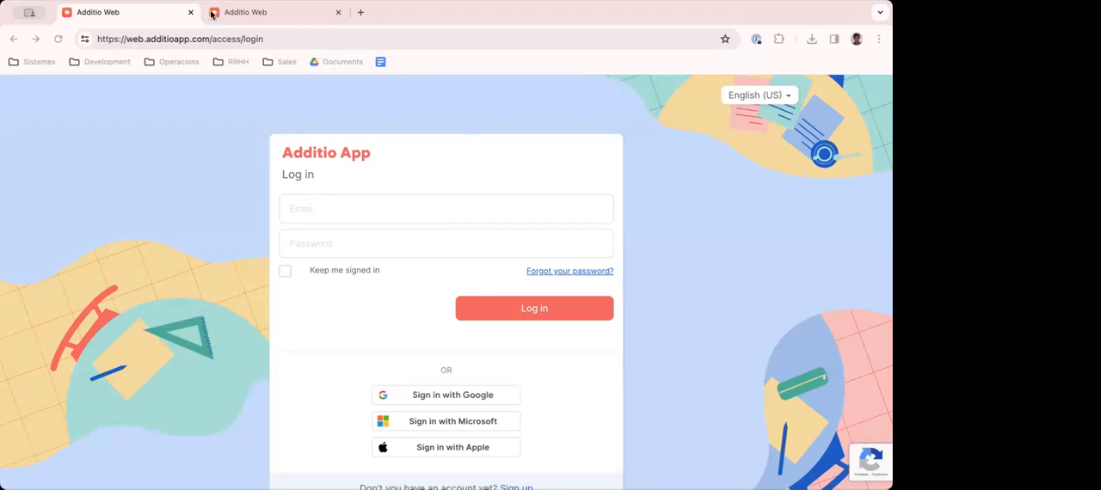
left_click(120, 17)
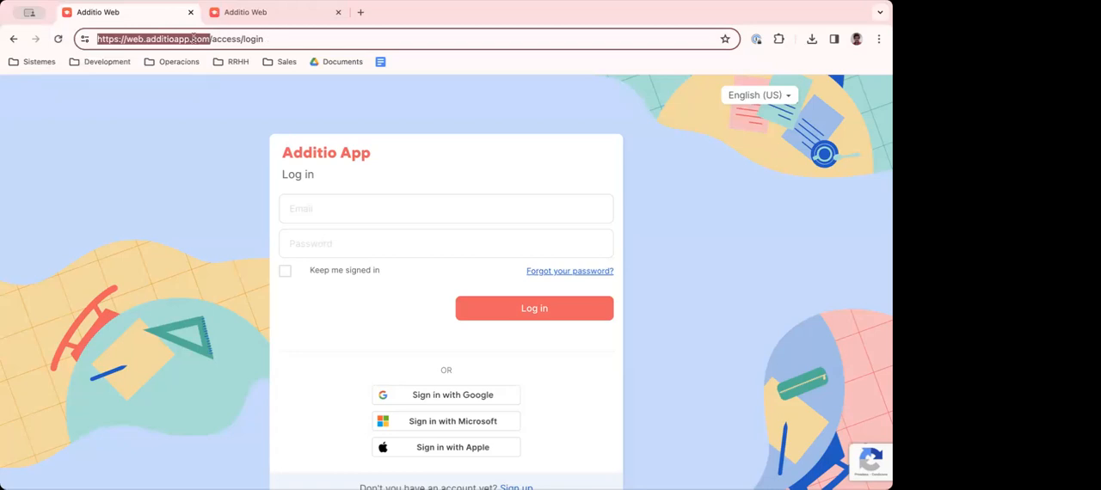
left_click(228, 166)
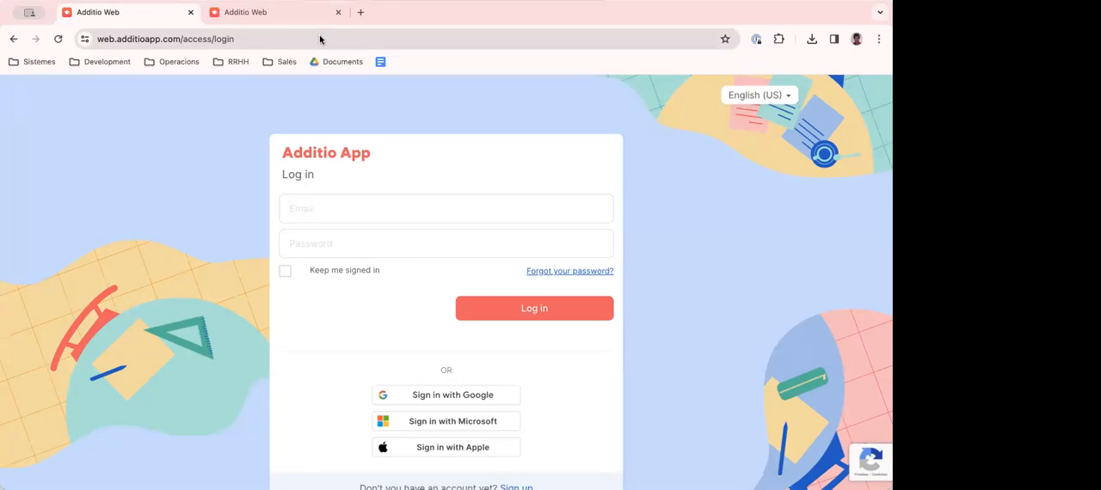
- Search the web for "appstore additio" in a new browser tab and open the app's App Store page
left_click(361, 13)
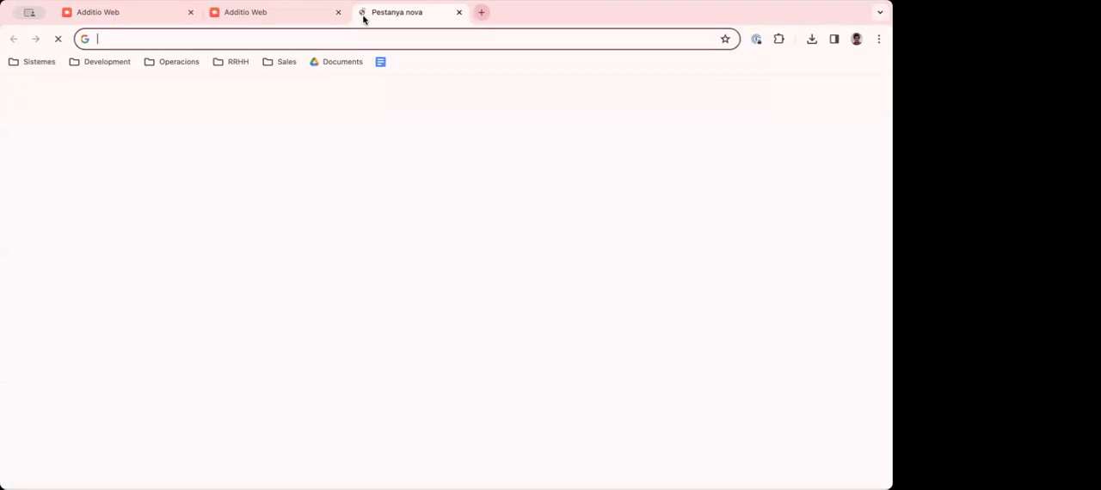
type("appstore addit")
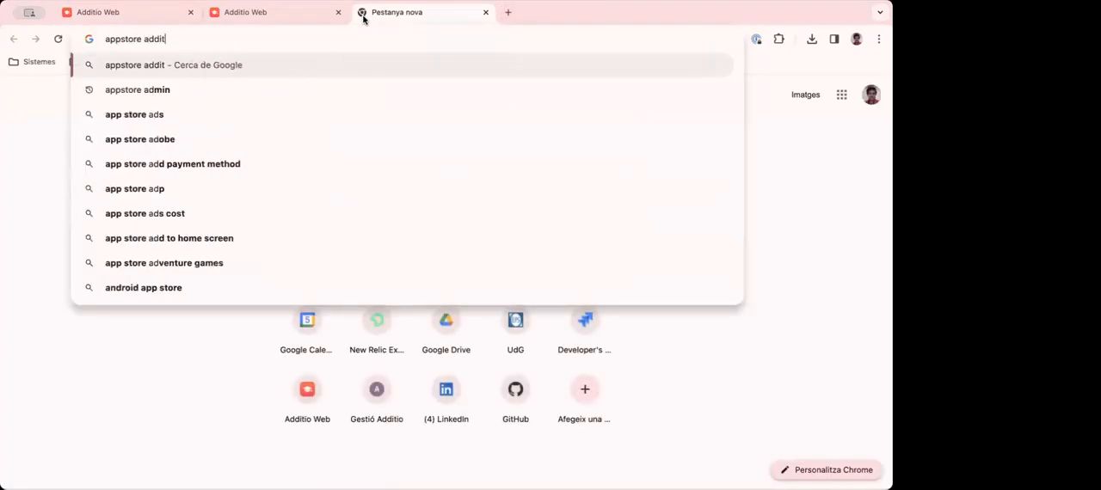
type("io")
key("Return")
left_click(210, 280)
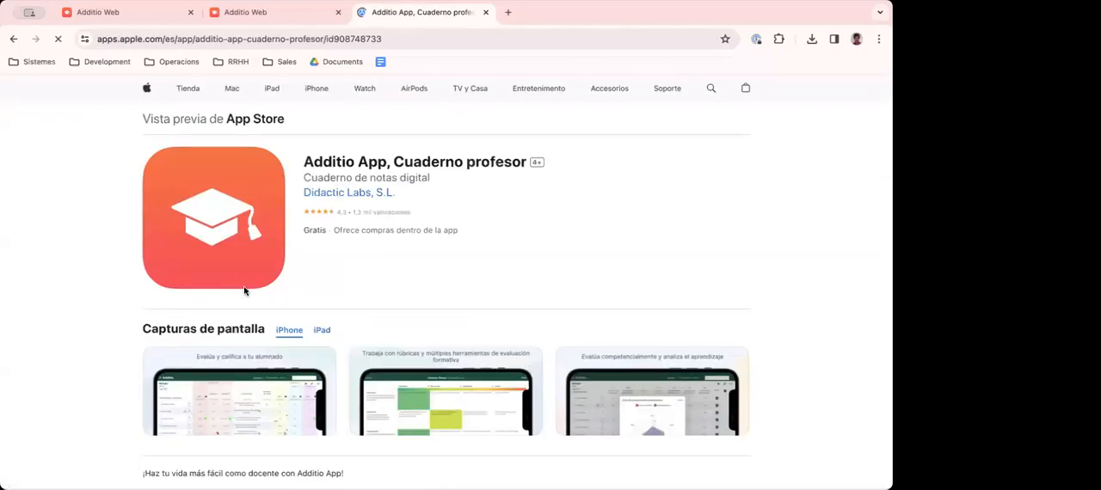
- Examine the Additio App listing on the App Store, including its name, screenshots and description
scroll(430, 306, "down", 1)
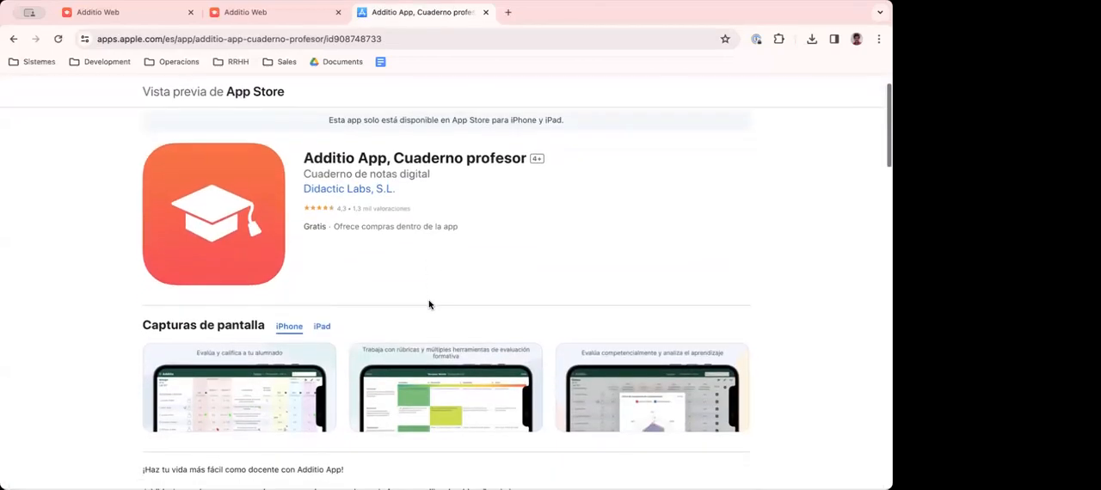
scroll(429, 305, "up", 1)
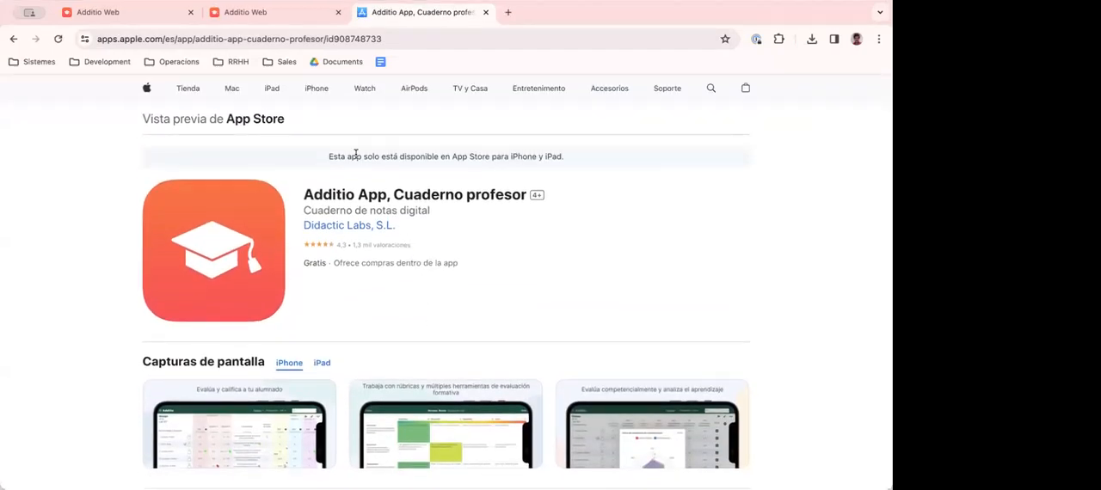
scroll(340, 189, "down", 2)
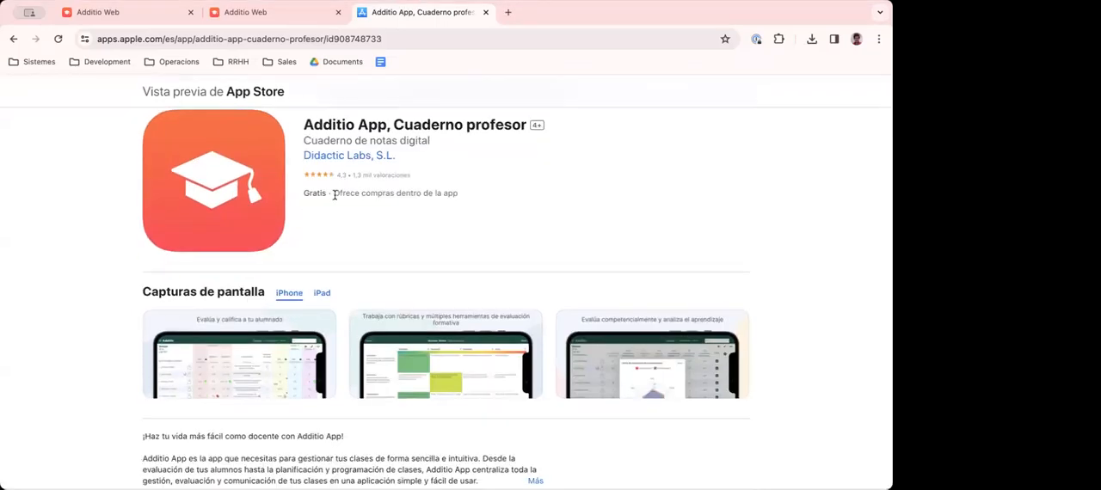
scroll(335, 194, "up", 2)
left_click_drag(322, 195, 431, 197)
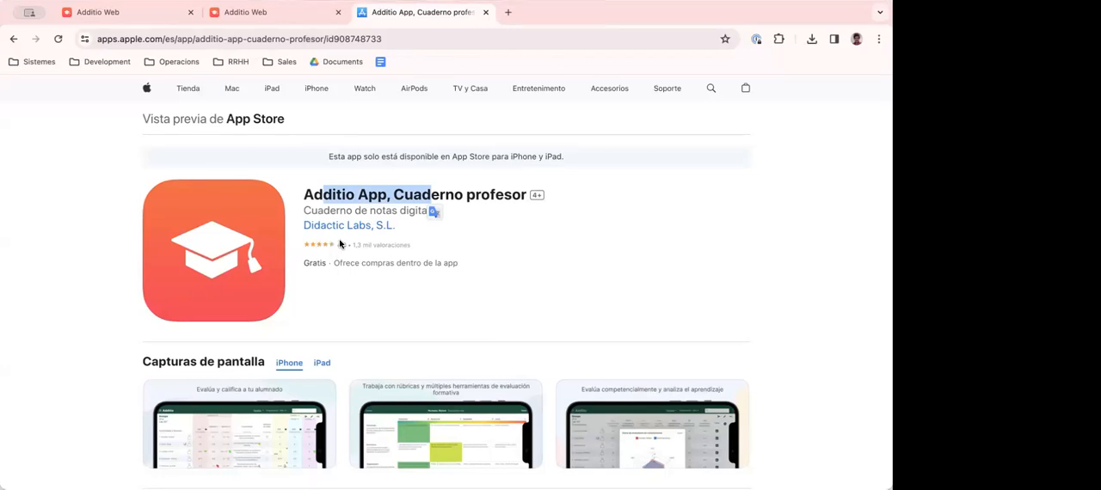
scroll(494, 321, "down", 5)
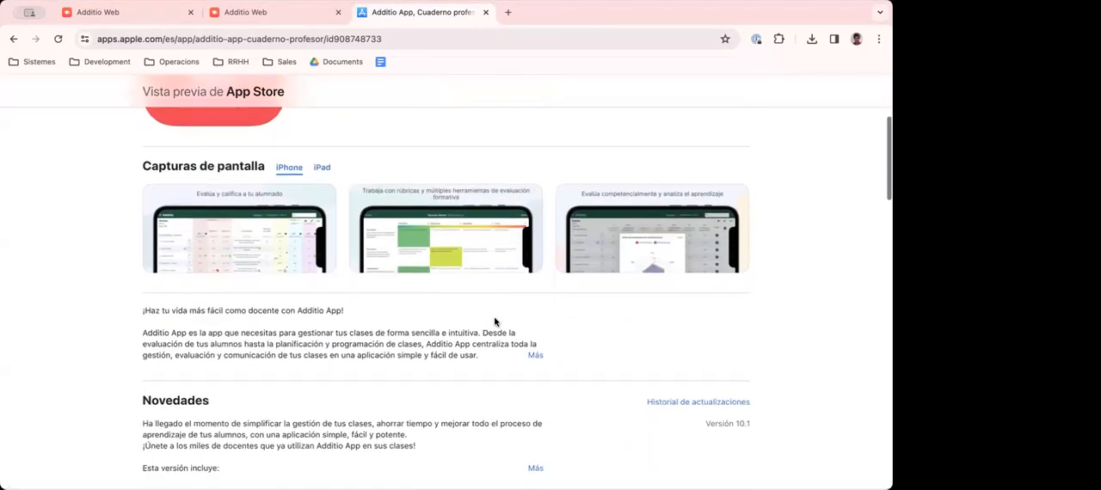
scroll(495, 321, "up", 5)
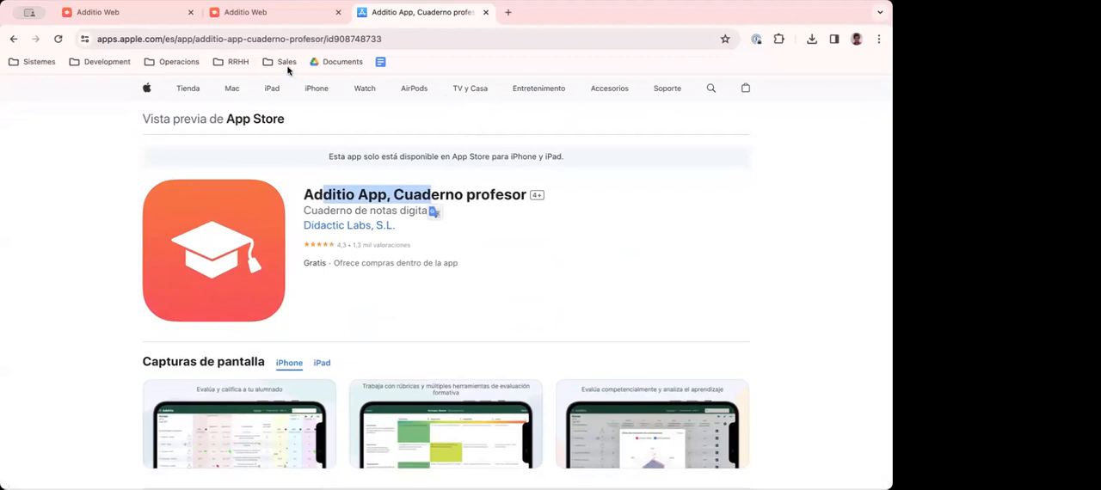
left_click(316, 193)
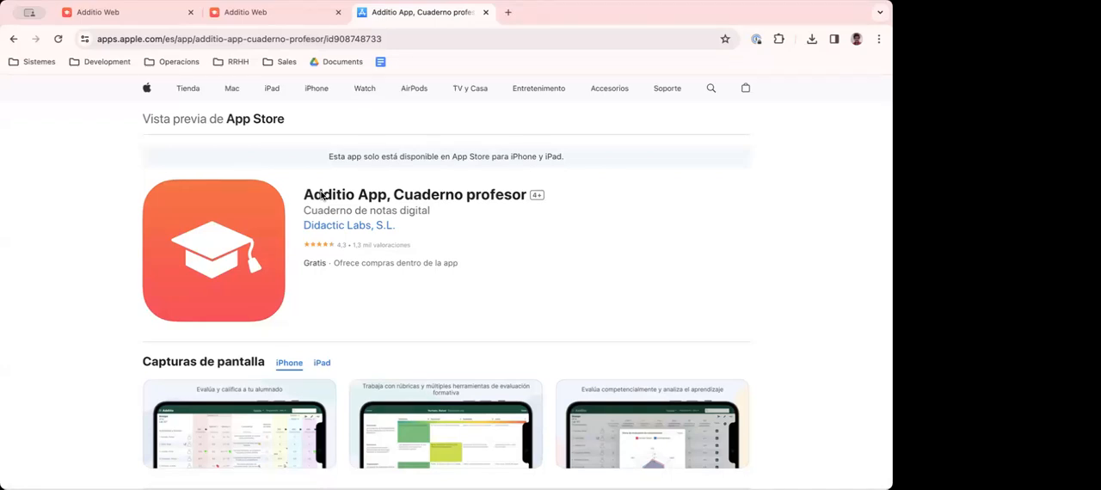
- Search for "google play additio" in a new browser tab and open the Additio App per professors listing
left_click(507, 12)
type("google p")
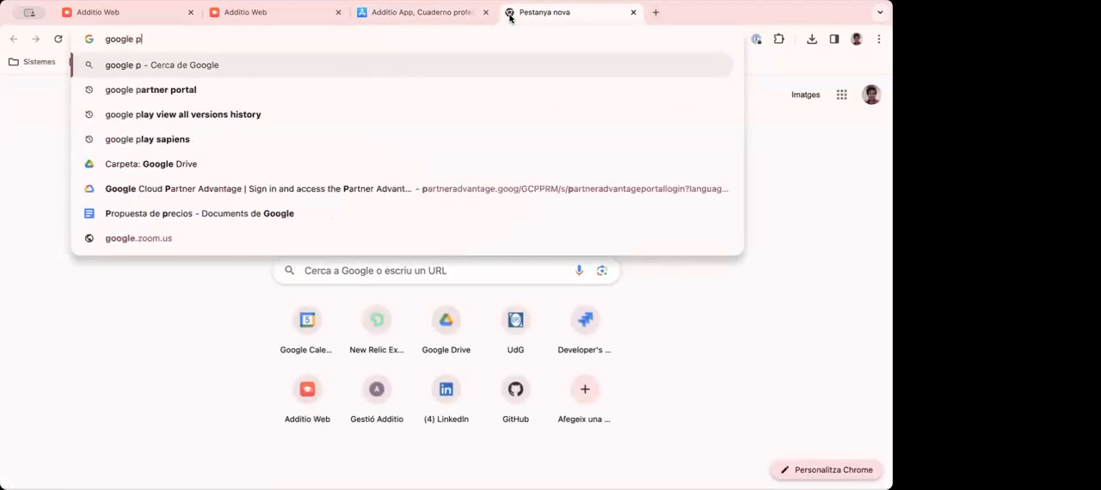
type("lay addi")
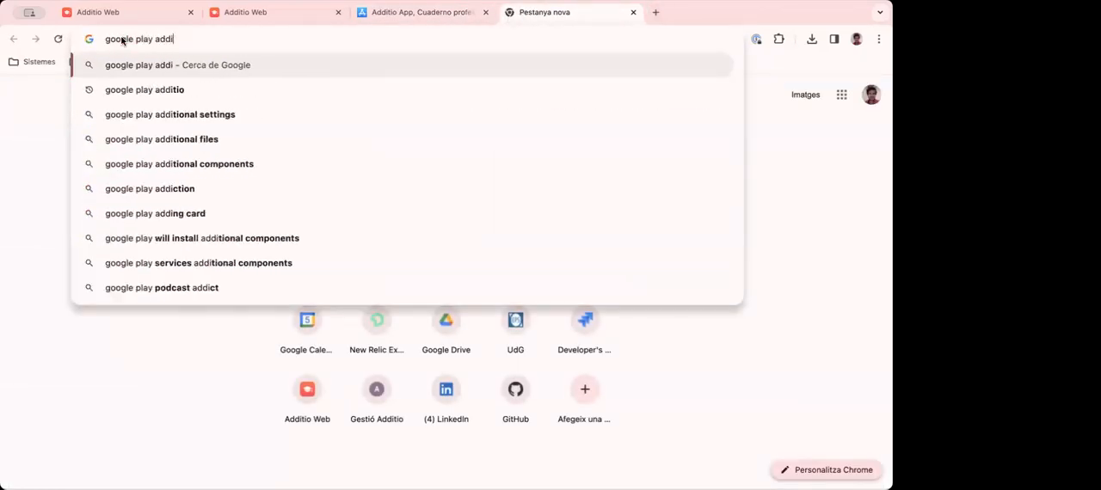
type("tio")
key("Return")
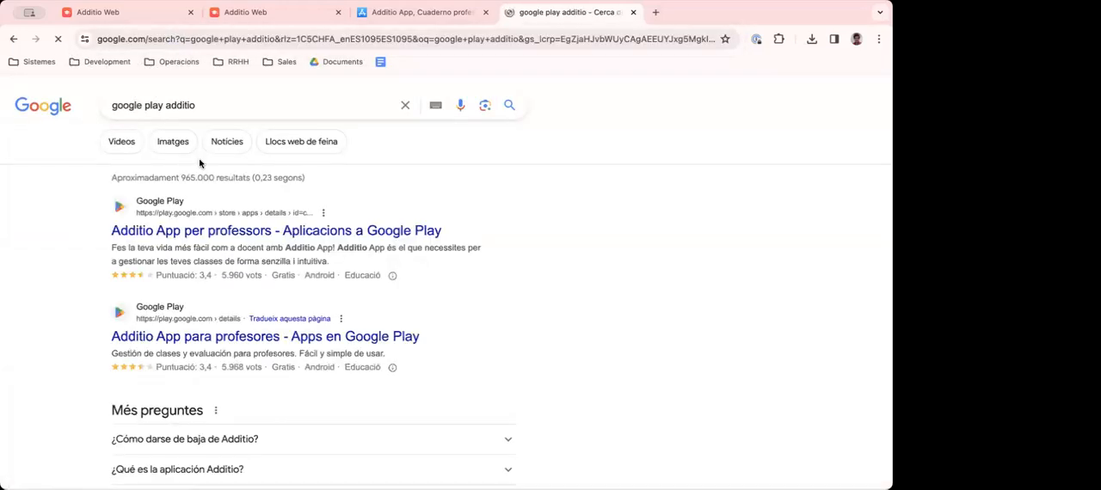
left_click(272, 233)
- Switch the Google Play listing to English by changing the hl value in its web address to en
scroll(281, 293, "down", 3)
scroll(281, 293, "down", 3)
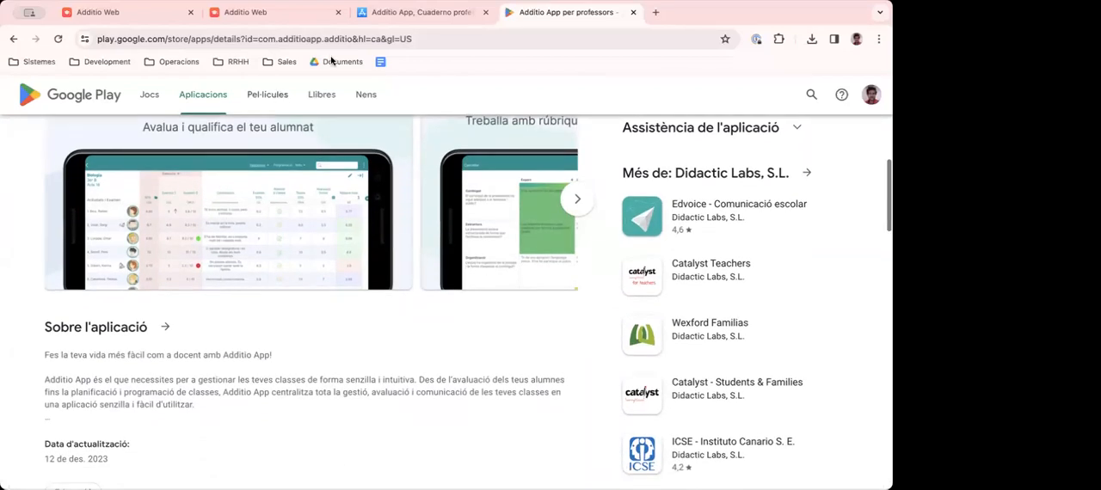
double_click(377, 38)
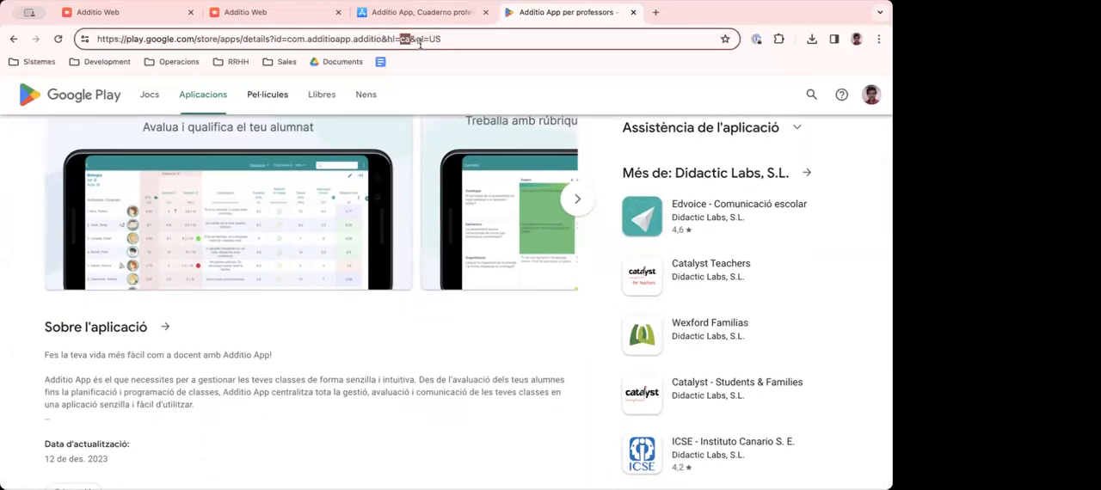
type("en")
key("Return")
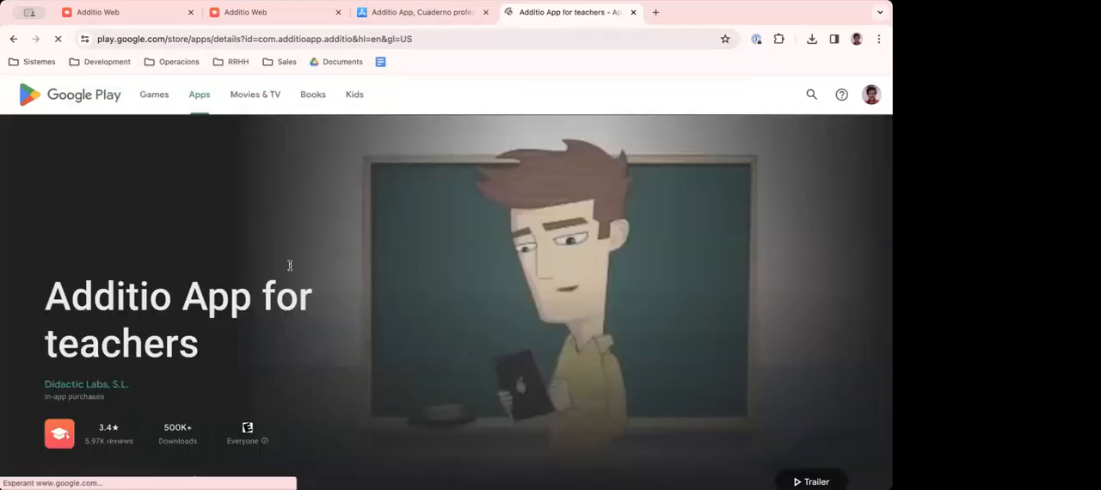
- Browse the app screenshots on the English Google Play listing
scroll(290, 282, "down", 3)
scroll(290, 282, "down", 3)
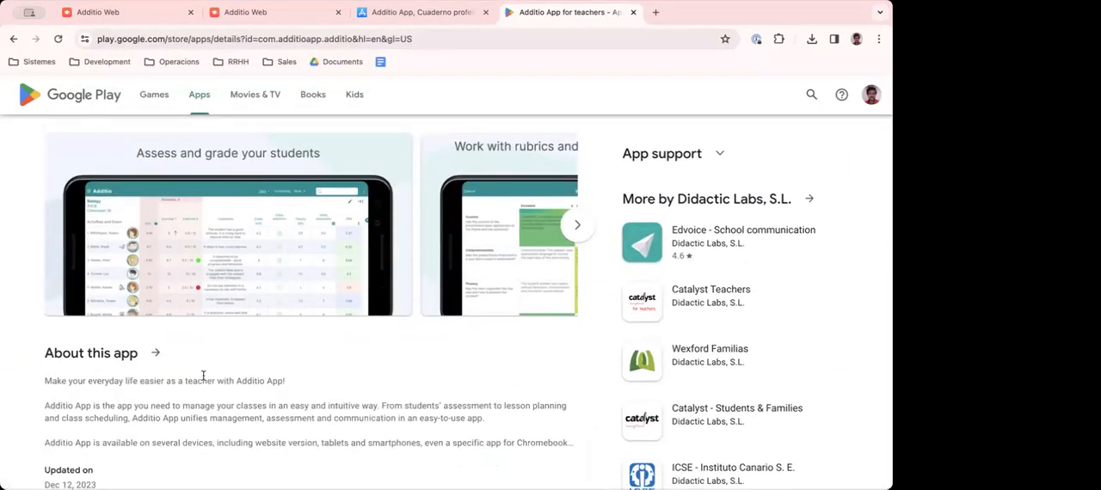
left_click(576, 225)
left_click(579, 227)
left_click(579, 227)
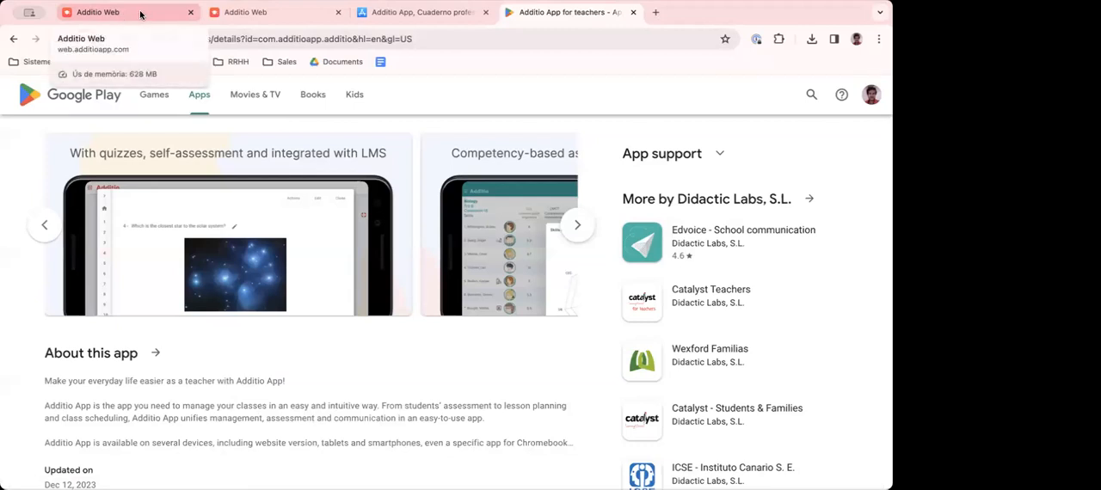
- Close the App Store and Google Play pages and return to the Additio login page
left_click(485, 13)
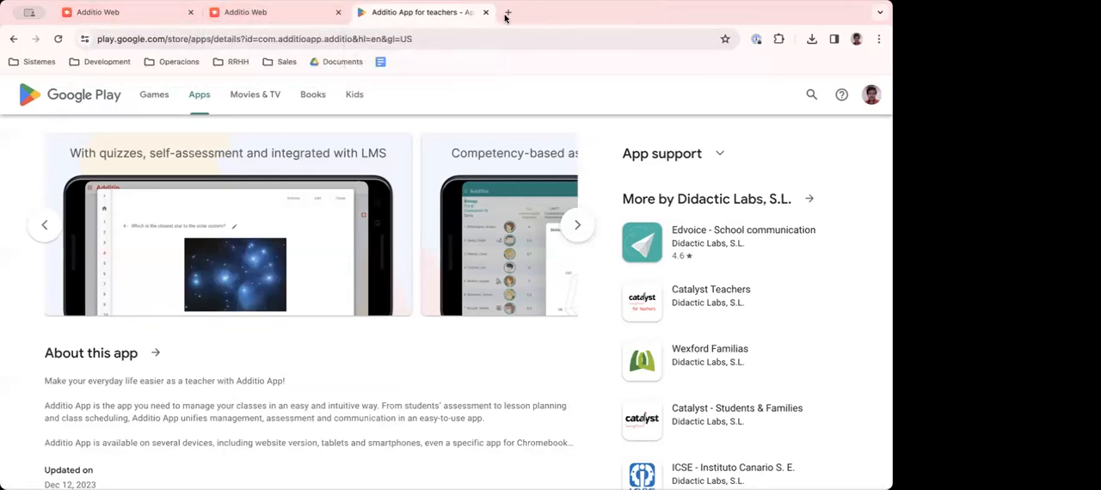
left_click(485, 12)
left_click(121, 13)
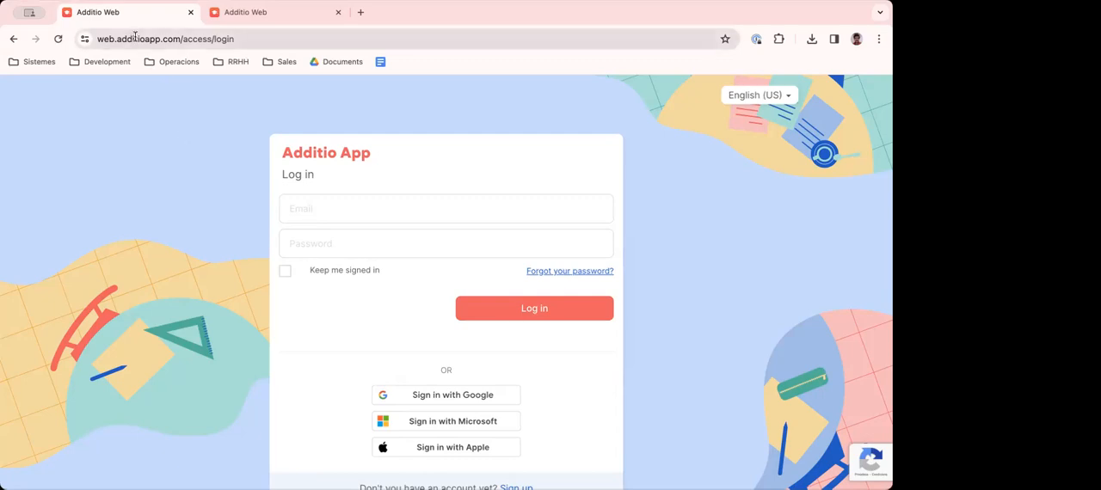
left_click(166, 39)
left_click_drag(208, 39, 72, 43)
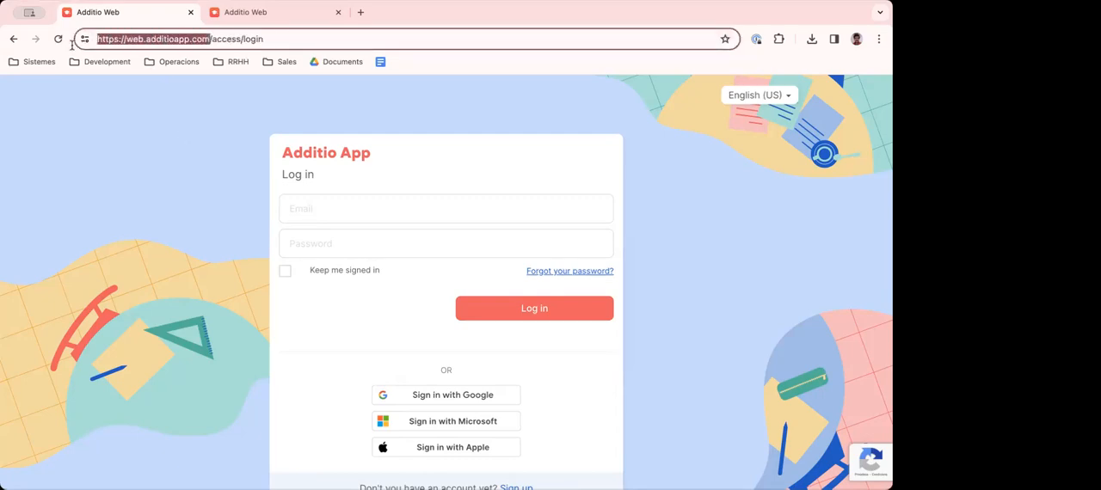
left_click(157, 197)
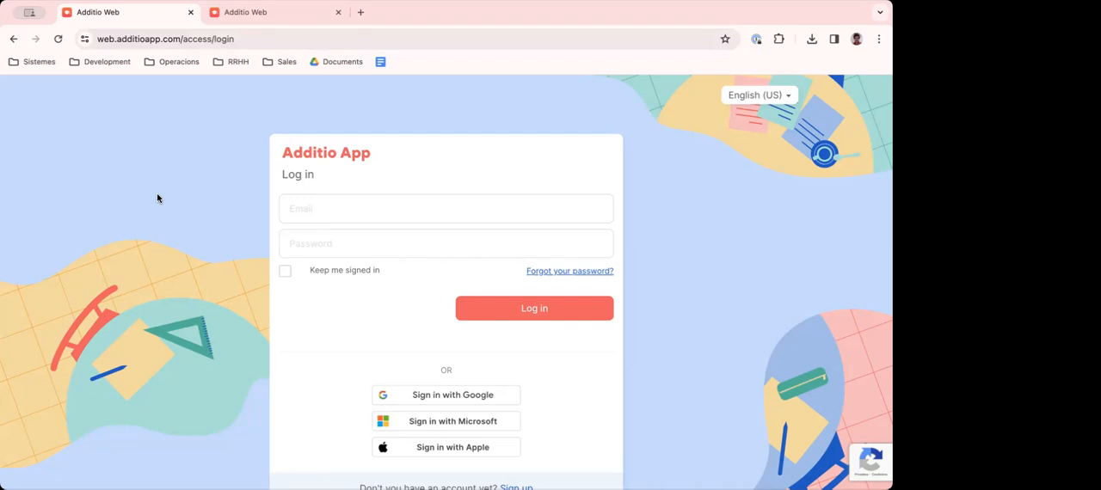
- Enter the account e-mail and password in the Additio login form and submit it
left_click(316, 206)
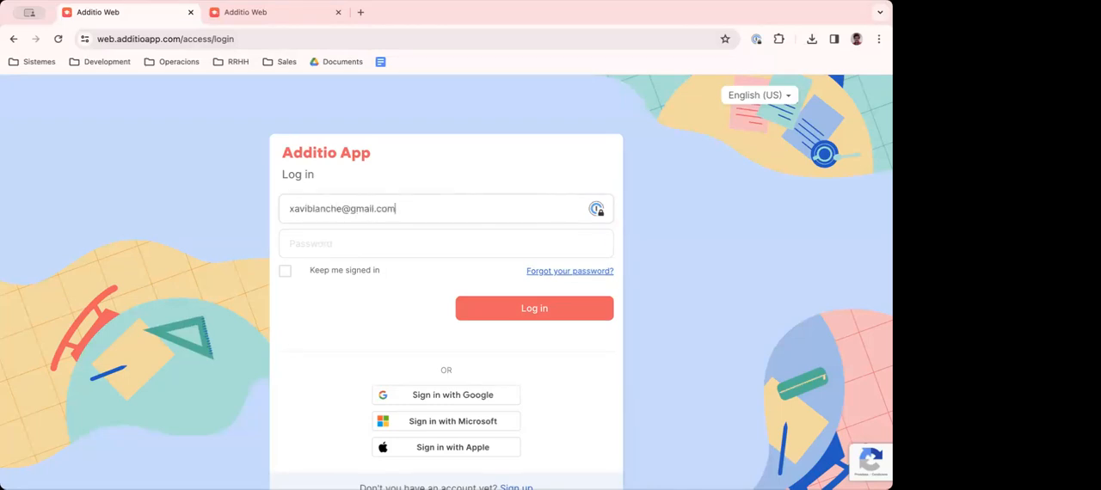
key("Tab")
type("•••")
key("Return")
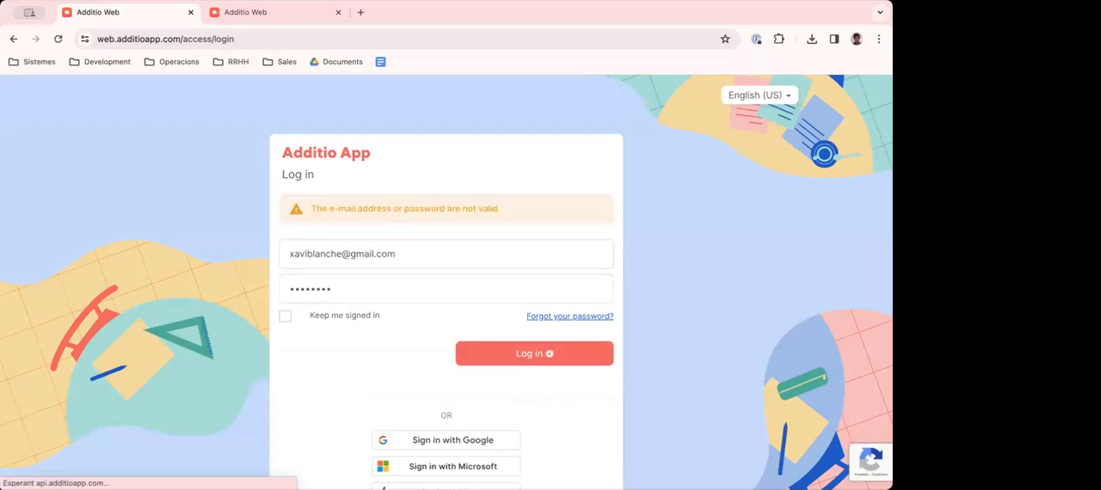
- Re-enter the account password and submit the login until the Today page opens
double_click(377, 286)
type("••••••••")
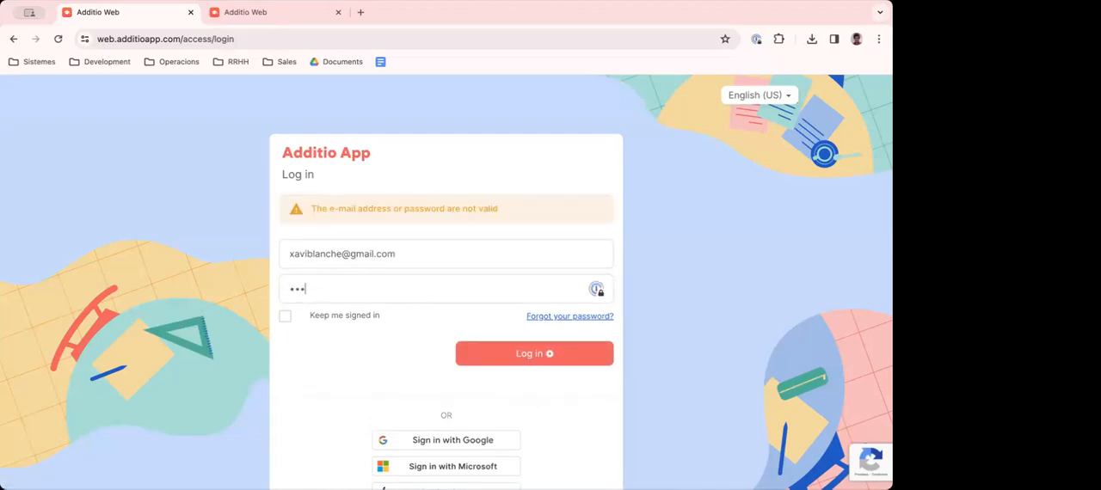
key("Return")
double_click(352, 295)
type("•••••••")
key("Return")
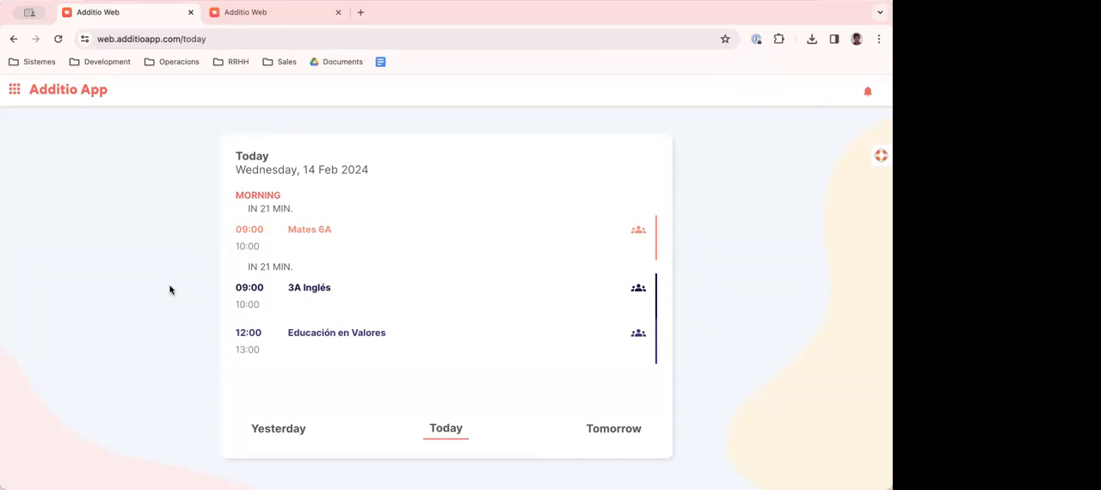
- Look briefly at the main menu and at today's date on the Today page
left_click(76, 94)
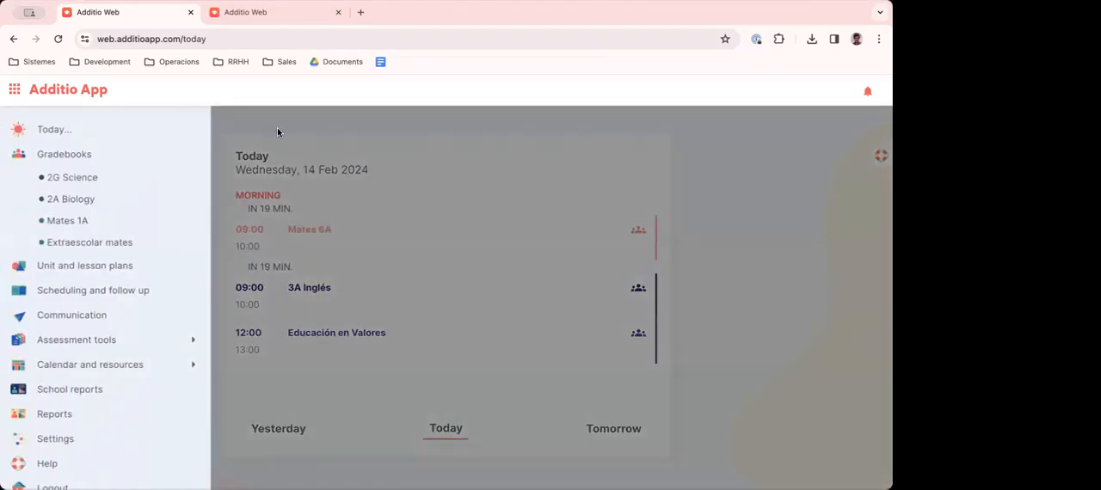
left_click(279, 127)
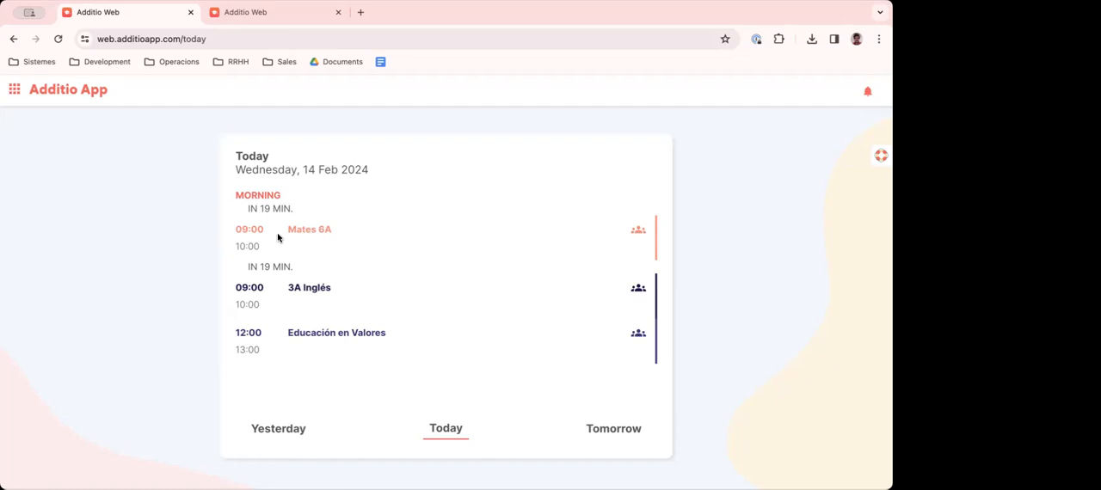
left_click_drag(234, 156, 374, 170)
left_click(374, 170)
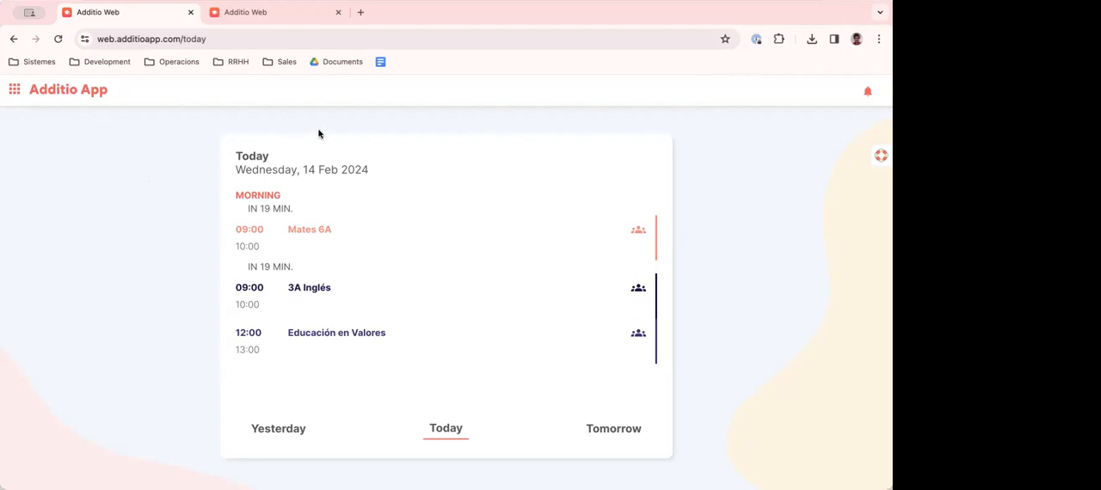
- Open the main menu and look through its sections from Today to Logout
left_click(16, 90)
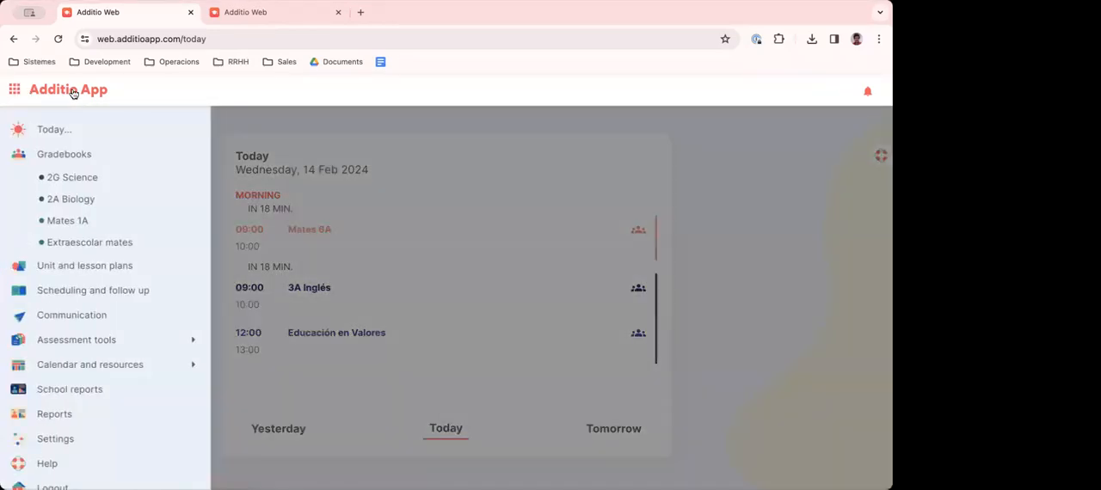
scroll(74, 363, "down", 1)
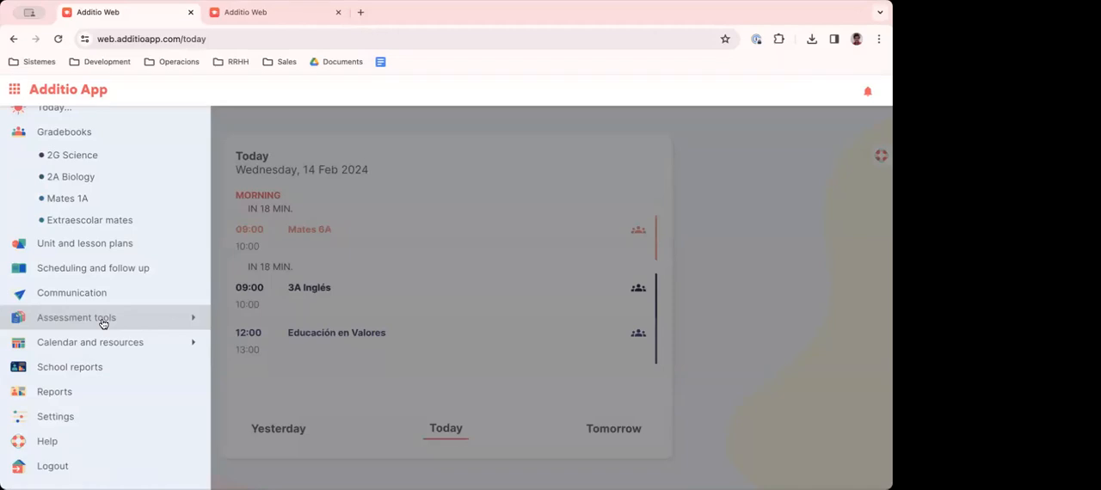
scroll(86, 318, "up", 1)
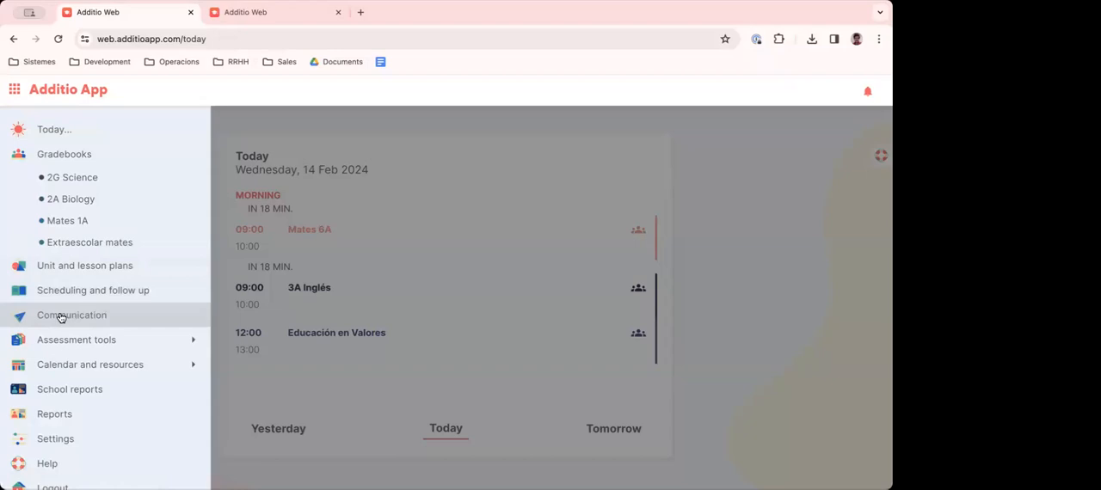
- Expand the Assessment tools and Calendar and resources sections of the main menu and look through their entries
left_click(192, 343)
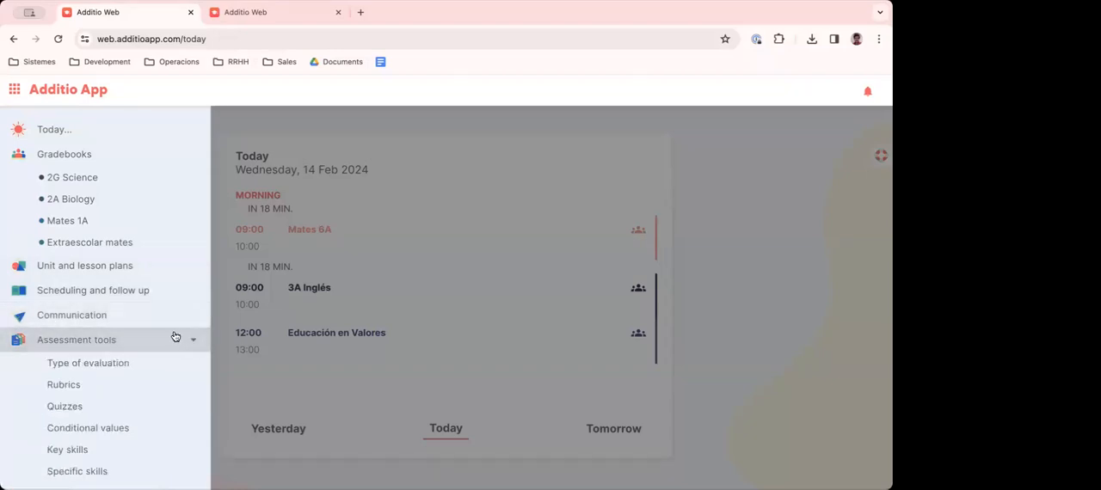
scroll(176, 337, "down", 1)
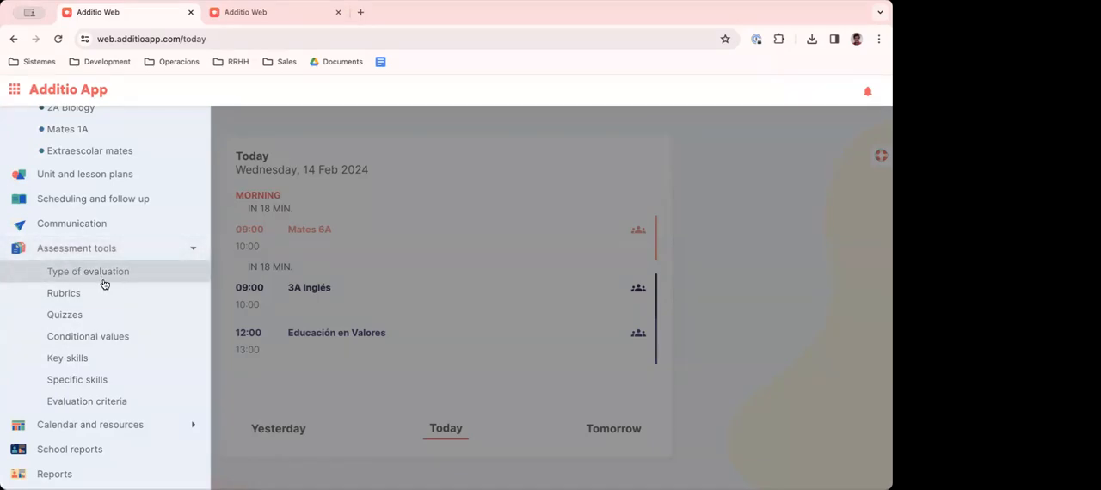
scroll(60, 292, "down", 1)
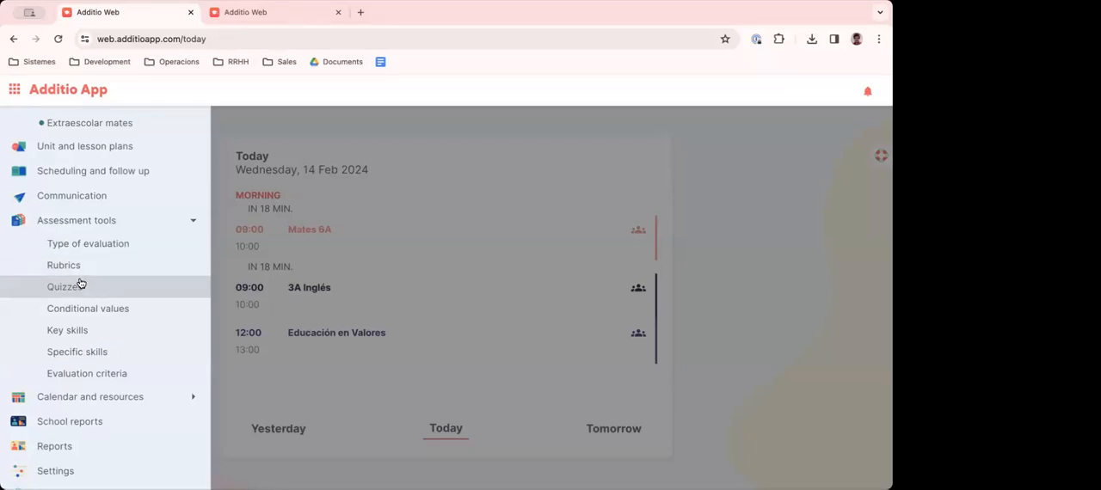
scroll(79, 284, "down", 1)
left_click(135, 344)
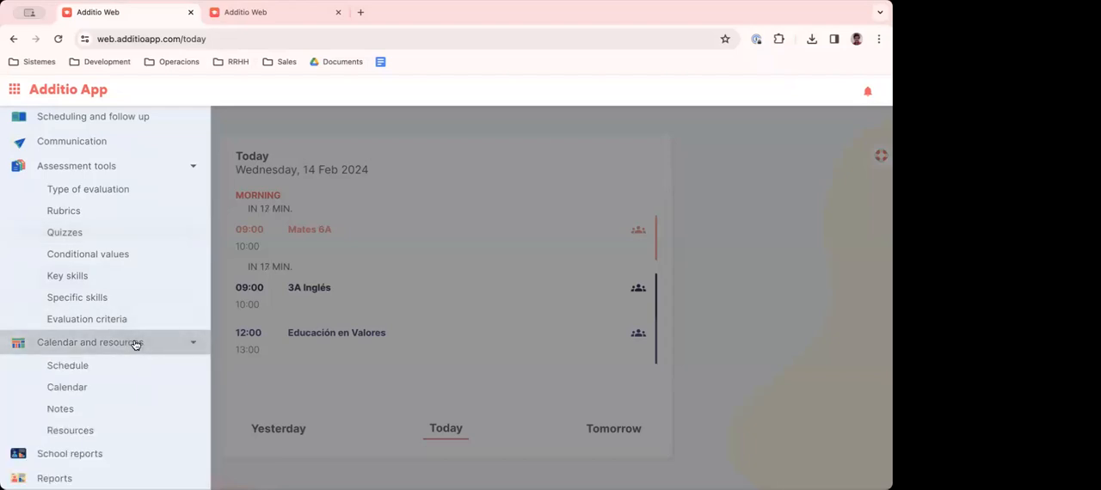
scroll(100, 327, "down", 2)
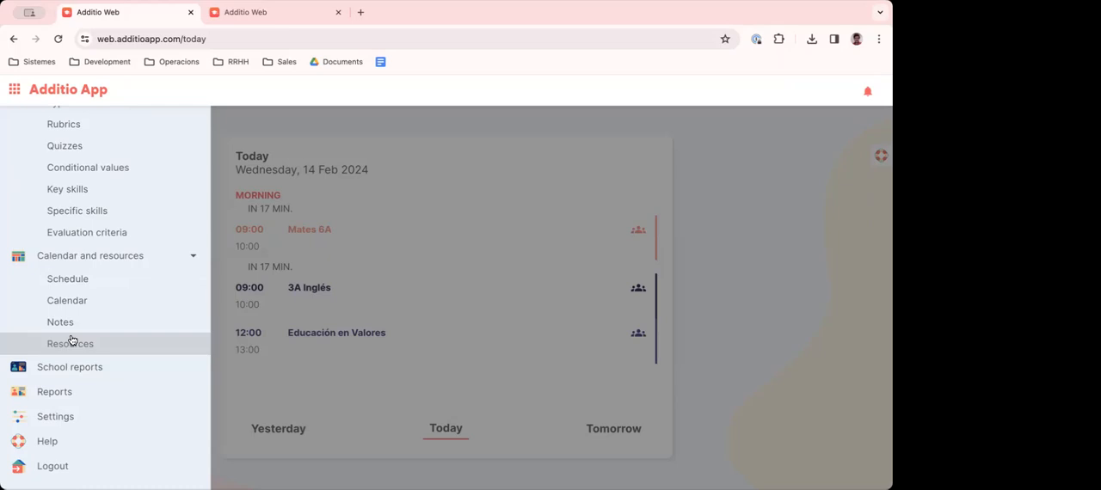
- Open the application settings and look through the User, General settings, Students and Calendars options
left_click(56, 418)
scroll(374, 206, "down", 1)
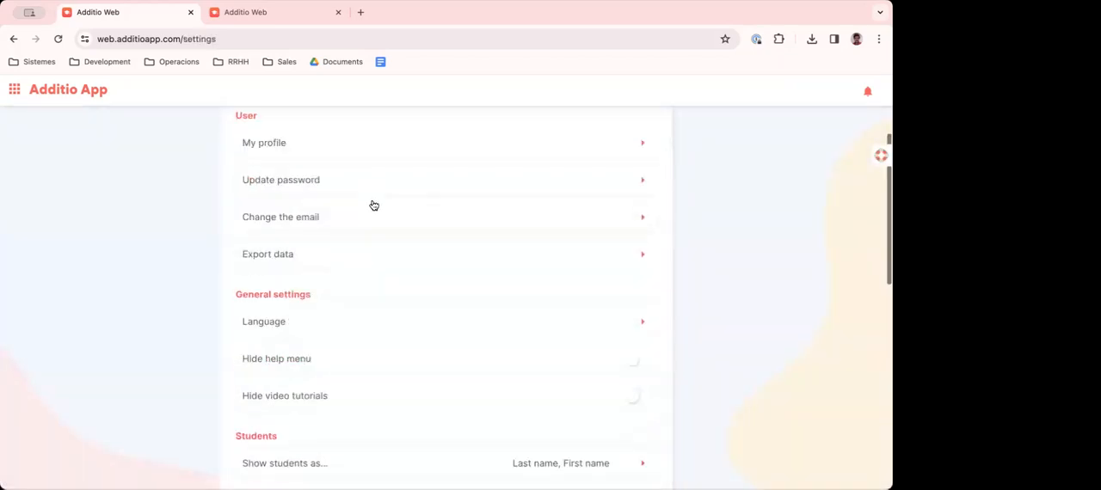
scroll(373, 206, "down", 5)
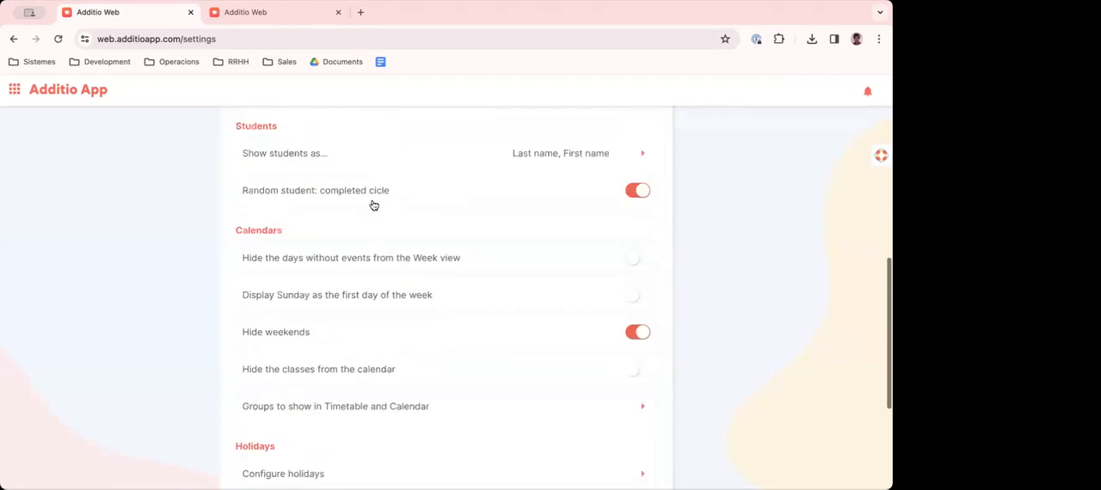
scroll(373, 206, "up", 6)
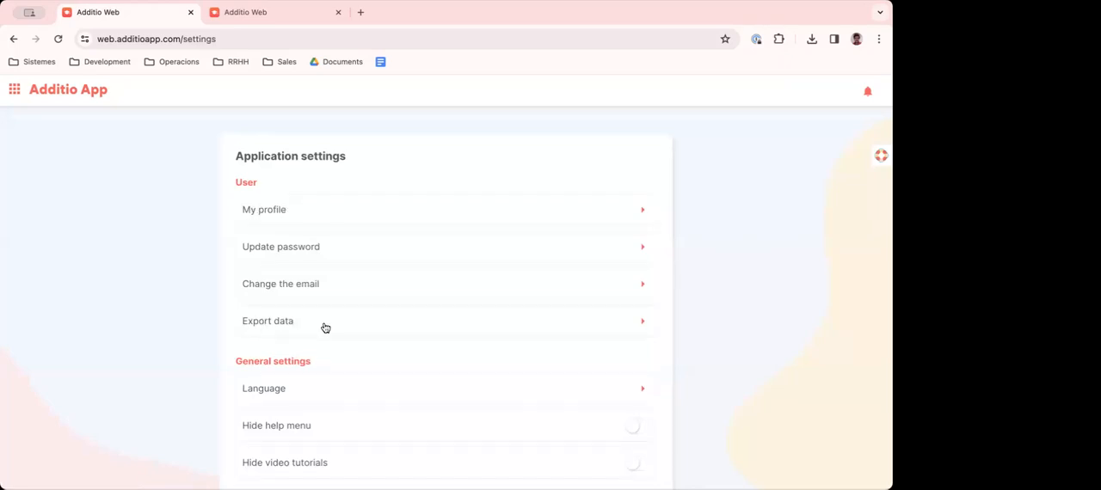
scroll(325, 328, "down", 3)
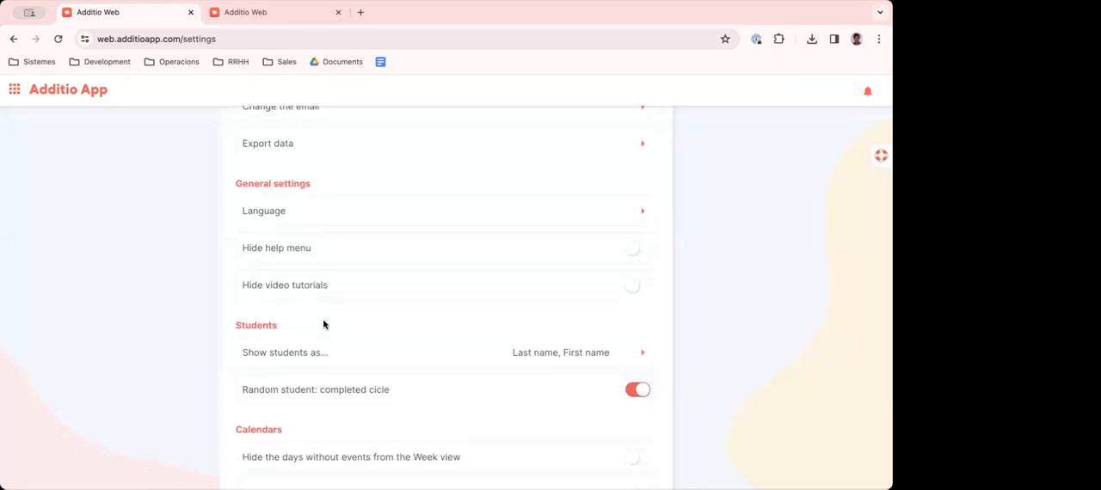
- Open the Language setting, look through the available languages and close it without saving
scroll(319, 311, "up", 2)
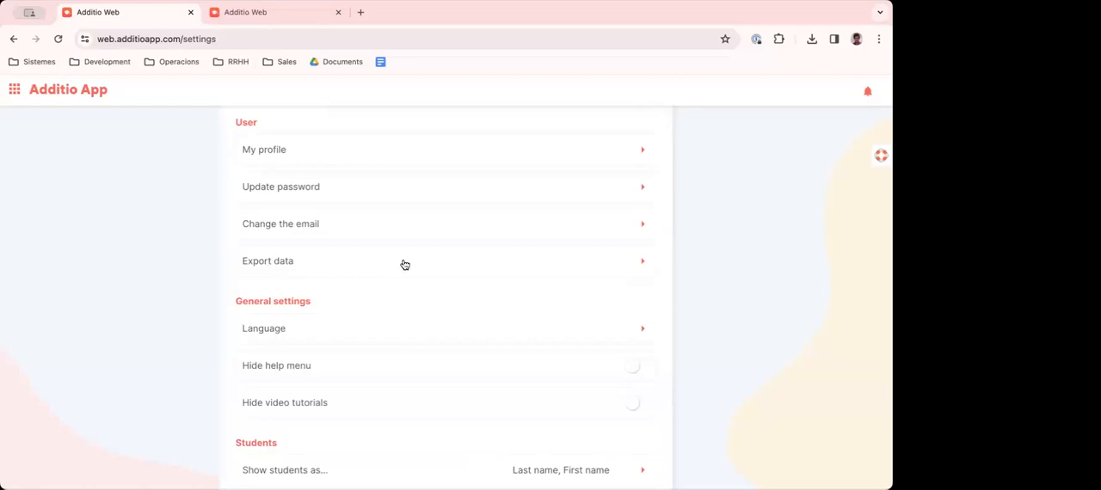
left_click(278, 333)
scroll(300, 311, "down", 2)
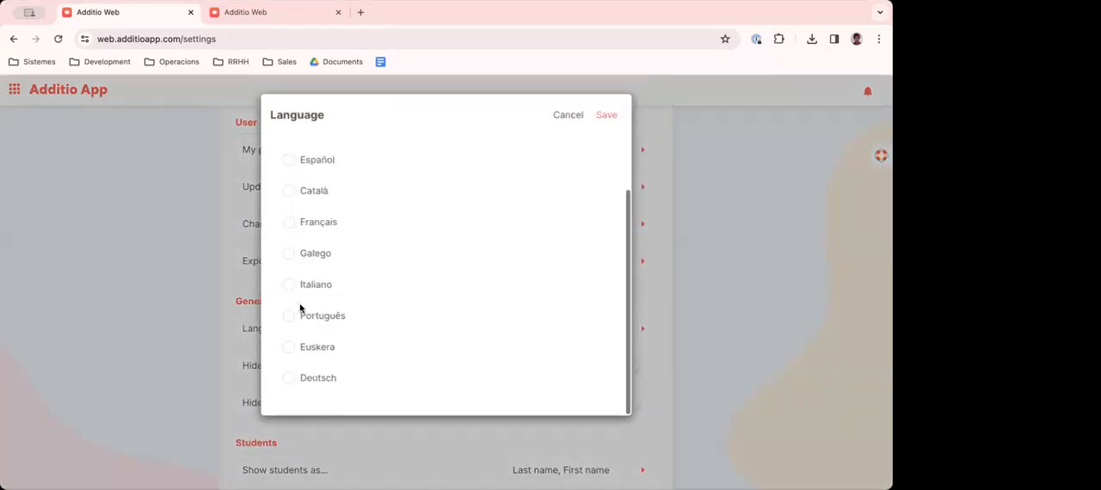
scroll(297, 307, "up", 2)
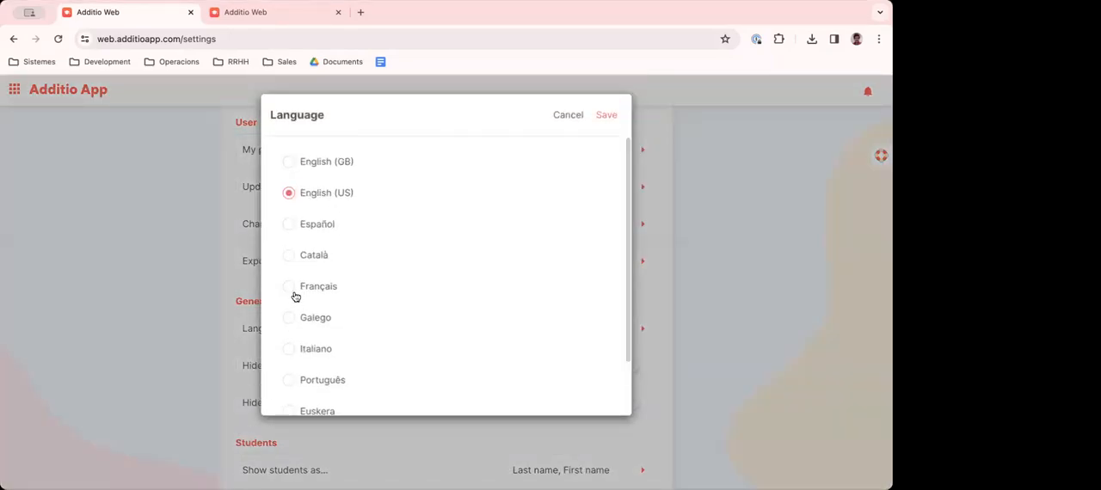
left_click(568, 119)
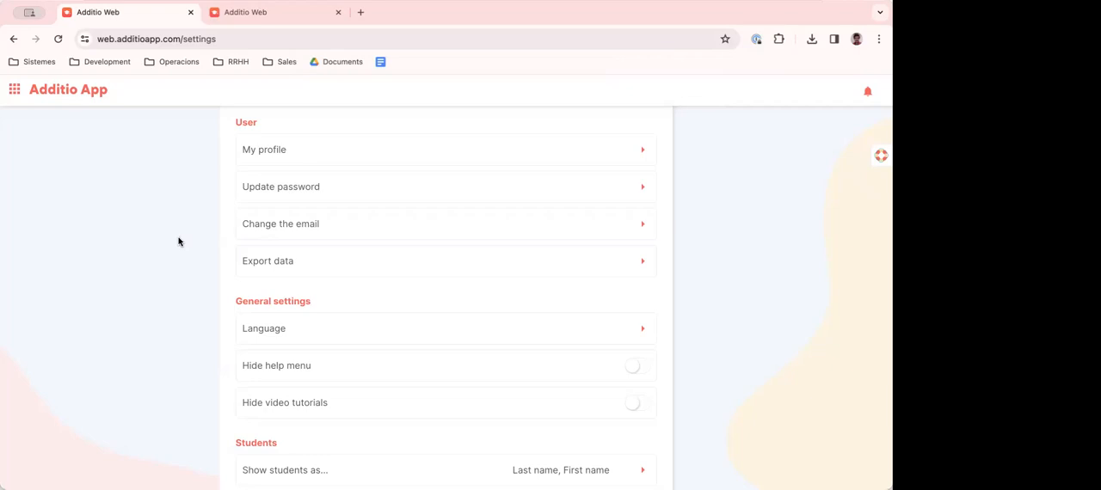
- Open the Gradebooks list, collapse the Primaria - Secundaria folder and look through the remaining gradebooks
scroll(178, 241, "up", 2)
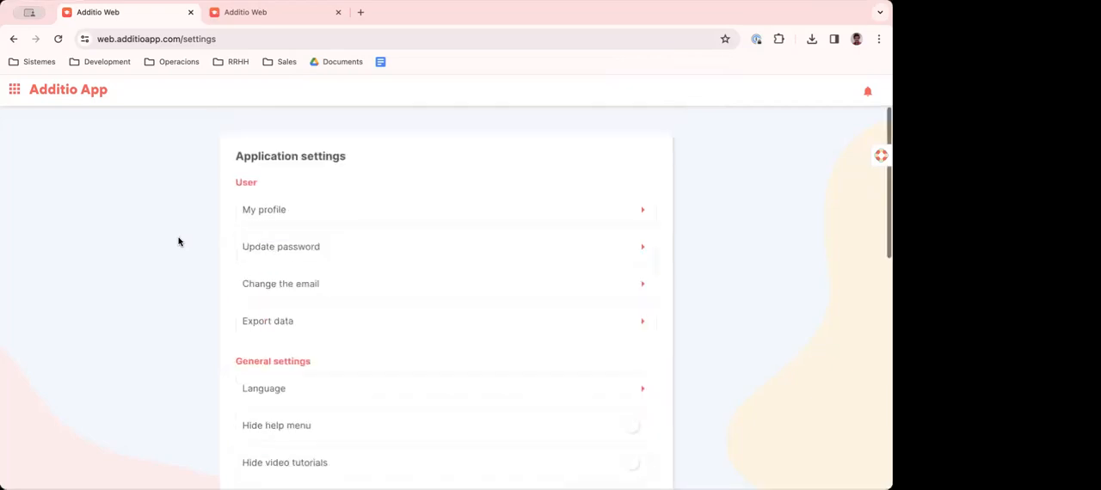
left_click(74, 94)
scroll(76, 146, "up", 5)
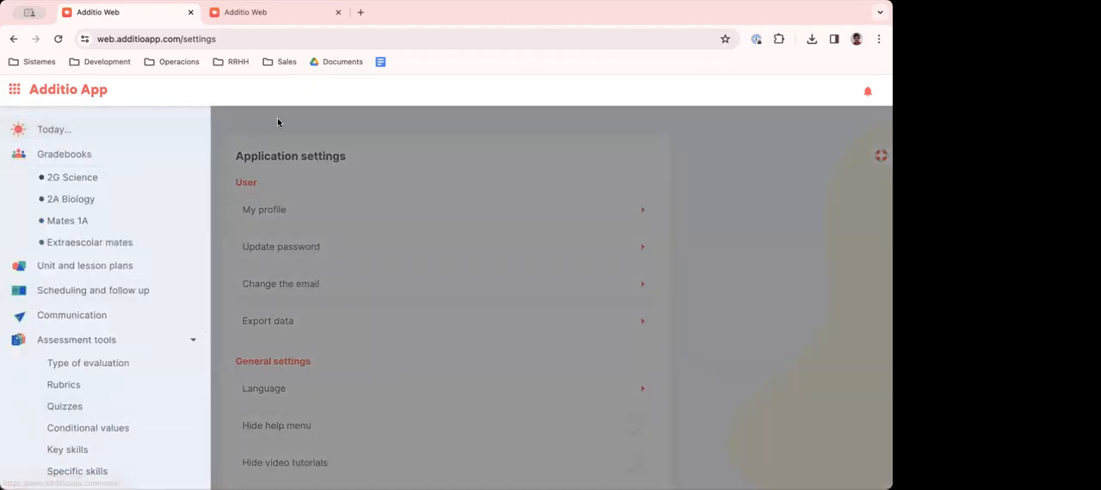
left_click(66, 156)
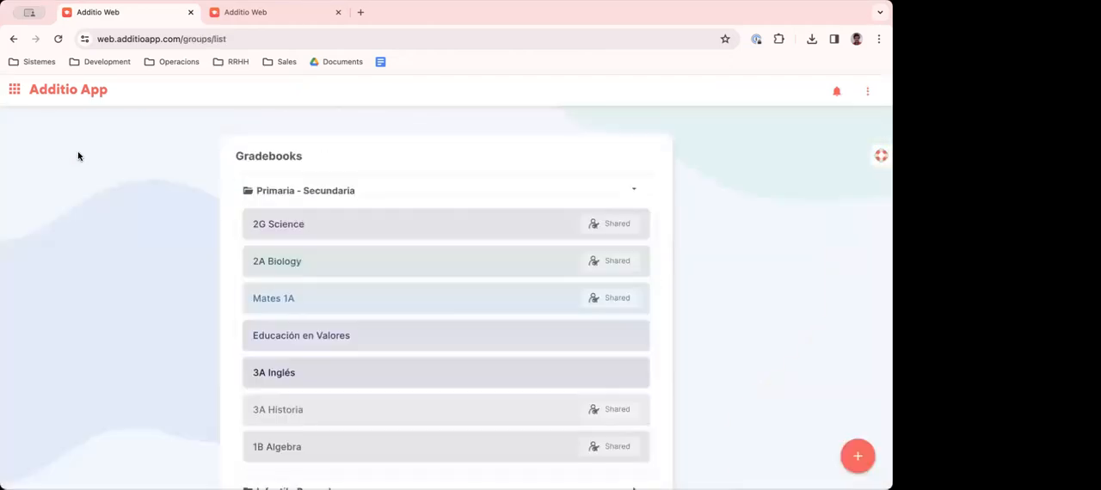
left_click(631, 189)
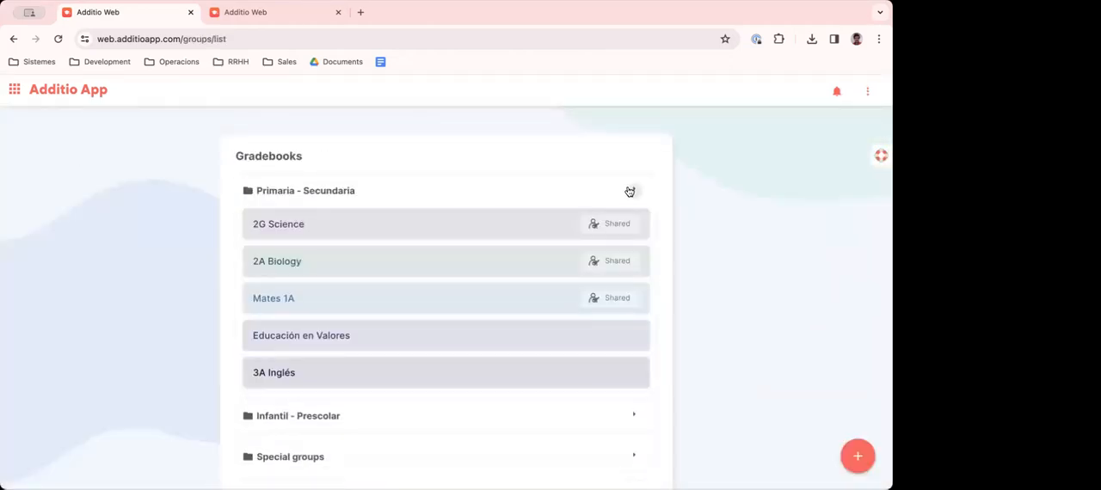
scroll(336, 263, "down", 10)
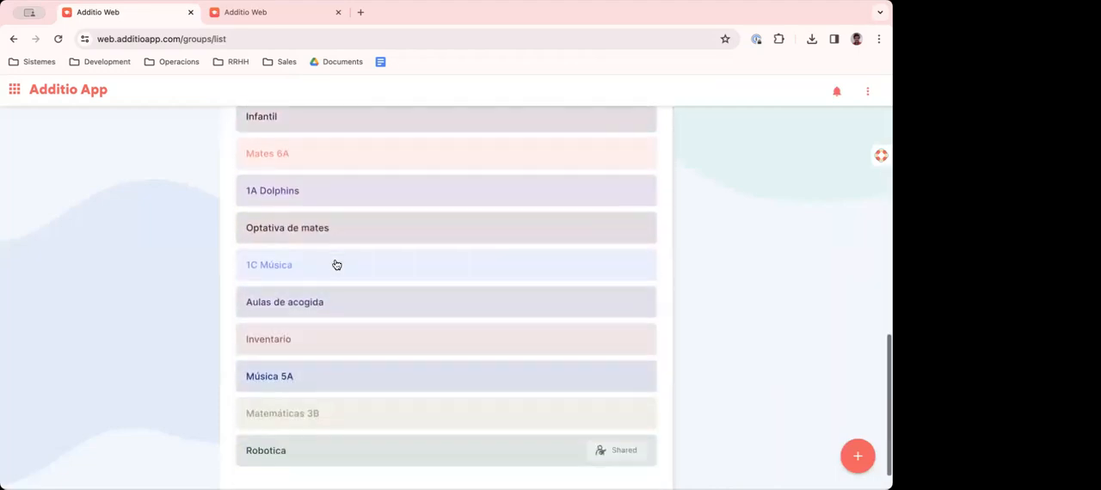
scroll(336, 263, "up", 10)
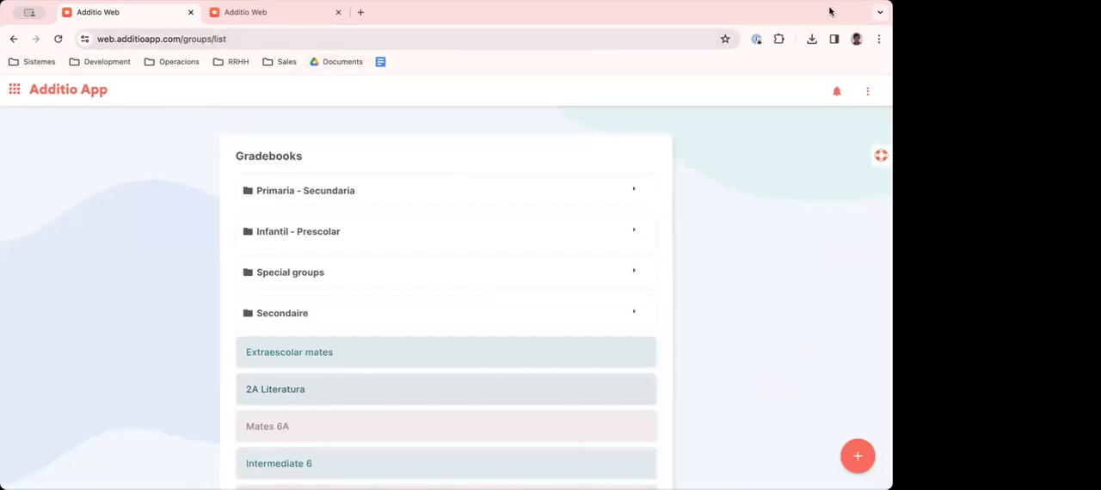
- Switch to the second Additio account, view its empty Today page and open its Gradebooks list
left_click(254, 12)
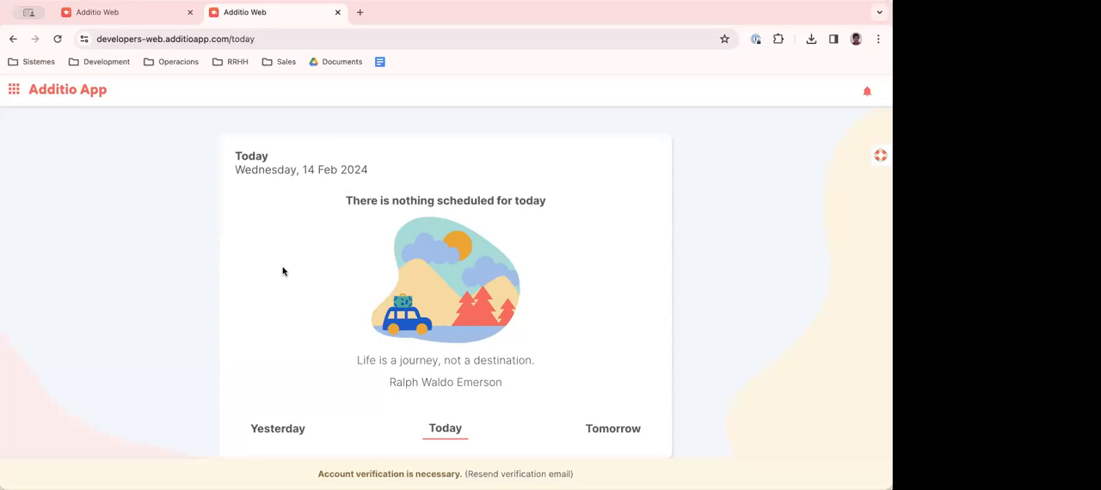
left_click_drag(382, 201, 517, 197)
left_click(13, 89)
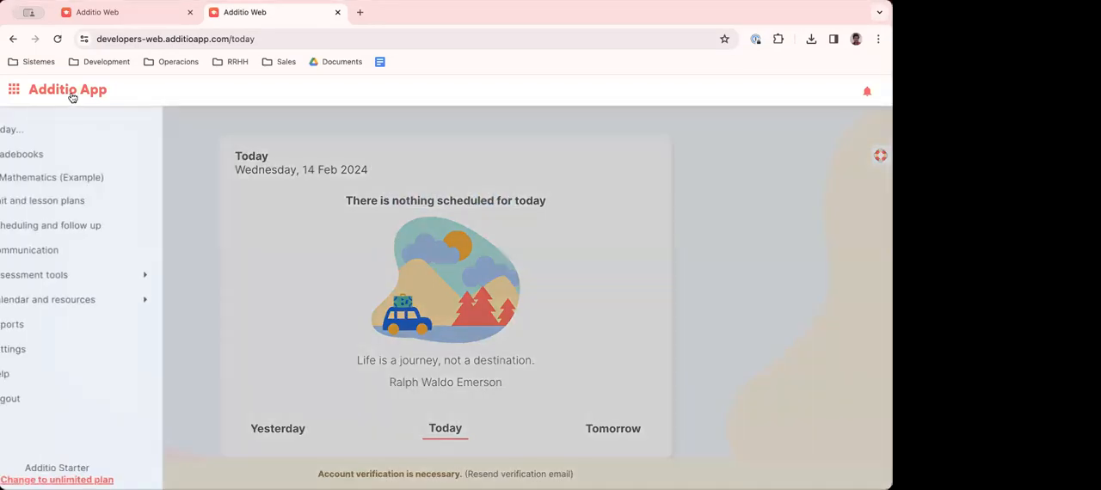
left_click(63, 154)
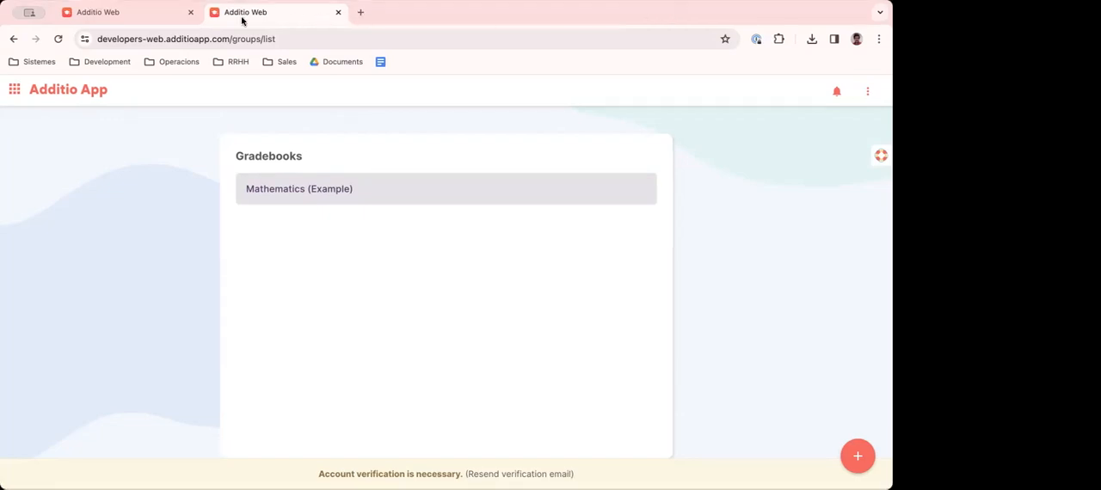
- Return to the first Additio account and expand the Special groups, Secondaire, Infantil - Prescolar and Primaria - Secundaria gradebook folders
left_click(84, 13)
scroll(319, 294, "down", 1)
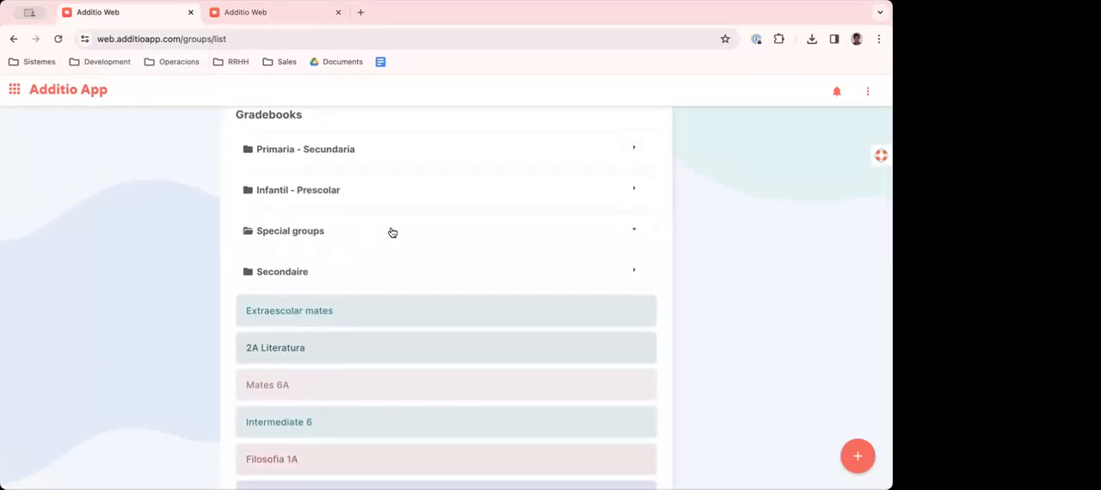
left_click(355, 232)
left_click(352, 272)
left_click(348, 170)
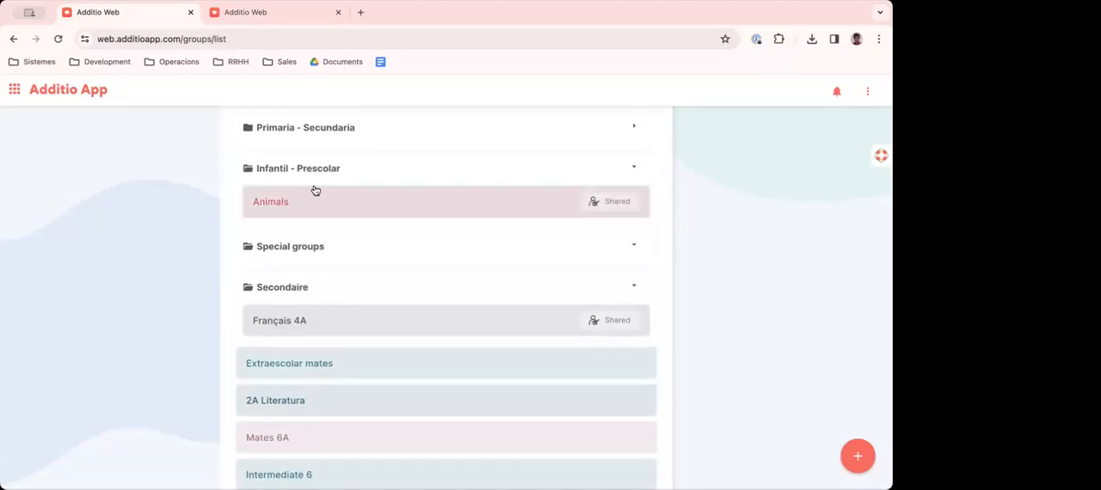
left_click(375, 127)
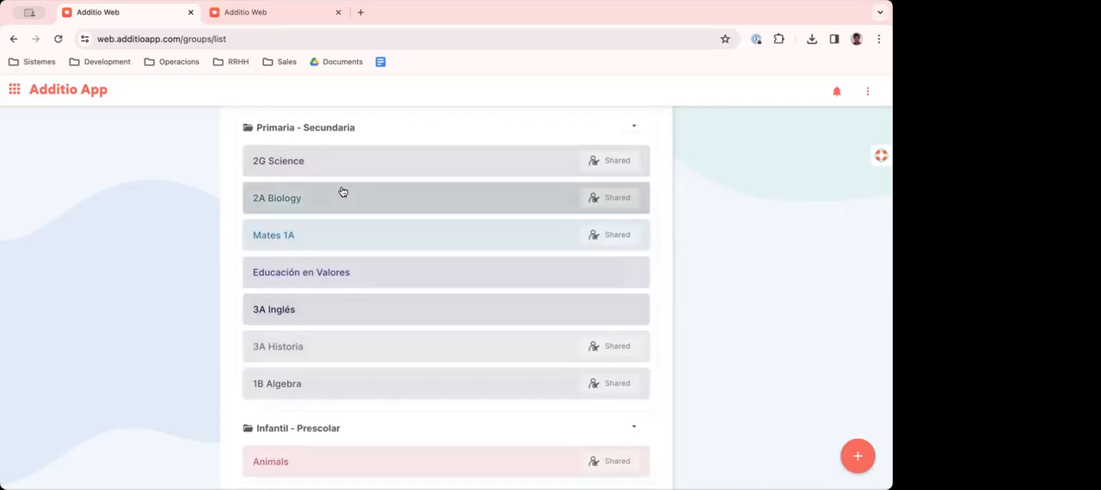
- Open the 2G Science gradebook and look across its TERM1 assessment columns
left_click(292, 165)
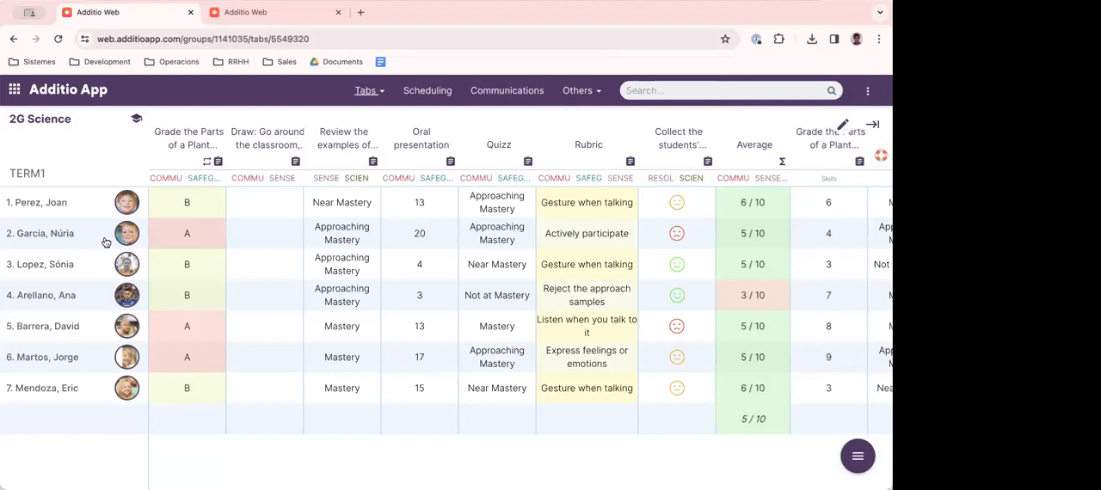
scroll(251, 246, "right", 3)
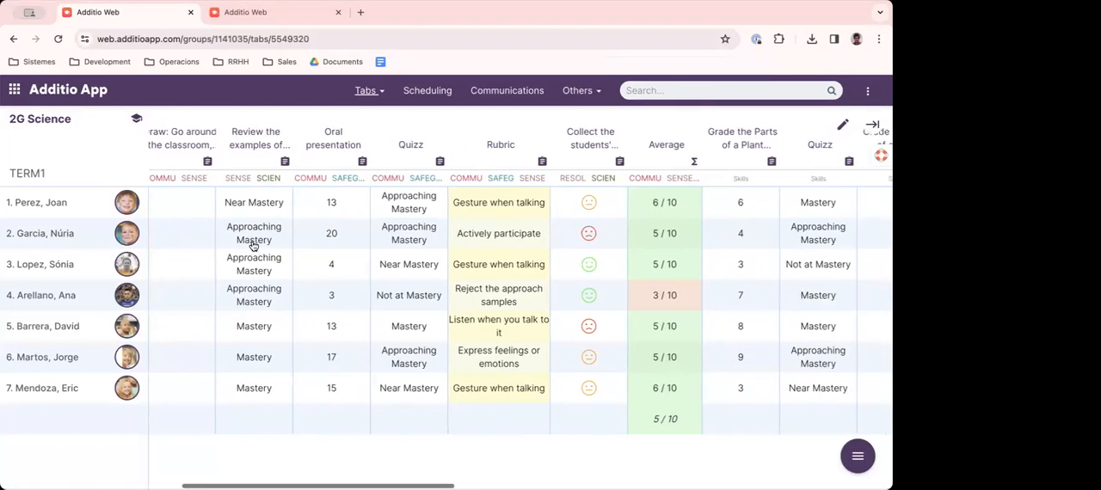
scroll(251, 246, "left", 3)
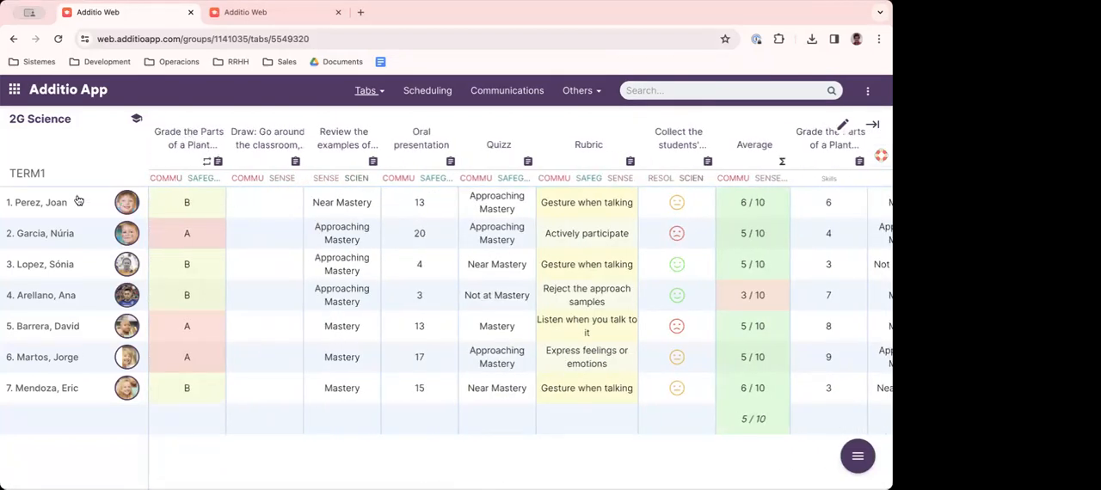
- Open the first student's record, look through the personal and responsible-person fields, and close it without saving
left_click(49, 203)
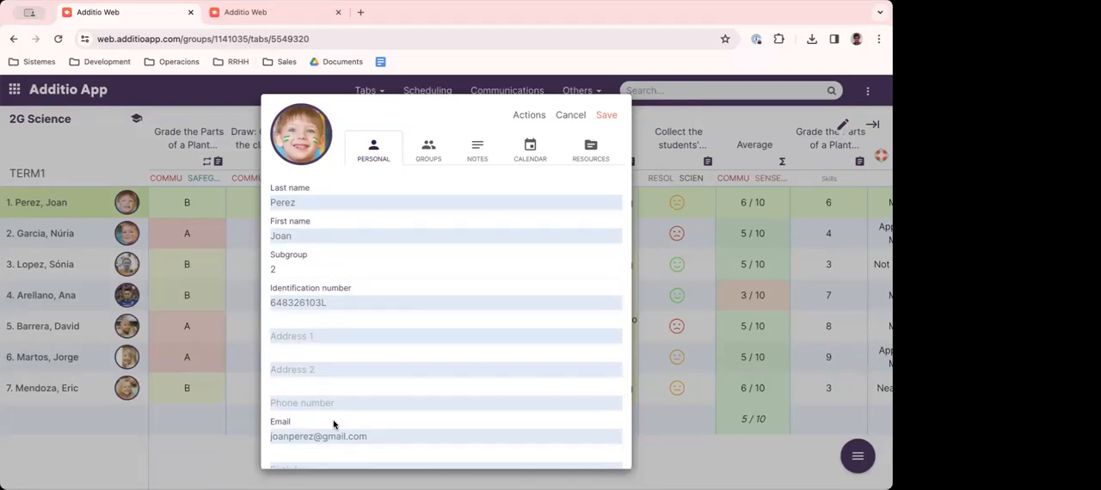
scroll(333, 424, "down", 5)
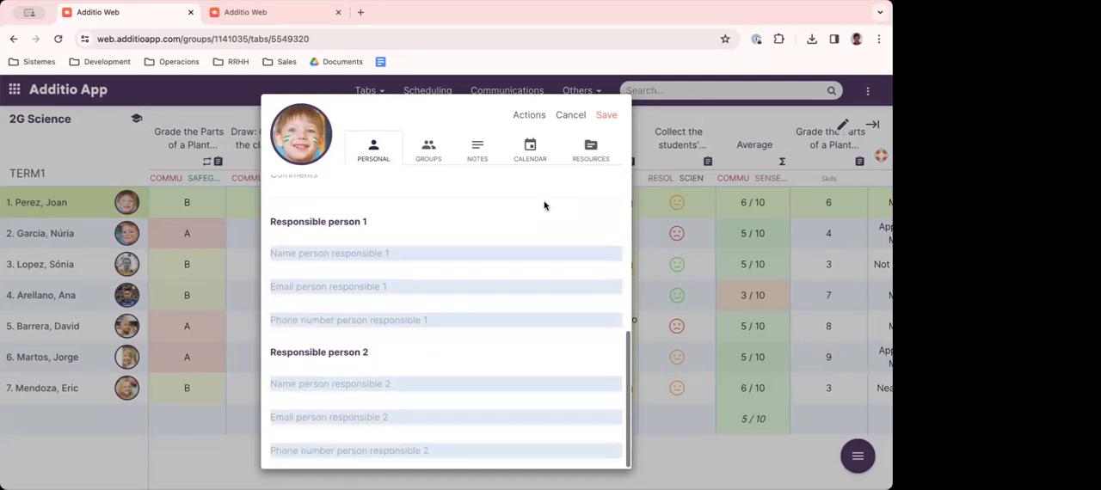
scroll(491, 310, "up", 6)
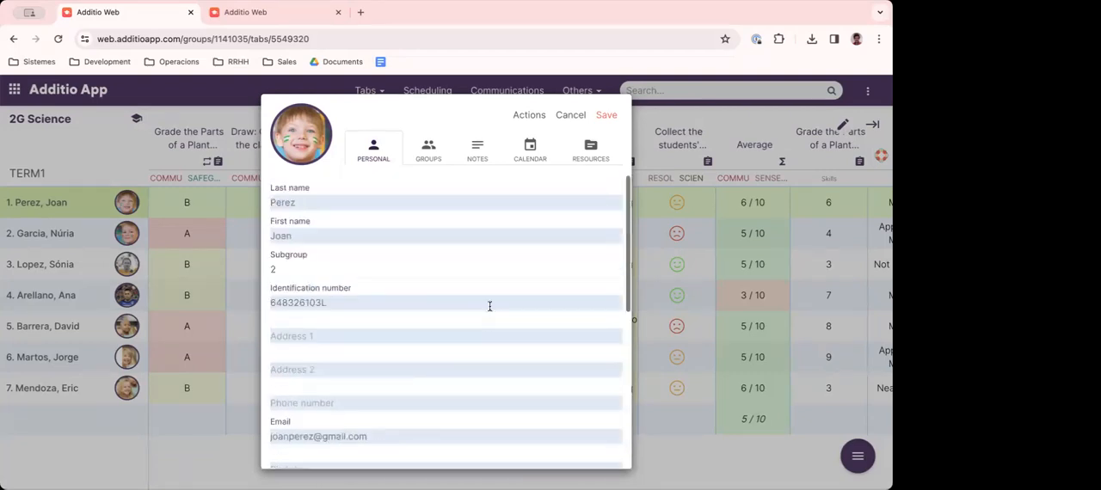
left_click(569, 116)
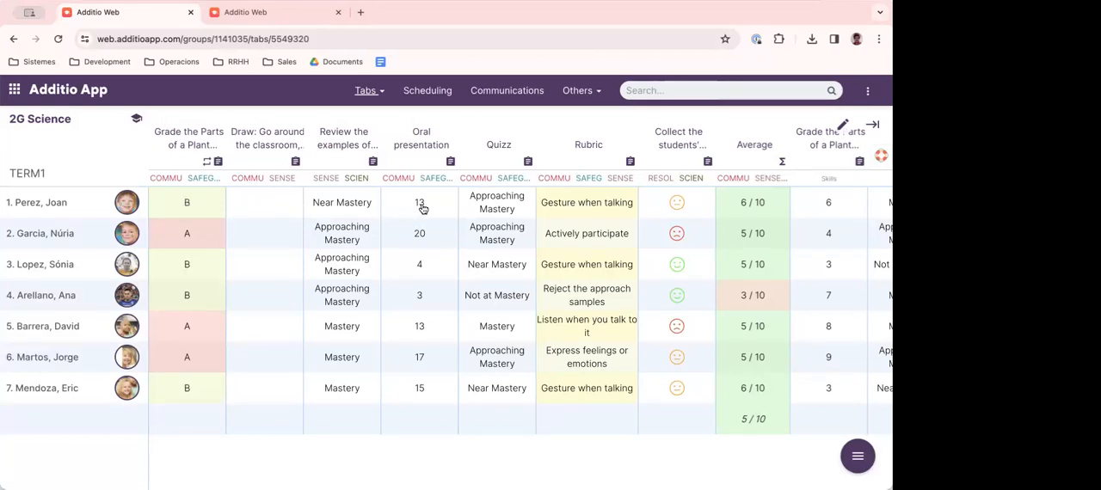
- Set the first student's grade in the Skills column Grade the Parts of a Plant to 10
scroll(421, 208, "right", 5)
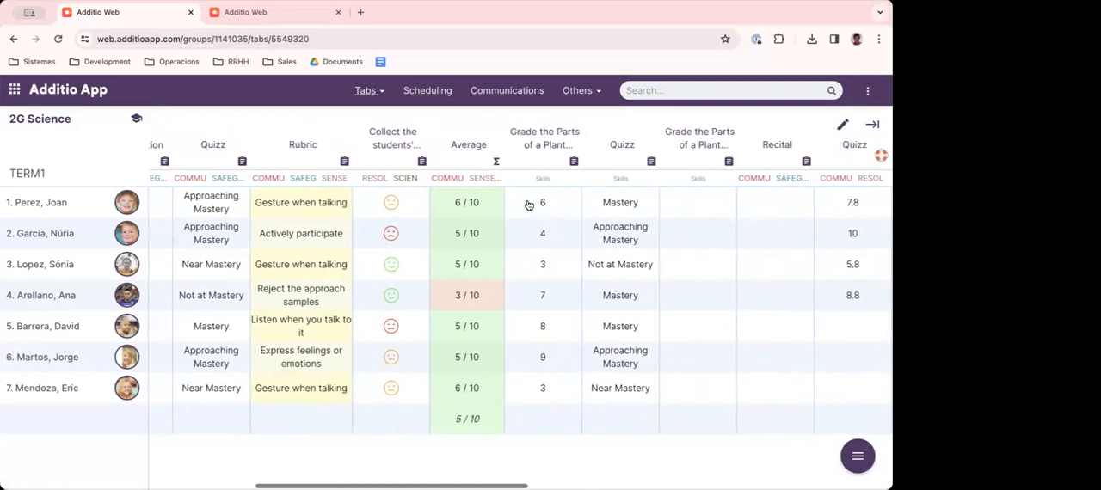
left_click(528, 205)
scroll(545, 204, "right", 1)
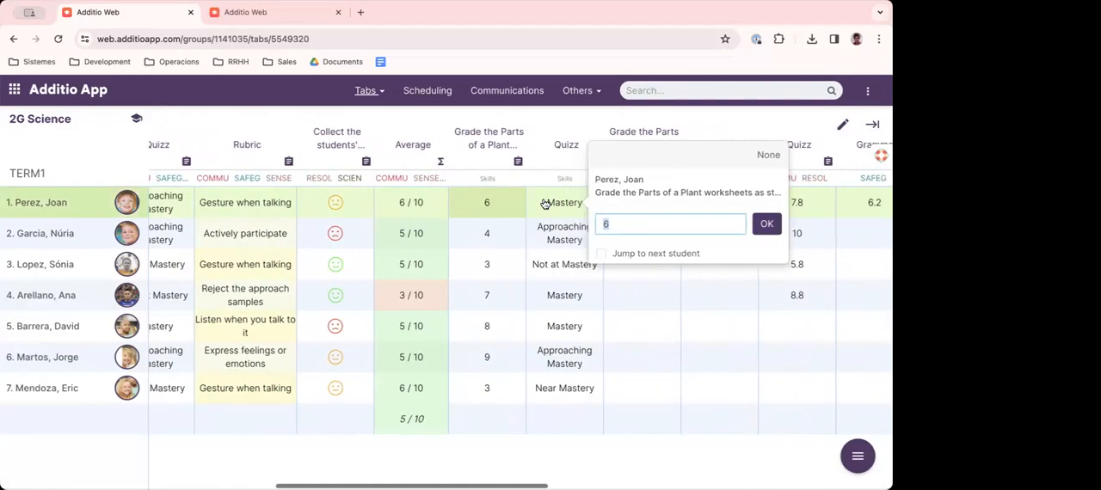
scroll(546, 204, "right", 2)
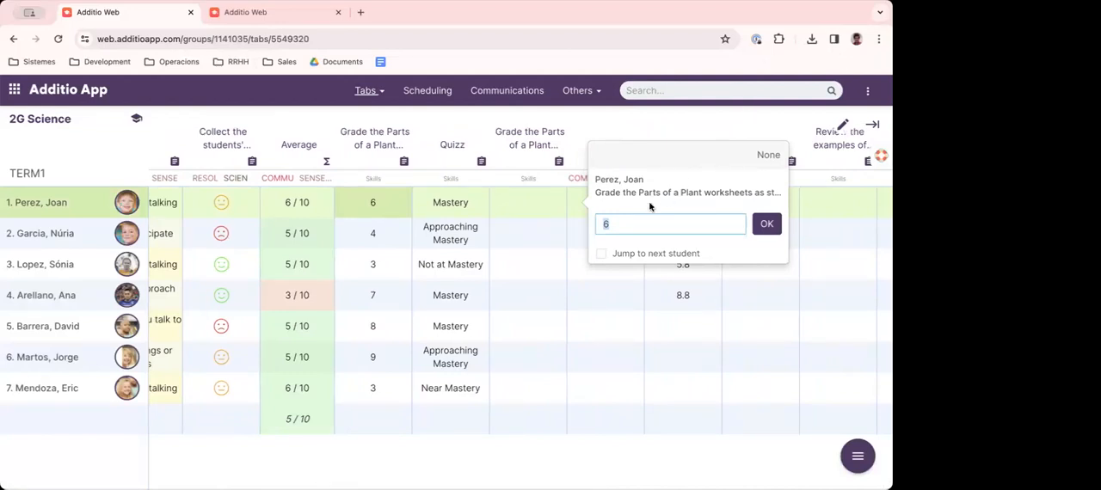
left_click(372, 205)
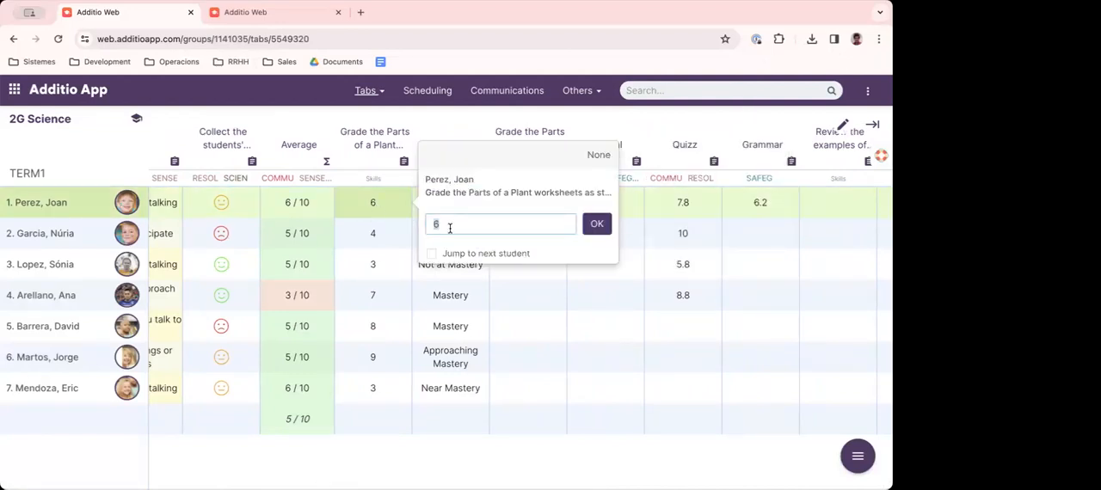
type("10")
key("Return")
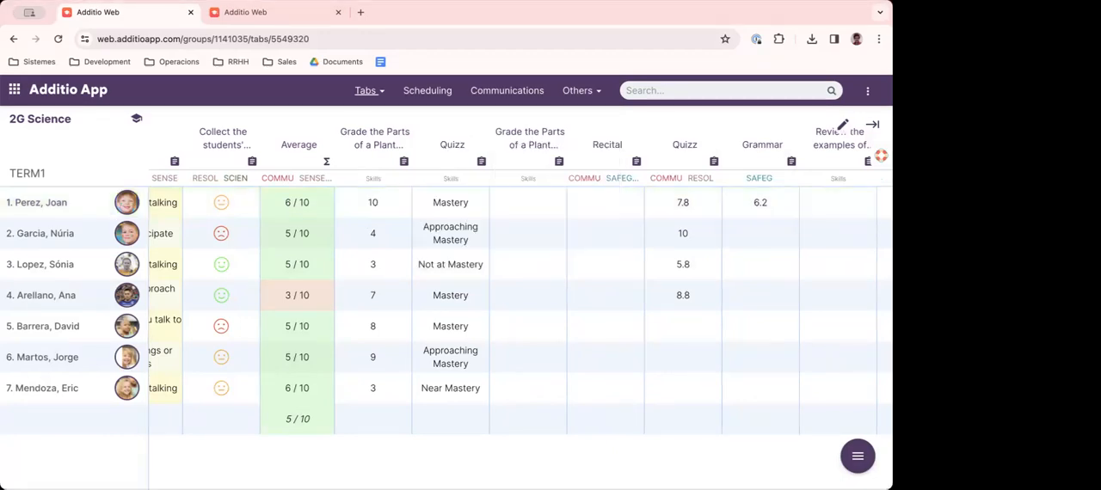
- Set the Skills grades for Grade the Parts of a Plant to 8 for the second student and 7.5 for the third
scroll(413, 243, "left", 1)
left_click(412, 242)
type("8")
key("Return")
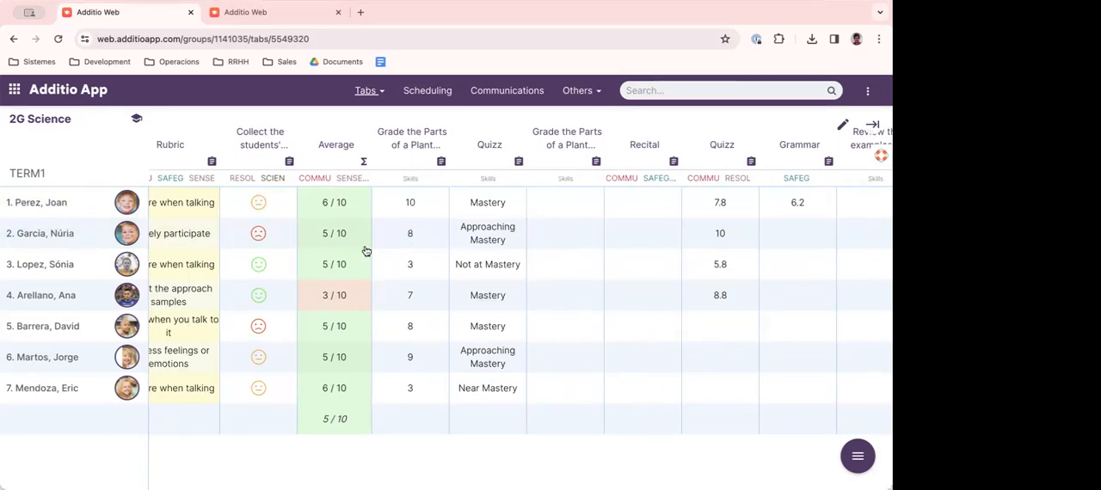
left_click(409, 265)
type("7")
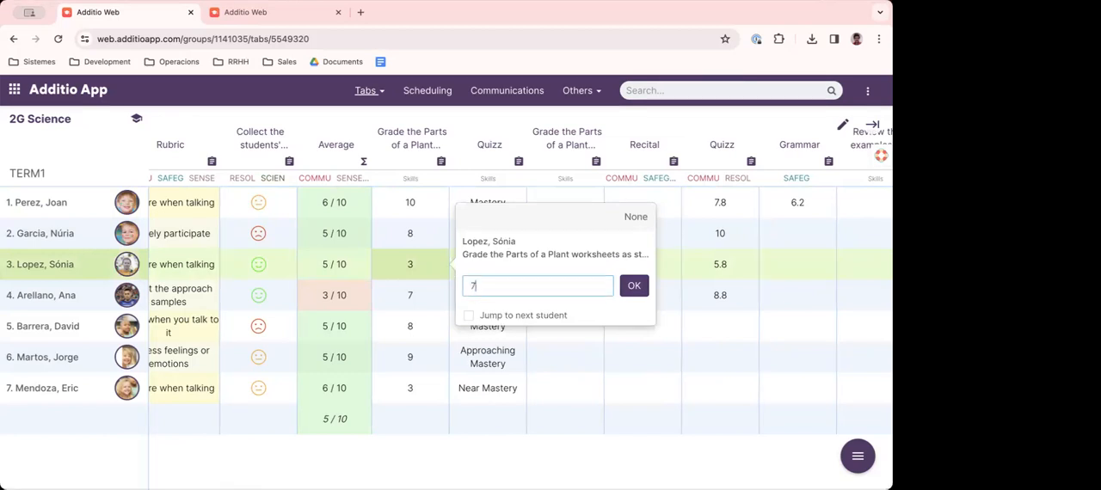
type(".5")
key("Return")
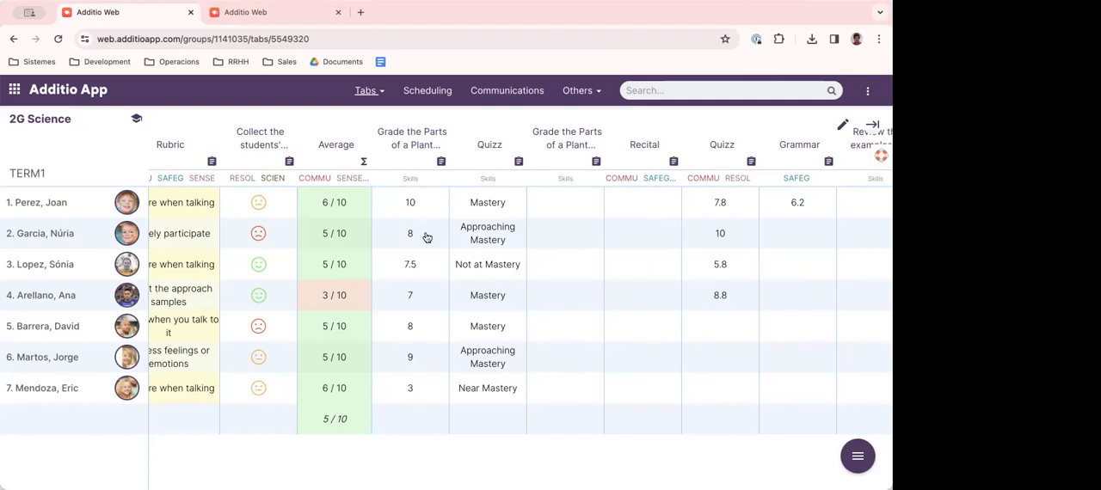
- Change the first student's grade in the Skills column Grade the Parts of a Plant to 8.5
scroll(398, 232, "left", 5)
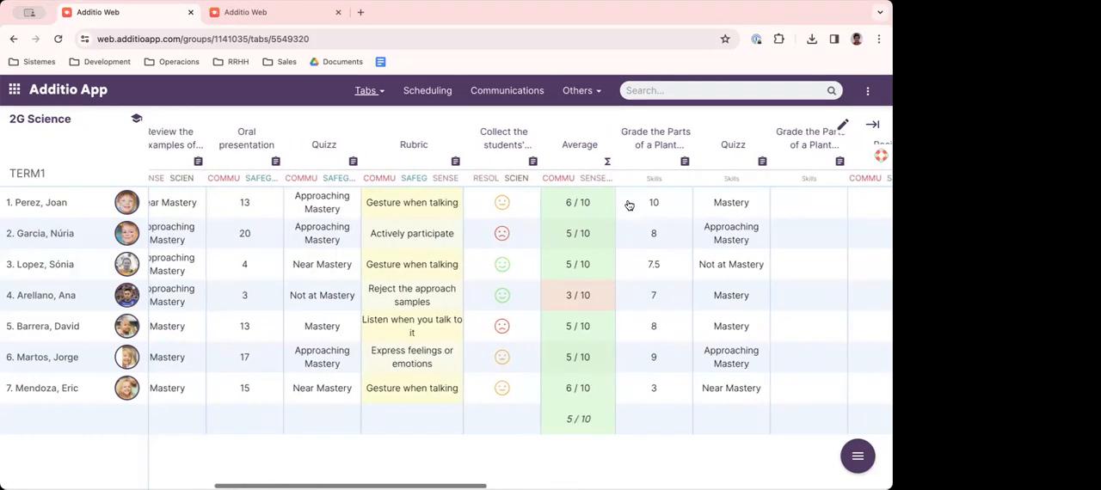
scroll(586, 215, "left", 5)
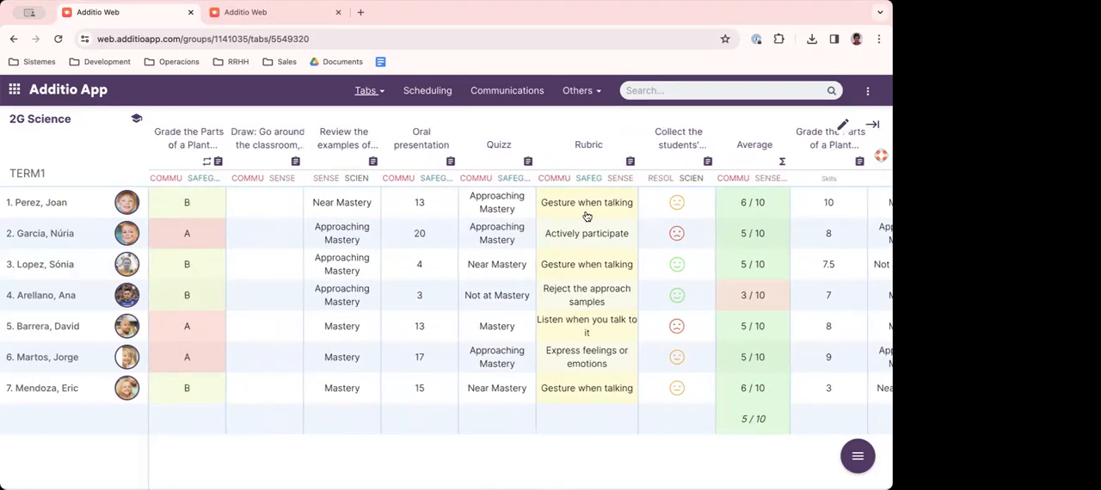
scroll(741, 234, "right", 2)
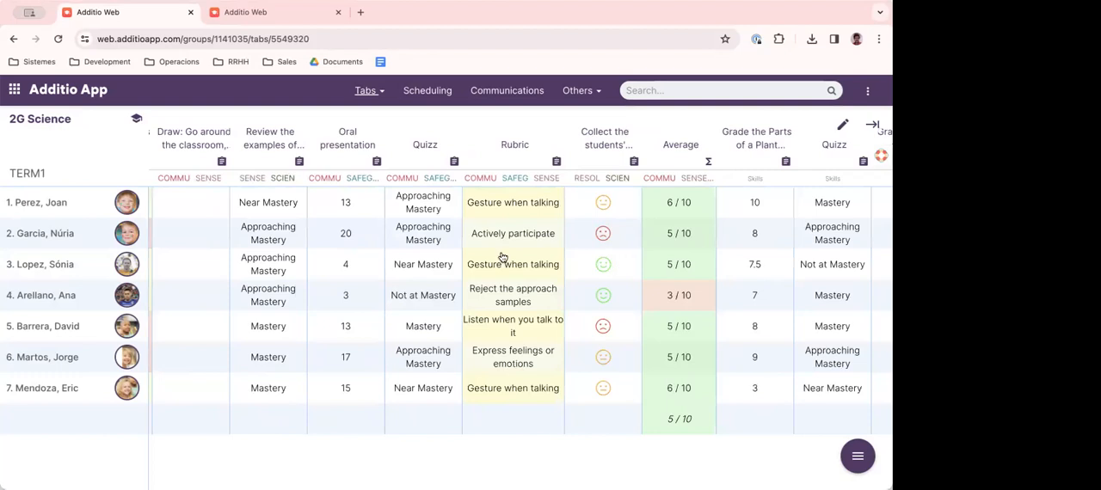
scroll(443, 246, "left", 2)
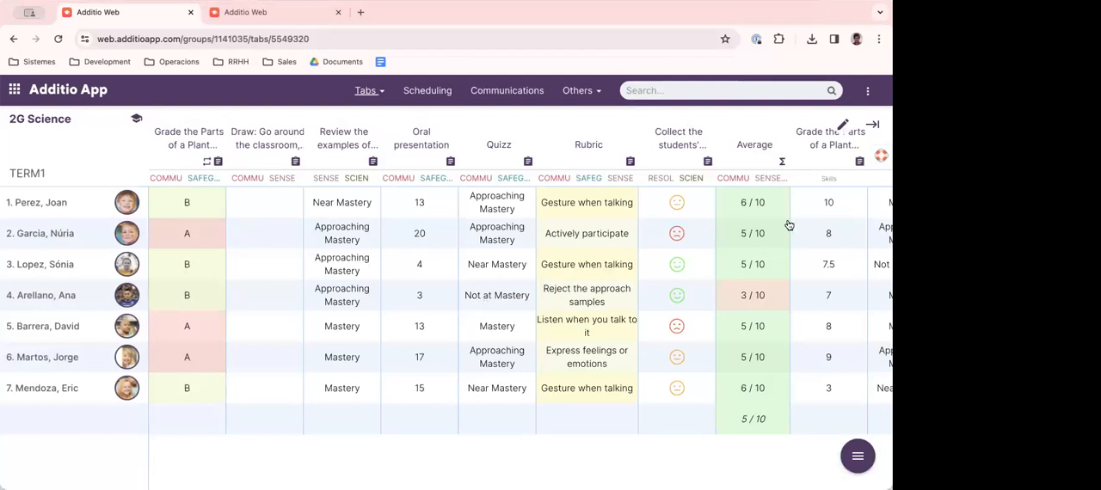
scroll(811, 151, "right", 2)
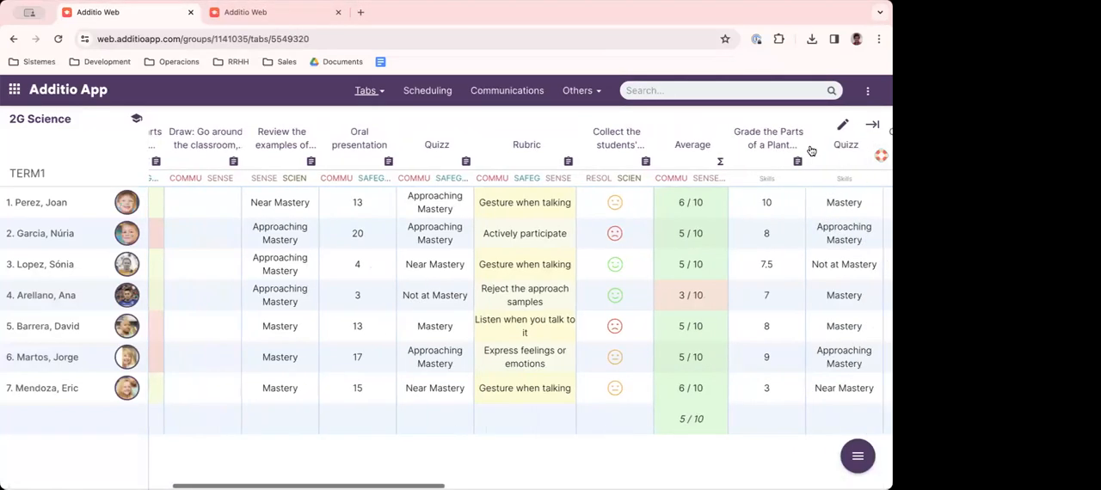
scroll(764, 183, "right", 2)
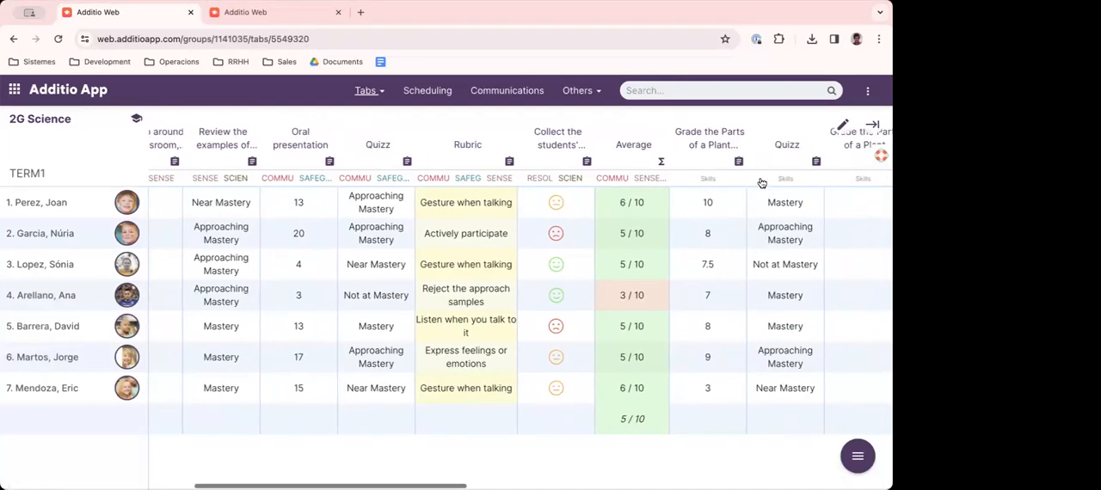
left_click(705, 206)
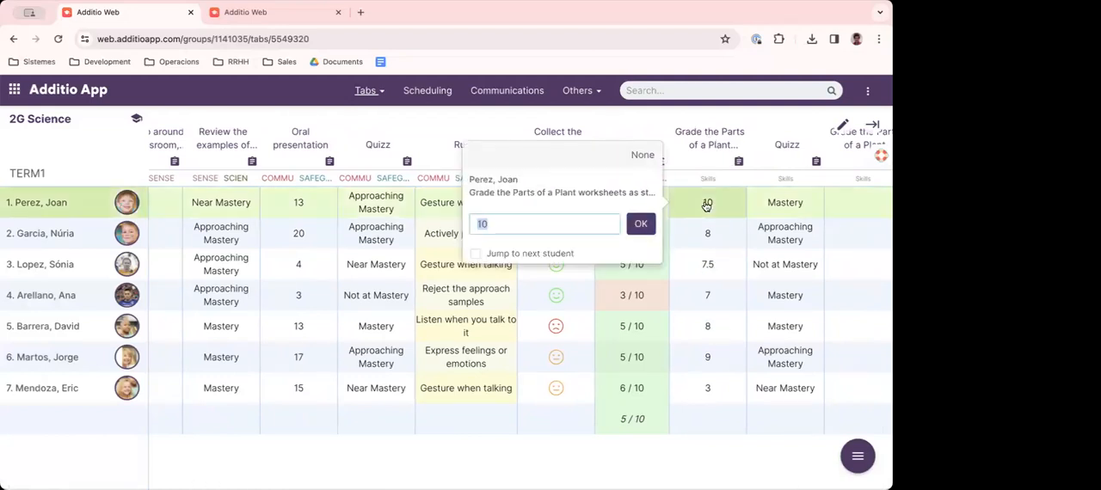
type("8.5")
key("Return")
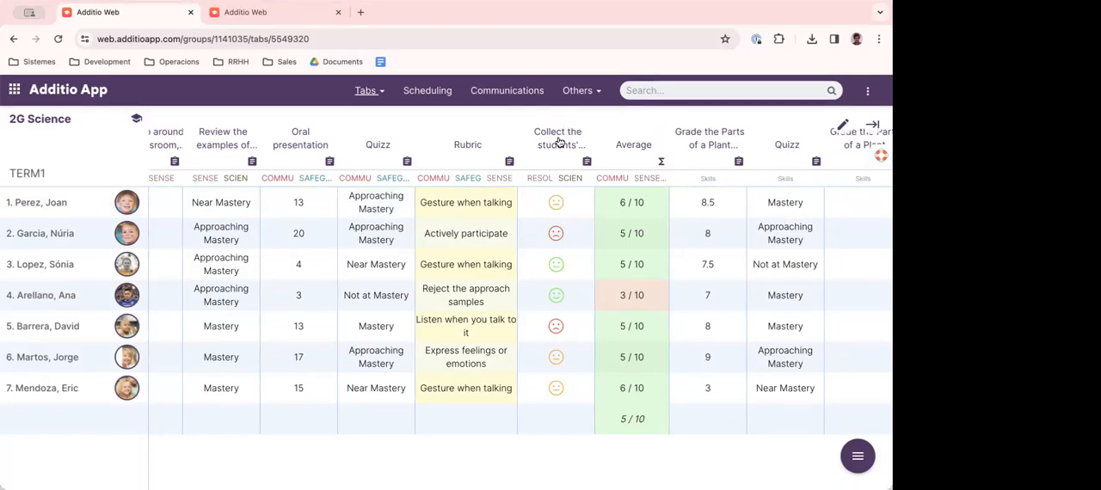
- Try the green smiling face for the first student's Collect the students' completed work grade, and settle on the red sad face
left_click(556, 202)
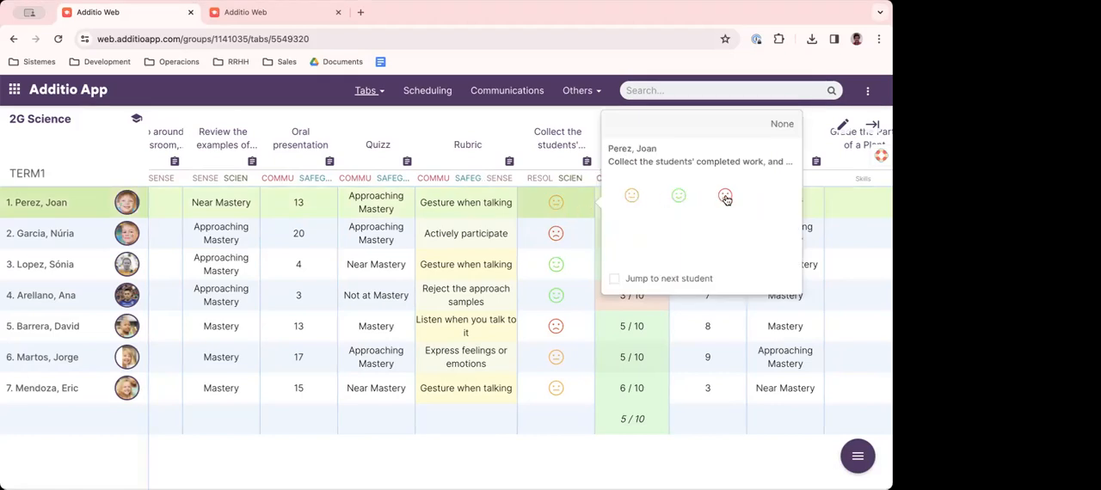
left_click(674, 198)
left_click(566, 210)
left_click(724, 197)
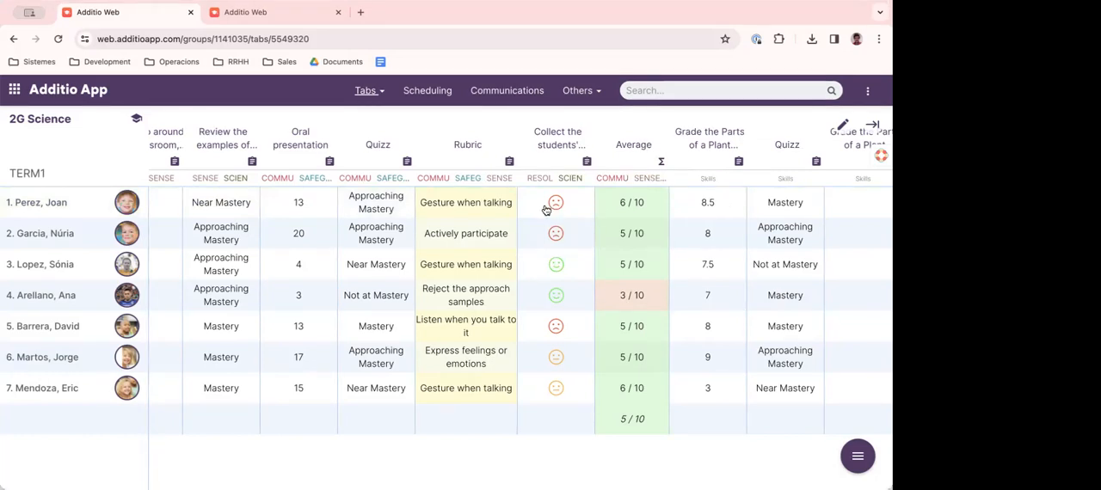
- Try Express feelings or emotions as the first student's Rubric grade, and settle on Seek physical contact with others
scroll(545, 209, "left", 2)
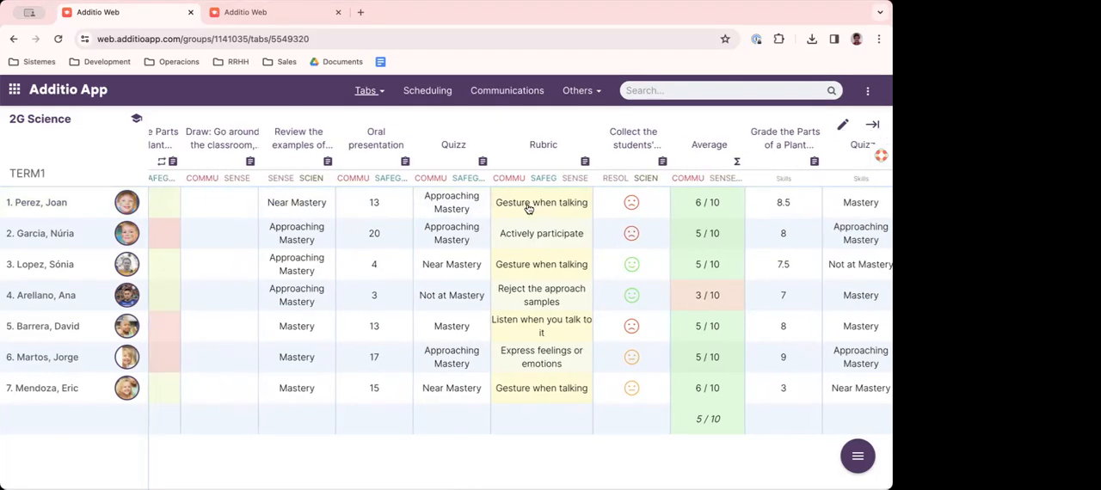
left_click(530, 209)
scroll(697, 232, "down", 1)
scroll(697, 230, "down", 3)
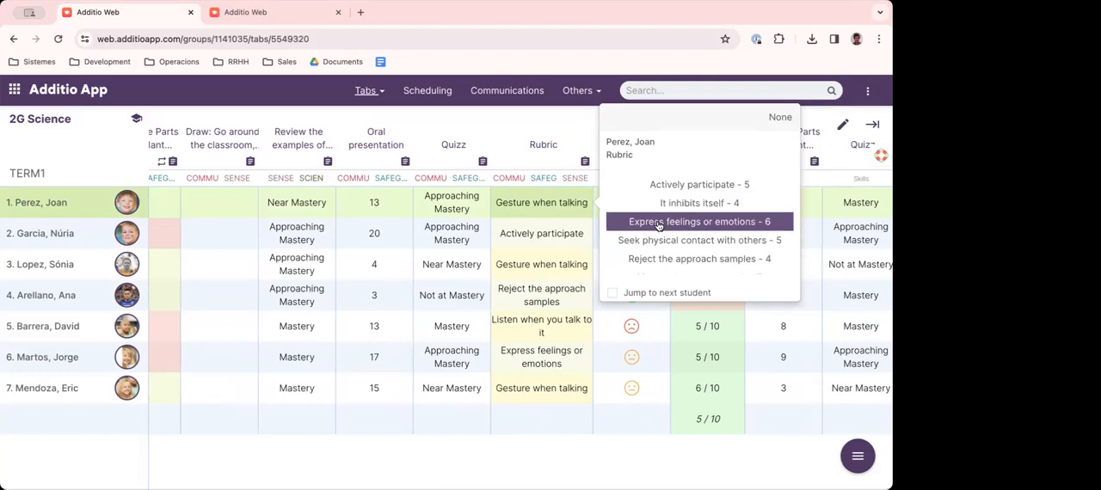
left_click(698, 222)
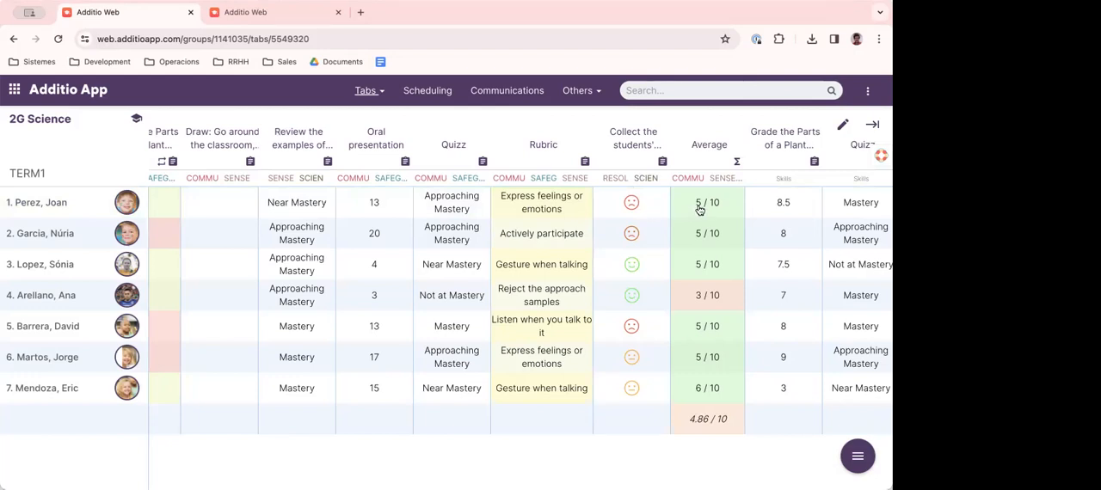
left_click(537, 205)
left_click(696, 229)
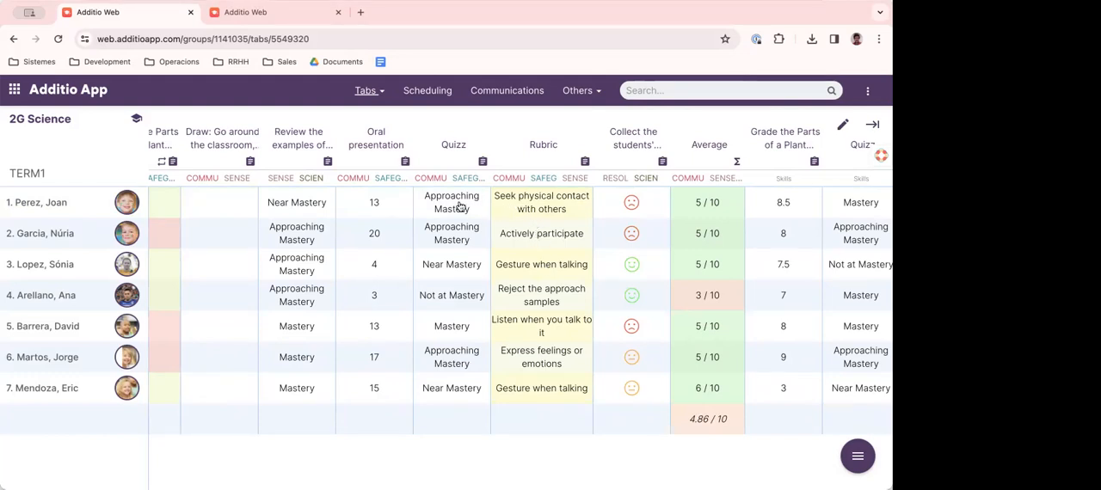
- Open the first student's Oral presentation rubric and look through its criteria and selected levels
scroll(451, 206, "left", 2)
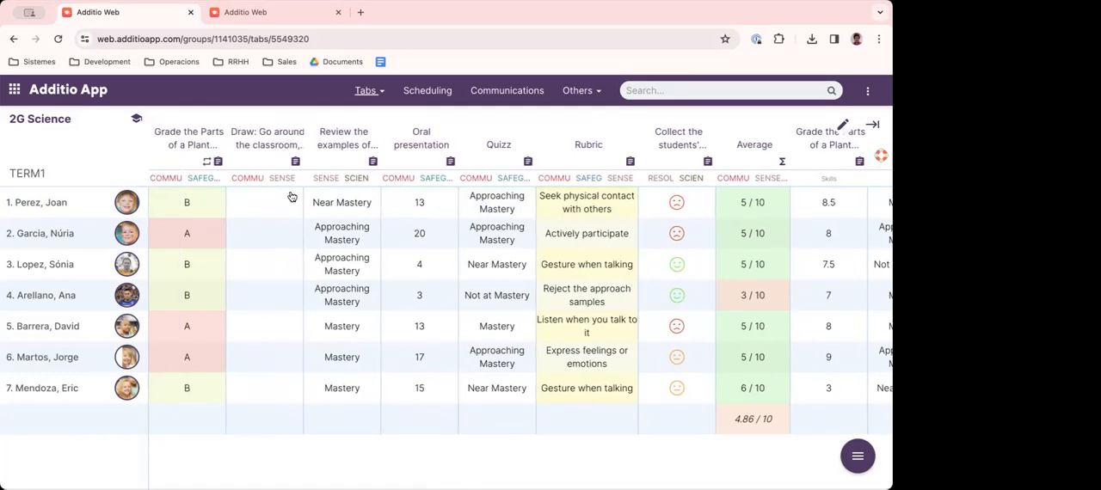
left_click(417, 204)
scroll(417, 208, "down", 2)
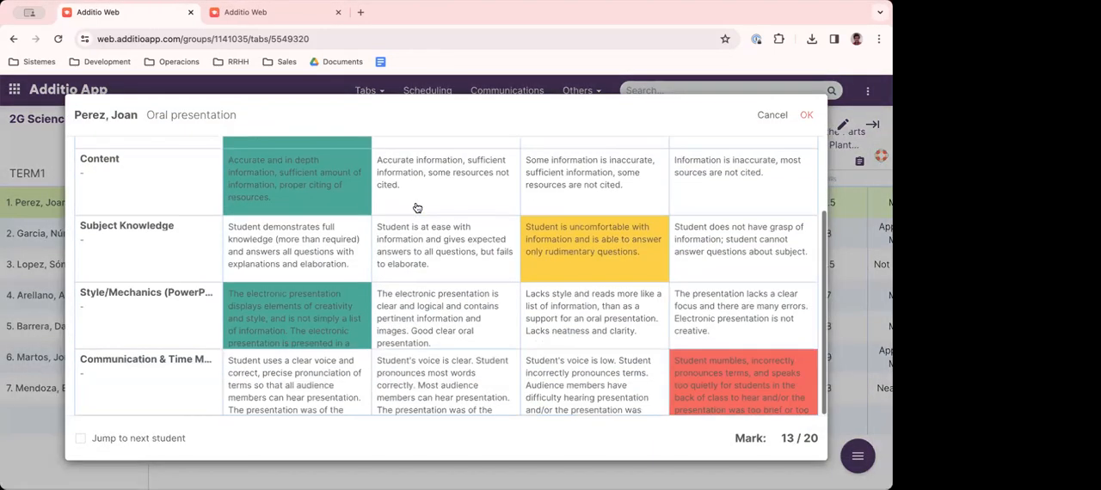
scroll(417, 207, "up", 2)
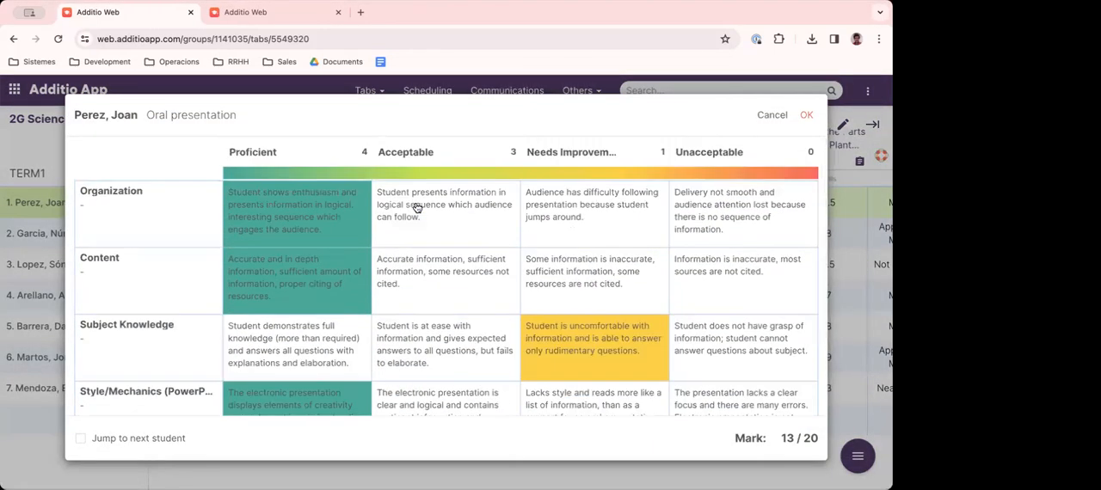
- Clear the selected level of all five criteria in the first student's Oral presentation rubric
left_click(302, 210)
left_click(288, 280)
left_click(531, 333)
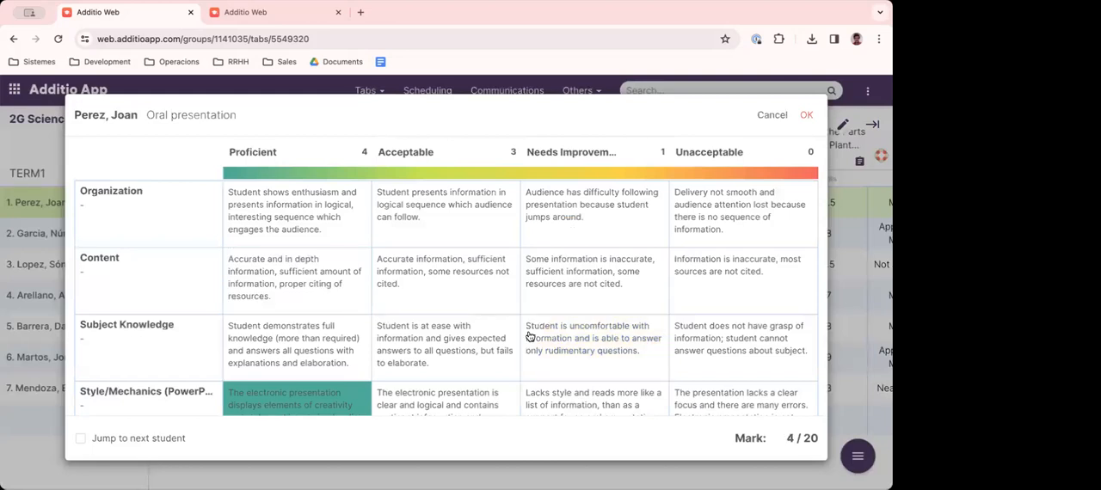
left_click(298, 393)
scroll(380, 364, "down", 2)
left_click(722, 371)
left_click(722, 371)
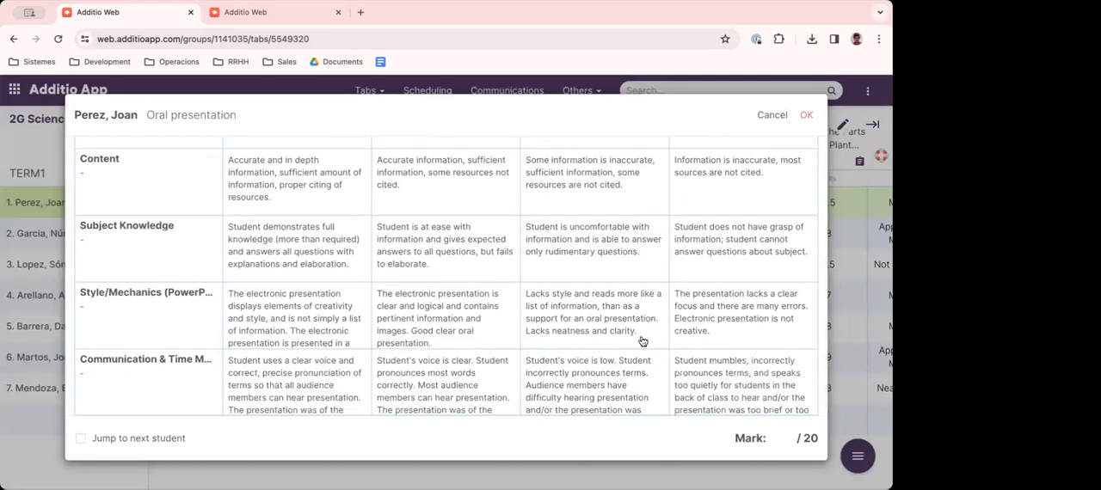
- Look over the first student's Oral presentation rubric, from its title through the level descriptions of each criterion
scroll(603, 323, "up", 1)
scroll(603, 322, "up", 2)
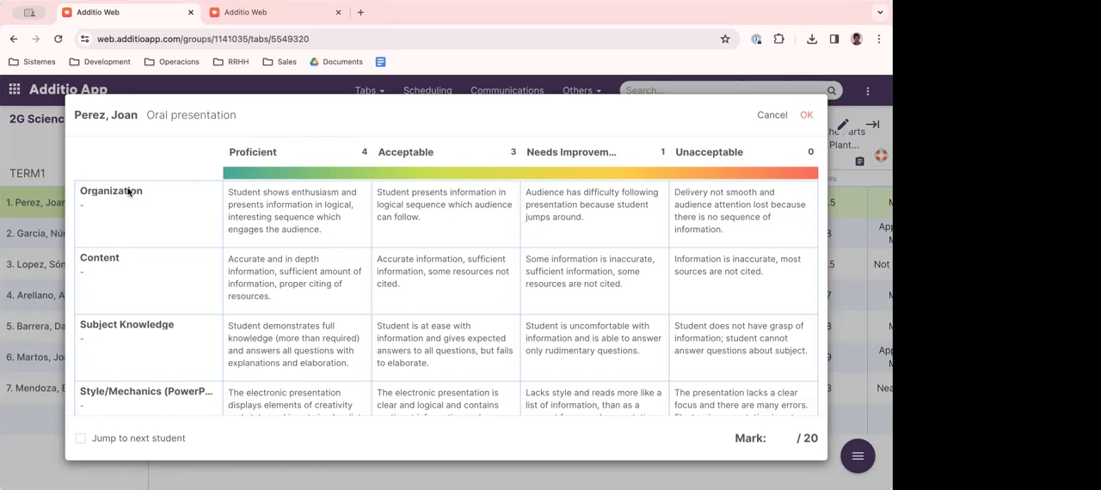
left_click_drag(158, 111, 225, 115)
scroll(148, 210, "down", 2)
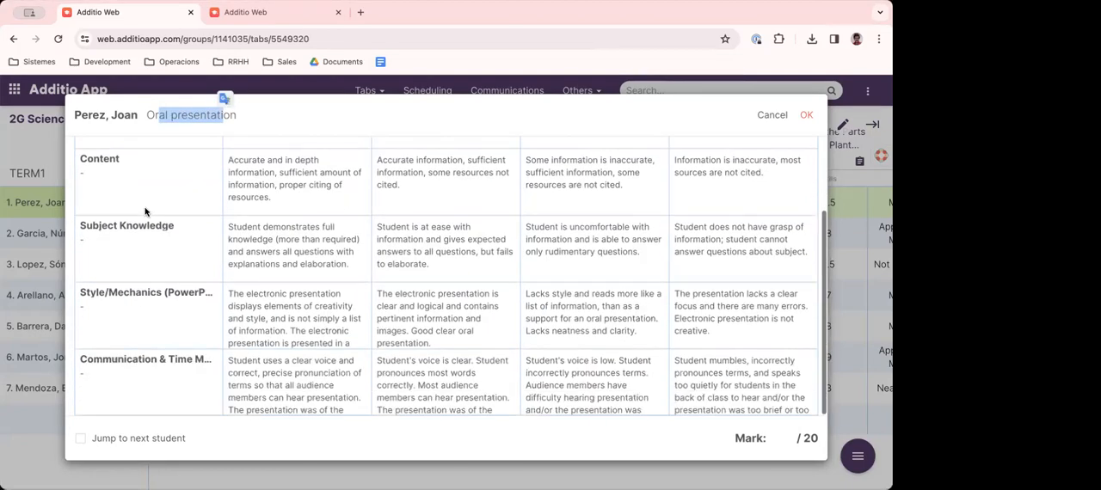
scroll(145, 211, "up", 2)
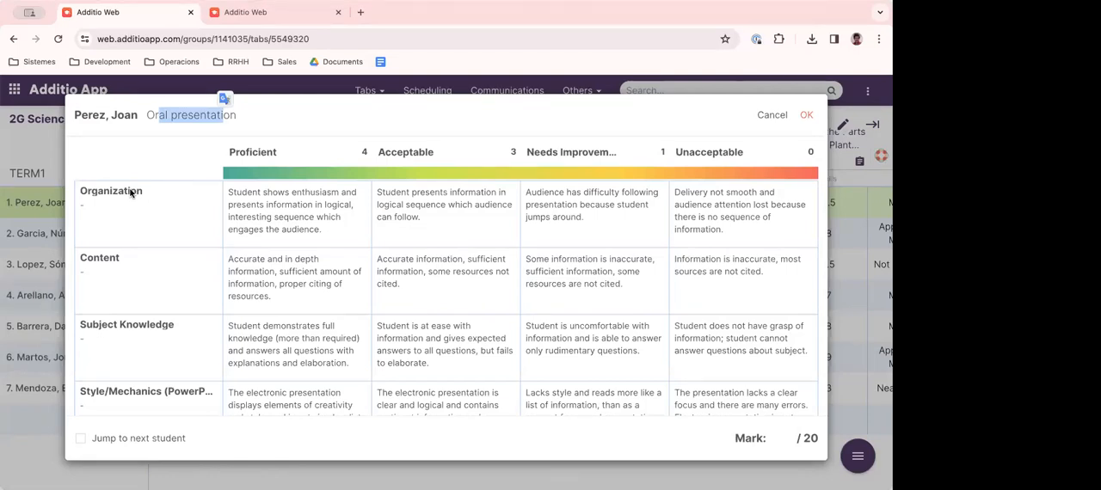
left_click(256, 121)
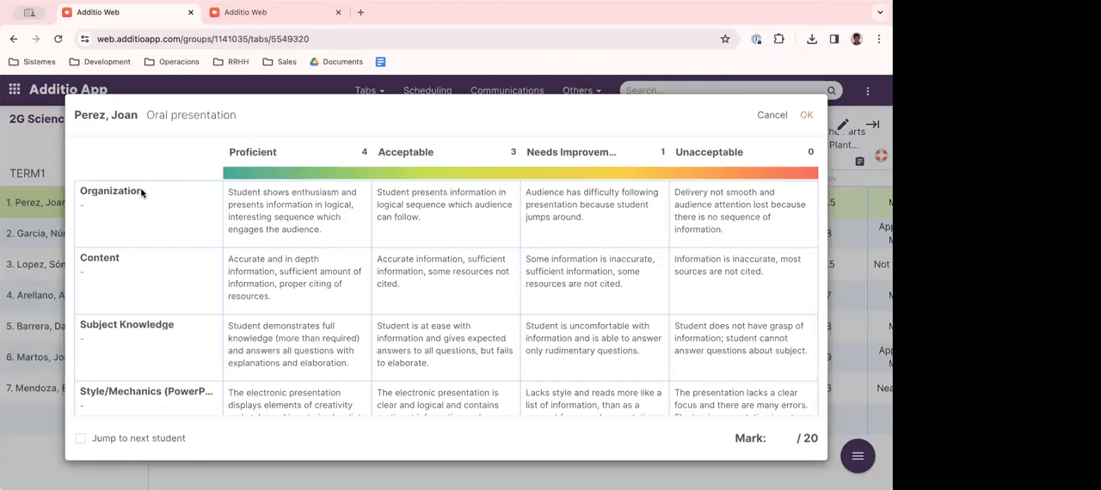
scroll(126, 204, "down", 1)
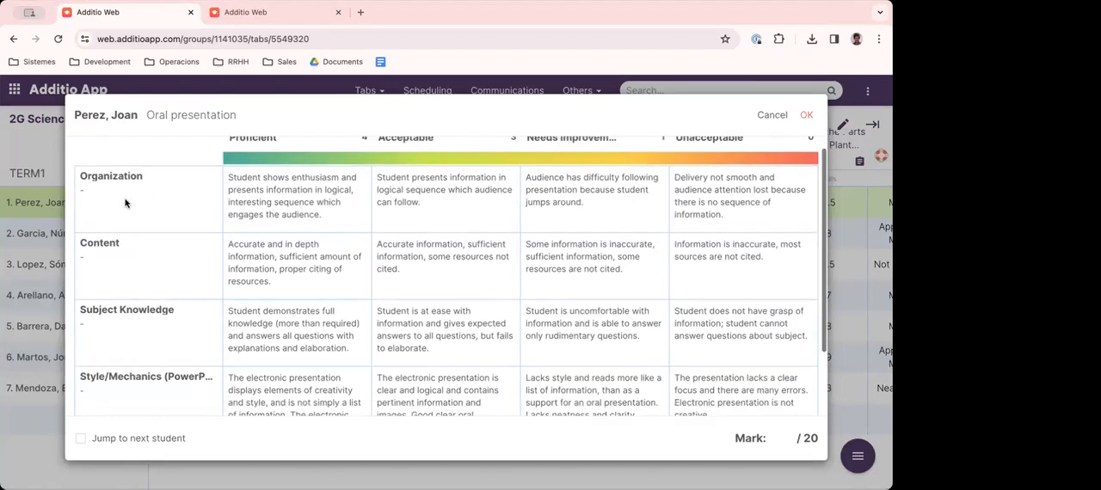
scroll(125, 203, "up", 1)
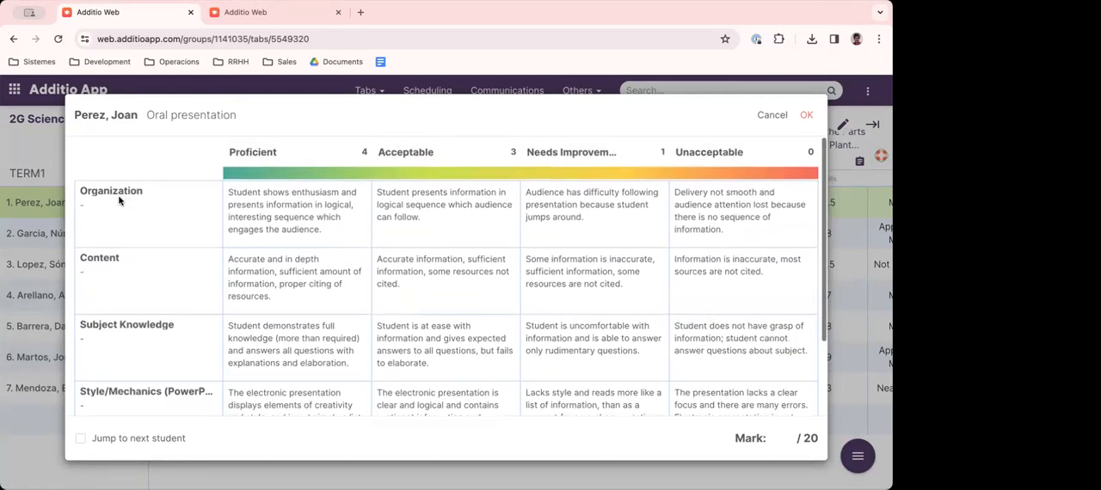
- Go through the names of the five rubric criteria, from Organization down to the communication criterion
left_click_drag(86, 193, 133, 194)
left_click_drag(81, 258, 121, 259)
left_click_drag(86, 328, 166, 331)
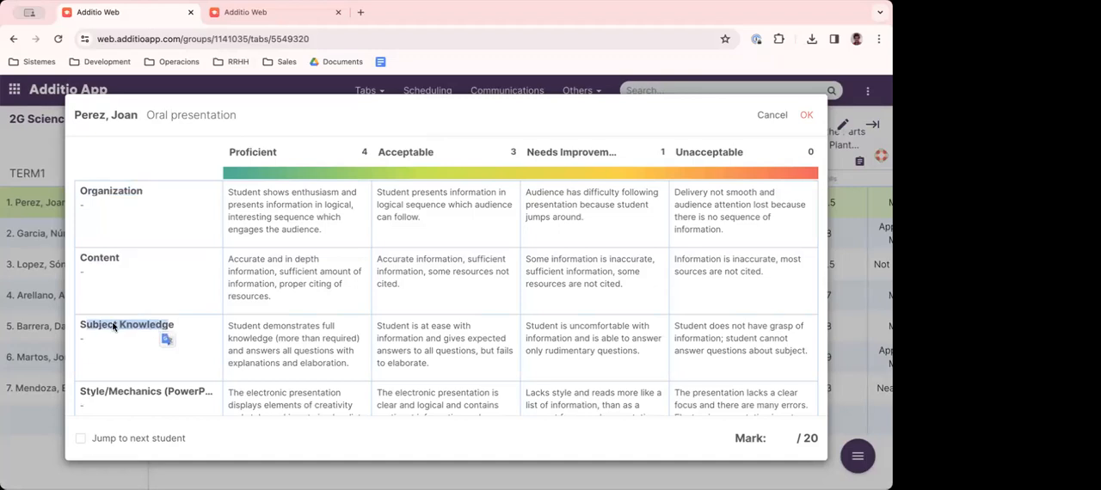
scroll(113, 326, "down", 2)
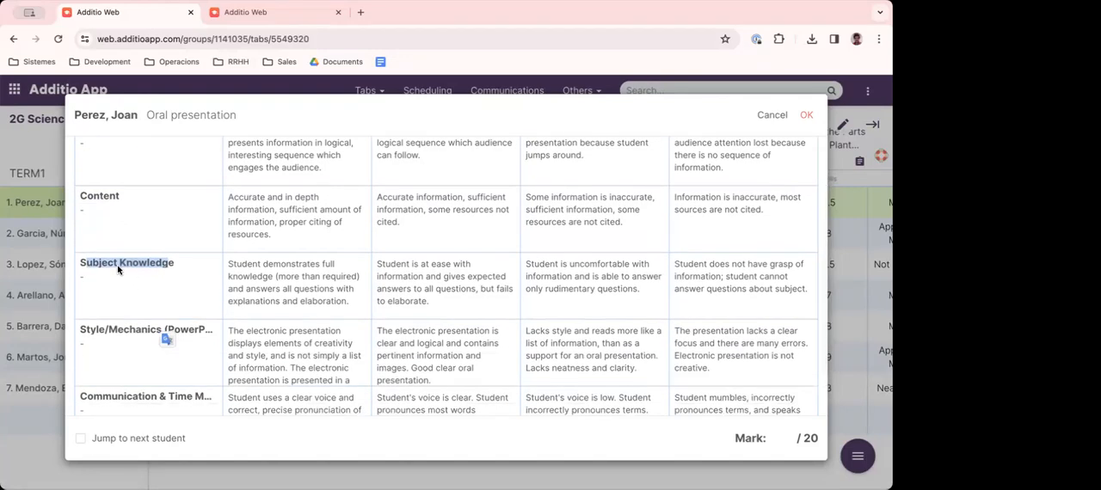
left_click_drag(87, 330, 149, 334)
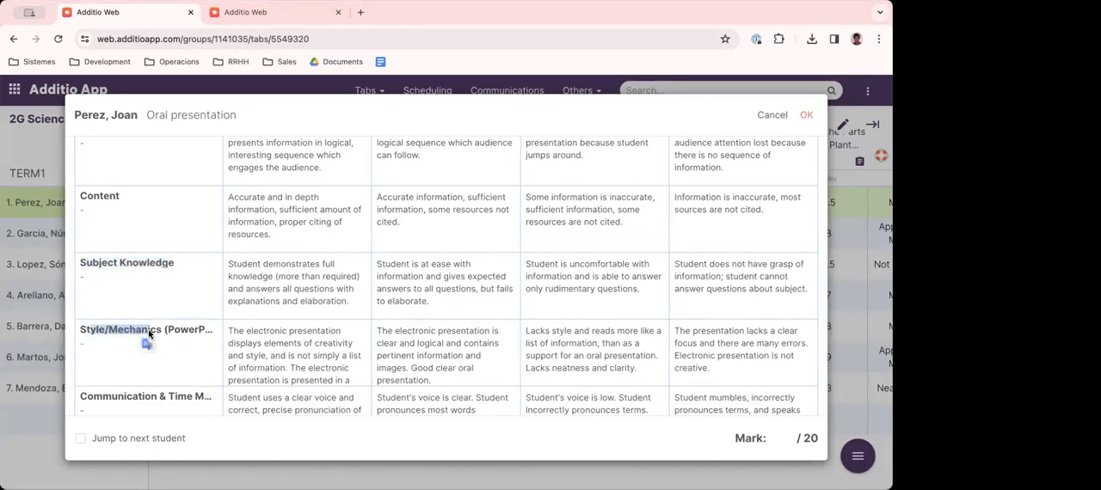
scroll(149, 334, "down", 1)
left_click_drag(101, 362, 188, 363)
scroll(147, 312, "up", 3)
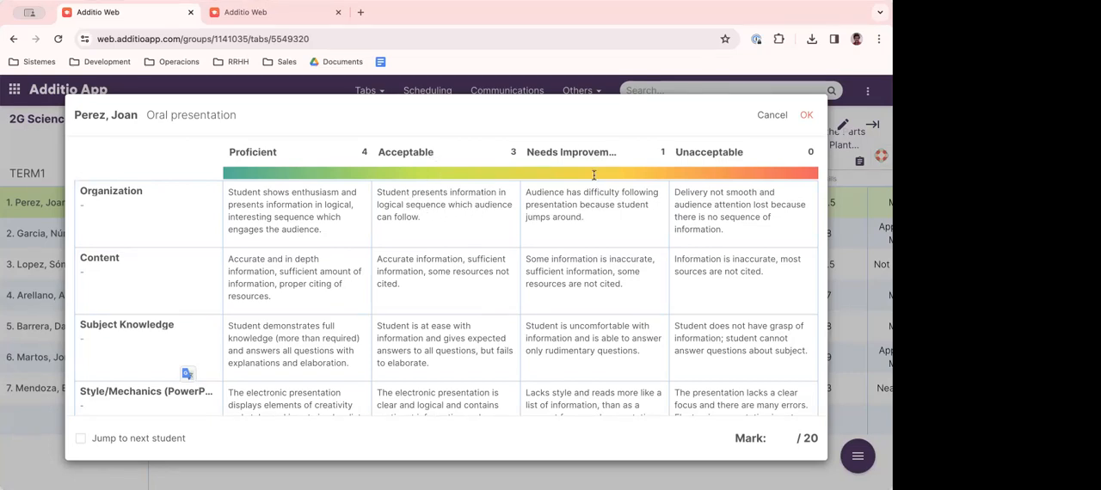
- Examine the rubric's achievement level headings, including Needs Improvement and Unacceptable
left_click_drag(542, 151, 592, 151)
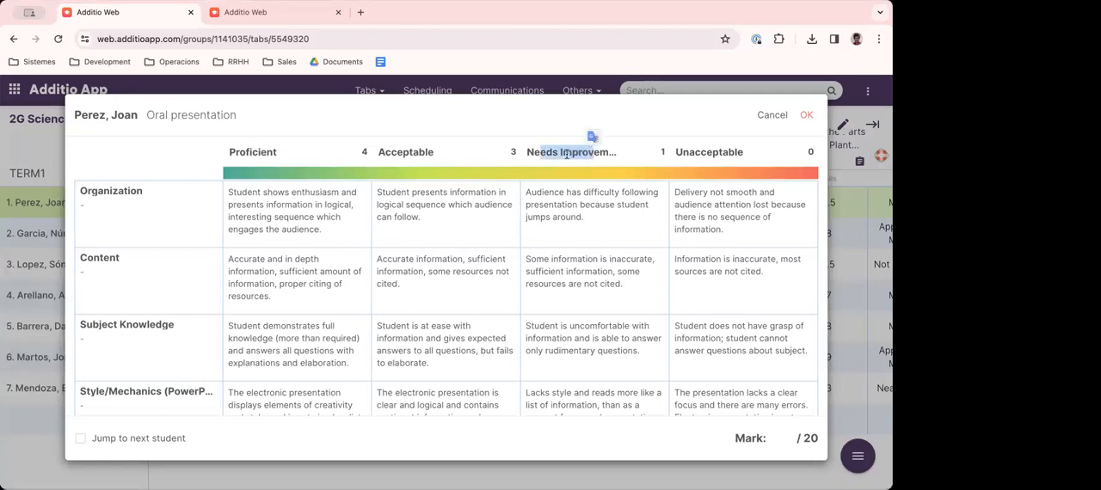
right_click(708, 149)
left_click(660, 127)
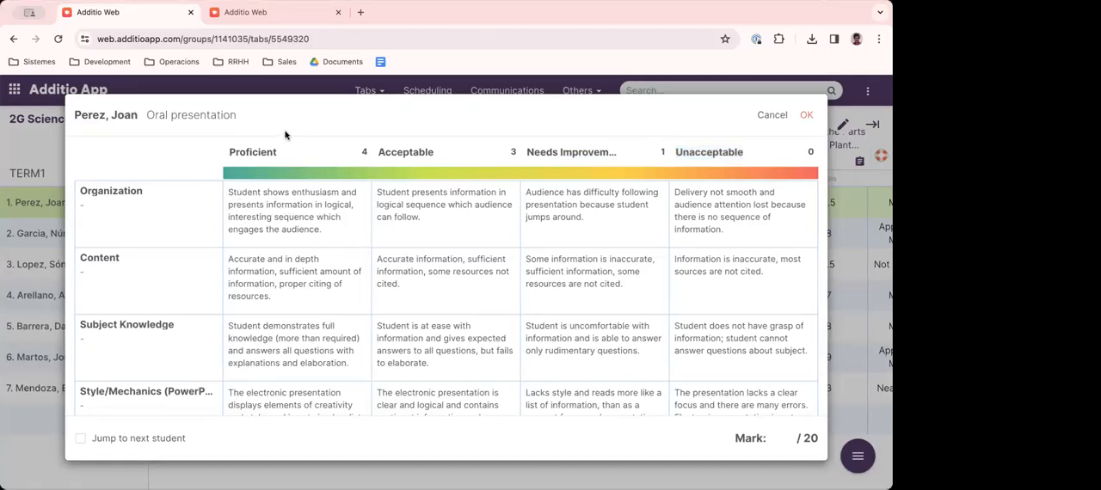
- Rate Organization as Proficient, Content and Subject Knowledge as Acceptable, Style/Mechanics as Needs Improvement, and the communication criterion as Unacceptable
left_click(300, 212)
left_click(434, 269)
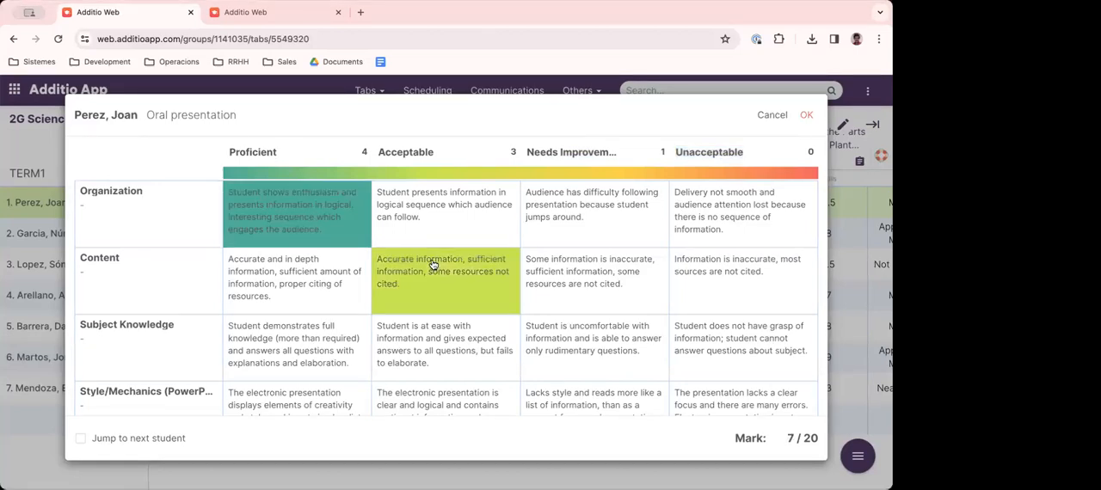
scroll(432, 265, "down", 2)
left_click(429, 258)
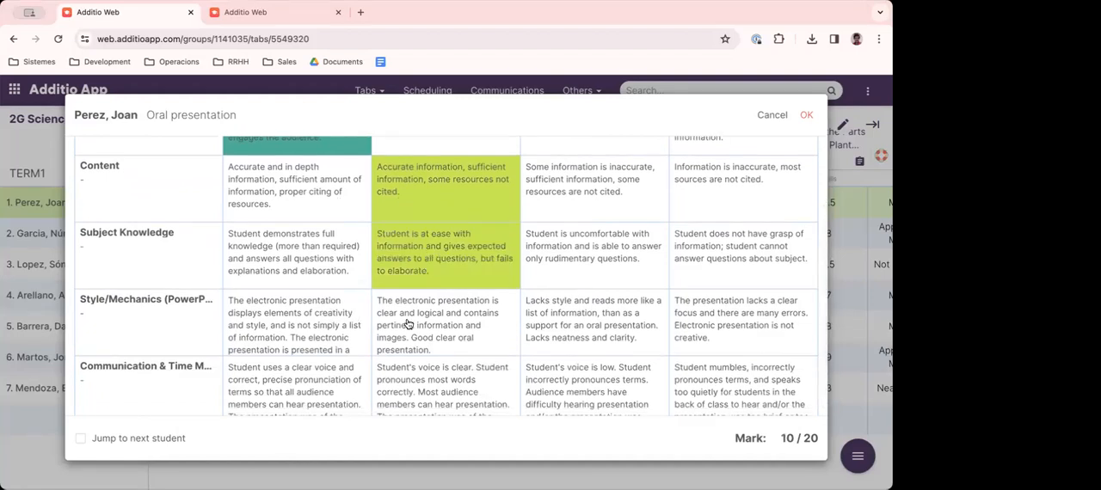
left_click(582, 323)
scroll(585, 326, "down", 1)
left_click(751, 368)
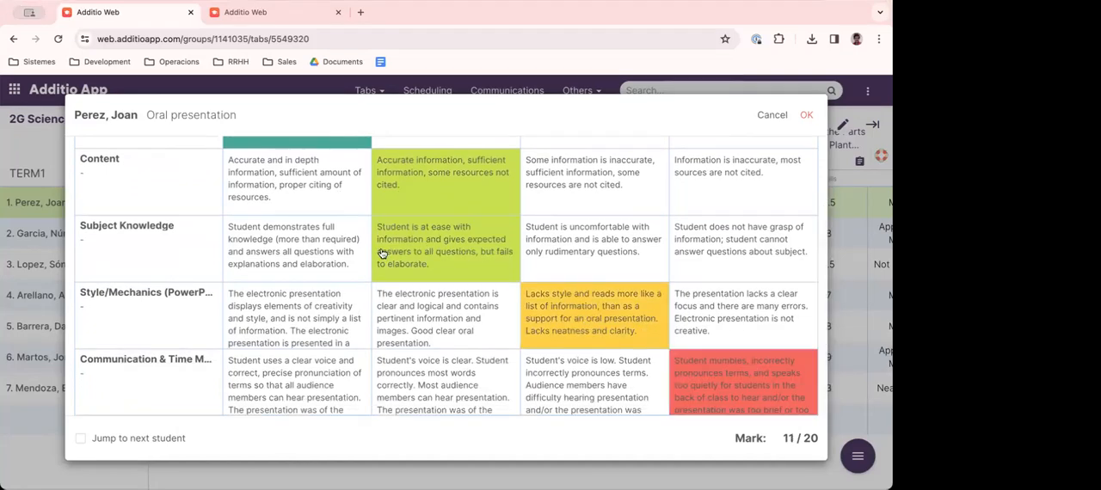
- Review the chosen levels and the total mark of the first student's Oral presentation rubric, and save the assessment
scroll(369, 250, "up", 3)
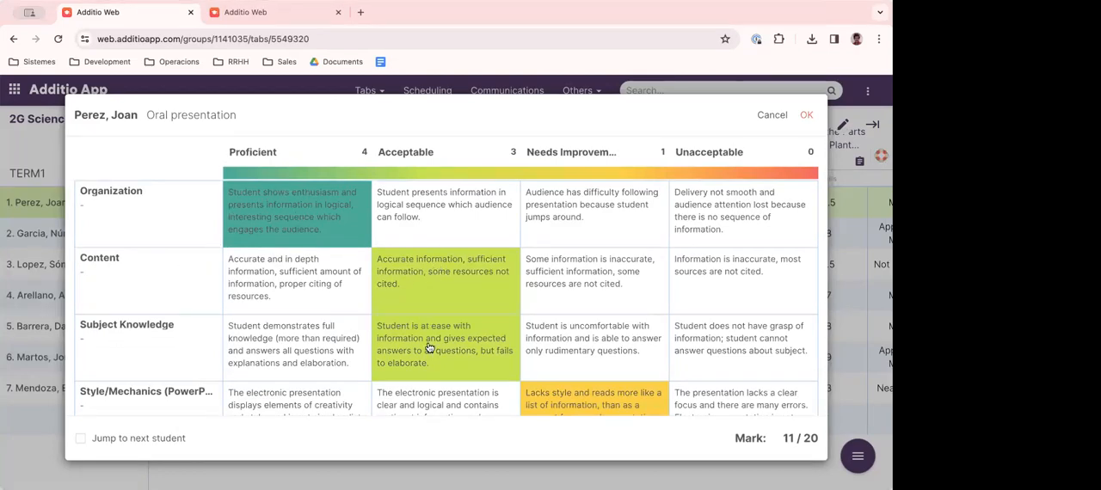
scroll(429, 347, "down", 2)
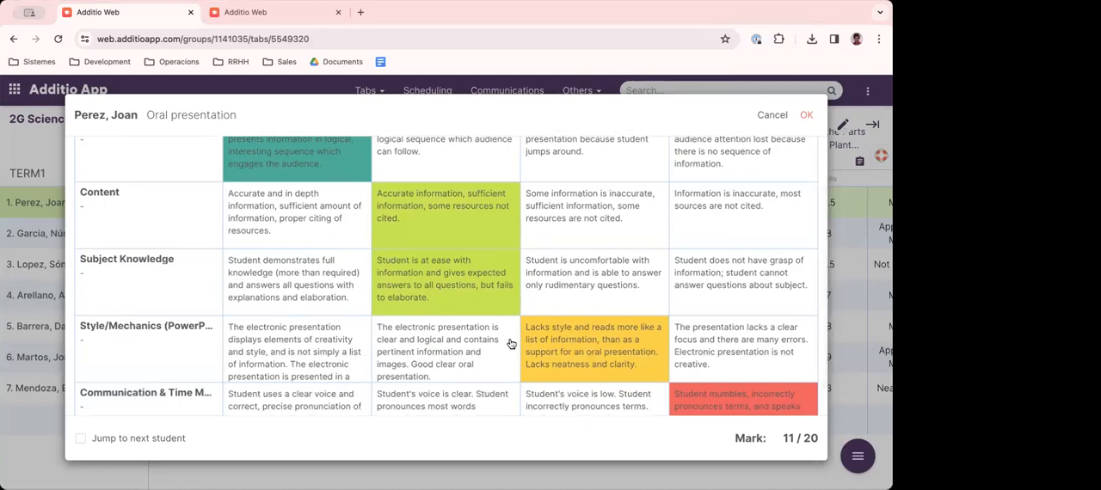
scroll(579, 289, "up", 2)
scroll(576, 305, "down", 3)
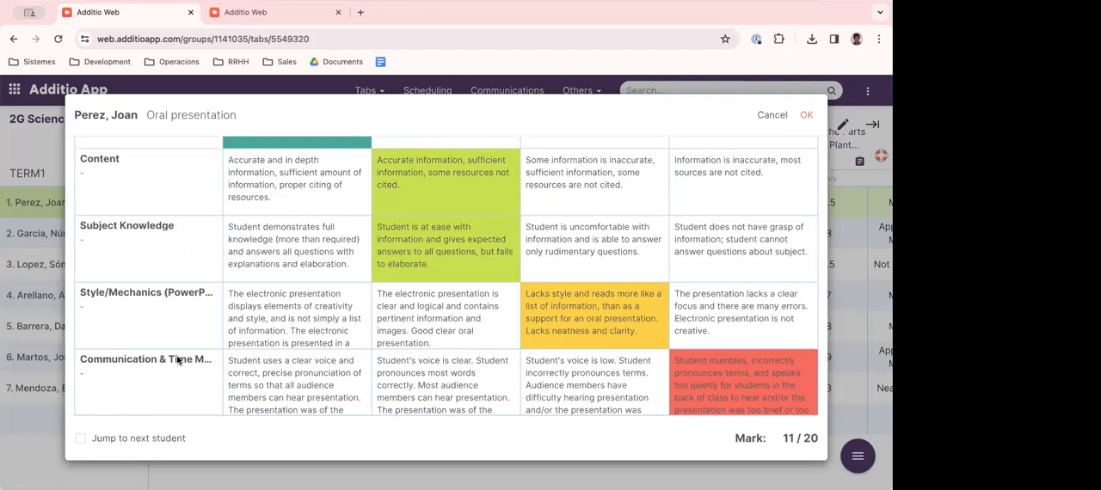
scroll(602, 355, "up", 2)
scroll(602, 355, "down", 2)
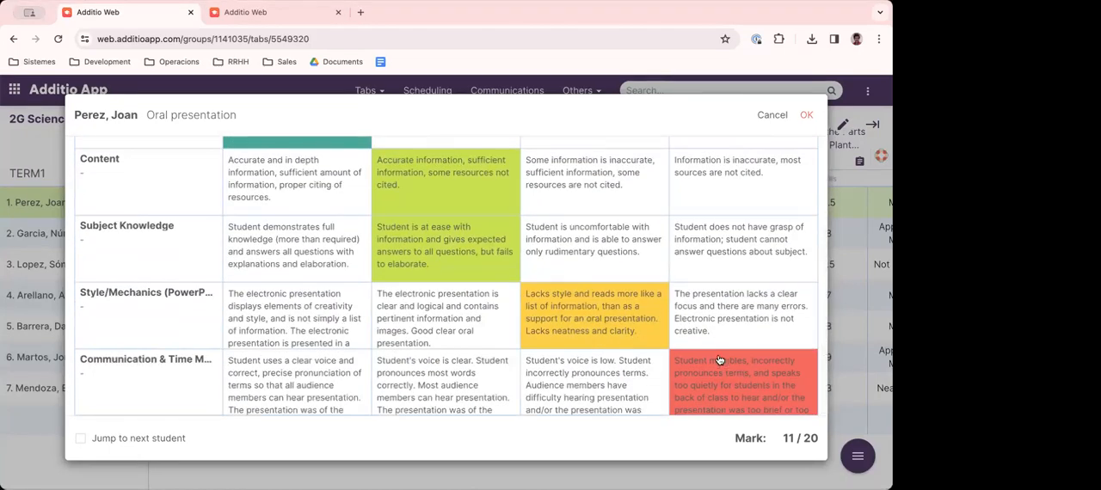
scroll(327, 175, "up", 2)
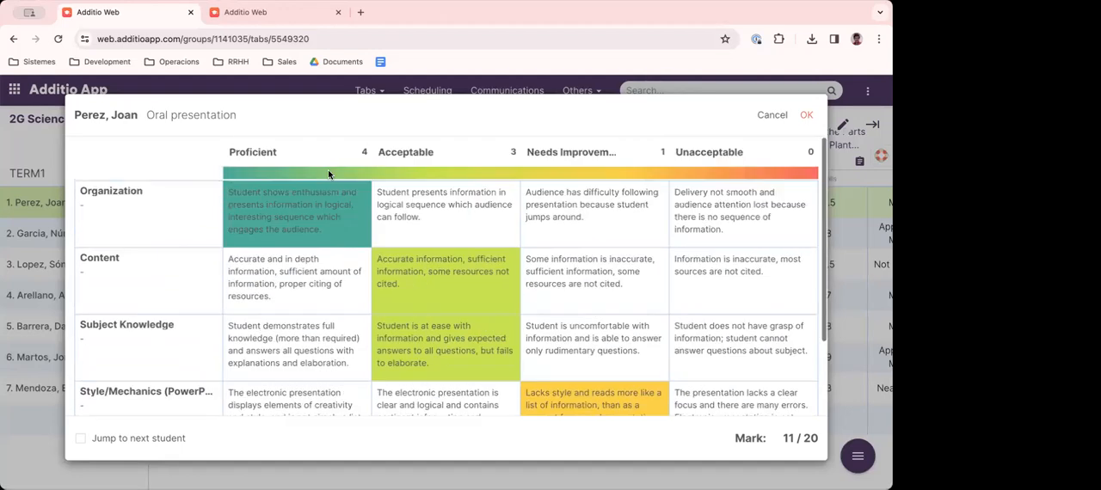
scroll(407, 215, "down", 2)
left_click_drag(782, 439, 819, 440)
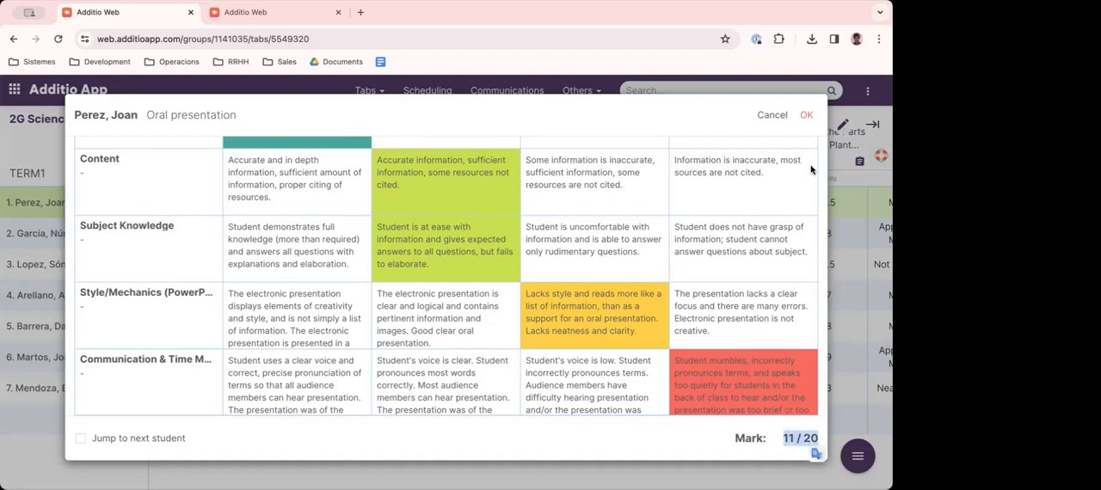
left_click(807, 118)
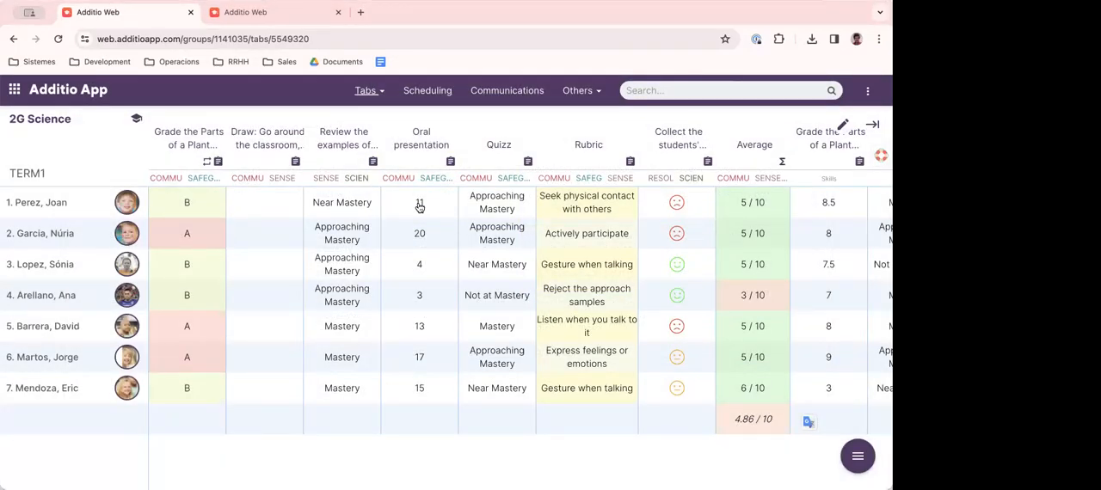
- Reopen the first student's Oral presentation rubric, check the saved levels, and close it without changes
left_click(419, 204)
scroll(634, 335, "down", 2)
scroll(635, 335, "up", 2)
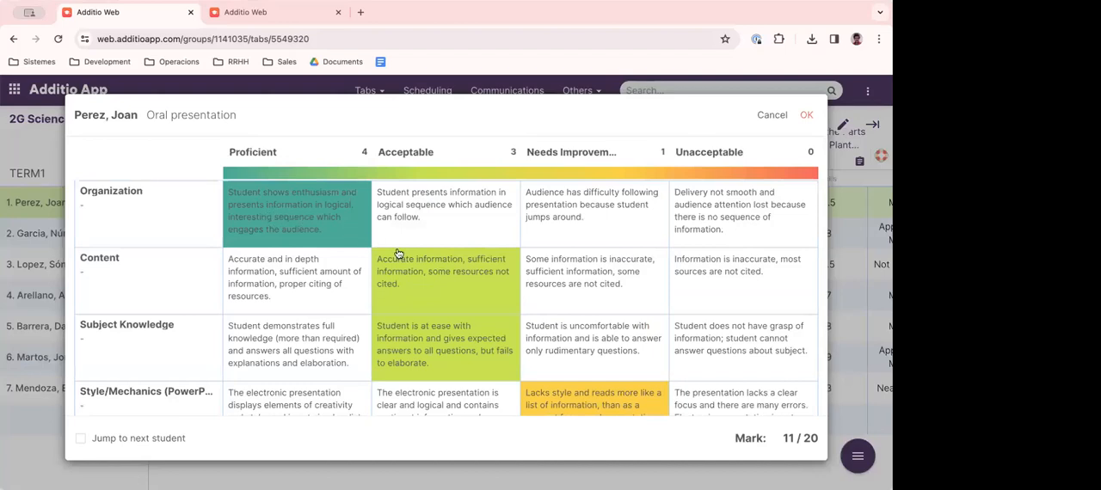
scroll(451, 349, "down", 2)
scroll(455, 345, "up", 2)
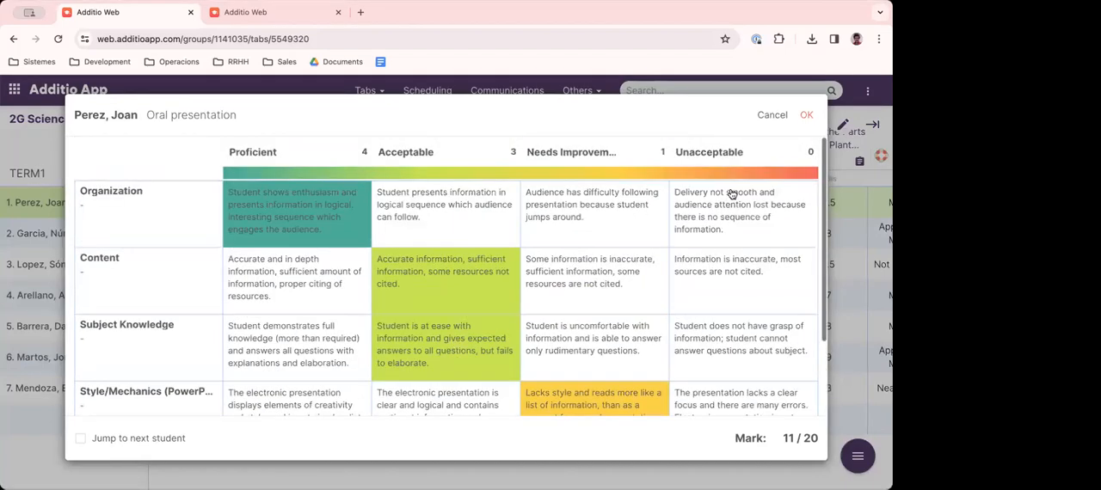
left_click(771, 114)
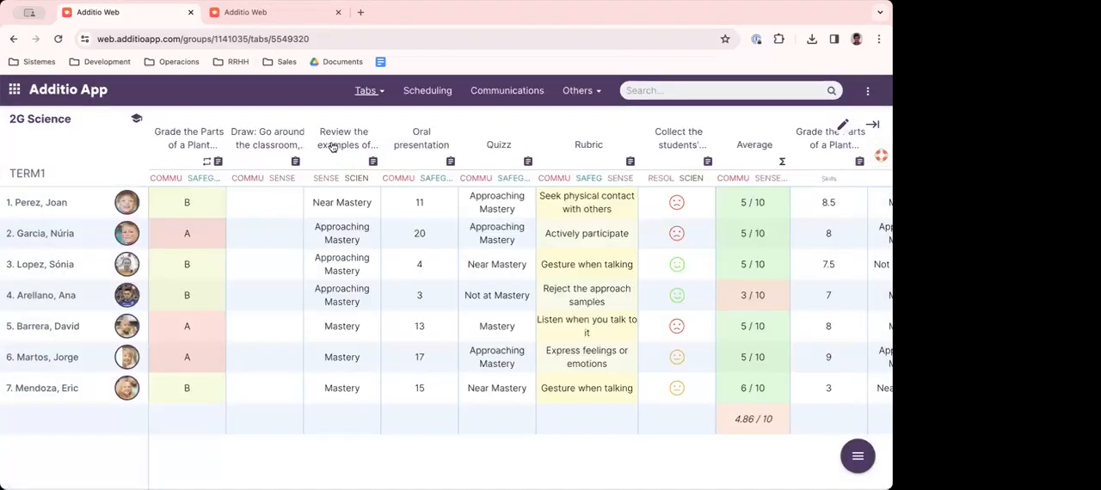
- View the options available for the Oral presentation column and dismiss them
left_click(420, 144)
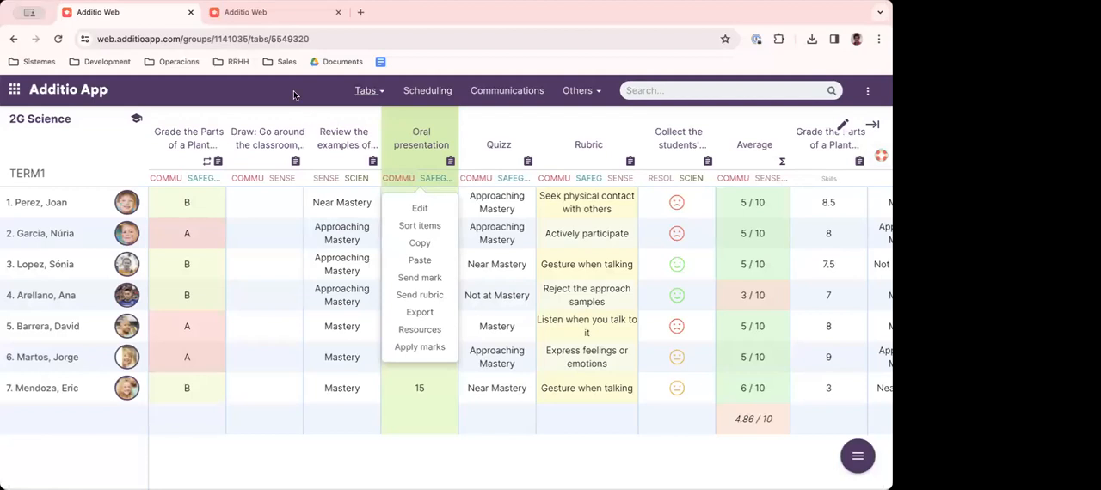
left_click(311, 119)
- Open the first student's Oral presentation rubric again, examine its total mark and rated criteria, and close it without changes
left_click(419, 202)
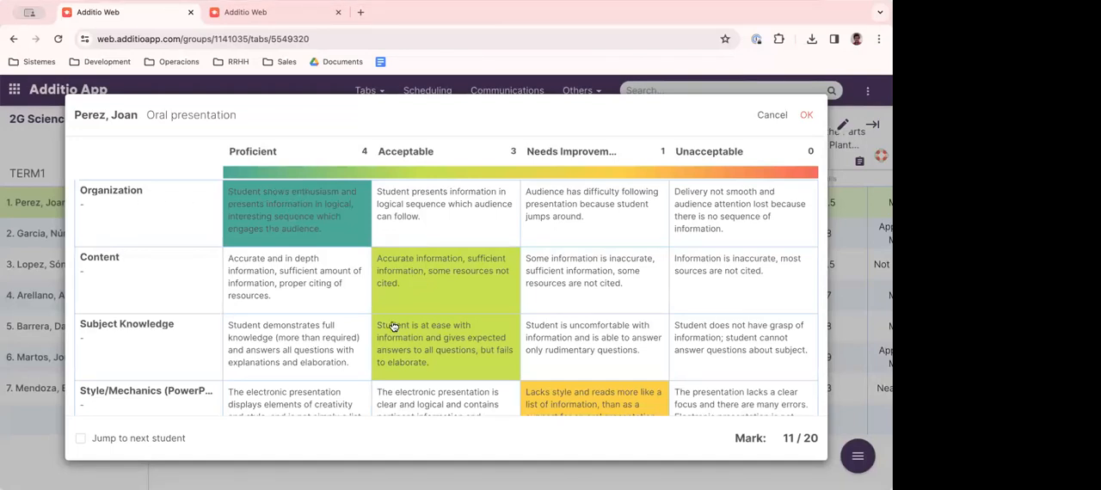
left_click_drag(783, 440, 819, 440)
left_click(792, 437)
scroll(609, 386, "down", 3)
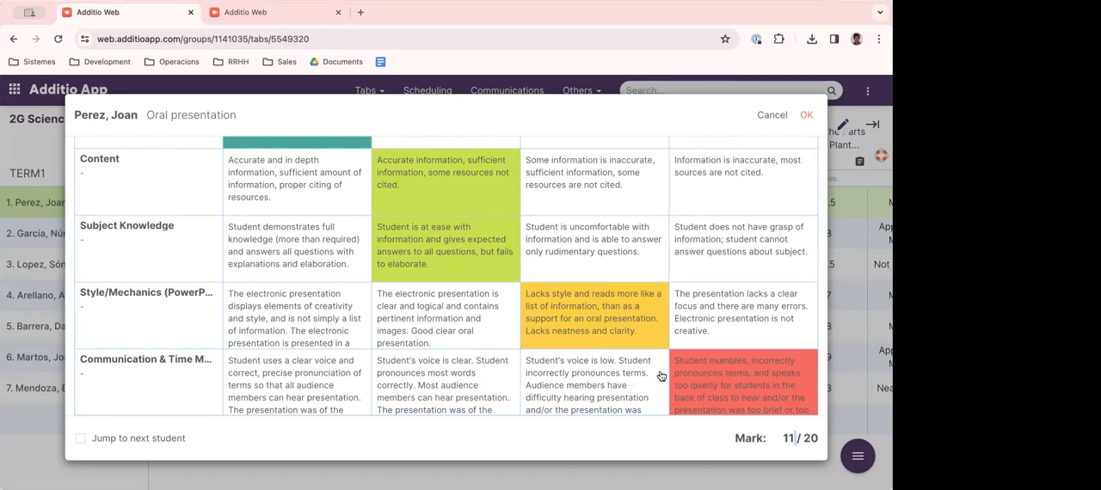
scroll(653, 375, "up", 3)
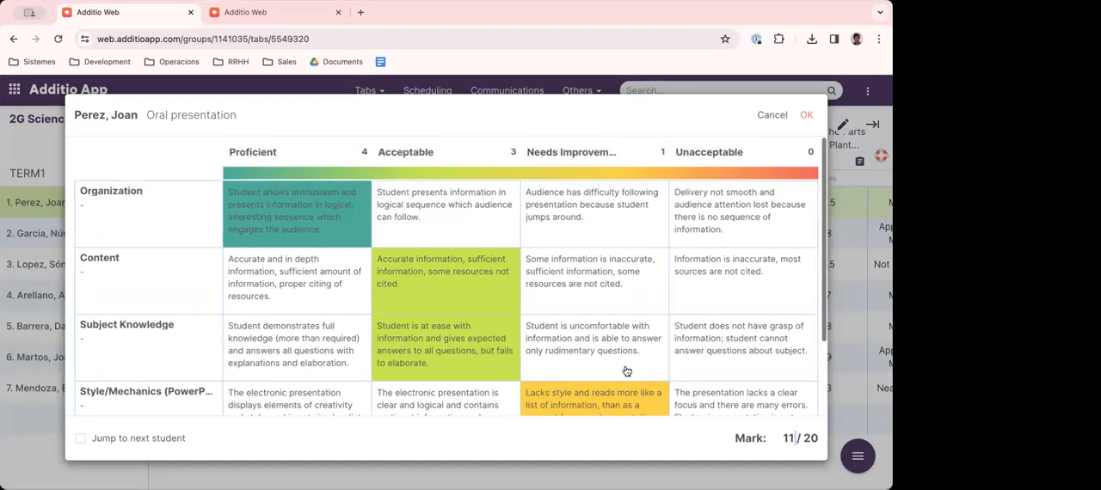
left_click_drag(87, 192, 135, 196)
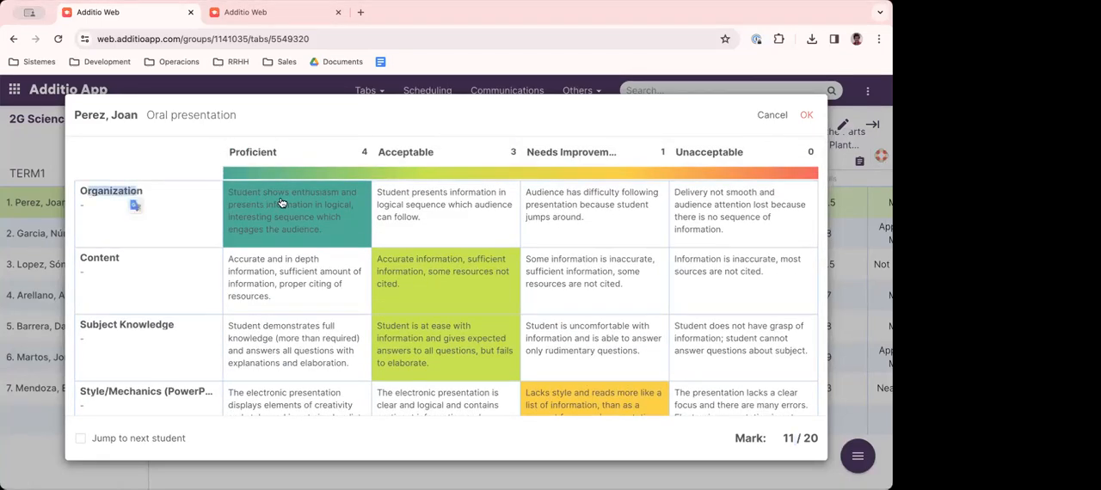
scroll(468, 304, "down", 2)
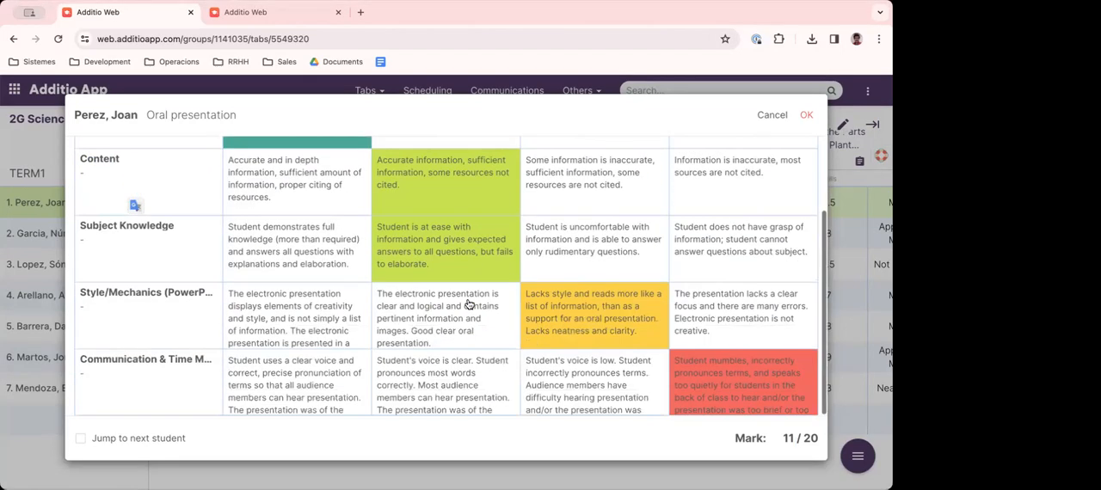
left_click_drag(93, 361, 202, 368)
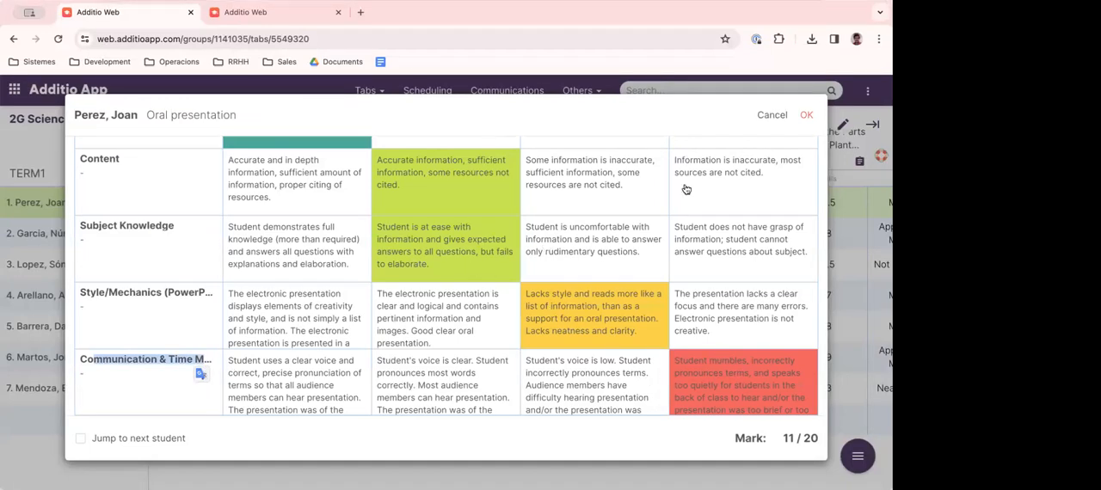
left_click(762, 118)
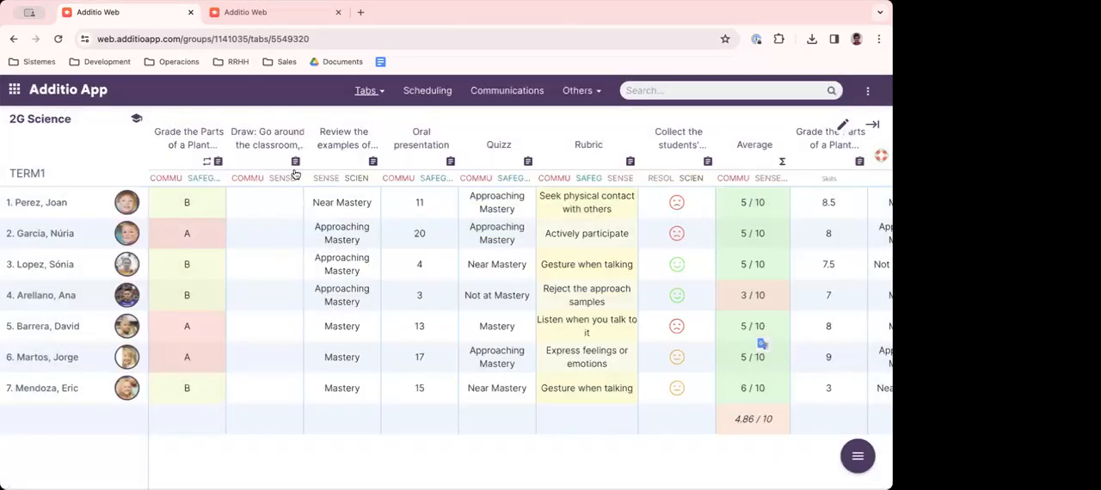
scroll(405, 181, "right", 5)
scroll(406, 184, "left", 3)
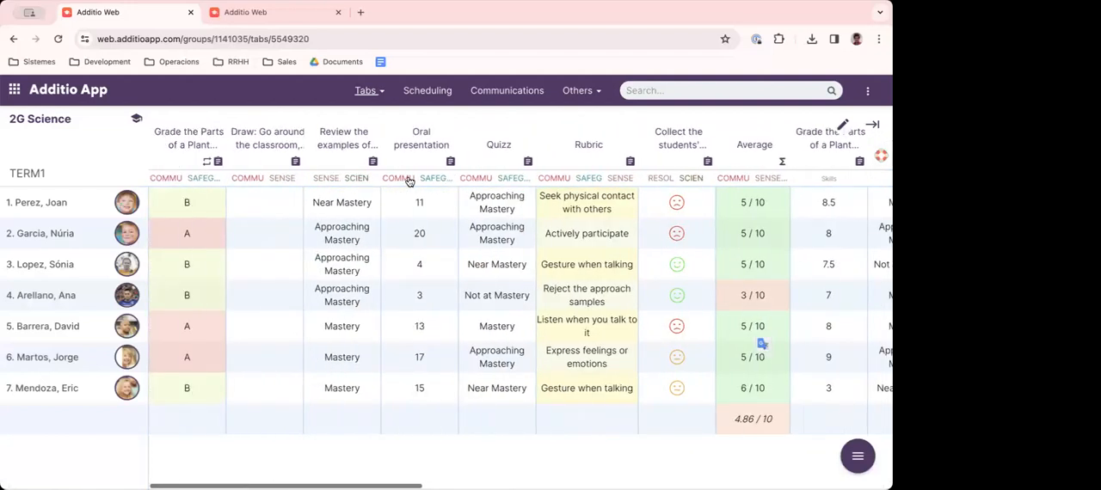
scroll(486, 213, "right", 10)
scroll(461, 206, "left", 10)
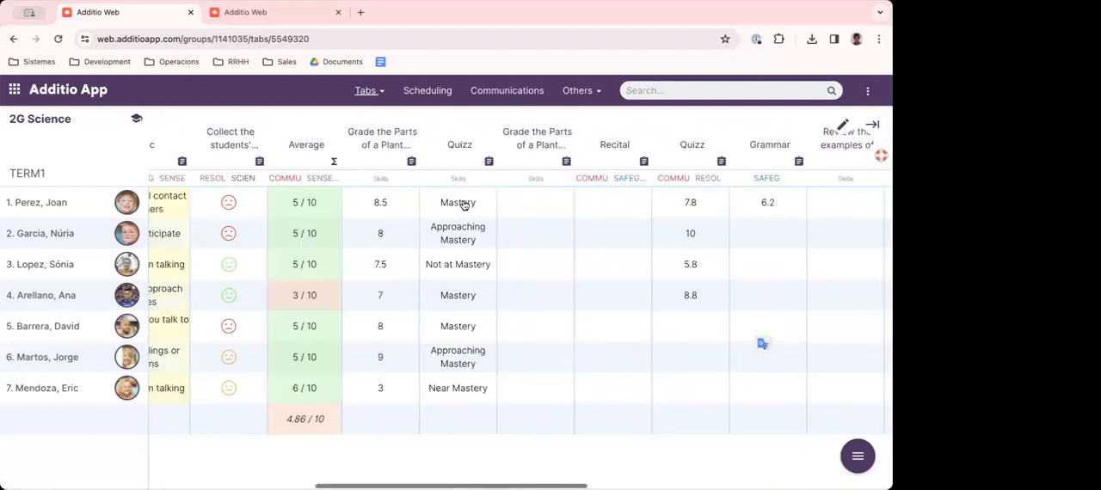
- View the Rubrics, Behaviour and Tareas tabs of the 2G Science gradebook one after another
left_click(367, 93)
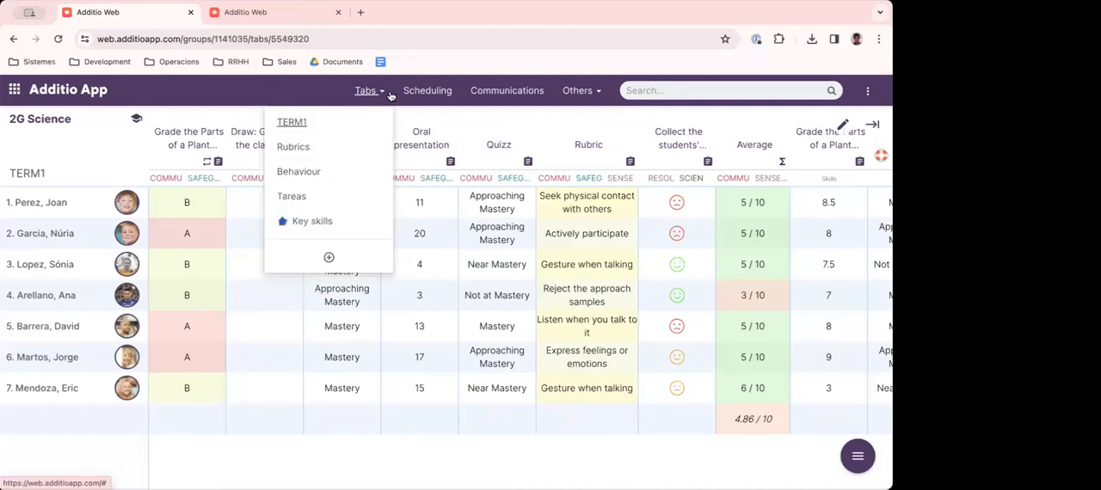
left_click(291, 148)
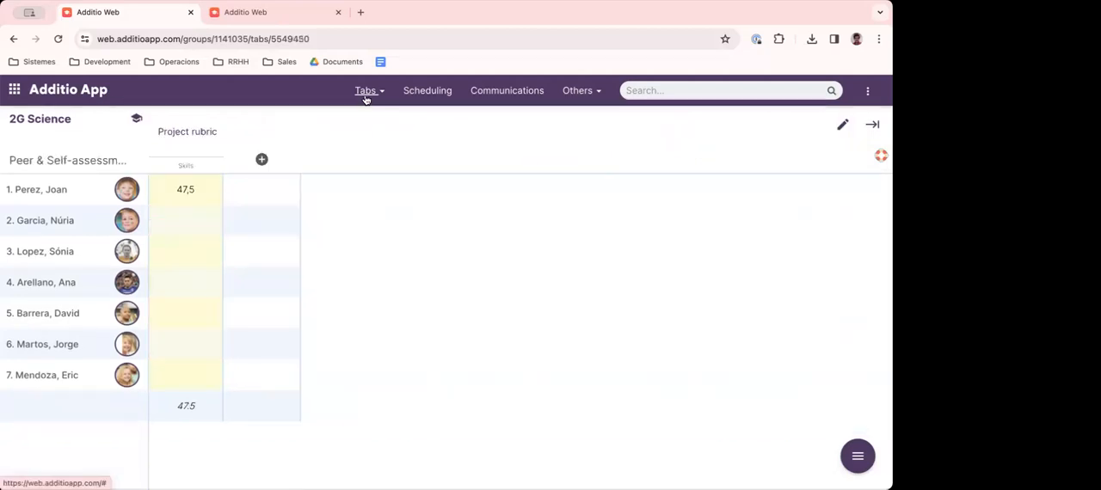
left_click(366, 93)
left_click(315, 177)
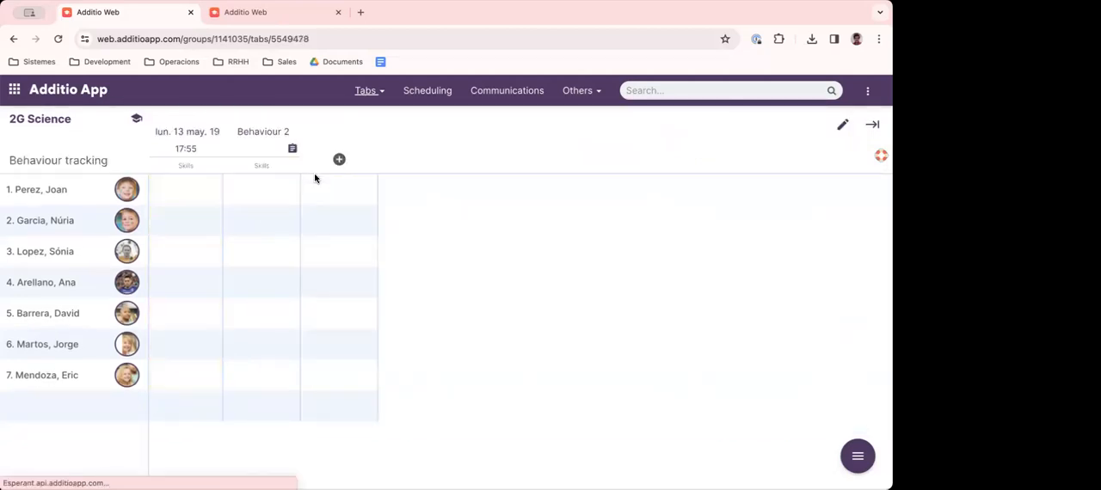
left_click(363, 89)
left_click(305, 200)
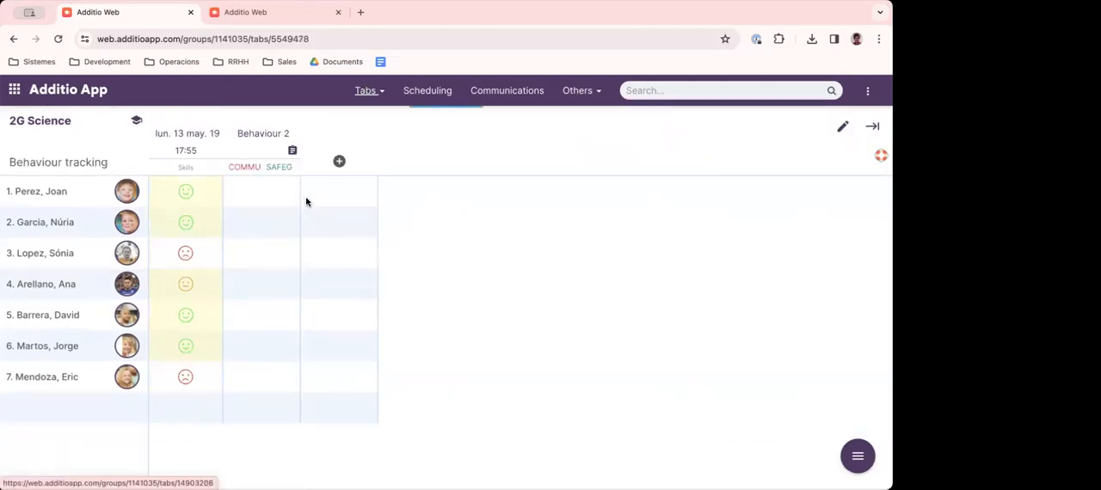
- Open the 2A Biology gradebook and set the first student's Bubble gum mark to 9
left_click(90, 93)
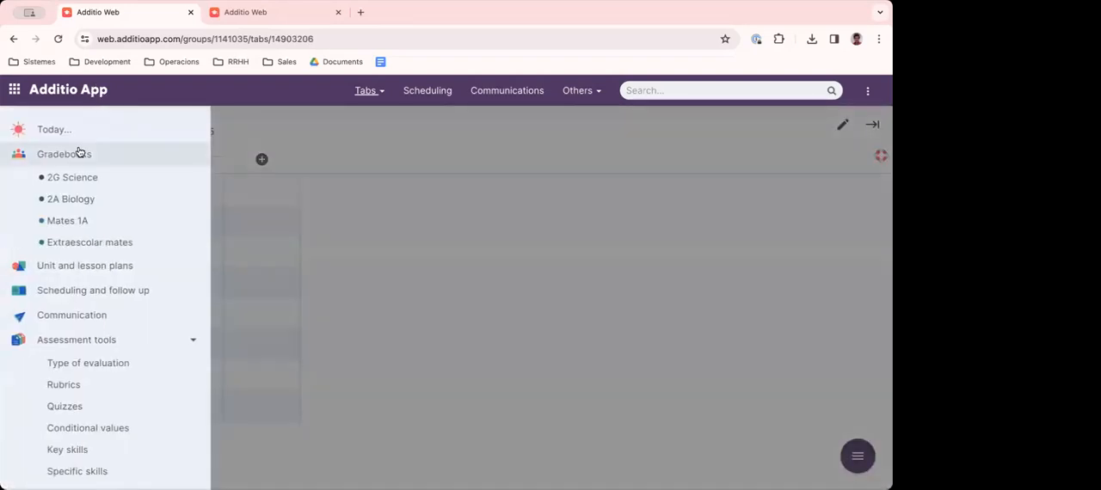
left_click(68, 201)
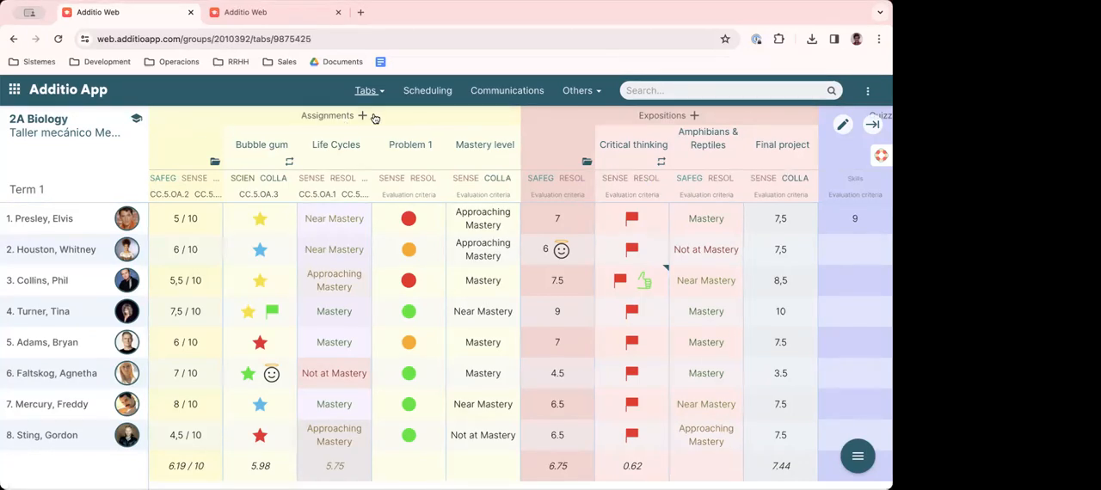
left_click(259, 220)
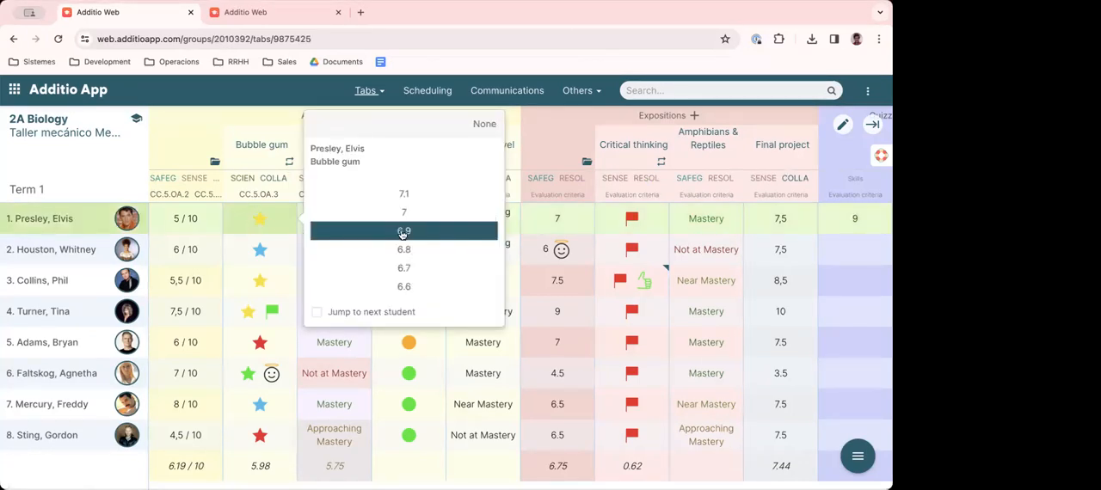
scroll(404, 232, "up", 5)
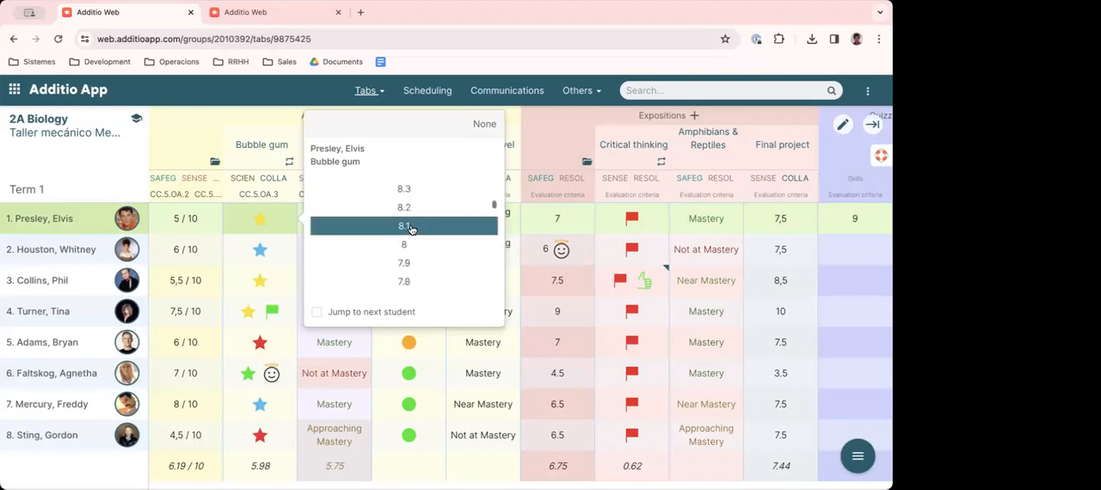
scroll(410, 229, "up", 4)
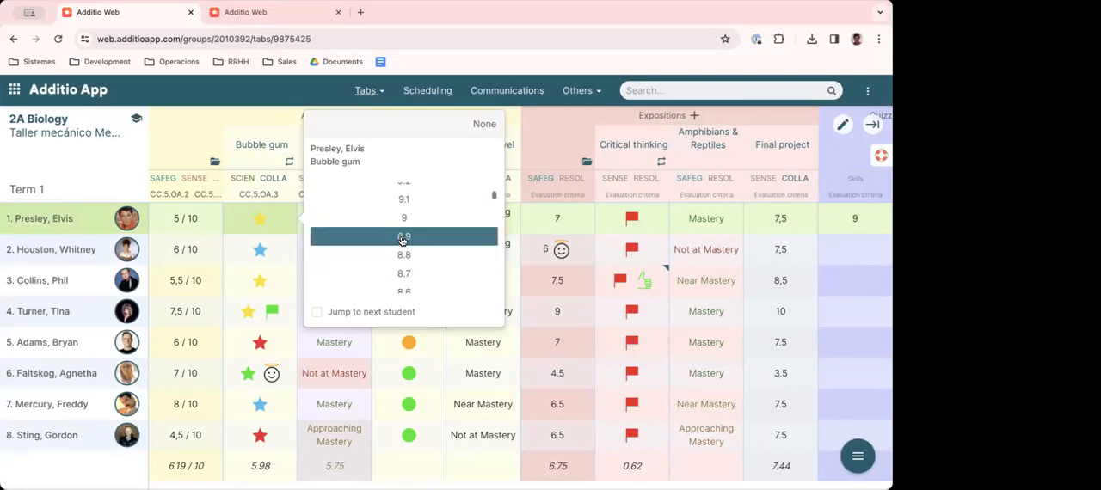
left_click(404, 221)
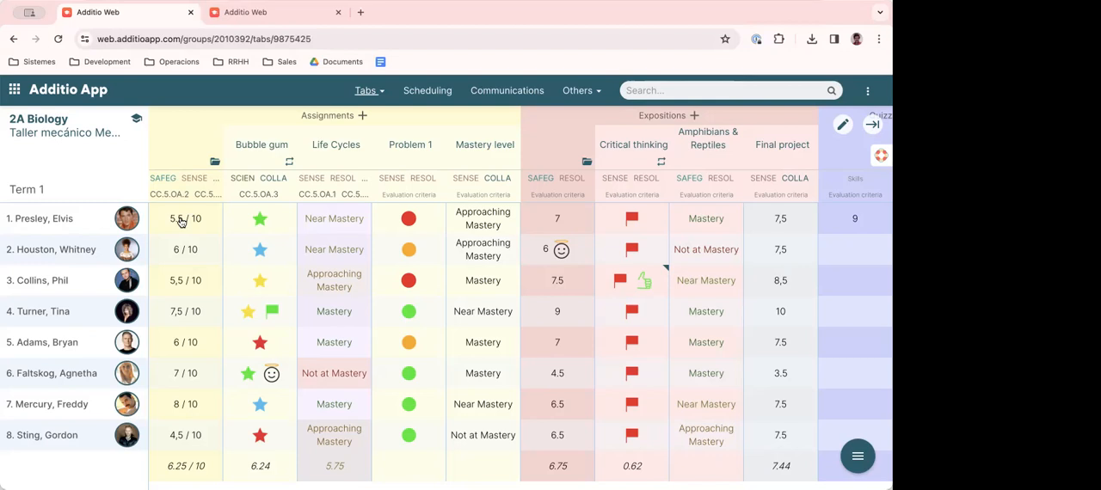
- Lower the first student's Bubble gum mark to 4.7
left_click(266, 226)
scroll(405, 234, "down", 1)
scroll(405, 235, "down", 10)
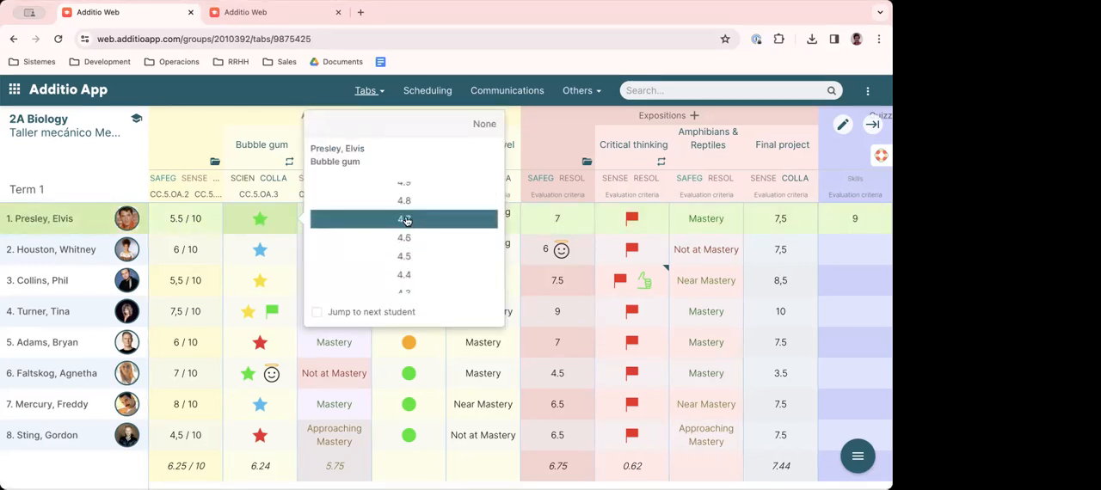
left_click(400, 221)
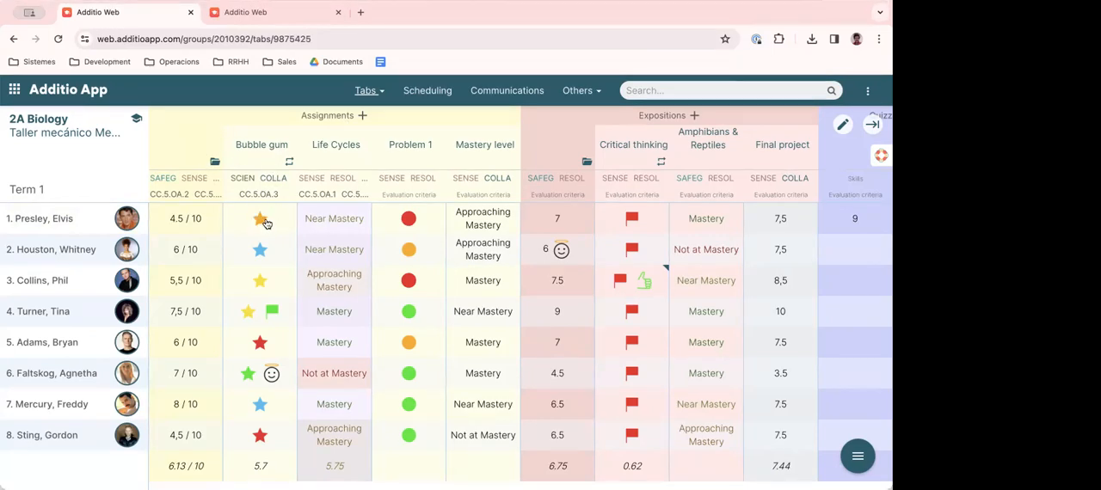
- Grade the first student Near Mastery in Life Cycles, orange circle in Problem 1, and Near Mastery in Mastery level
left_click(340, 221)
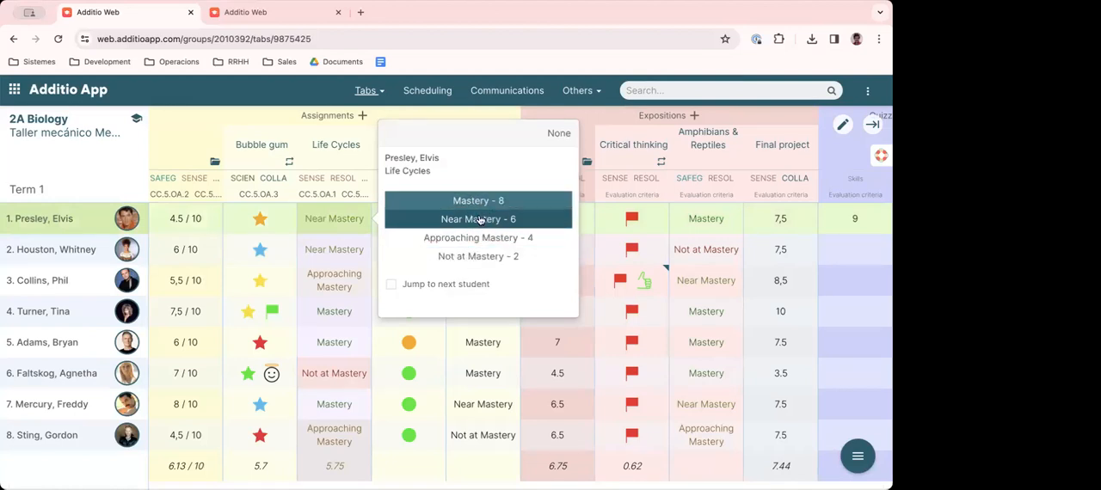
left_click(478, 219)
left_click(411, 221)
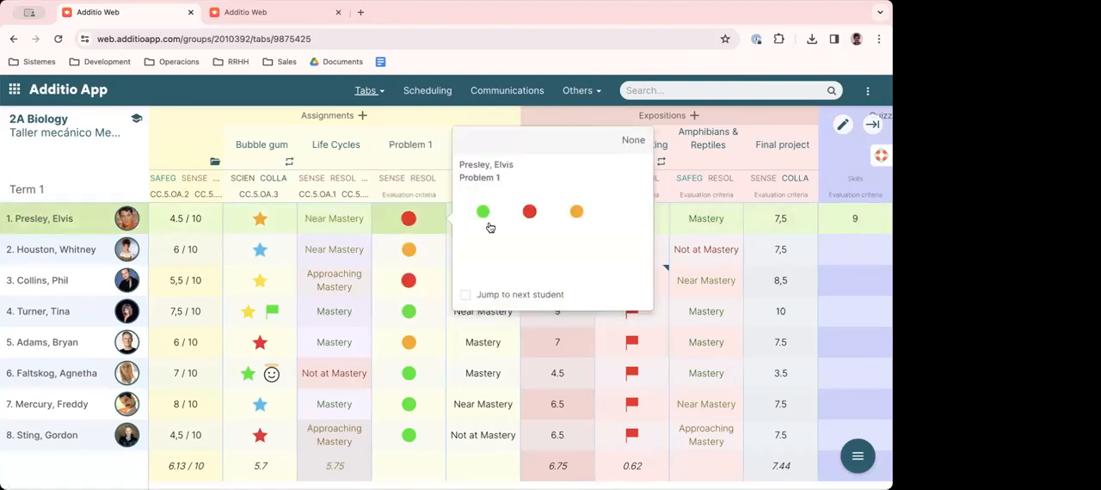
left_click(574, 213)
left_click(473, 221)
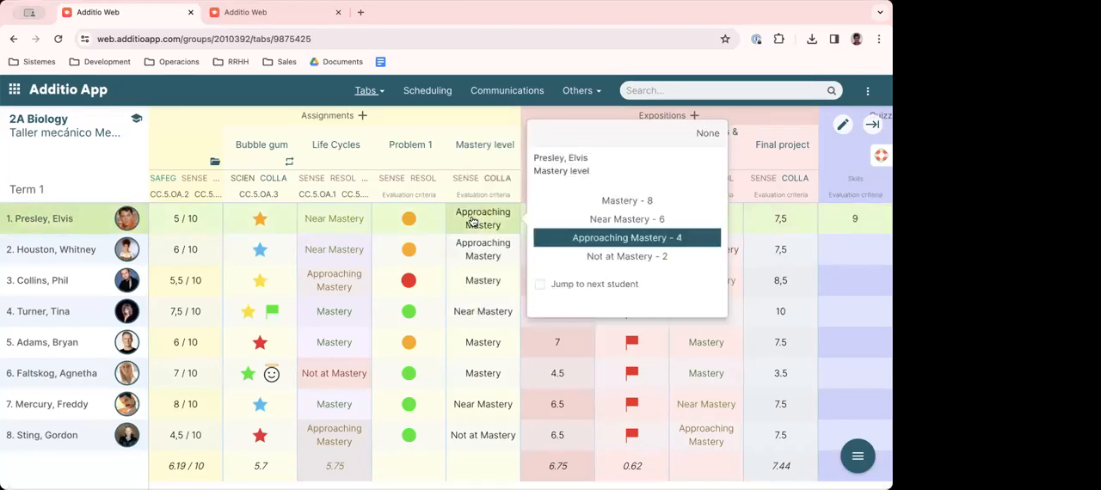
left_click(623, 219)
- Examine the first student's Final project rubric, close it without changes, and look over the Quizzes and Behaviour columns
scroll(621, 229, "right", 3)
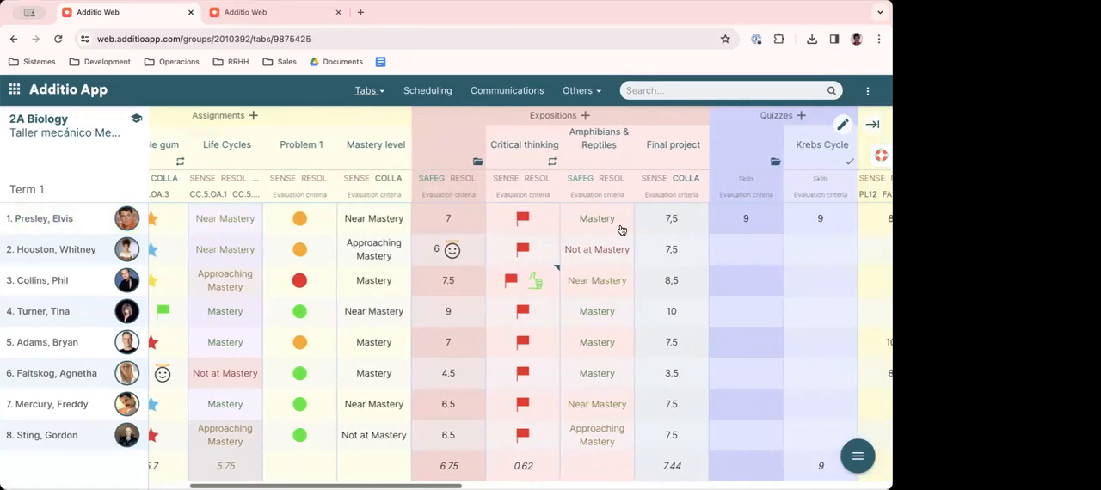
scroll(620, 230, "right", 3)
left_click(550, 223)
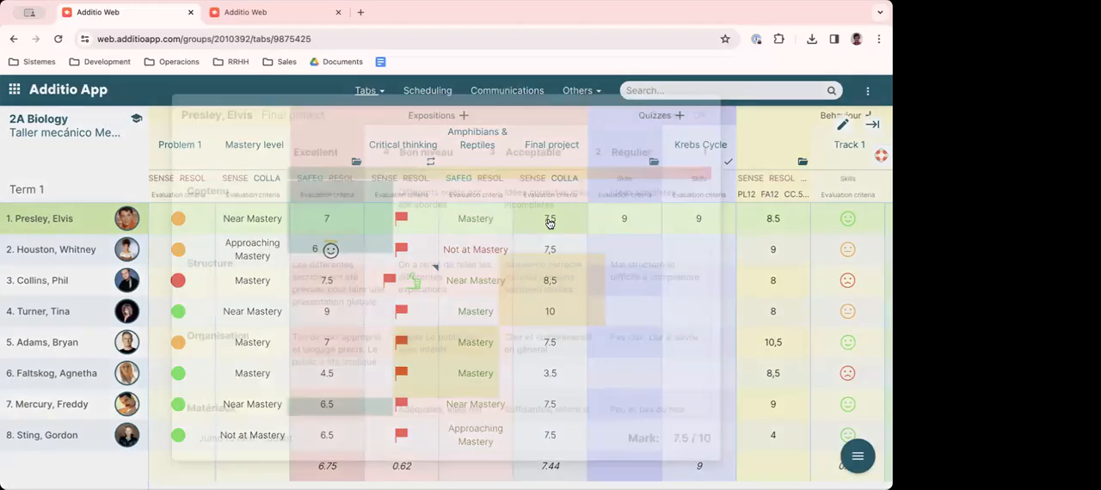
scroll(391, 258, "down", 3)
scroll(392, 257, "up", 3)
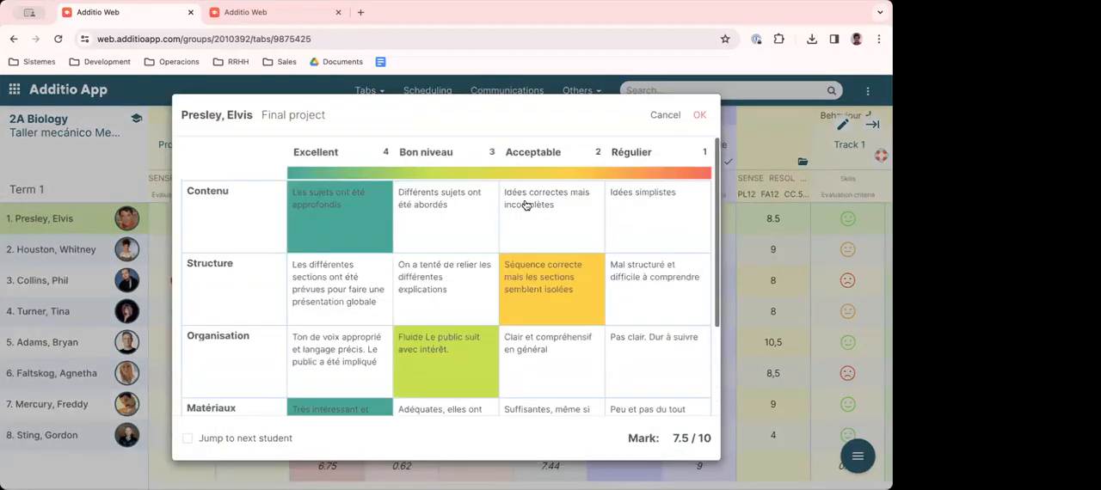
left_click(666, 115)
scroll(594, 246, "right", 15)
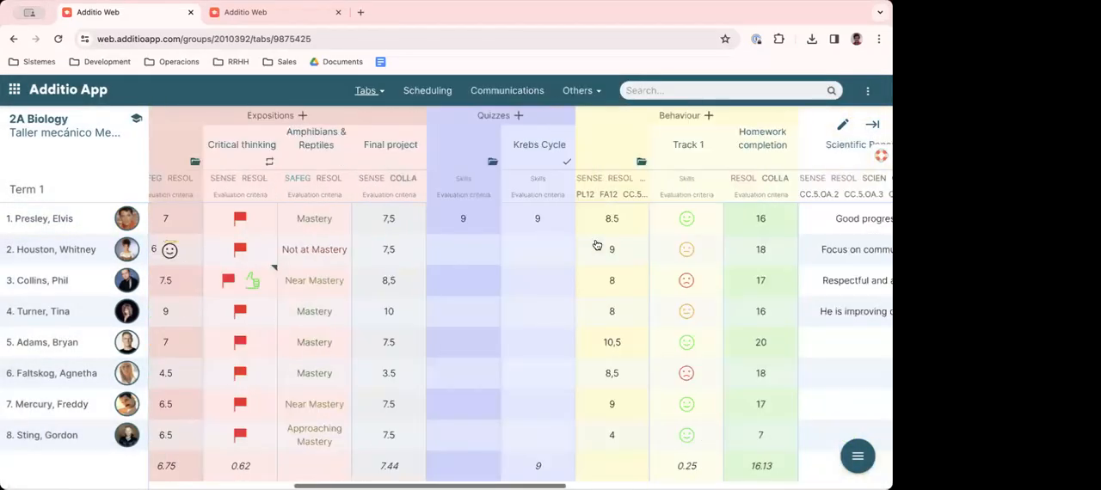
scroll(595, 241, "left", 15)
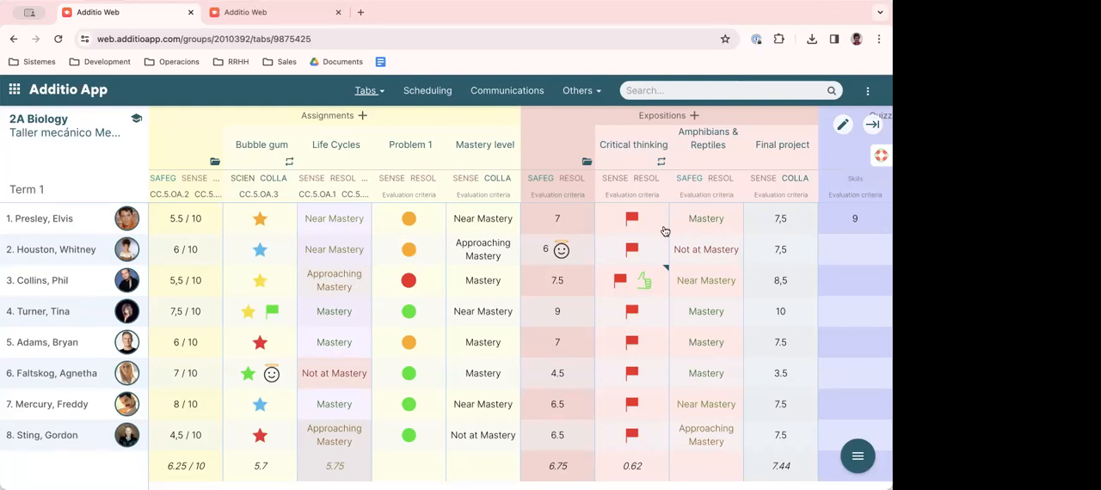
- View the first student's Mastery level grading options and the list of tabs in 2A Biology, leaving both without changes
left_click(501, 223)
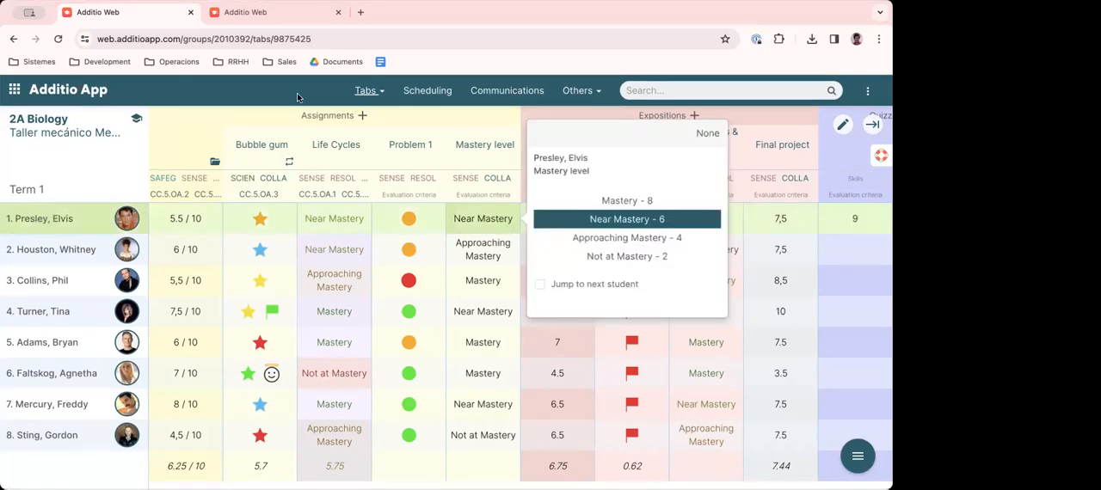
left_click(266, 88)
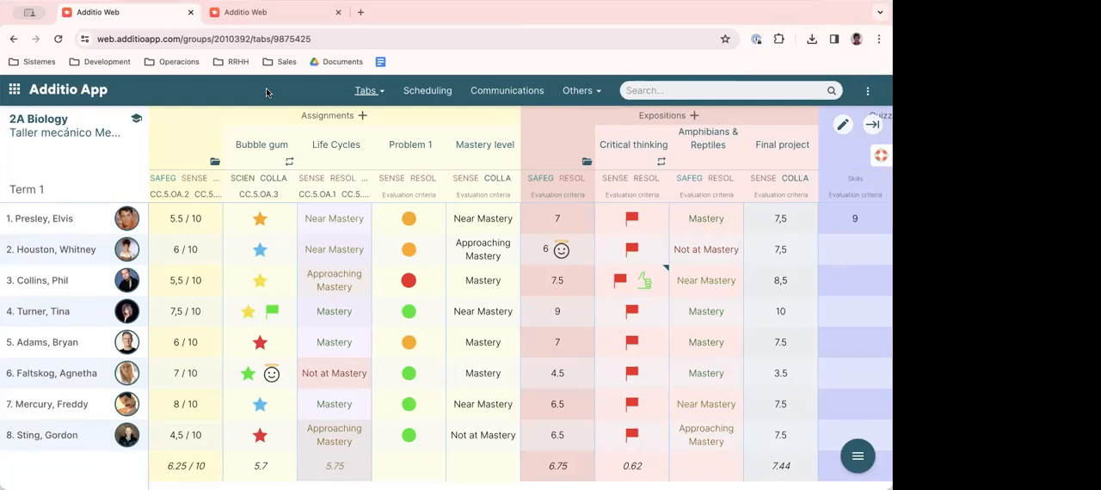
left_click(370, 91)
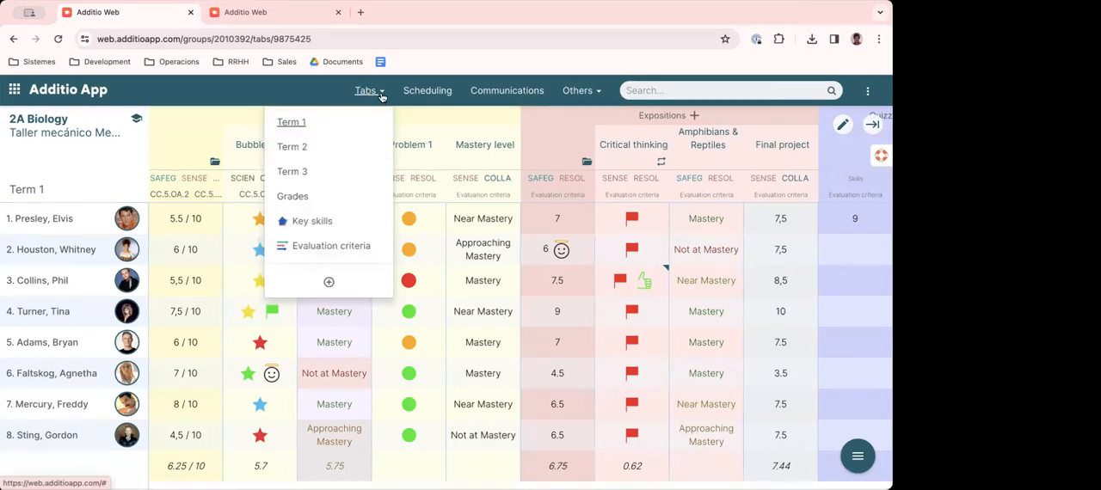
left_click(209, 86)
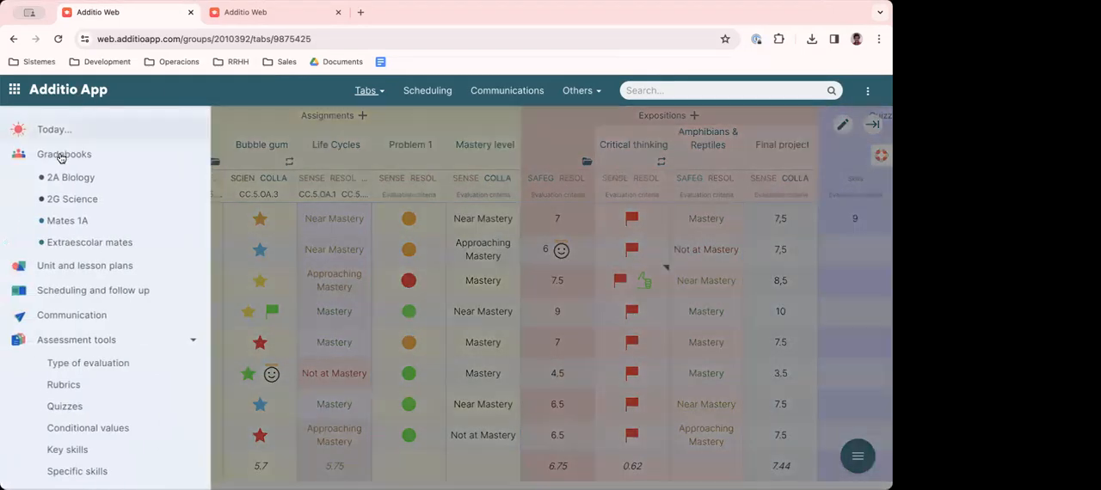
- Open the full list of gradebooks and look through its folders
left_click(60, 153)
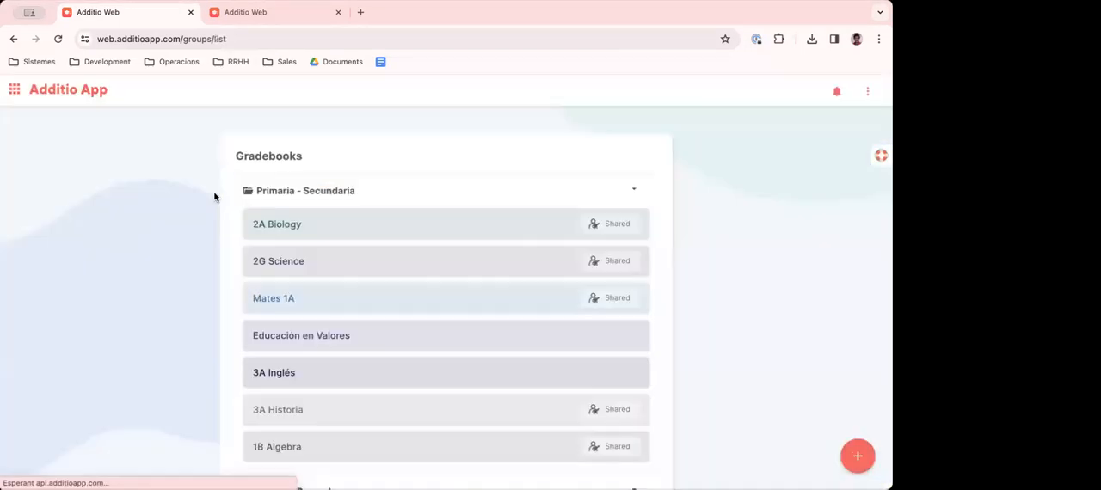
scroll(409, 257, "down", 10)
scroll(409, 256, "up", 10)
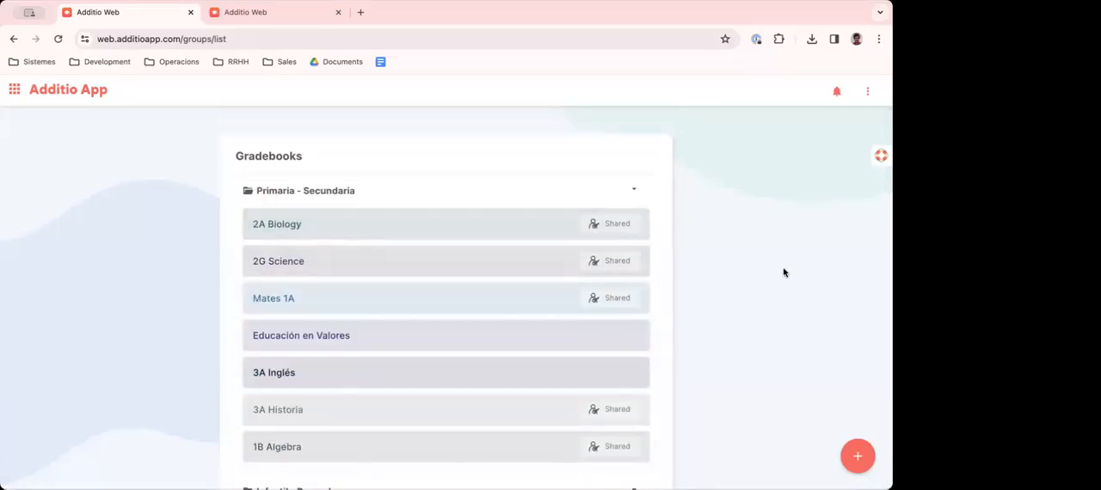
- Start creating a new group and name it "Language 1st level"
left_click(855, 455)
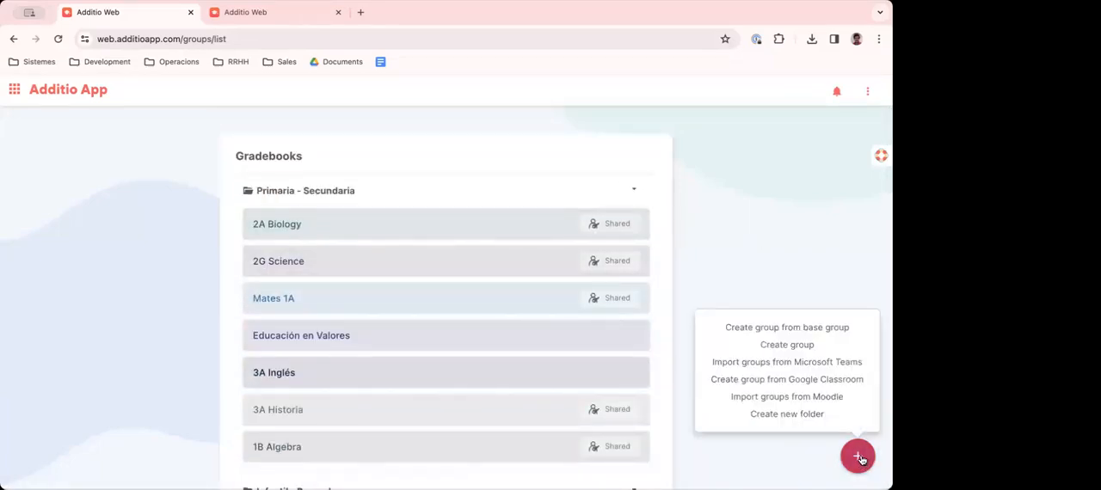
left_click(786, 344)
left_click(305, 182)
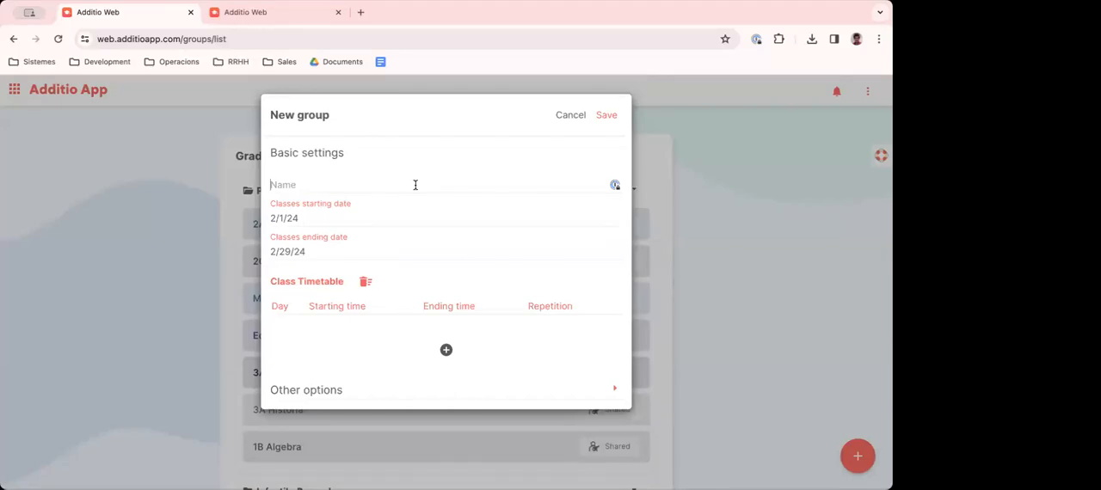
type("Language 1st level")
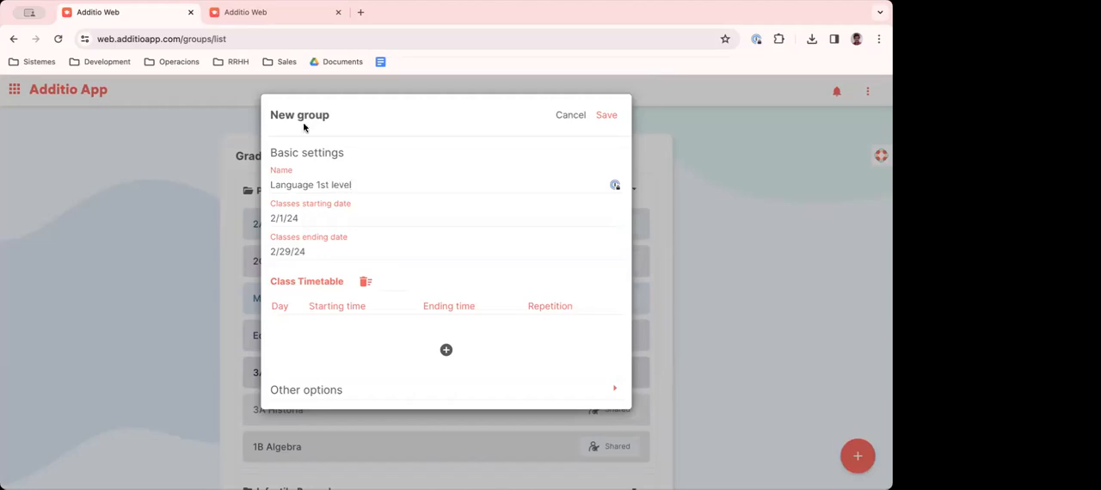
- Set the new group's classes to start on 2/1/24 and end on 2/29/24
left_click(314, 217)
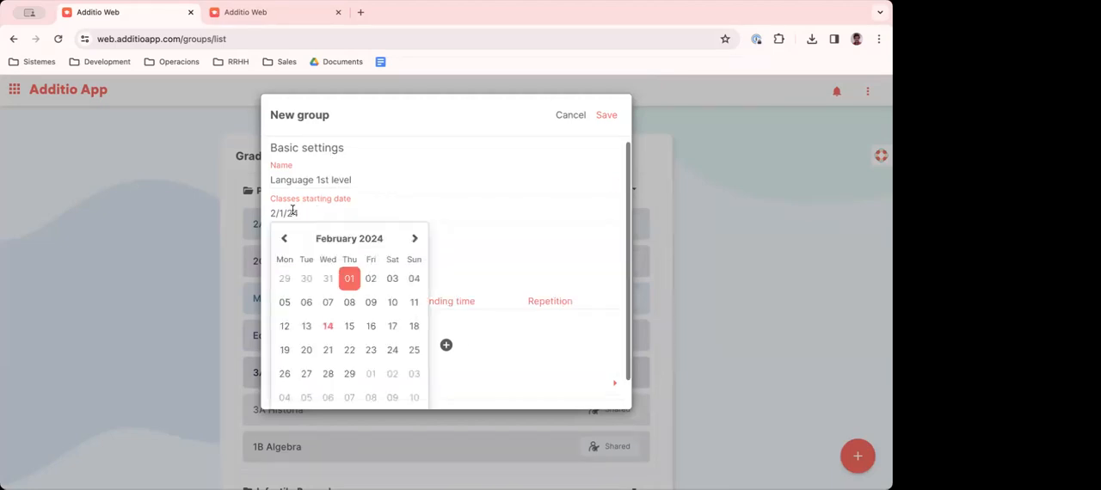
left_click(349, 279)
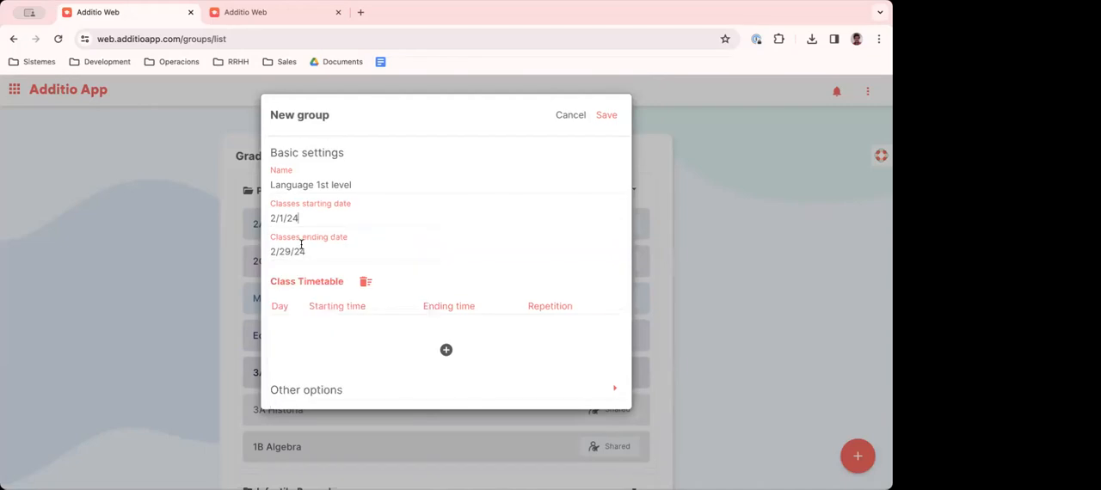
left_click(301, 247)
left_click(351, 378)
- Add a class to the group's timetable for Wednesday from 16:00 to 17:00 every week, and save the class
left_click(445, 350)
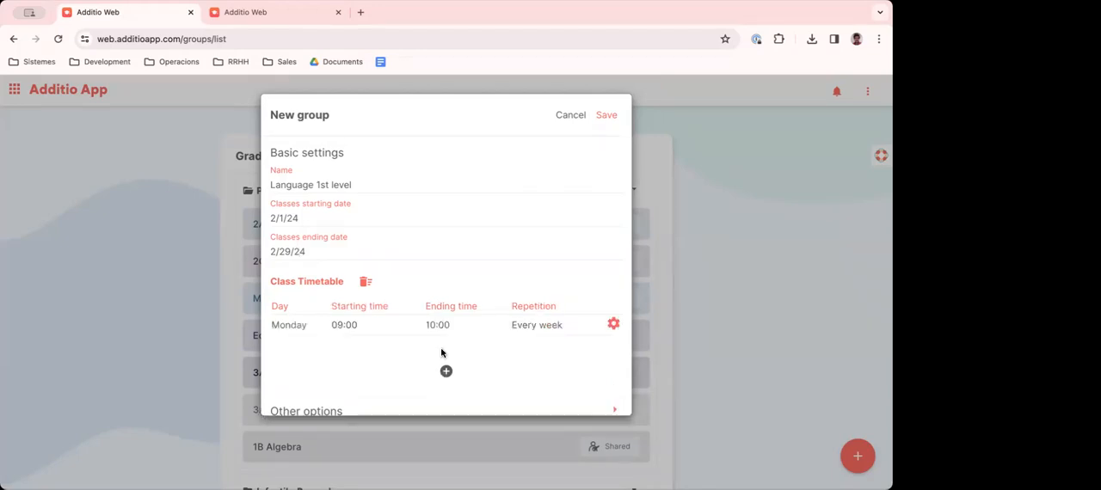
left_click(613, 324)
left_click(438, 162)
left_click(449, 217)
left_click(284, 207)
left_click(285, 206)
left_click(284, 206)
left_click(285, 207)
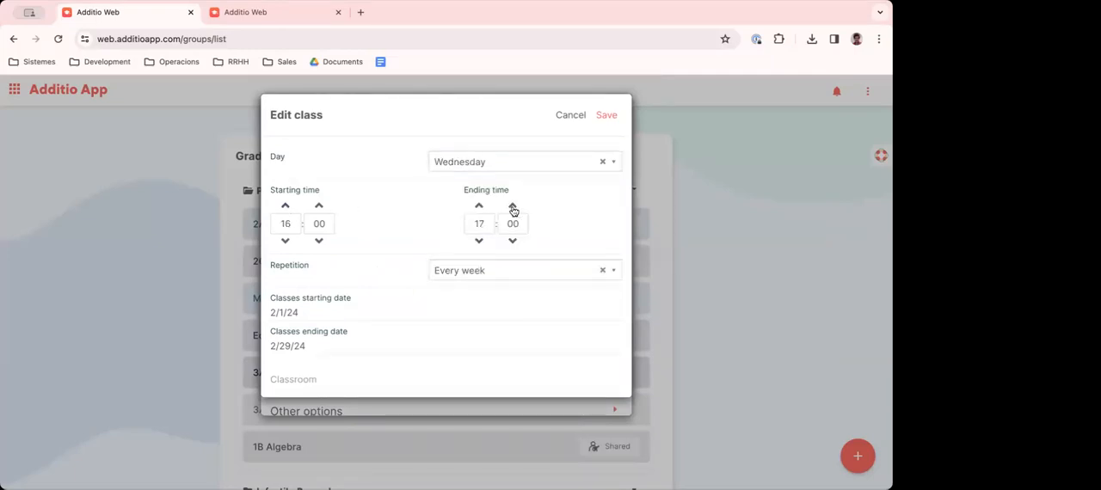
left_click(607, 116)
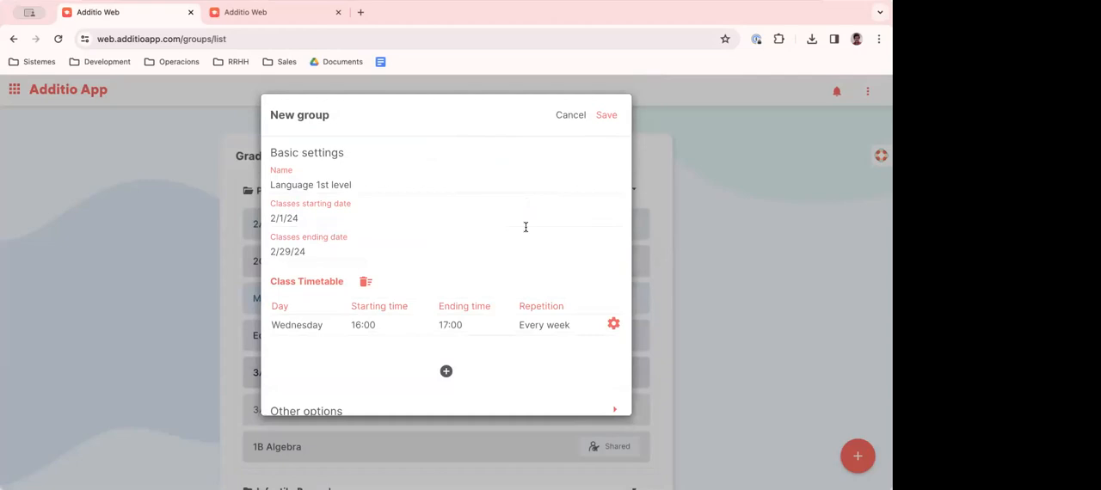
scroll(519, 229, "down", 1)
scroll(512, 228, "up", 1)
scroll(305, 251, "down", 1)
scroll(308, 245, "up", 1)
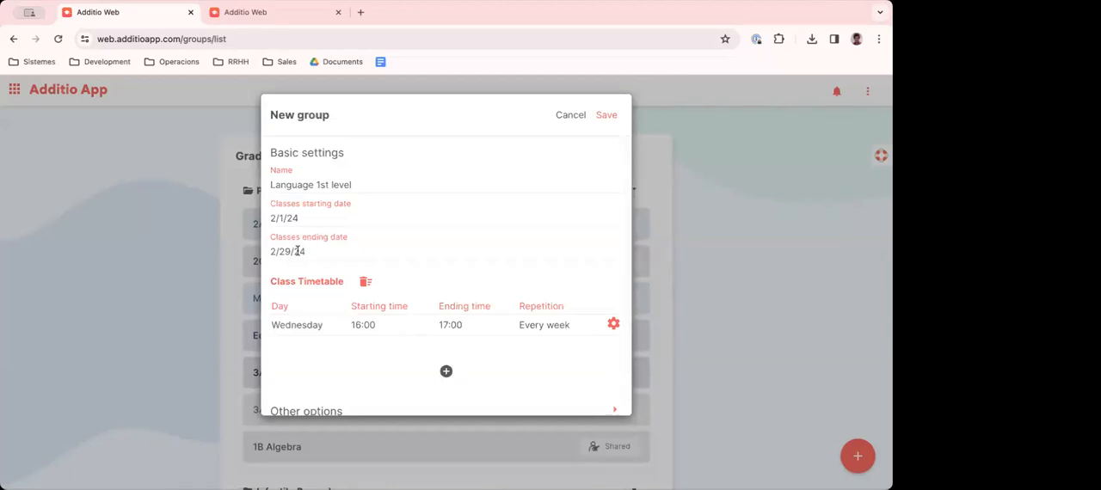
- Save the new group "Language 1st level" with its class dates and timetable
left_click(605, 116)
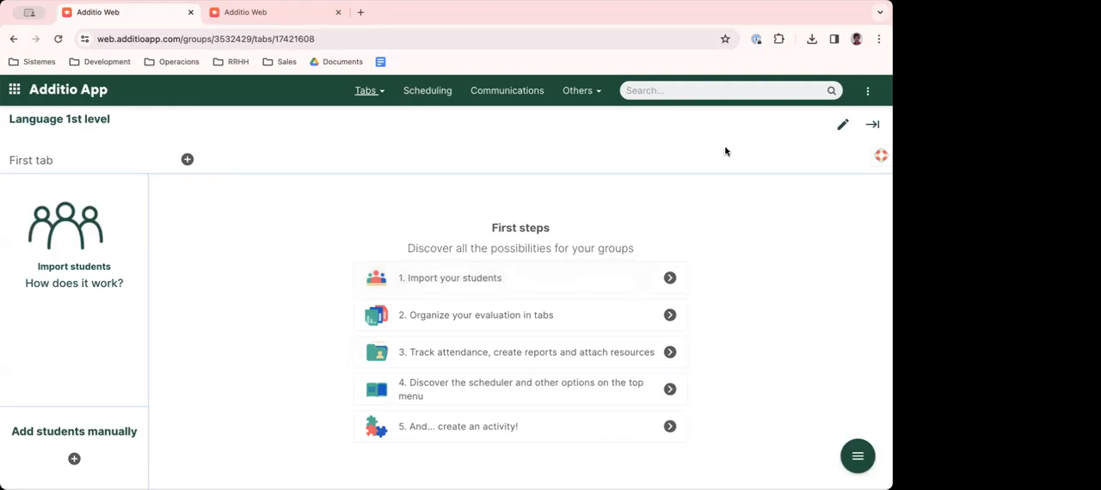
left_click(855, 40)
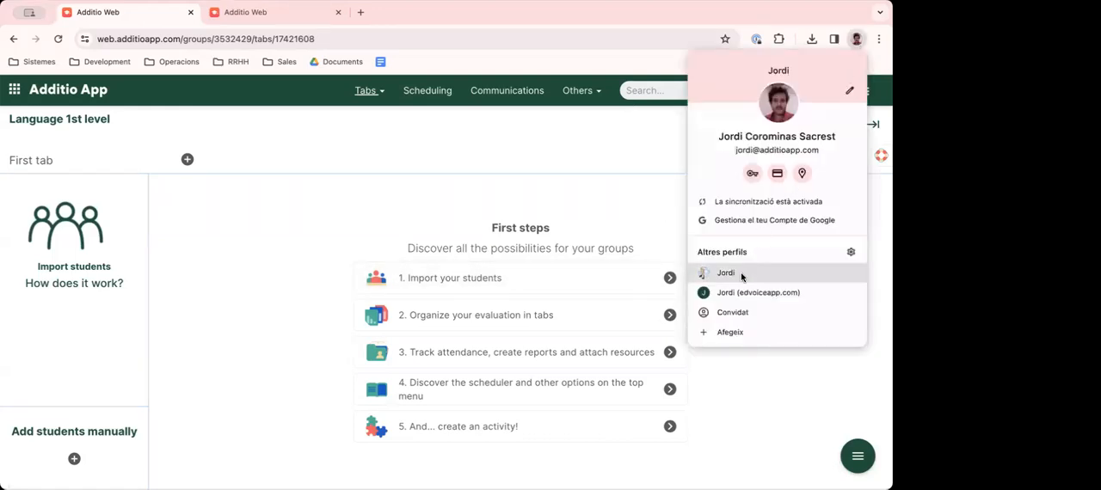
left_click(746, 273)
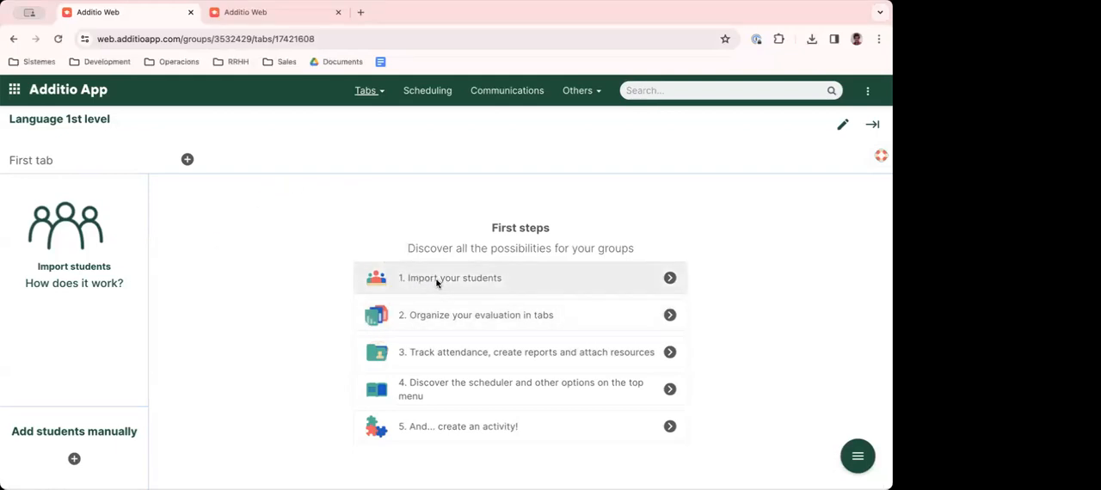
- View the student import options and the groups offered for importing from an existing group, and cancel
left_click(64, 230)
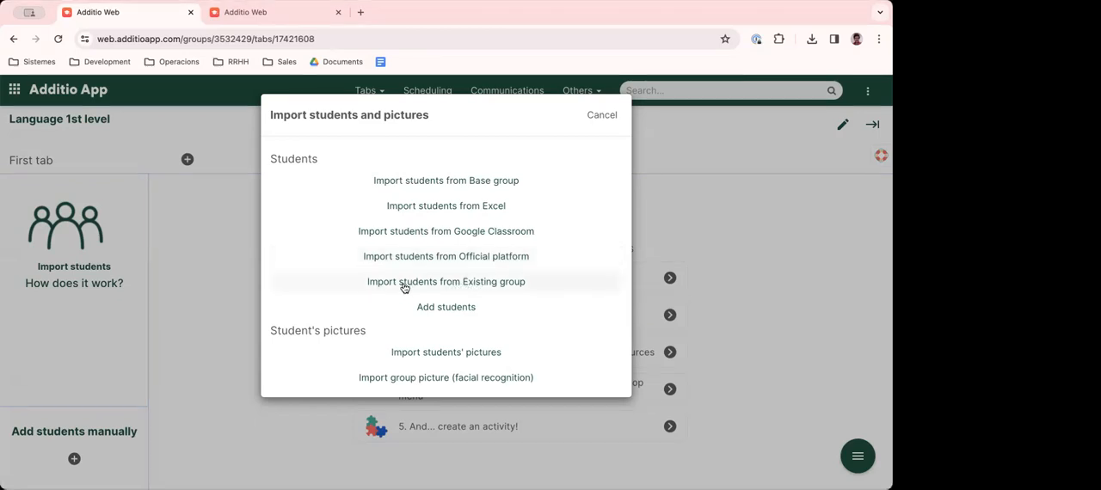
left_click(480, 287)
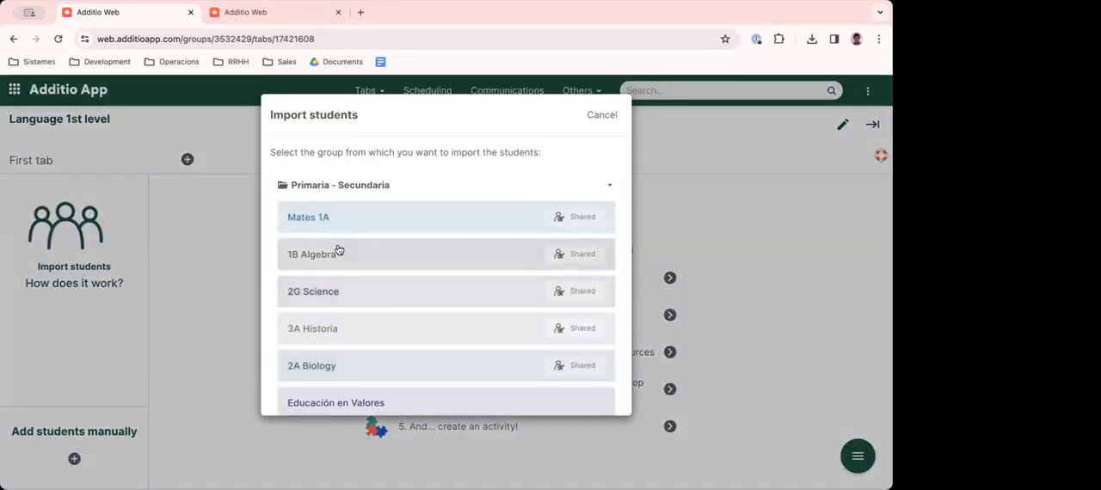
left_click(603, 115)
- Add three students manually by entering each one's first and last name, and import them into the group
left_click(66, 231)
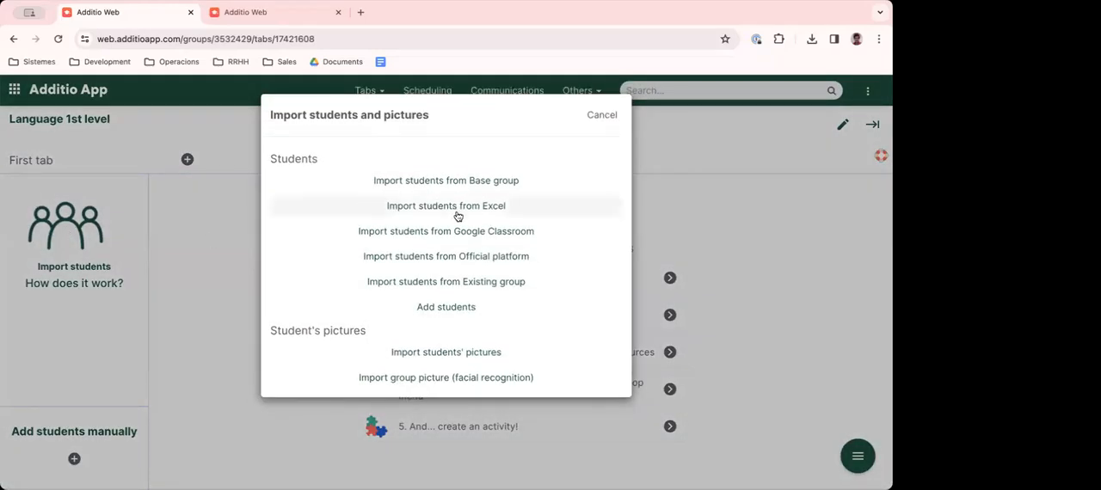
left_click(446, 307)
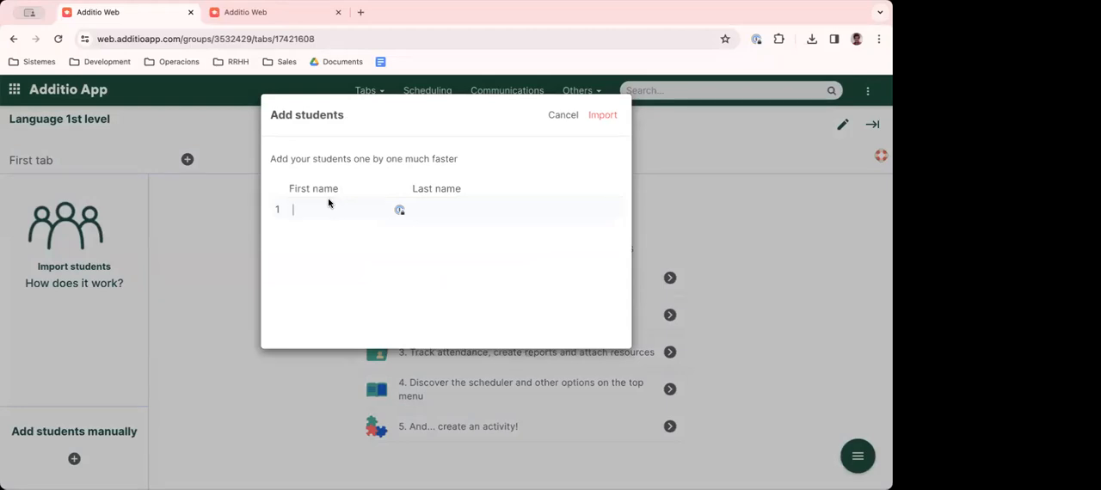
key("Tab")
key("Tab")
key("Tab")
key("Tab")
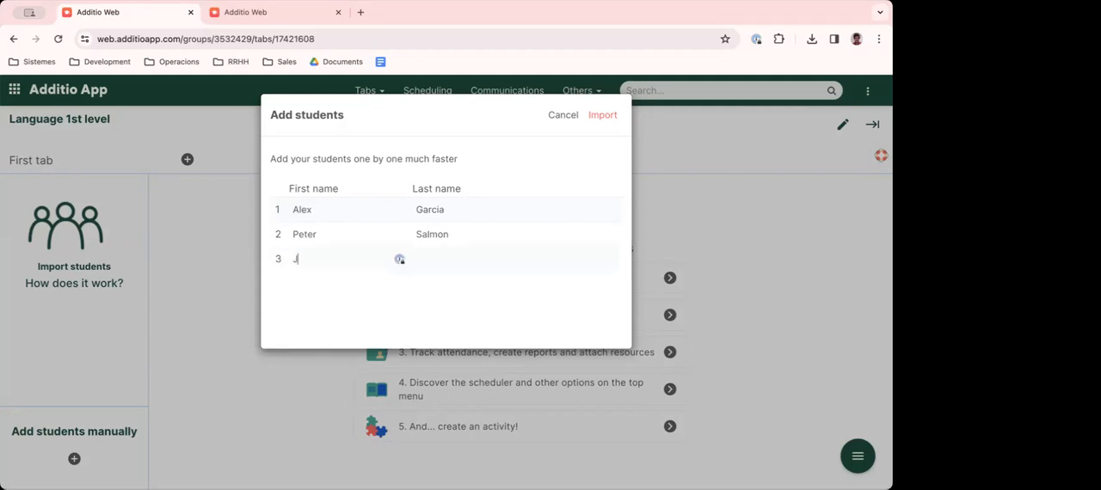
key("Tab")
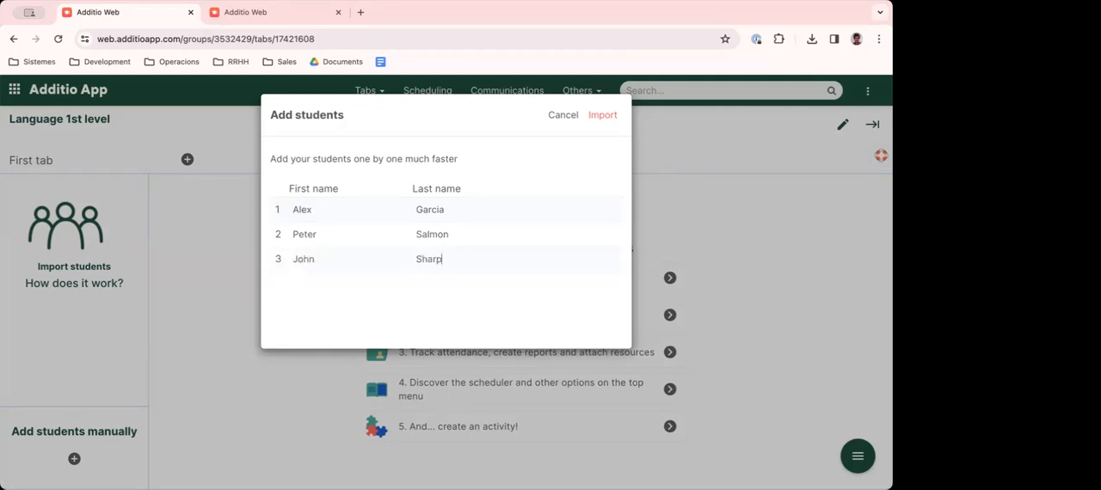
left_click(605, 117)
left_click(516, 273)
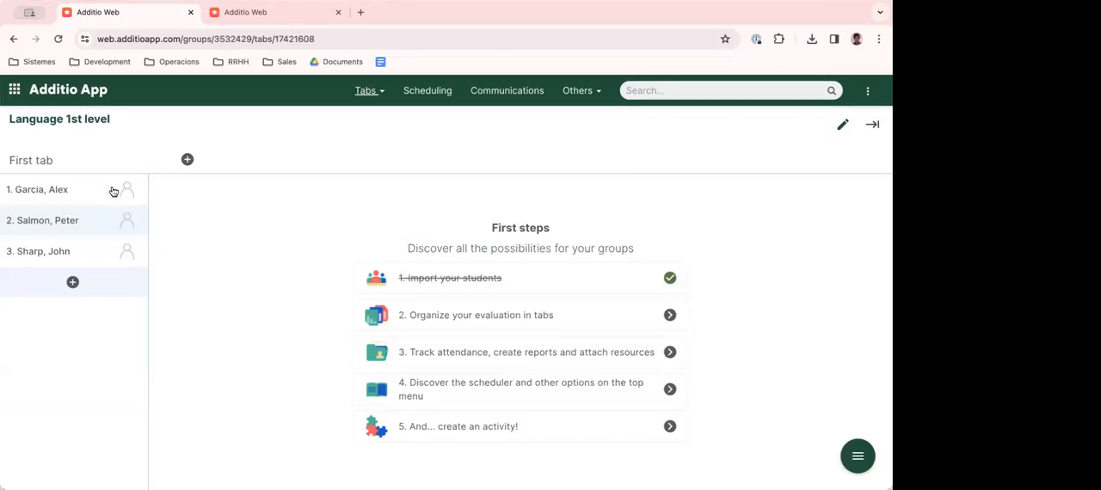
- Look through the group's options for students, actions, and sharing or copying
left_click(868, 94)
mouse_move(794, 174)
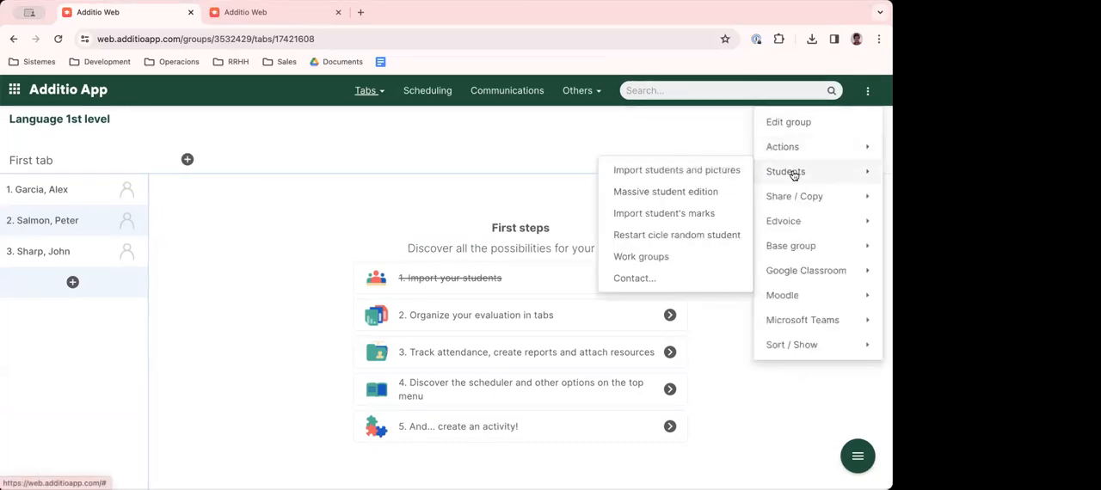
left_click(869, 95)
left_click(868, 94)
mouse_move(798, 151)
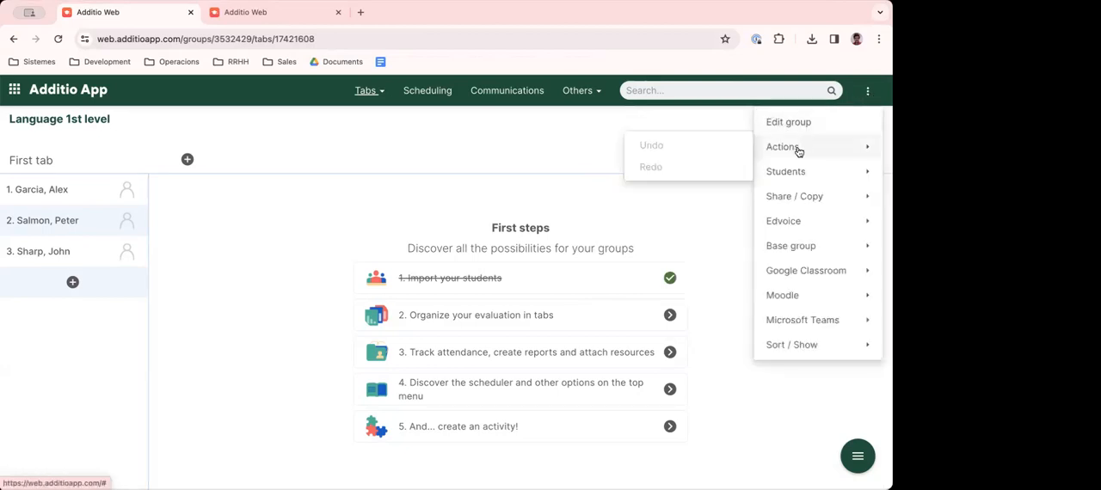
mouse_move(785, 201)
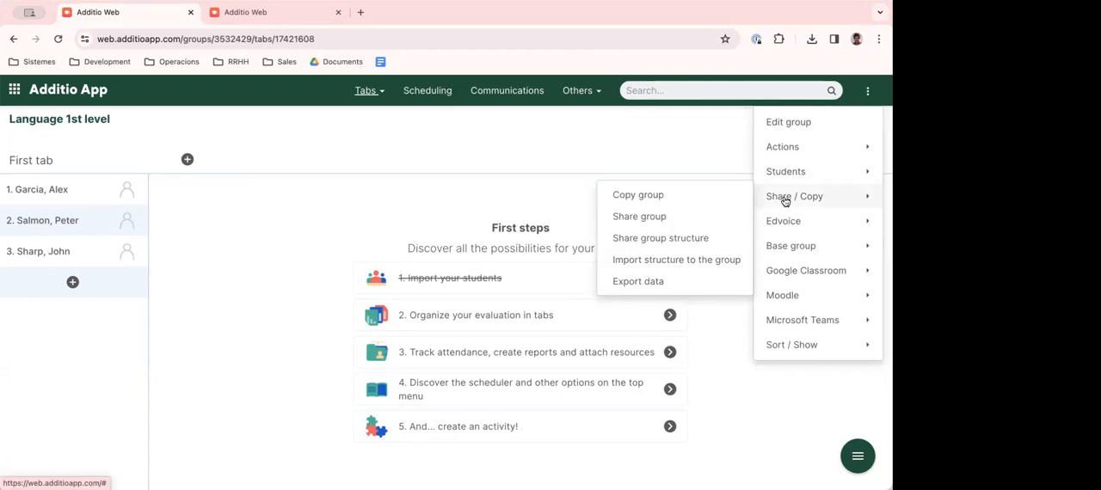
- Start a student import from an Excel file, set sheet Hoja1 to have titles in the first row, and continue to field linking
mouse_move(782, 179)
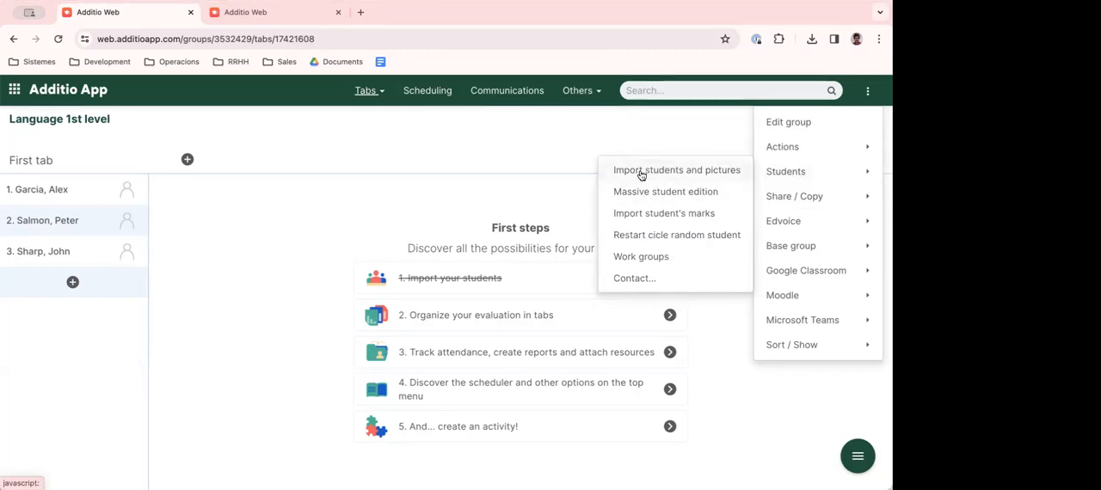
left_click(680, 172)
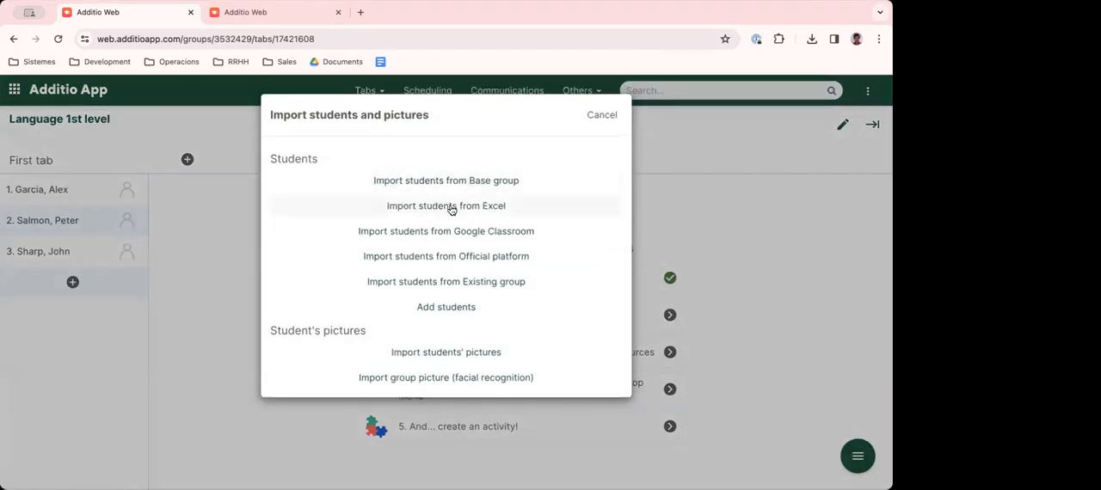
left_click(450, 207)
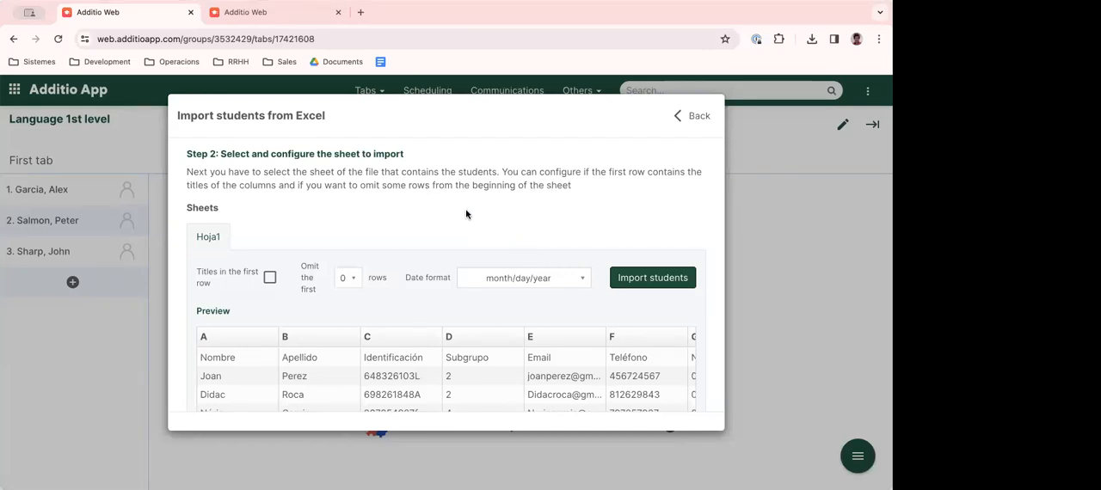
scroll(414, 286, "down", 1)
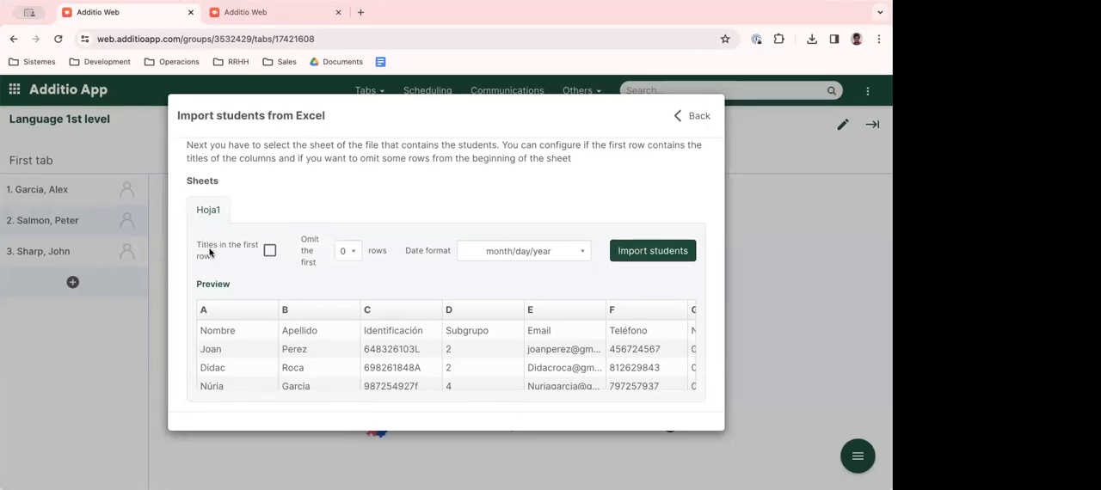
left_click(269, 251)
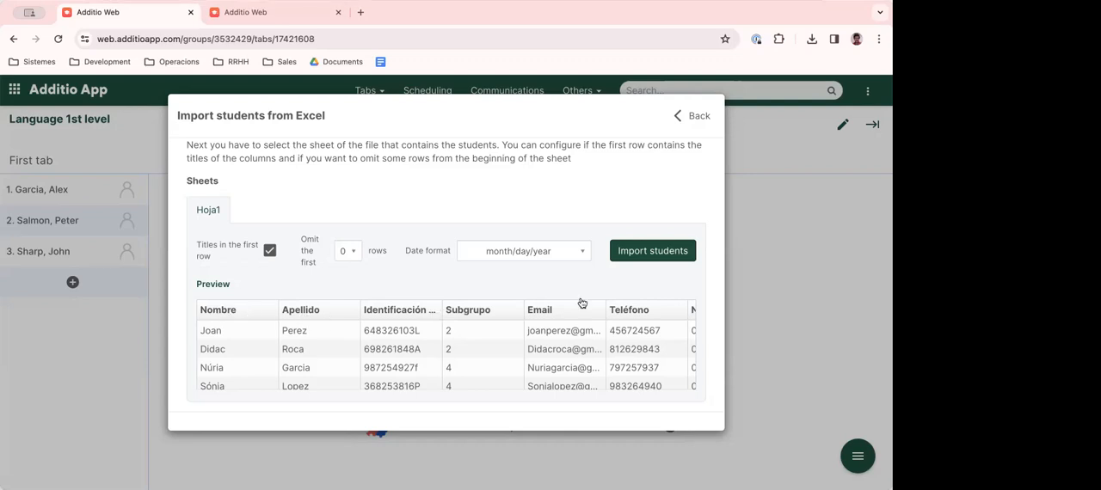
left_click(653, 251)
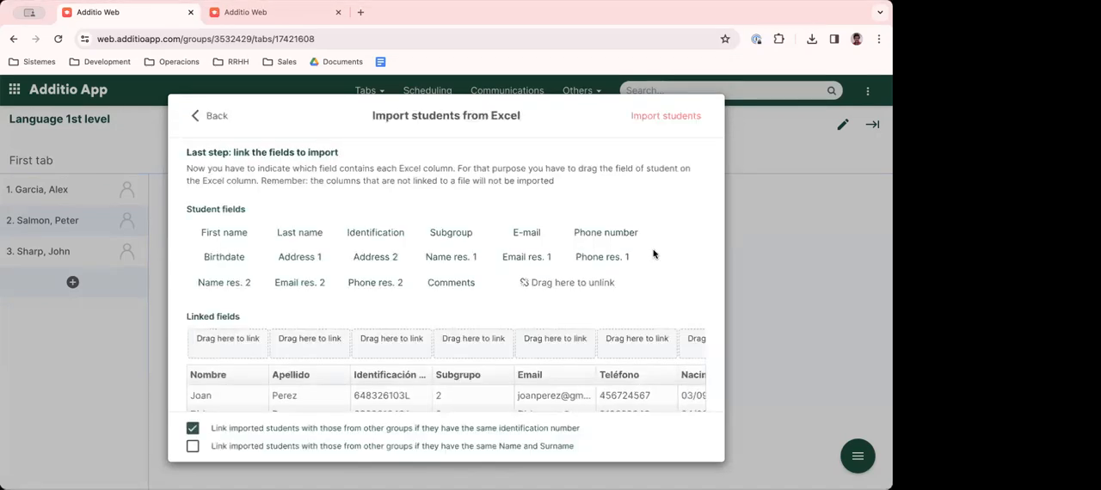
- Link the First name, Last name, Identification and E-mail fields to the Nombre, Apellido, Identificación and Email columns
left_click_drag(219, 297, 228, 341)
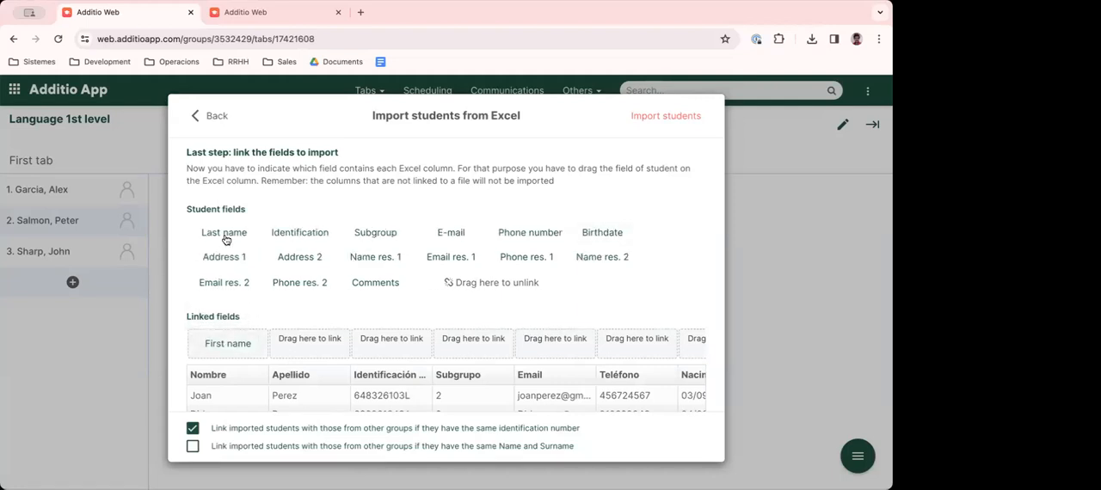
left_click_drag(223, 234, 310, 342)
left_click_drag(219, 234, 391, 344)
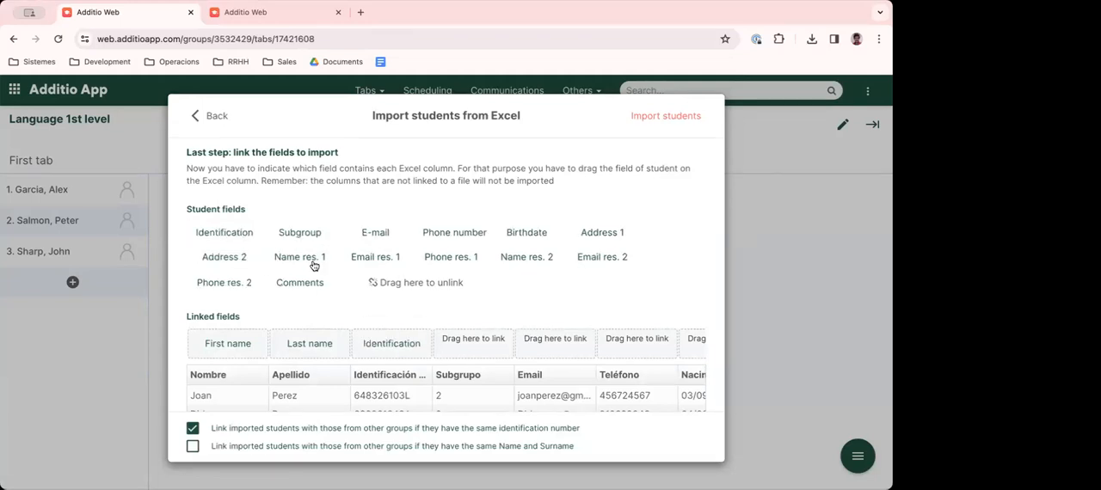
left_click_drag(300, 235, 555, 346)
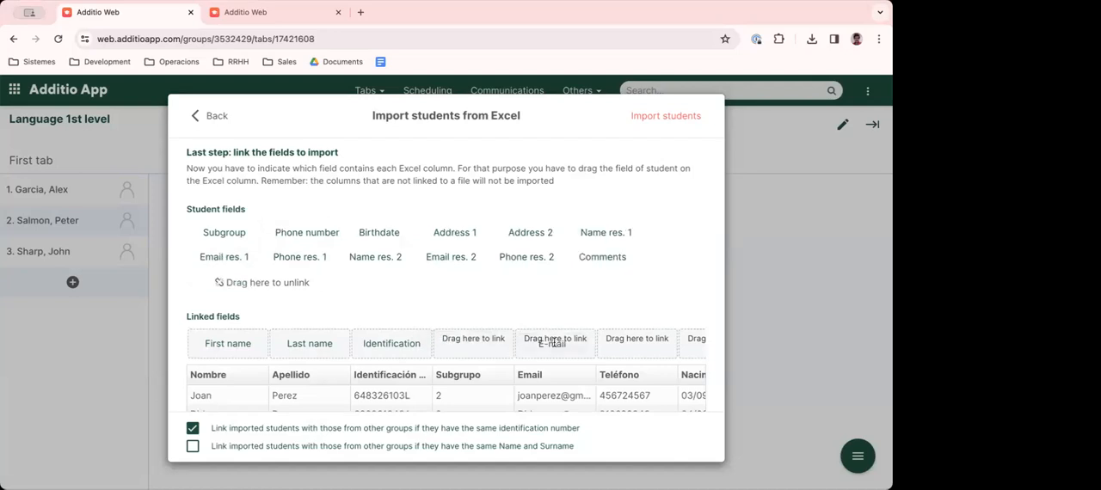
- Import the Excel students into the group, accepting that rows without name and surname are skipped
left_click(665, 118)
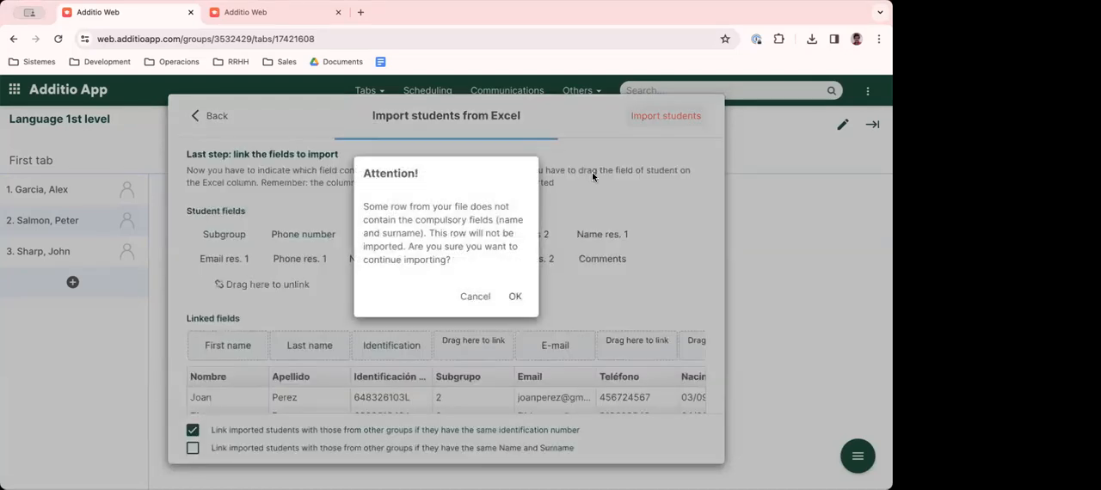
left_click(512, 293)
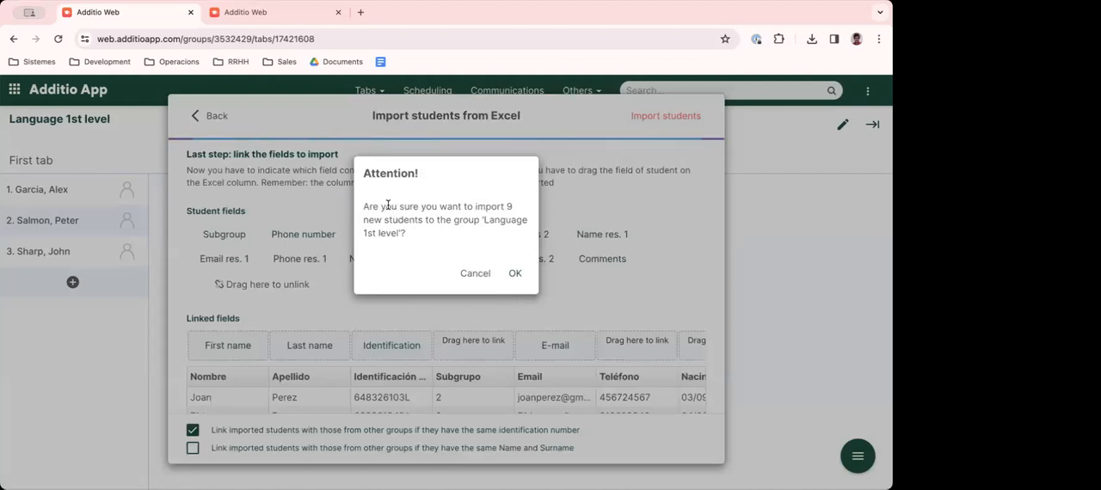
left_click_drag(382, 207, 444, 208)
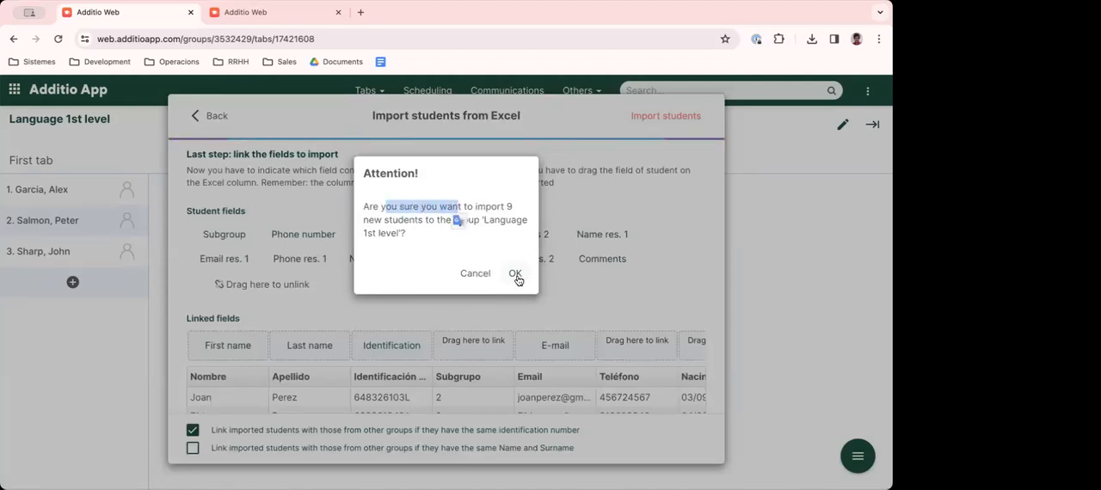
left_click(515, 273)
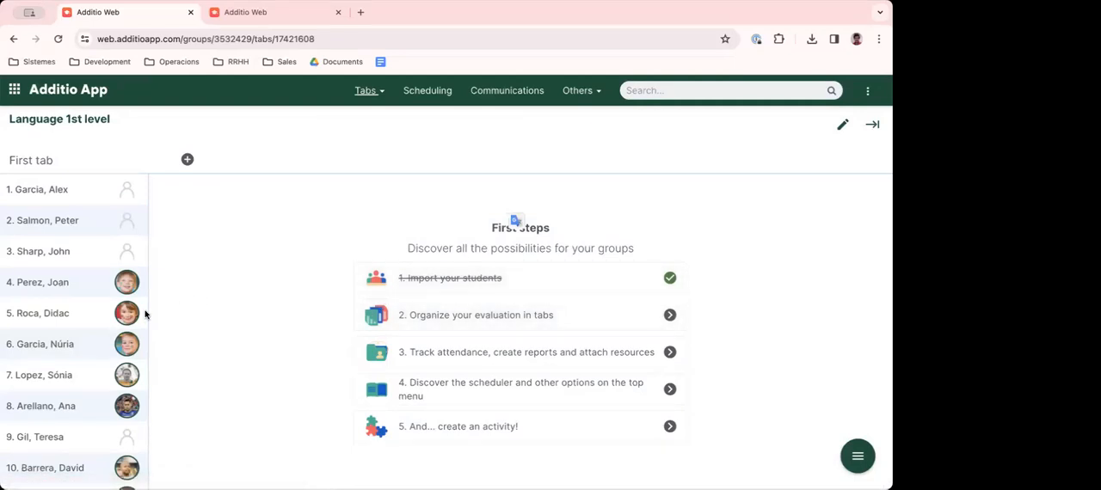
- Review the group's student list and one imported student's personal record, and close the record without saving
scroll(81, 404, "down", 2)
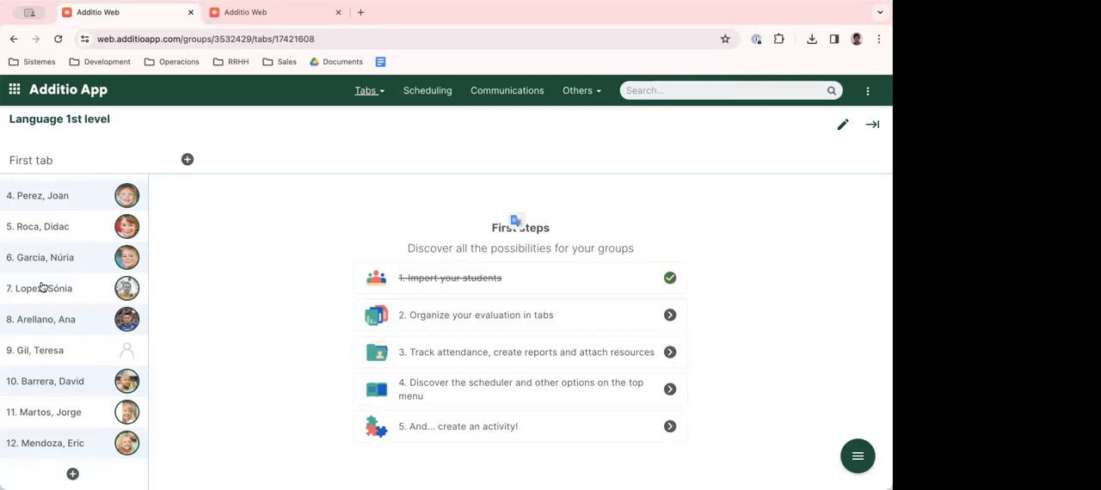
left_click(74, 202)
scroll(351, 333, "down", 5)
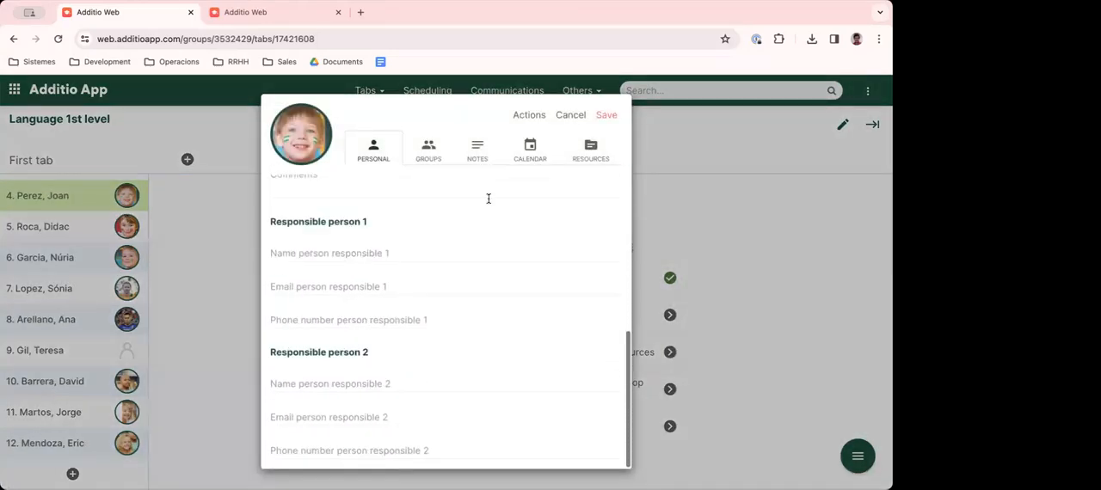
left_click(569, 115)
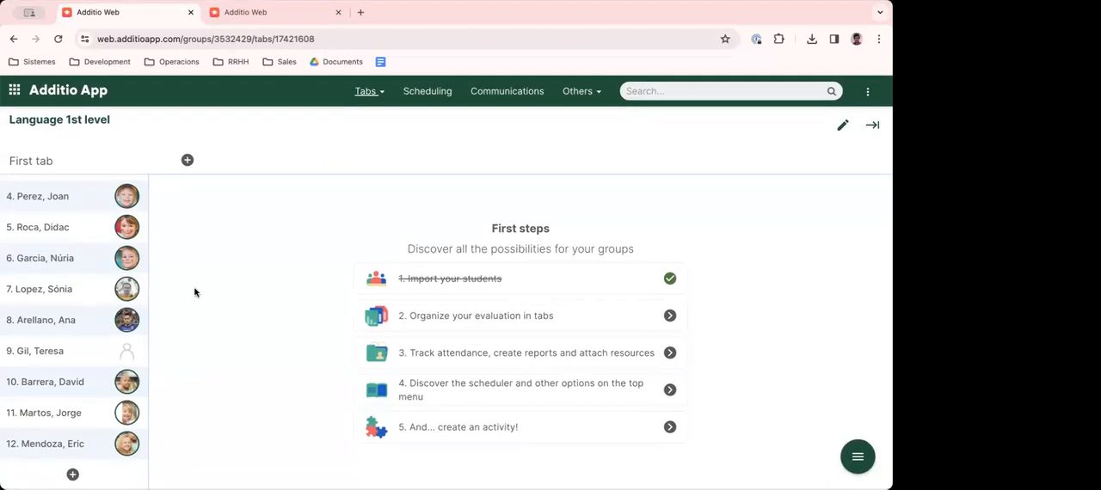
scroll(44, 278, "up", 2)
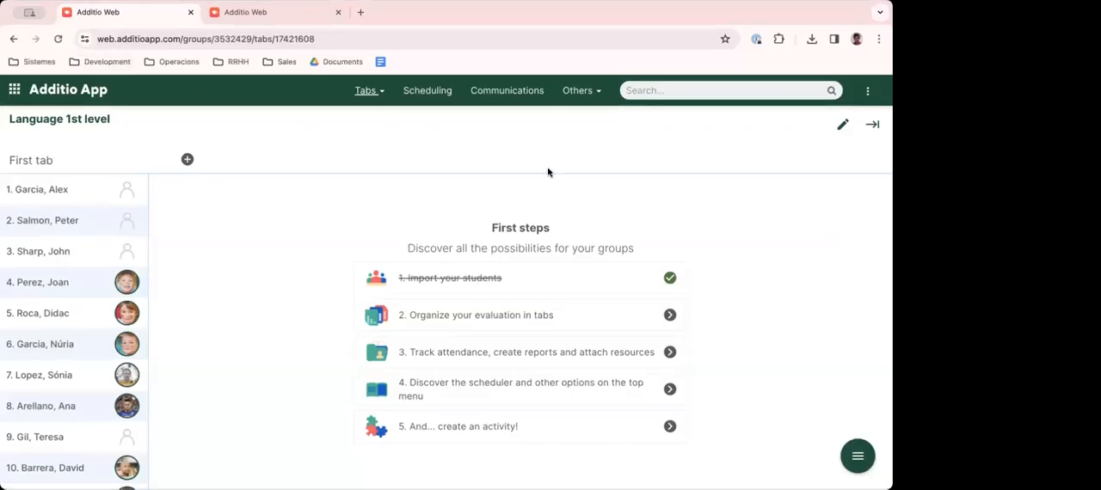
- Start a group picture import with facial recognition, select the team photo, and check its preview
left_click(873, 91)
mouse_move(785, 172)
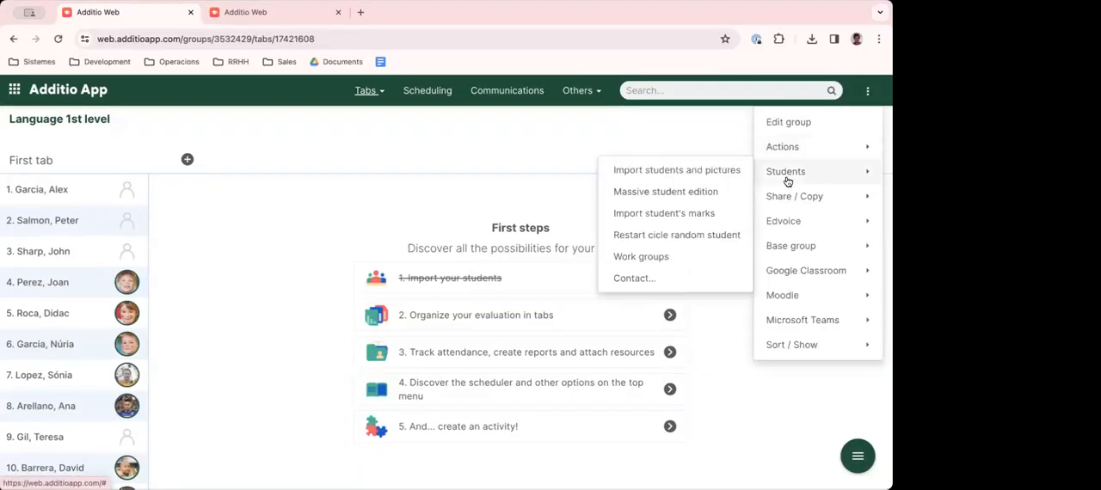
left_click(687, 173)
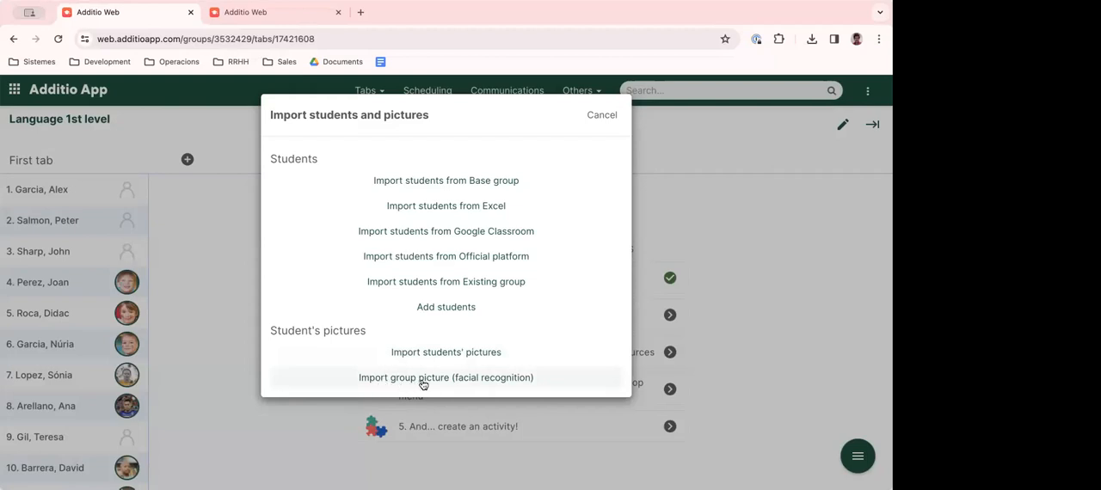
left_click(452, 384)
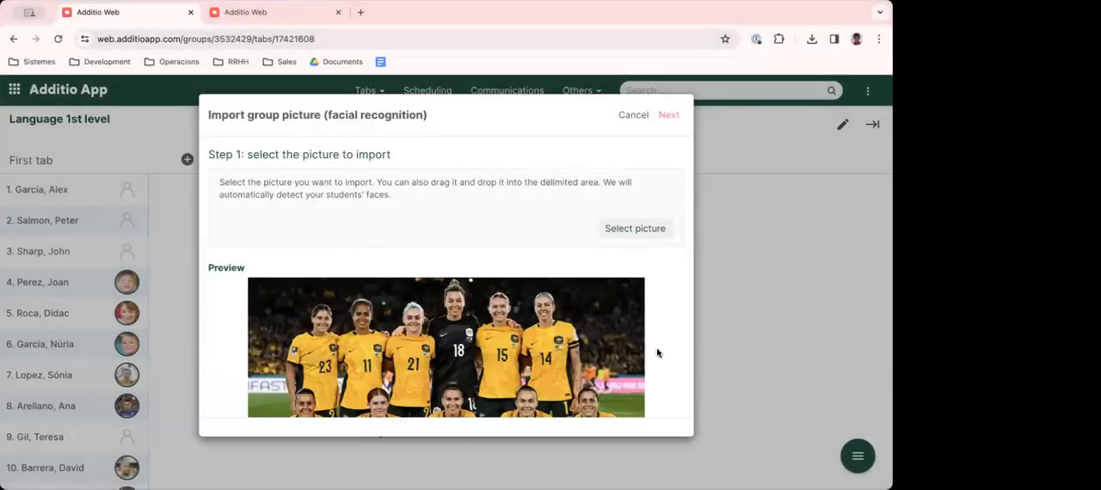
scroll(516, 325, "down", 2)
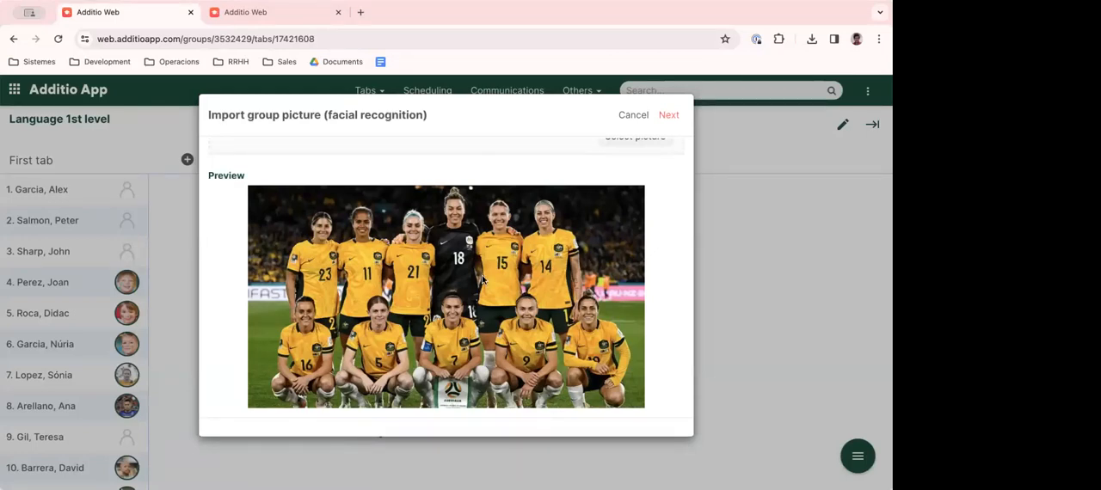
scroll(477, 292, "up", 2)
scroll(473, 295, "down", 2)
scroll(473, 295, "up", 2)
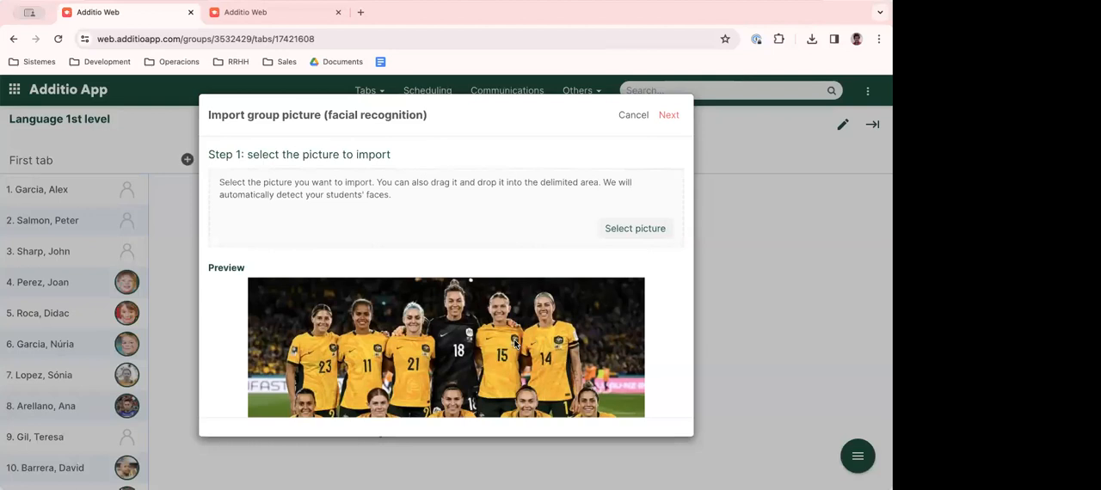
- Check the team photo preview, continue to the student linking stage, and look over the detected faces
scroll(516, 297, "down", 3)
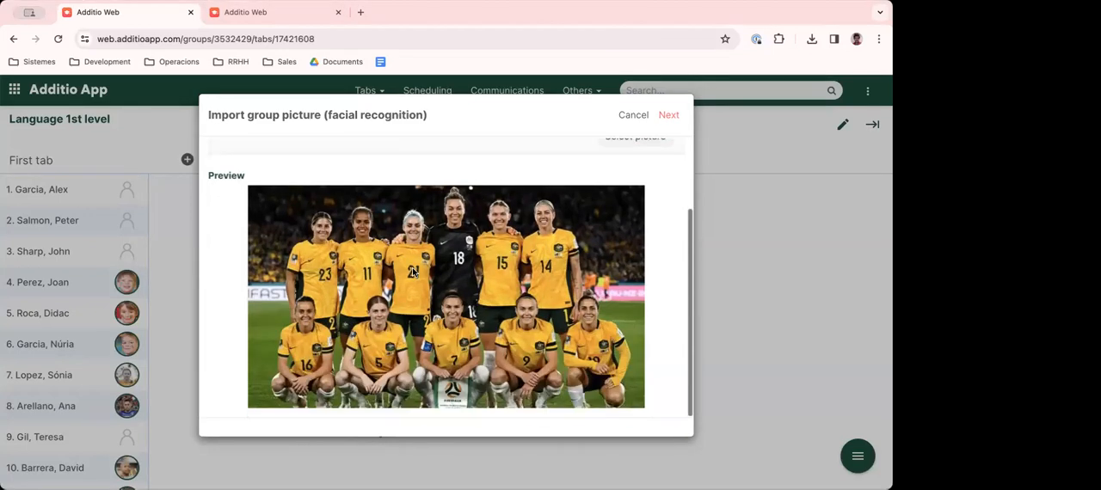
scroll(519, 293, "up", 3)
scroll(555, 347, "down", 2)
scroll(594, 250, "up", 2)
left_click(669, 115)
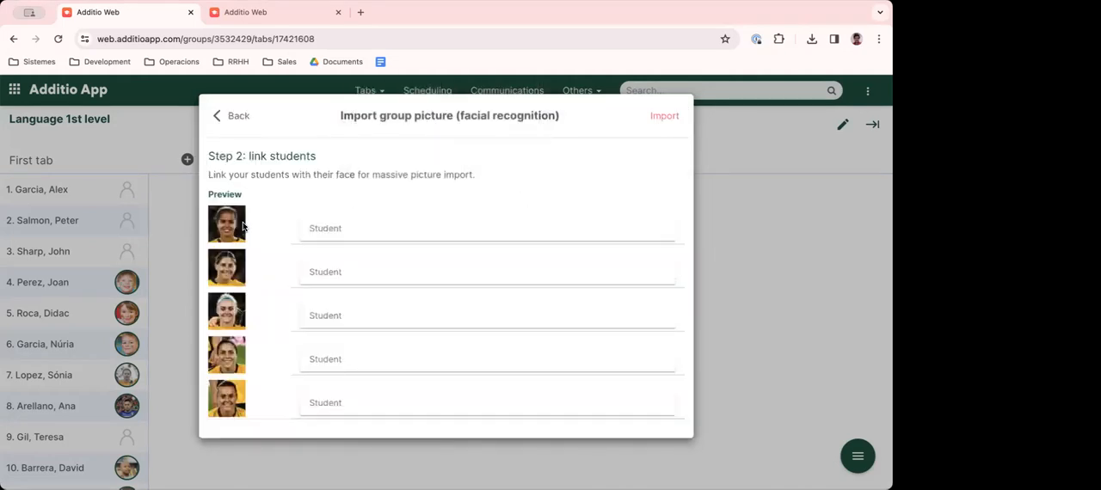
scroll(228, 365, "down", 3)
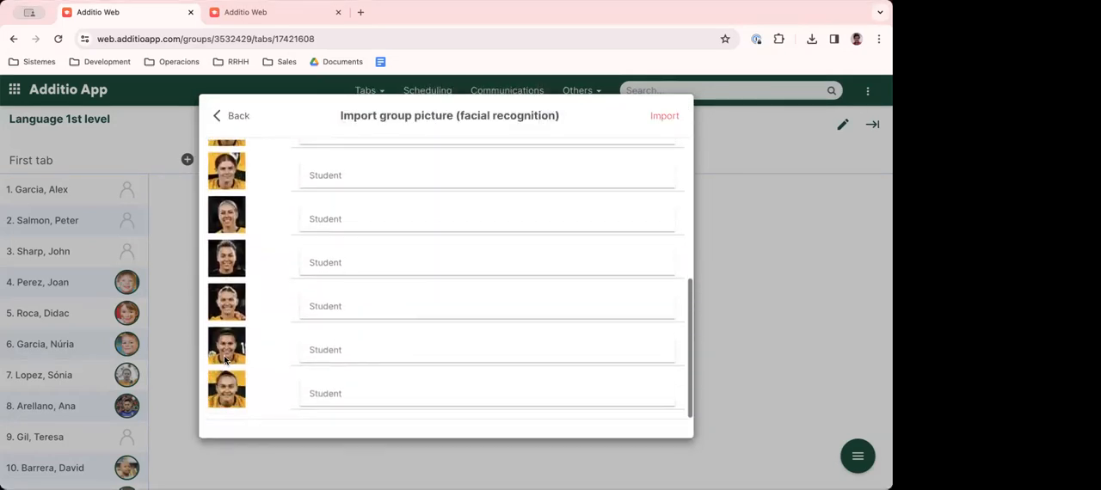
scroll(226, 360, "up", 4)
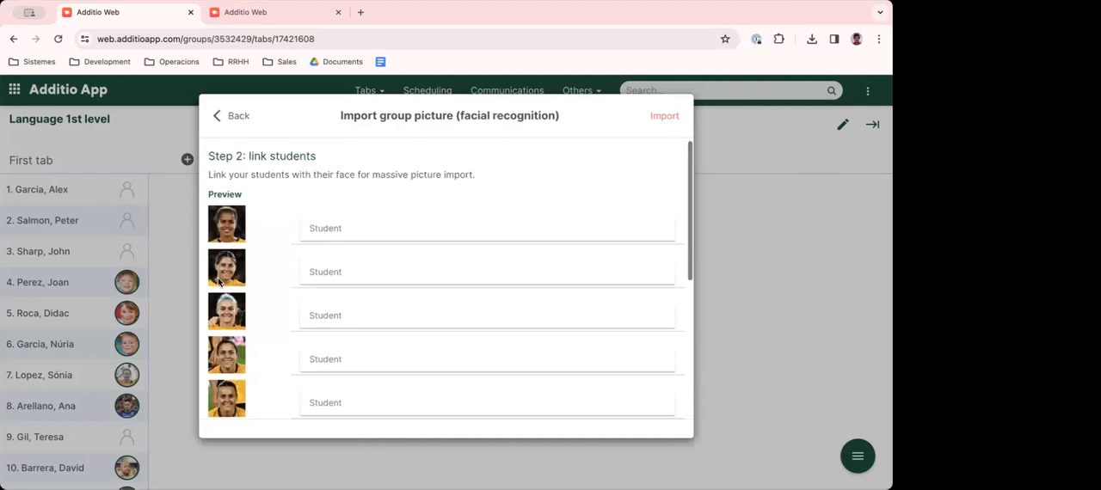
- Link the first four detected faces to the first, second, third and fifth students of the group
left_click(349, 231)
type("ale")
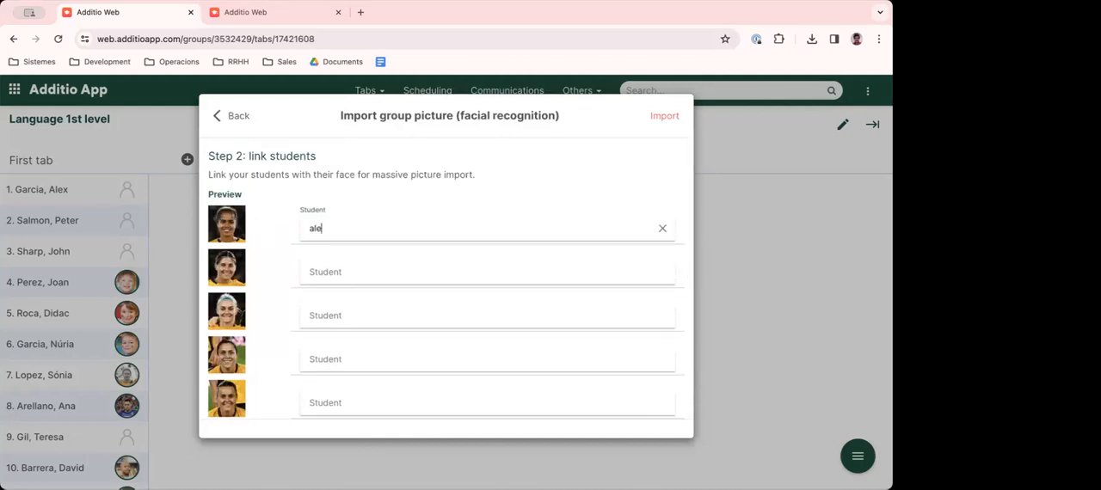
key("Return")
type("peter")
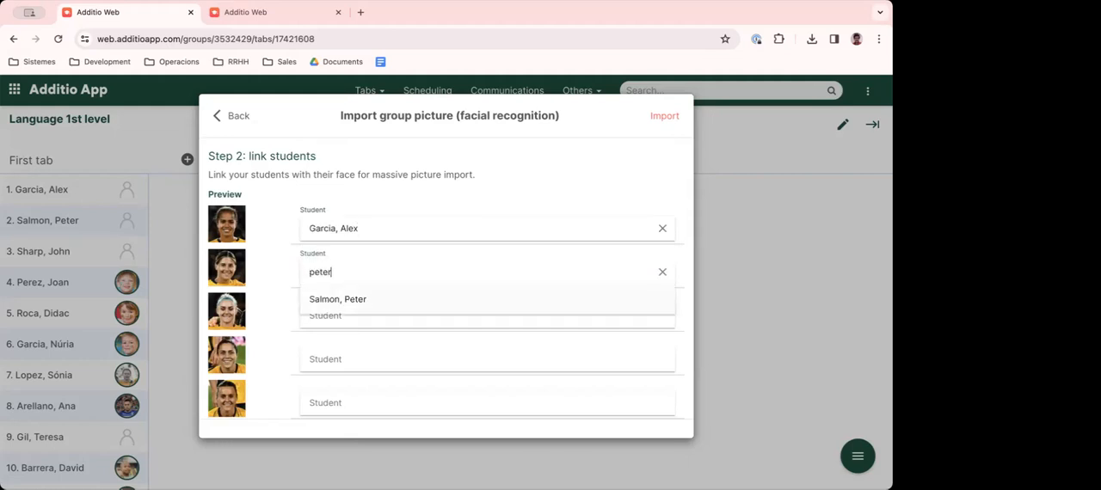
key("Return")
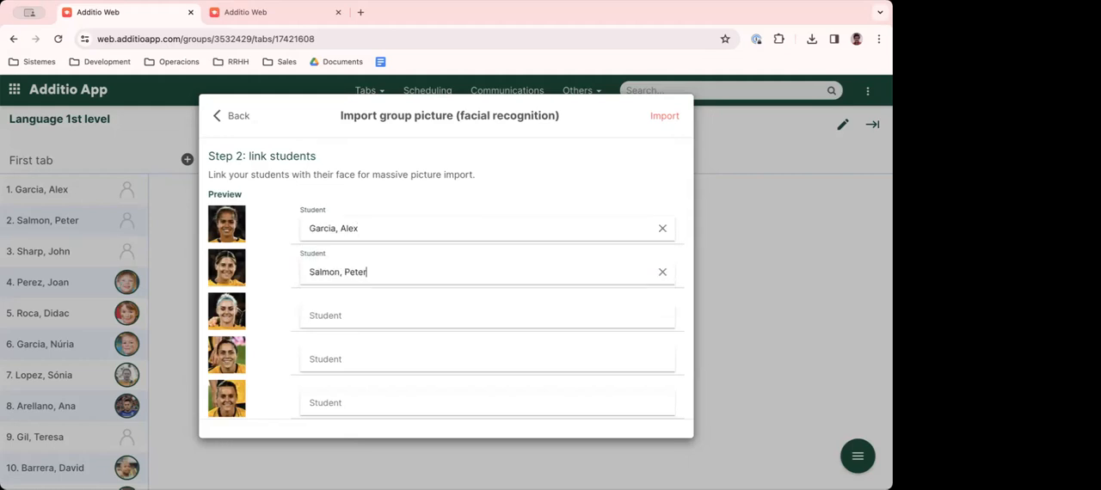
type("john")
key("Return")
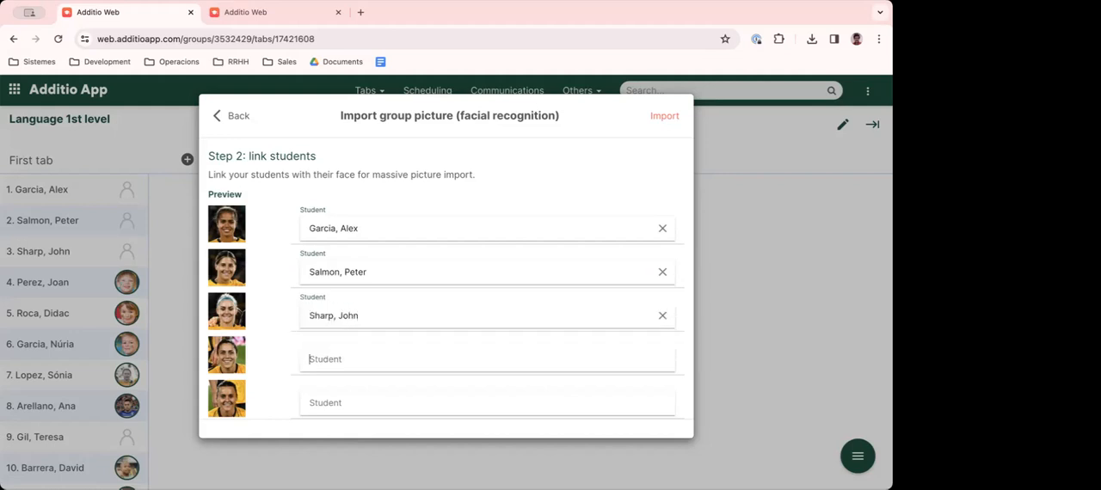
type("didac")
key("Return")
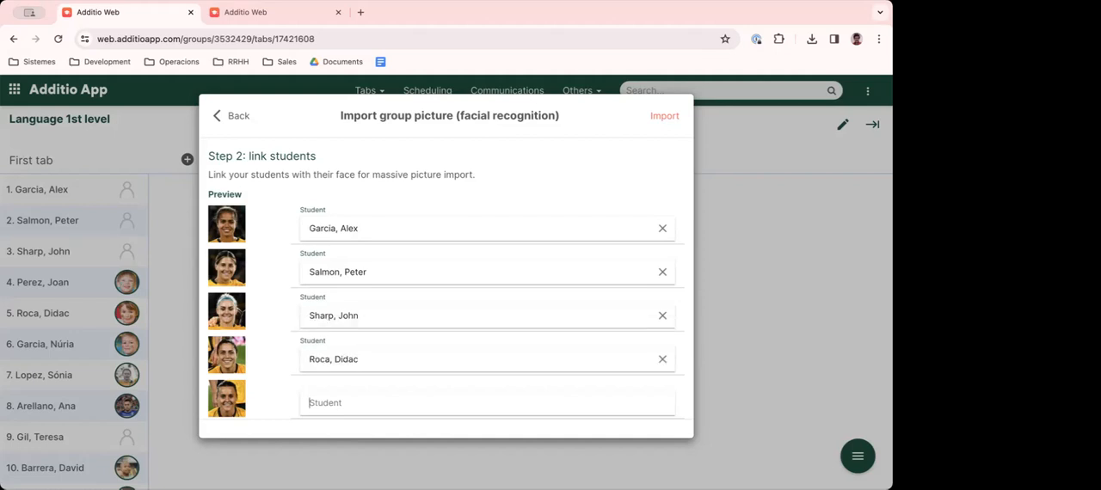
- Link the fifth detected face to the ninth student and import the linked pictures into the group
type("t")
key("BackSpace")
type("tere")
left_click(351, 378)
scroll(396, 338, "down", 5)
scroll(404, 309, "up", 5)
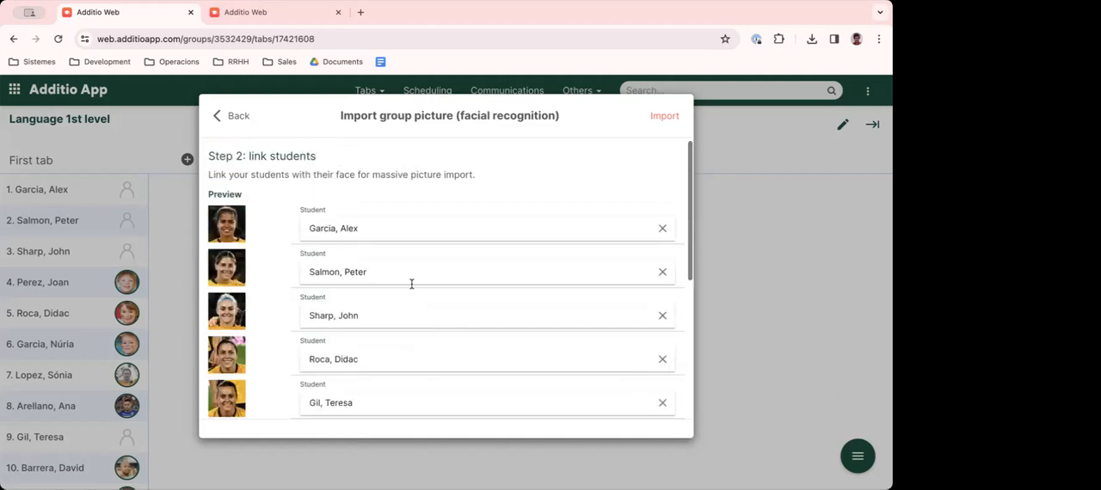
left_click(663, 118)
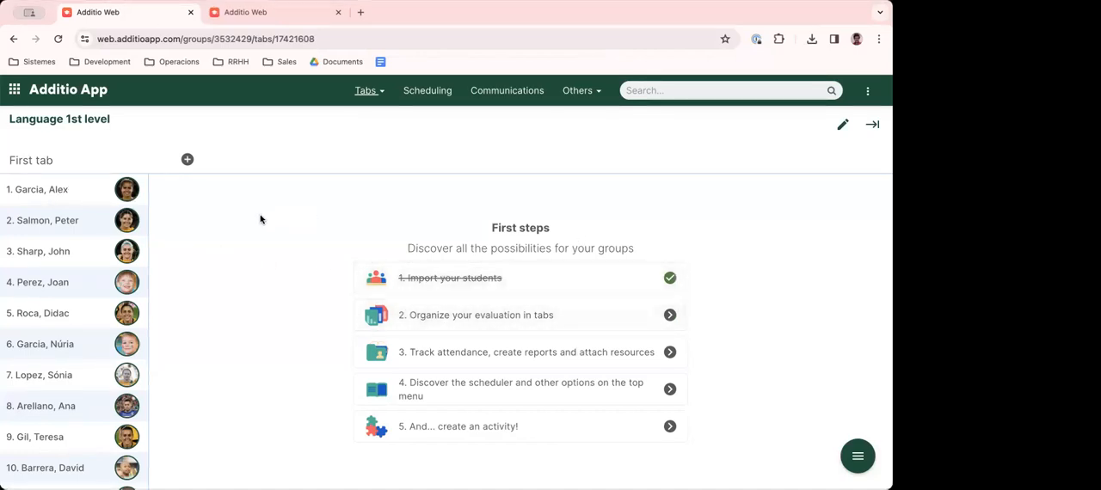
- Edit the group's First tab, entering 1 Period as its title and 1st Period as its content title
left_click(363, 95)
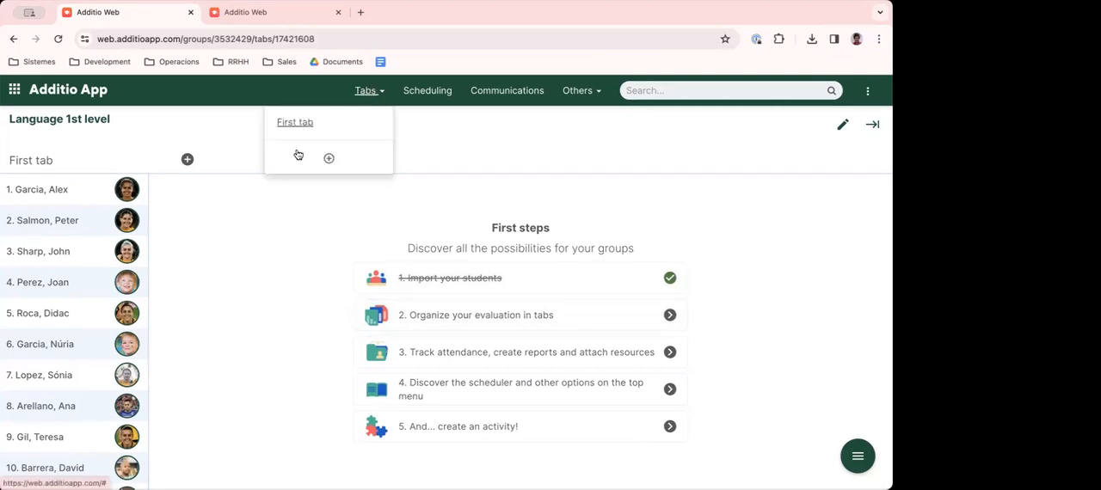
left_click(280, 231)
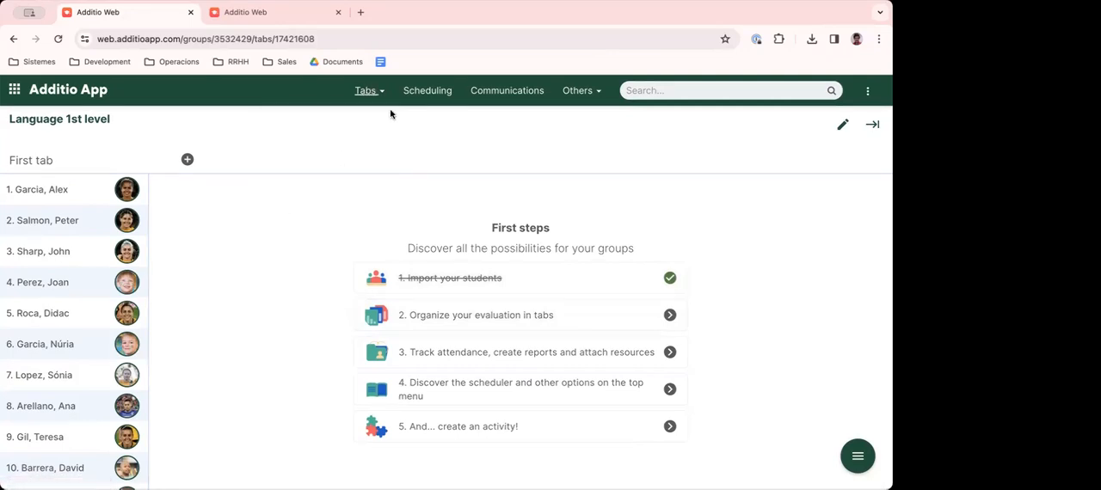
left_click(366, 92)
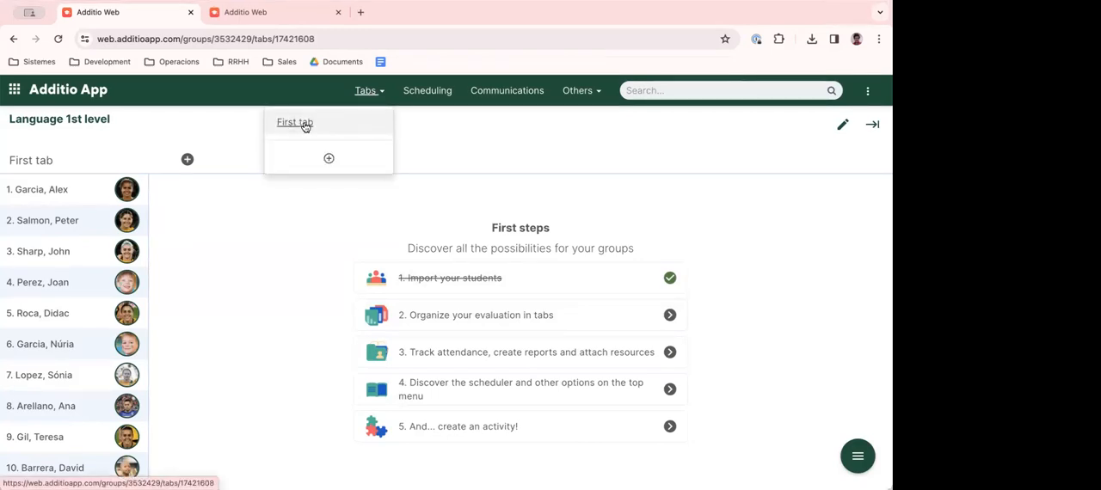
left_click(842, 124)
left_click_drag(322, 168, 238, 168)
type("1 Peri")
key("super+a")
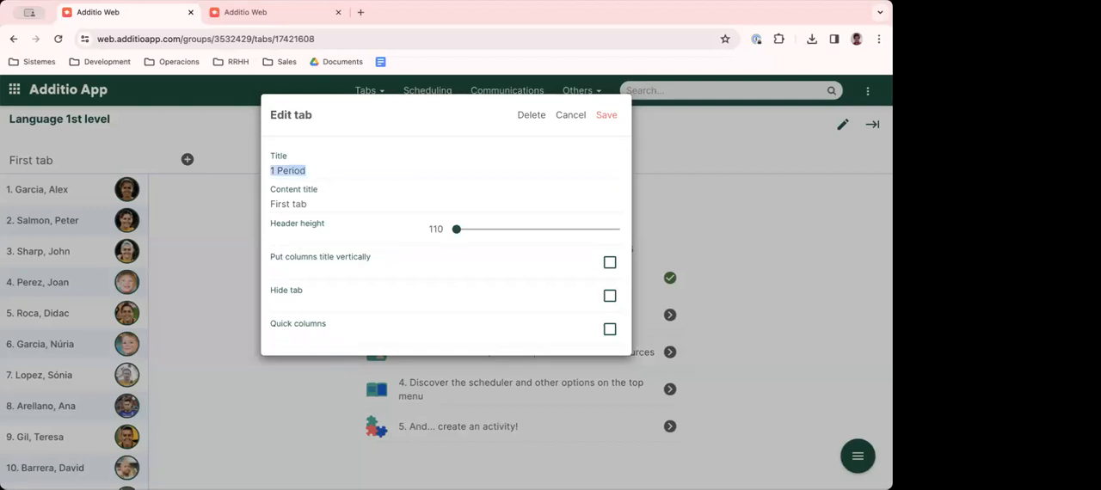
key("Tab")
type("https://web.additioapp.com/")
key("super+a")
type("1")
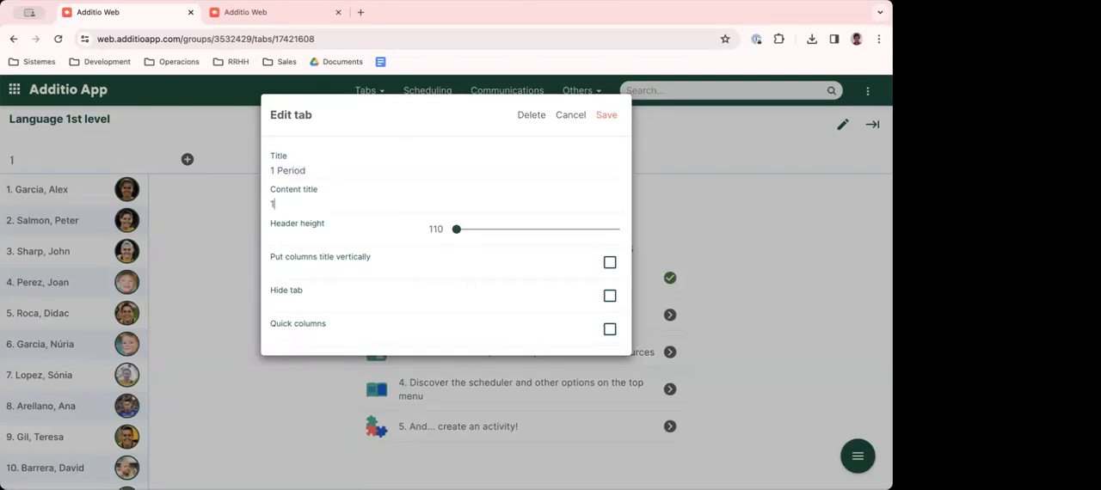
type("st Period")
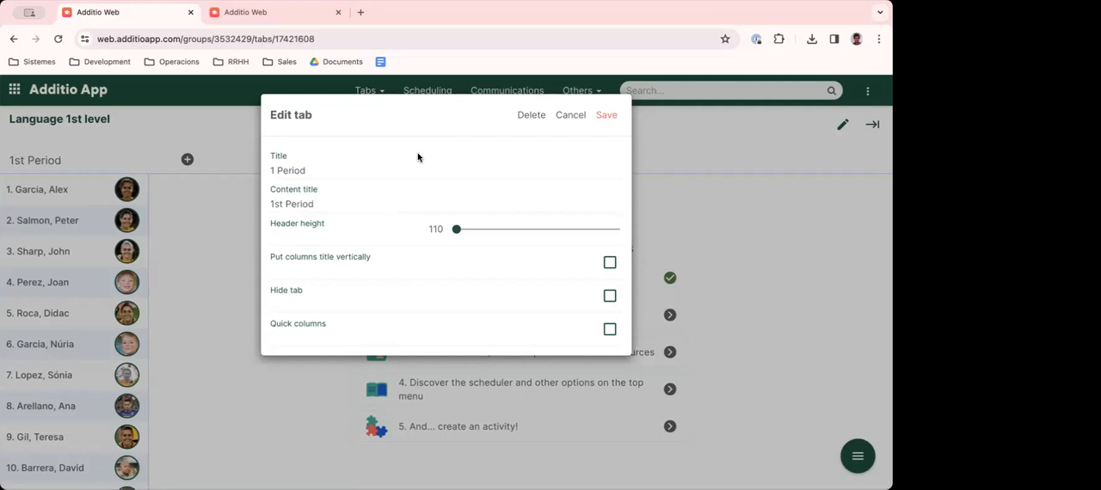
- Copy the content title into the tab's title so it reads 1st Period, and save the tab
key("super+a")
key("super+c")
left_click(293, 166)
key("super+a")
key("super+v")
left_click(611, 116)
- Add a new tab to the group with 2nd Period as both title and content title, and save it
left_click(365, 91)
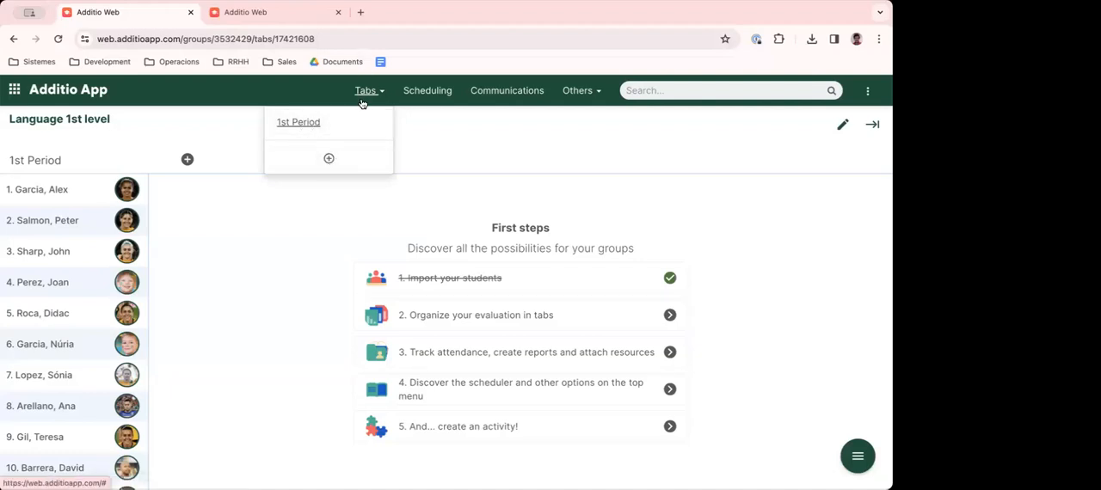
left_click(329, 162)
left_click(293, 160)
type("2nd")
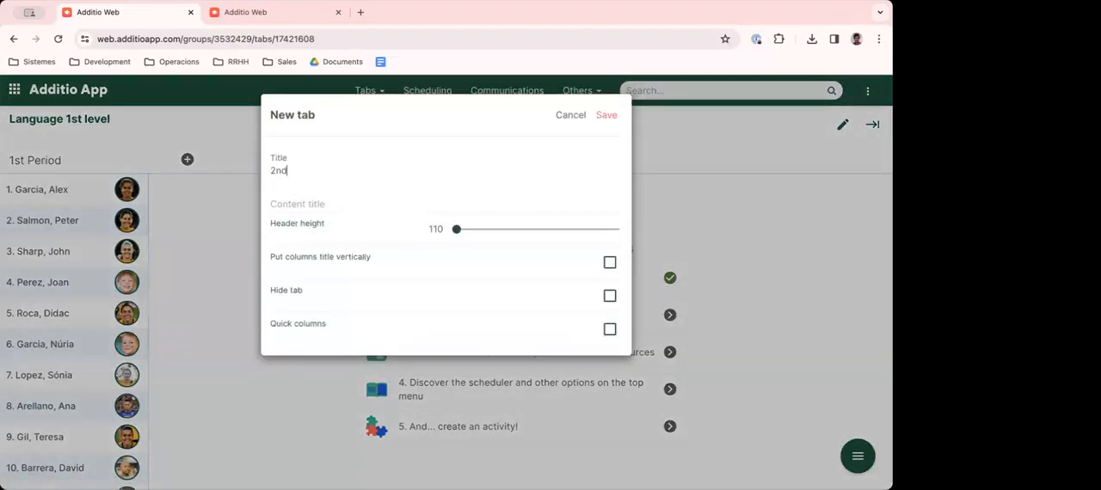
type(" Perdiod")
key("ctrl+a")
key("ctrl+c")
key("Tab")
key("ctrl+v")
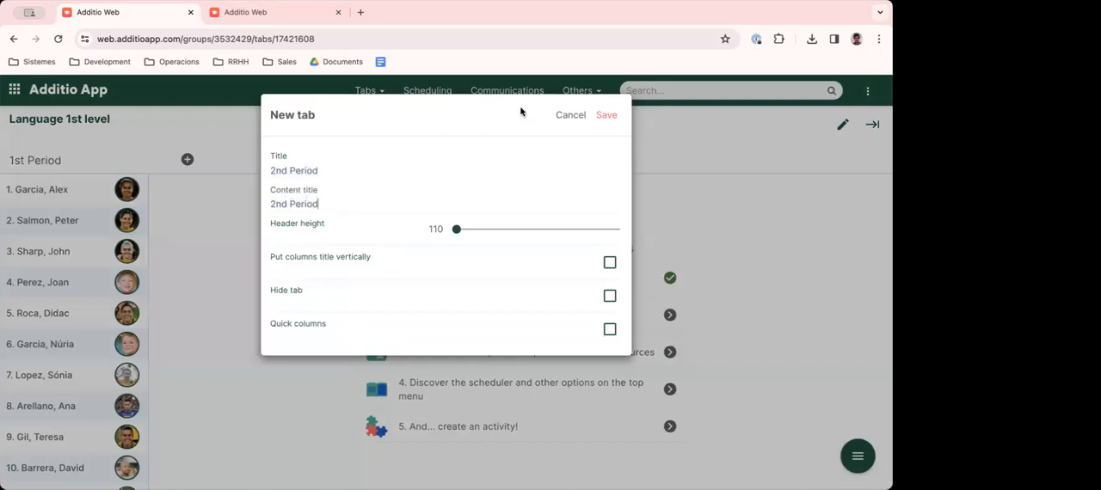
left_click(607, 118)
- Check the group's list of tabs and stay on the 1st Period tab
left_click(368, 90)
left_click(305, 124)
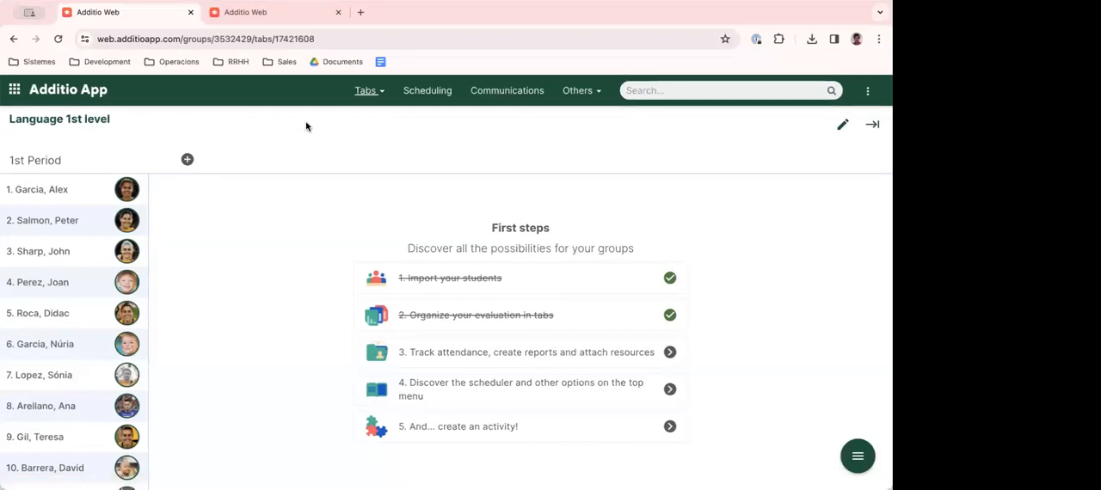
left_click(367, 91)
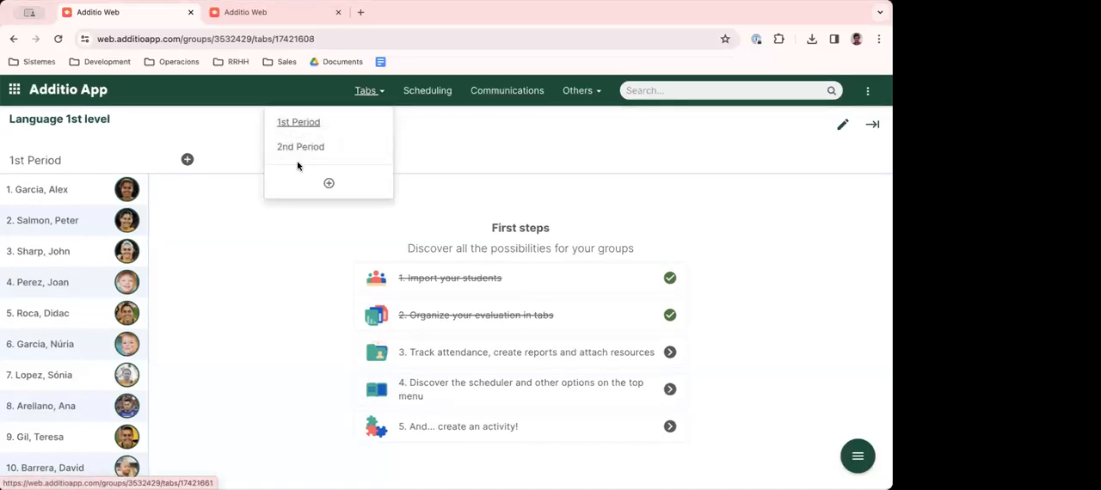
left_click(243, 265)
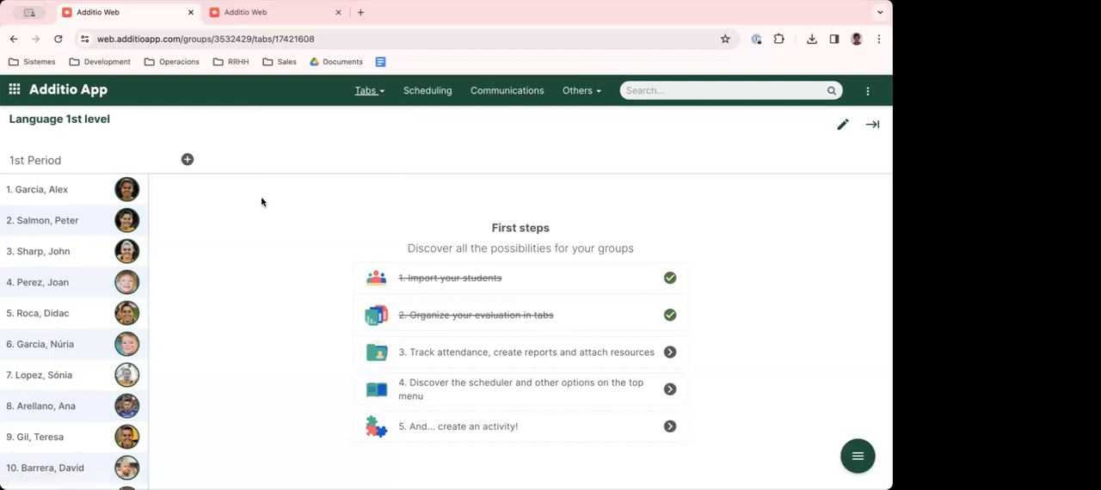
- Add a column named Exercise 1 with the Numeric value evaluation type and no default value to the 1st Period tab
left_click(187, 161)
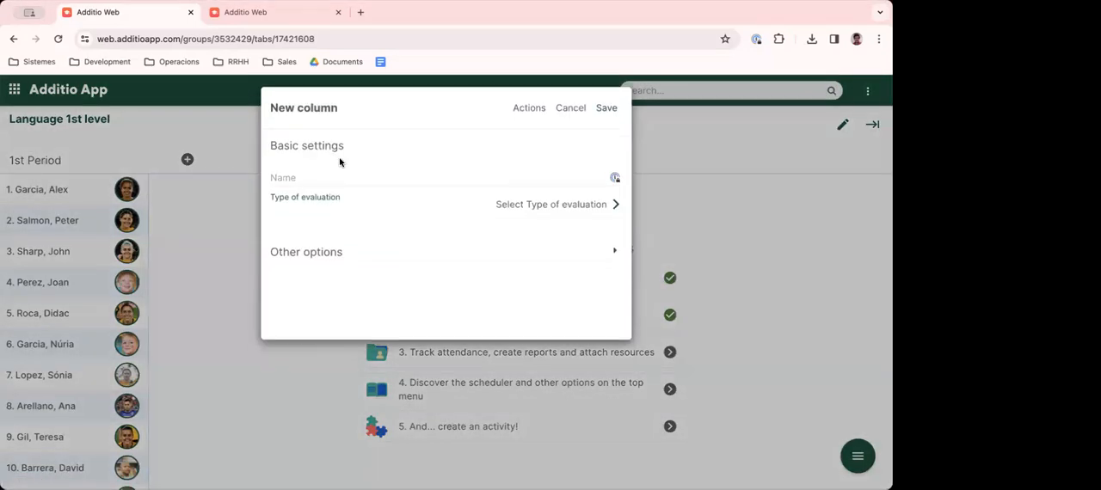
left_click(330, 186)
type("Exercise 1")
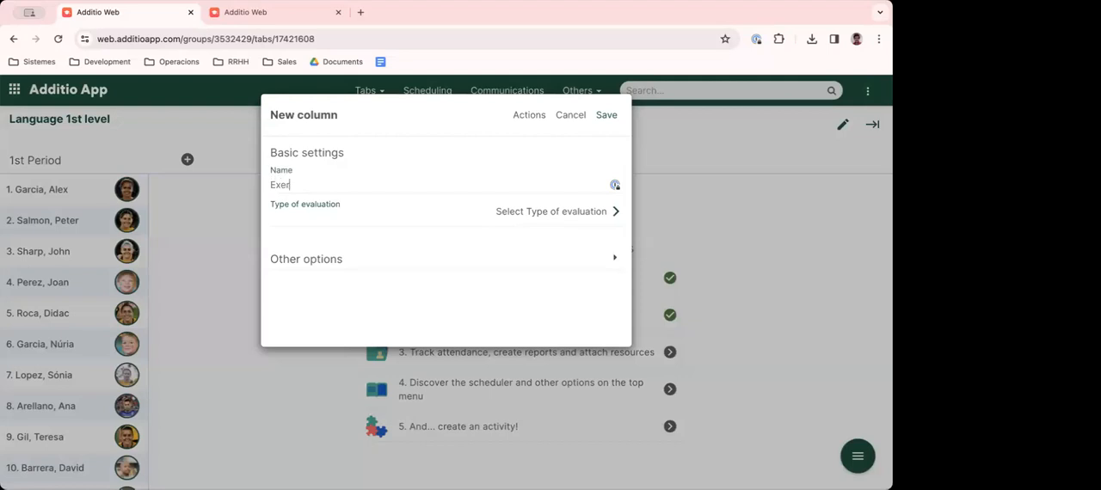
left_click_drag(272, 184, 314, 182)
left_click(526, 213)
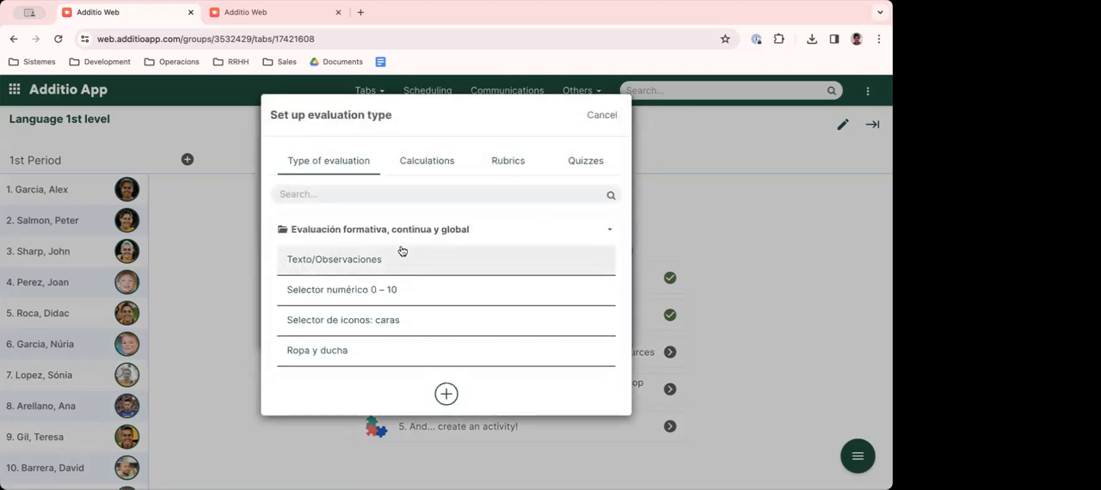
left_click(606, 228)
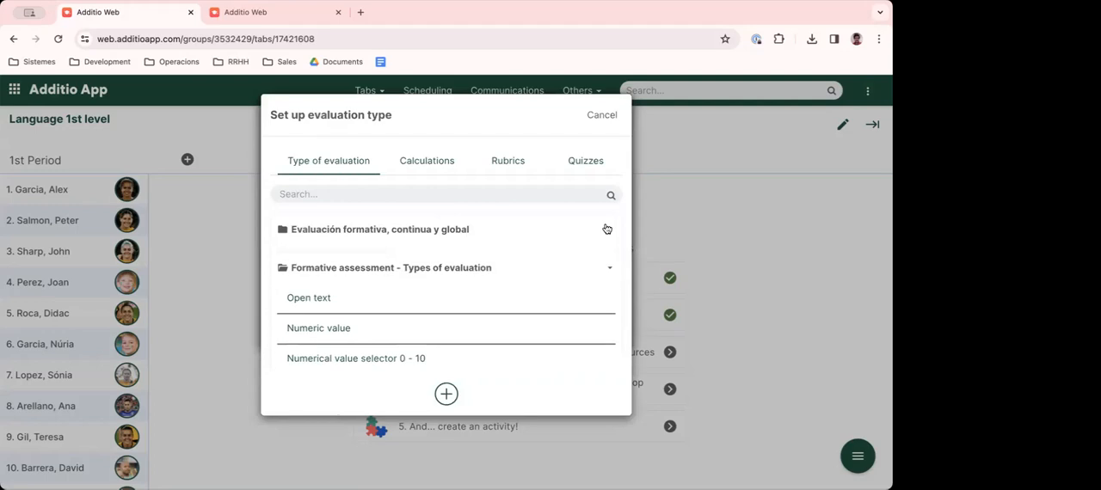
scroll(361, 301, "down", 1)
left_click(327, 308)
left_click_drag(270, 253, 257, 256)
key("BackSpace")
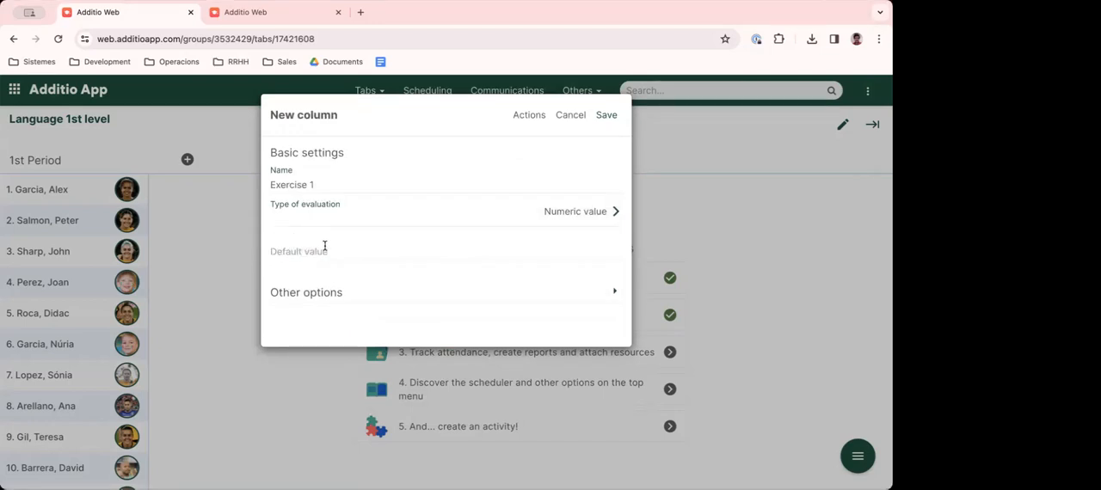
left_click(612, 114)
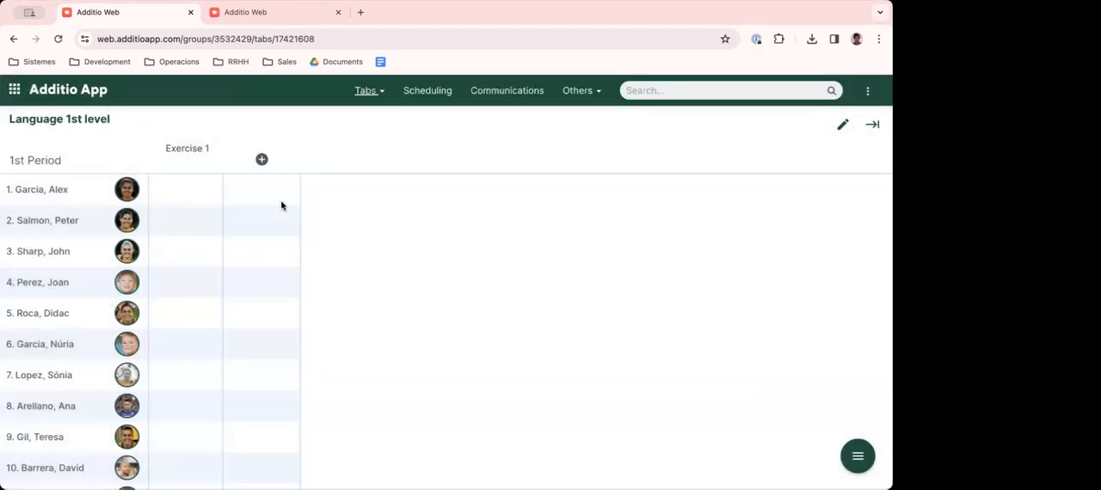
- Enter the Exercise 1 grades 10 and 7.5 for the first two students
left_click(186, 193)
type("10")
key("Return")
left_click(178, 229)
type("7.5")
key("Return")
- Enable Jump to next student while grading the third student in Exercise 1 with 8.5
left_click(167, 258)
left_click(269, 302)
left_click(284, 271)
type("8.5")
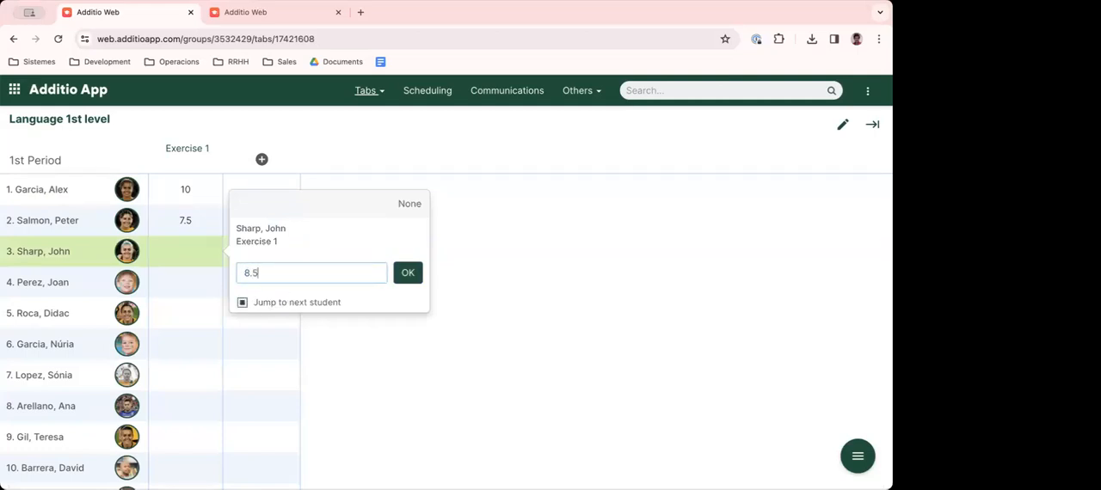
key("Return")
- Enter the Exercise 1 grades 5, 7.5, 9 and 4 for the fourth to seventh students, and stop grading
type("5")
key("Return")
type("7")
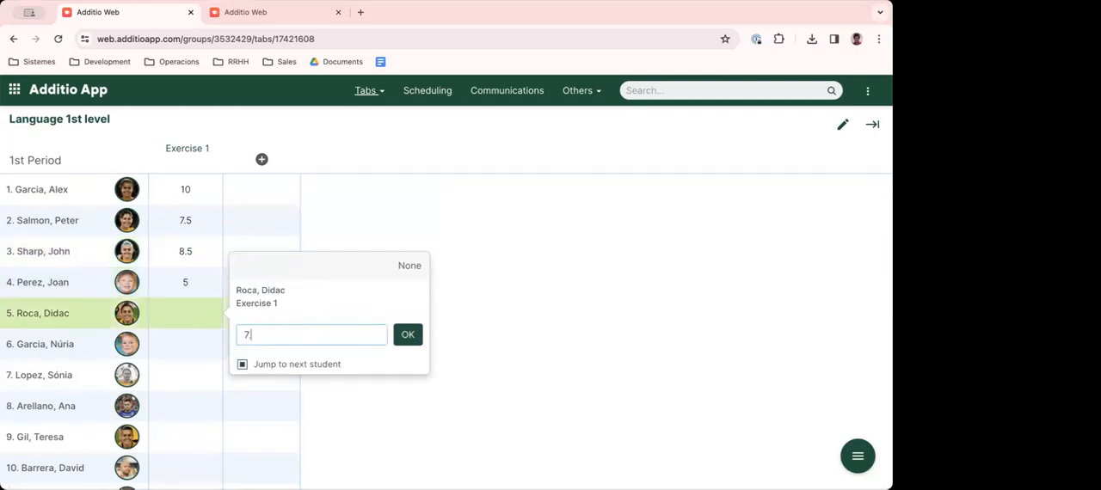
type(".5")
key("Return")
type("9")
key("Return")
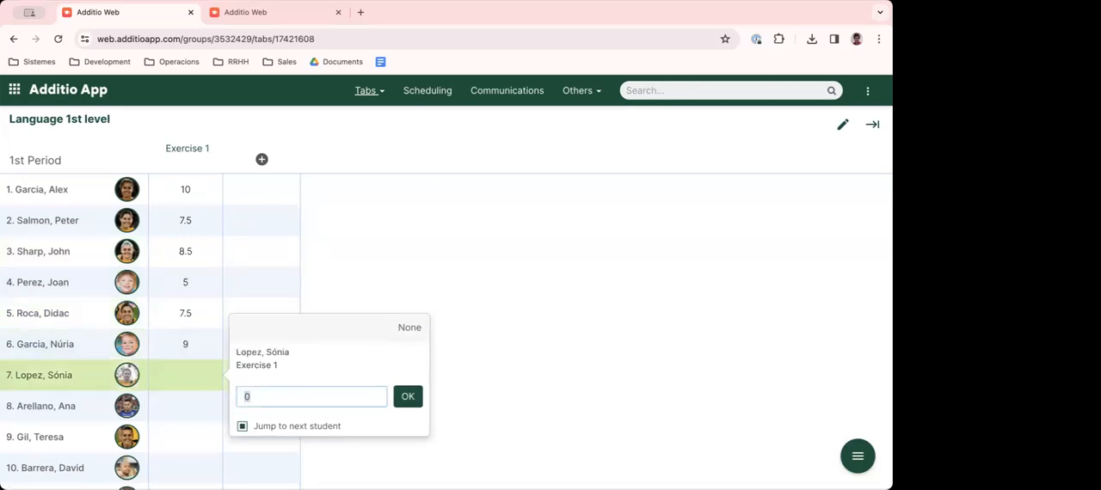
type("4")
key("Return")
left_click(495, 272)
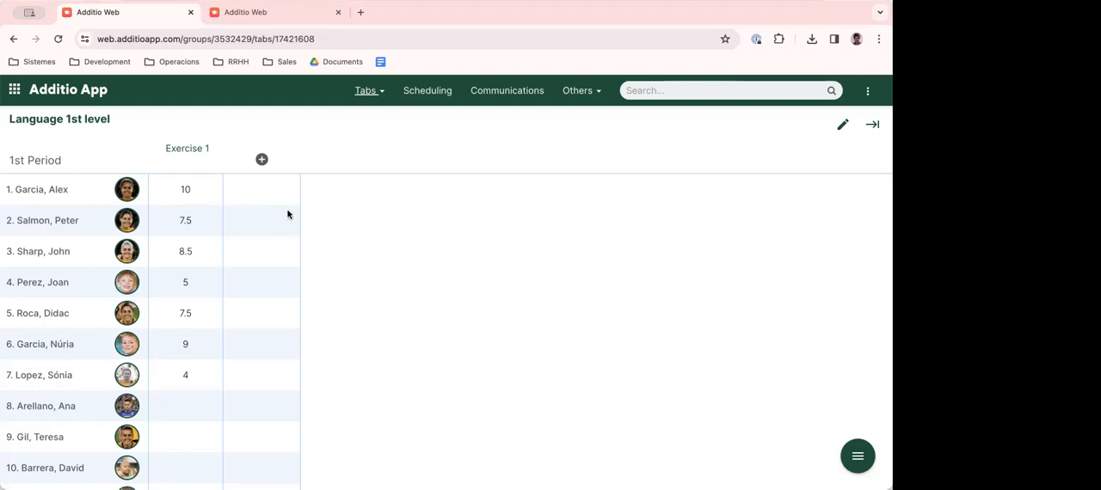
- Open the first student's Exercise 1 grade entry to view its options, and close it without changes
left_click(187, 196)
left_click(356, 214)
left_click(472, 243)
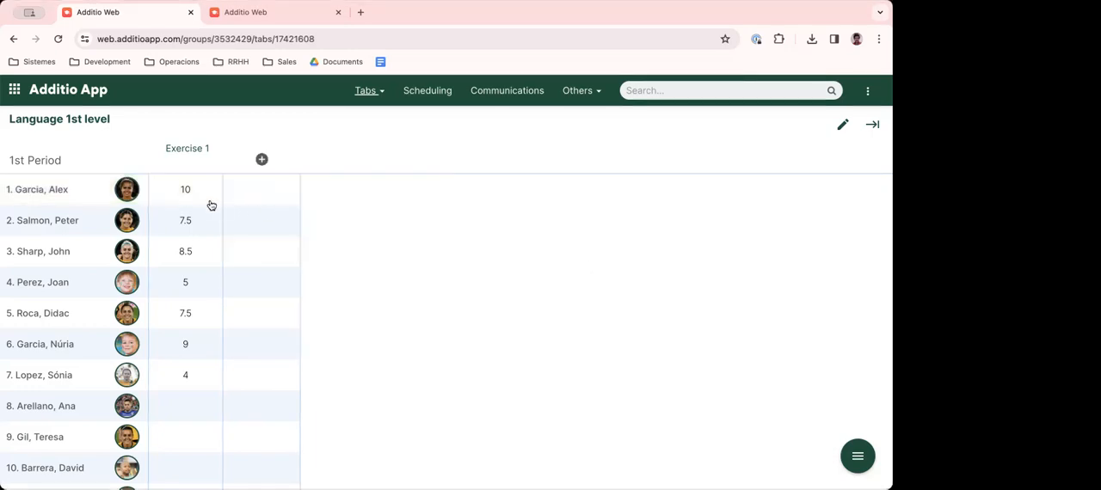
- Start a new column after Exercise 1 named Presentation and open its evaluation type choices
left_click(262, 160)
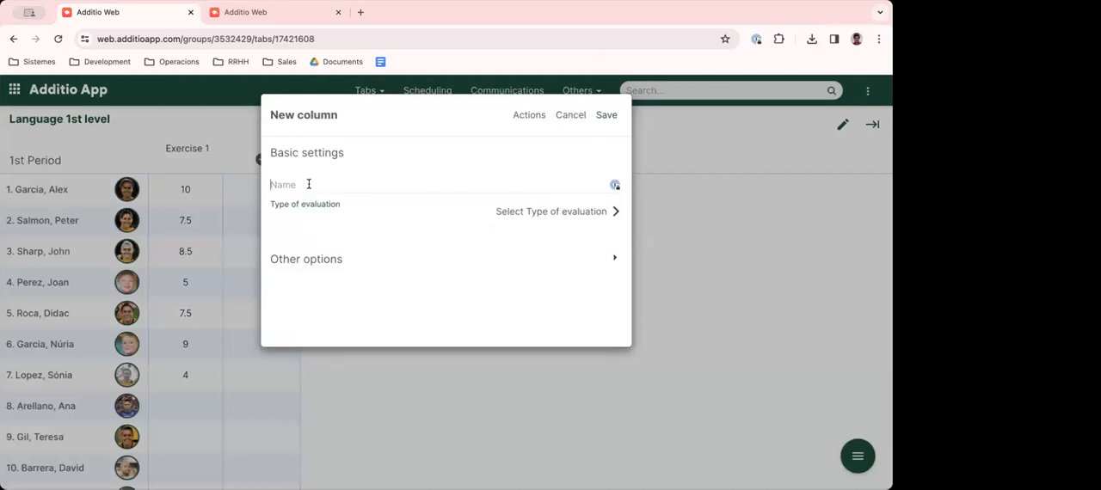
type("Presentation")
left_click(544, 211)
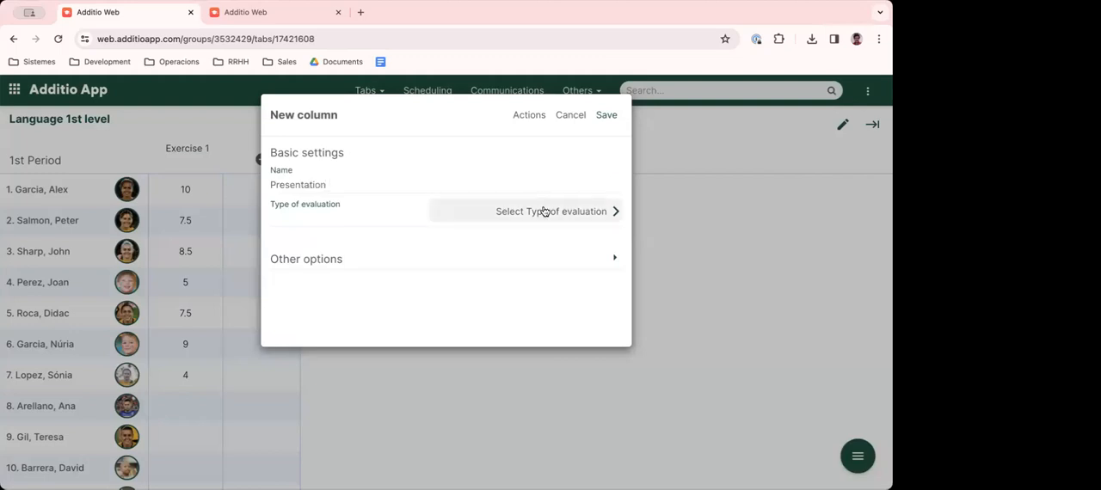
scroll(405, 276, "down", 2)
scroll(405, 275, "up", 2)
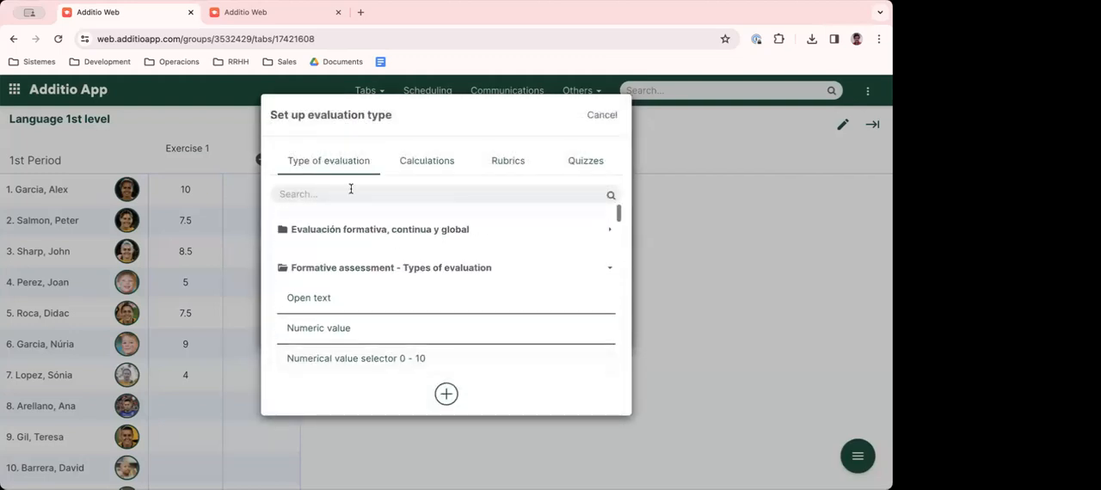
- Assign the WRITING AND READING rubric from the Projects folder to the Presentation column and save the column
left_click(513, 168)
scroll(352, 301, "down", 3)
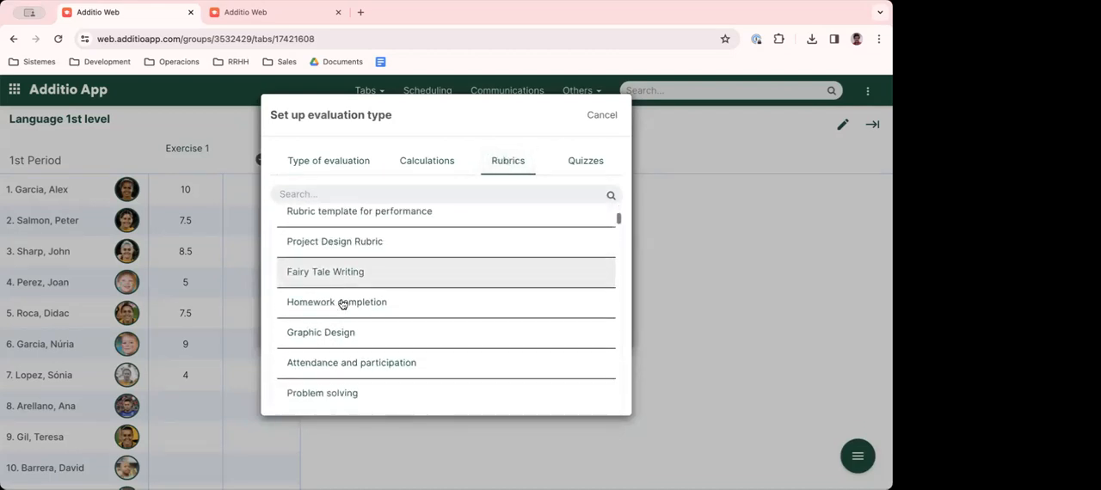
scroll(342, 303, "down", 3)
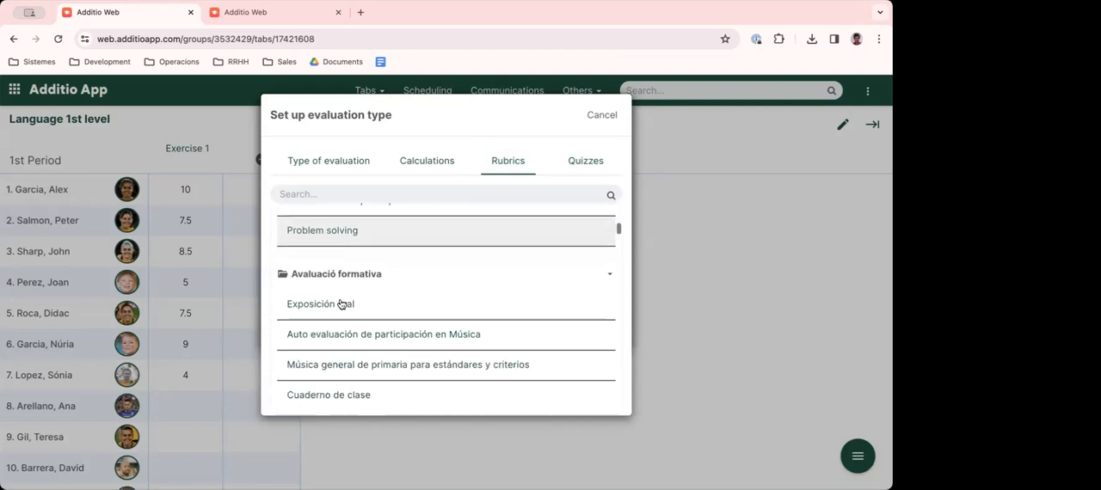
scroll(335, 308, "down", 4)
scroll(335, 308, "down", 5)
scroll(336, 308, "down", 5)
left_click(335, 193)
left_click(356, 258)
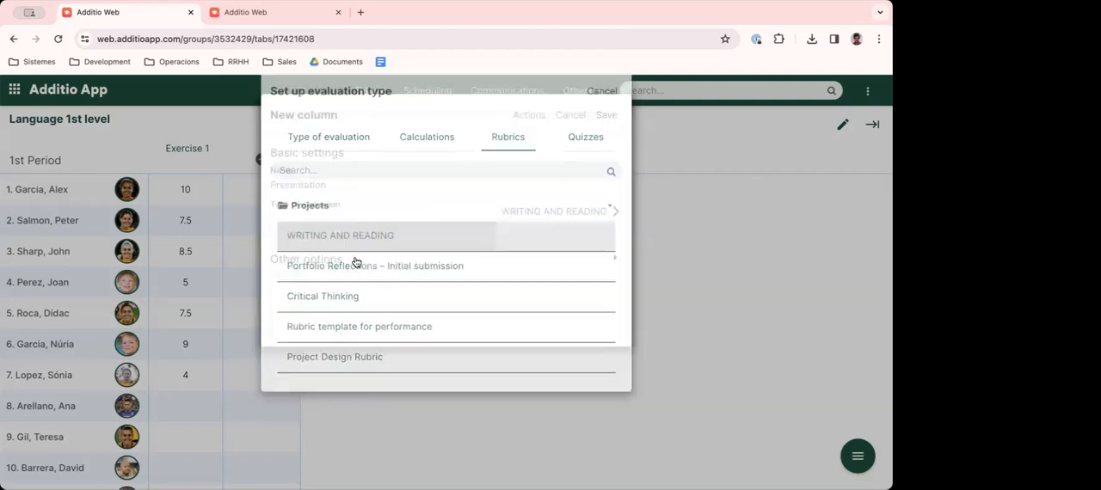
left_click(607, 115)
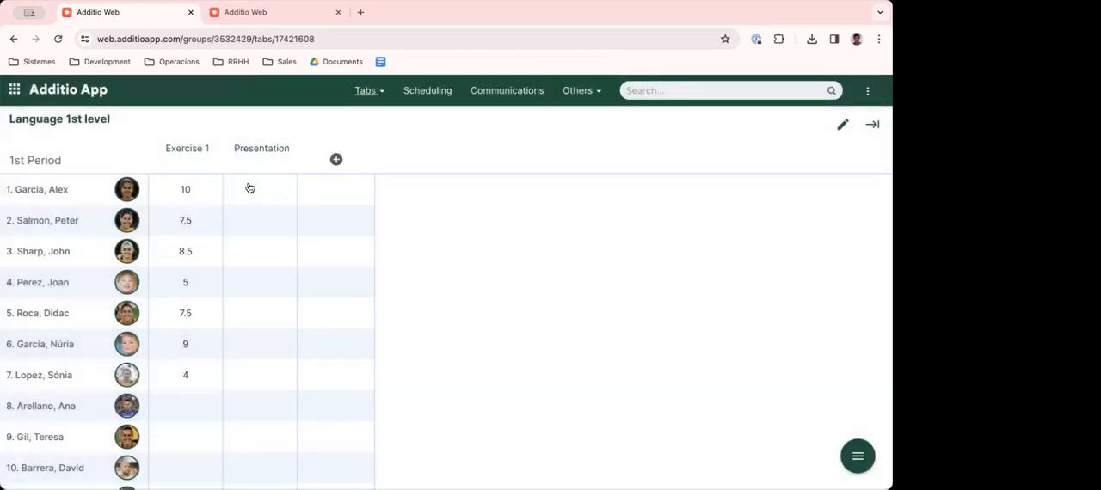
- Grade the first student's Presentation rubric with levels A, A, B, B and C for the five criteria in order, and confirm
left_click(255, 191)
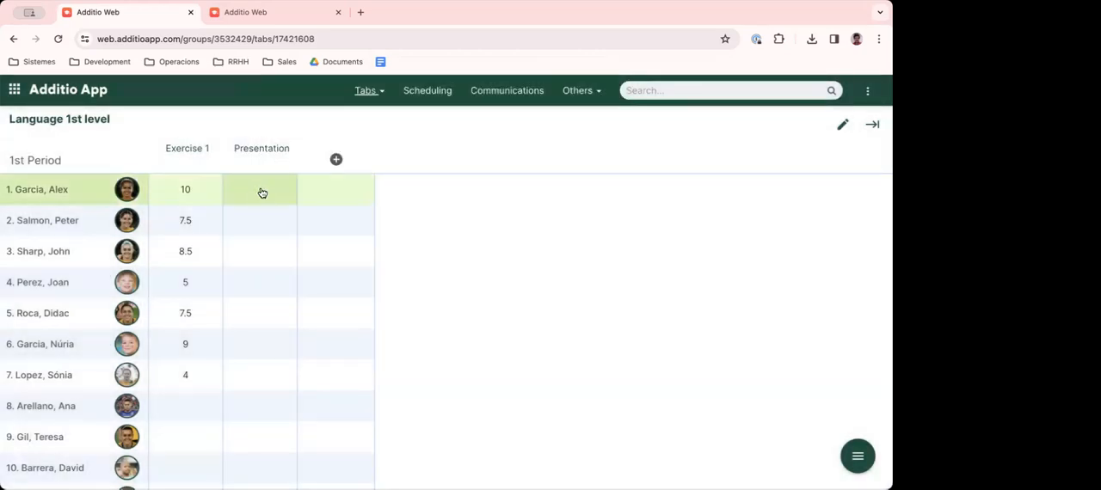
left_click(300, 226)
left_click(302, 287)
left_click(463, 350)
scroll(461, 327, "down", 1)
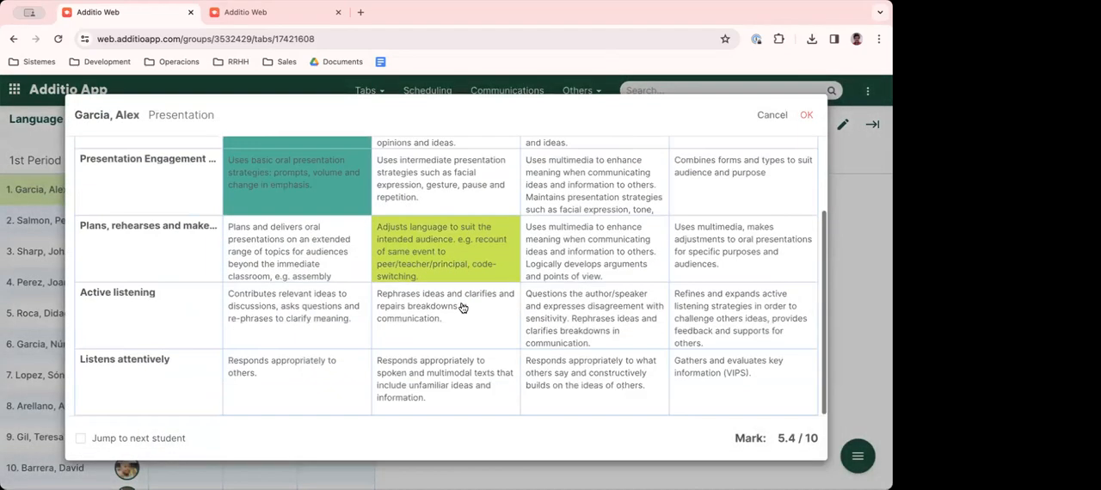
left_click(460, 305)
left_click(588, 382)
left_click(805, 115)
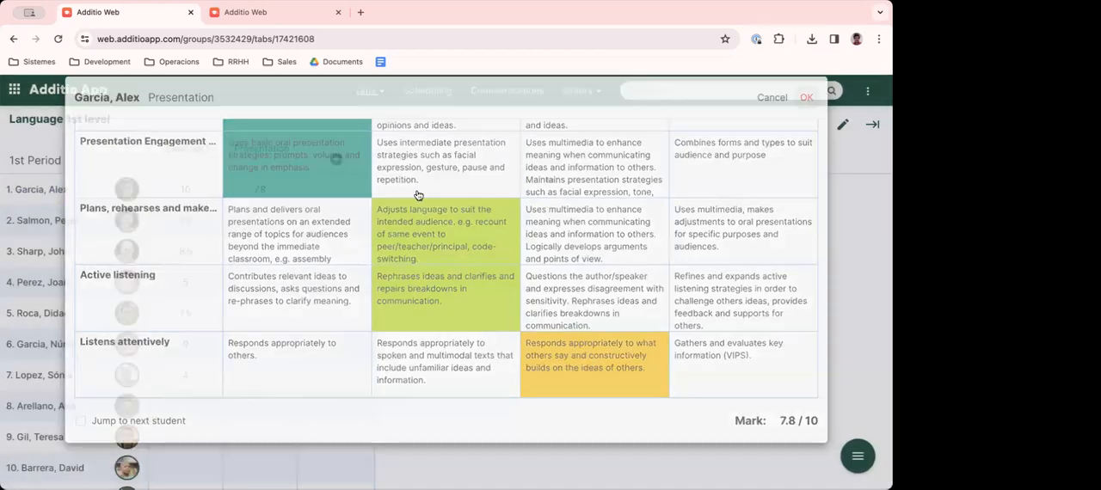
- Grade the second student's Presentation rubric with level B for the first four criteria and A for Listens attentively, and confirm
left_click(279, 227)
left_click(391, 234)
left_click(434, 285)
left_click(443, 348)
left_click(423, 398)
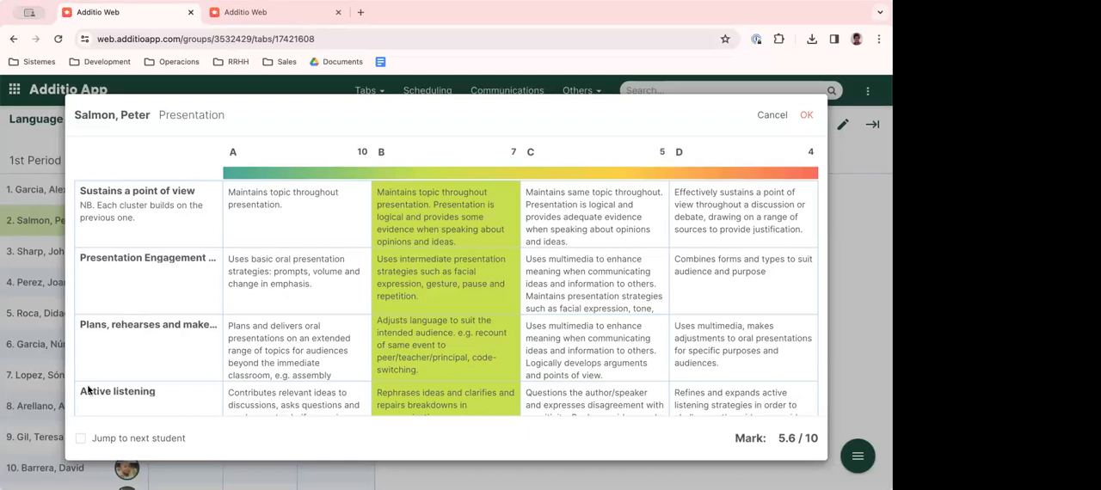
scroll(143, 369, "down", 3)
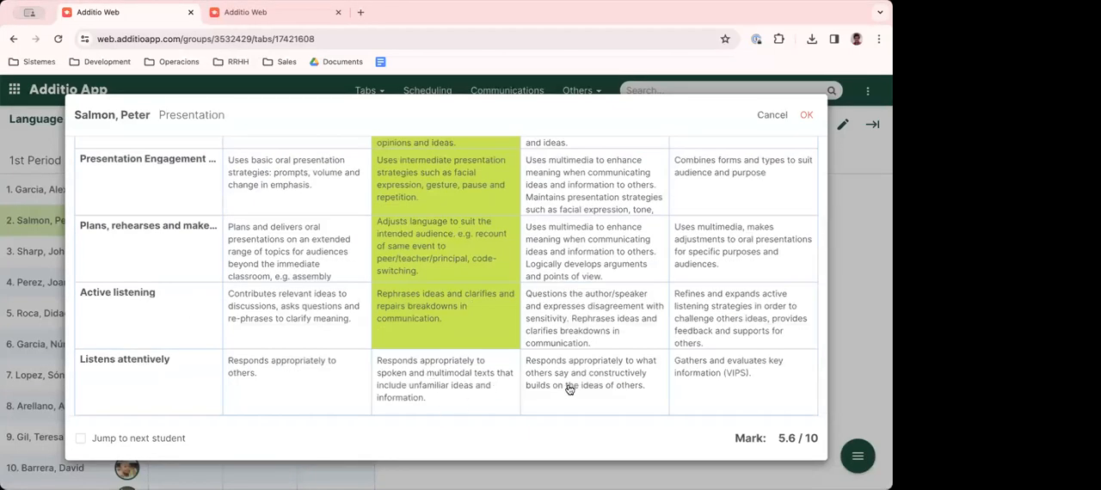
left_click(323, 376)
scroll(698, 232, "up", 3)
left_click(805, 117)
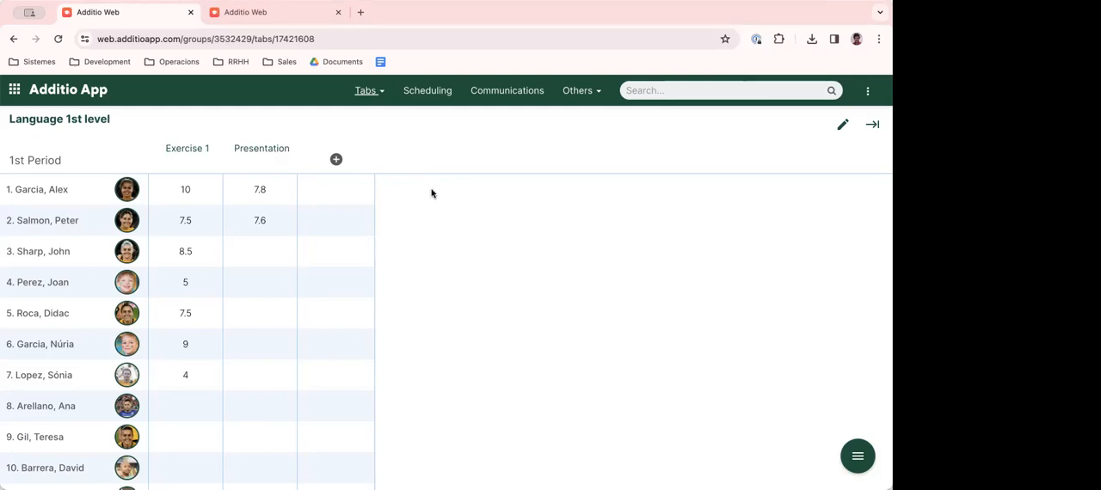
- Add a column named Final grade with the Weighted mean calculation as its evaluation type
left_click(336, 159)
type("Final grade")
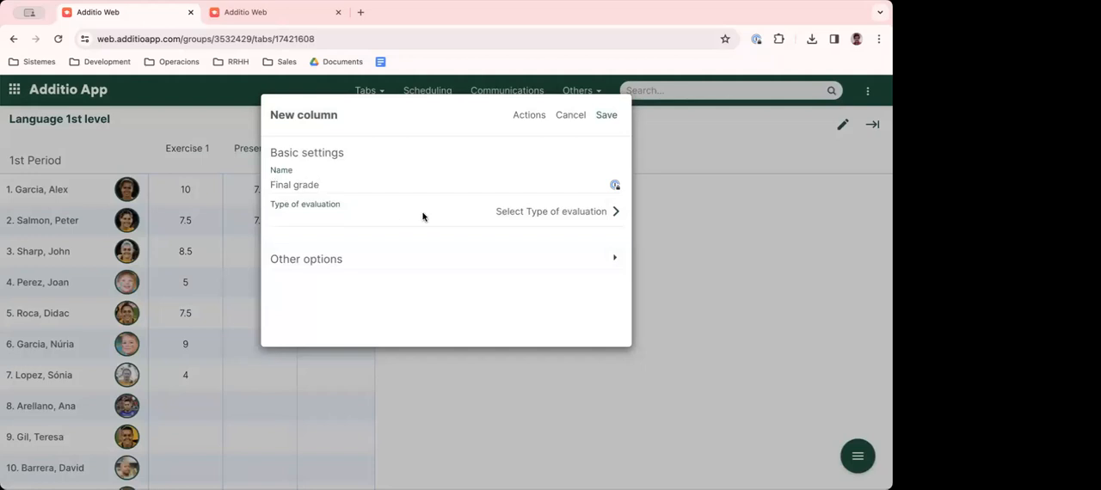
left_click(506, 217)
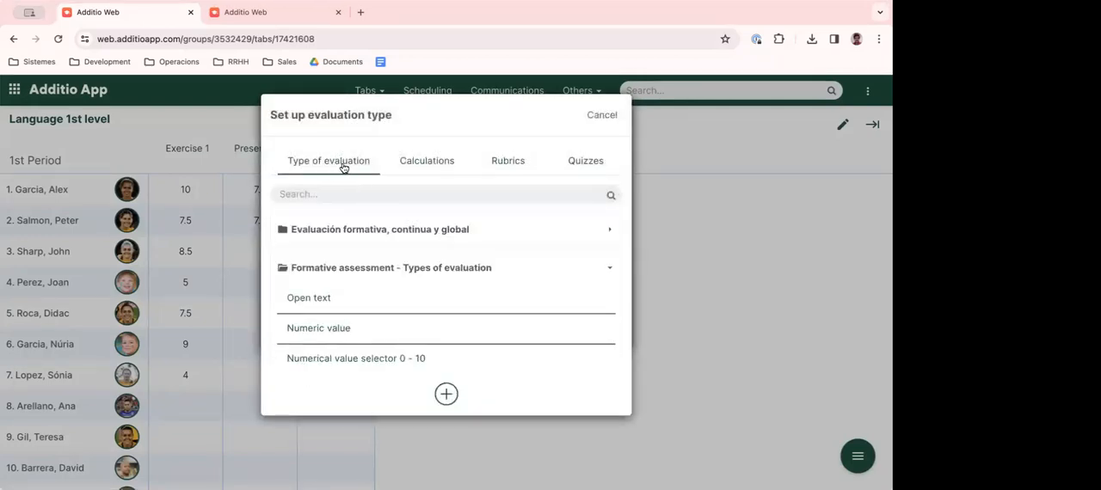
left_click(426, 161)
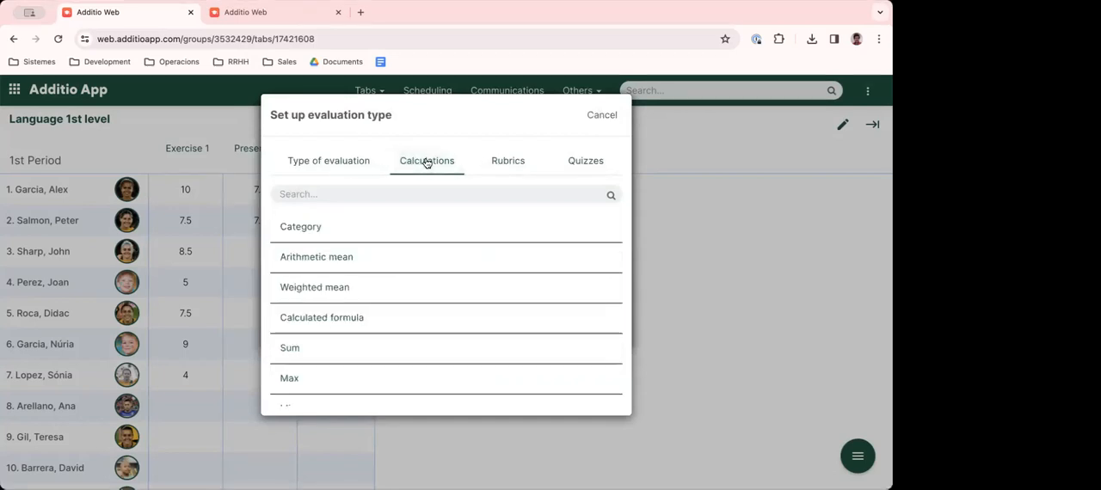
left_click(313, 293)
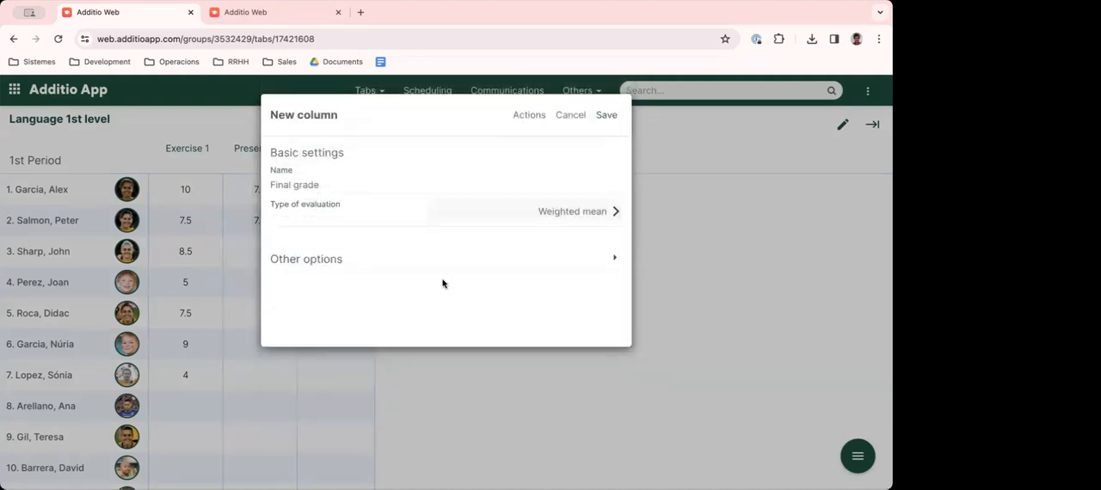
left_click(606, 116)
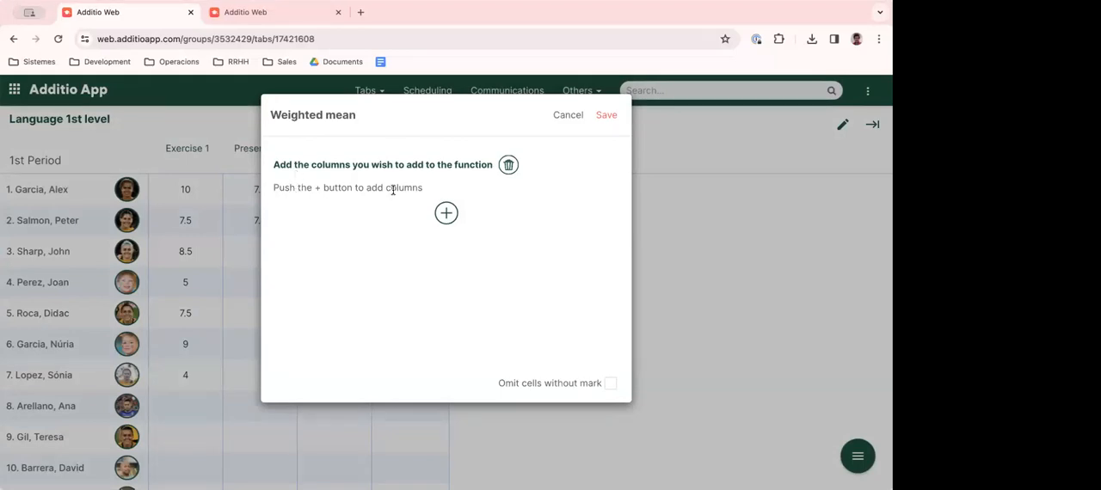
- Add Exercise 1 and Presentation to the weighted mean, weight them 70% and 30%, and save the calculation
left_click(446, 213)
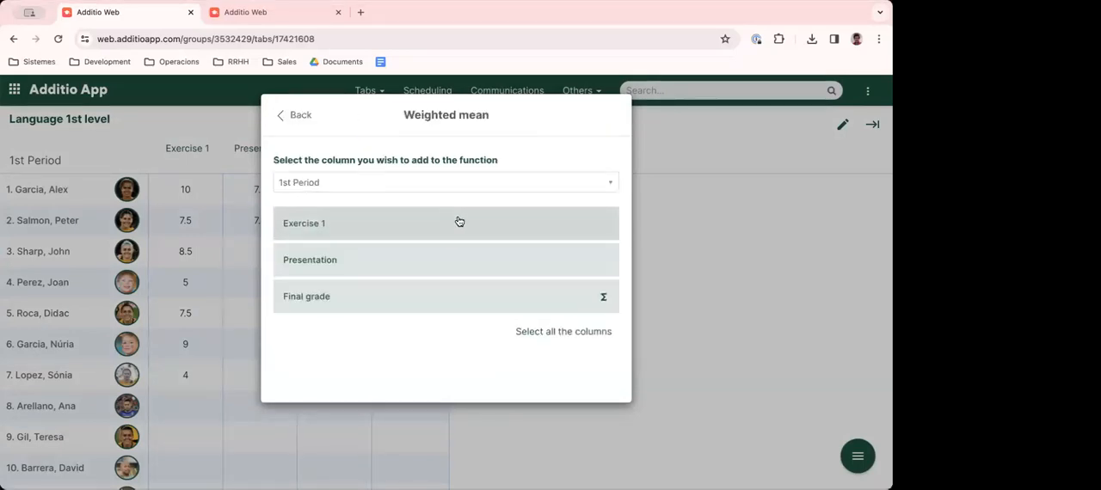
left_click(460, 221)
left_click(445, 267)
left_click(418, 263)
double_click(581, 202)
type("70")
left_click_drag(577, 238, 604, 242)
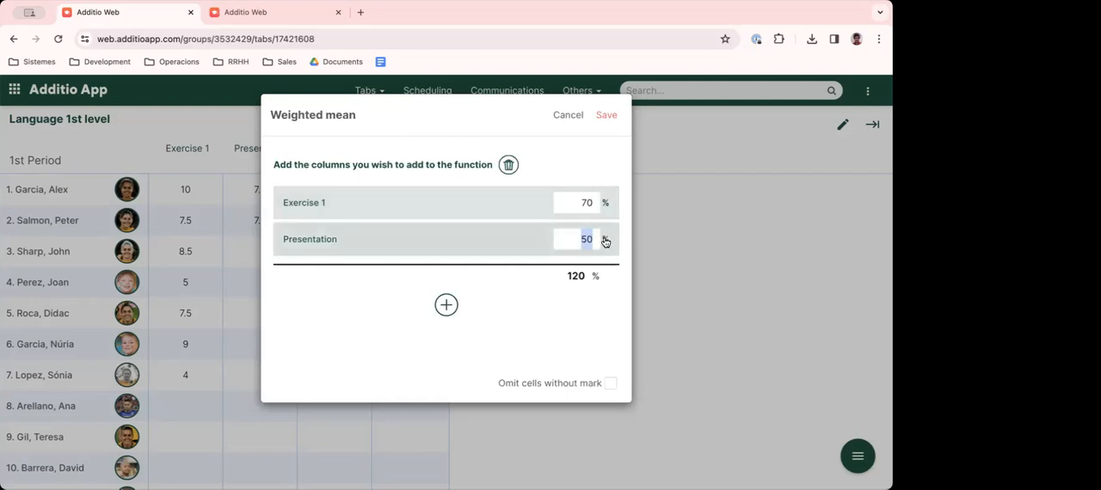
type("30")
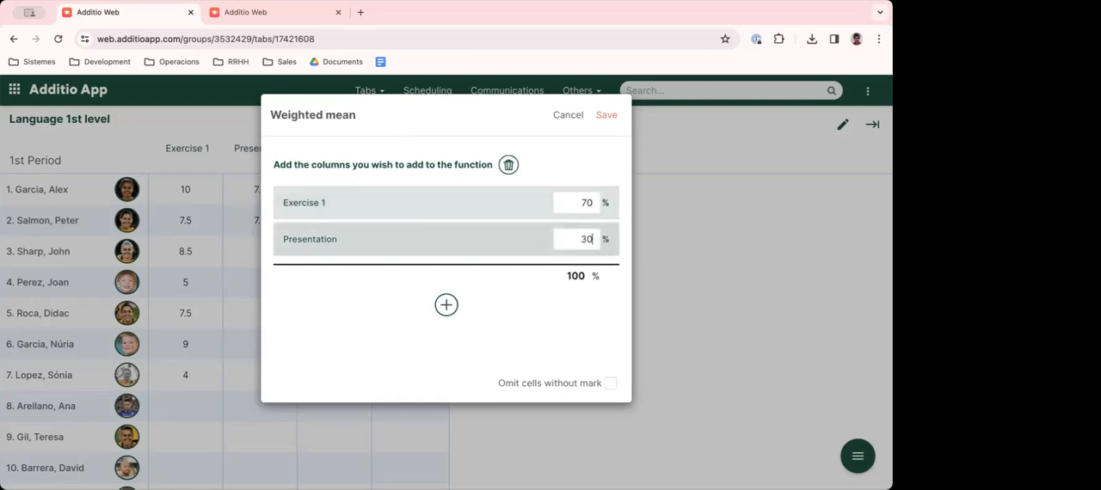
left_click(606, 115)
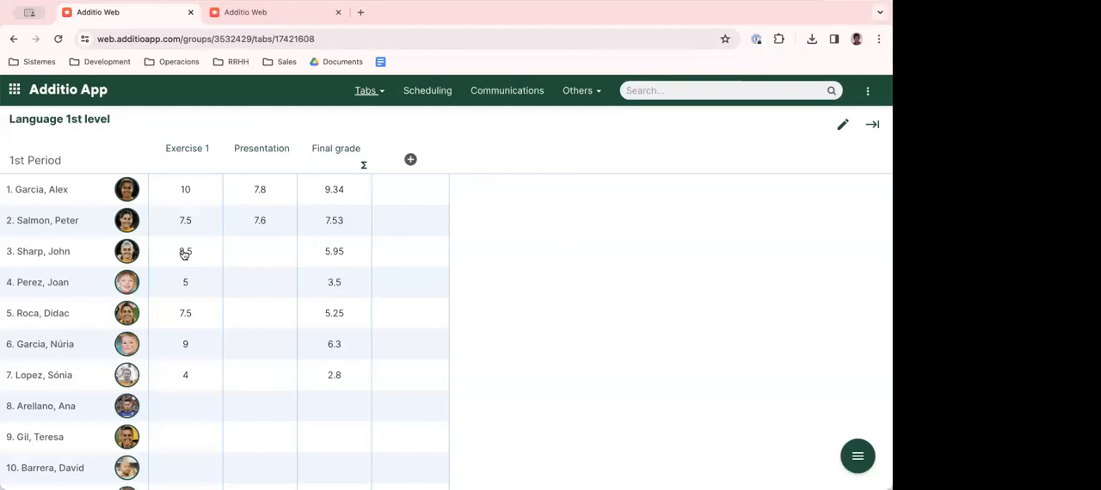
- Change the first student's Presentation rubric to level A for the planning, Active listening and Listens attentively criteria, and confirm
left_click(262, 189)
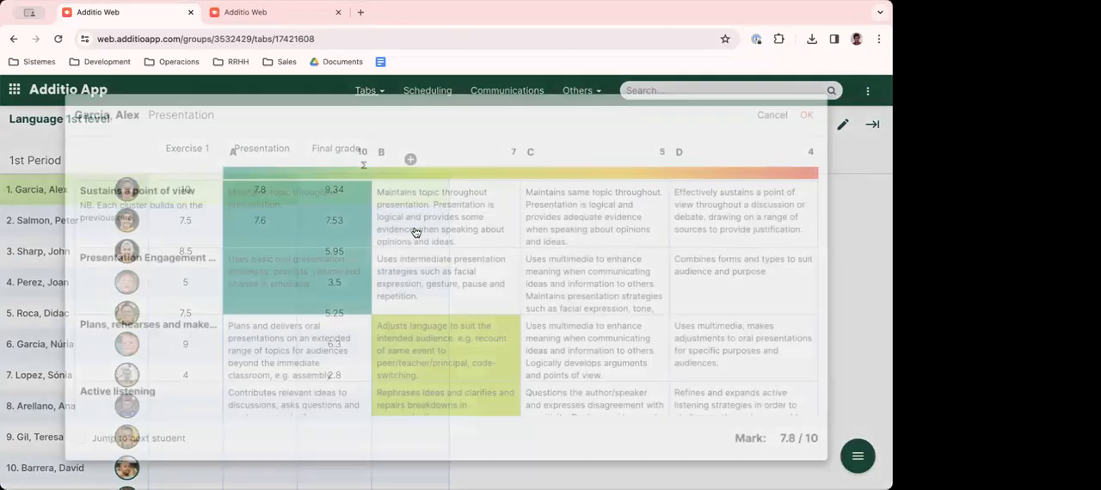
left_click(311, 371)
left_click(300, 393)
scroll(300, 393, "down", 2)
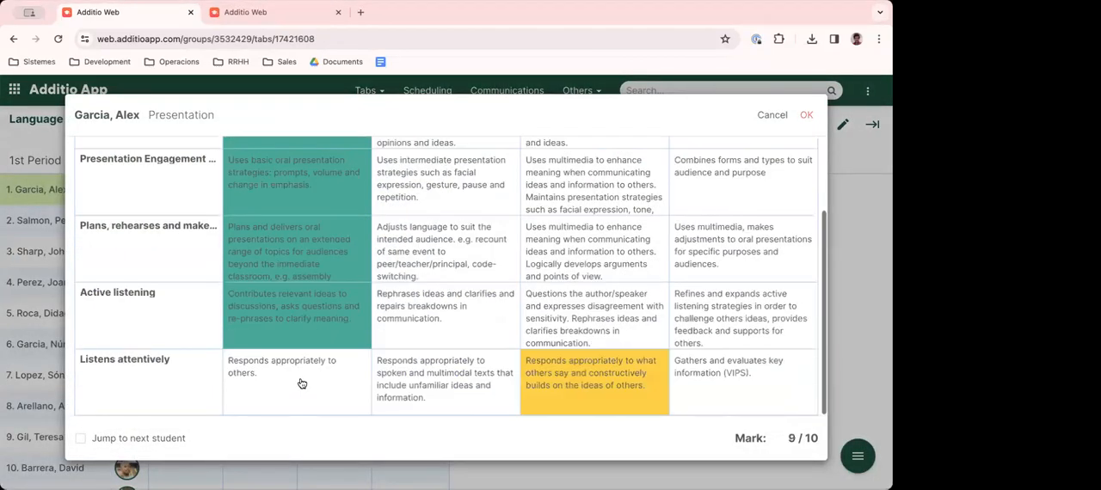
left_click(297, 379)
left_click(807, 114)
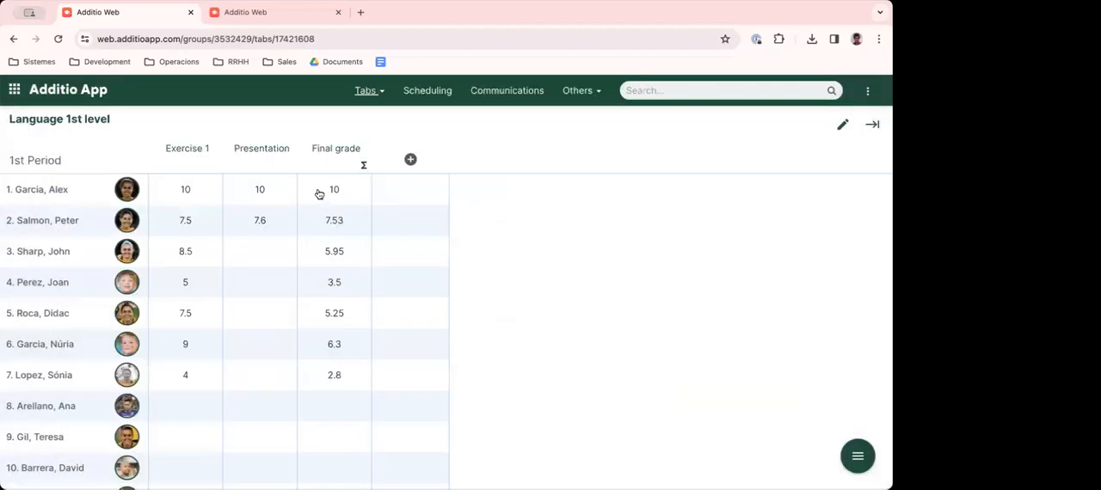
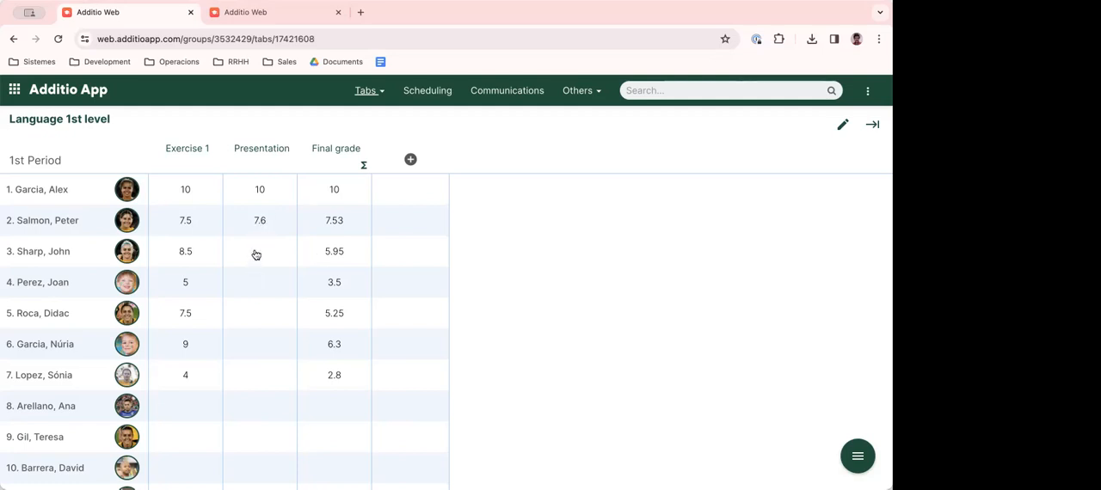
- Set the Final grade's weighted mean to omit cells without mark, and save the calculation
left_click(335, 253)
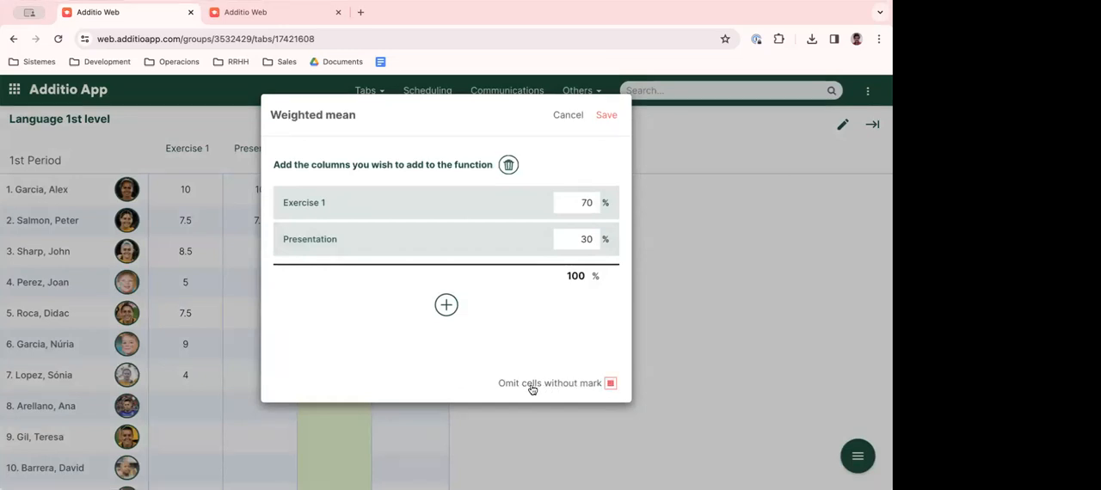
left_click(605, 117)
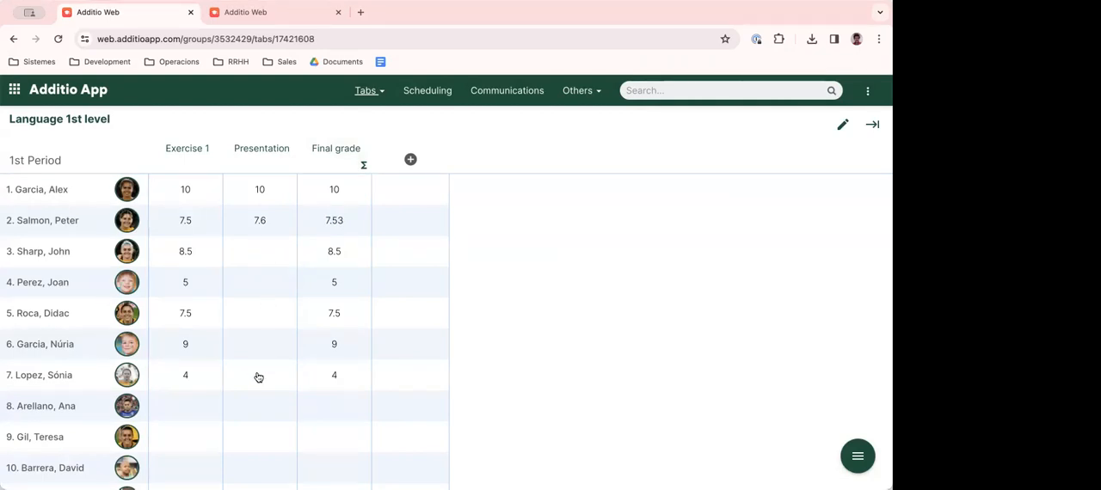
- Enter 7.5 as the eighth student's Exercise 1 grade
left_click(200, 407)
type("7.5")
key("Return")
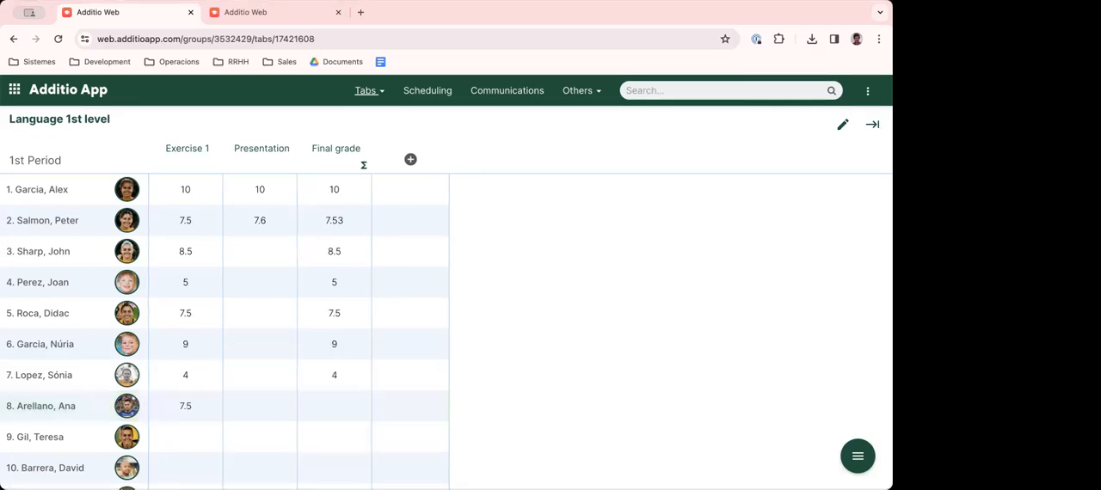
- Grade the eighth student's Presentation rubric with B for Sustains a point of view and Active listening, C for the other criteria, and confirm
left_click(276, 414)
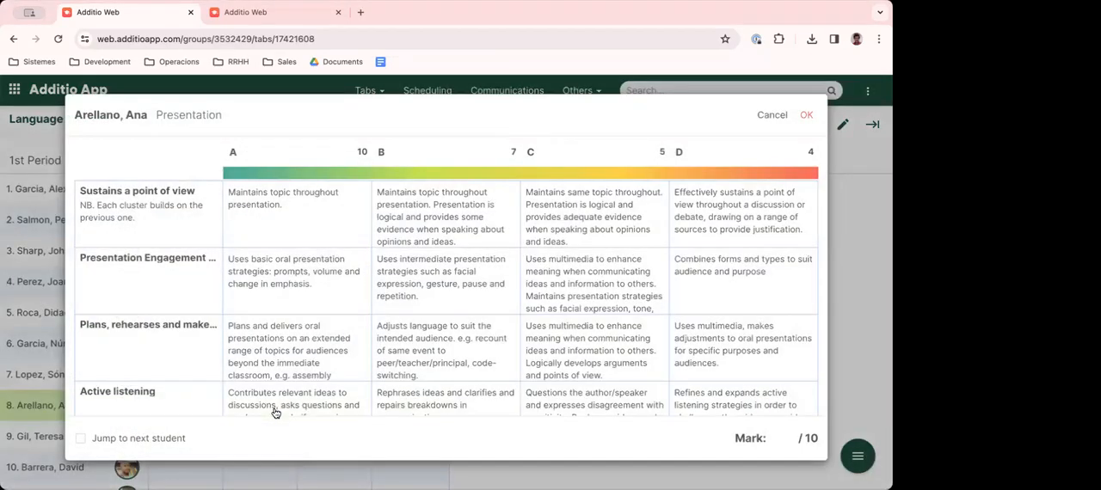
left_click(464, 223)
left_click(601, 310)
left_click(592, 351)
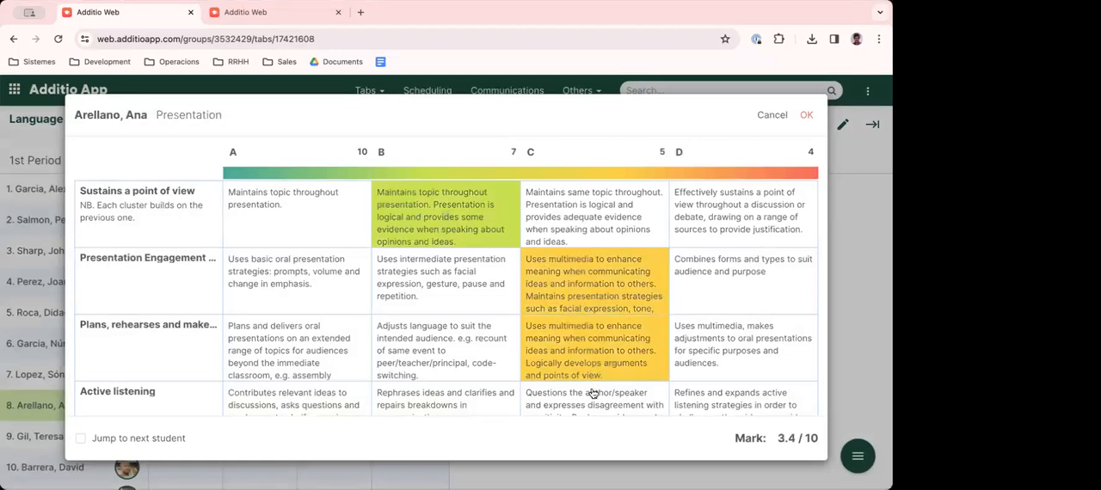
left_click(590, 406)
left_click(443, 392)
scroll(482, 391, "down", 2)
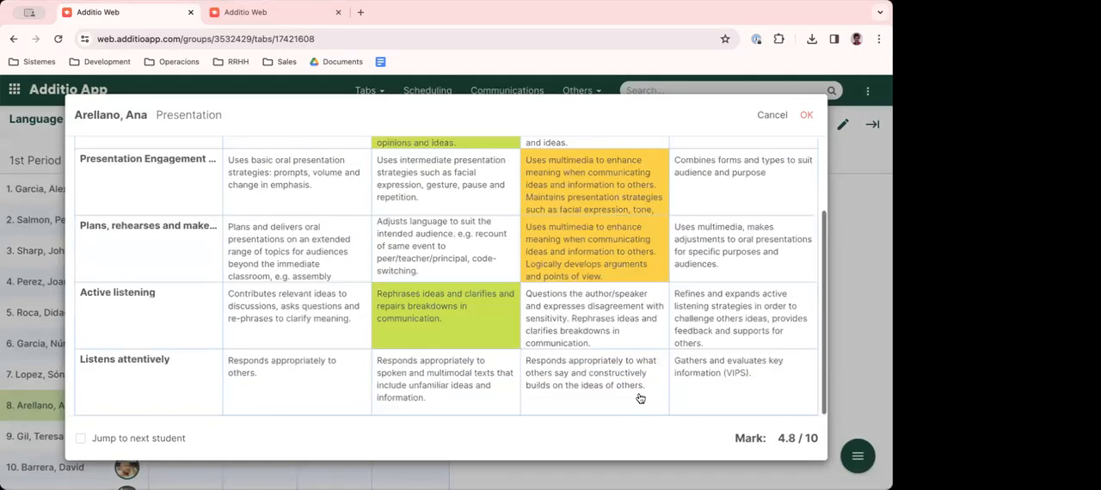
left_click(640, 398)
left_click(808, 114)
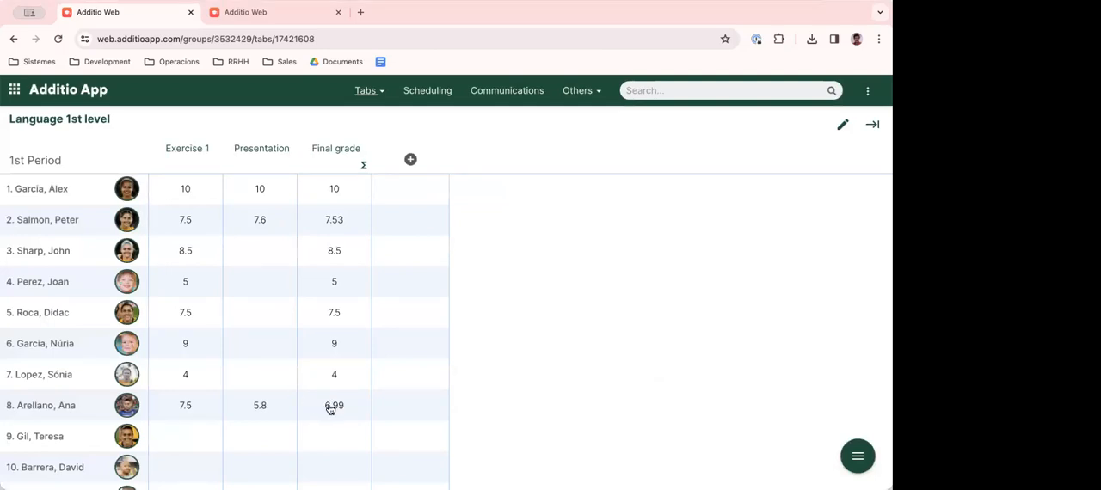
left_click(336, 154)
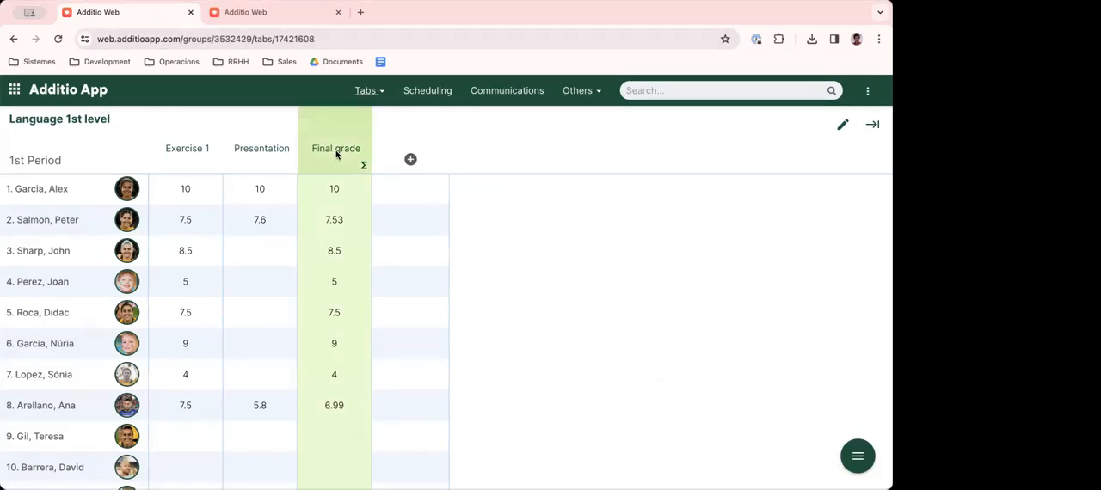
left_click(336, 153)
left_click(570, 115)
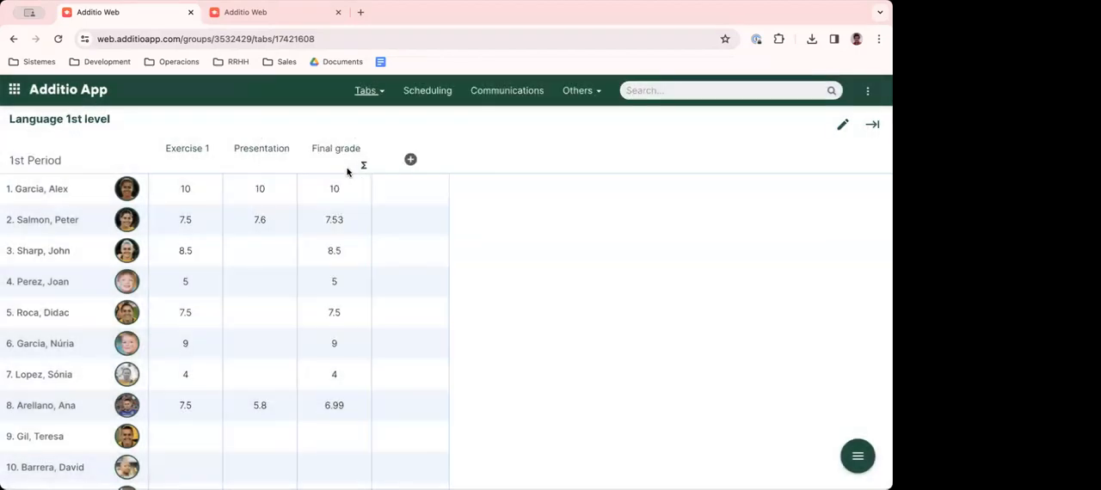
- Set the Final grade column's rounding to Round closest with a 0.5 increment, and save the column
left_click(338, 153)
scroll(358, 204, "down", 2)
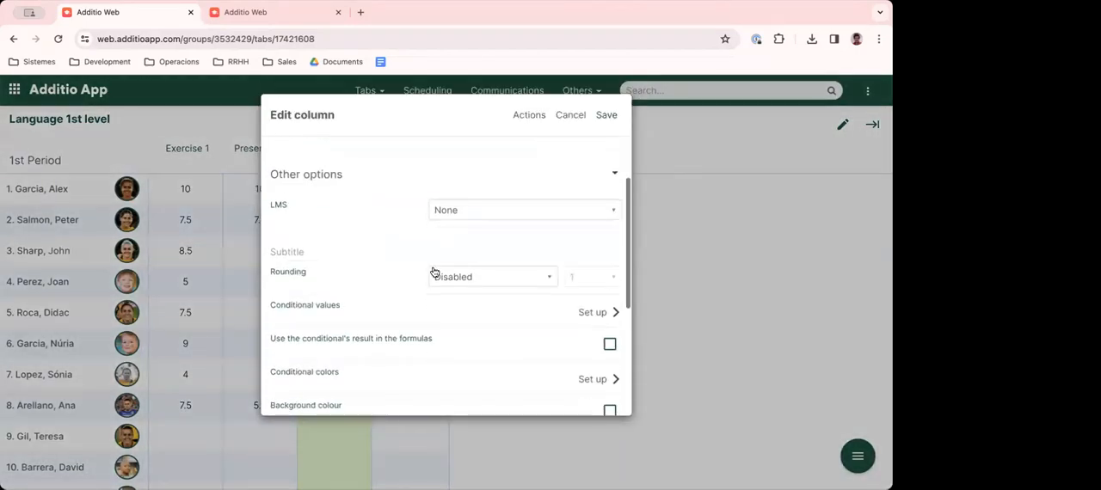
left_click(461, 280)
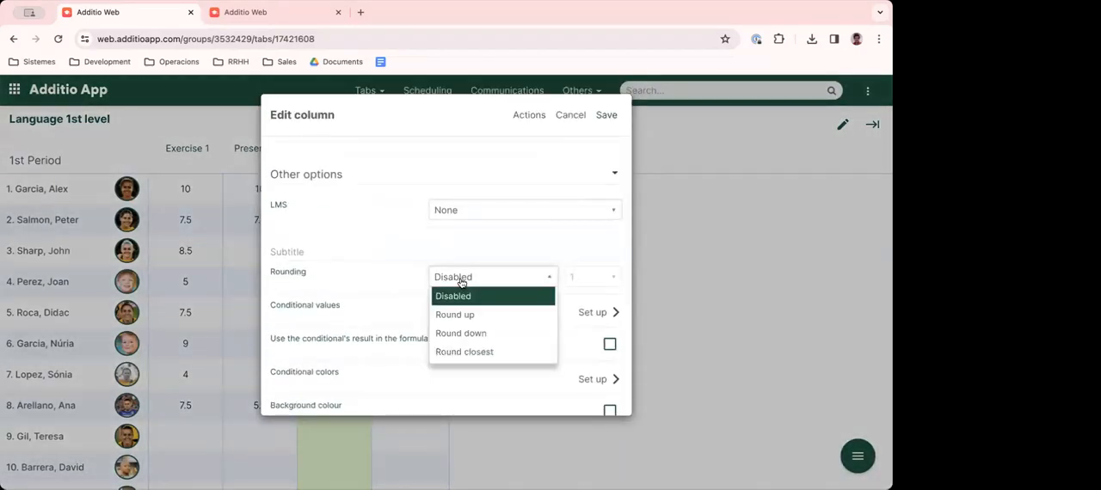
left_click(464, 352)
left_click(589, 279)
left_click(582, 313)
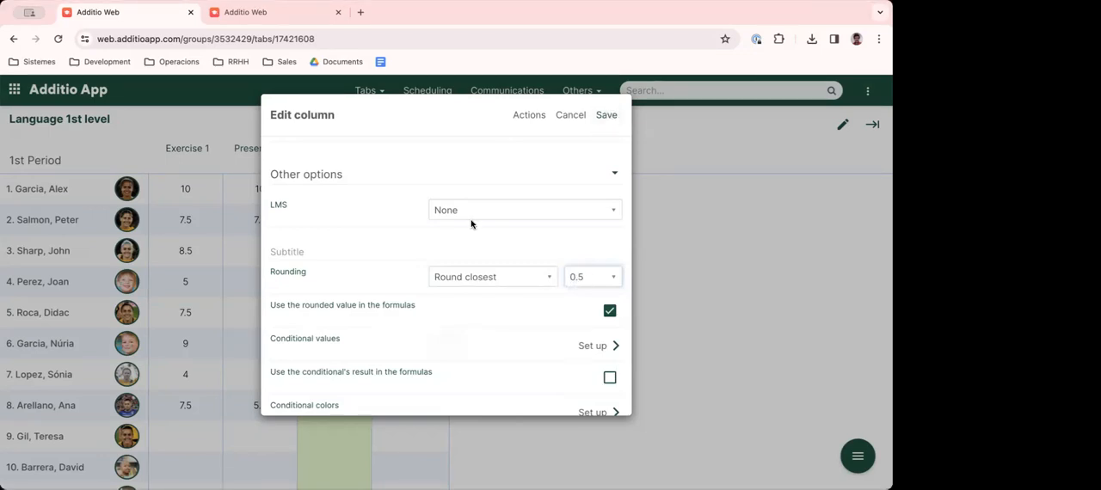
left_click(602, 115)
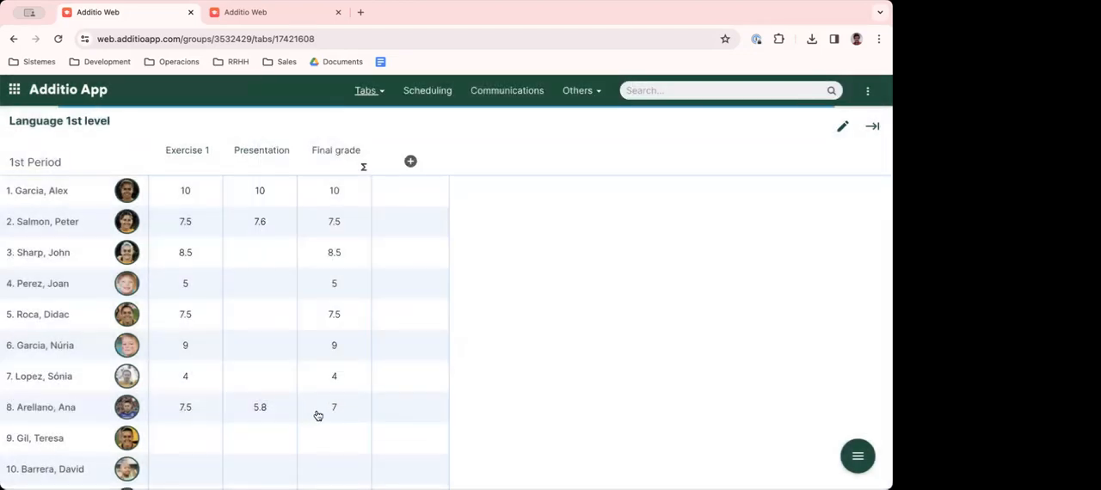
- Reopen the Final grade column's settings and examine its rounding choice and other options
left_click(335, 152)
scroll(479, 258, "down", 2)
left_click(479, 300)
left_click(471, 301)
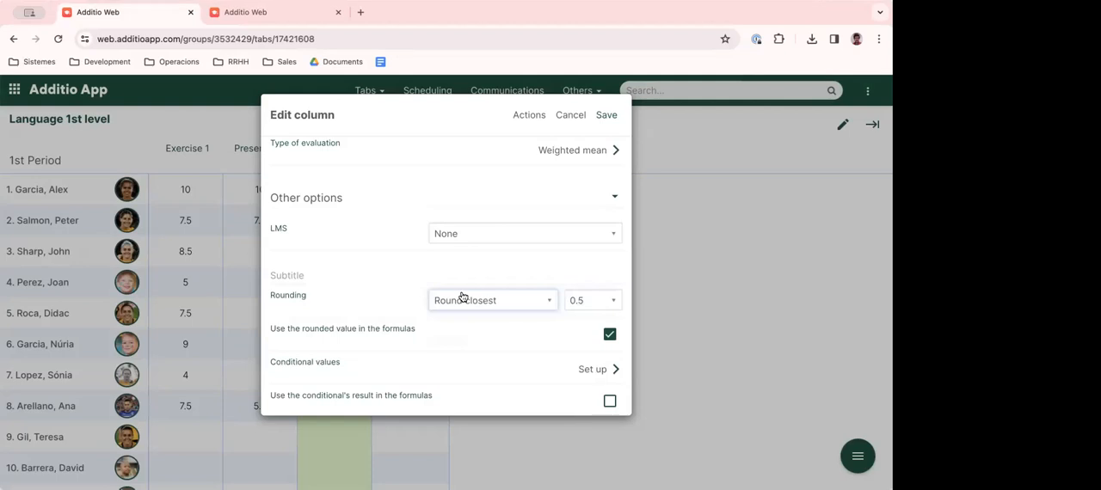
scroll(461, 297, "down", 3)
scroll(463, 297, "up", 4)
scroll(463, 297, "up", 1)
scroll(467, 295, "down", 2)
scroll(486, 297, "down", 2)
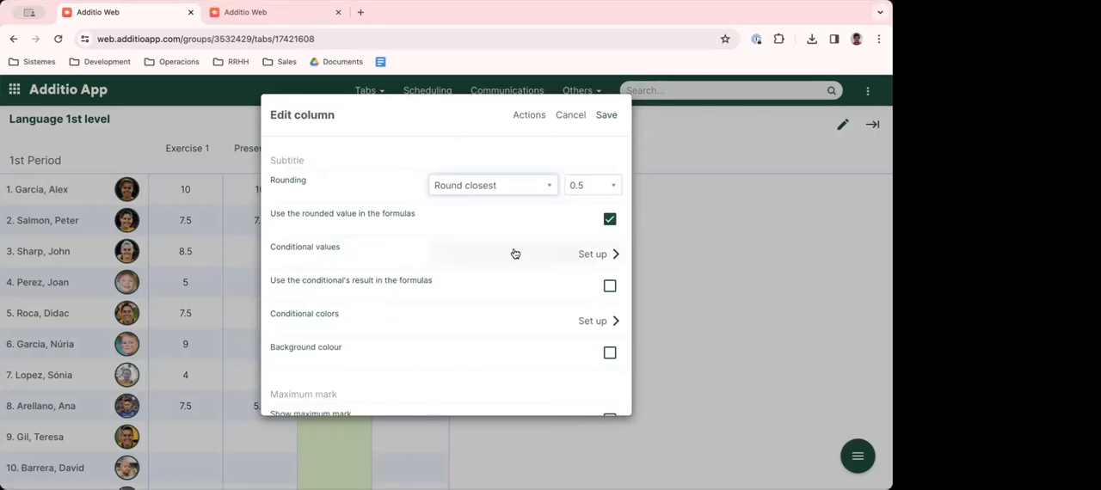
- Examine the Final grade column's conditional value types and its conditional color settings
left_click(584, 256)
left_click(539, 166)
left_click(550, 197)
left_click(554, 164)
left_click(553, 164)
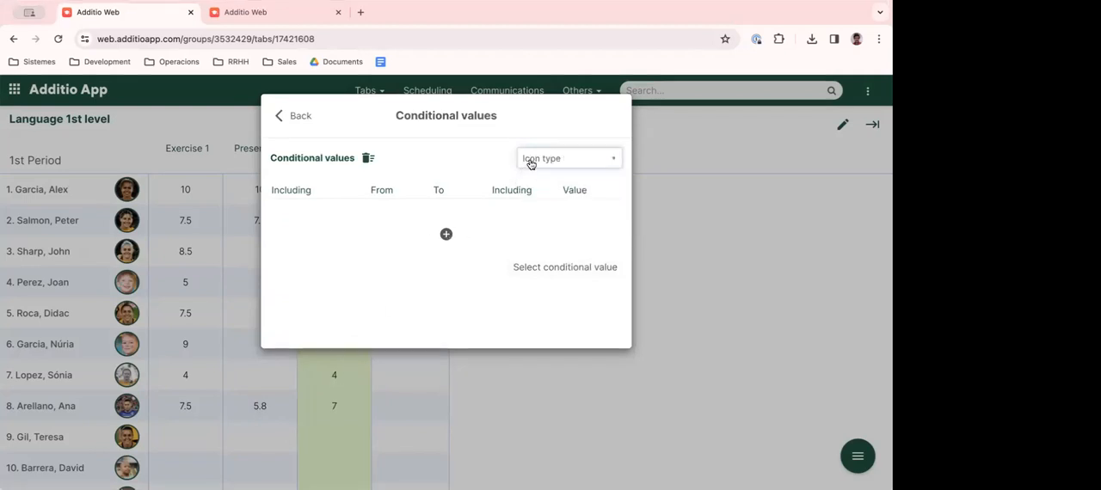
left_click(305, 116)
scroll(516, 357, "down", 3)
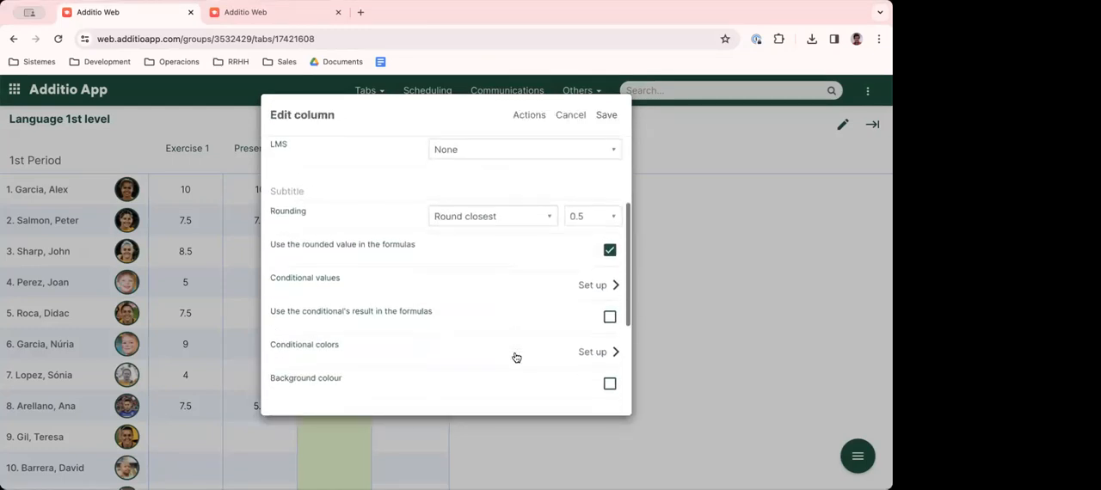
left_click(593, 354)
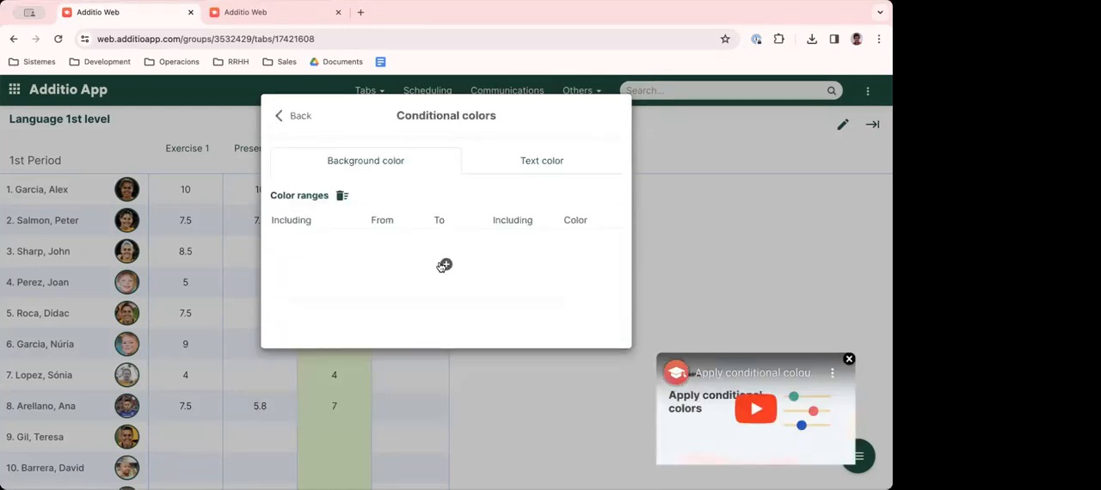
left_click(298, 117)
scroll(499, 331, "down", 3)
- Add two icon-type conditional value ranges to Final grade, and assign the red cards icon to the first, from 0 to 5
left_click(614, 315)
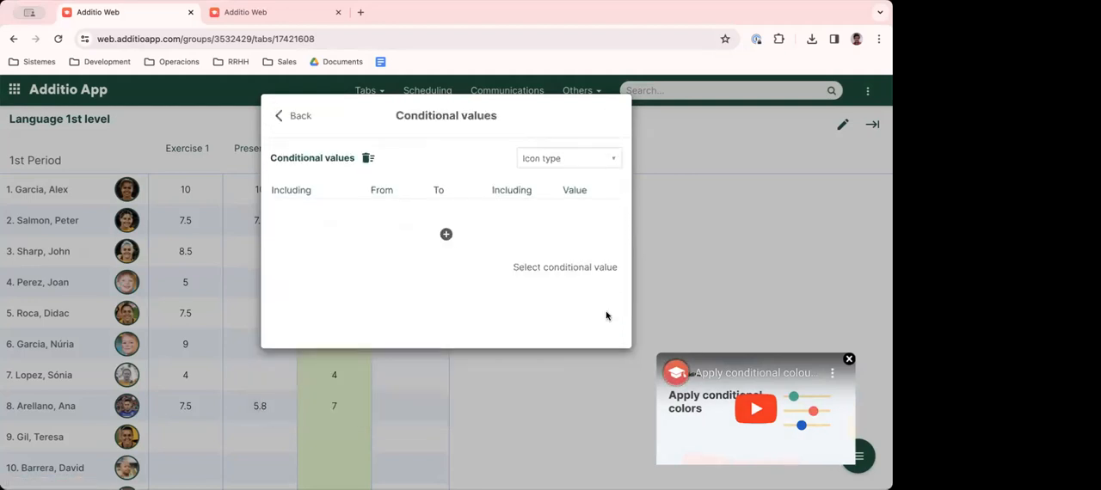
left_click(559, 159)
left_click(535, 196)
left_click(445, 234)
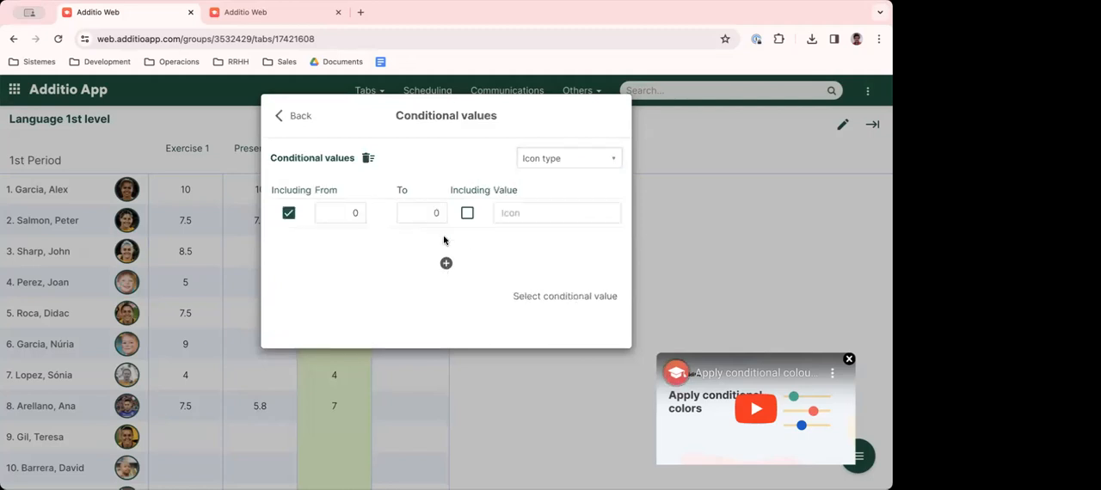
left_click(445, 263)
left_click_drag(404, 214, 445, 214)
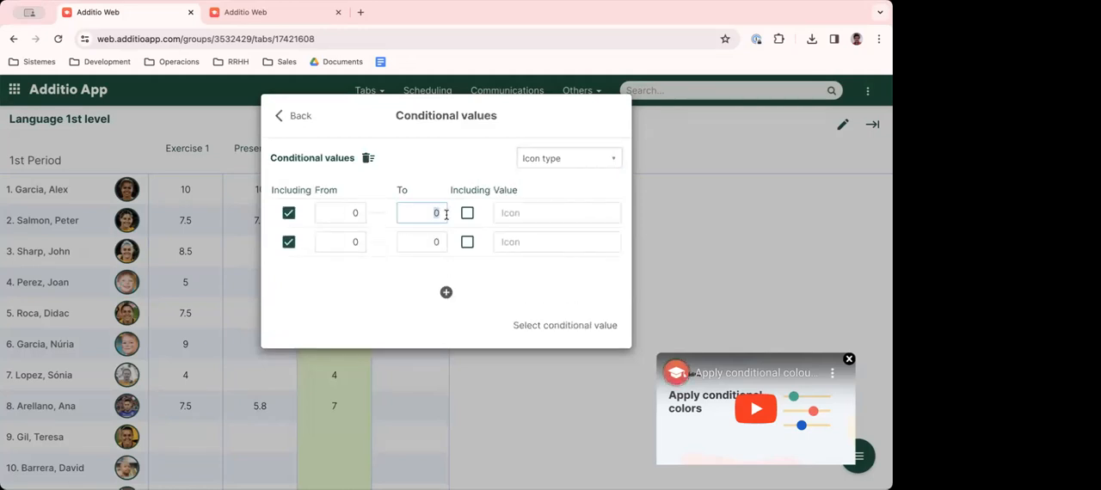
type("5")
left_click(536, 220)
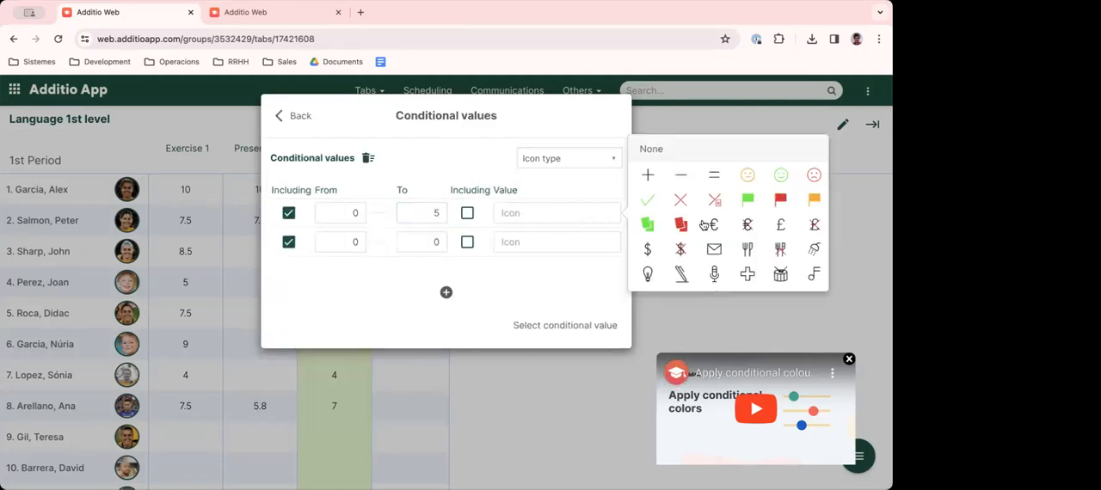
left_click(682, 224)
- Assign the green cards icon to the second conditional range, from 5 to 10 with 10 included, and save the column
left_click(597, 248)
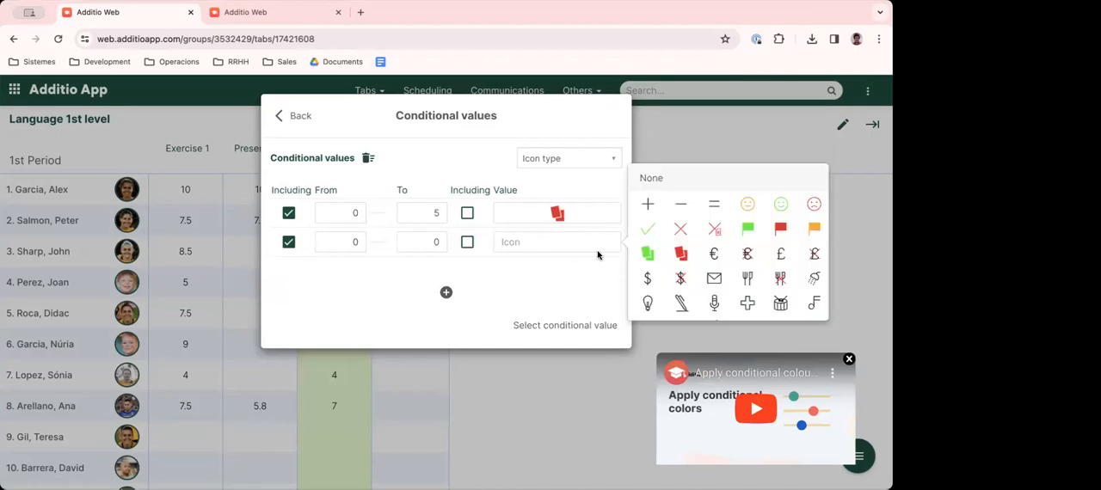
left_click(648, 253)
left_click_drag(351, 241, 434, 241)
type("510")
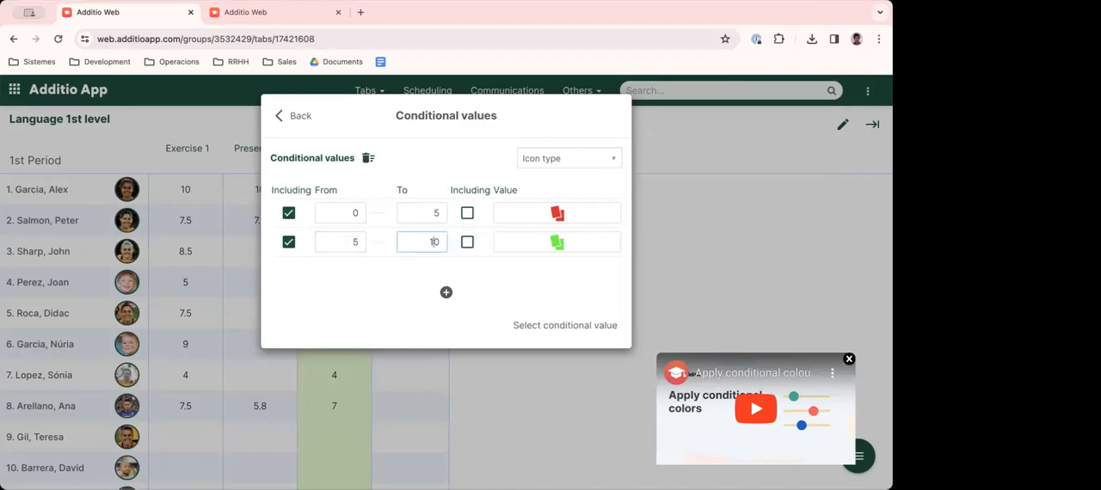
left_click(467, 245)
left_click(300, 117)
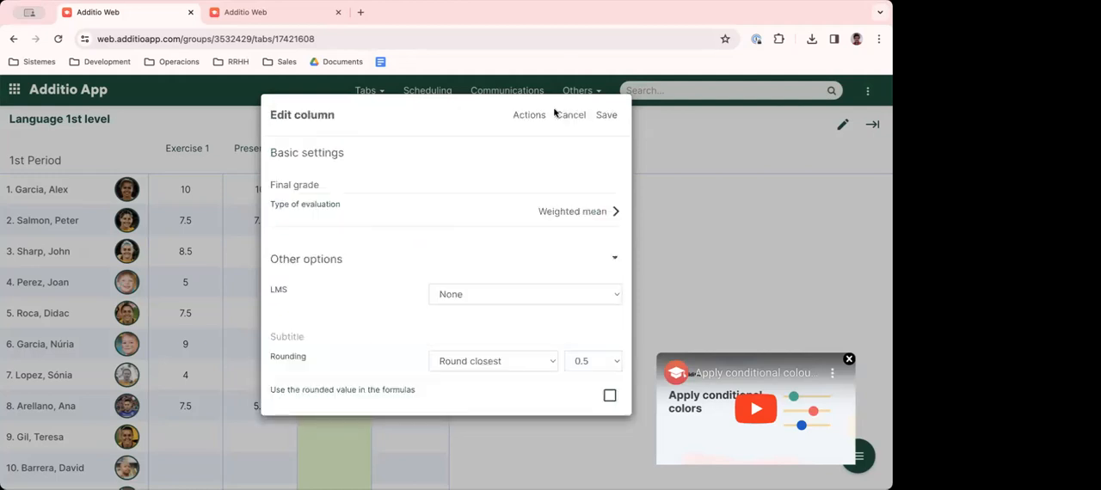
left_click(605, 115)
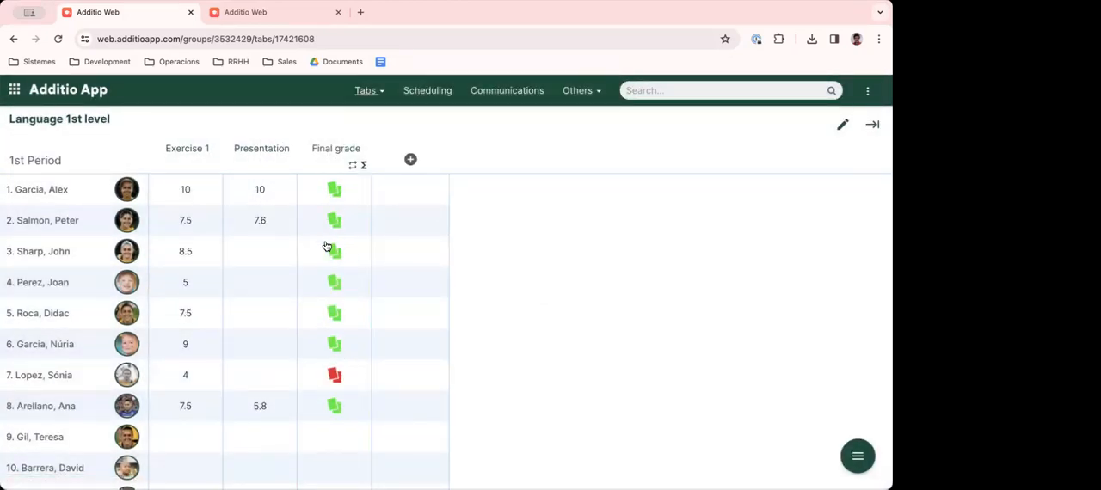
- Add a conditional background color range from 0 to 5 in light red to the Final grade column
left_click(330, 152)
scroll(484, 329, "down", 5)
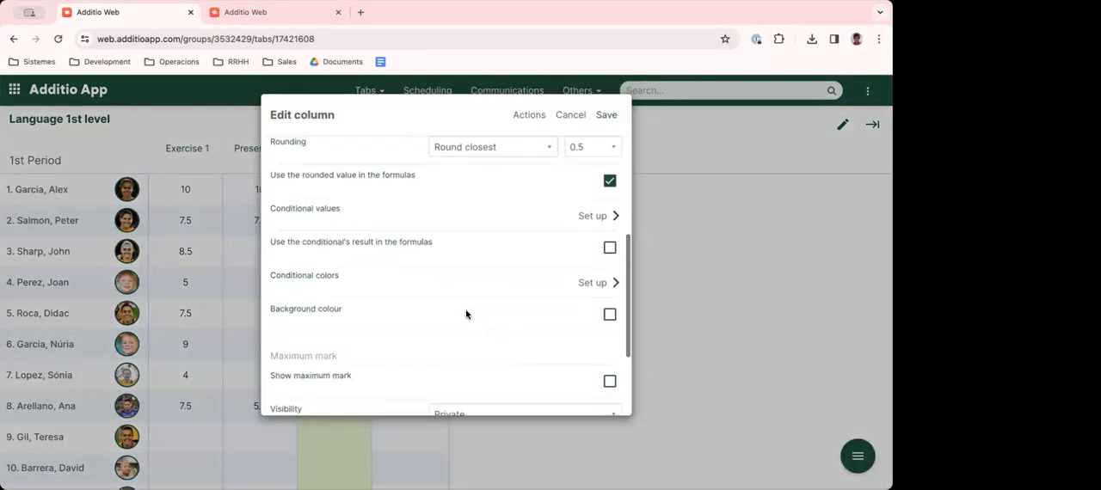
left_click(591, 282)
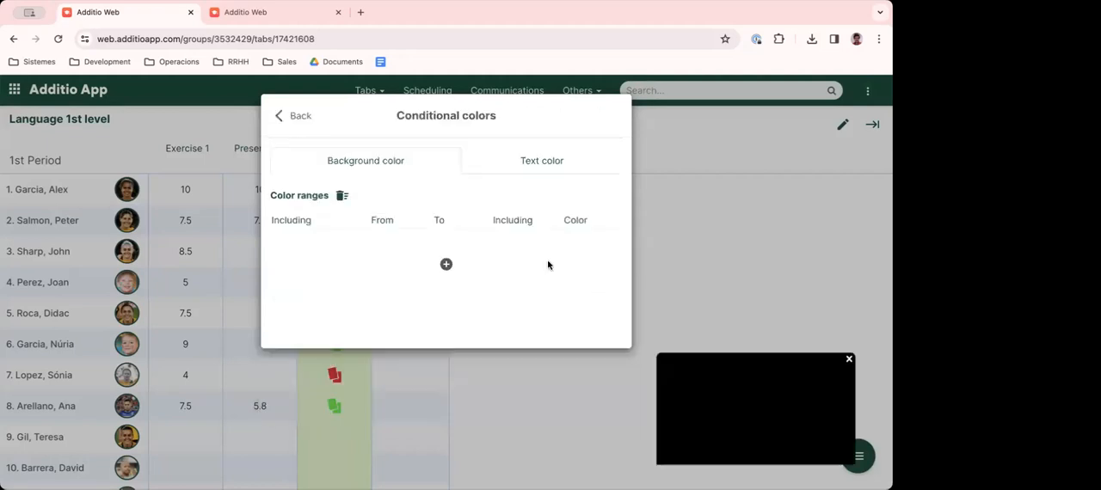
left_click(433, 244)
type("5")
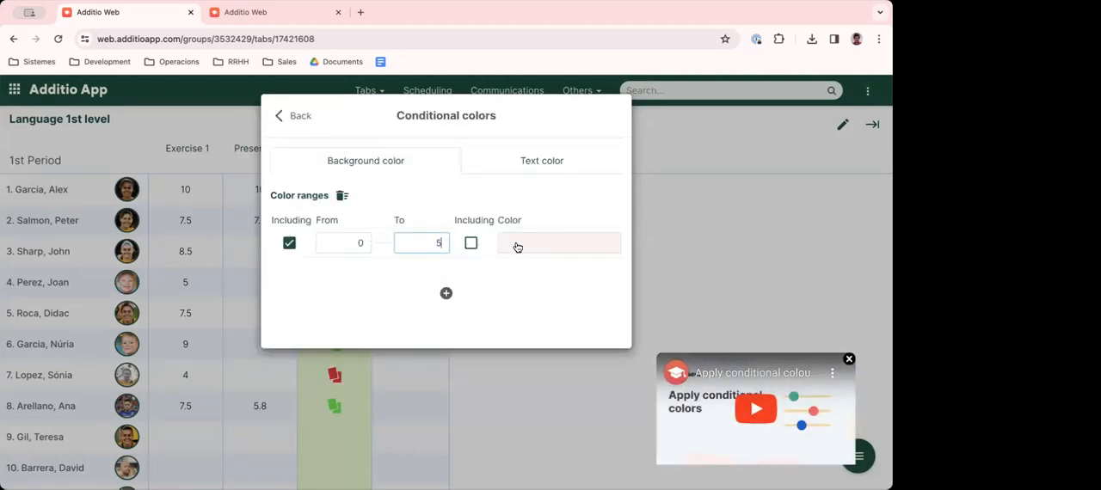
- Add a second background color range from 5 to 10, including 10, in pale green, and save the column
left_click(446, 293)
left_click(359, 272)
type("5")
left_click(430, 272)
type("10")
left_click(470, 272)
left_click(532, 277)
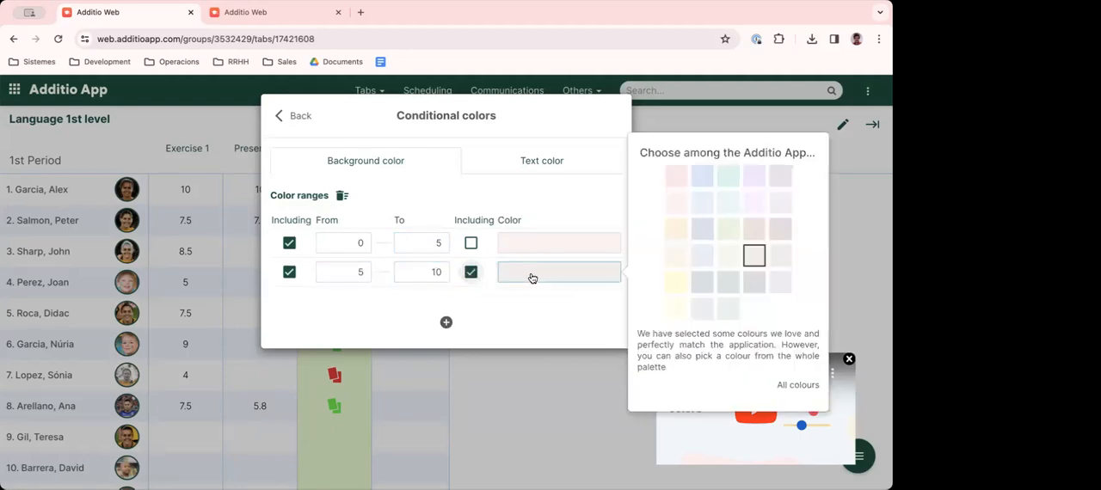
left_click(727, 255)
left_click(297, 115)
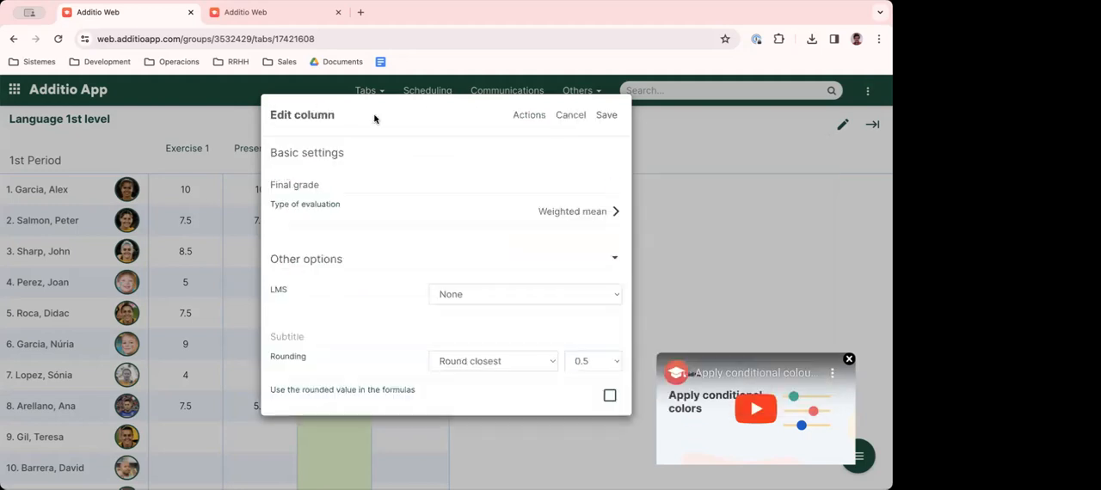
left_click(606, 116)
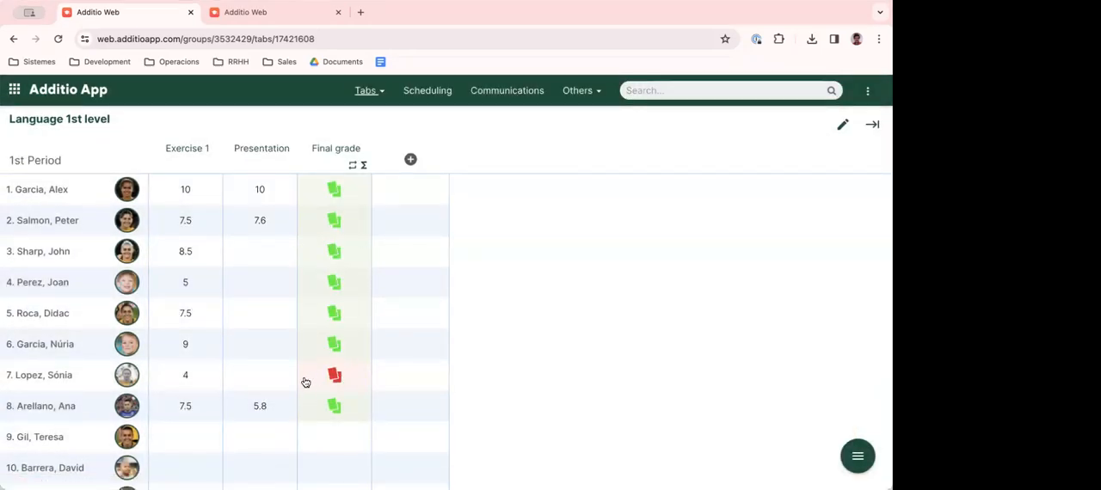
- Switch the group to its 2nd Period tab
left_click(258, 253)
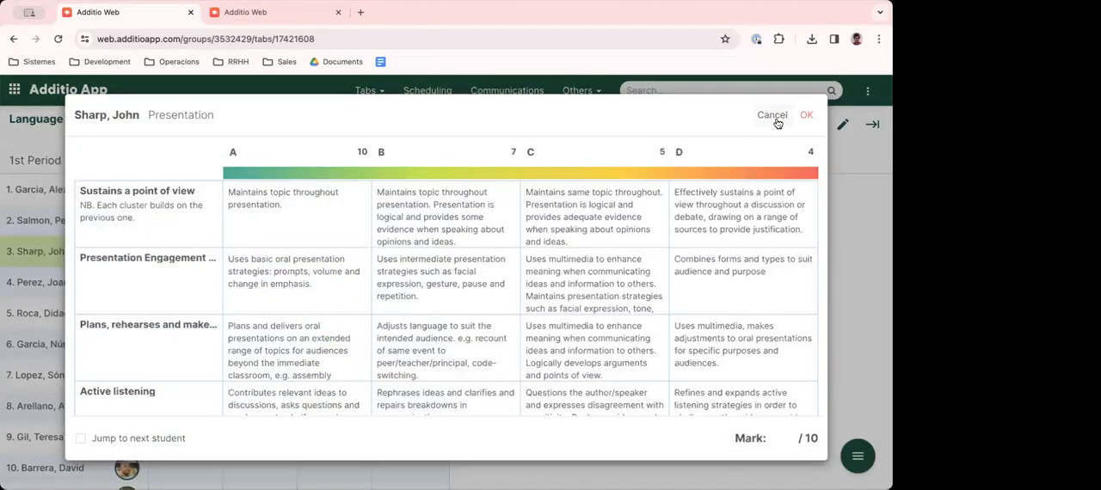
left_click(773, 115)
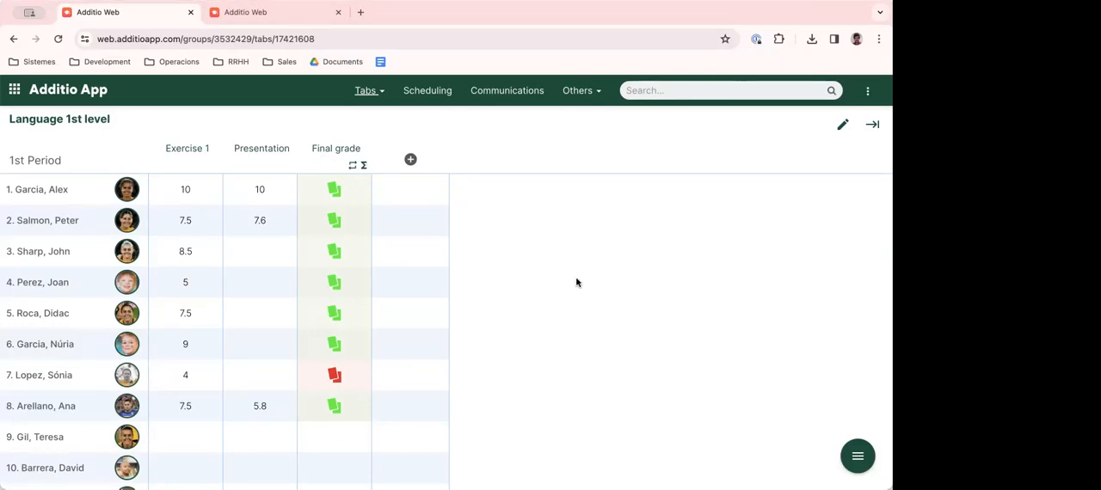
left_click(369, 91)
left_click(306, 152)
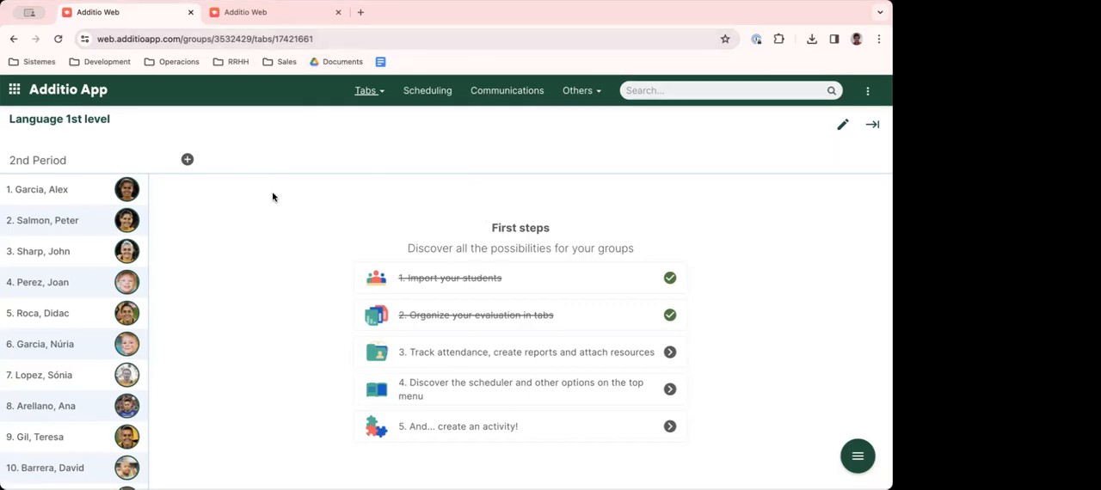
- View the group's 1st Period tab and return to the 2nd Period tab
left_click(382, 92)
left_click(308, 127)
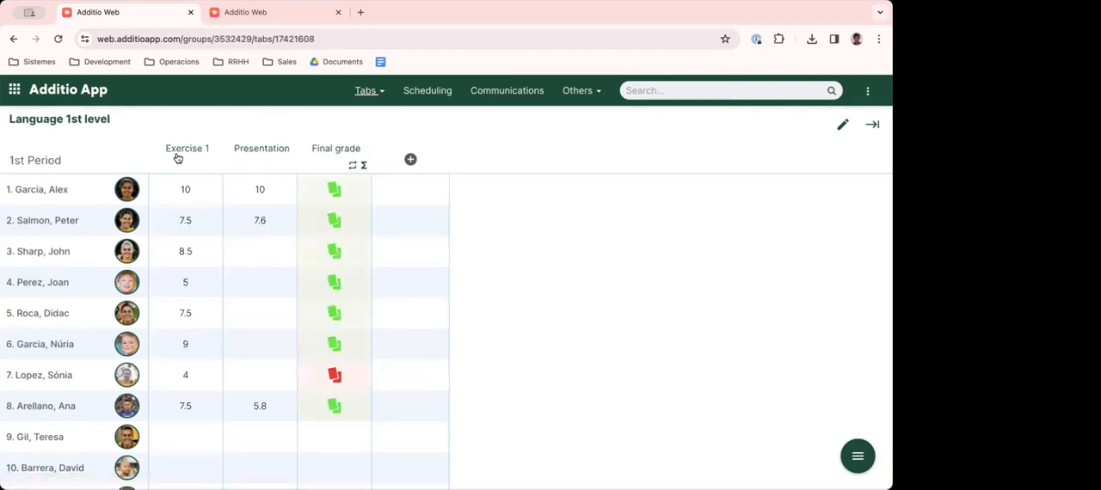
left_click(365, 91)
left_click(326, 156)
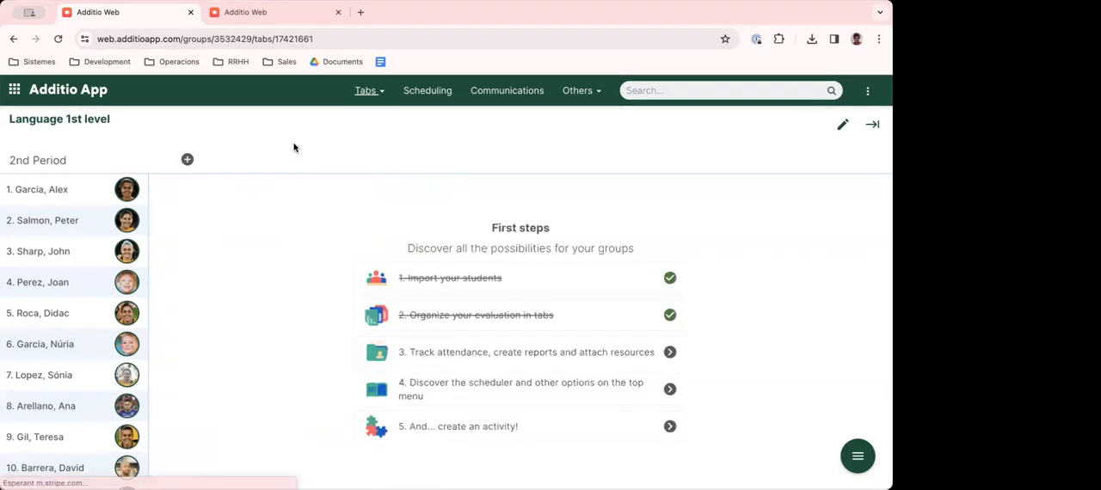
- Add a column named Activities to the 2nd Period tab, using the Category calculation, and save it
left_click(188, 159)
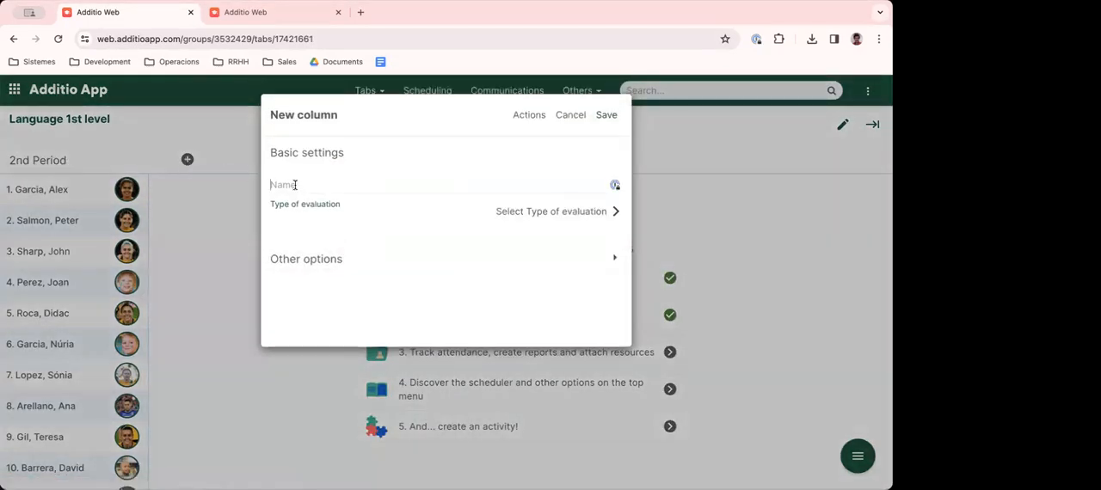
type("Activities")
left_click(550, 211)
left_click(438, 160)
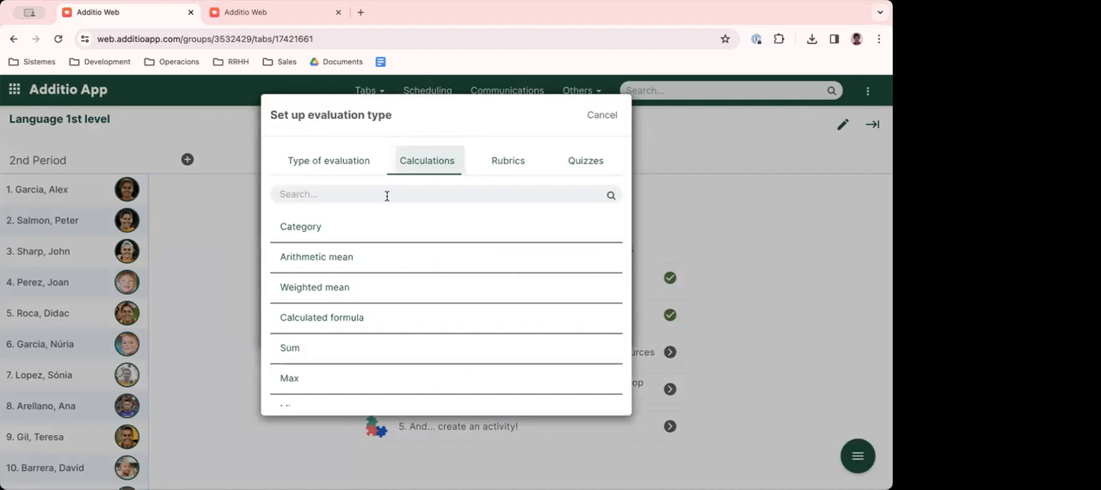
left_click(316, 228)
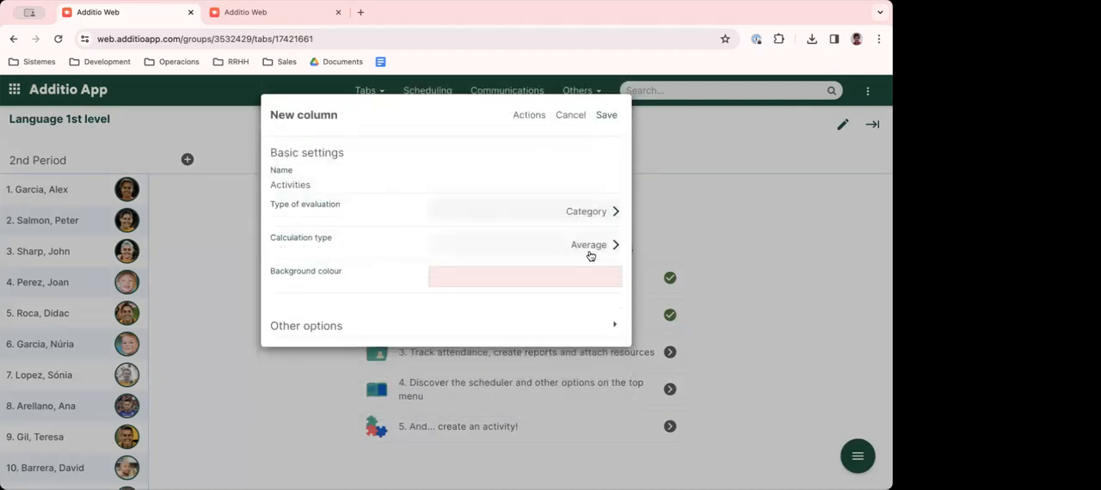
left_click(606, 117)
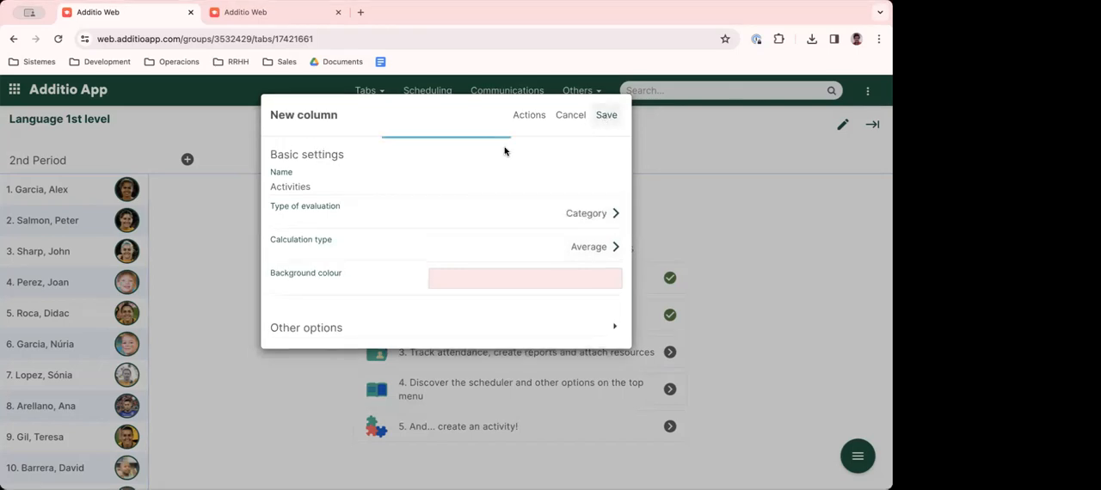
- Add a Numeric value column named Act 1 inside the Activities category and save it
left_click(207, 117)
type("Act 1")
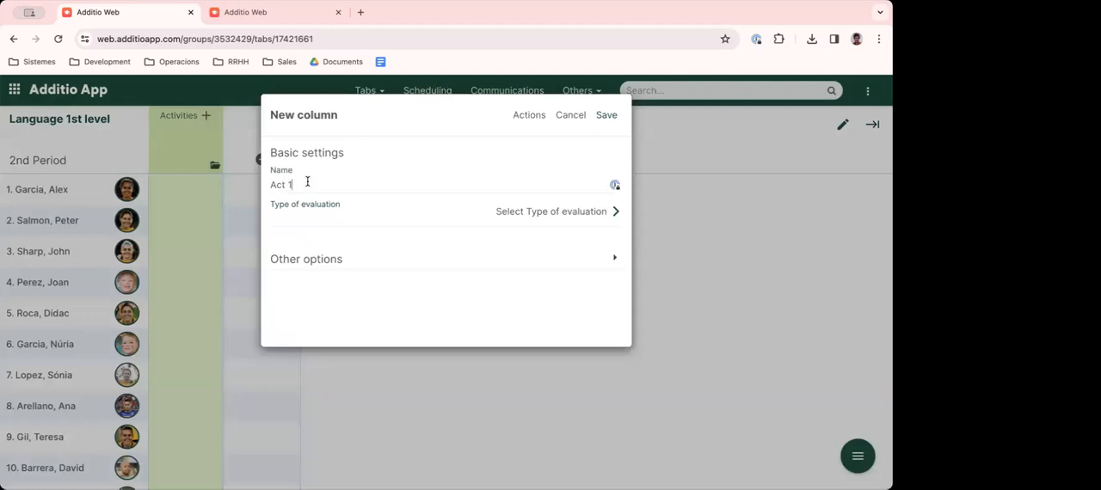
left_click(528, 212)
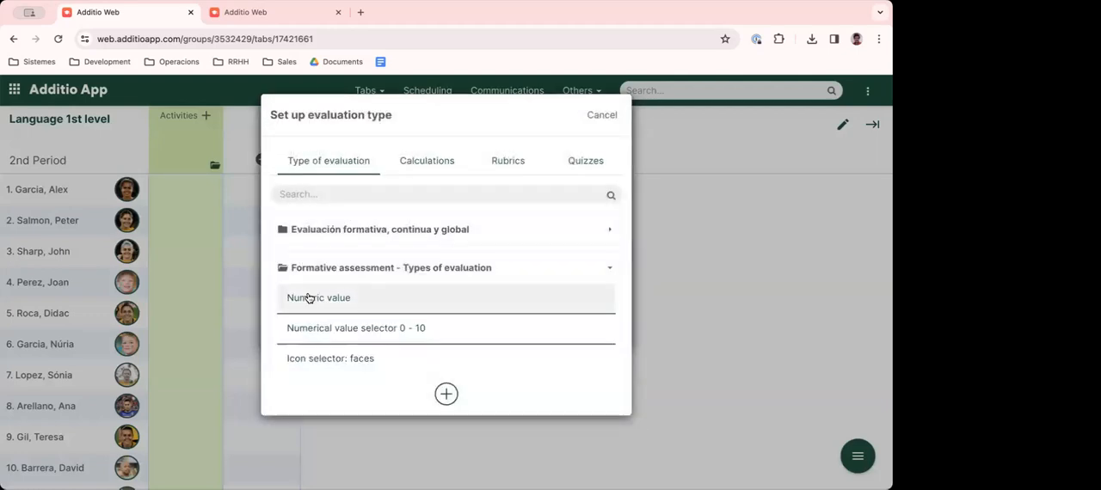
left_click(317, 303)
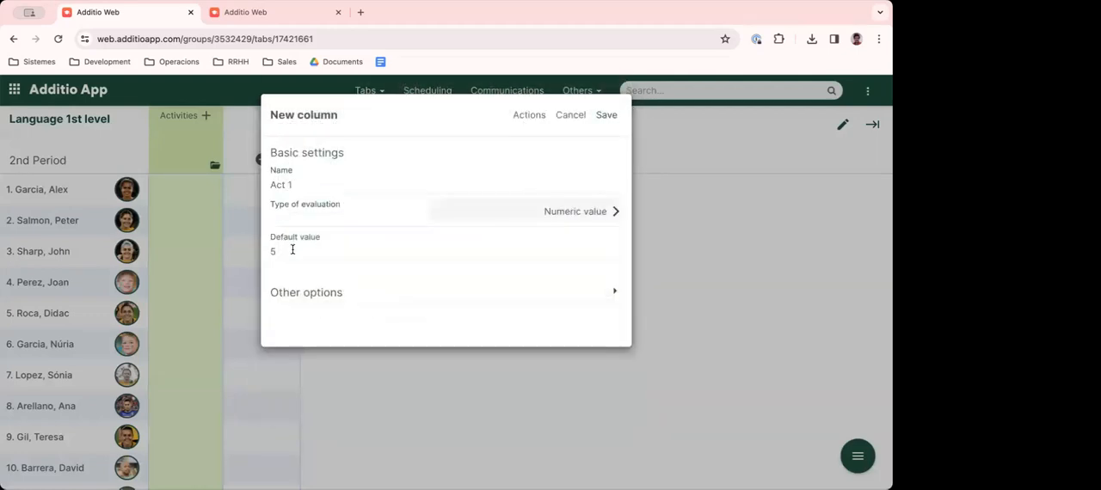
left_click(606, 114)
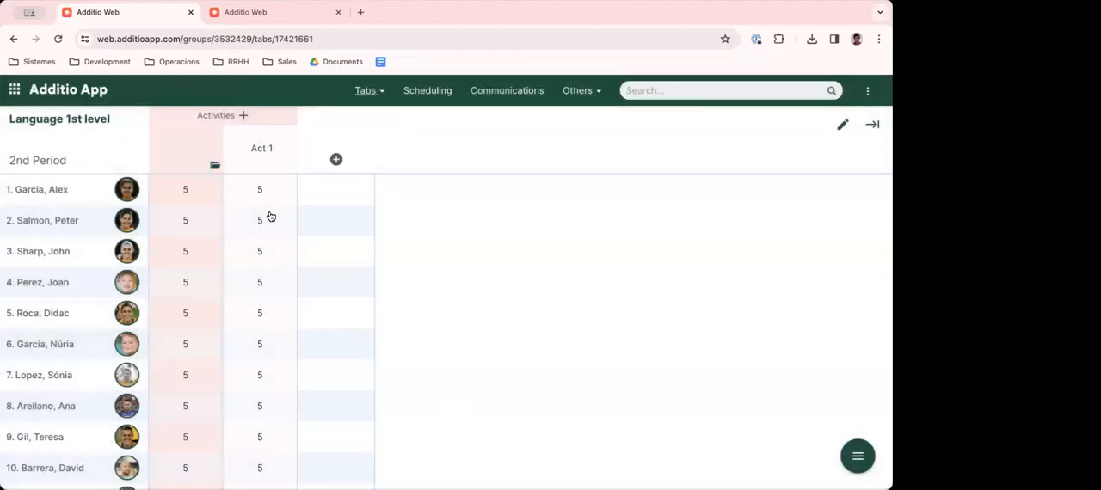
- Enter Act 1 marks of 10 for the second student and 7.5 for the third student
left_click(261, 226)
type("10")
key("Return")
left_click(258, 253)
type("7")
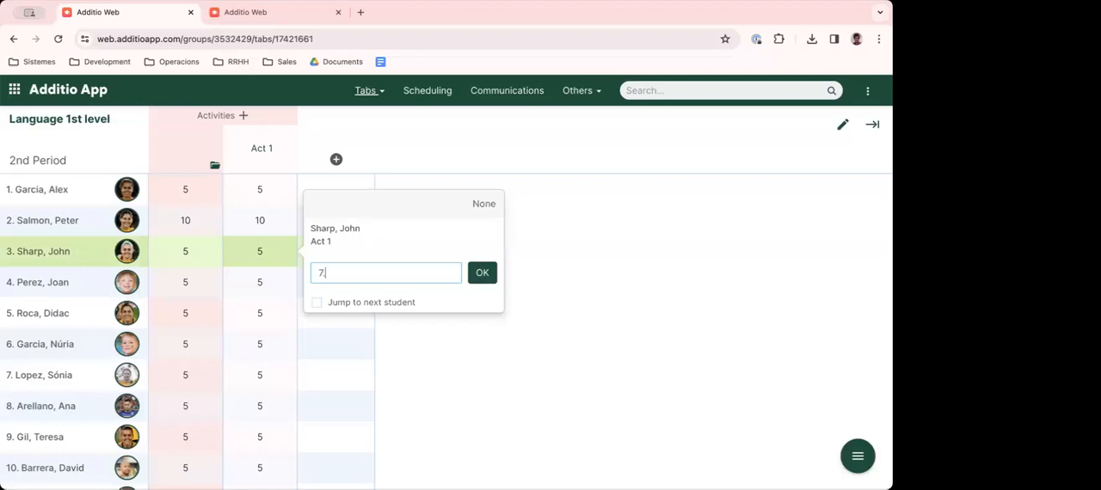
type(".5")
key("Return")
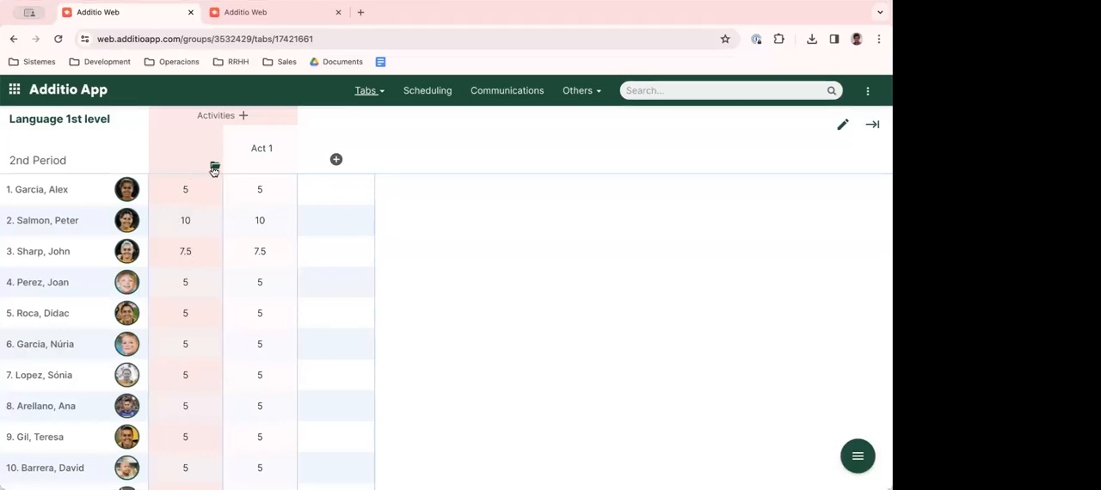
- Copy the Act 1 column and paste it within the Activities category, including the students' marks
left_click(263, 153)
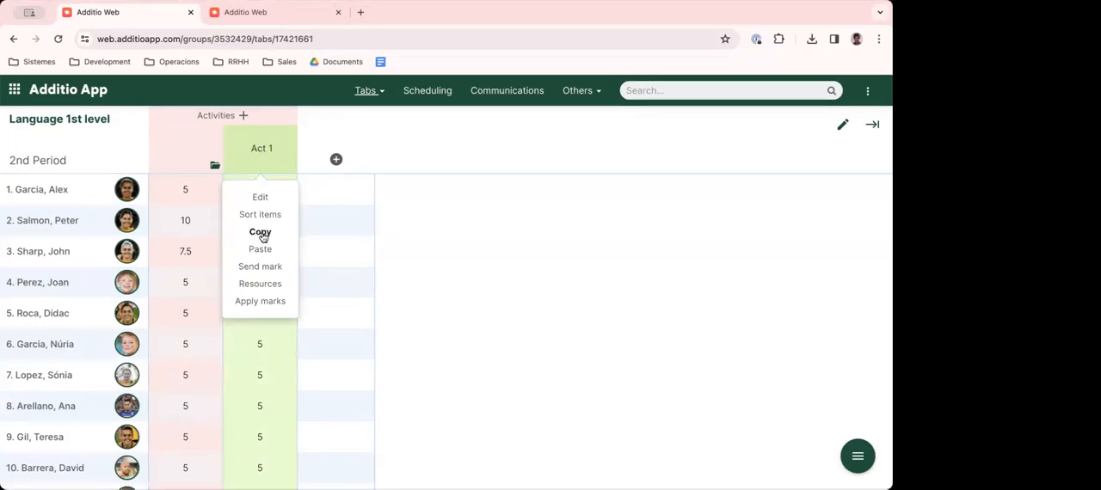
left_click(263, 234)
left_click(262, 152)
left_click(261, 249)
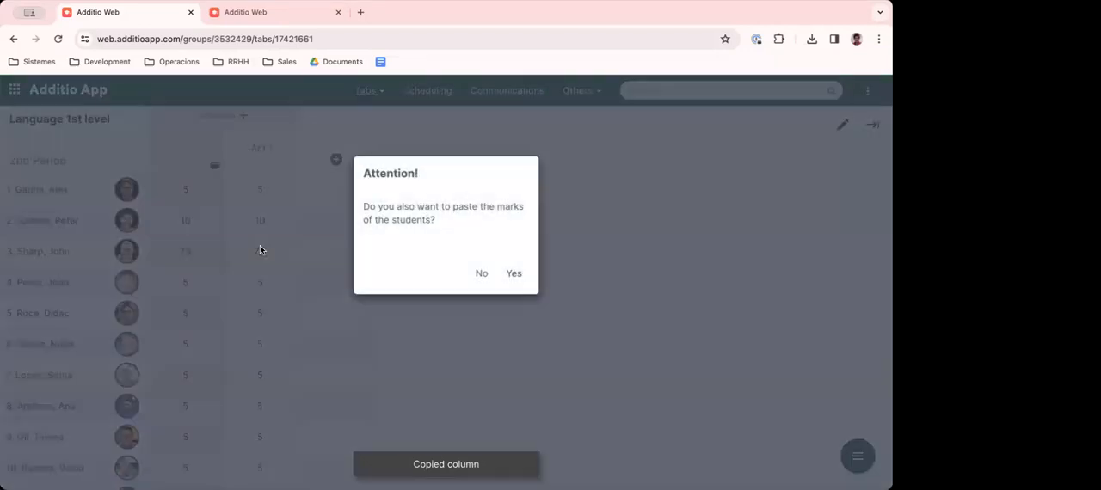
left_click(512, 273)
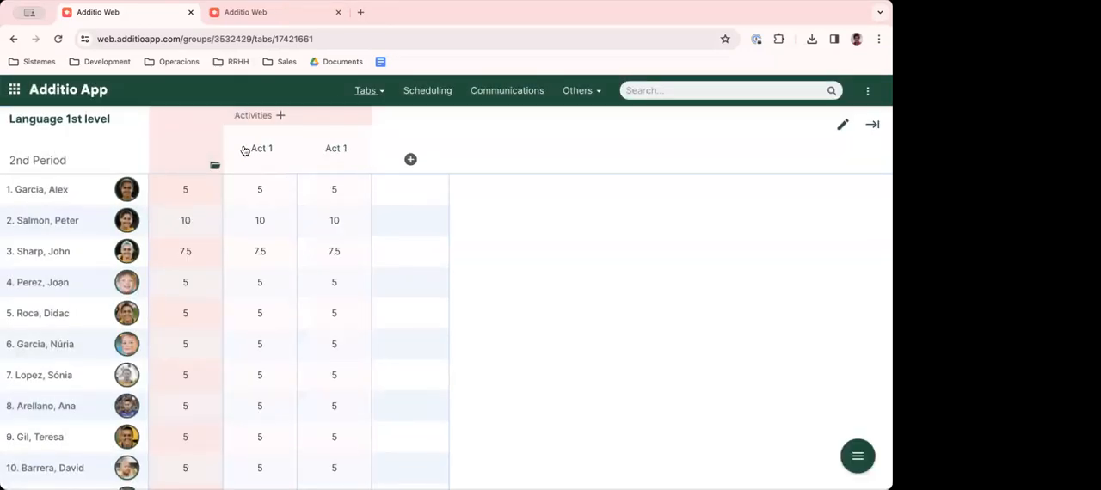
- Set the marks in the pasted Act 1 column to 10 for the first student and 5 for the second
left_click(337, 189)
type("10")
key("Return")
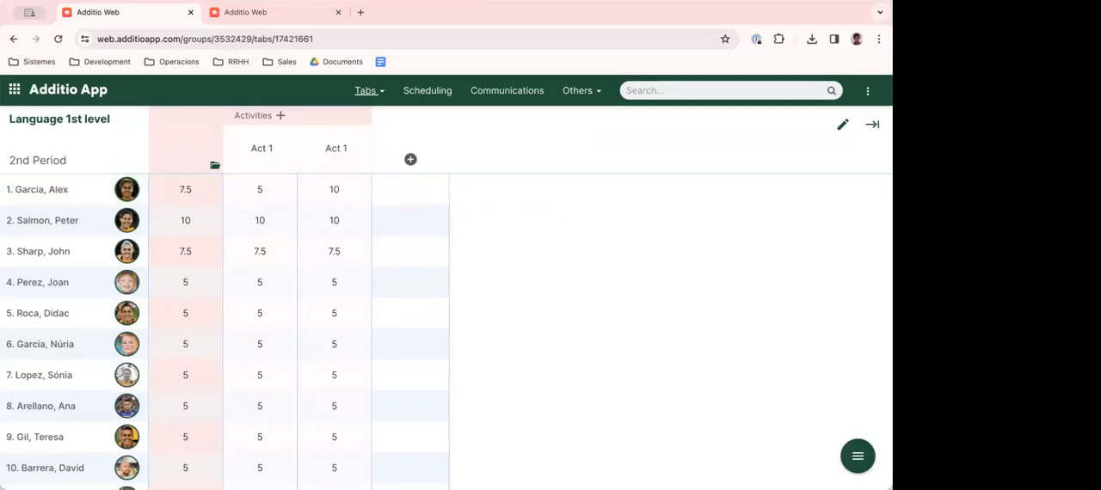
left_click(333, 226)
type("5")
key("Return")
- Set the pasted column's marks to 9, 10 and 4 for the fourth, fifth and sixth students
left_click(335, 277)
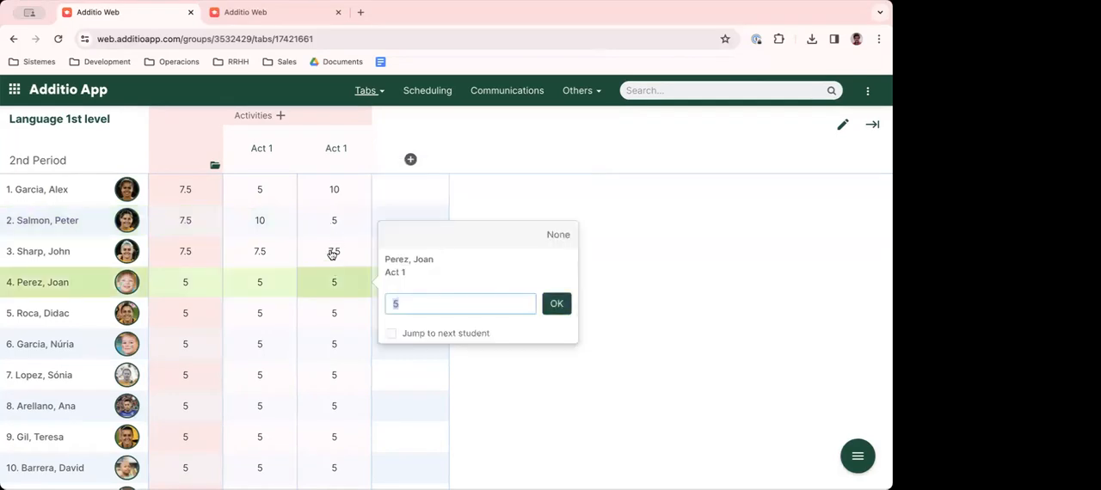
type("9")
key("Return")
left_click(337, 315)
type("10")
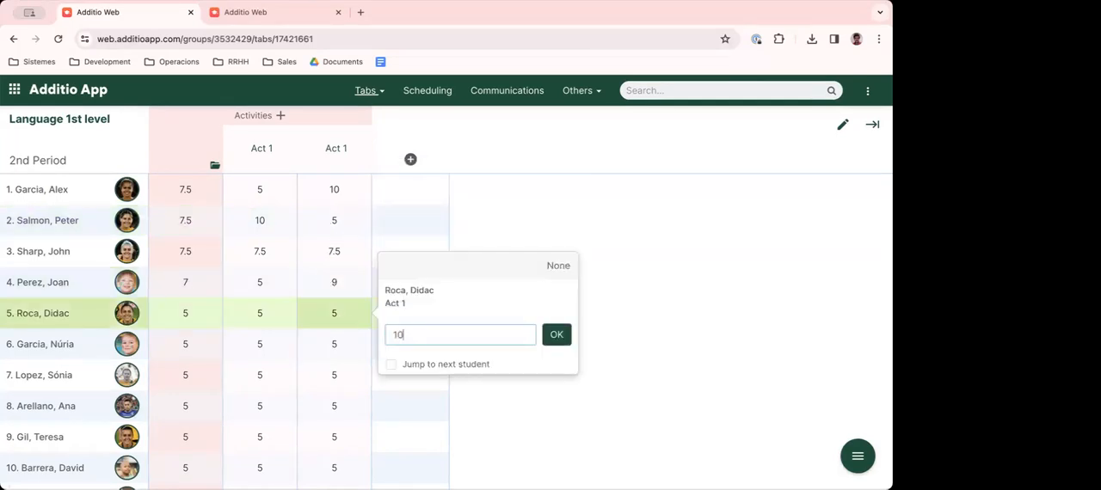
key("Return")
left_click(336, 345)
type("4")
key("Return")
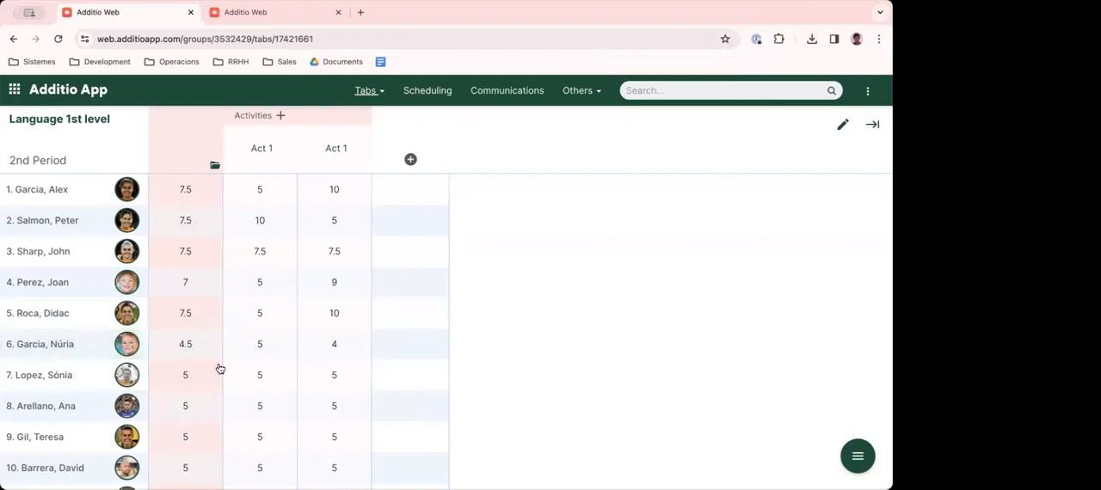
left_click(337, 384)
key("Return")
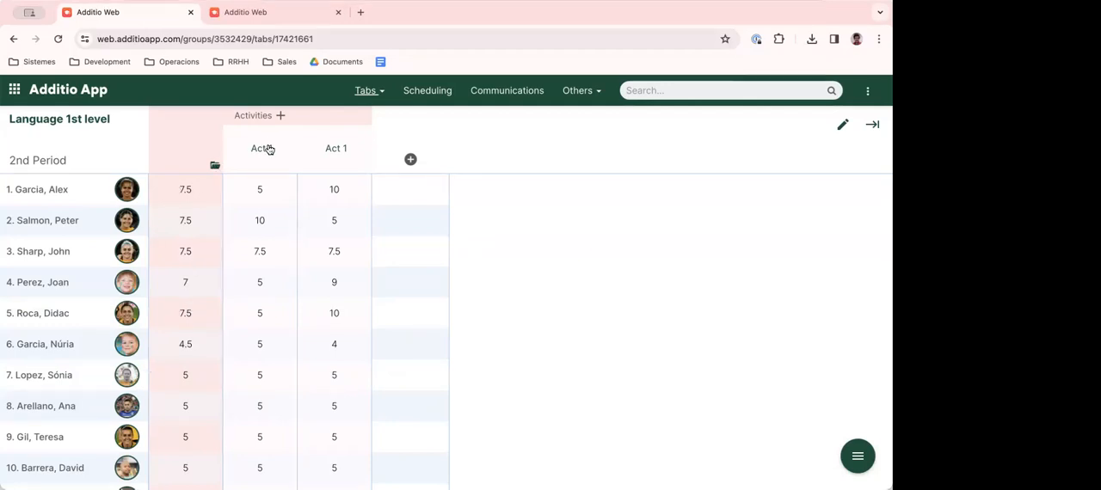
- Rename the pasted Act 1 column as Act 2 and save it
left_click(333, 149)
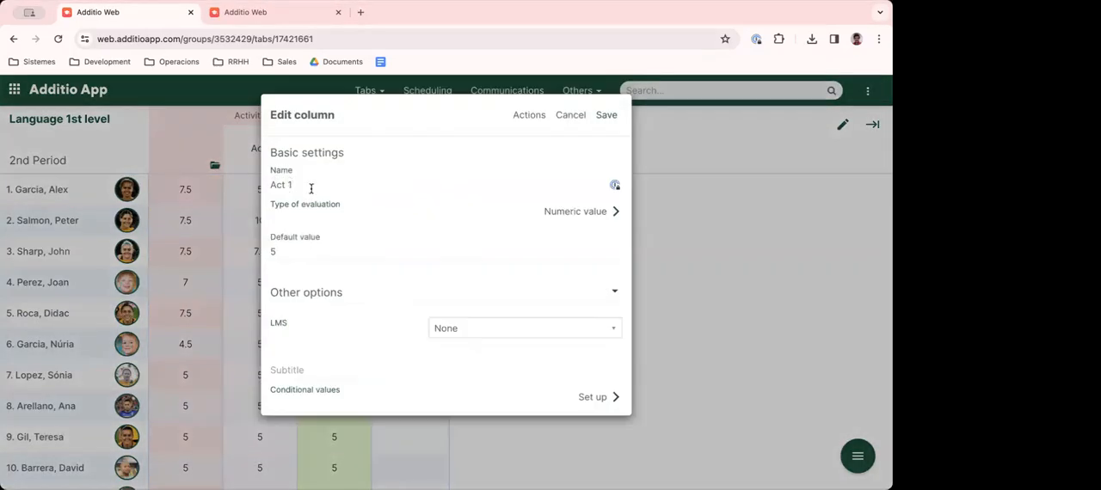
type("2")
left_click(606, 114)
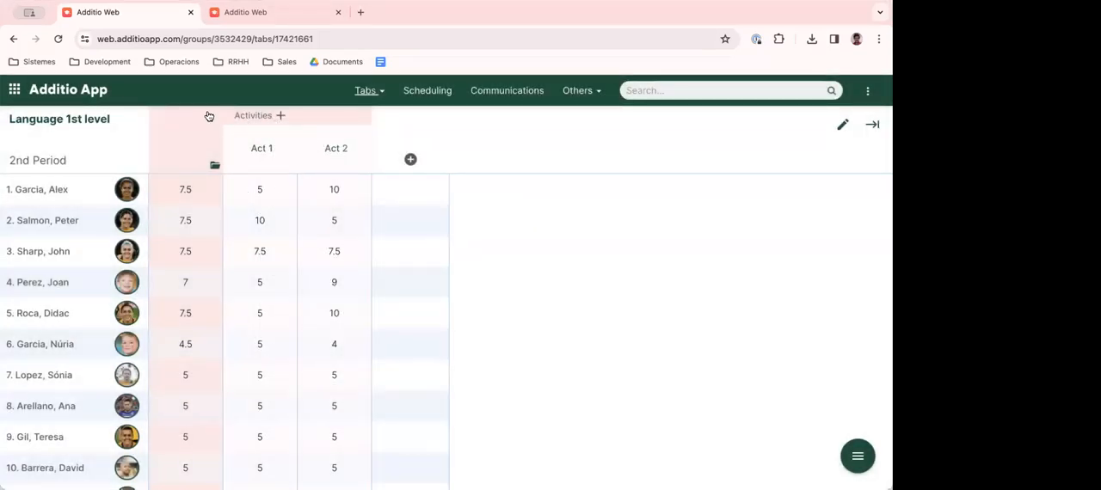
- Add a Category column named Exams with the Weighted mean calculation type and save it
left_click(410, 161)
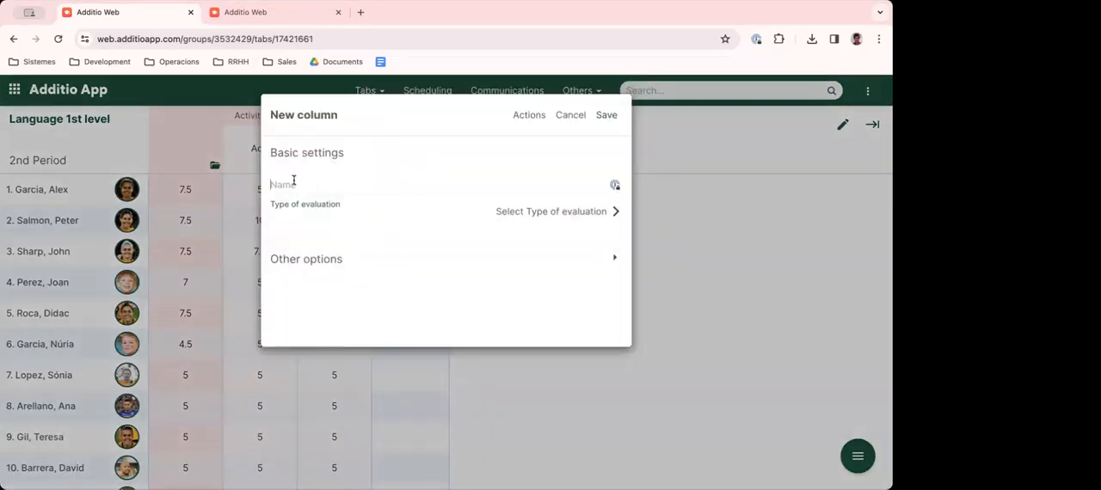
type("Exams")
left_click(517, 211)
left_click(425, 162)
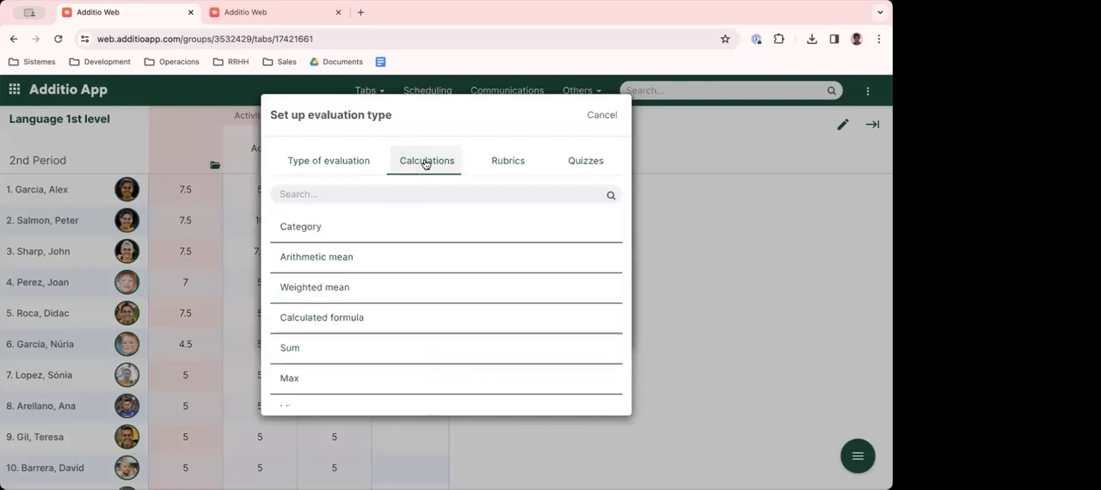
left_click(307, 231)
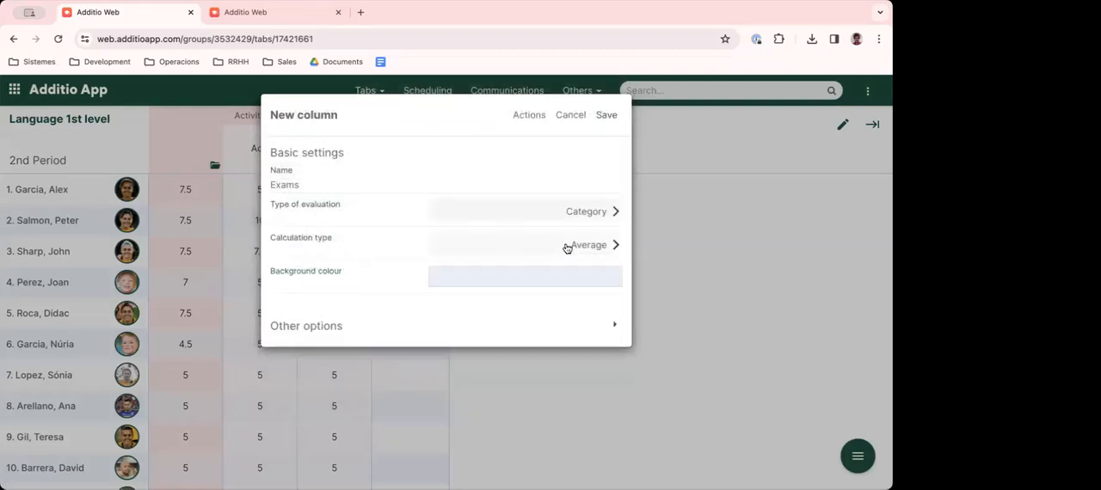
left_click(593, 250)
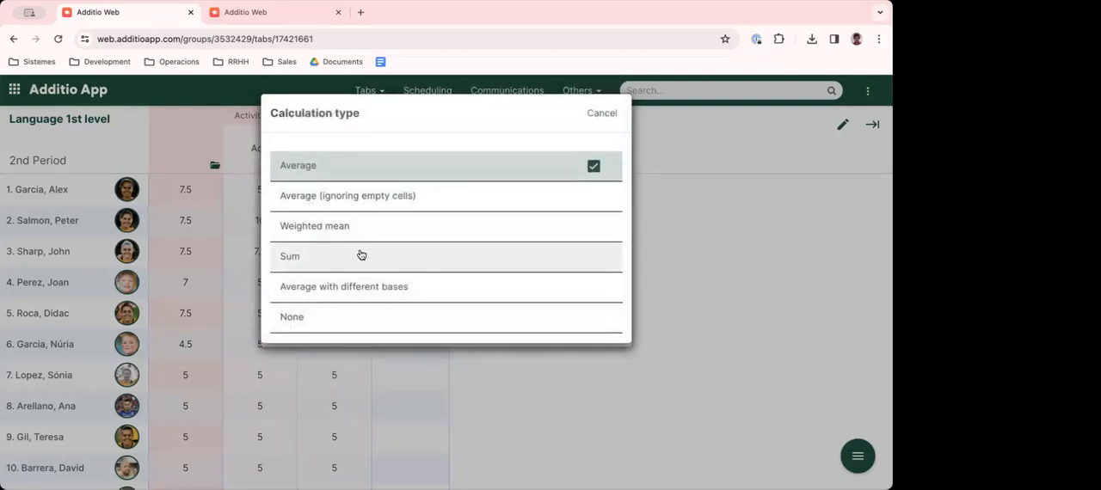
left_click(312, 228)
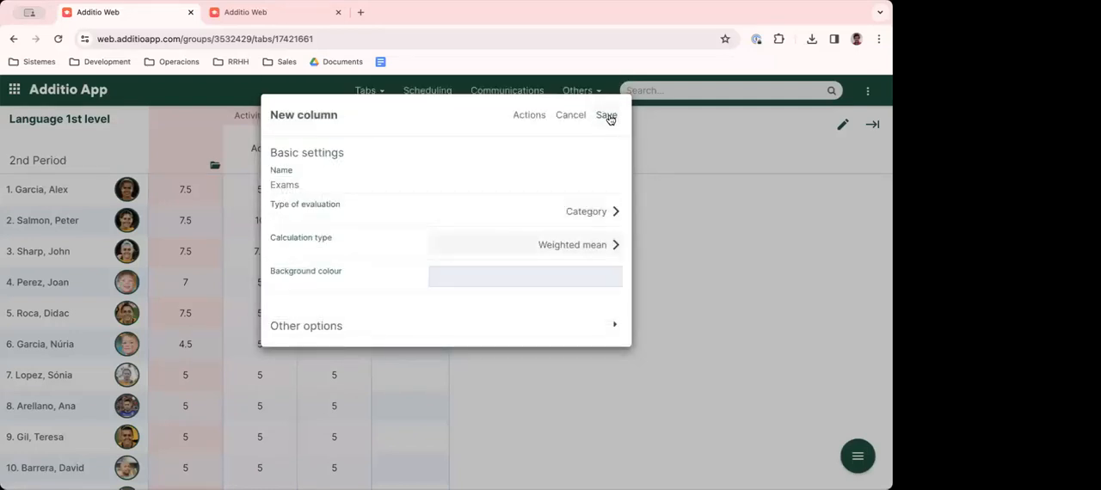
left_click(607, 116)
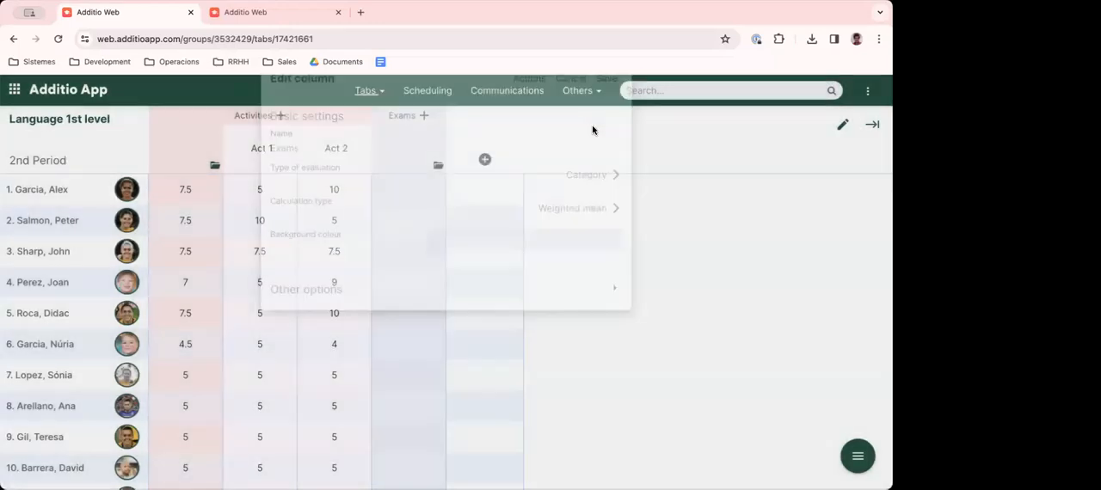
- Add a Numeric value column named Partial exam inside the Exams category, clear its default value, and save it
left_click(425, 116)
left_click(277, 185)
type("P")
key("BackSpace")
type("Partial exam")
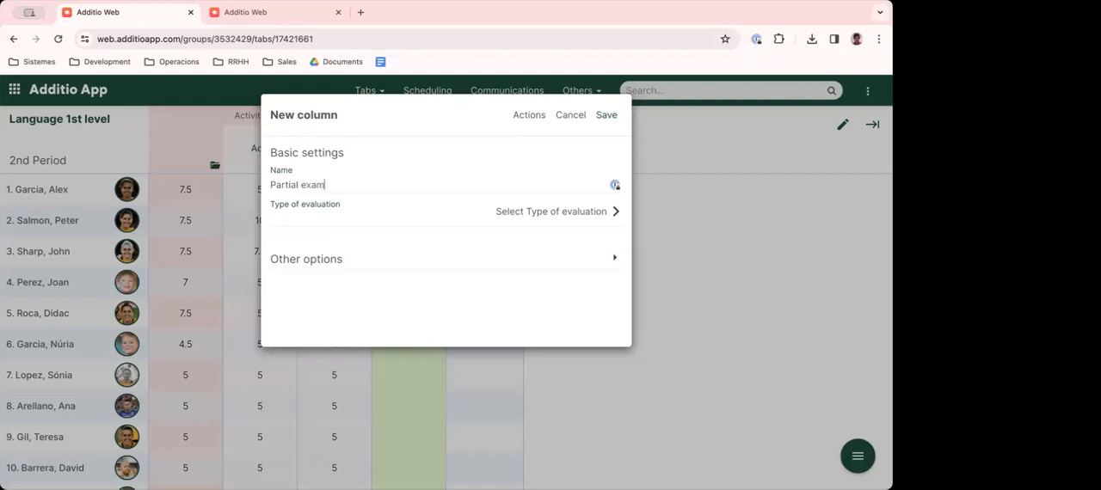
left_click(523, 213)
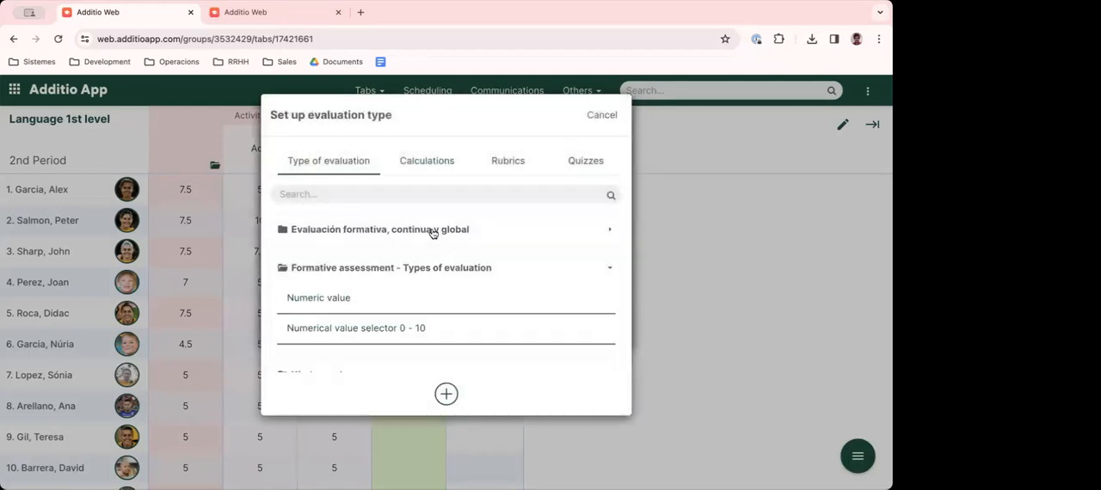
left_click(327, 299)
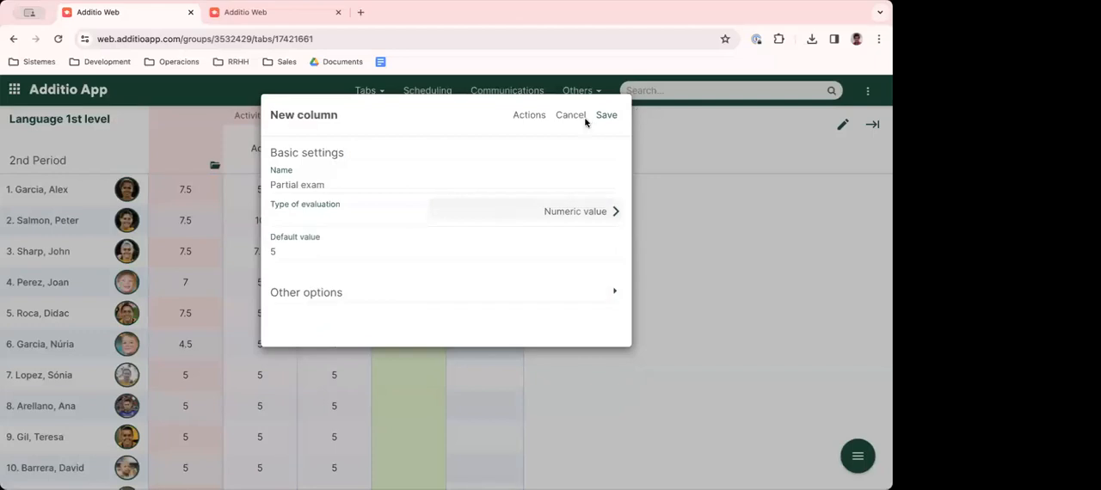
key("BackSpace")
left_click(604, 115)
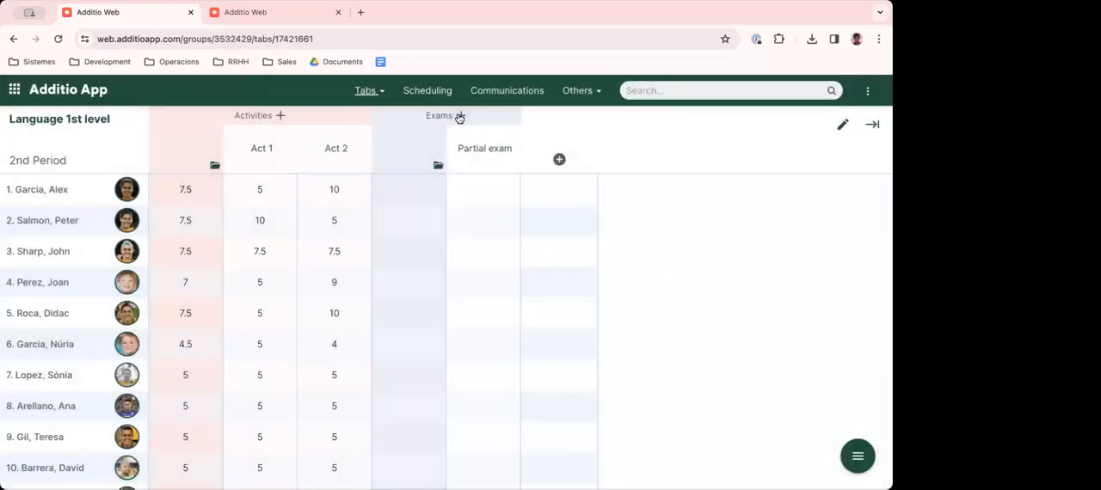
- Add a Numeric value column named Final exam inside the Exams category, clear its default value, and save it
left_click(458, 116)
left_click(318, 179)
type("Final exam")
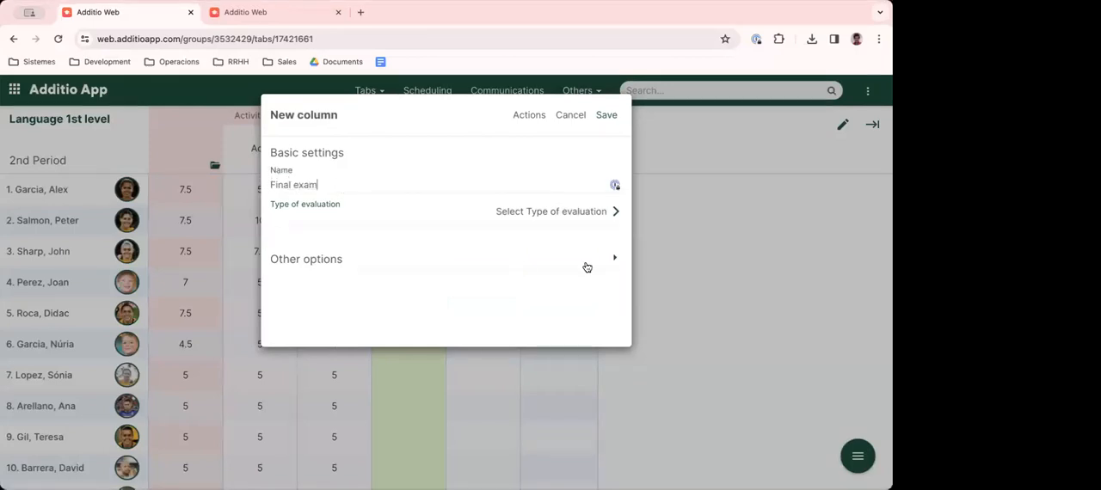
left_click(559, 216)
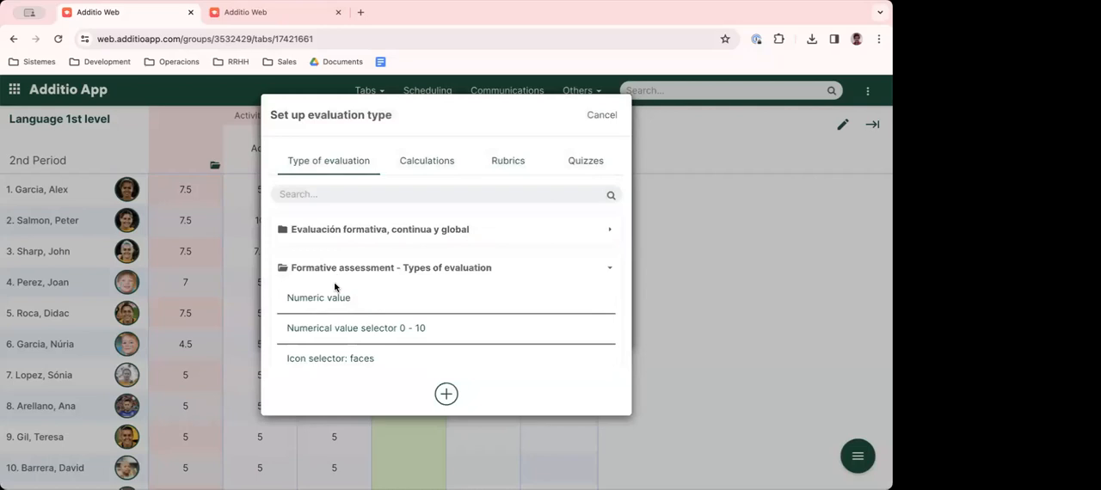
left_click(337, 292)
left_click_drag(300, 247, 259, 249)
key("BackSpace")
left_click(605, 114)
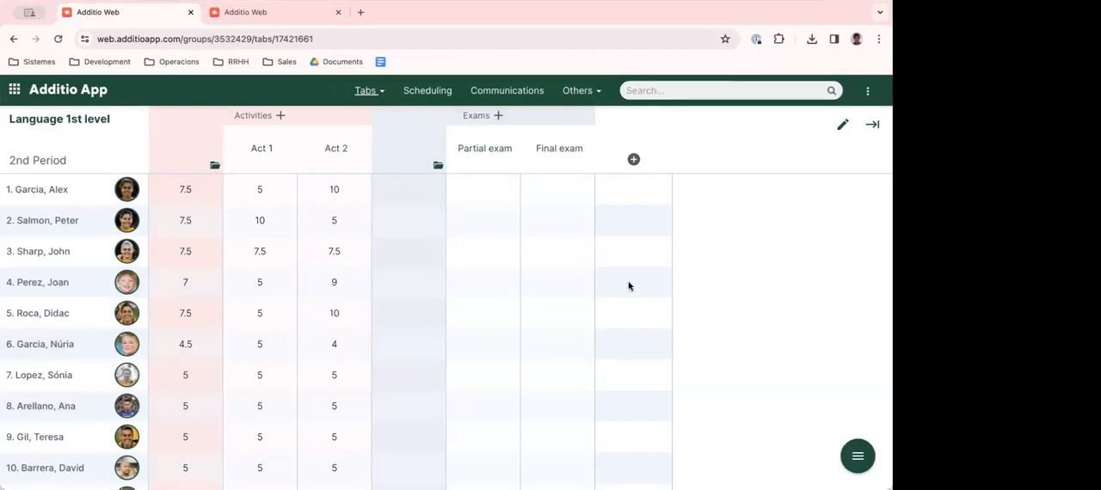
- Set the first student's marks to 7.5 for the Partial exam and 10 for the Final exam
left_click(481, 192)
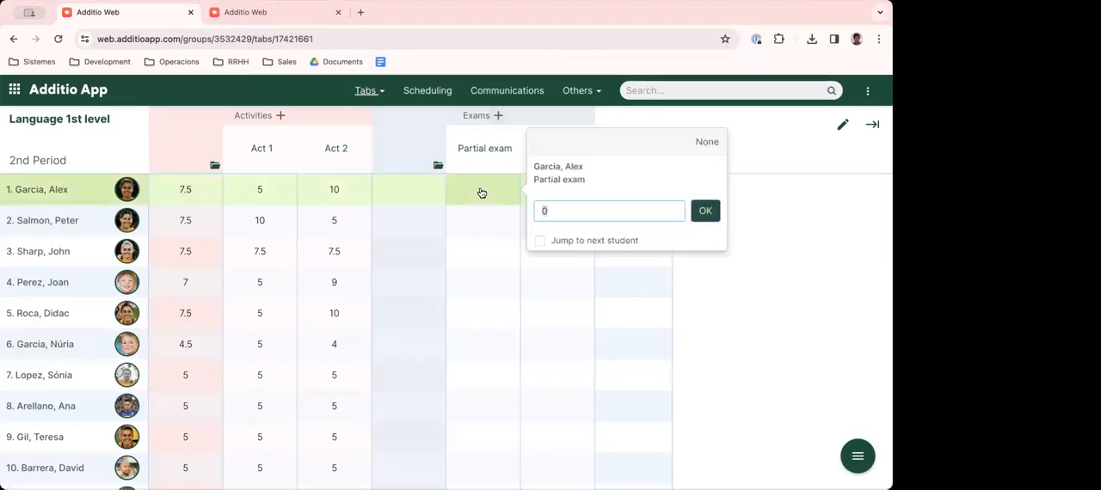
type("7.5")
key("Return")
left_click(564, 192)
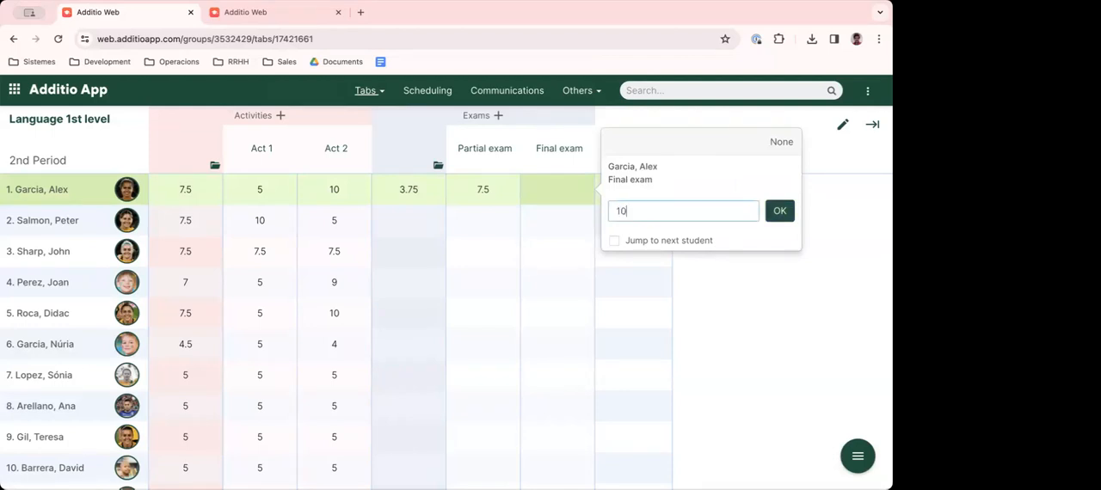
key("Return")
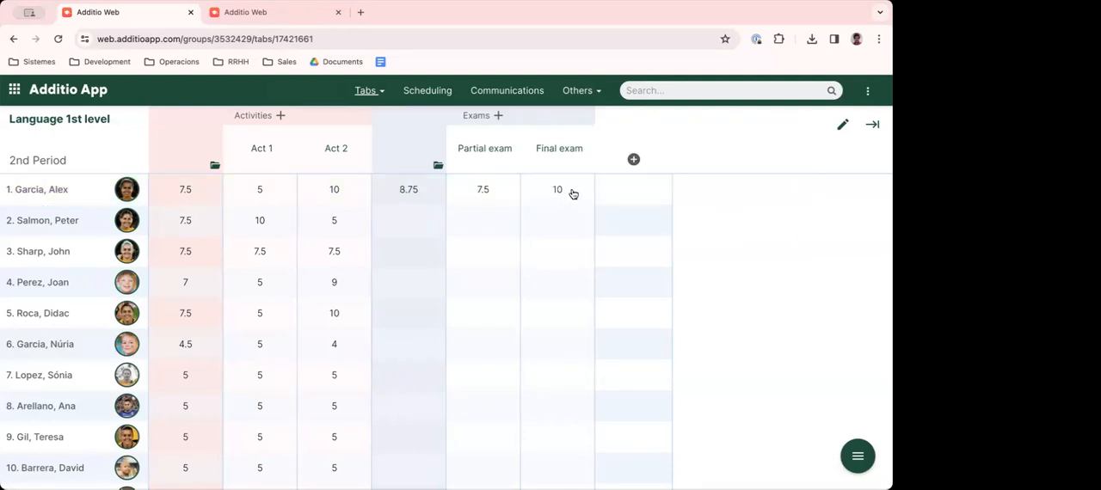
- Weight the Exams category 30% Partial exam and 70% Final exam, omit cells without mark, and save
left_click(437, 167)
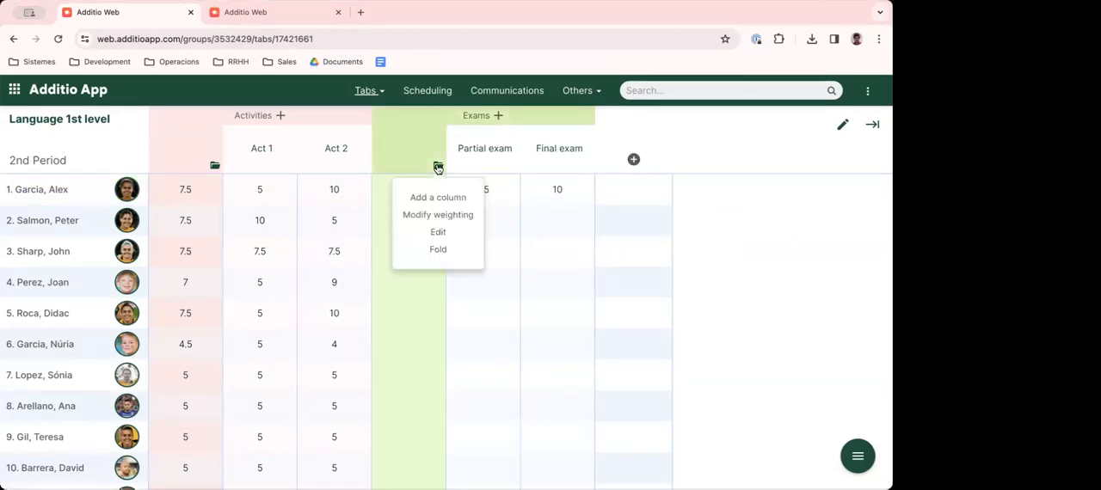
left_click(450, 215)
left_click(582, 229)
type("70")
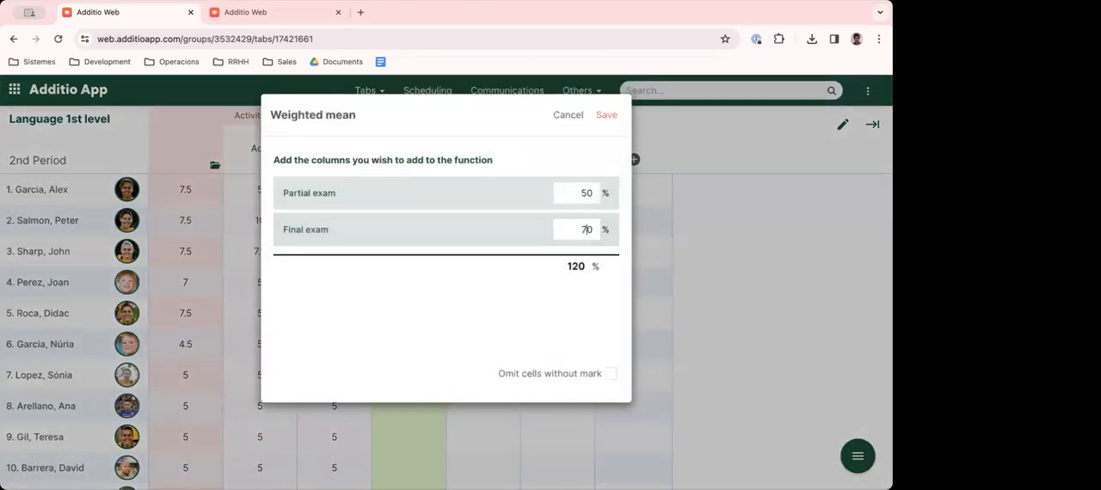
type("3")
left_click(609, 375)
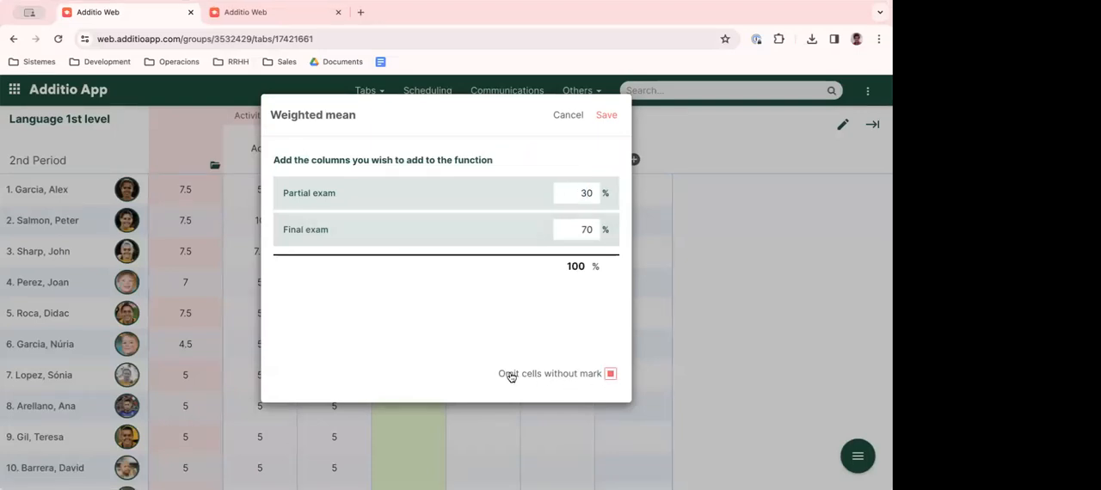
left_click(606, 115)
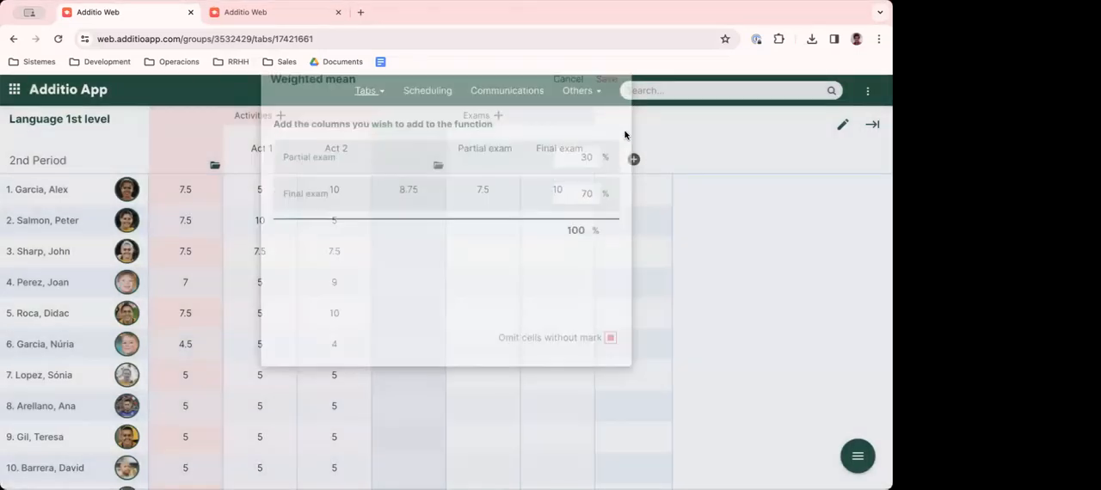
- Set the second student's Final exam mark to 8.5, leaving the Partial exam cell blank
left_click(492, 219)
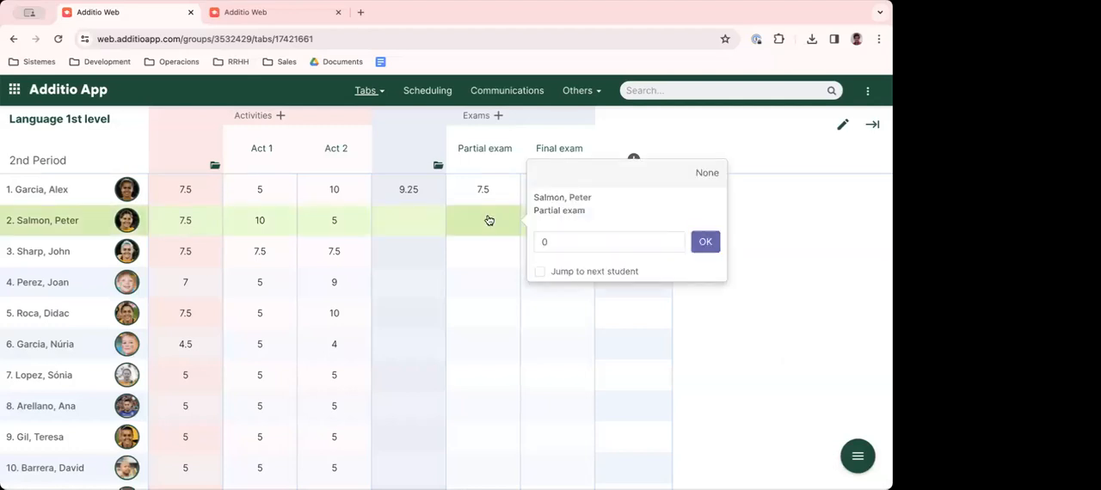
left_click(792, 301)
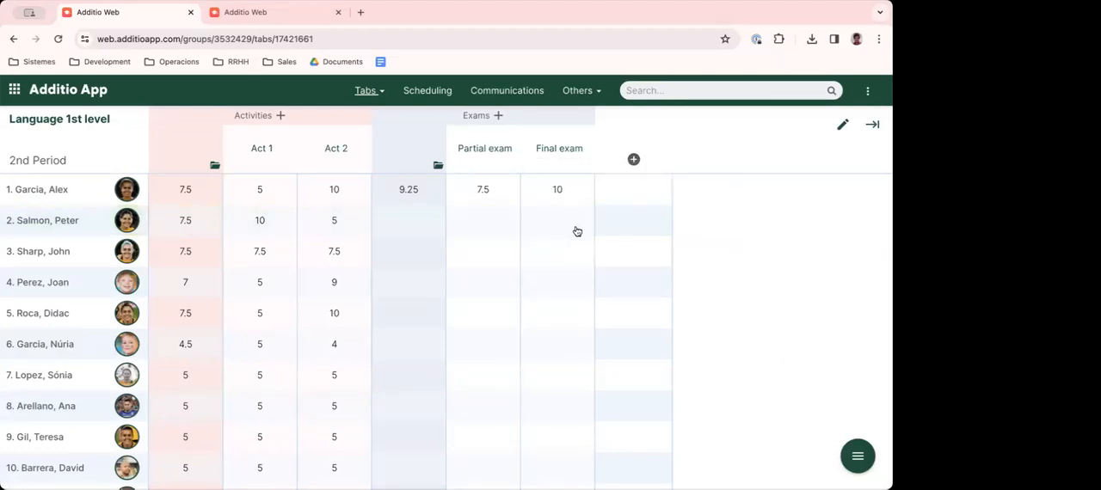
left_click(551, 222)
type("8.5")
key("Return")
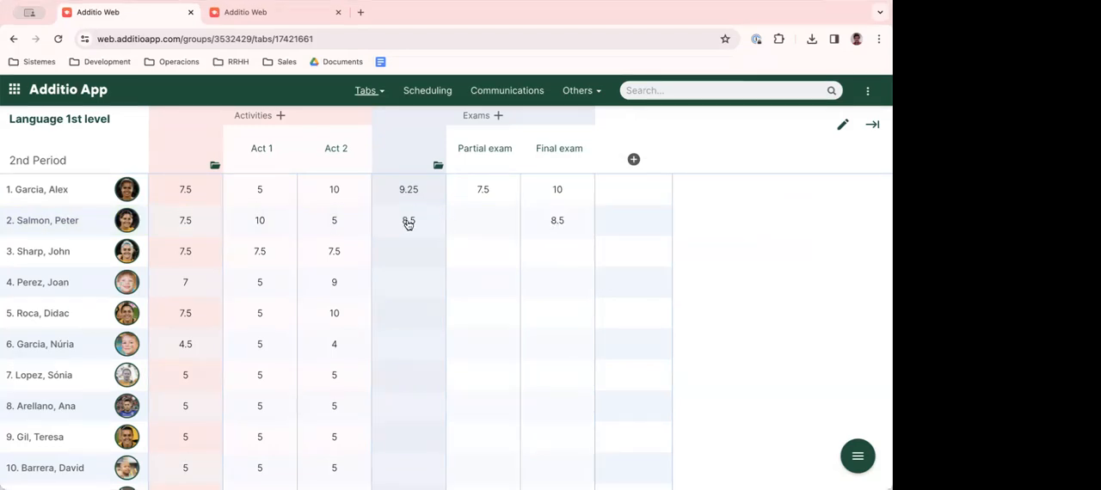
- Set the third student's marks to 5 for the Partial exam and 10 for the Final exam
left_click(479, 253)
type("5")
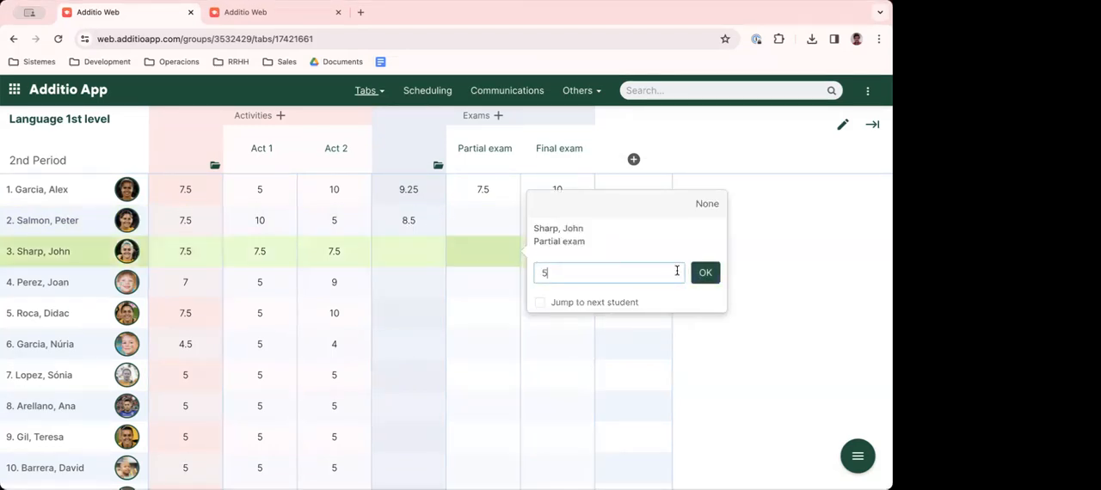
left_click(698, 273)
left_click(559, 255)
type("10")
key("Return")
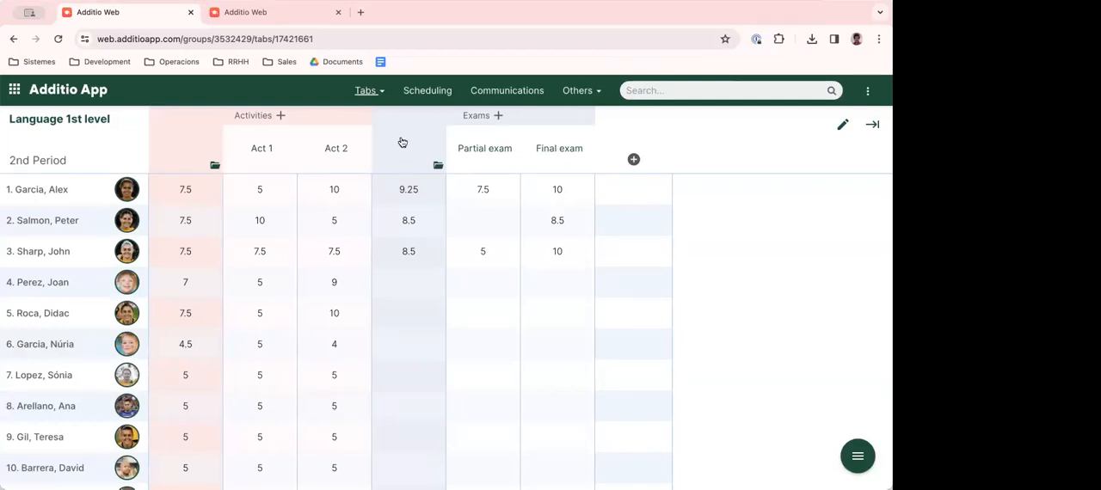
left_click(375, 91)
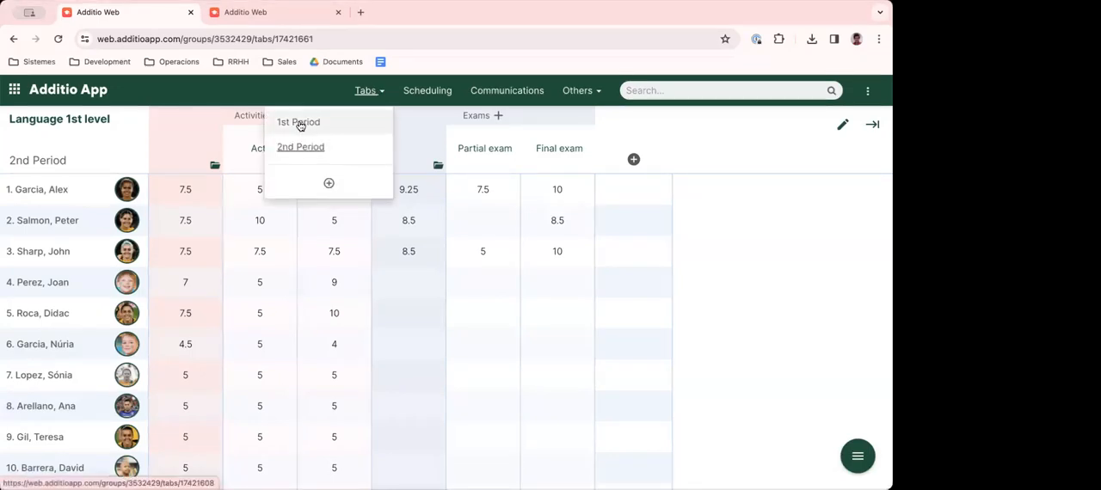
left_click(727, 214)
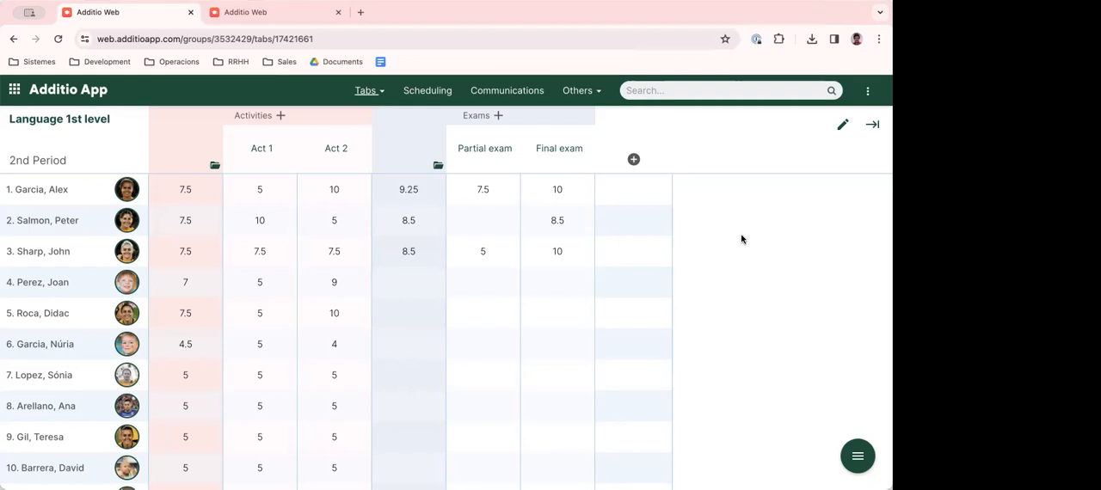
scroll(737, 237, "down", 1)
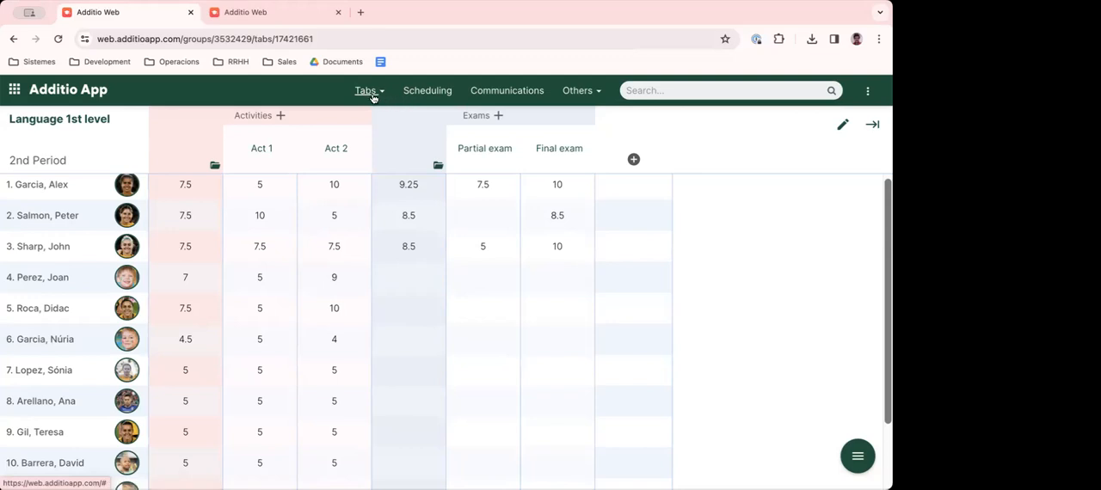
- Arrange the first eight students in Seating plan 1 into two separate two-by-two blocks and close the plan
left_click(583, 93)
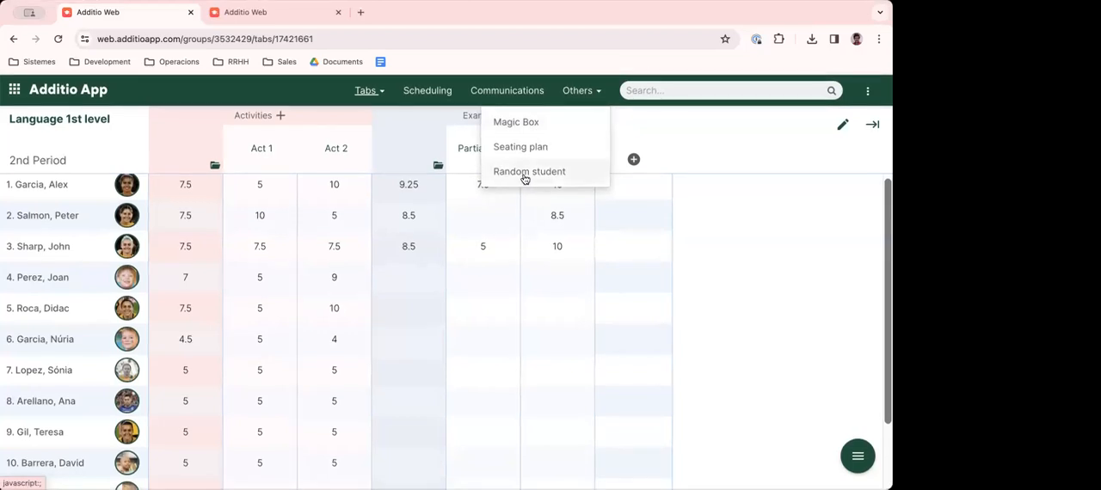
left_click(595, 94)
left_click(595, 93)
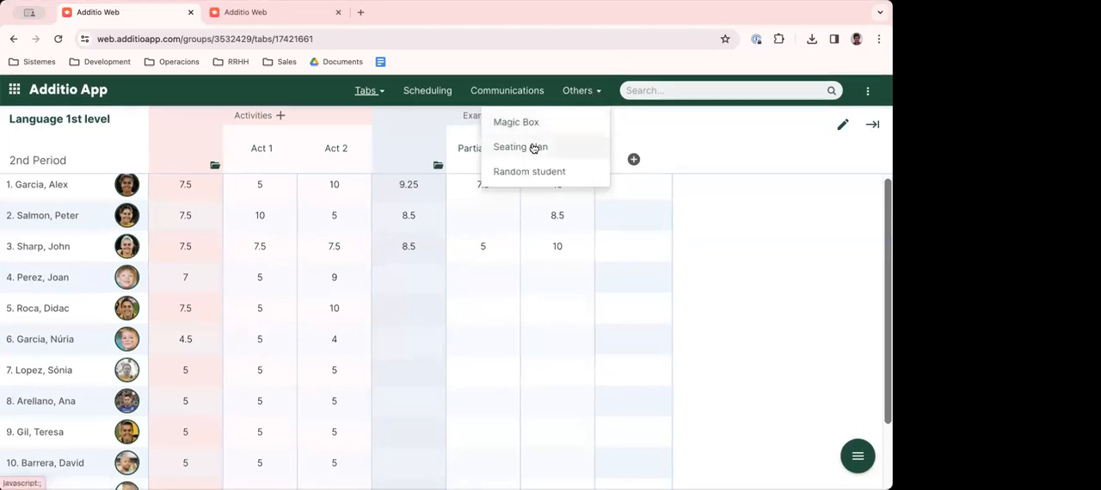
left_click(521, 150)
left_click_drag(250, 185, 176, 284)
left_click_drag(298, 208, 230, 207)
left_click_drag(363, 203, 227, 302)
left_click_drag(514, 198, 451, 297)
left_click_drag(568, 213, 516, 208)
left_click_drag(631, 211, 501, 300)
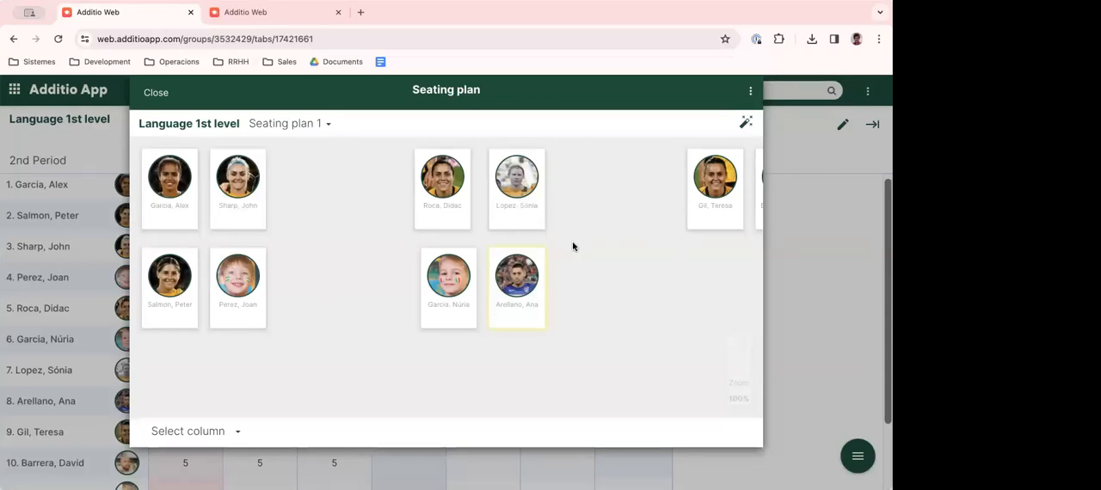
left_click(156, 92)
- Pick a random student from the group, redraw the selection twice, and close the result
left_click(579, 91)
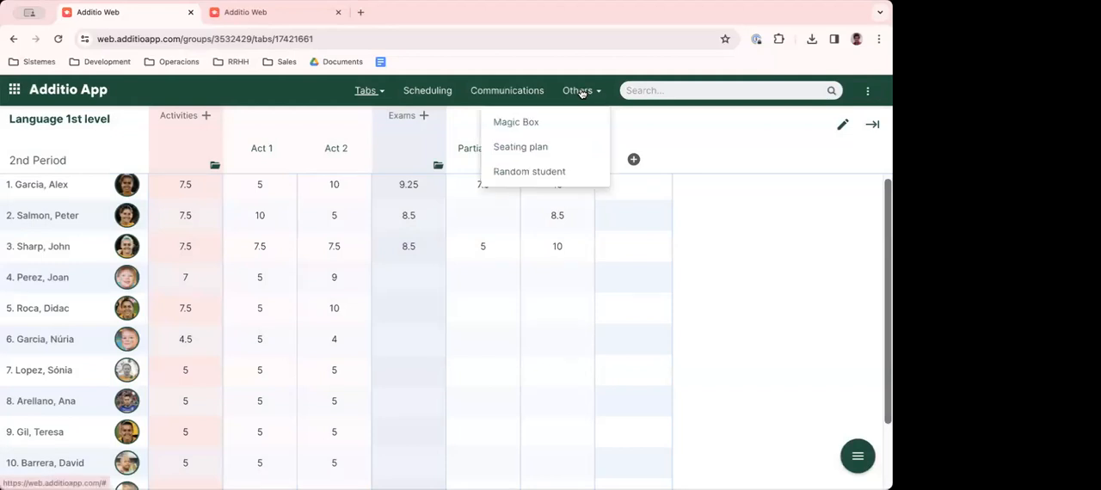
left_click(528, 175)
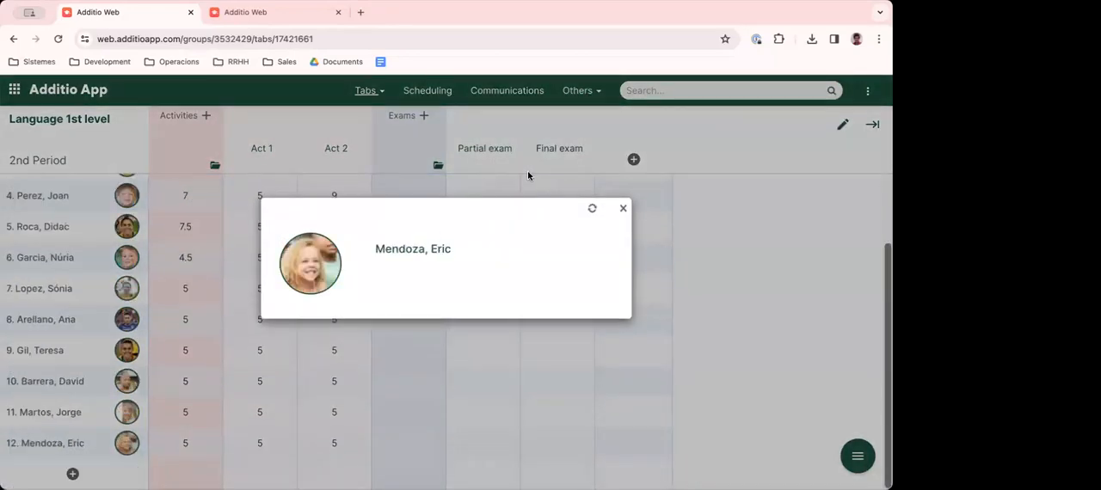
left_click(591, 209)
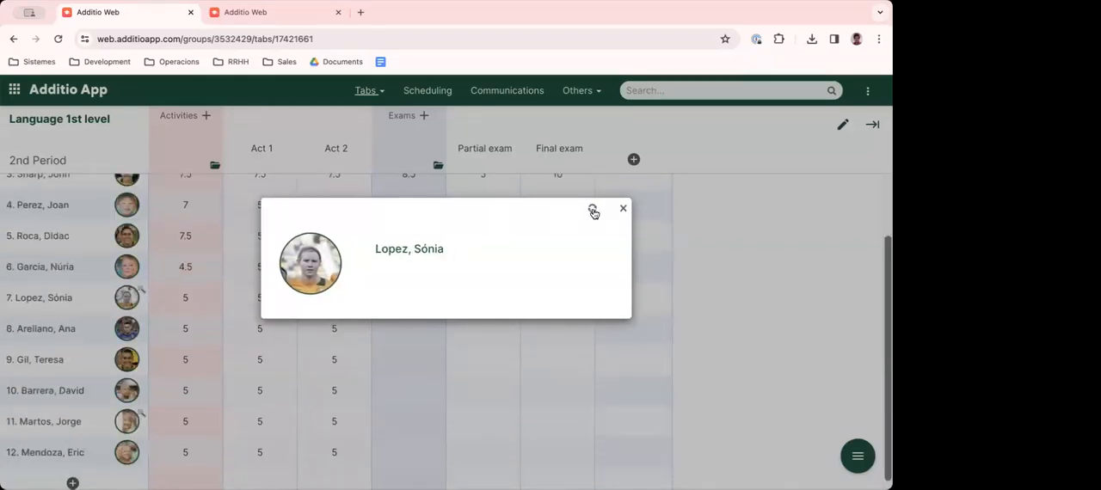
left_click(592, 211)
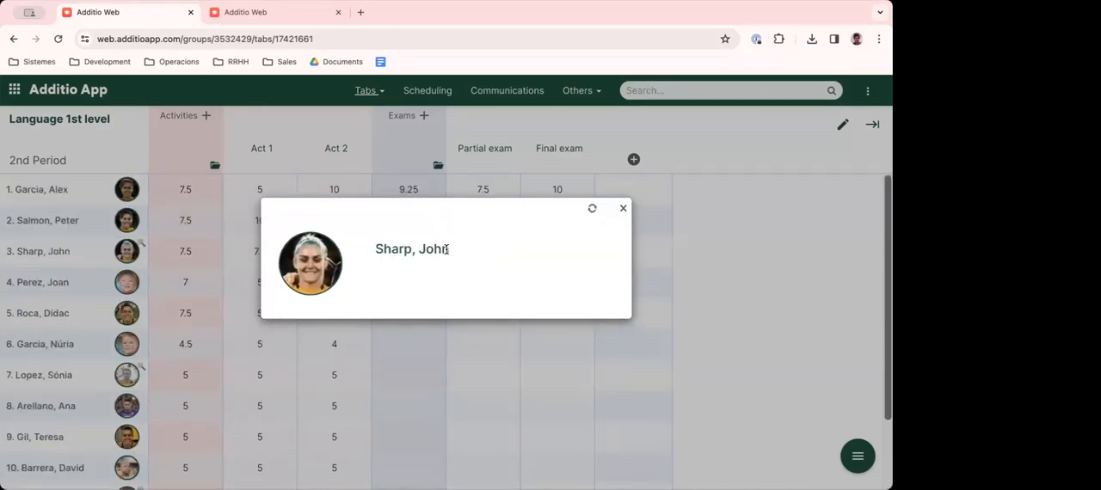
left_click(623, 208)
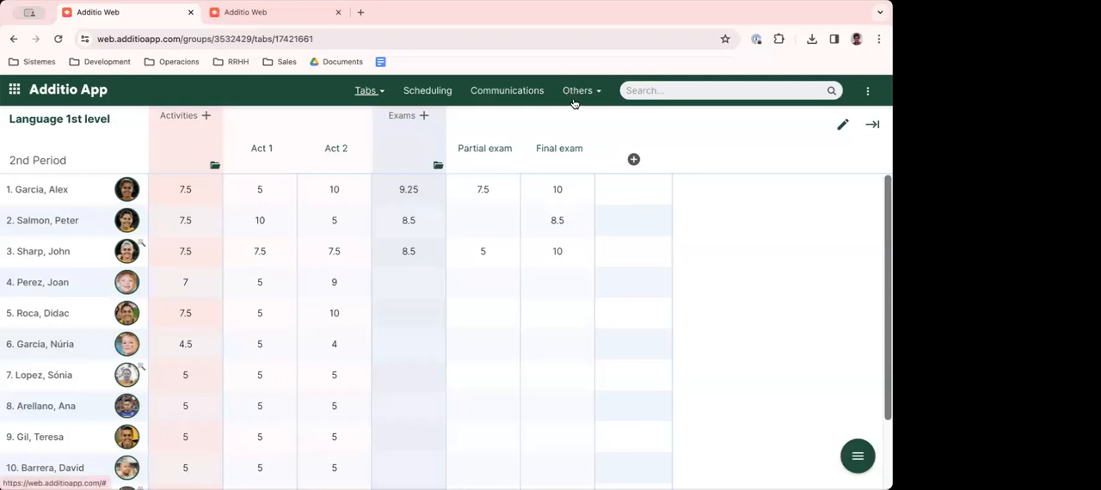
- Fill in the birthday in the third student's personal details and save the record
left_click(50, 254)
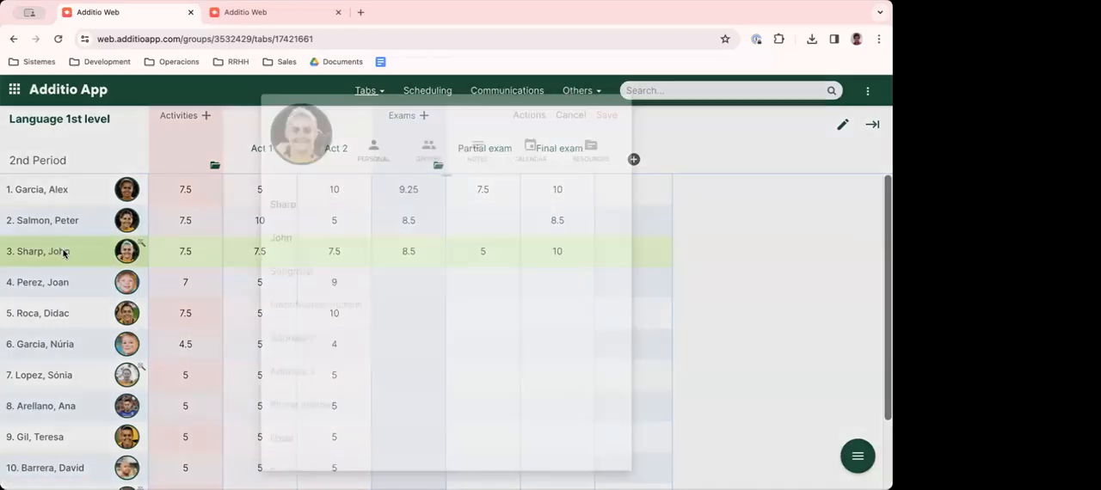
scroll(298, 427, "down", 1)
left_click(297, 443)
left_click(328, 388)
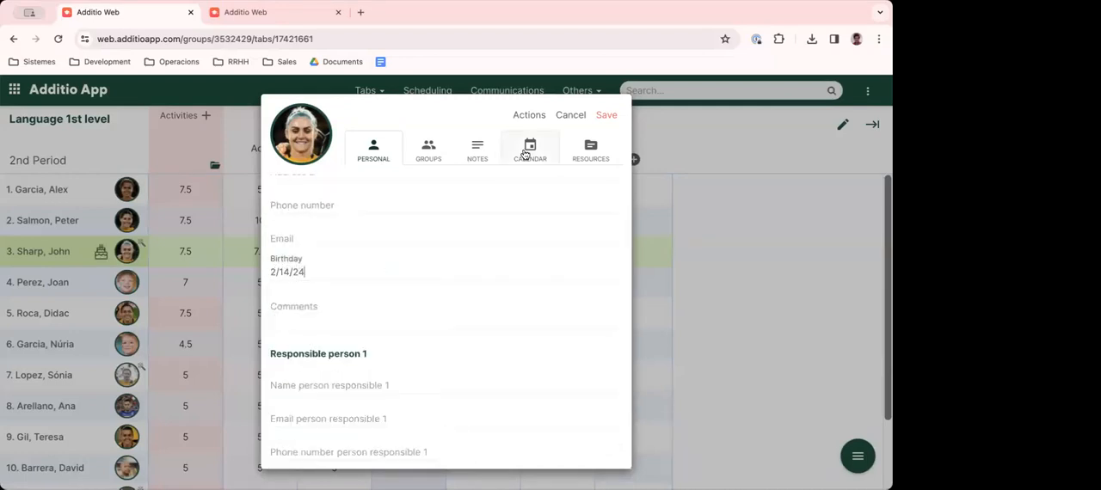
left_click(602, 118)
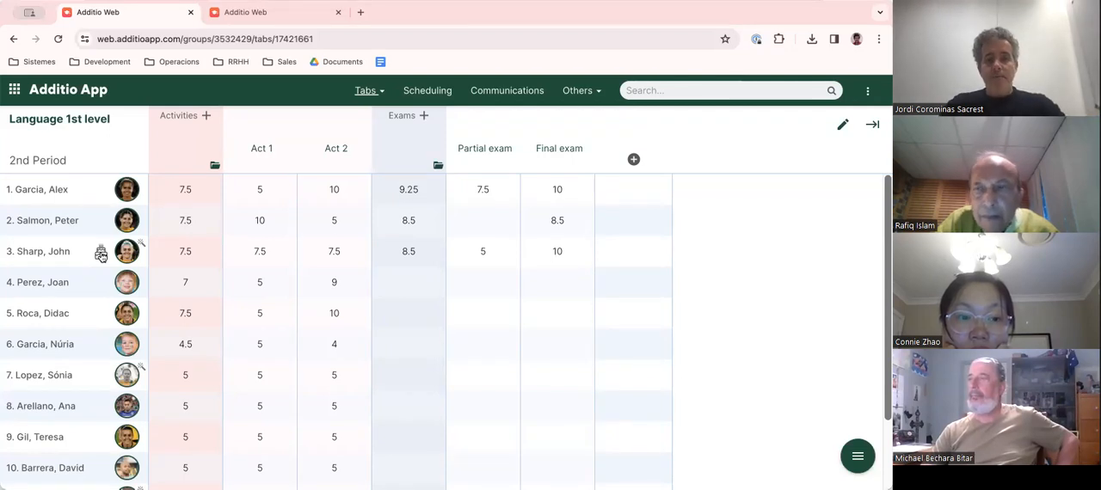
- Filter the student list by the sixth student's first name, correcting the search term, and clear the filter
left_click(669, 94)
type("ni")
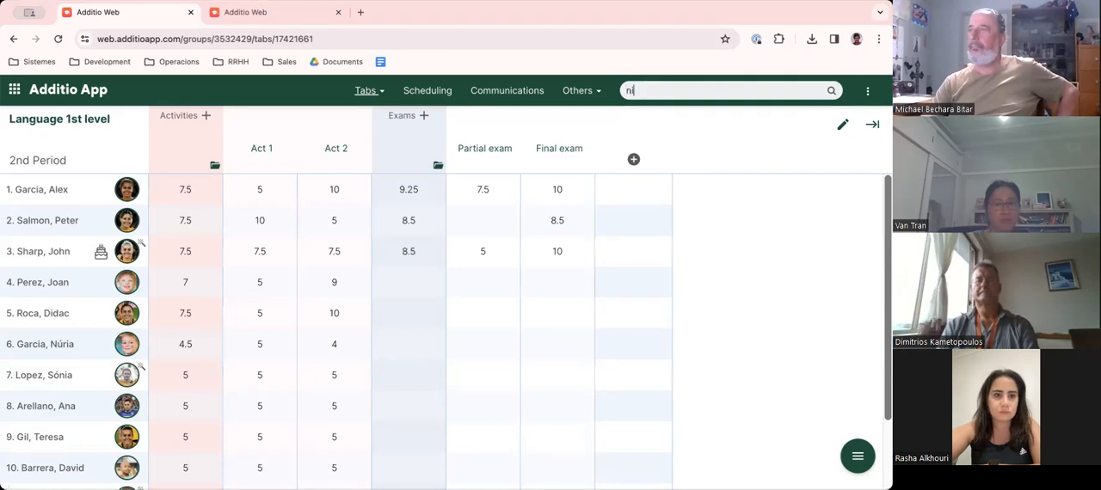
key("Return")
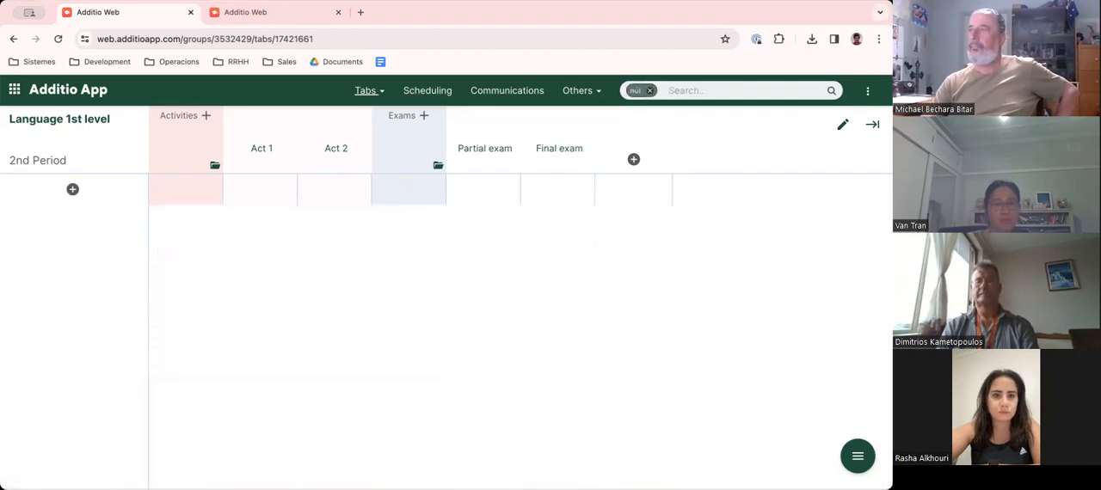
left_click(648, 90)
type("núr")
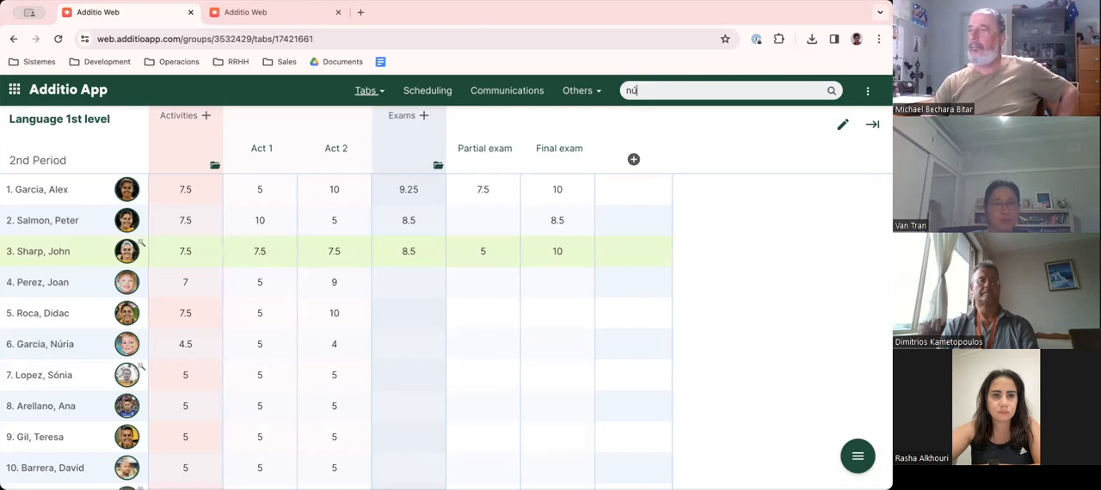
key("Return")
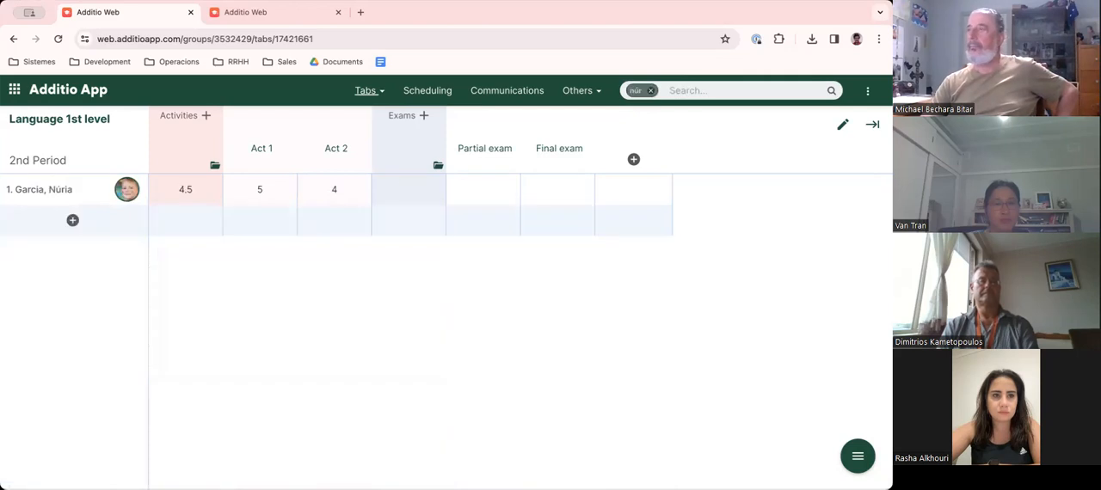
left_click(651, 91)
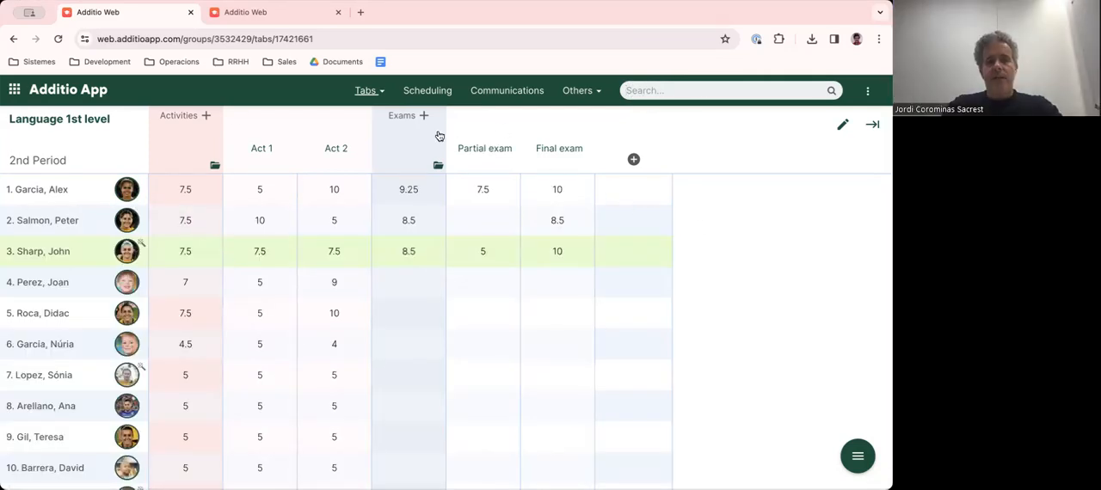
- Open the Language 1st level group's attendance view and add an attendance session
left_click(857, 458)
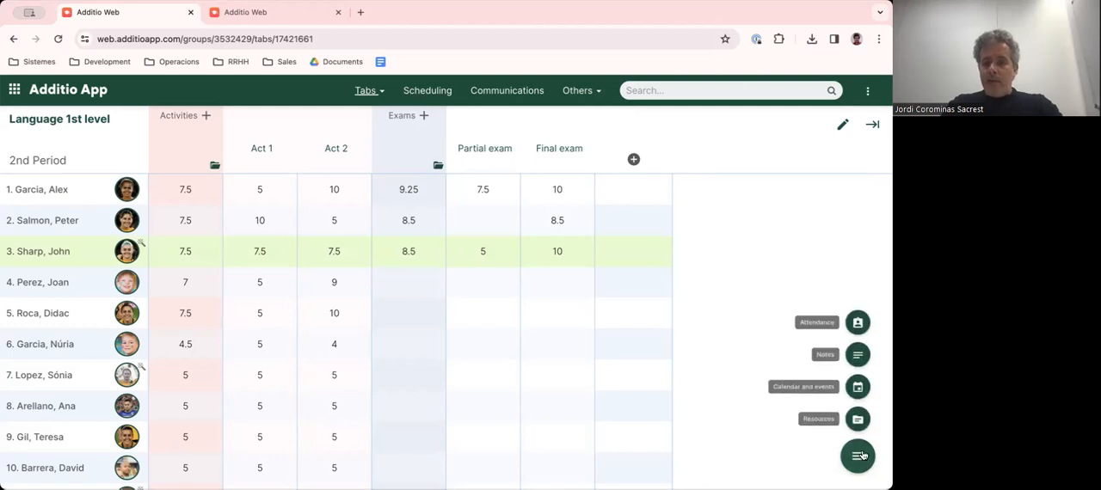
left_click(854, 318)
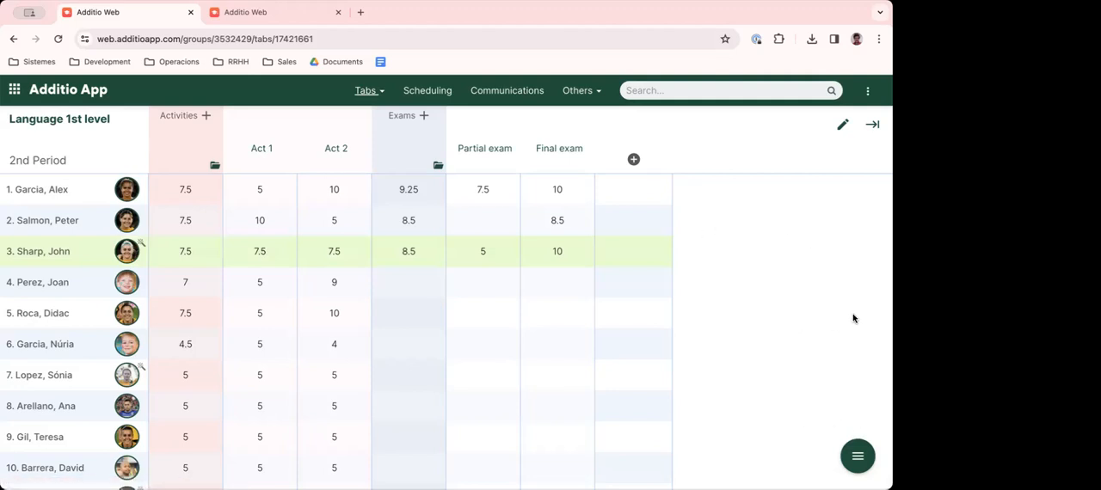
left_click(860, 462)
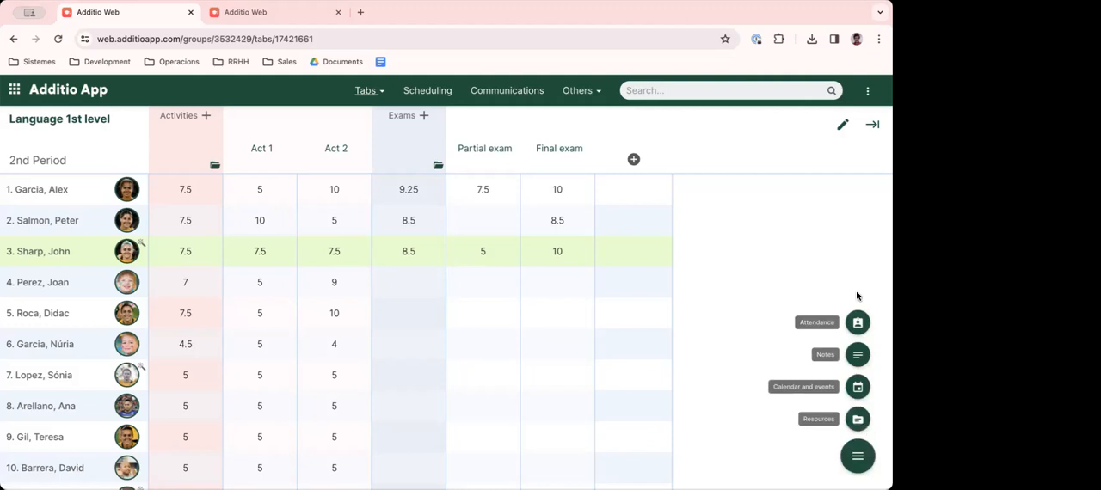
left_click(858, 325)
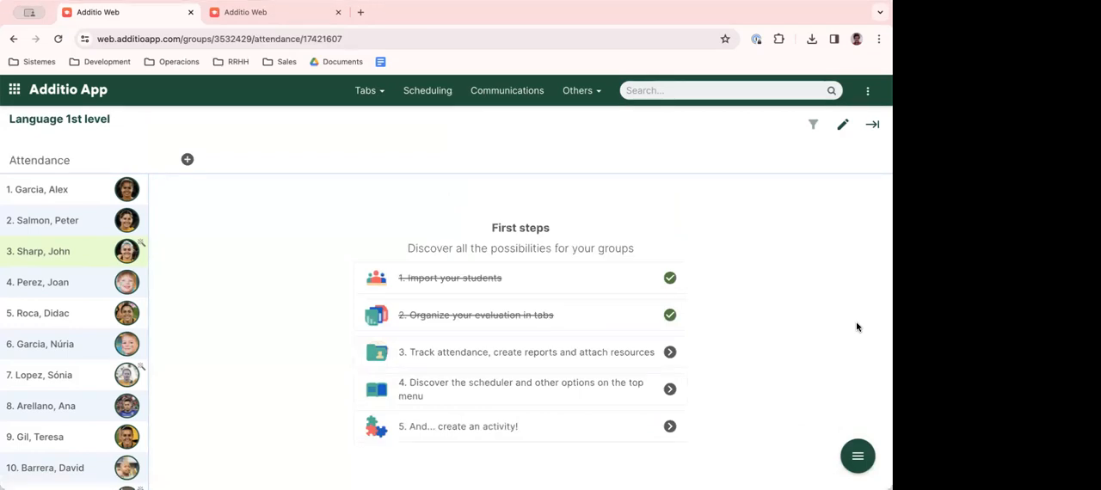
left_click(188, 160)
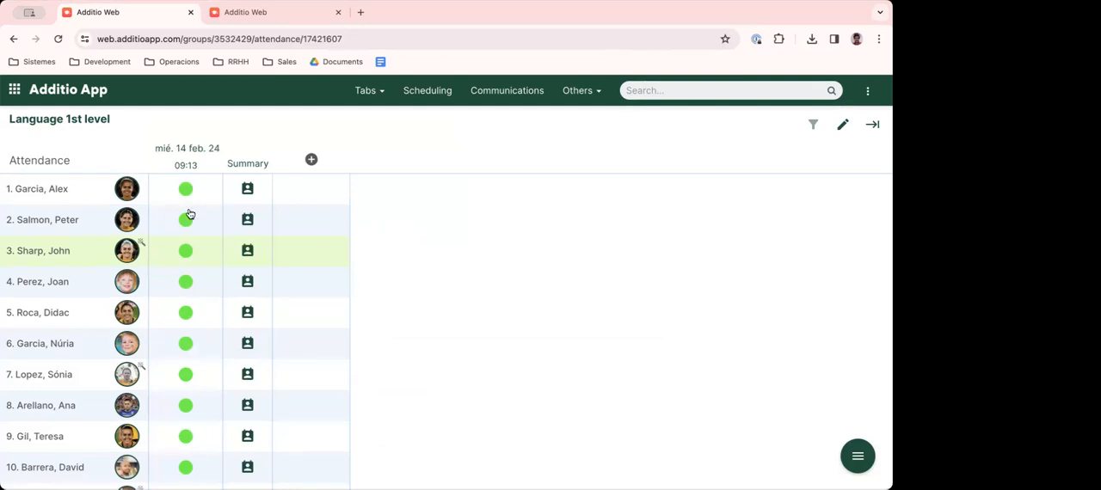
- In the first attendance session, mark the first student as Ausencia, the fourth as Retraso and the seventh as Expulsión
left_click(185, 190)
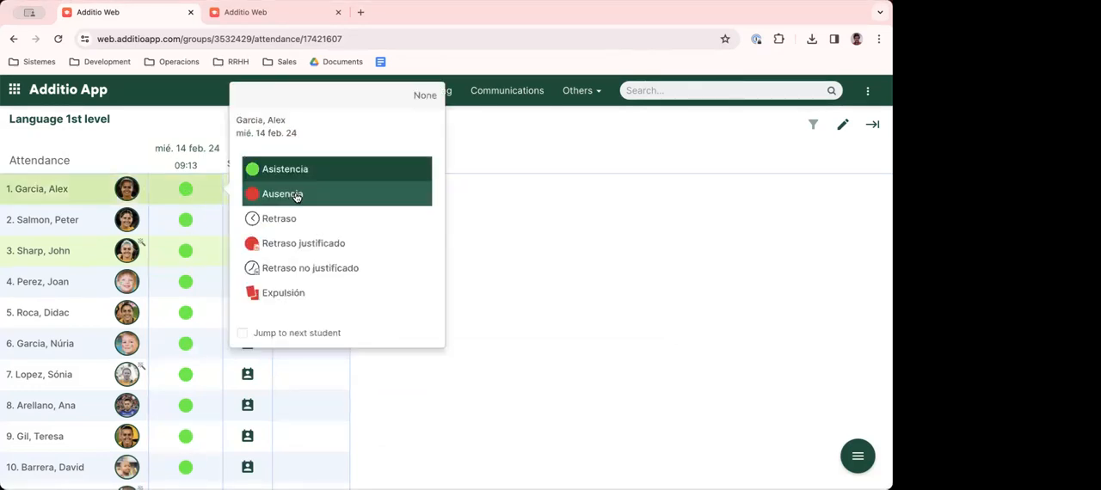
left_click(295, 195)
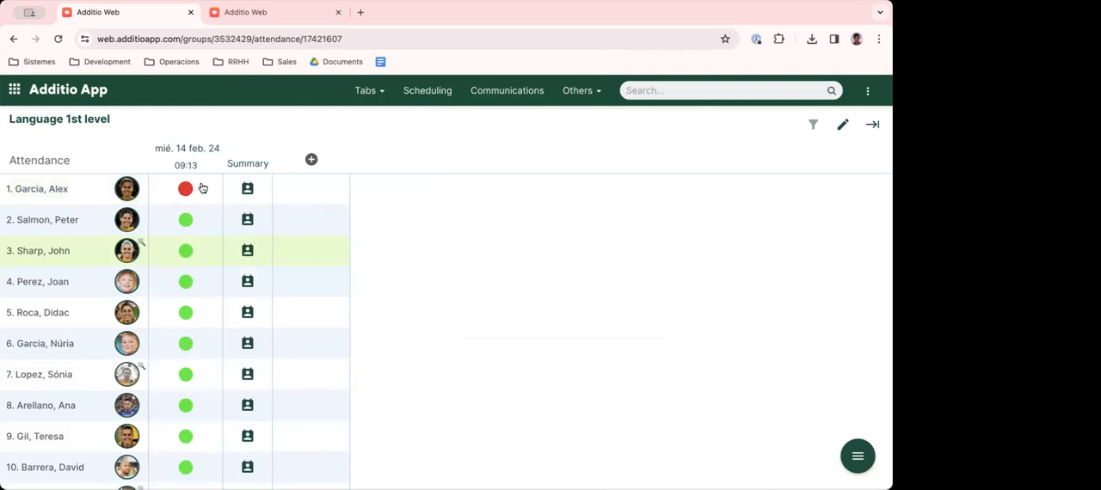
left_click(186, 283)
left_click(281, 289)
left_click(184, 282)
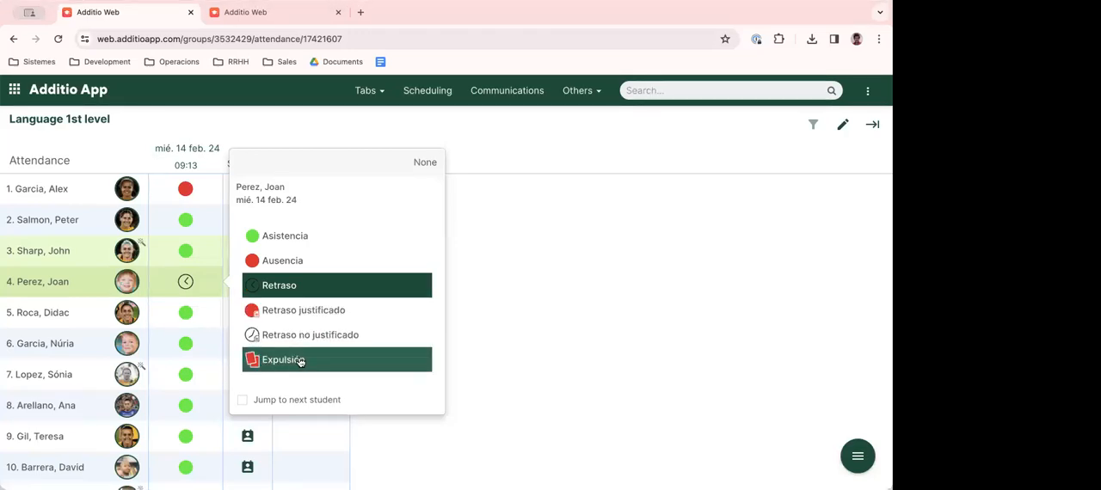
left_click(616, 321)
left_click(186, 373)
left_click(264, 401)
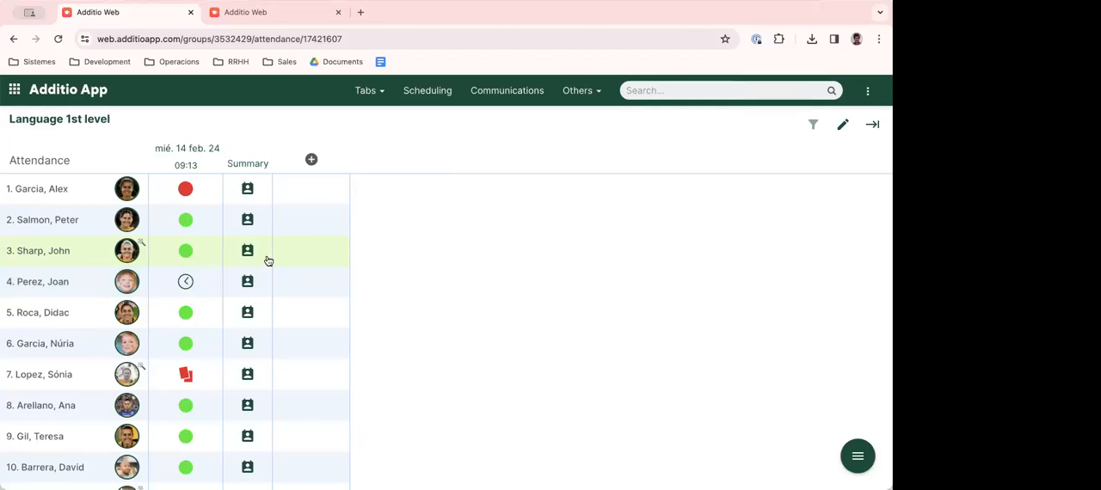
- Clear the first student's attendance mark in the first session and set it to Asistencia
left_click(187, 188)
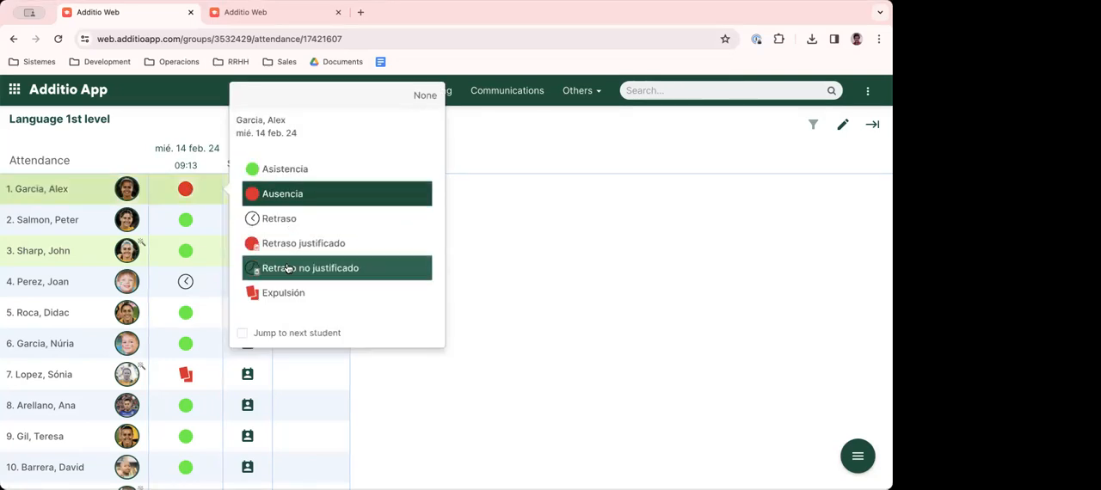
left_click(425, 95)
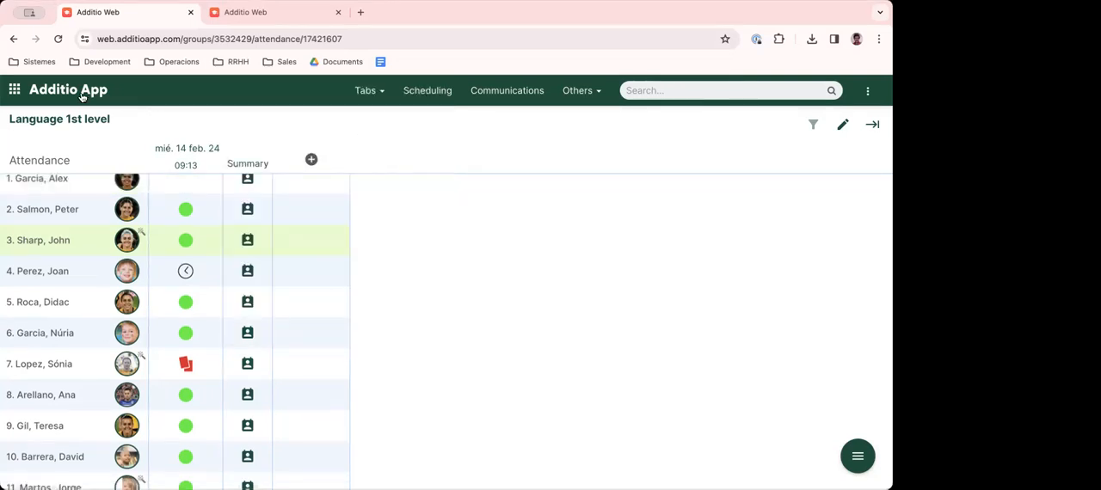
scroll(185, 262, "up", 1)
left_click(188, 192)
left_click(262, 171)
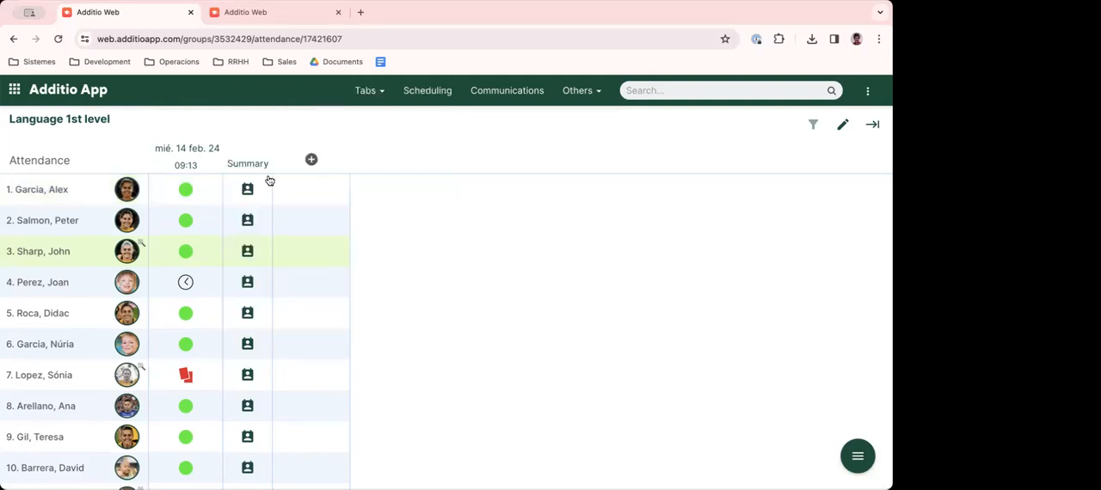
- Add a second attendance session and mark the second student as Ausencia in it
left_click(60, 96)
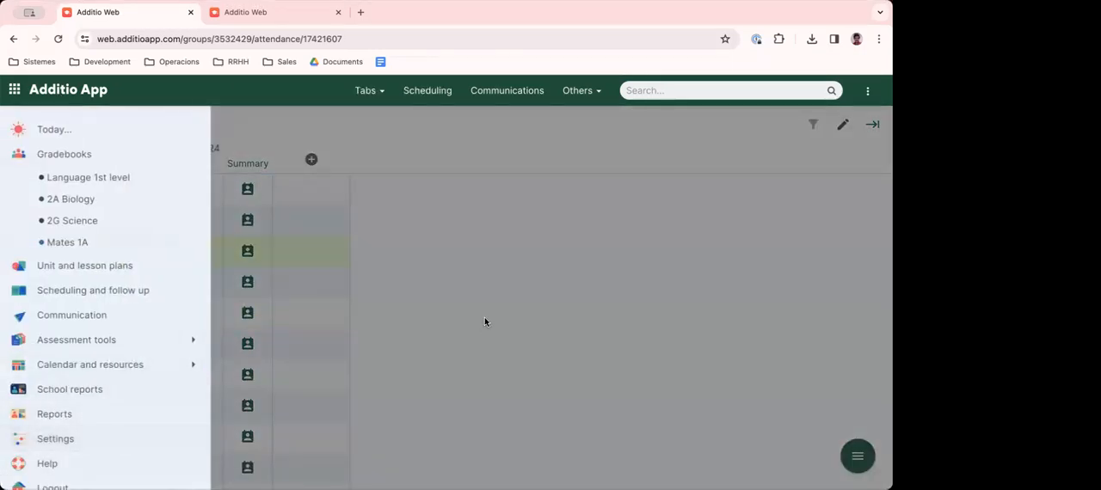
left_click(485, 322)
left_click(312, 161)
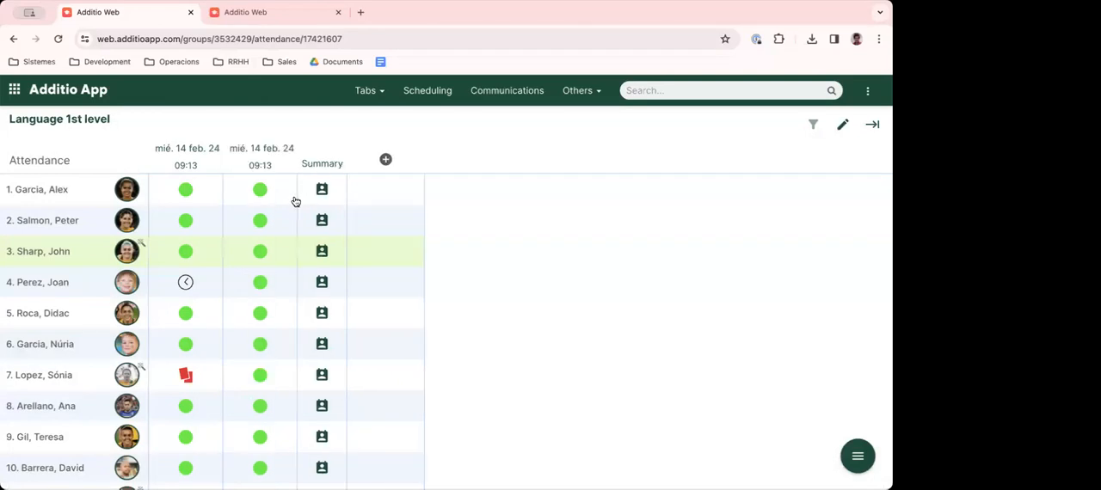
left_click(262, 221)
left_click(365, 205)
- Add two more attendance sessions, marking the first student as Ausencia in the third and the second student as Retraso in the fourth
left_click(387, 164)
left_click(333, 189)
left_click(421, 192)
left_click(461, 160)
left_click(416, 228)
left_click(499, 223)
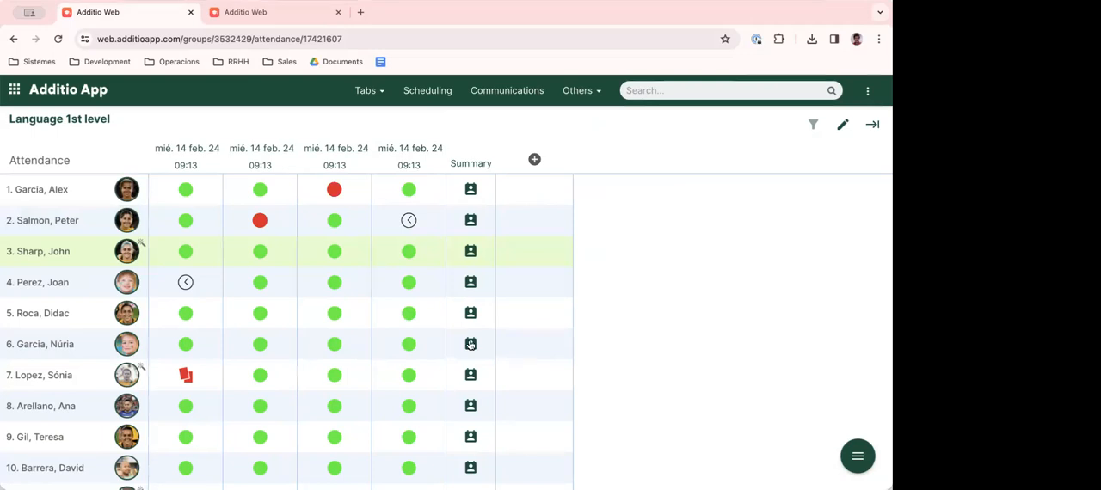
- Examine the second student's attendance summary, checking the counts and percentages for Asistencia, Ausencia and Retraso
left_click(470, 221)
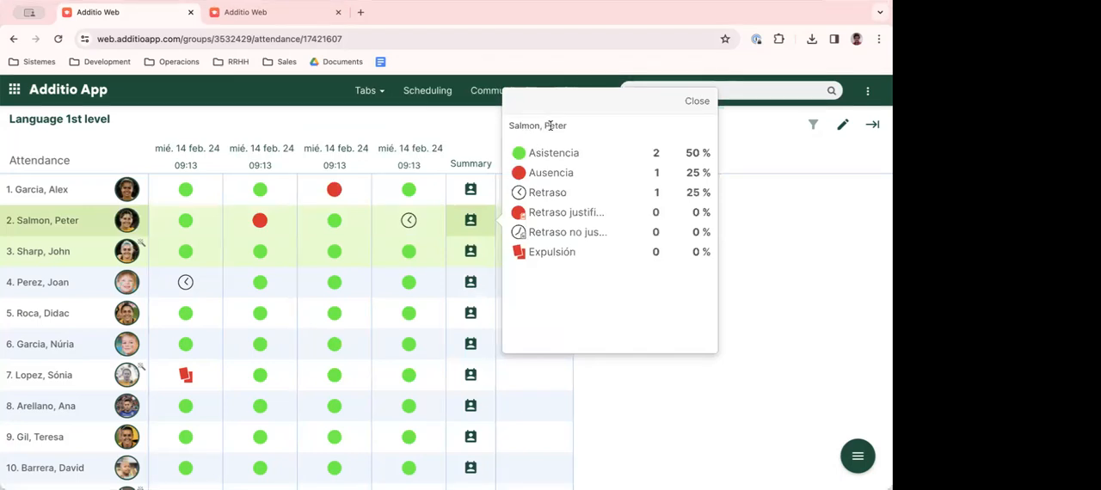
left_click_drag(530, 154, 587, 154)
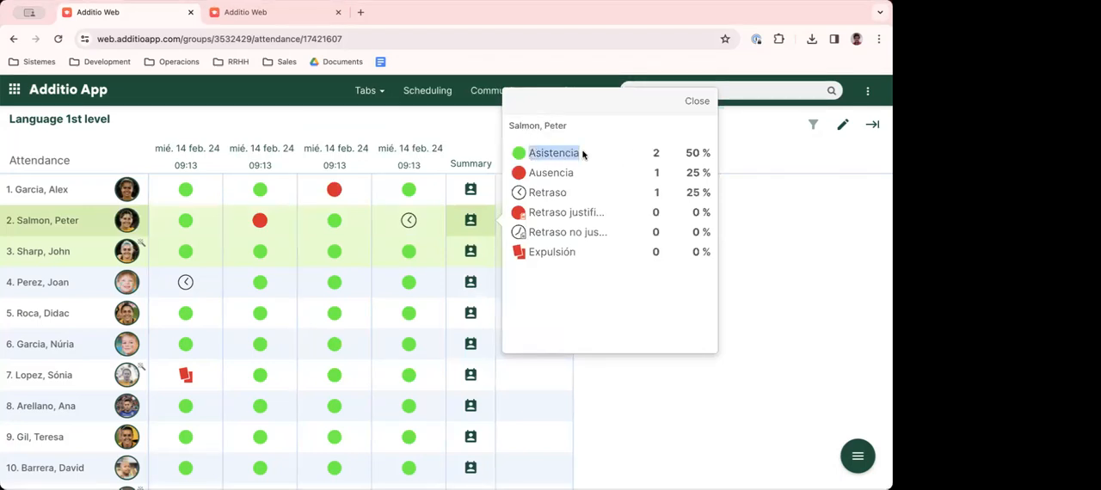
left_click(674, 154)
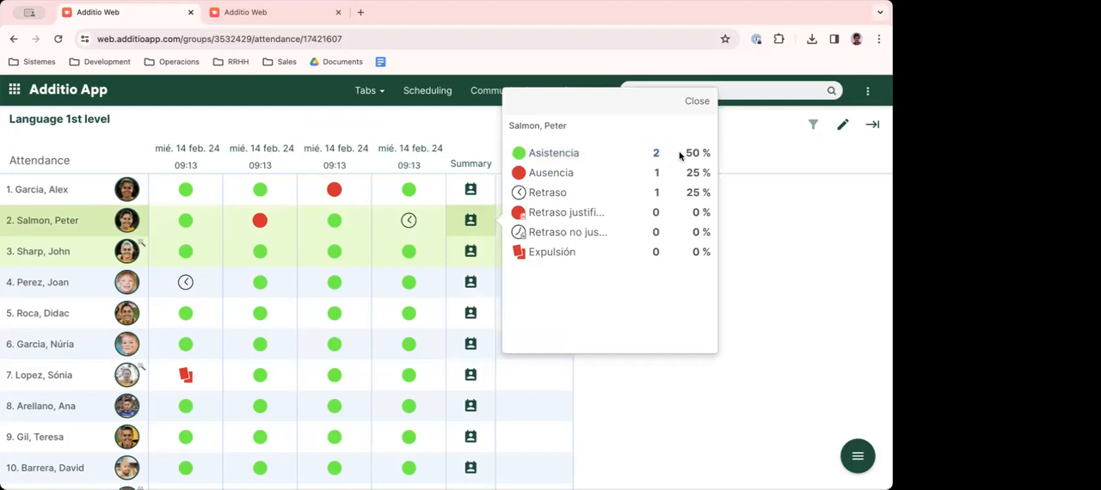
left_click_drag(687, 153, 712, 154)
left_click(709, 151)
double_click(684, 175)
left_click_drag(528, 196, 568, 195)
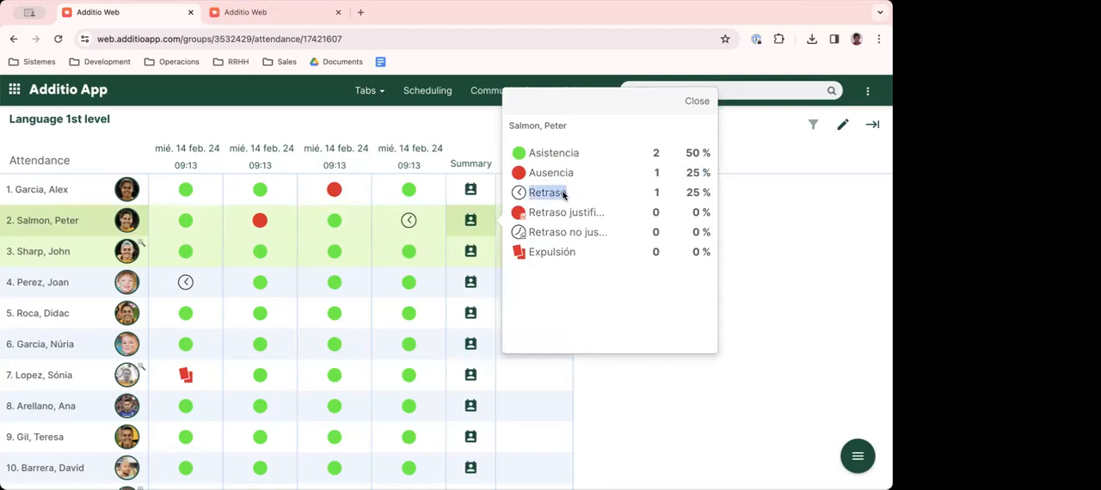
left_click(667, 192)
left_click_drag(685, 192, 710, 186)
left_click(811, 299)
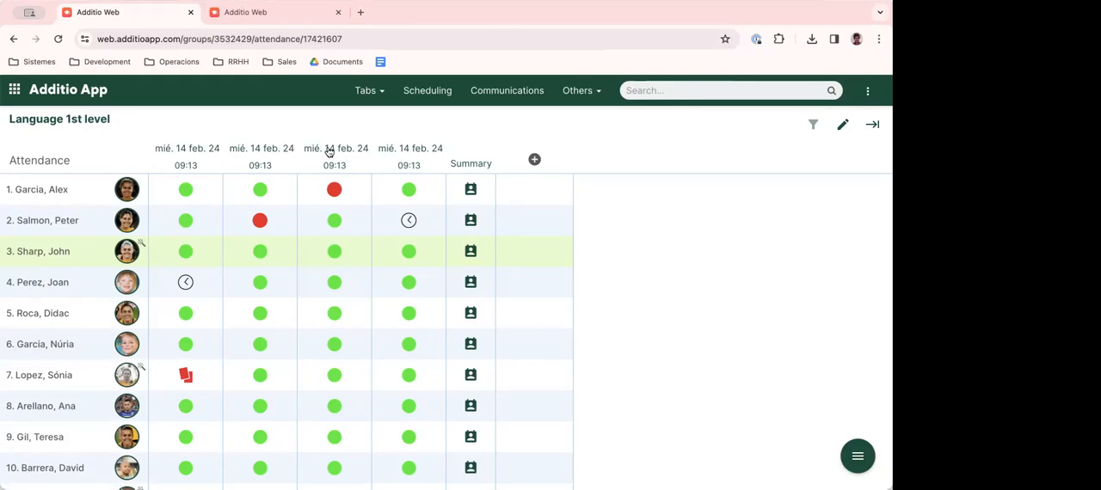
- View the first student's attendance summary, reopen the second student's summary and close it
left_click(470, 191)
left_click(821, 293)
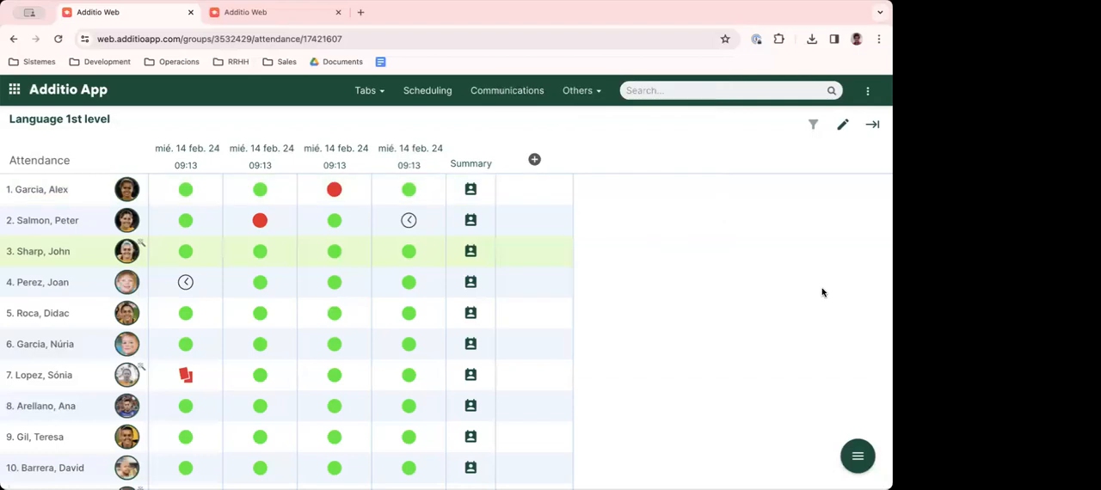
left_click(472, 220)
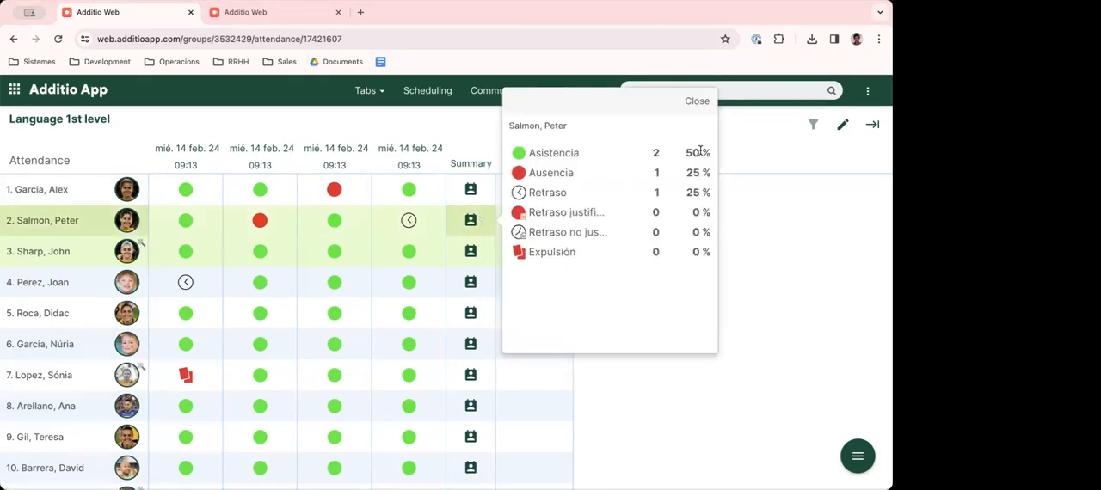
left_click(695, 101)
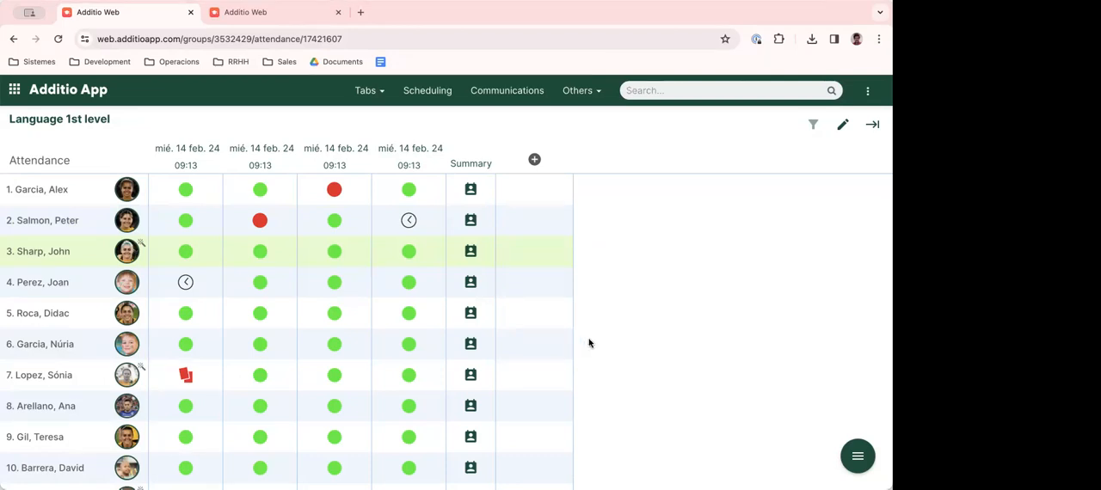
- Visit the group's 1st Period and 2nd Period tabs and return to the attendance view
left_click(372, 95)
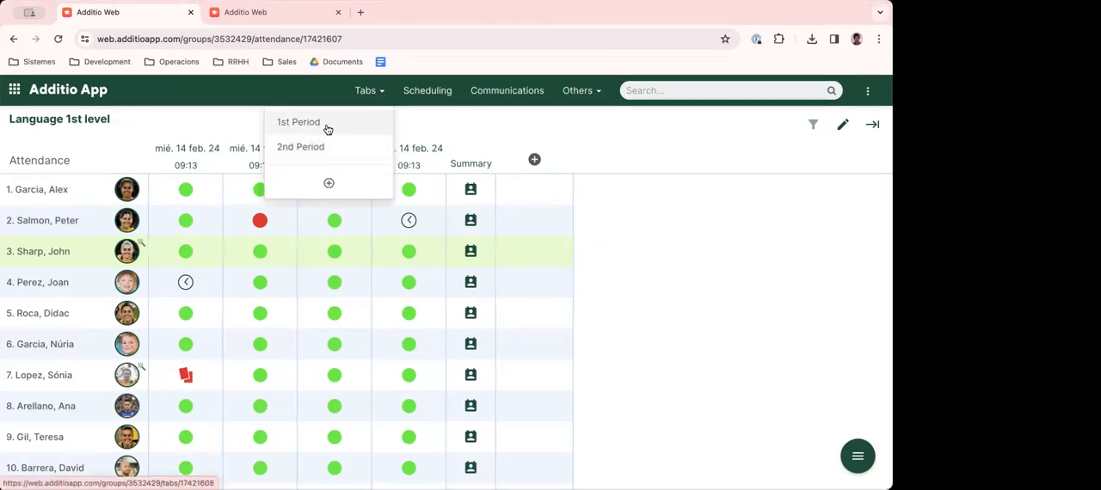
left_click(327, 127)
left_click(368, 91)
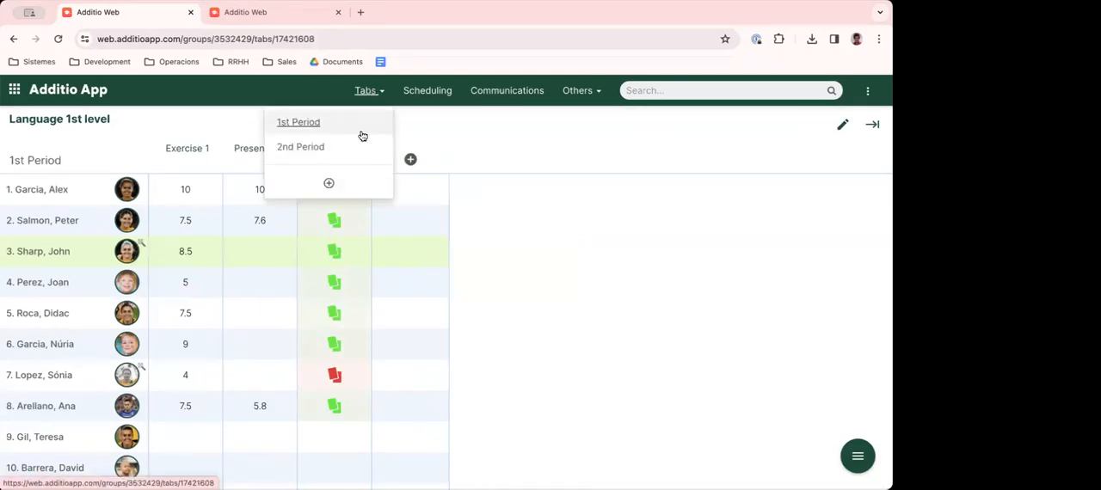
left_click(284, 148)
left_click(859, 454)
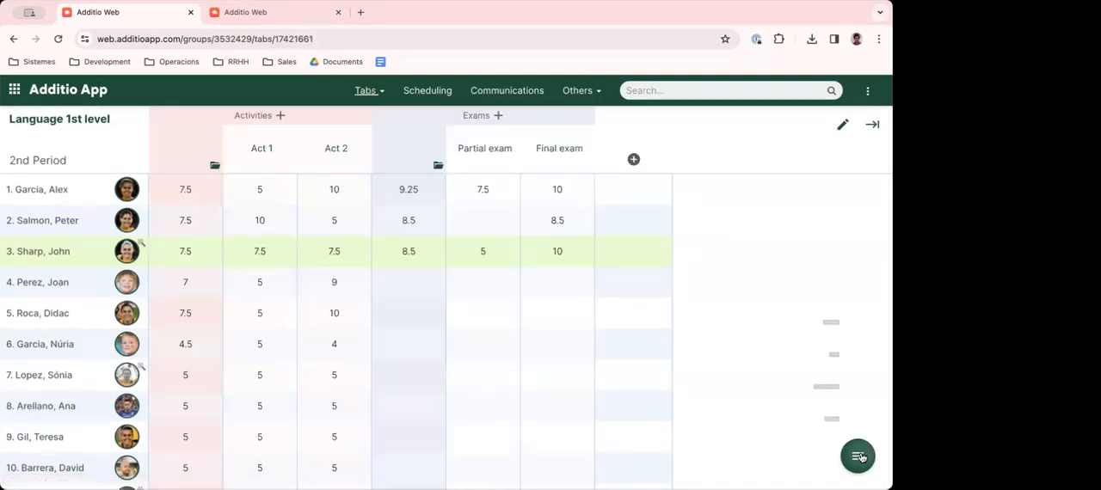
left_click(857, 323)
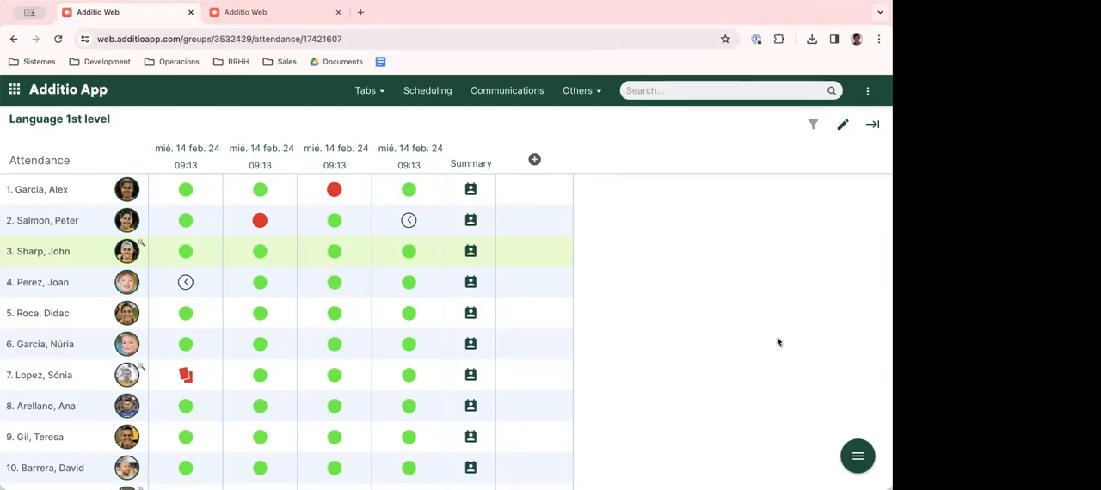
- Open the group's resources and dismiss the video on sharing resources with students
left_click(857, 457)
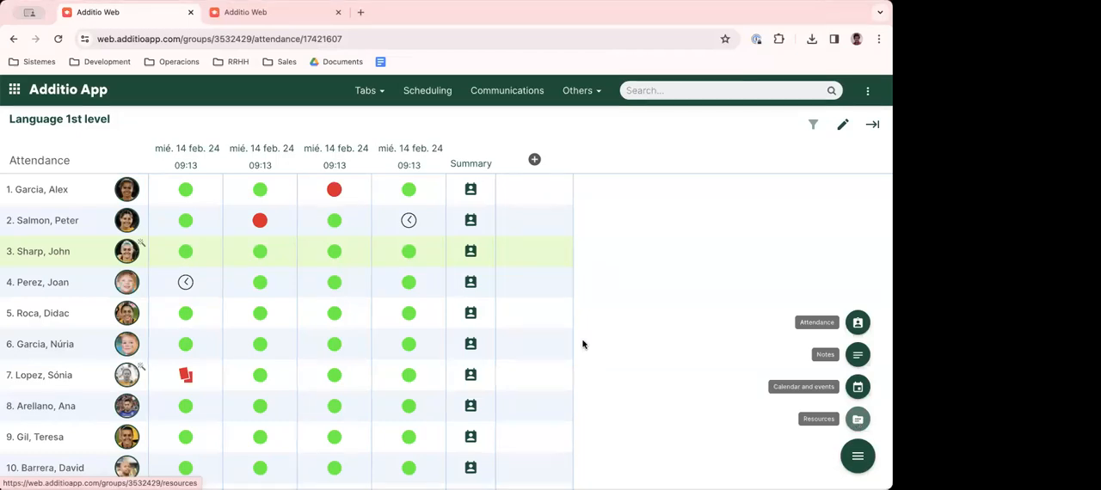
left_click_drag(22, 120, 703, 255)
left_click(707, 263)
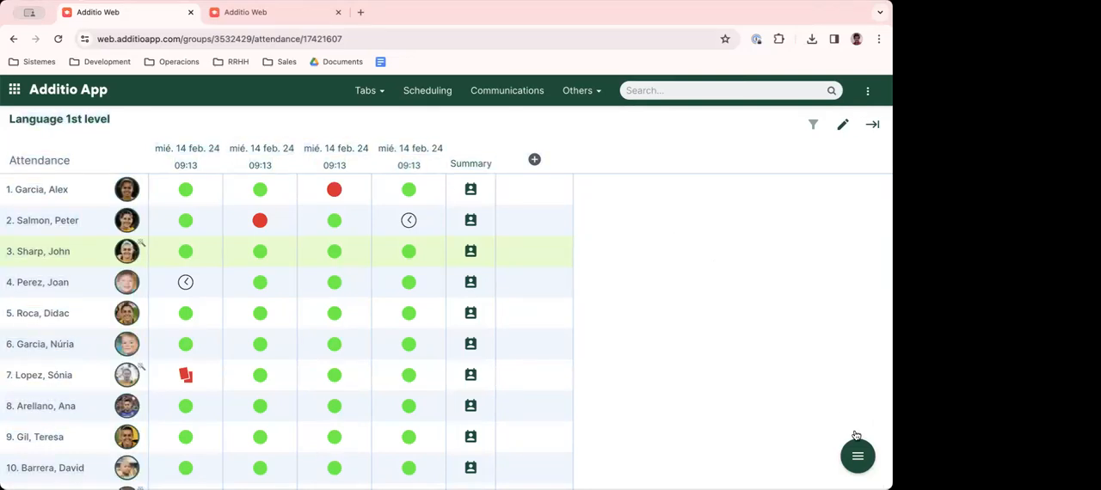
mouse_move(858, 463)
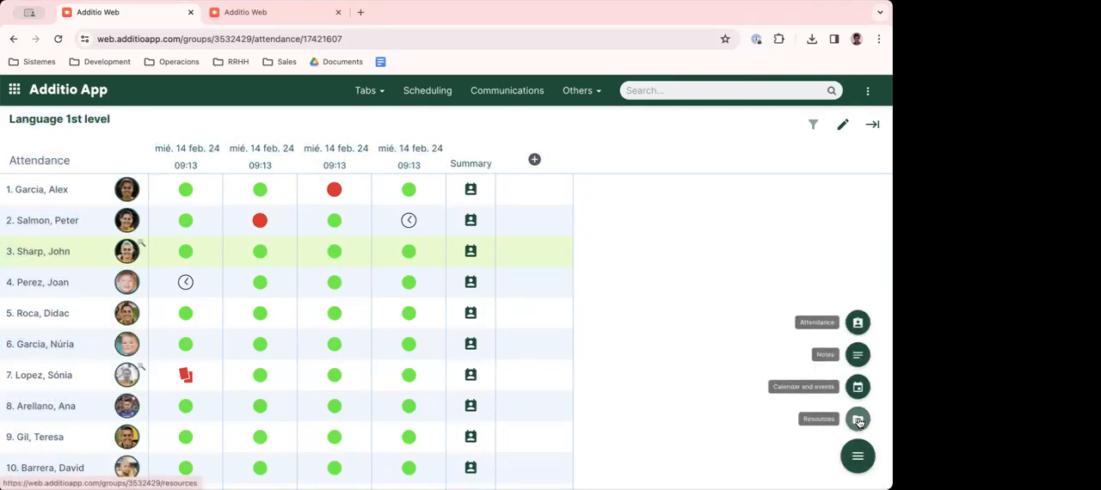
left_click(858, 422)
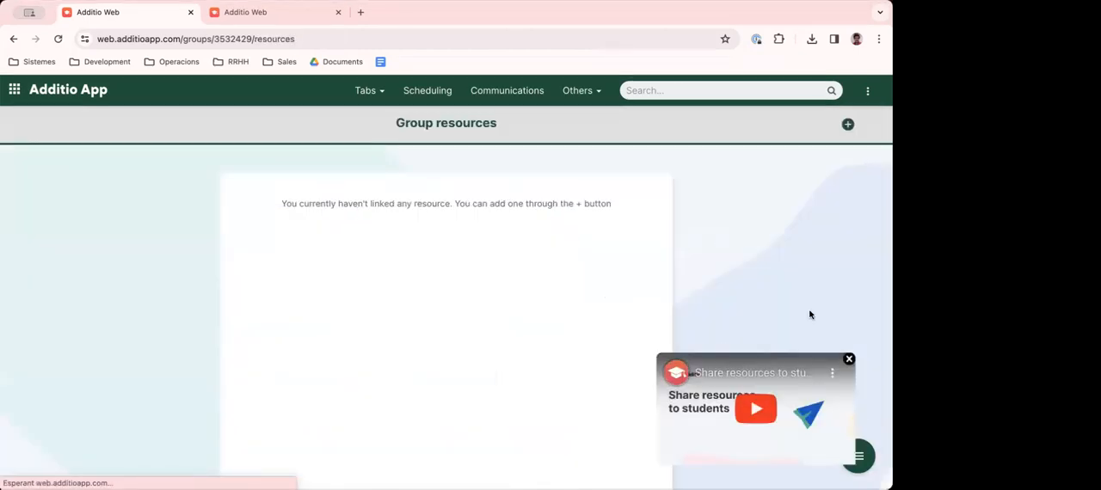
left_click(849, 361)
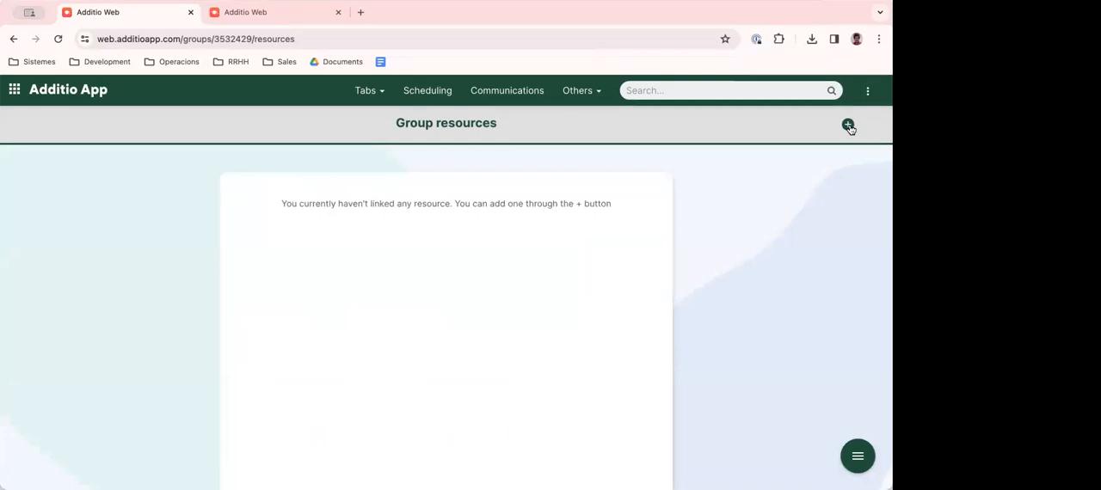
- Upload the file 8560b2af-2b04-471a-b1da-fd08650e01a9.pdf and confirm linking it to the group's resources
left_click(849, 127)
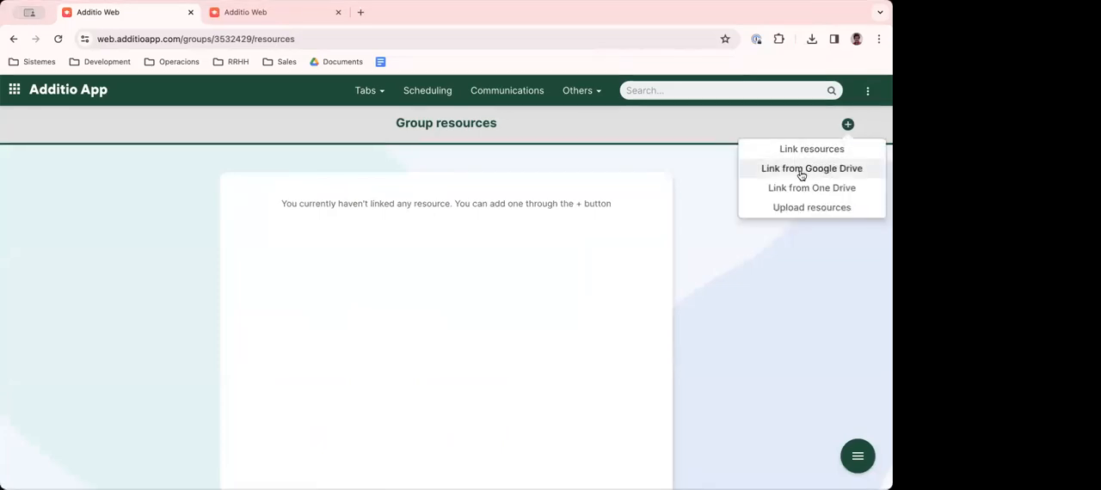
left_click(793, 209)
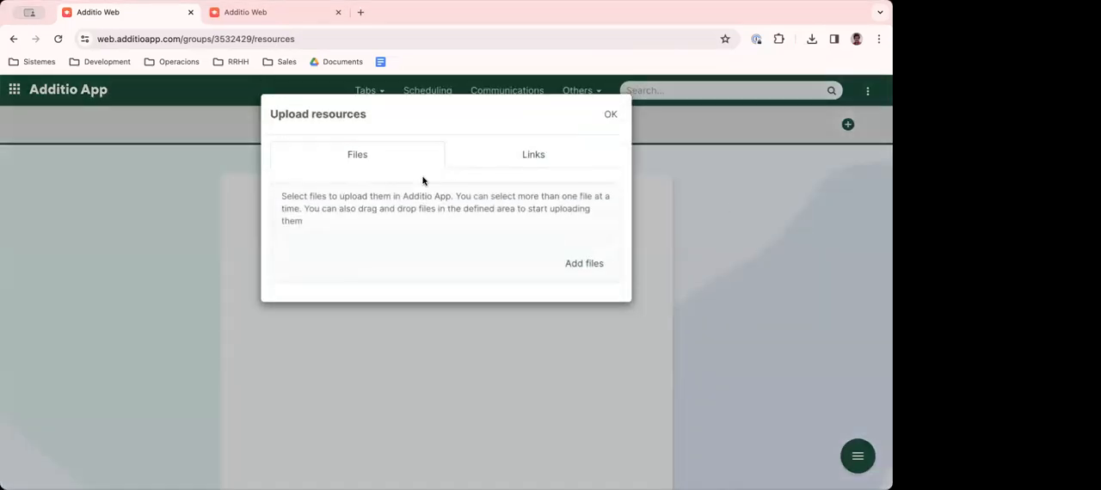
left_click(577, 261)
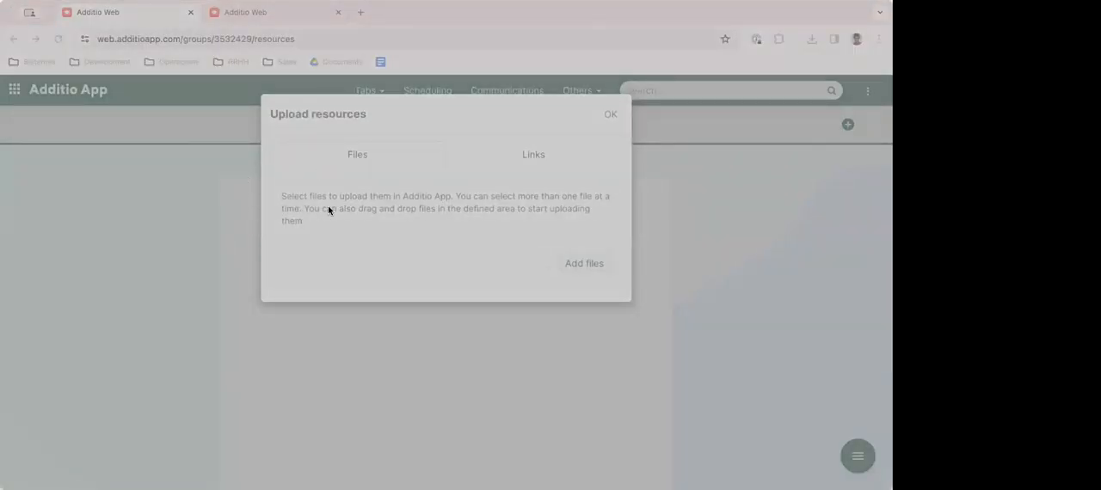
left_click(662, 365)
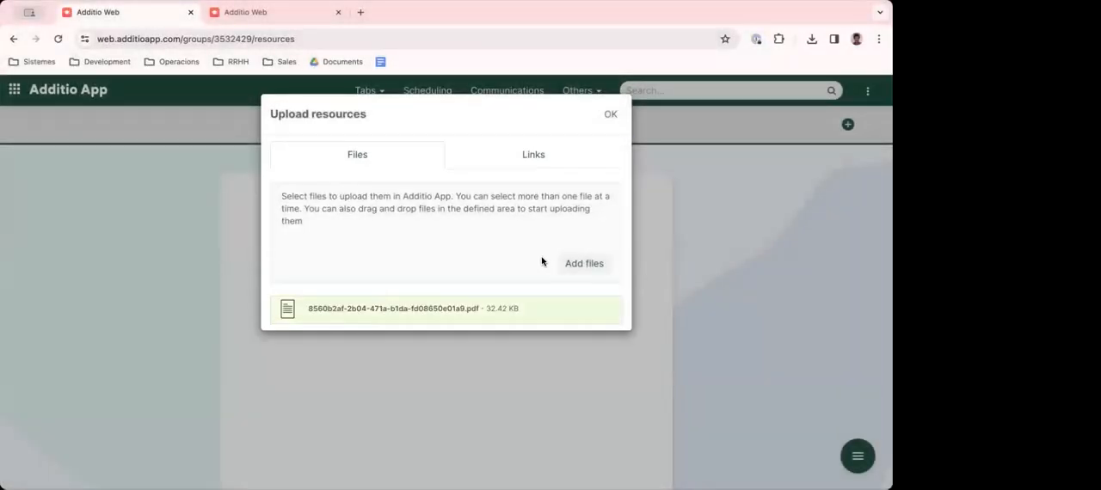
left_click(610, 114)
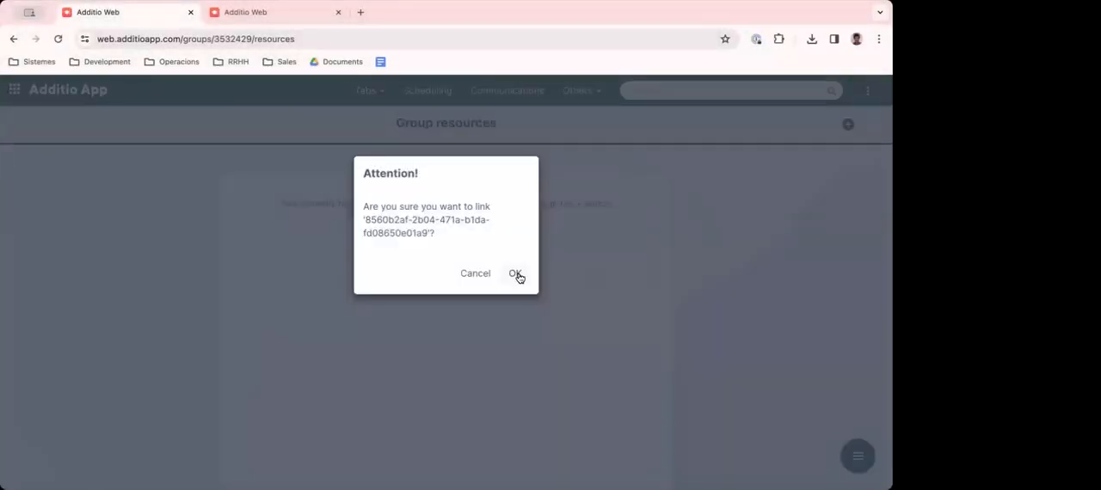
left_click(516, 274)
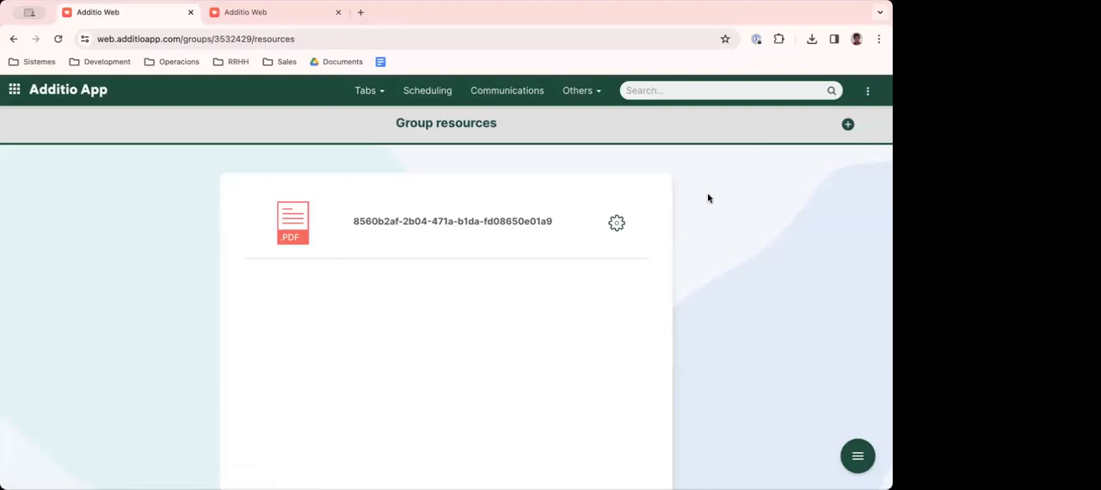
- Check the options of the linked PDF resource and dismiss them
left_click(616, 223)
left_click(747, 258)
right_click(845, 126)
left_click(884, 179)
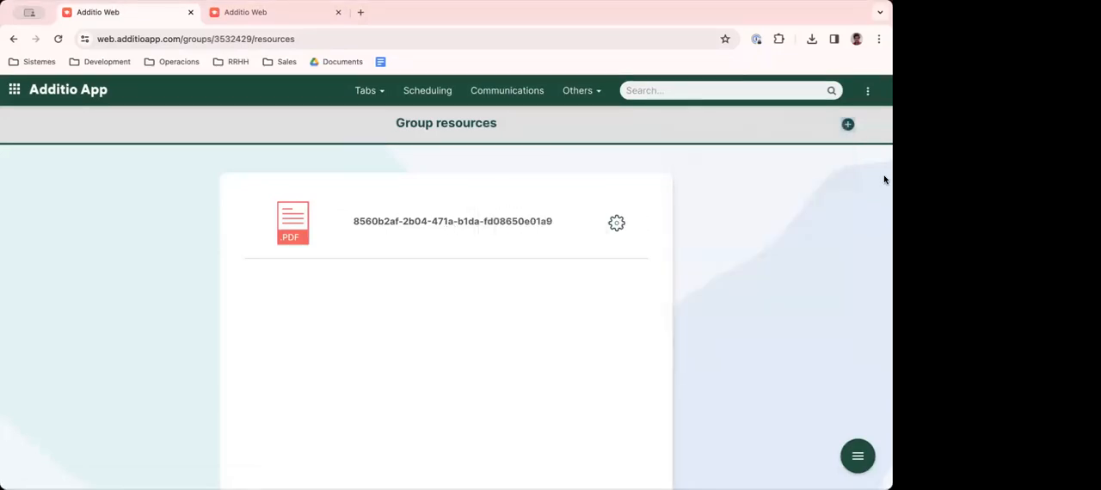
- Link the presentation Diagrama equipo Granada from Google Drive to the group, open it to check it, and return to the resources
left_click(847, 125)
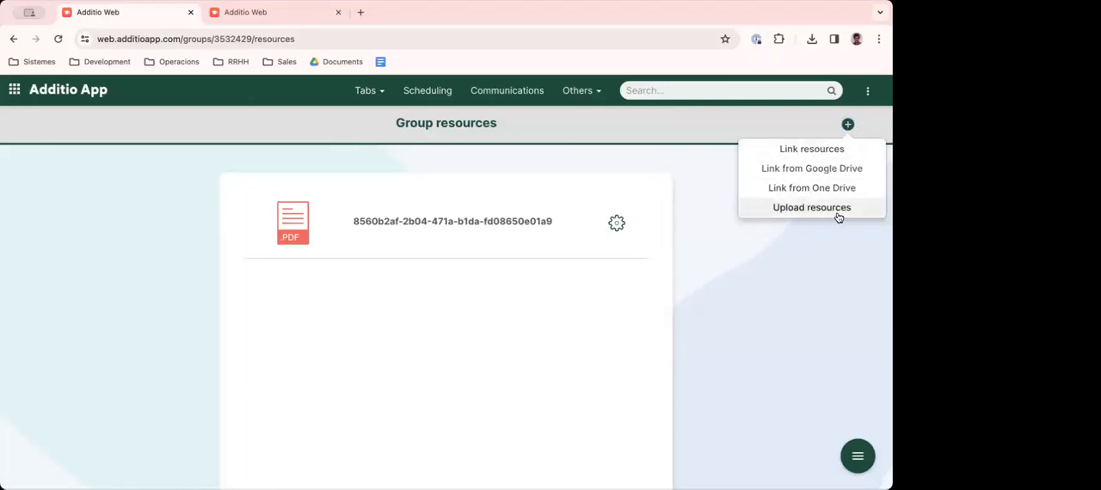
left_click(816, 169)
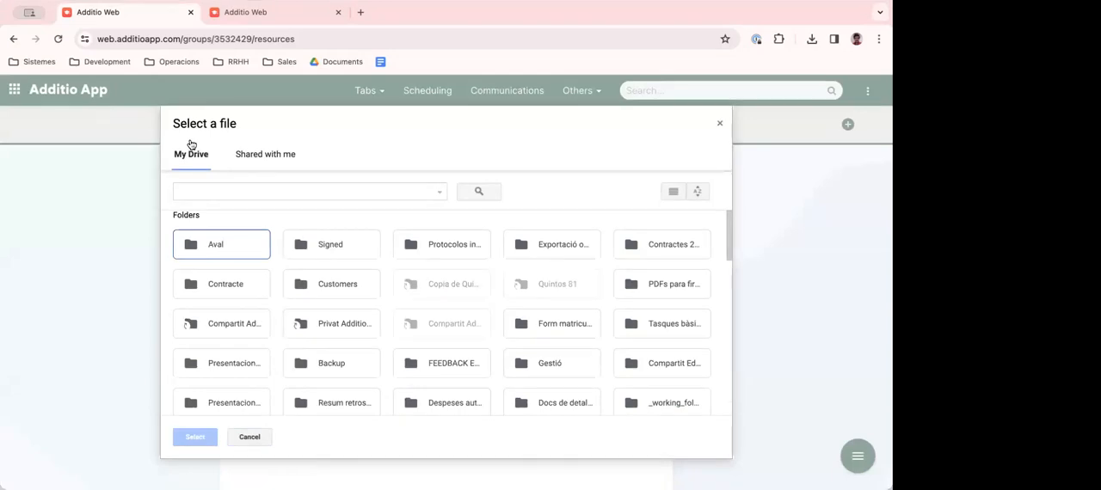
scroll(214, 245, "down", 5)
scroll(290, 305, "up", 3)
scroll(291, 305, "down", 3)
left_click(338, 343)
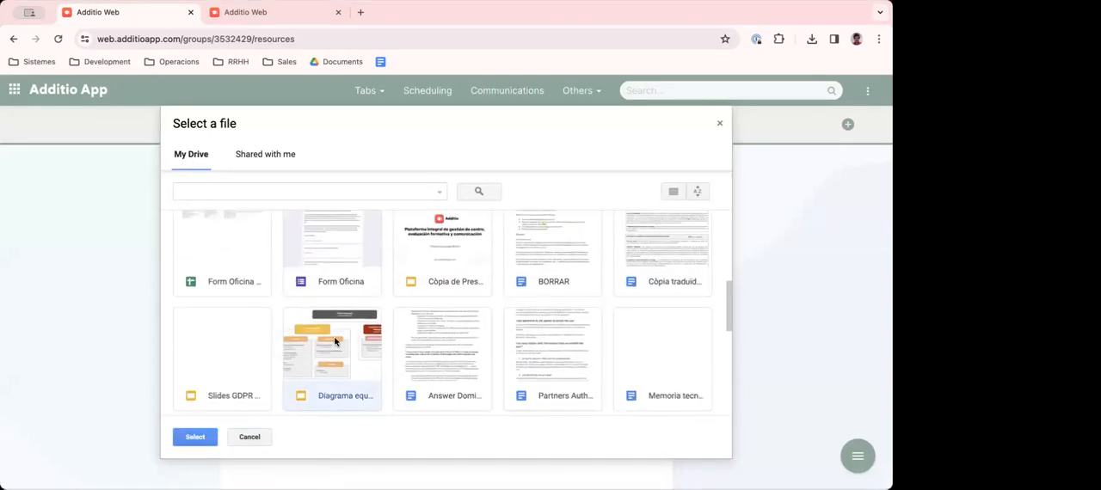
left_click(191, 440)
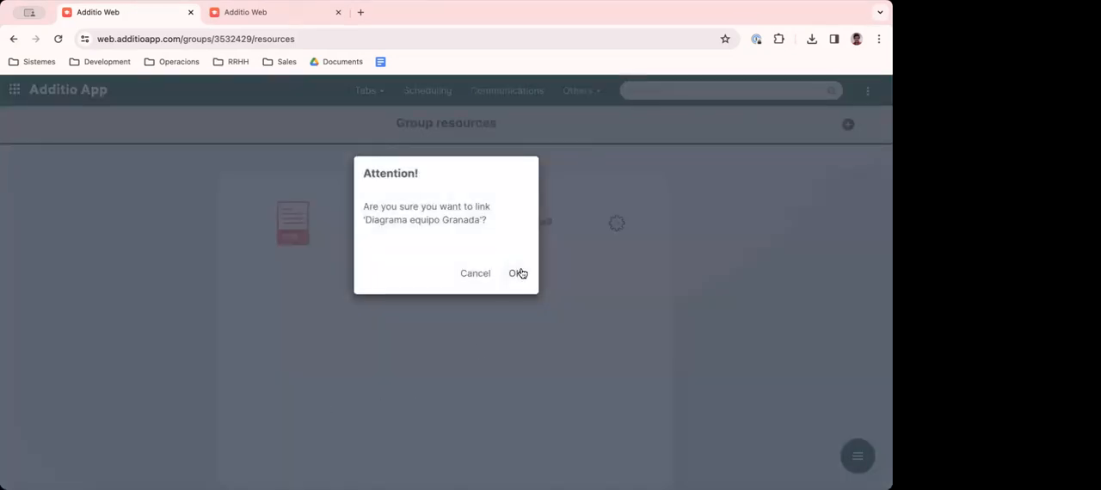
left_click(518, 272)
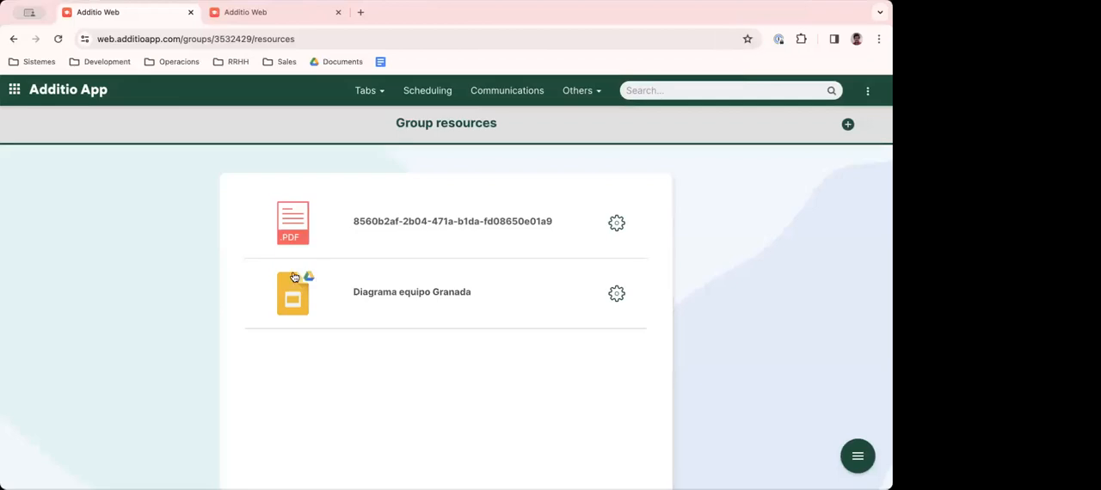
left_click(390, 297)
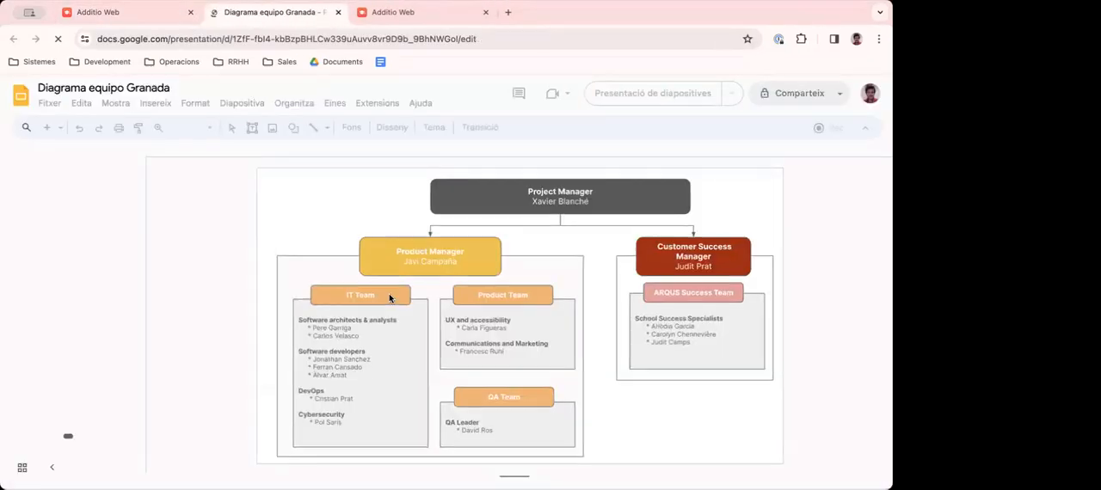
left_click(80, 15)
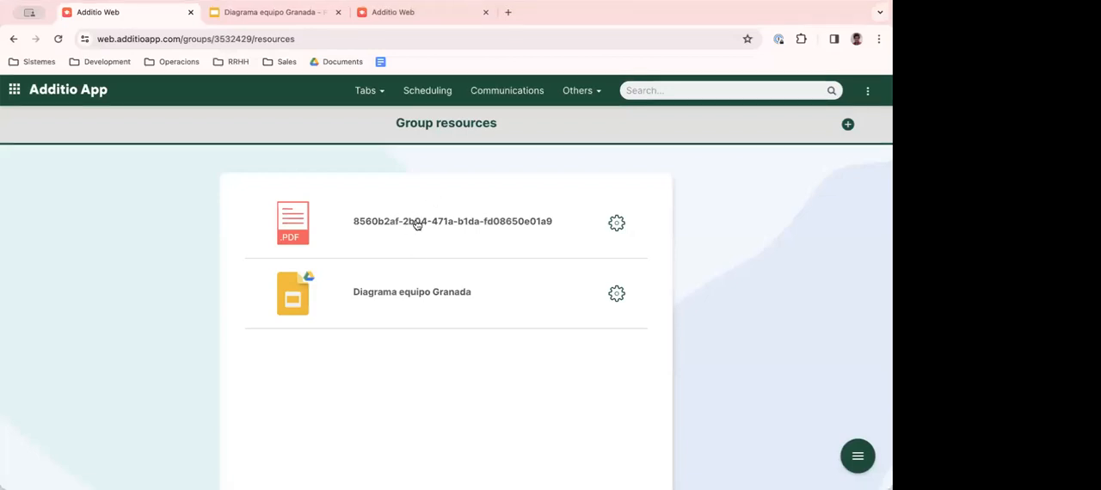
- Browse the existing Additio resources available for linking and close the list without linking any
left_click(848, 126)
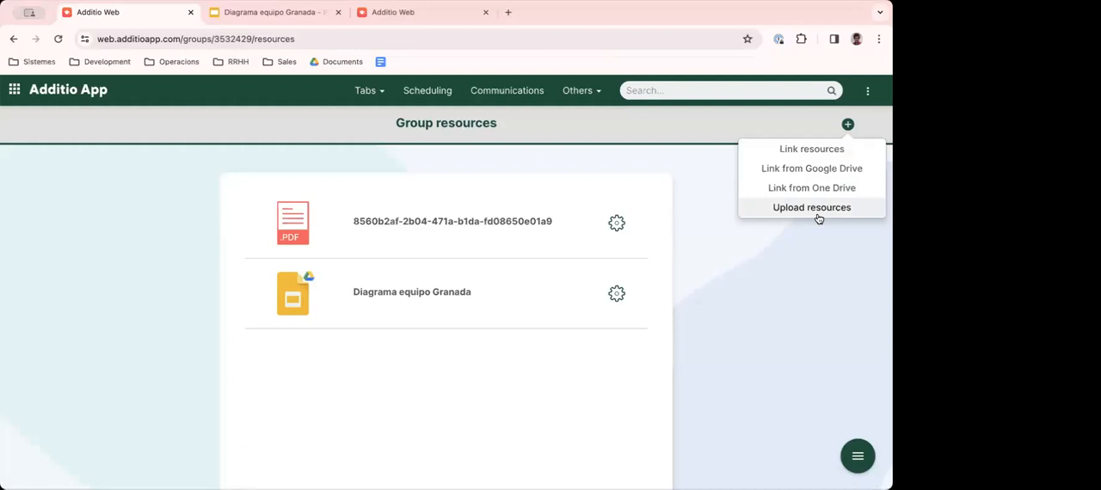
left_click(810, 150)
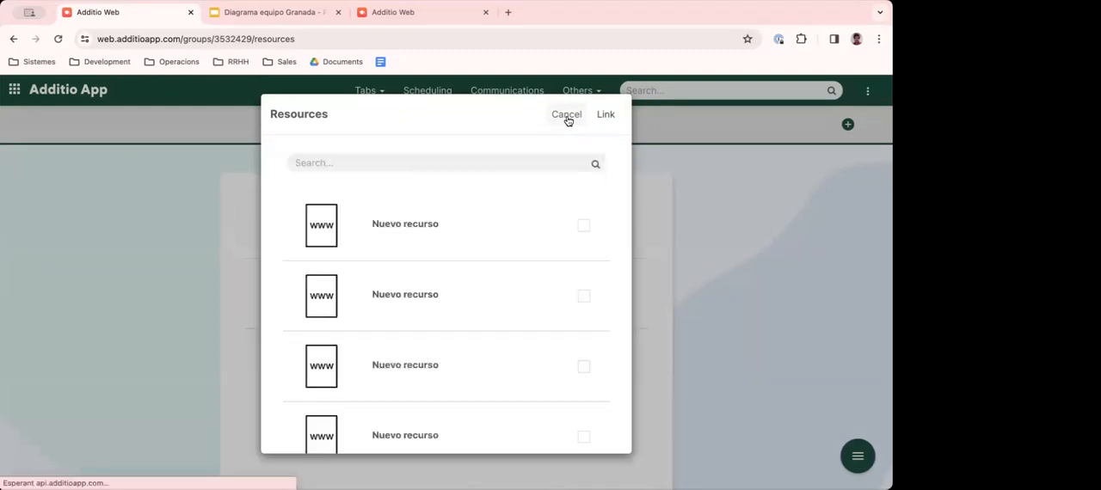
scroll(488, 293, "down", 15)
scroll(482, 302, "down", 10)
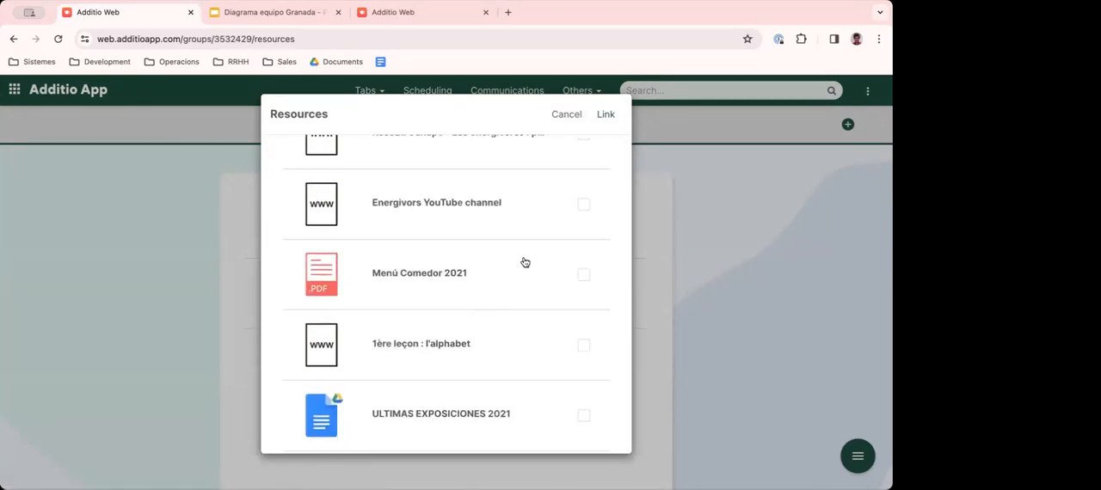
left_click(566, 115)
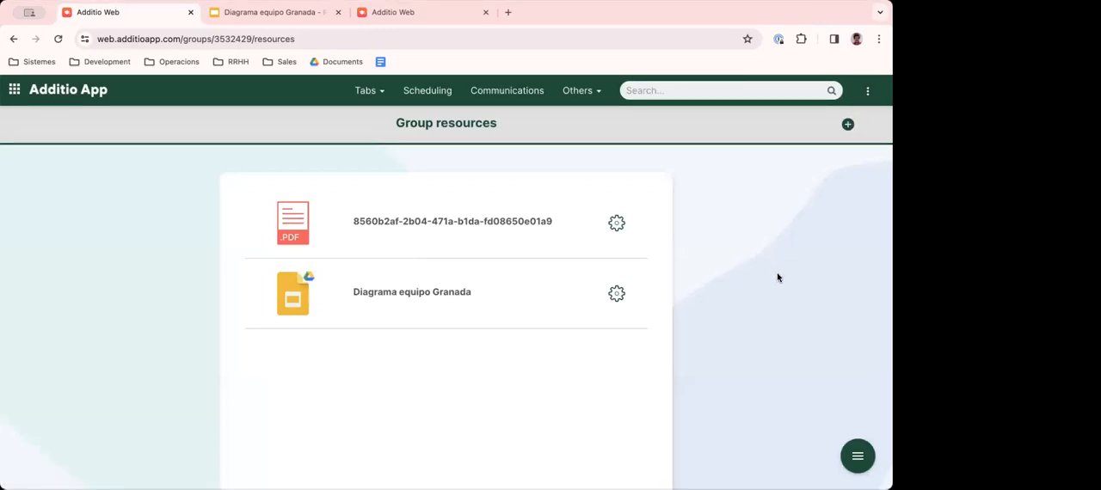
- Visit the group's notes page and return to the 1st Period tab
left_click(857, 456)
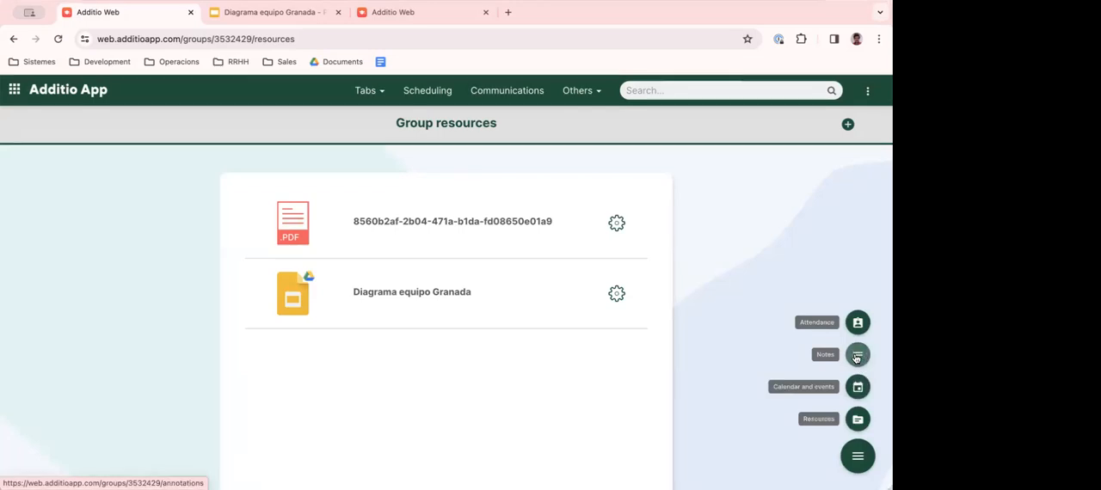
left_click(857, 356)
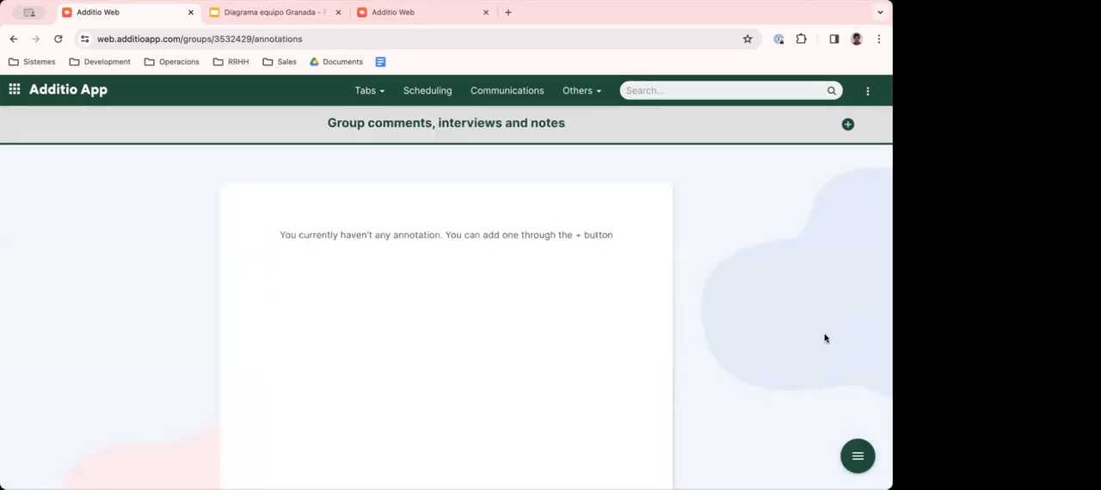
left_click(368, 96)
left_click(297, 124)
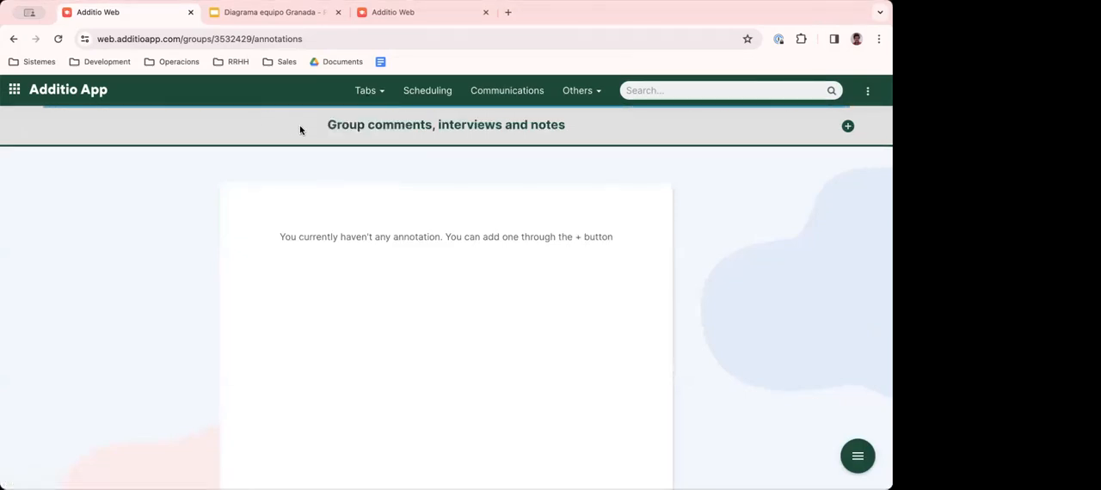
- Add a column named Comment with the Open text evaluation type to the 1st Period tab
left_click(410, 159)
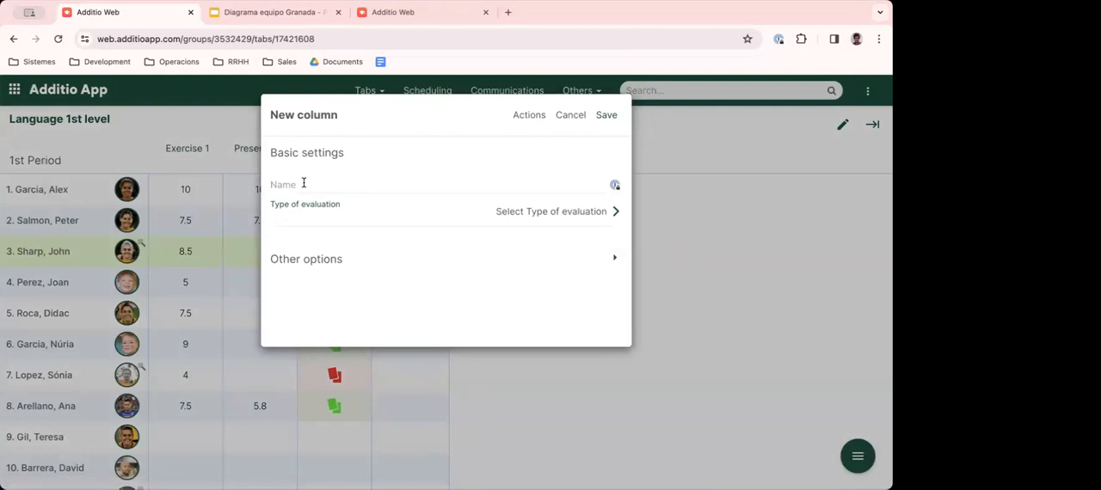
type("Comment")
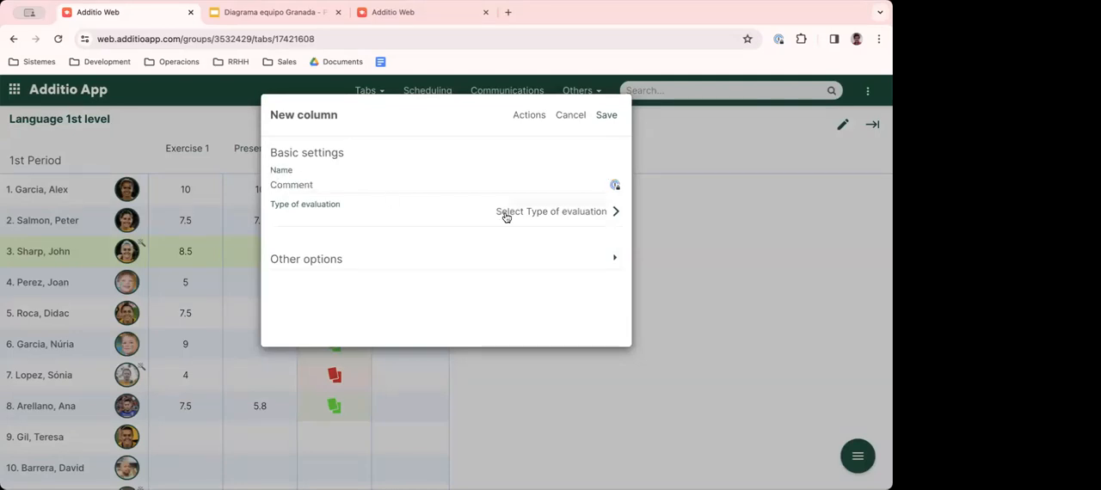
left_click(543, 224)
left_click(311, 304)
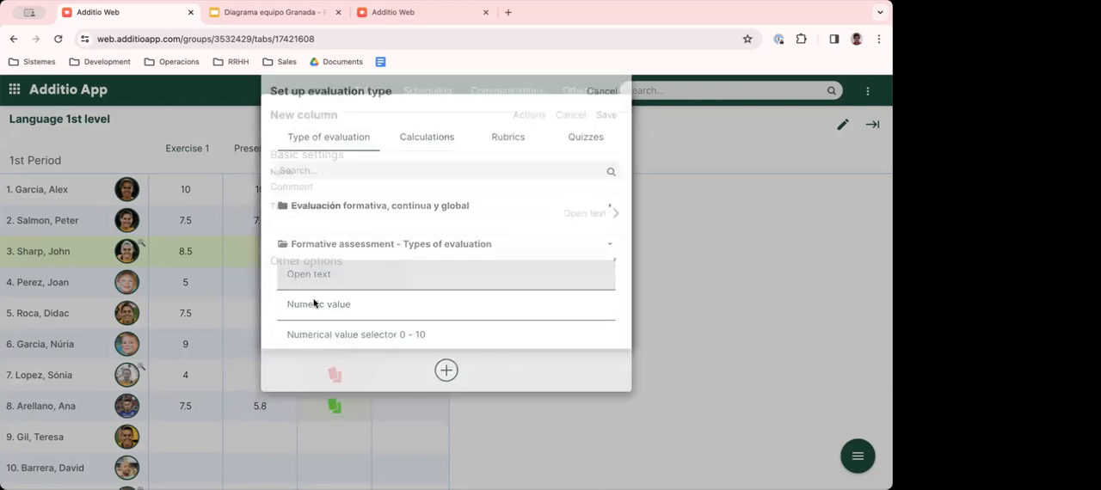
left_click(606, 115)
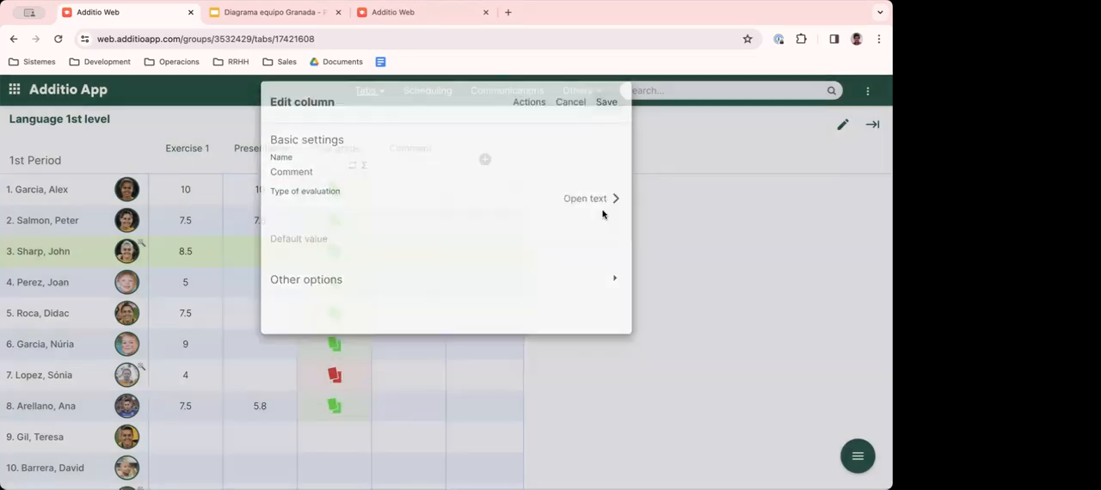
- Enter "You have improved a log" as the first student's comment, then reopen and close the entry
left_click(405, 189)
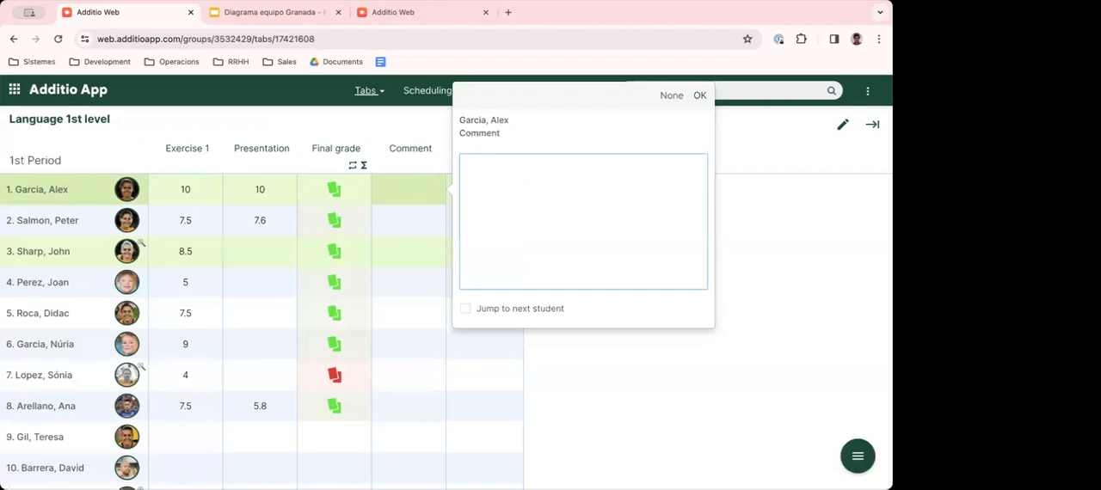
type("You have eimprove")
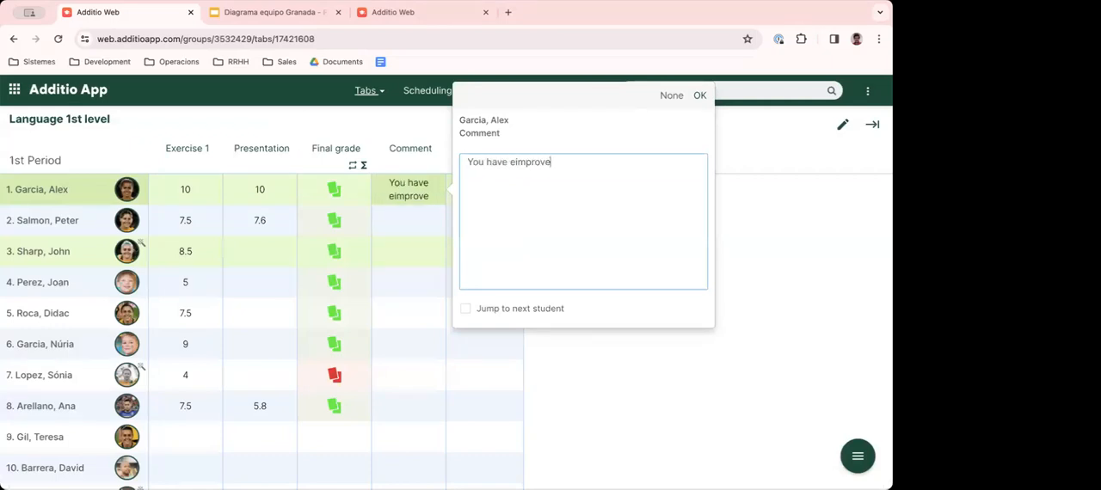
key("alt+shift+Left")
type("improved a log")
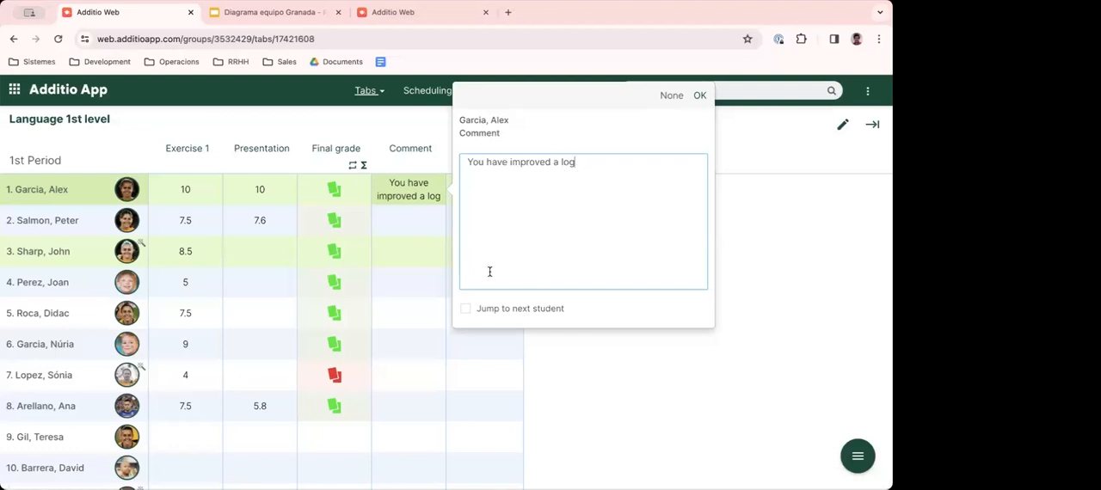
left_click(700, 95)
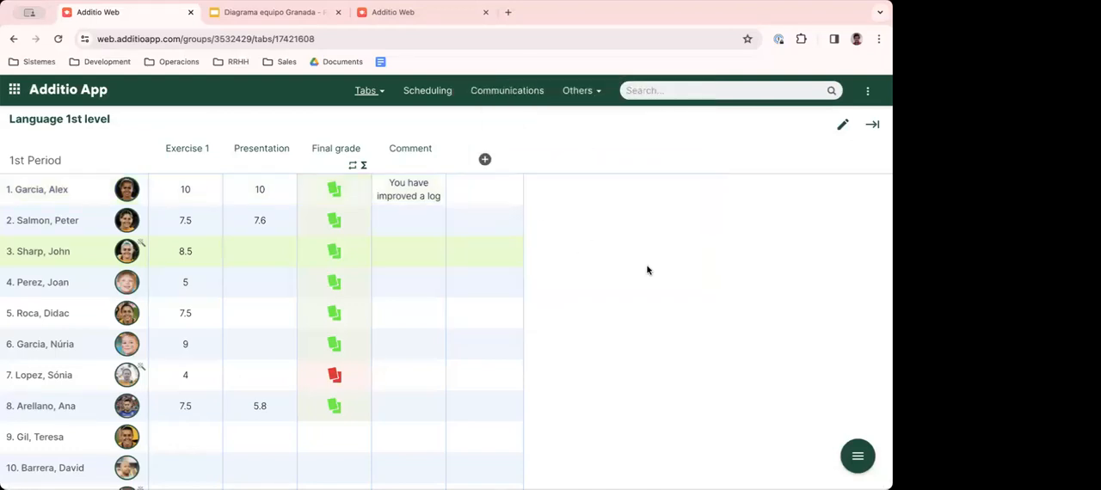
left_click(400, 193)
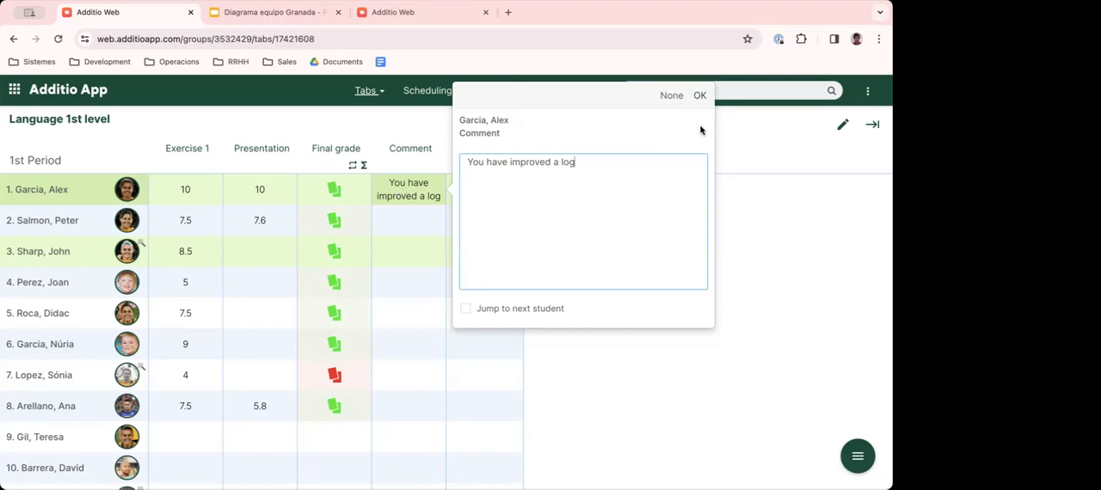
left_click(701, 96)
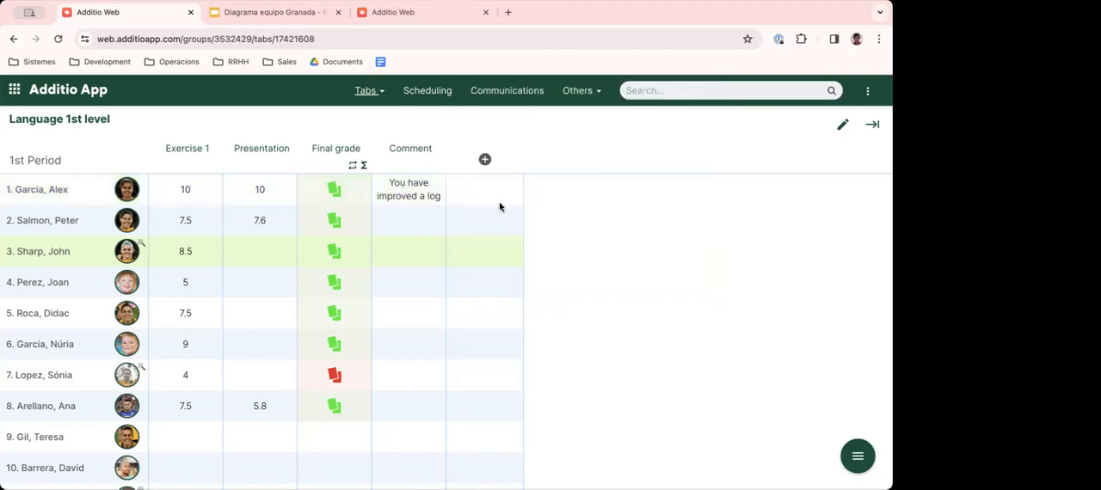
- Set the Comment column to its maximum width and save the column settings
left_click(423, 157)
scroll(545, 302, "down", 3)
scroll(545, 302, "down", 2)
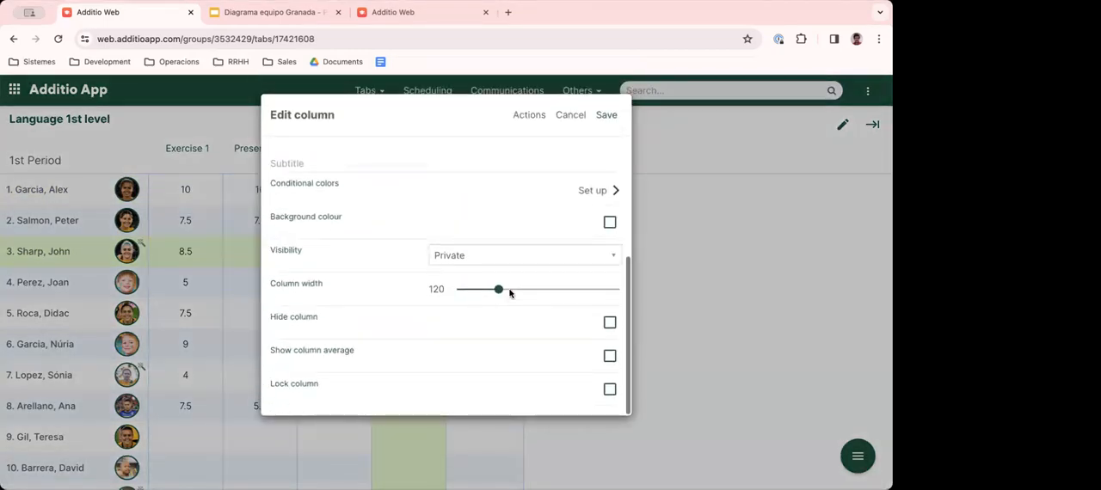
left_click_drag(499, 289, 624, 289)
left_click(606, 114)
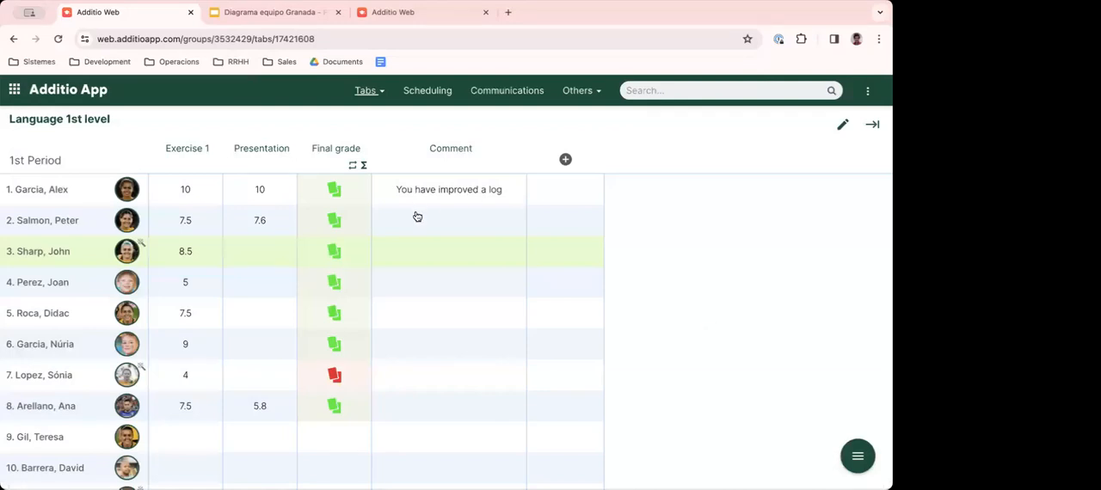
- Correct the first student's comment to "You have improved a lot"
left_click(460, 190)
key("BackSpace")
type("t")
left_click(780, 95)
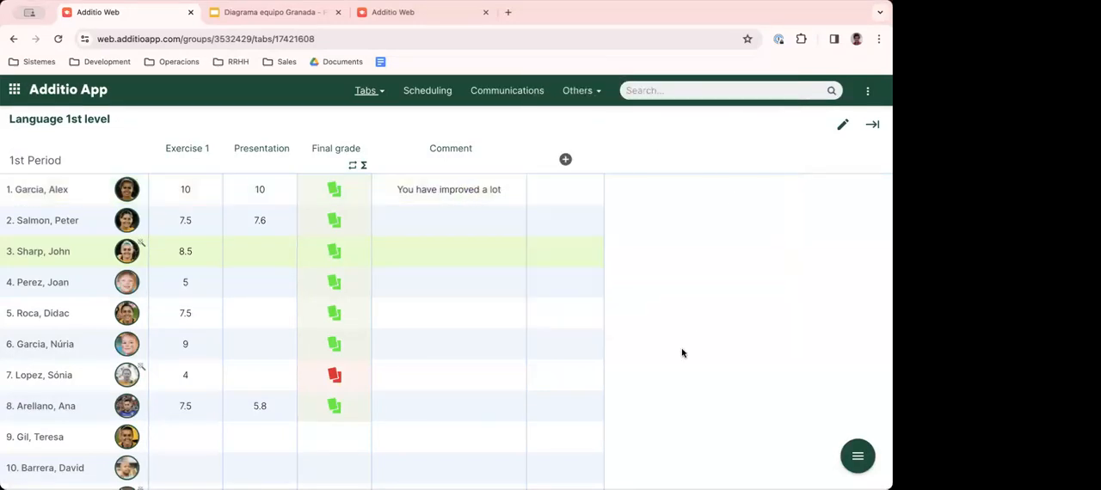
- Open the group's comments, interviews and notes page
left_click(858, 457)
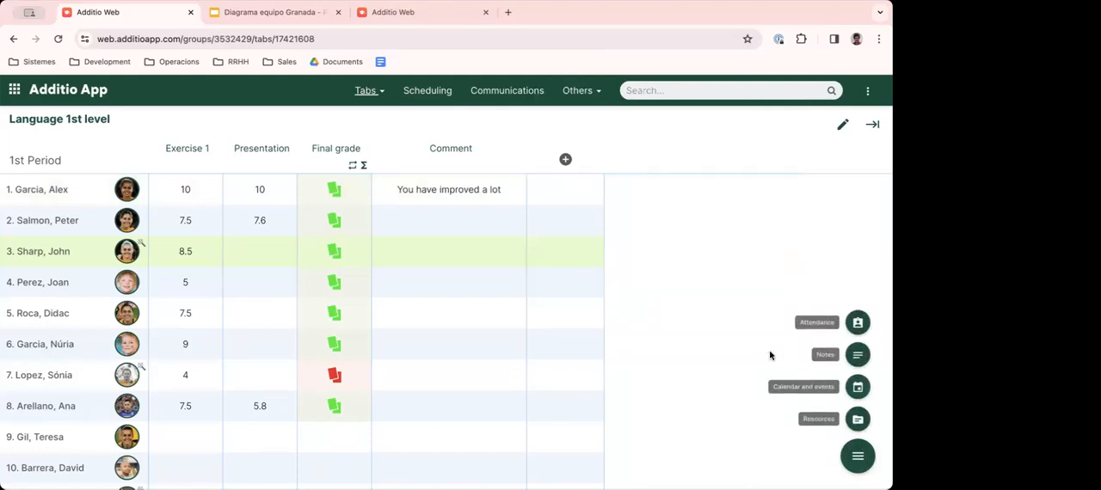
left_click(855, 355)
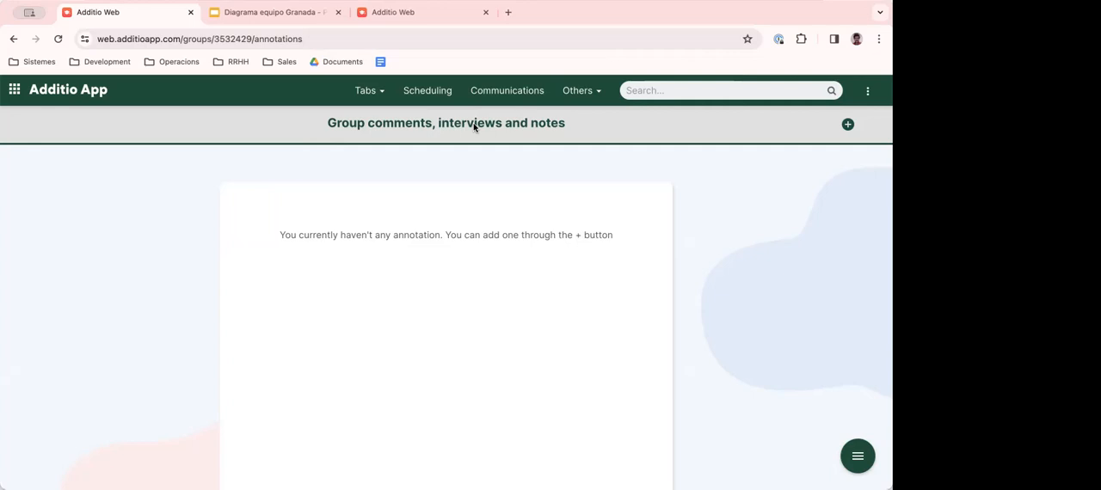
- Add a new group note for Language 1st level with the title "Group progress"
left_click(847, 126)
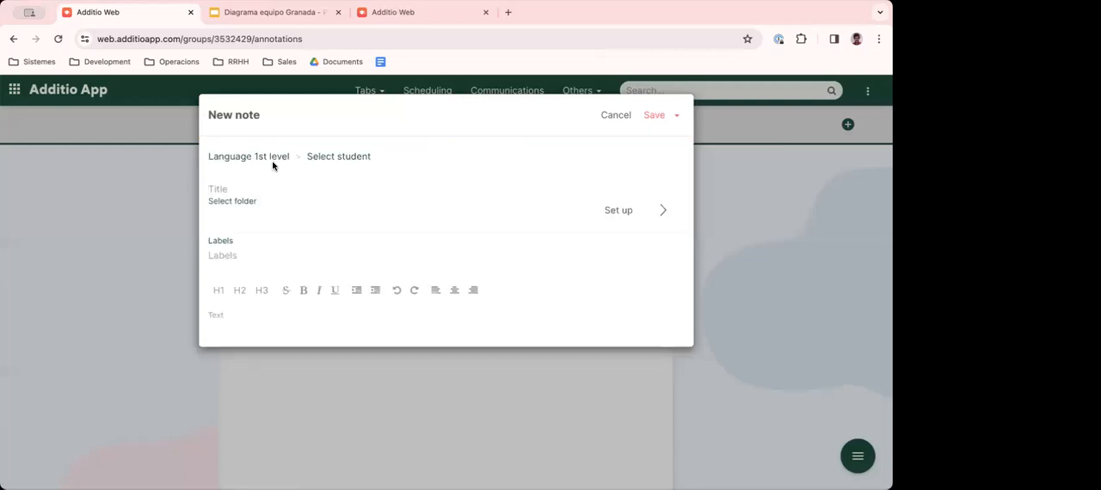
type("Group progress")
left_click(227, 324)
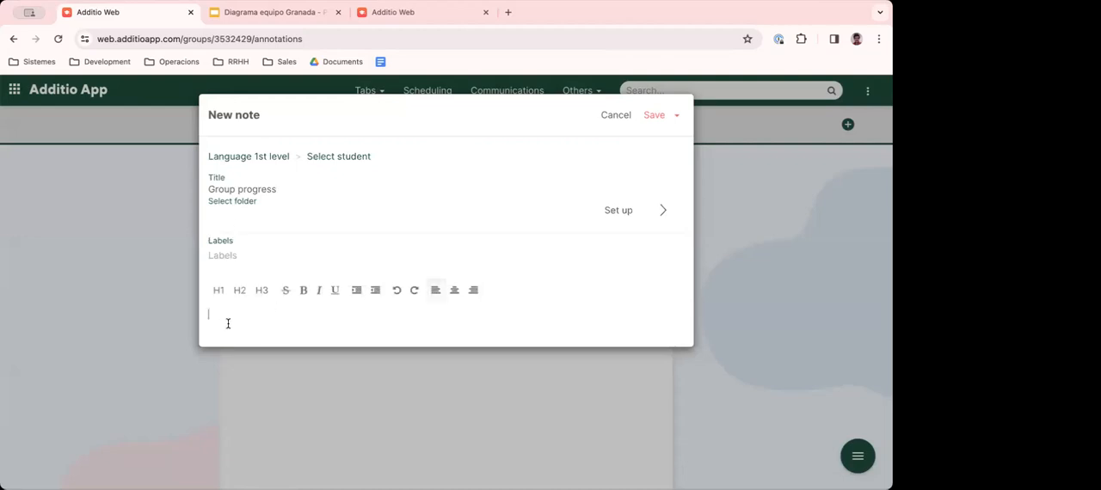
- Write "This groups is doing a tremedous progress and is improving a lot.." in the note, followed by a line with a student's first name and "started..."
type("This groups is doing a t")
key("BackSpace")
type("g a tremedous progres")
type("and is improving a lot..")
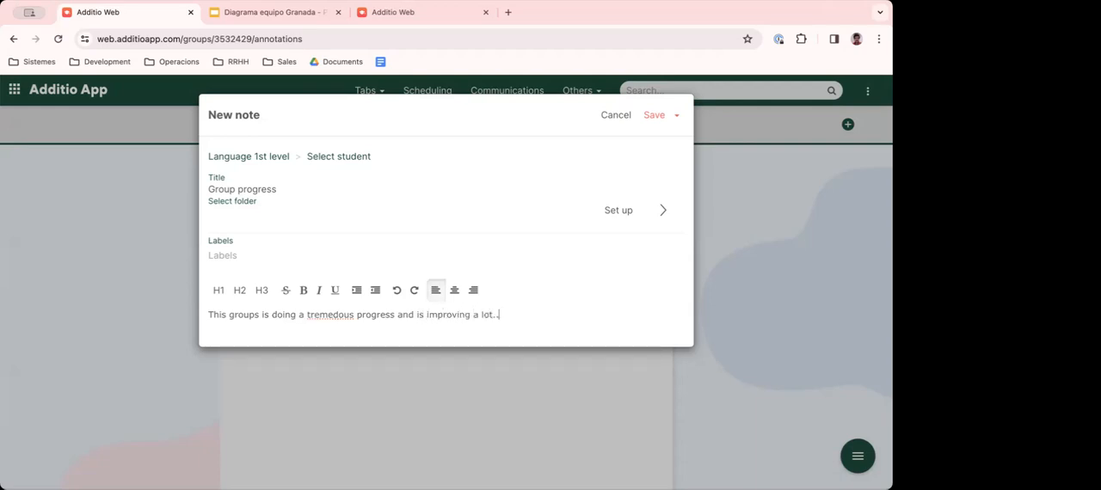
key("Return")
type("John started...")
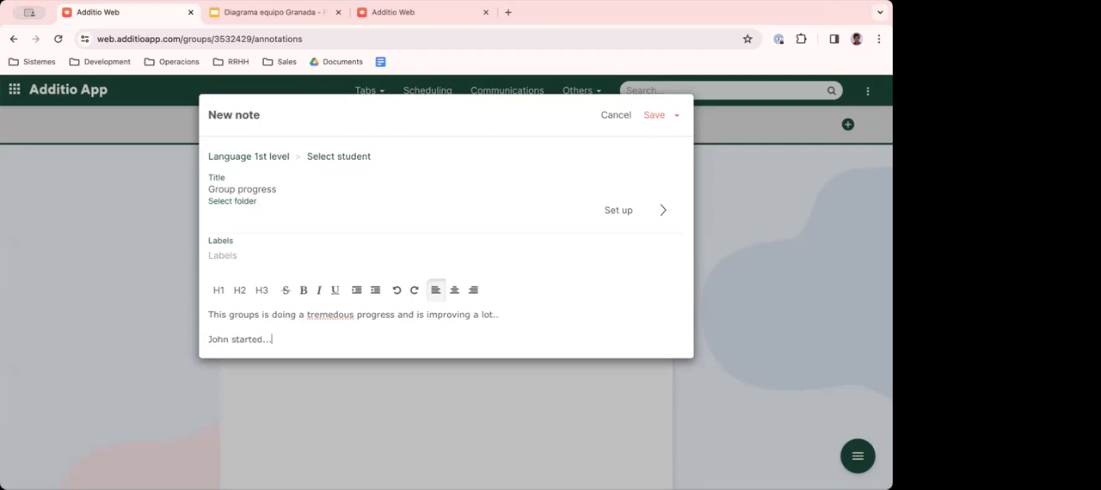
- Correct the misspelled word in the note's first line to "tremendous"
right_click(330, 318)
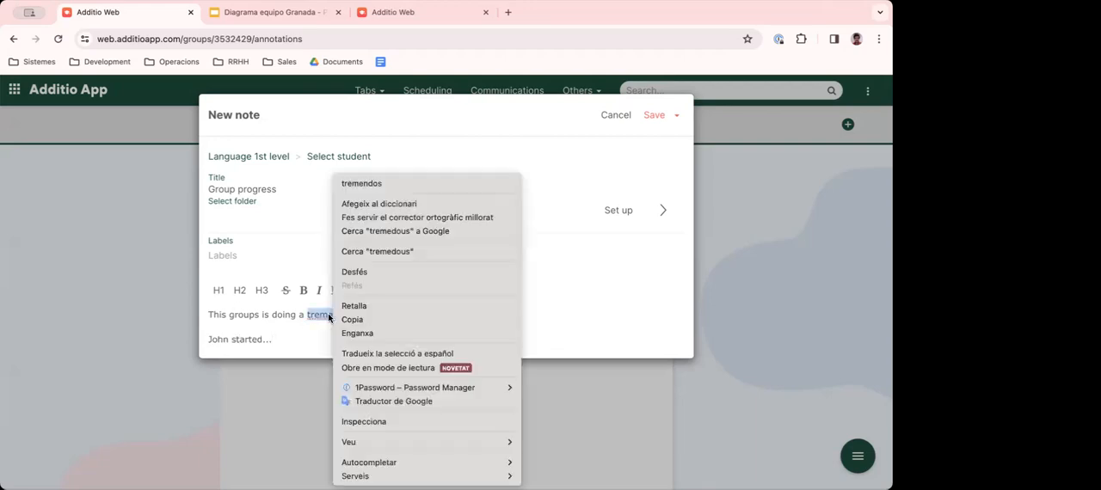
left_click(374, 184)
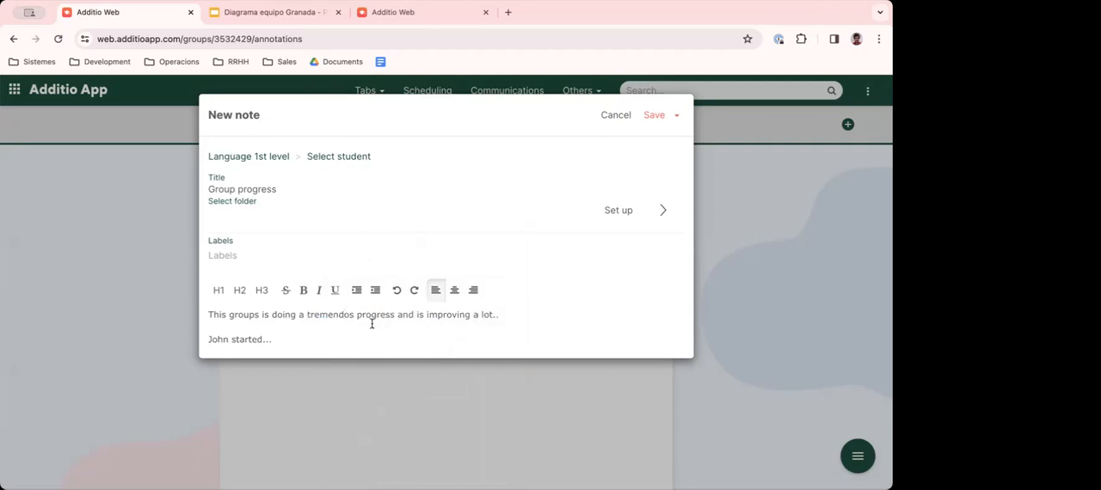
type("u")
key("BackSpace")
key("Right")
type("u")
- Format the word "tremendous" in the note as bold and underlined
double_click(313, 314)
left_click(303, 290)
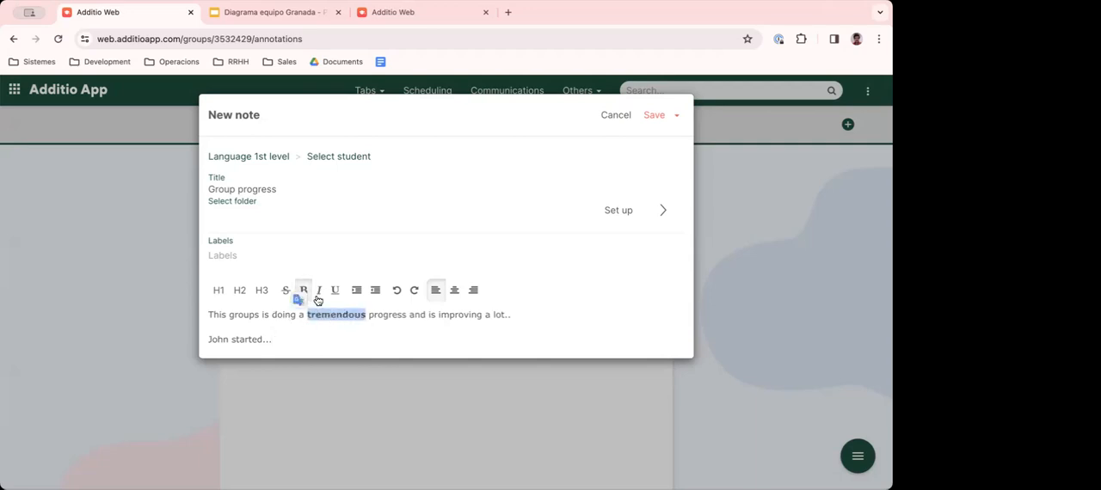
left_click(336, 291)
left_click(377, 319)
- Save the Group progress note and reopen it to review its content, closing it without changes
mouse_move(229, 315)
left_mouse_down()
mouse_move(477, 315)
mouse_move(229, 319)
left_mouse_up()
left_click(477, 315)
left_click(232, 318)
left_click(646, 115)
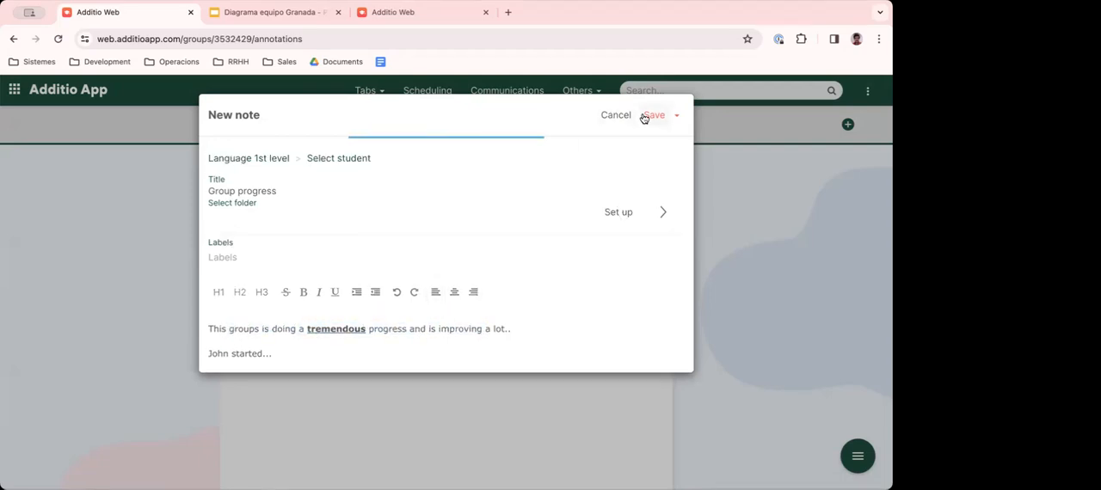
left_click(334, 234)
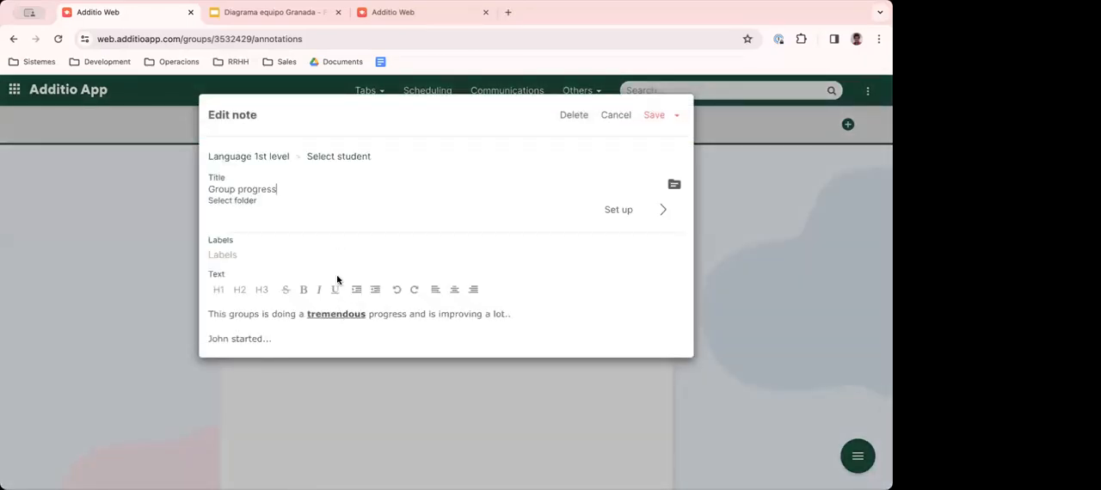
left_click(616, 115)
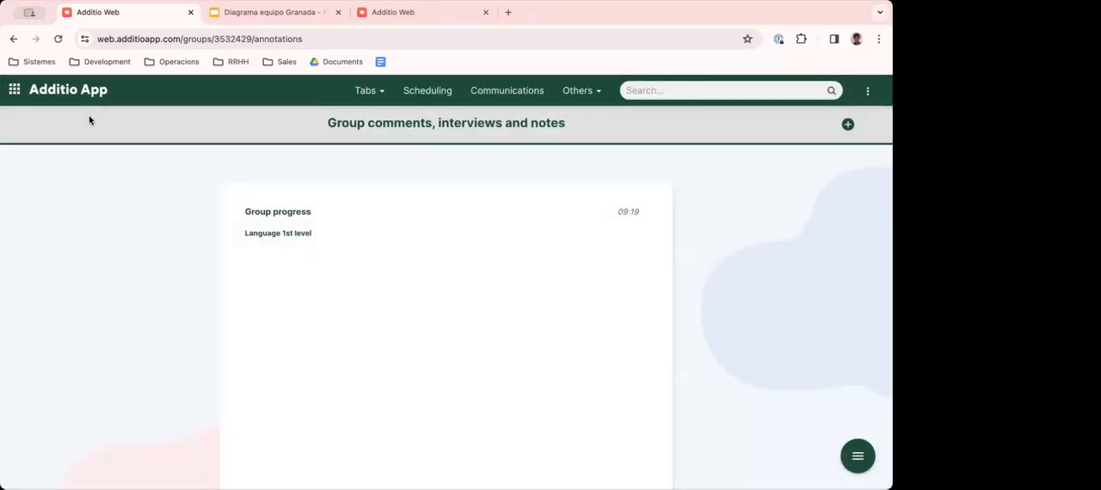
- Add a new note assigned to the first student, titled with the student's first name and "progress - 1st period"
left_click(847, 125)
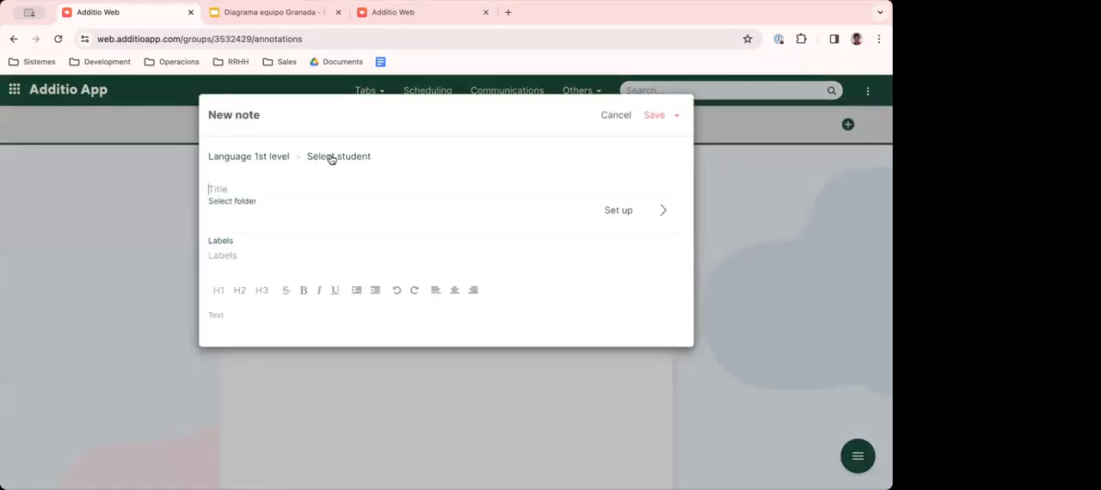
left_click(331, 159)
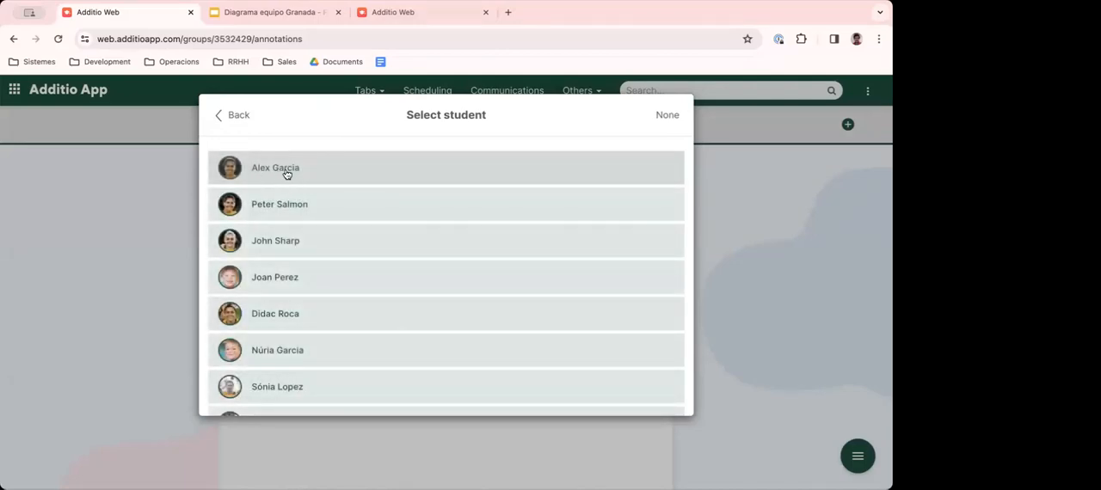
left_click(272, 175)
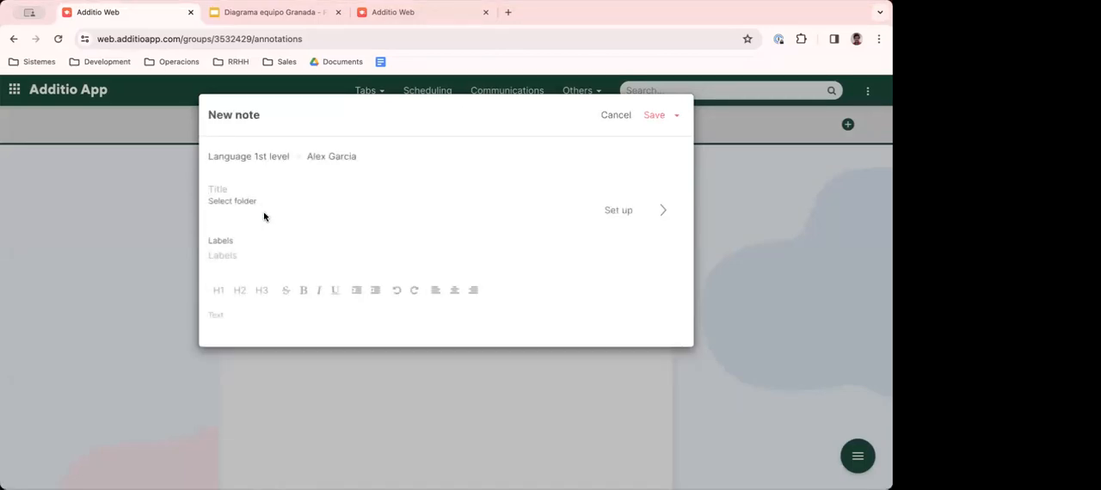
type("A")
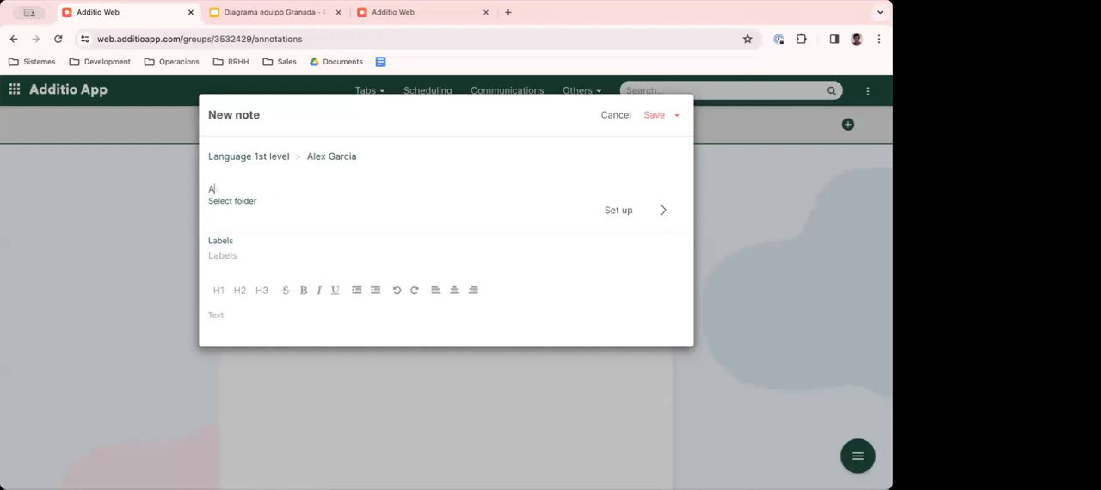
type("lex progress - 1st period")
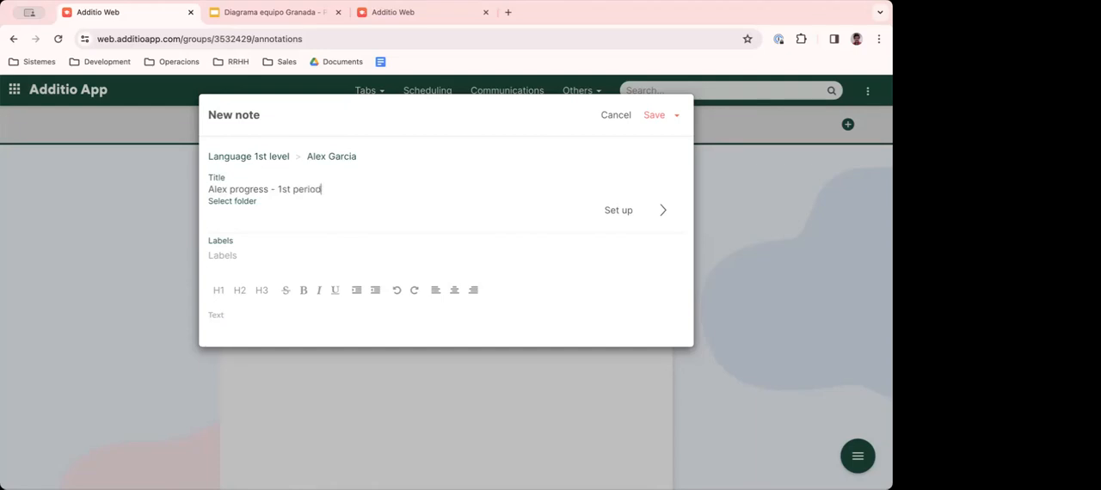
- Write that the student "started the course with some problems in grammar but he made a great progress." and save the note
left_click(221, 316)
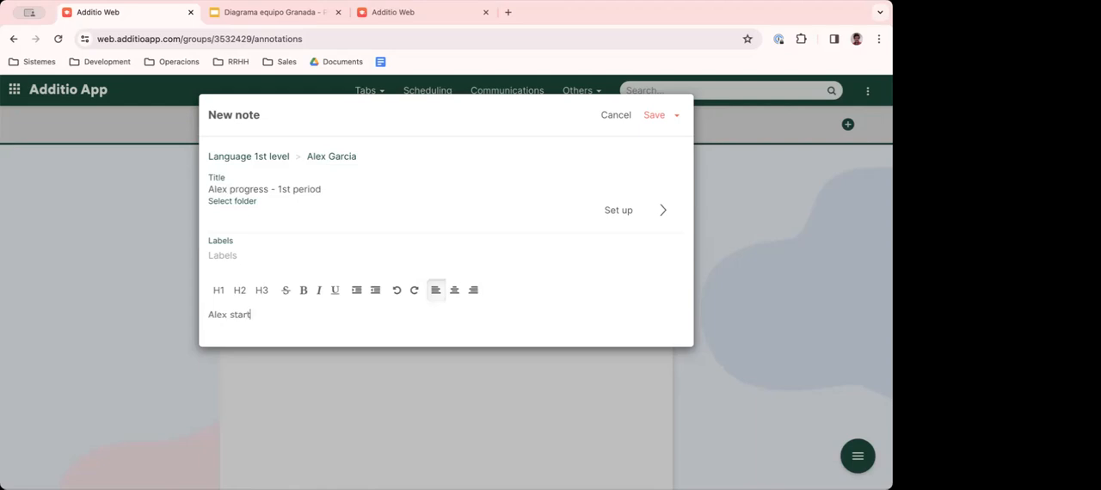
type("Alex started the course with some problems in grammar but he")
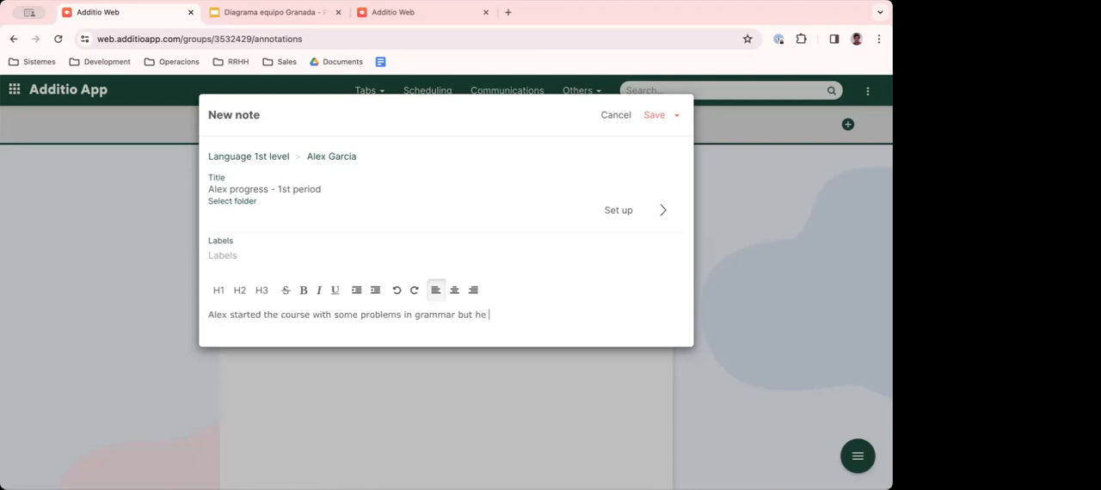
type(" made a great progress.")
left_click(652, 117)
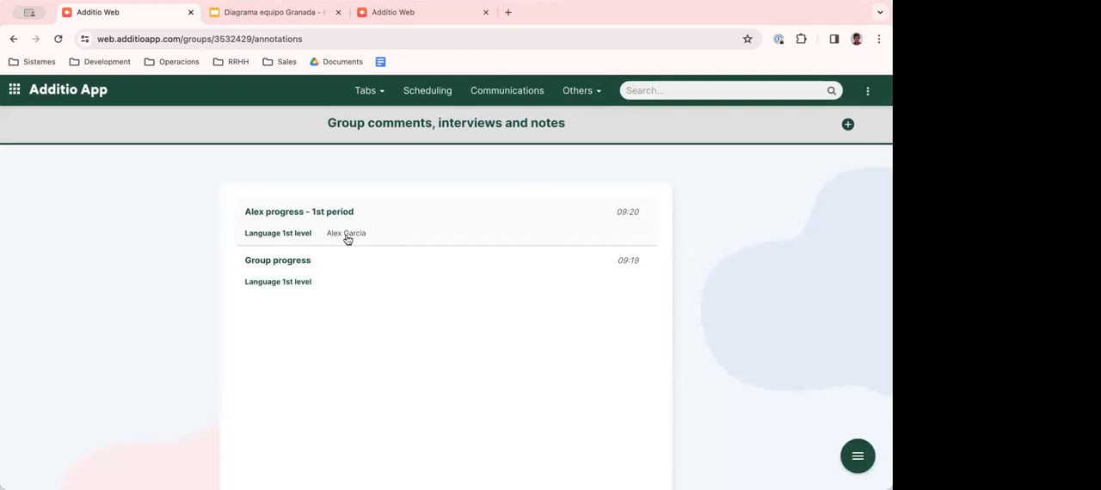
- Review the Group progress note once more and close it without changes
left_click(311, 280)
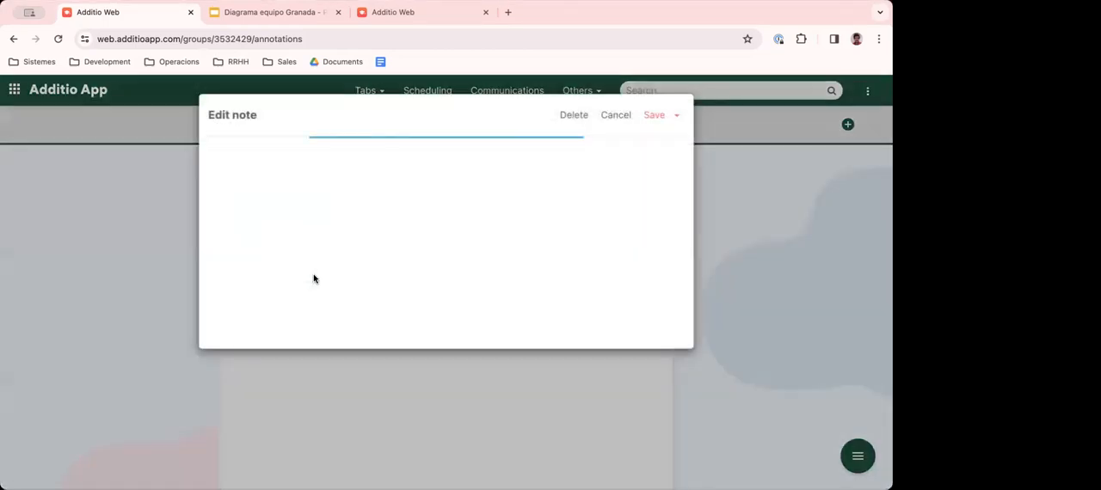
left_click(617, 116)
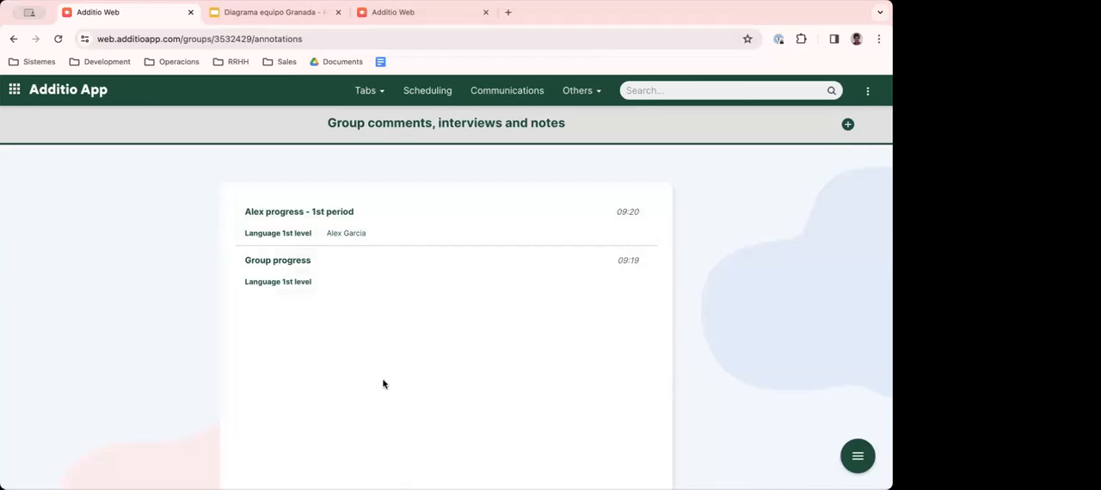
- Open the first student's record from the 1st Period tab, read the linked progress note, and close both
left_click(363, 92)
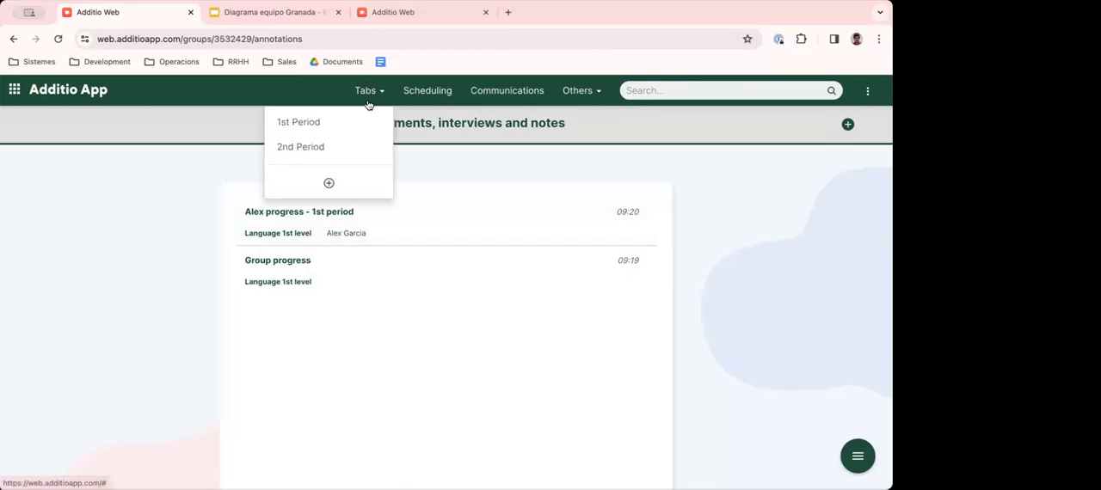
left_click(311, 119)
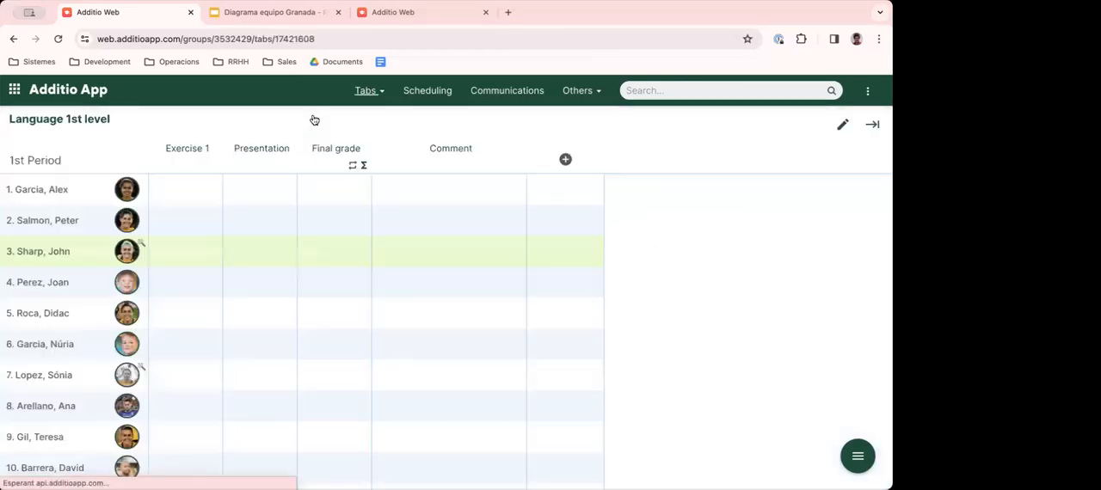
left_click(54, 191)
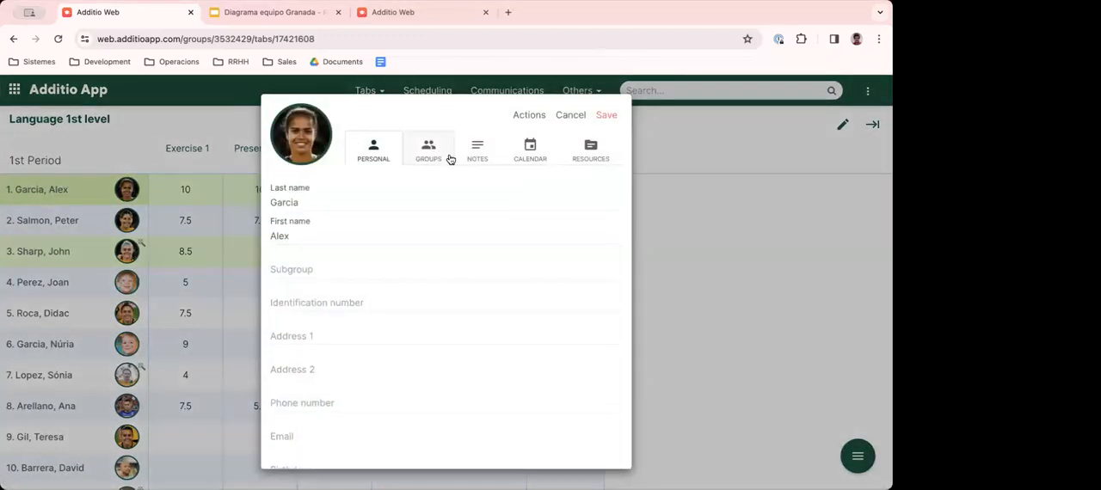
left_click(471, 155)
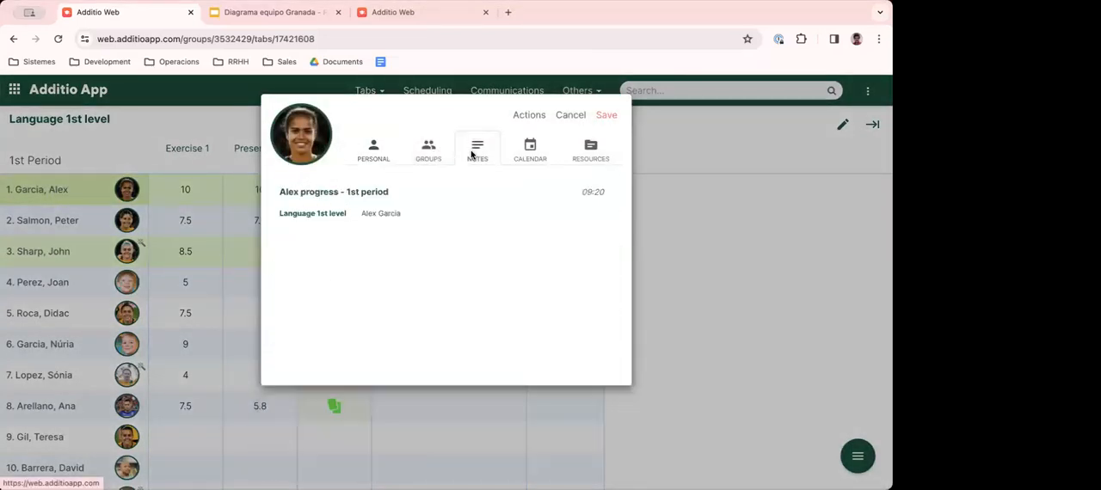
left_click(388, 209)
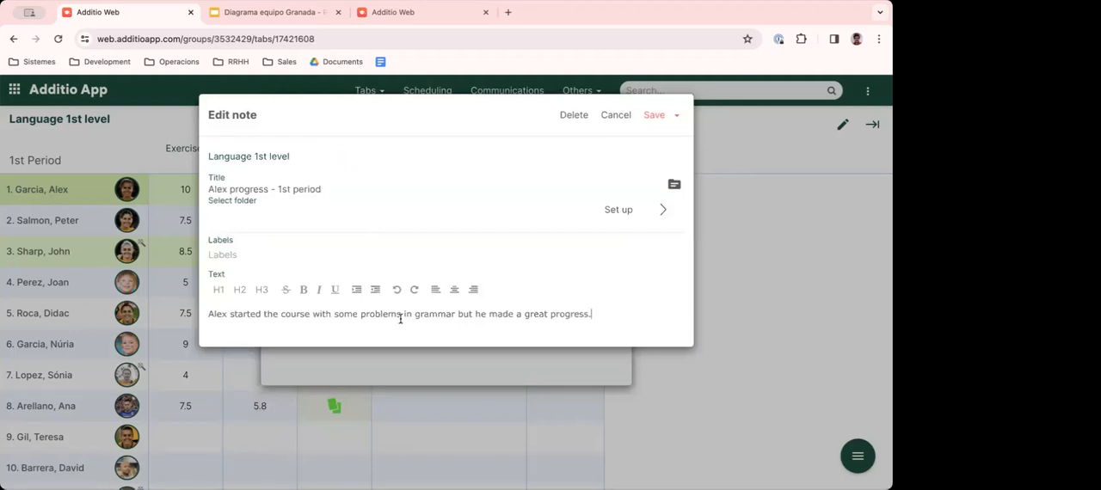
left_click_drag(249, 314, 538, 314)
left_click(537, 314)
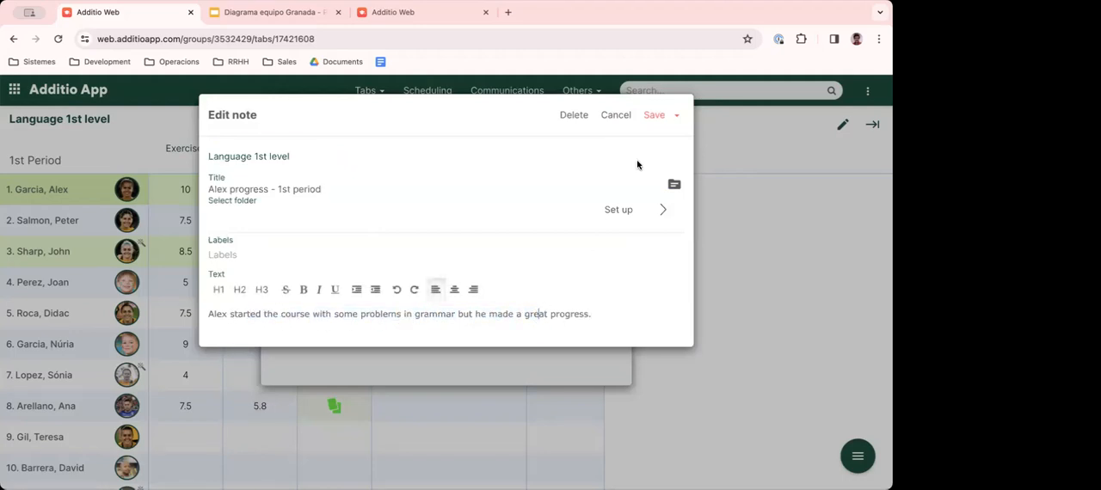
left_click(616, 115)
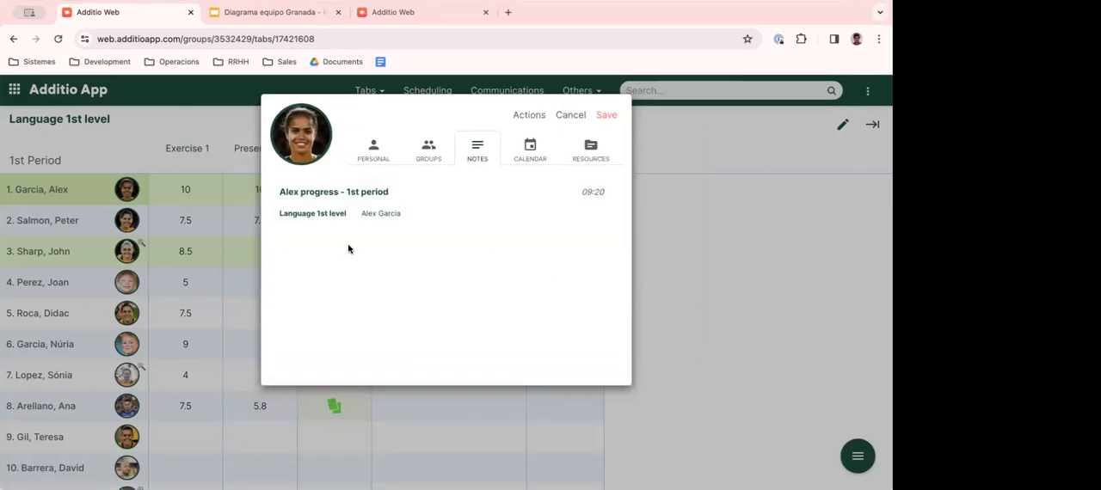
left_click(571, 116)
- Open the group's calendar and events page and look over the week's classes
left_click(857, 456)
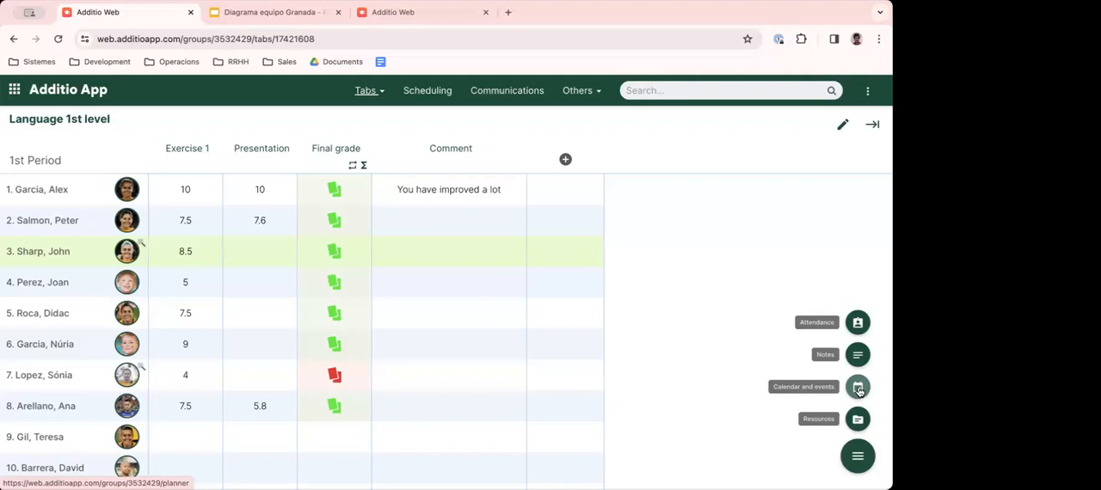
left_click(858, 389)
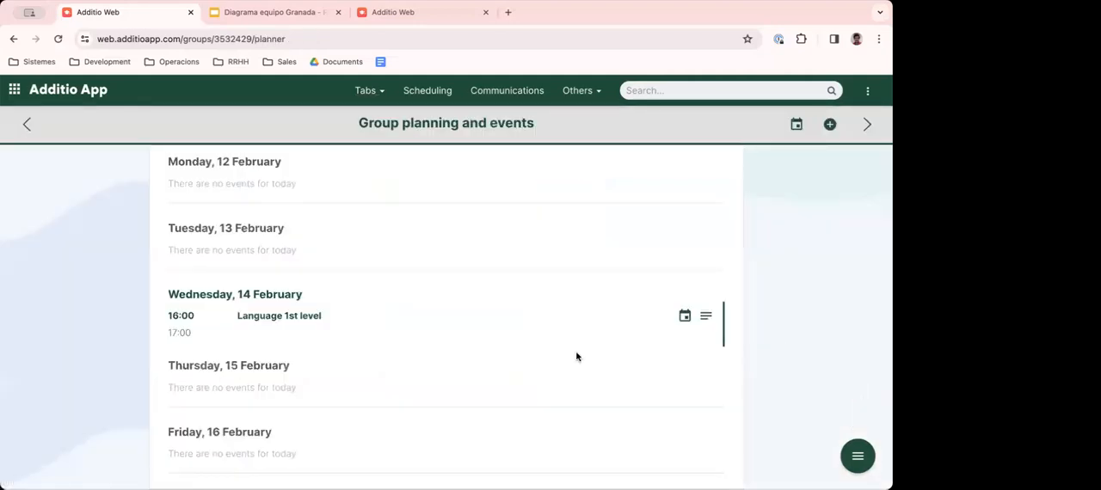
scroll(576, 356, "down", 1)
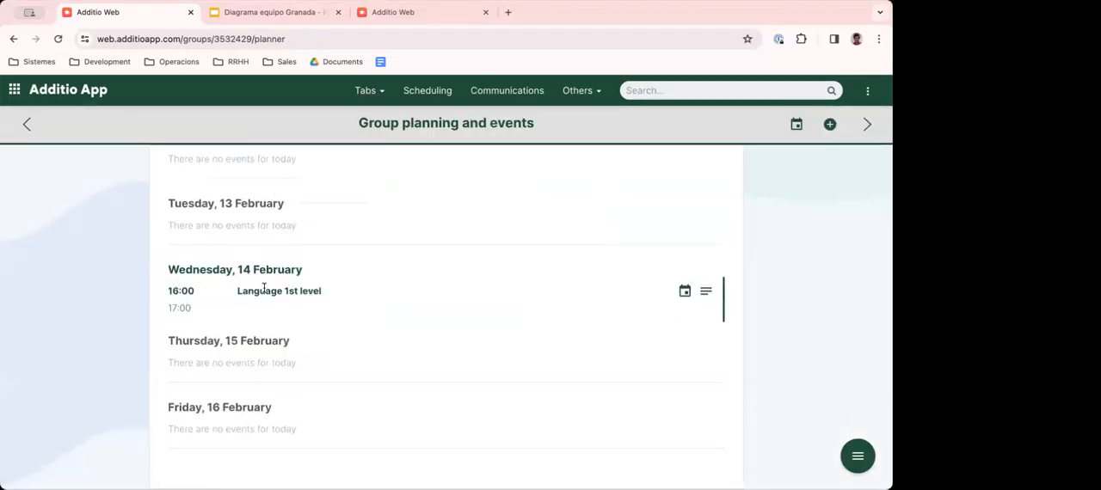
scroll(262, 289, "up", 1)
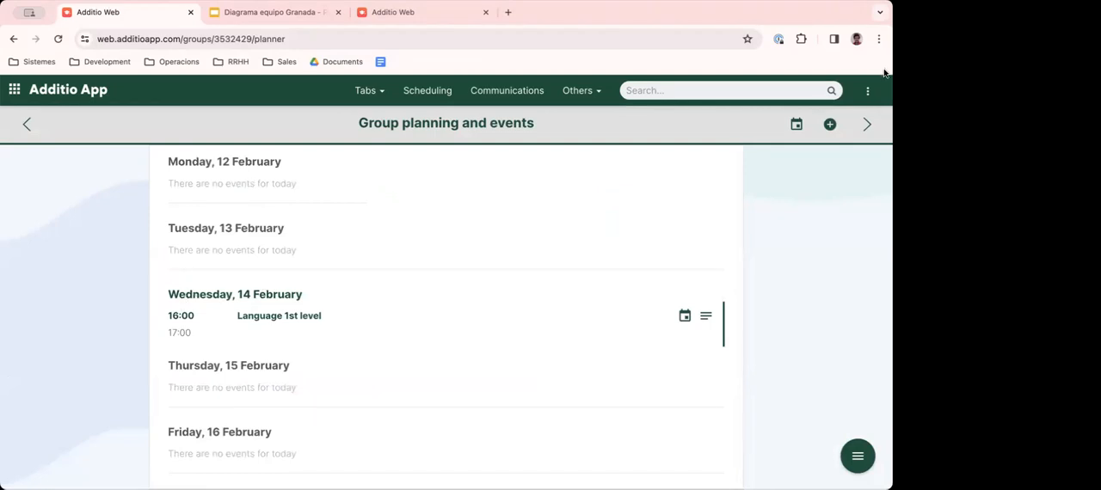
- Check the class timetable in the Language 1st level group settings and close them without changes
left_click(866, 90)
left_click(784, 124)
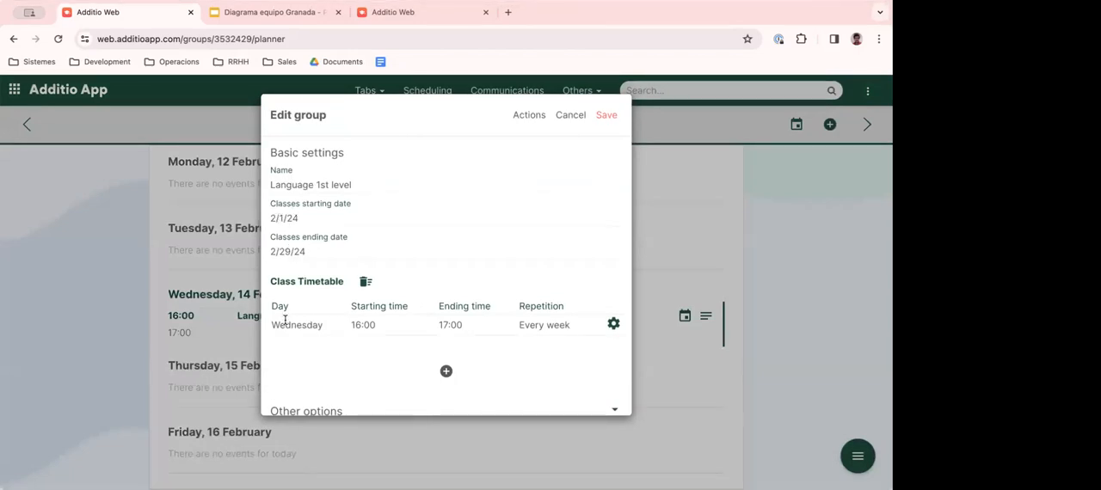
left_click(563, 117)
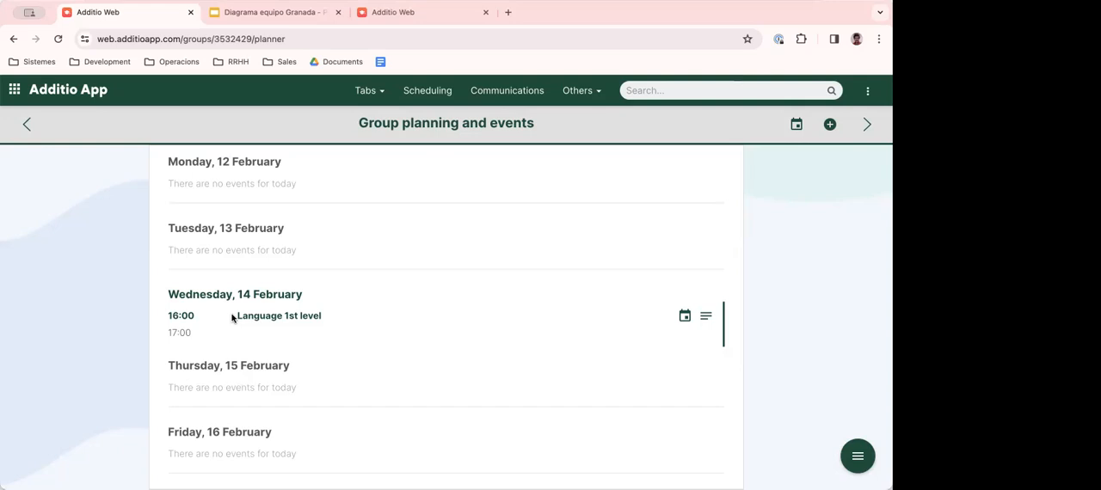
- Examine the Wednesday class entry's times and group, and view the following week before returning to the current one
triple_click(178, 315)
left_click(194, 336)
left_click(318, 317)
scroll(238, 209, "down", 1)
scroll(237, 209, "up", 1)
left_click(869, 124)
left_click(29, 126)
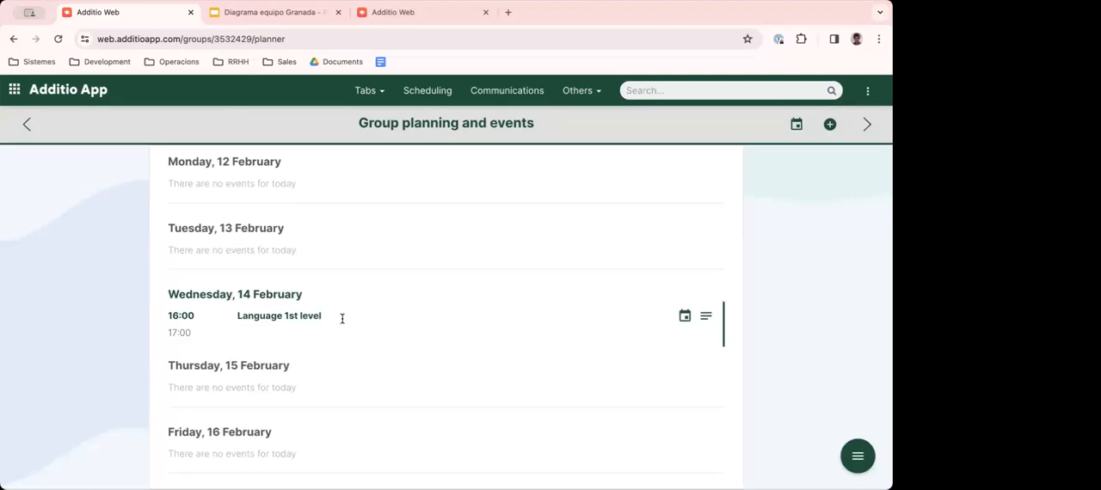
- Add a group event titled "Prepare the exam" on 16 February 2024 from 09:00 to 10:00
left_click(830, 124)
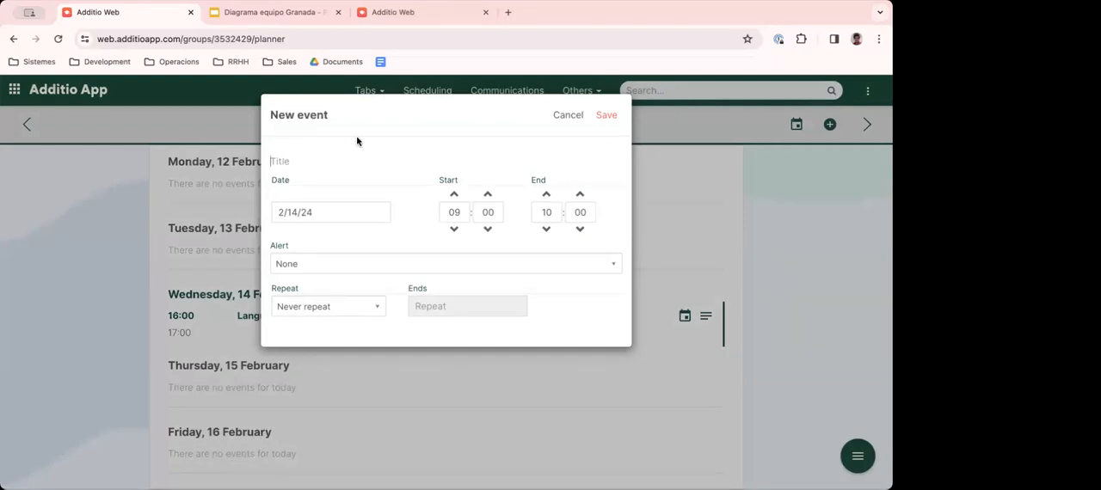
type("Preparet")
left_click(317, 211)
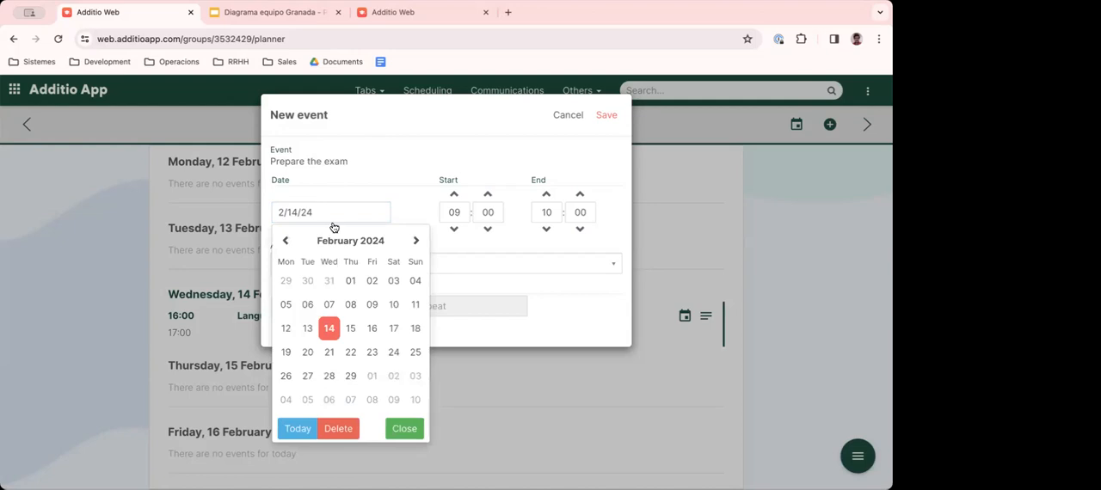
left_click(372, 329)
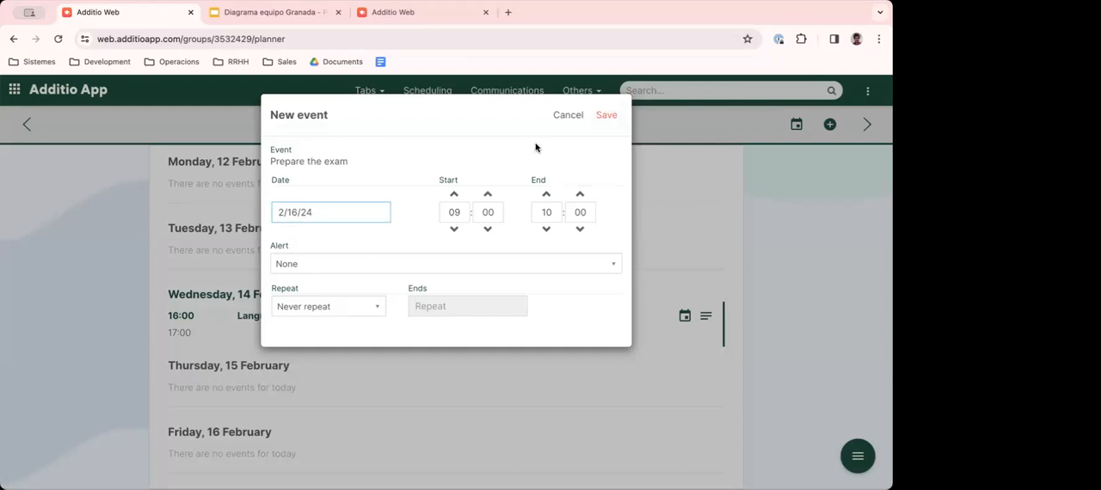
left_click(607, 116)
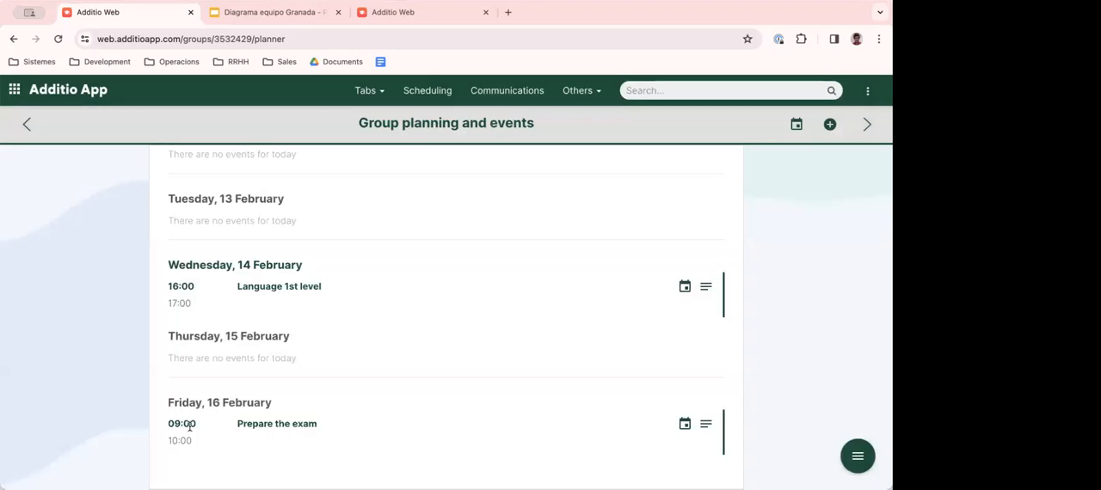
- Open the general schedule, dismiss the help video, and look over the week's classes and the exam preparation event
left_click(74, 86)
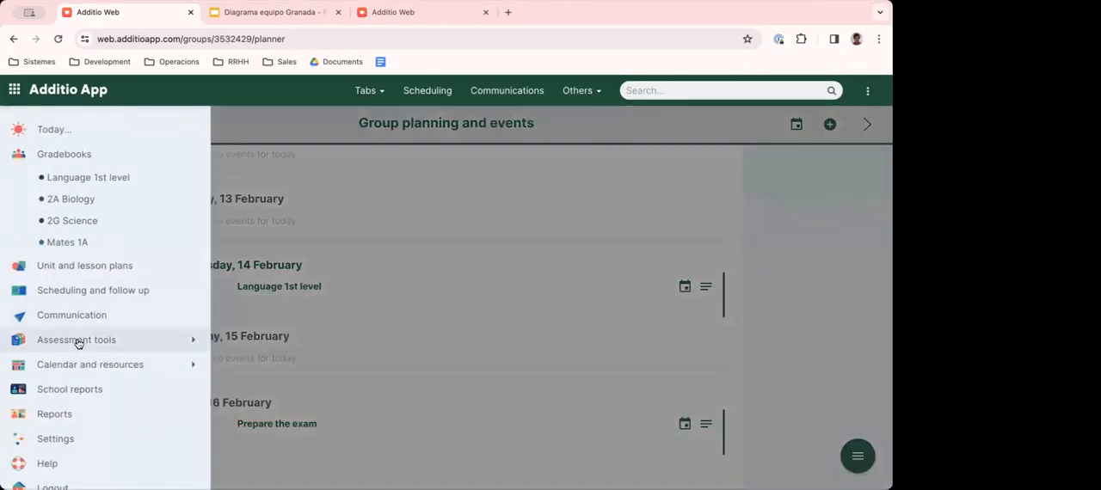
left_click(185, 365)
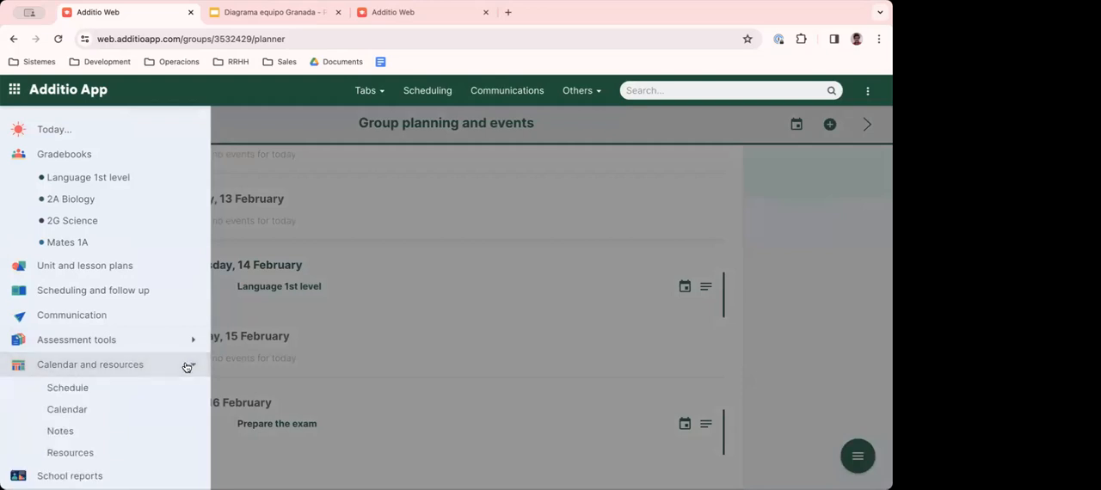
left_click(74, 390)
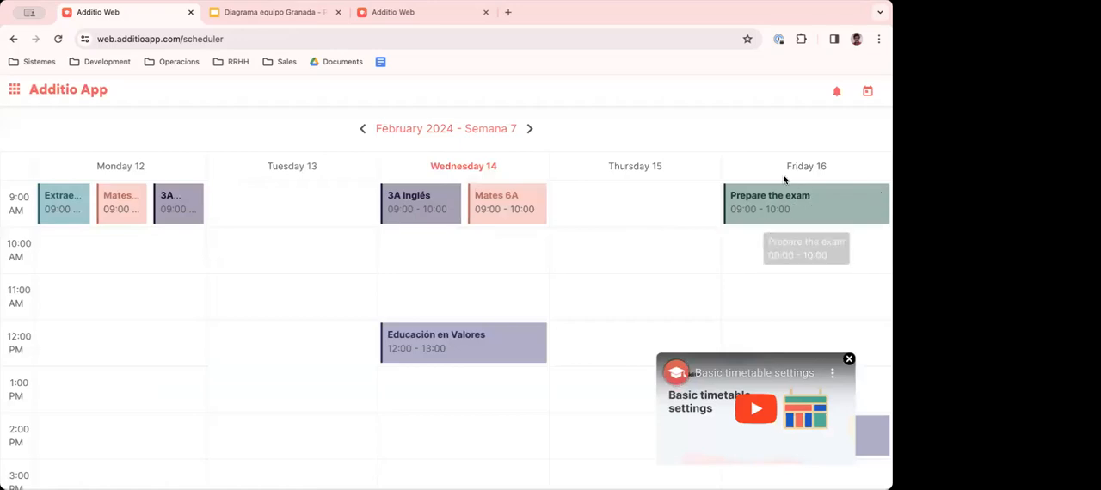
scroll(484, 319, "down", 3)
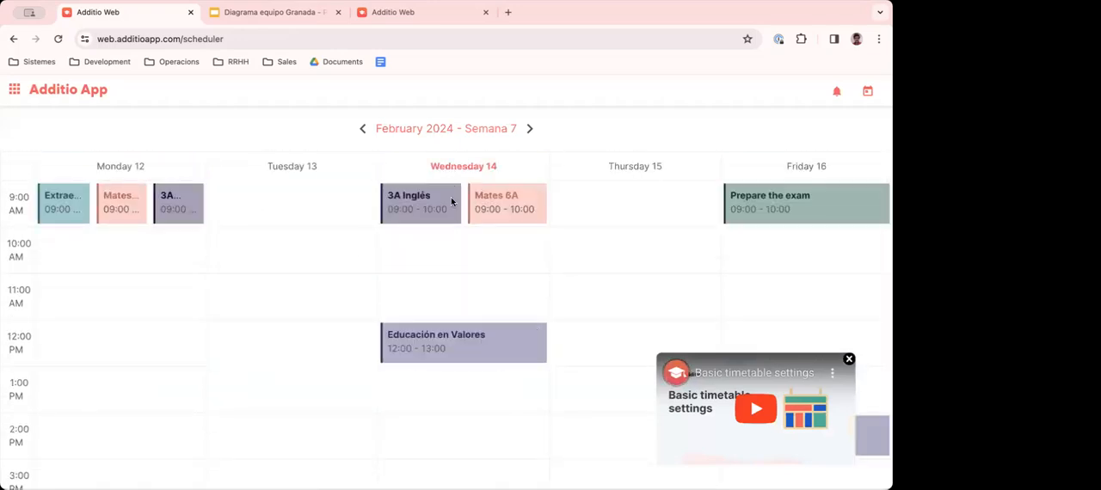
scroll(451, 202, "down", 3)
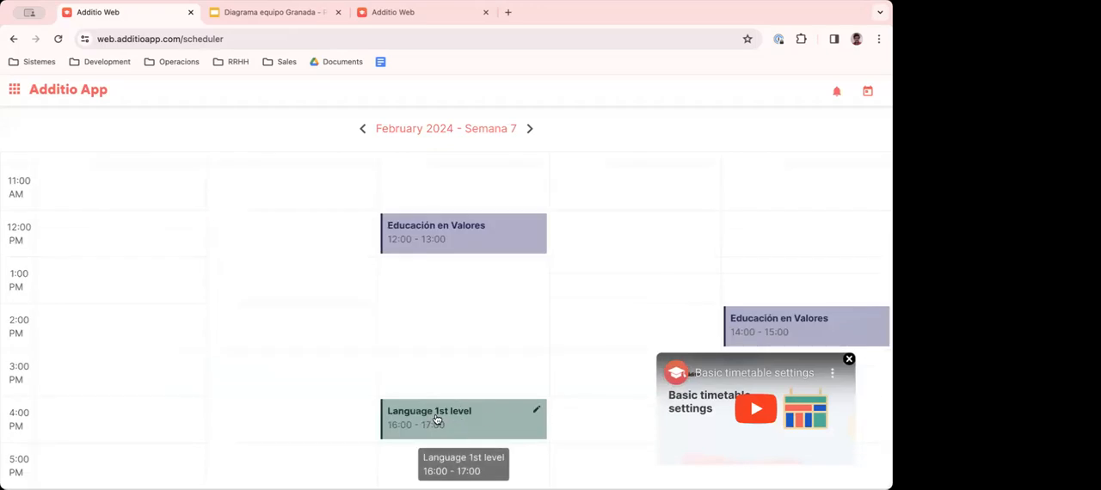
scroll(436, 419, "up", 3)
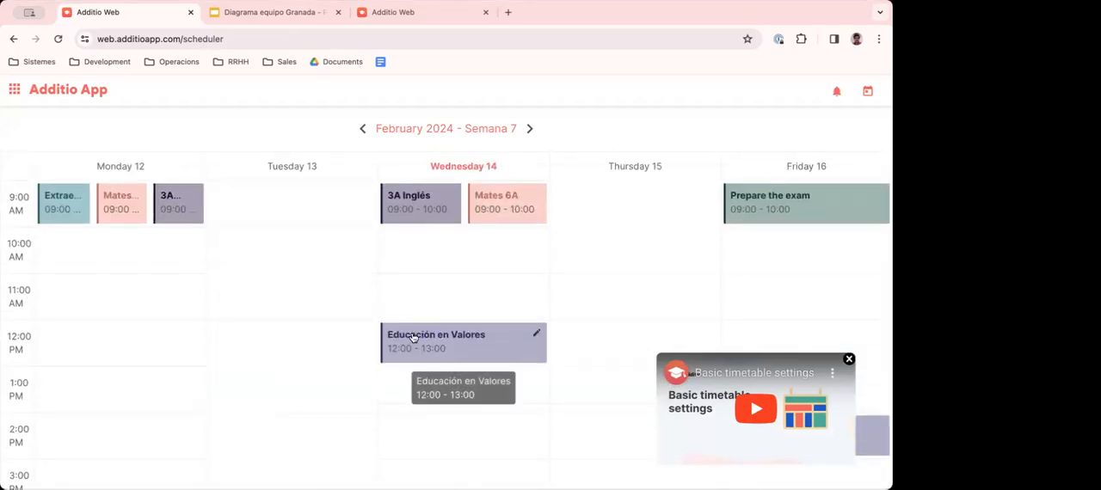
left_click(848, 359)
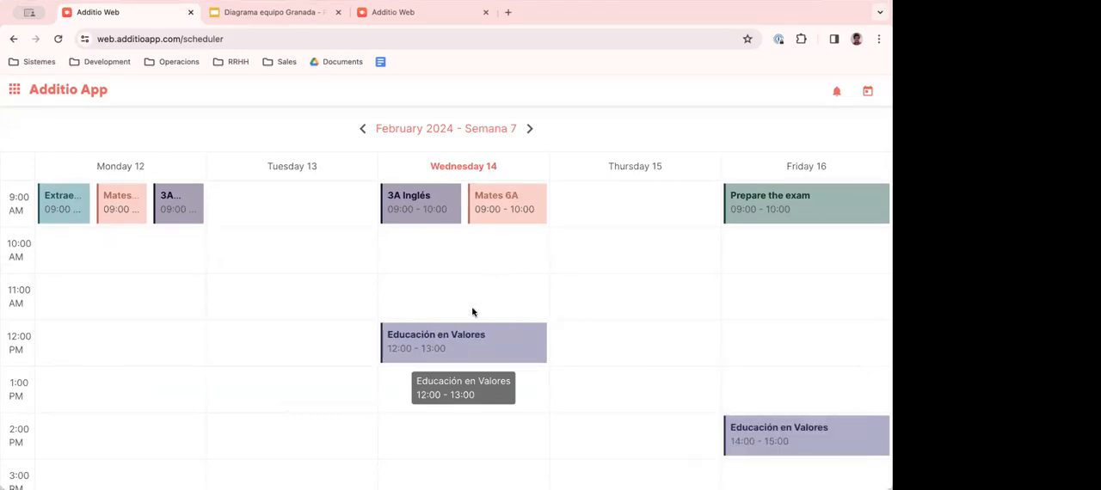
scroll(442, 322, "down", 3)
scroll(450, 328, "up", 3)
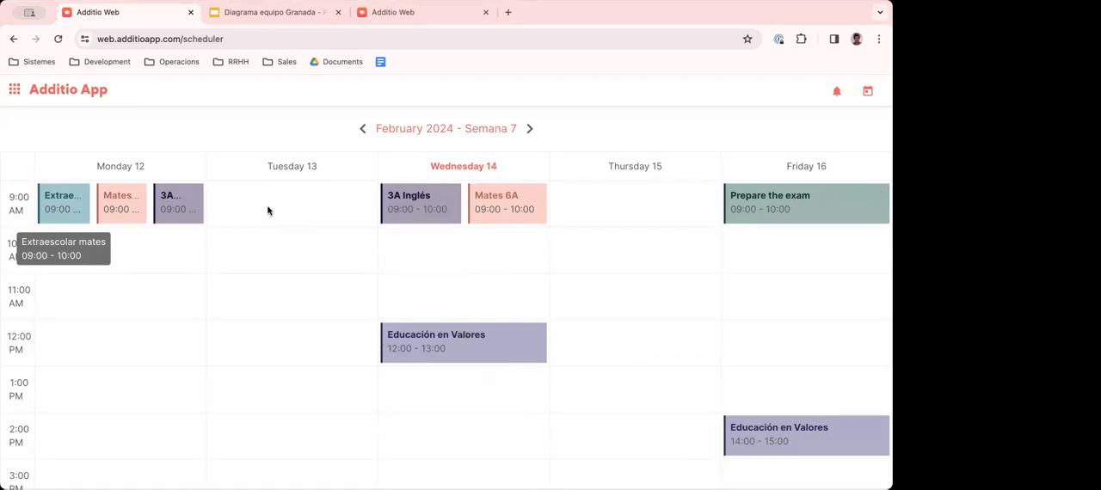
- Return to the Language 1st level gradebook and examine the group's sorting, integration, base group, sharing, student and undo options
left_click(79, 97)
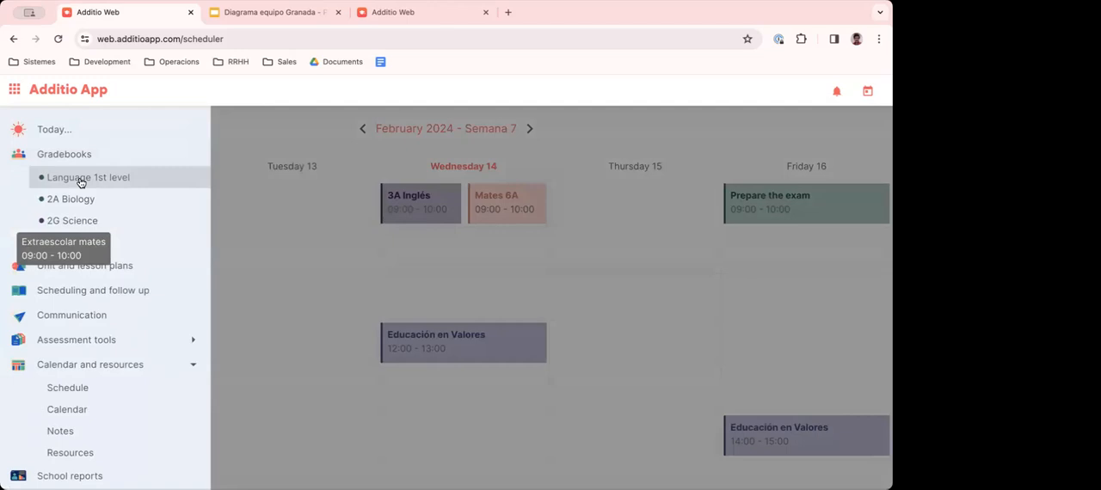
left_click(71, 187)
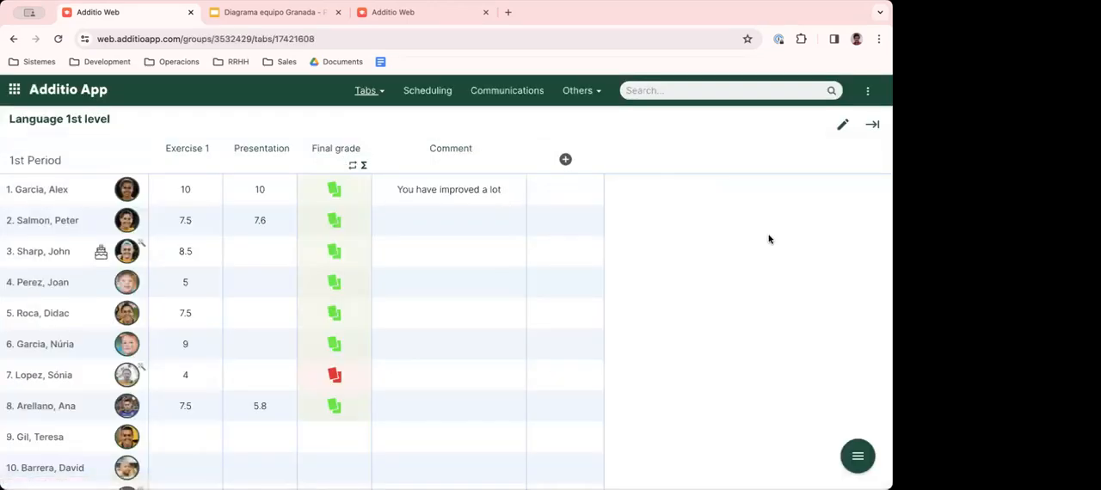
scroll(769, 239, "down", 1)
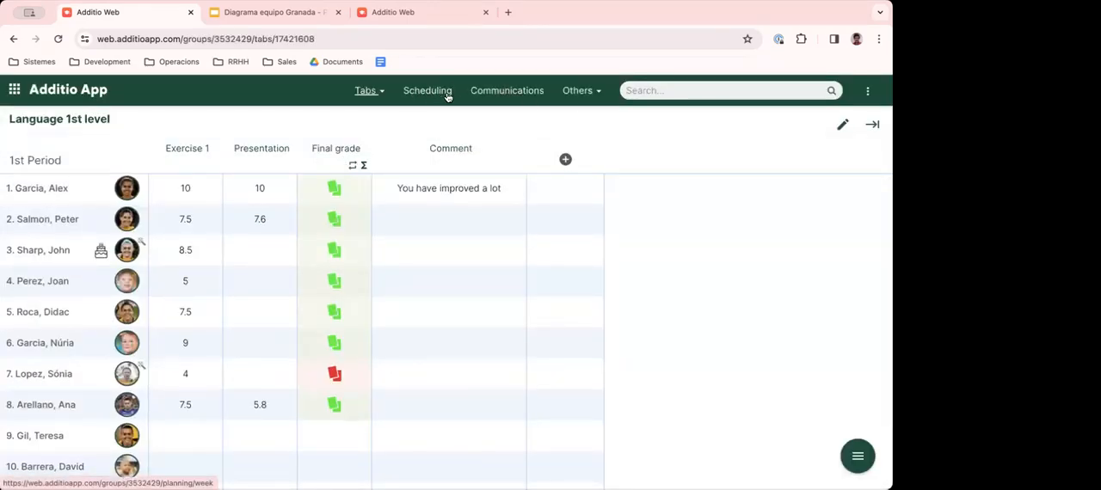
left_click(868, 99)
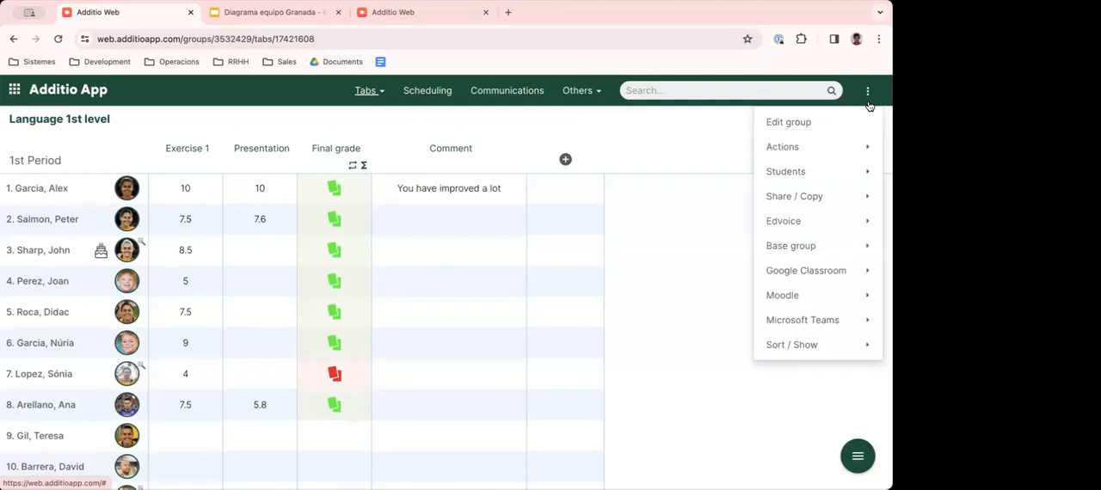
mouse_move(799, 345)
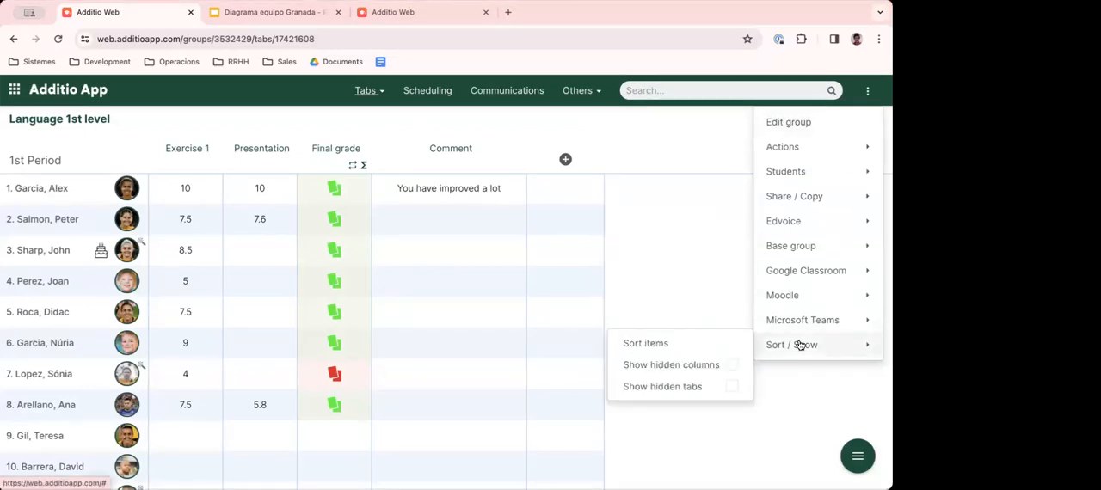
mouse_move(798, 325)
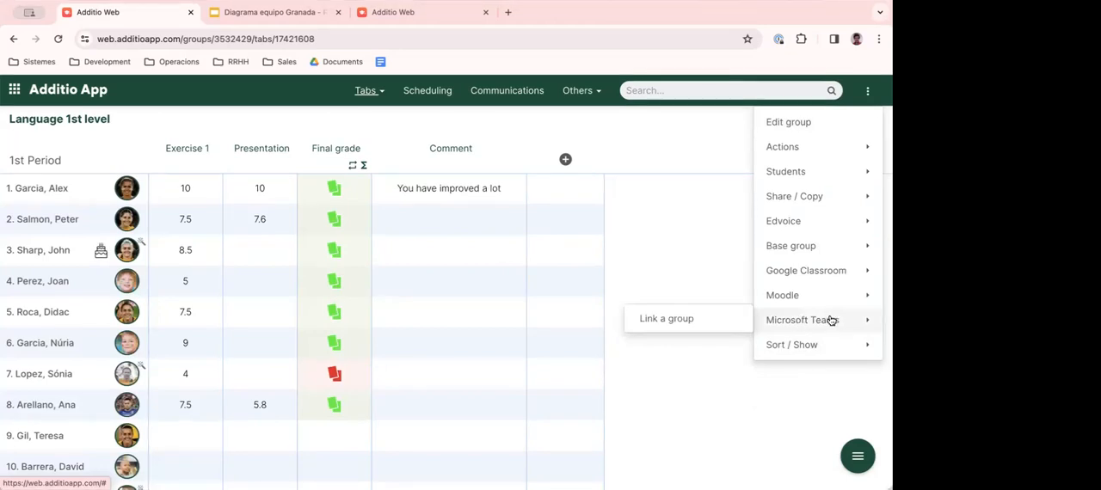
mouse_move(795, 273)
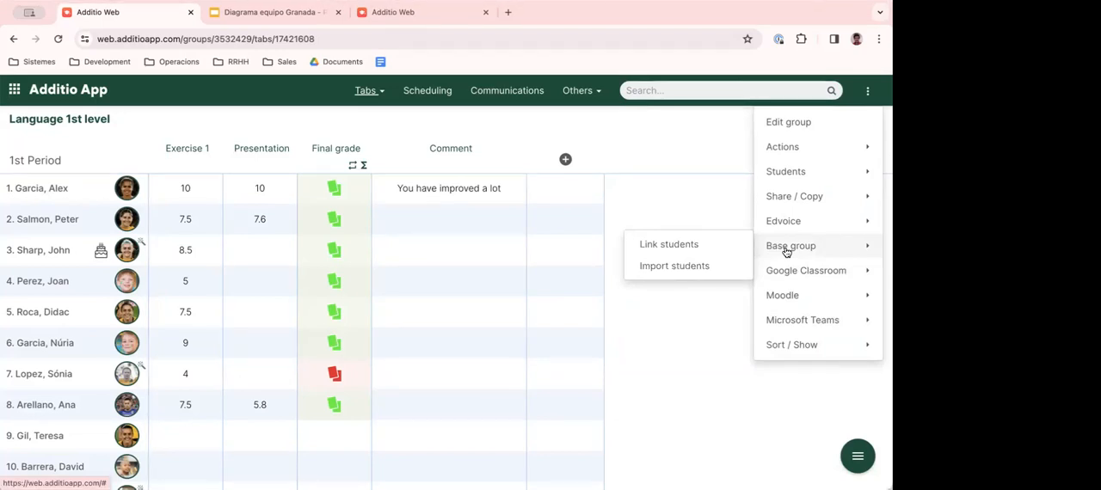
mouse_move(804, 201)
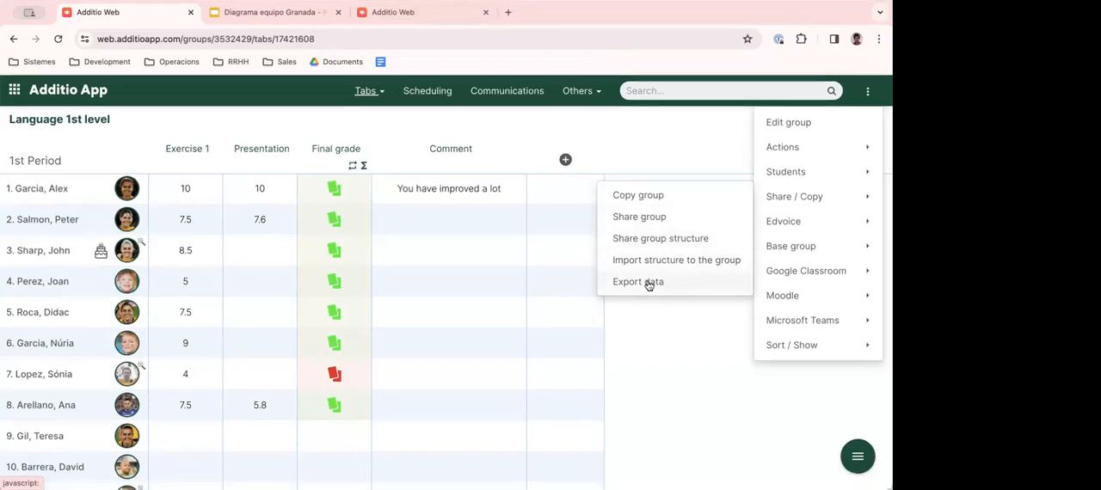
mouse_move(798, 172)
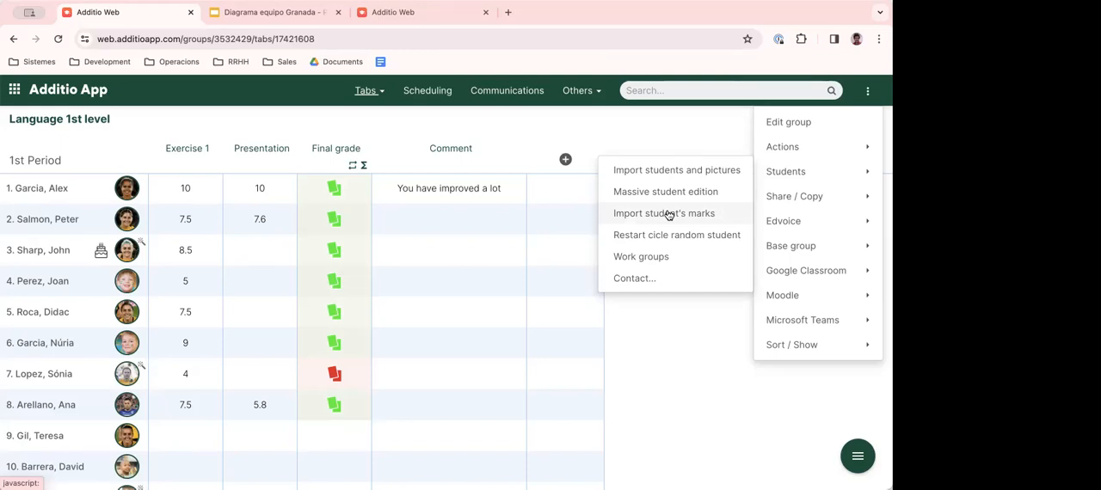
mouse_move(786, 147)
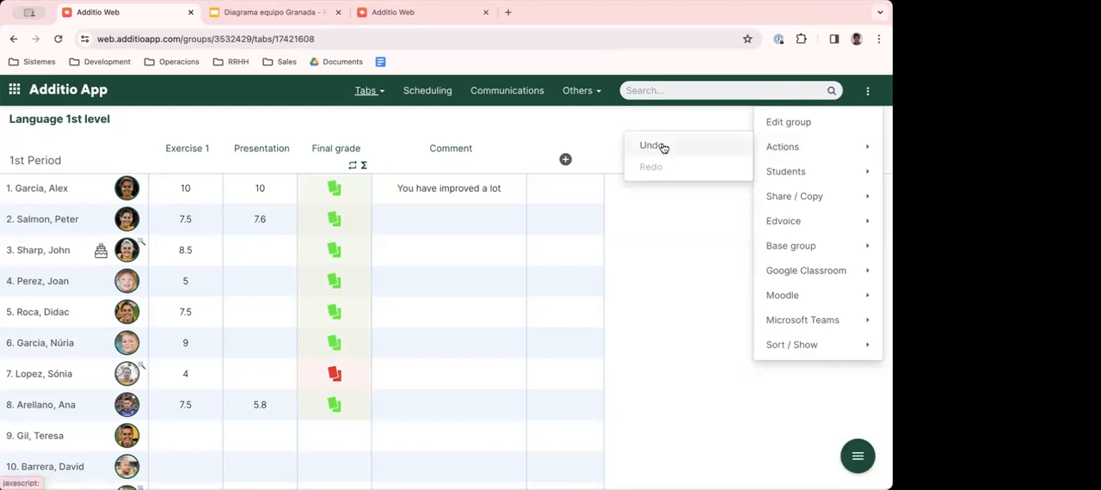
- Clear the first student's comment in the 1st Period tab and undo that deletion
left_click(436, 195)
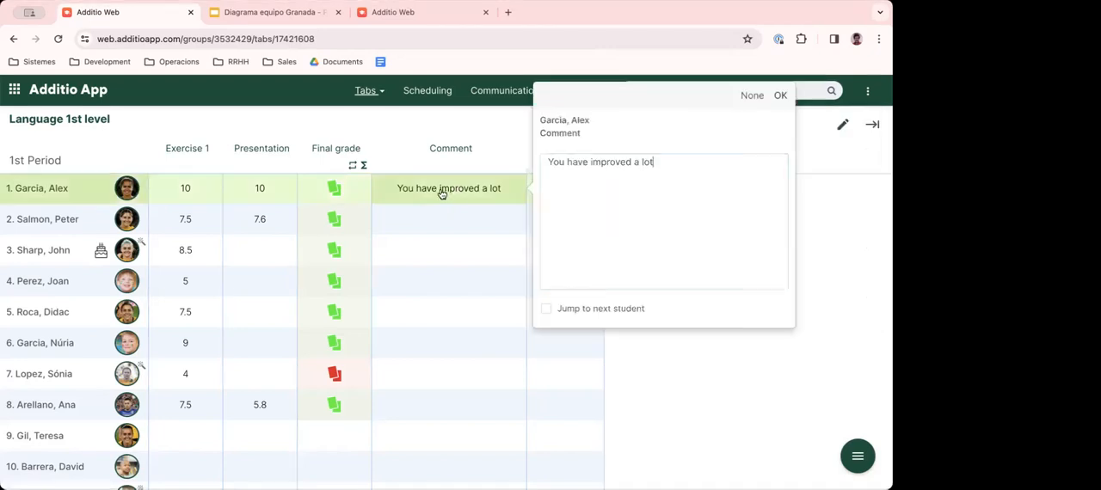
left_click(757, 99)
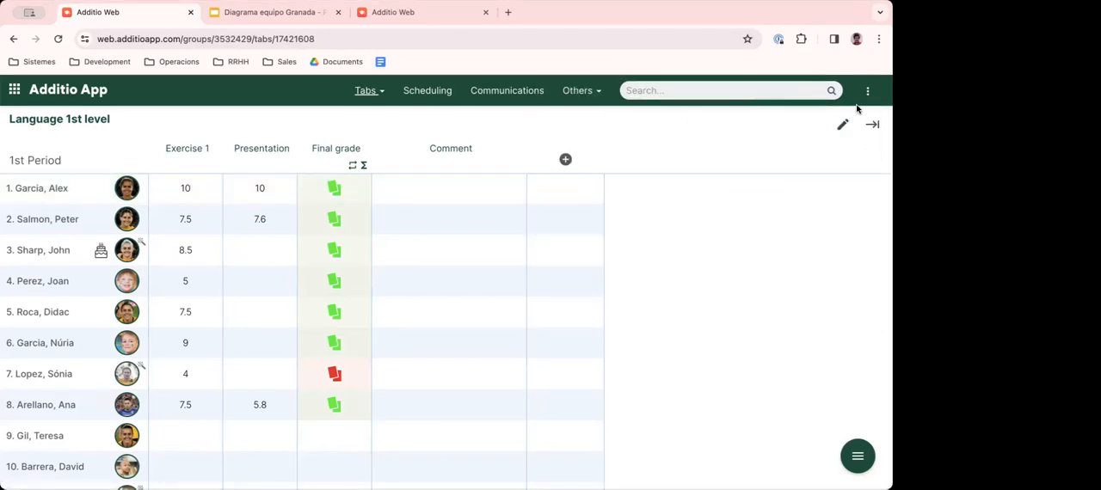
left_click(867, 90)
left_click(652, 145)
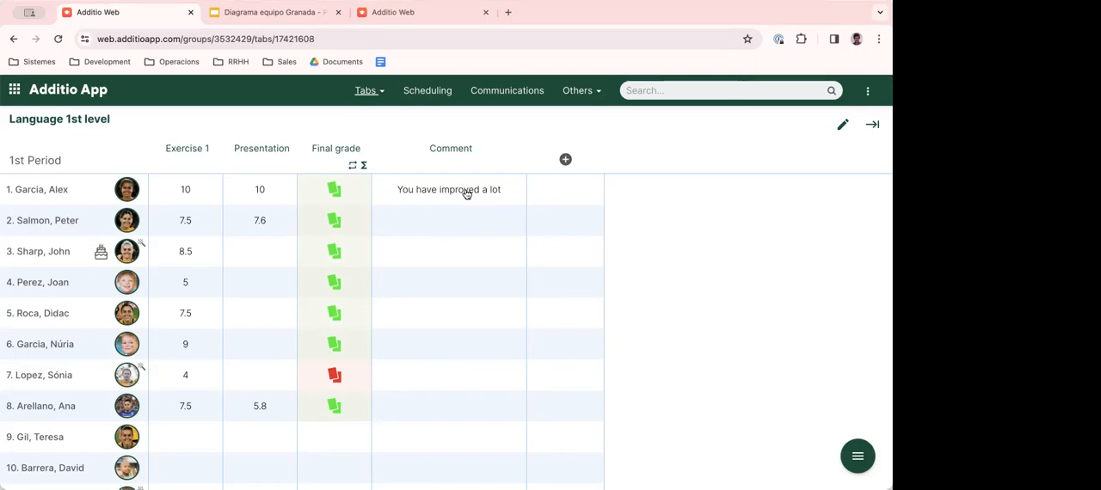
scroll(735, 275, "down", 1)
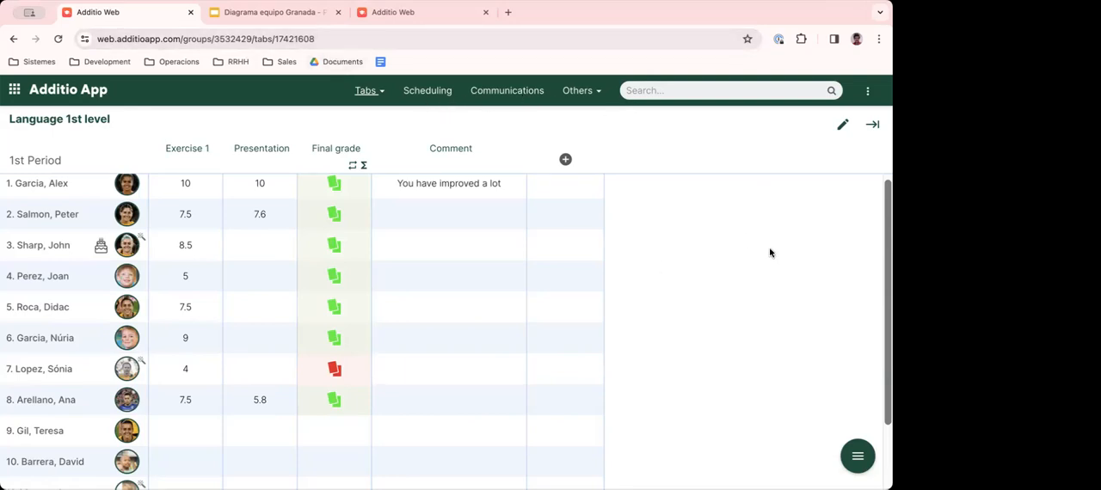
left_click(73, 90)
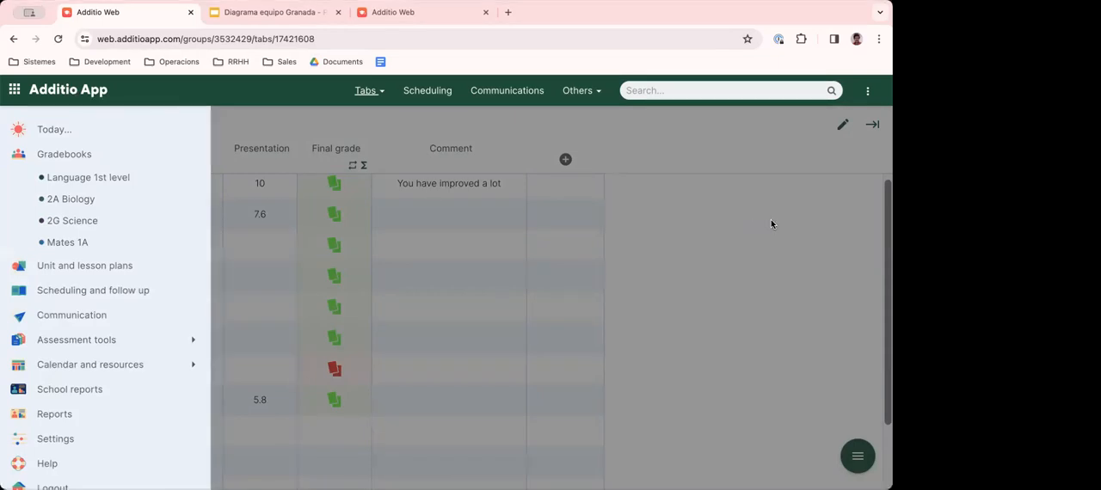
left_click(745, 224)
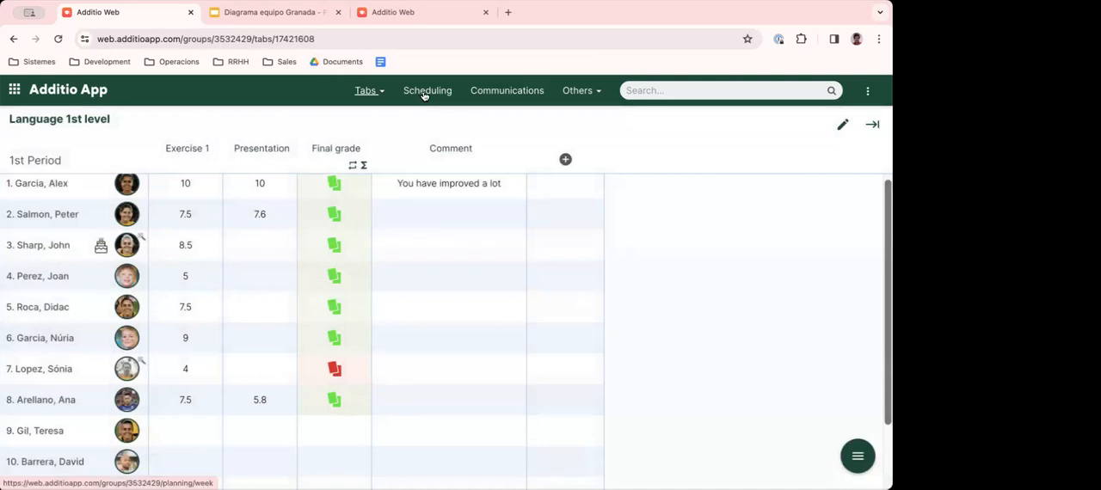
- Show the Language 1st level scheduling by units and title Session 1 "Introductory session"
left_click(430, 90)
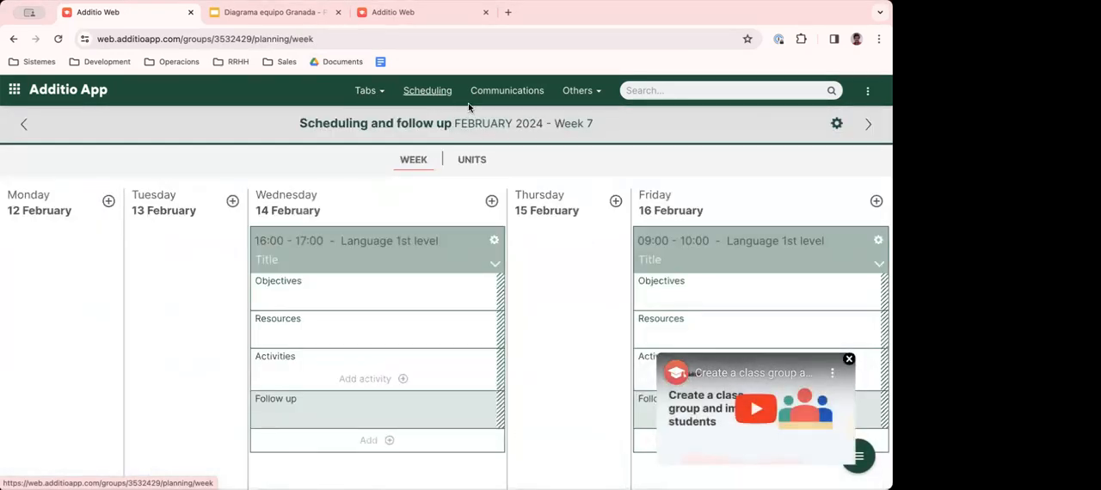
left_click(473, 161)
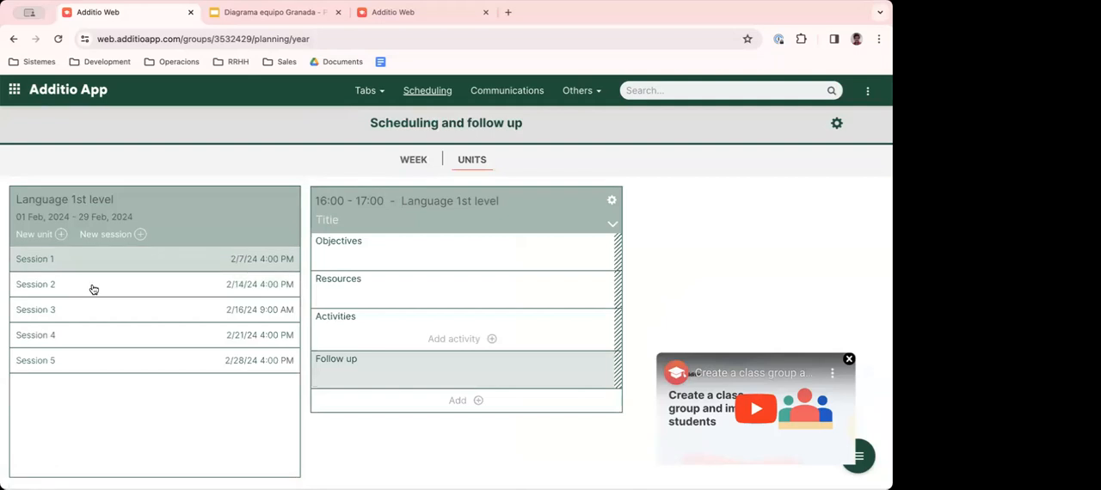
left_click(99, 261)
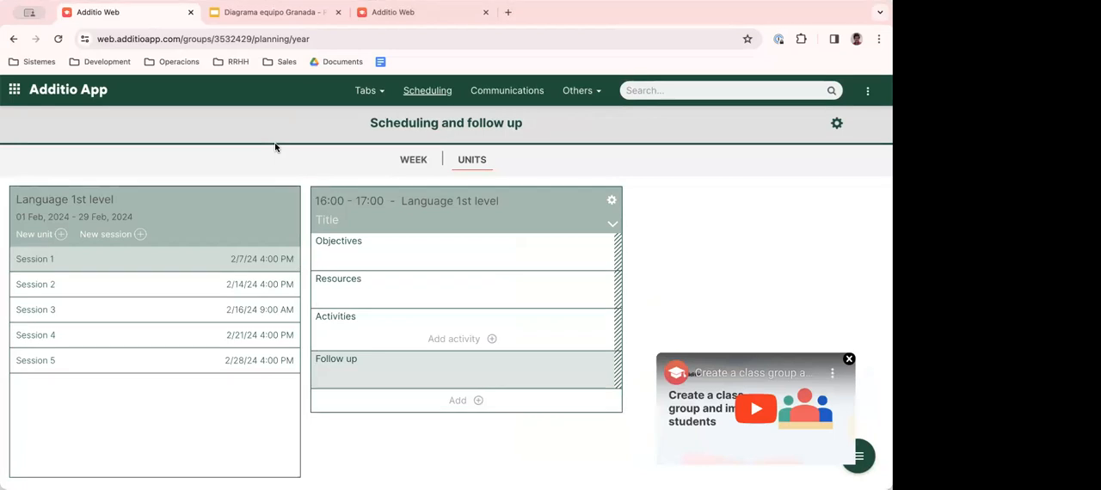
left_click(340, 223)
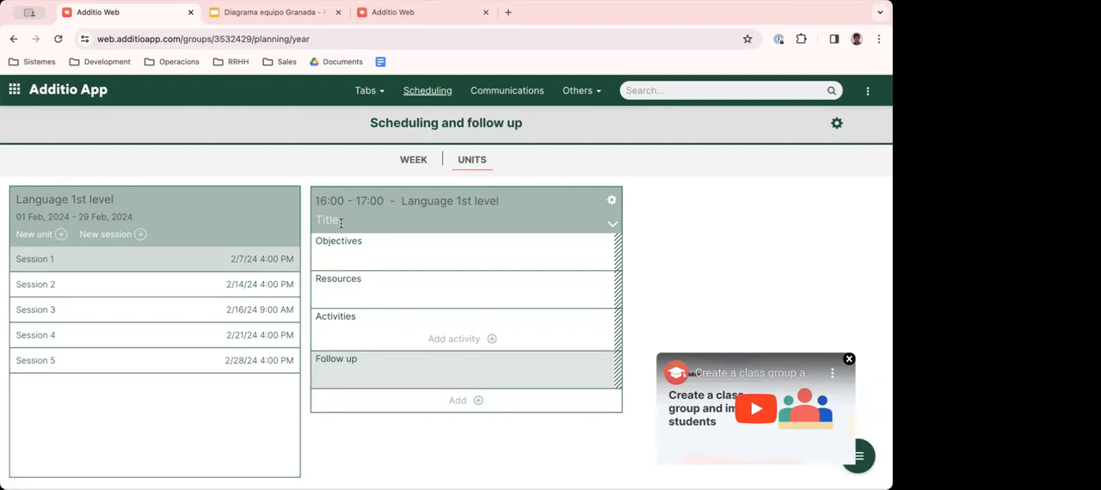
type("Introductory")
type("session")
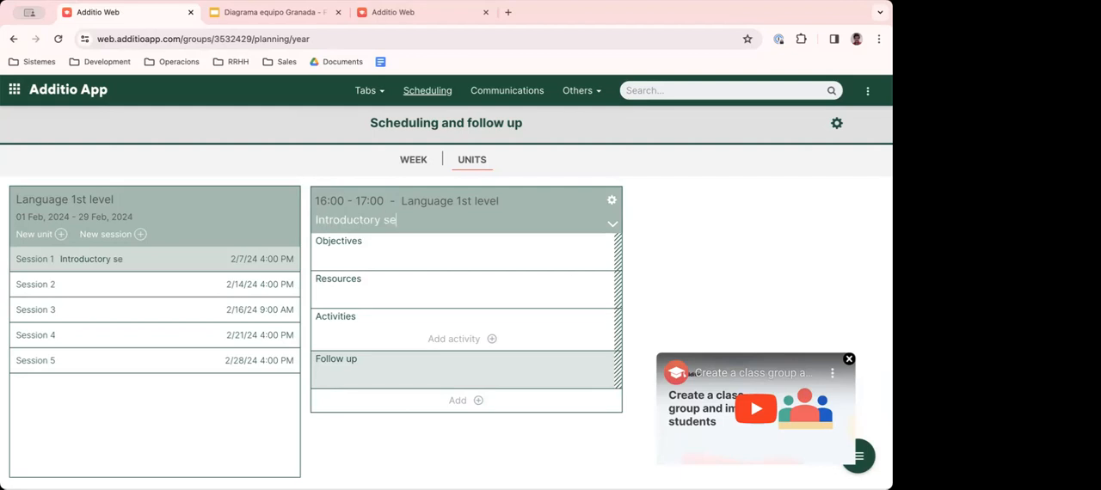
- Enter "Explain the course structure" as the first line of Session 1's Objectives
left_click(329, 252)
type("Explain the course structure")
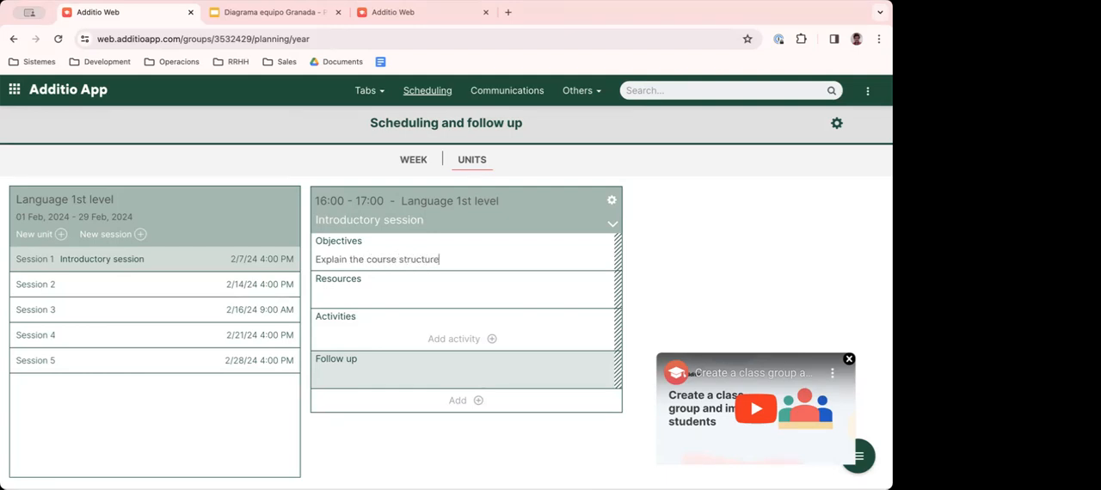
key("Return")
- Add the line "Present the assessment system: 2 exams + 2 presentation" to Session 1's Objectives
type("Present th")
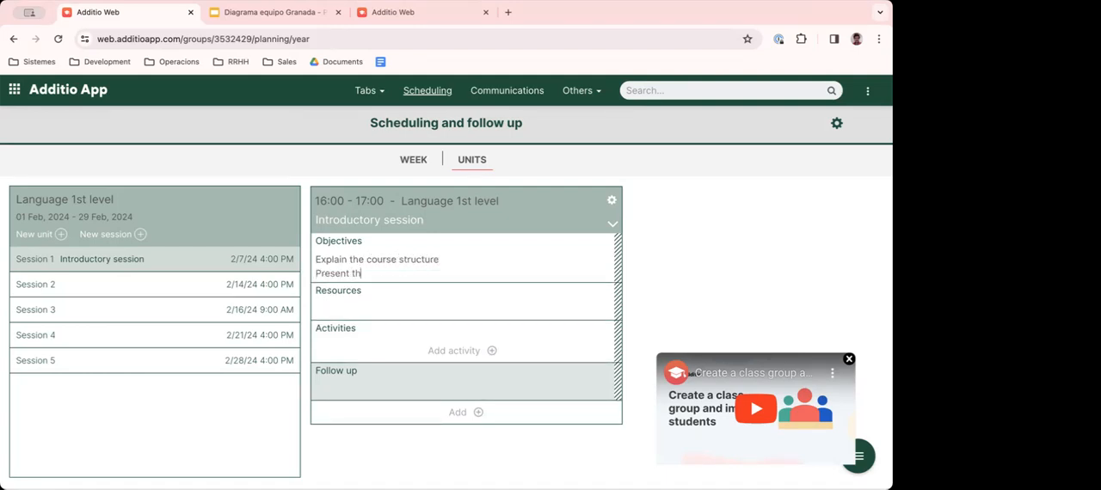
type("e evaluation")
key("alt+BackSpace")
type("assessment system")
key("Return")
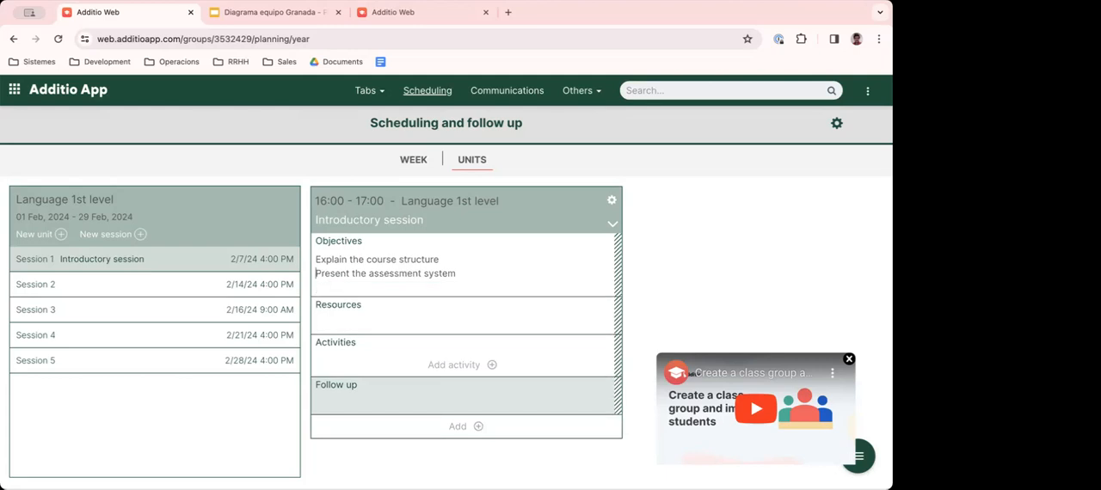
type(": 2 exam")
type(",ms")
type(" + 2 presentation")
key("Return")
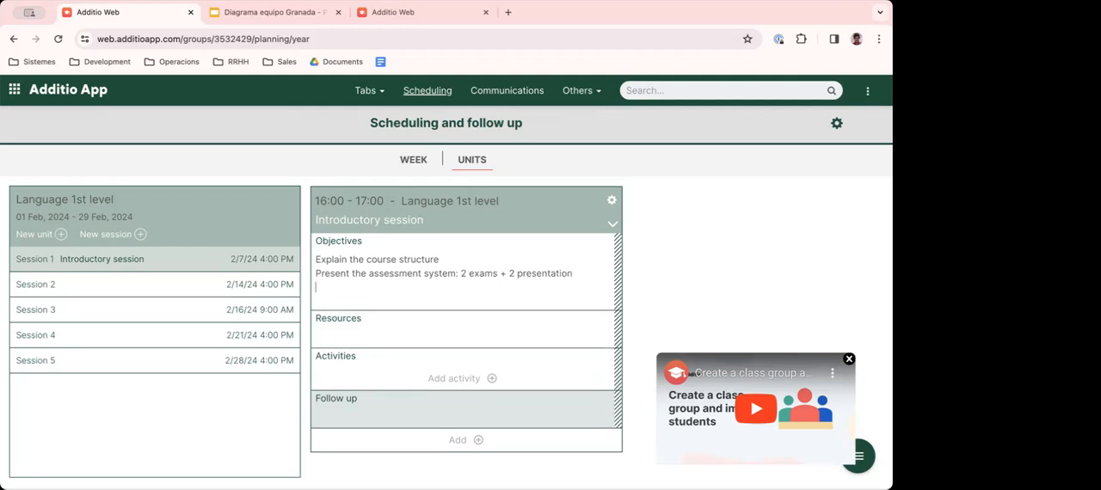
- Add "Certification opcions" as the third line of Session 1's Objectives
type("Certification opcions")
key("BackSpace")
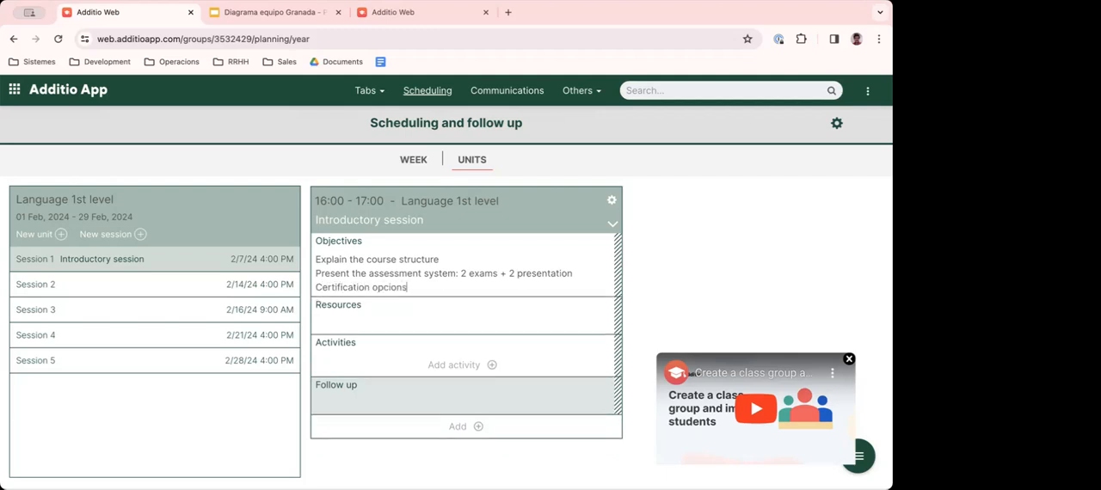
- Upload 8560b2af-2b04-471a-b1da-fd08650e01a9.pdf, link it to Session 1's Resources section, and check the linked resources
left_click(378, 320)
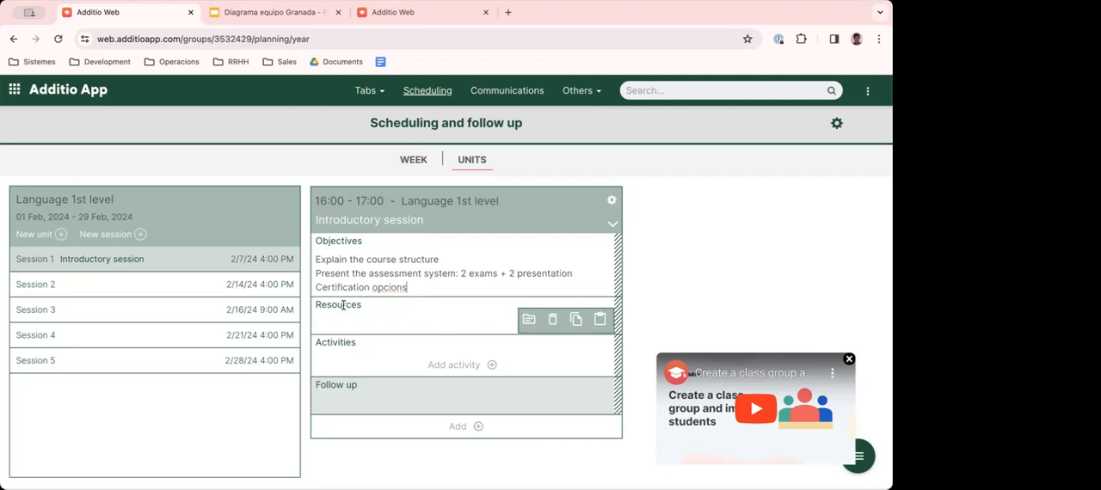
left_click(530, 322)
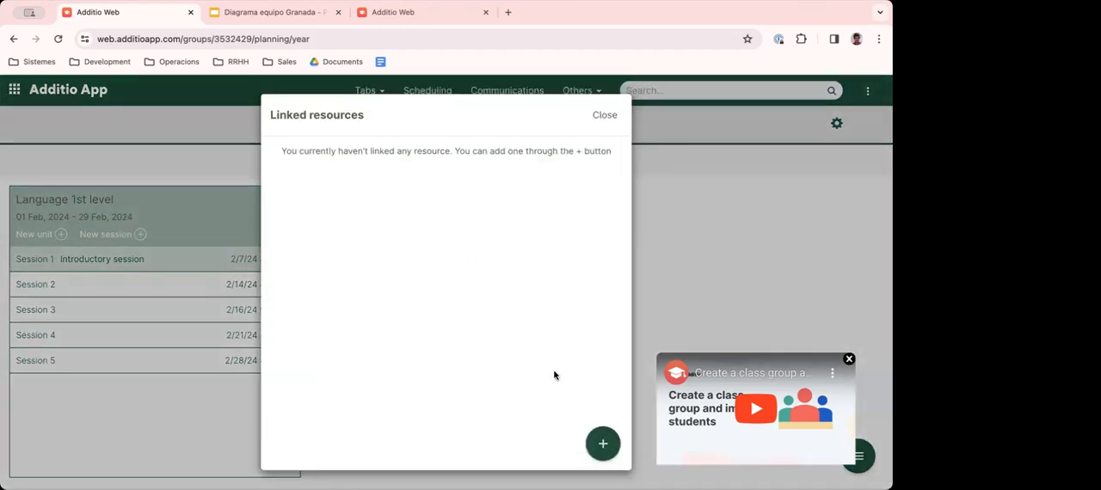
left_click(602, 443)
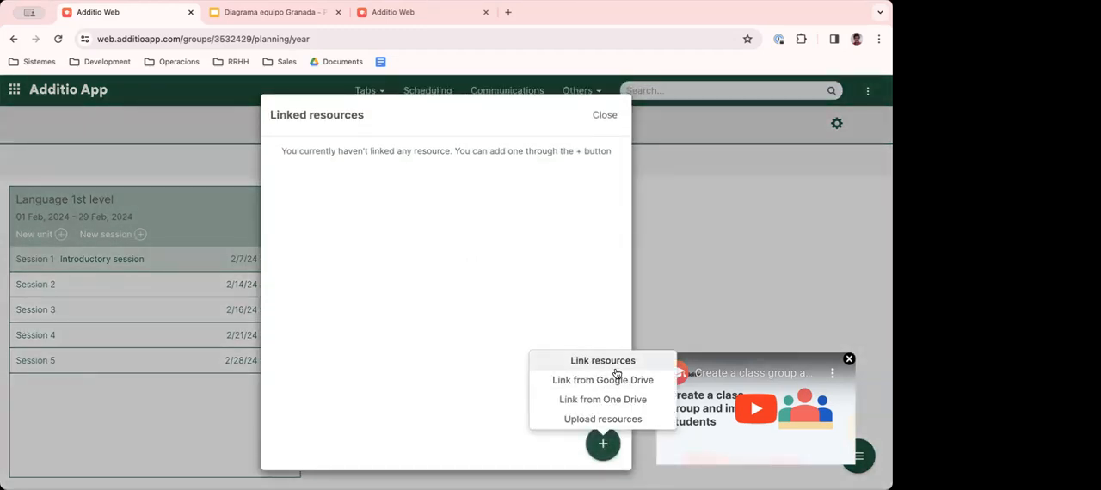
left_click(604, 419)
left_click(584, 264)
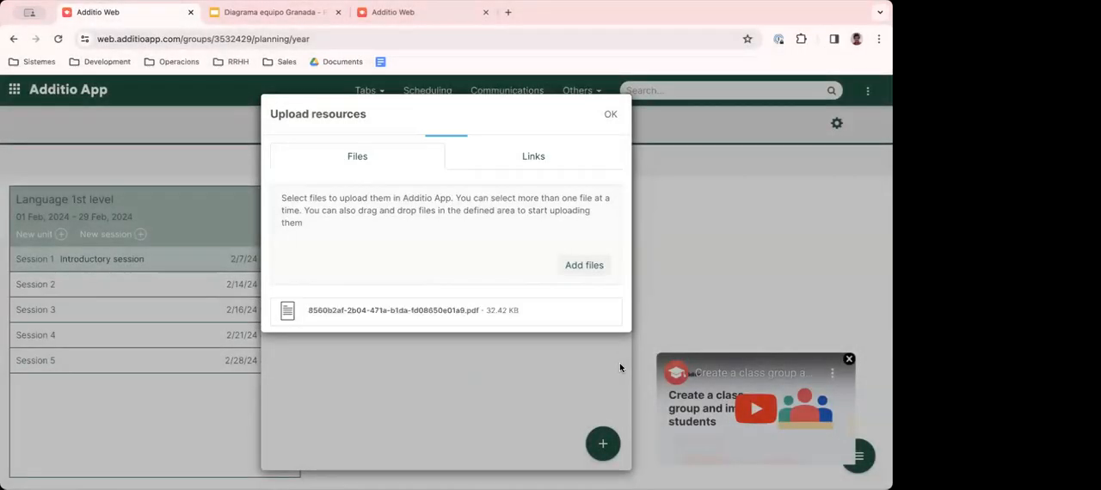
left_click(610, 115)
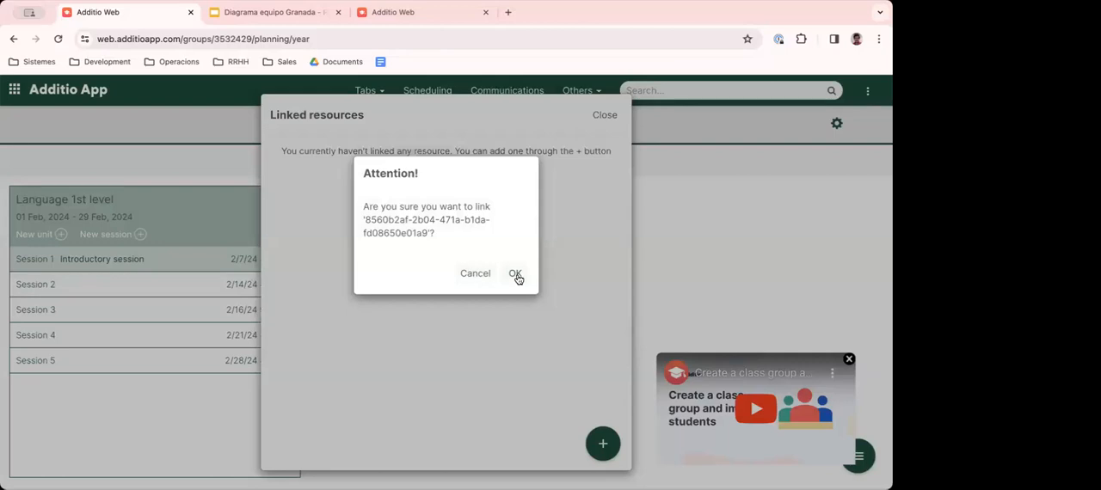
left_click(514, 273)
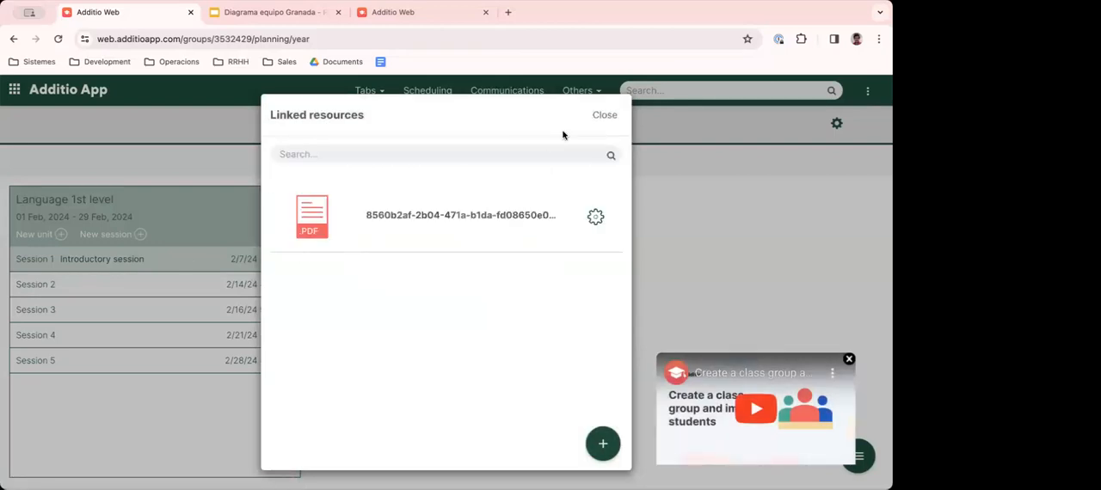
left_click(604, 115)
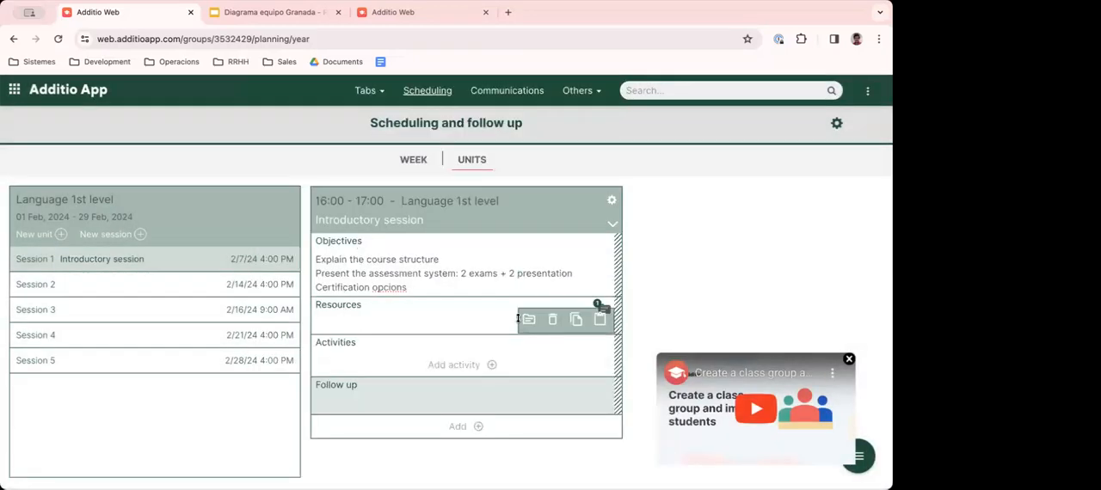
left_click(601, 308)
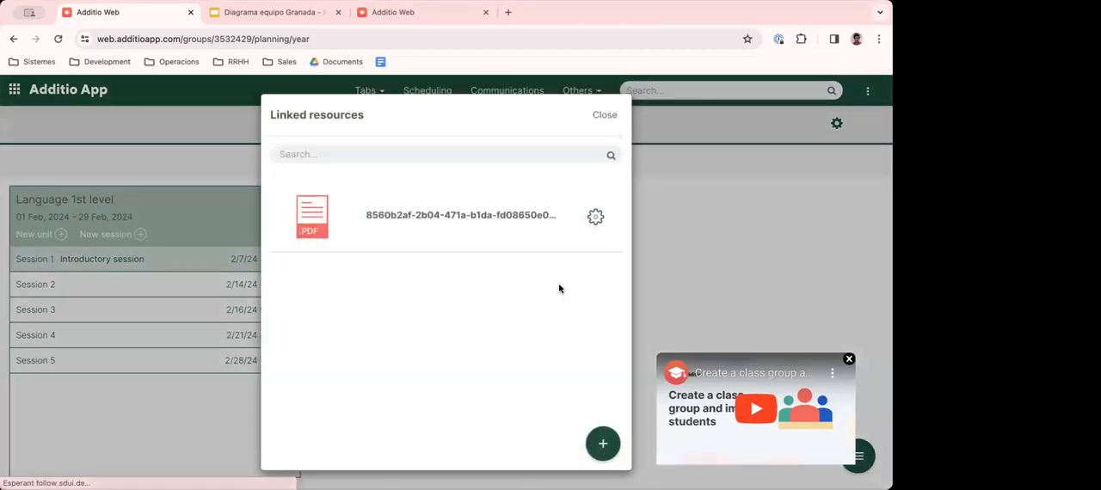
left_click(600, 115)
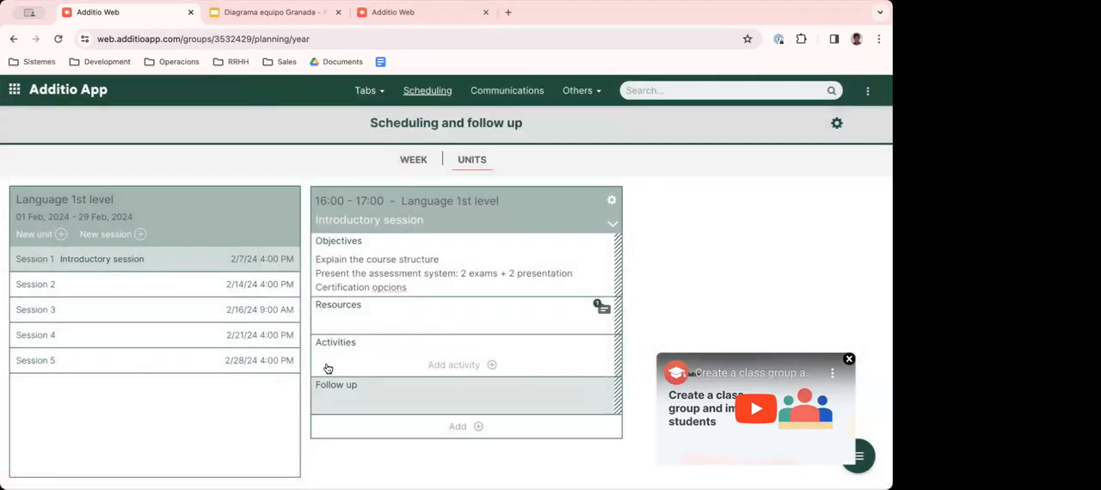
- Create an activity titled "Create work groups" in Session 1's Activities section
left_click(466, 368)
left_click(462, 301)
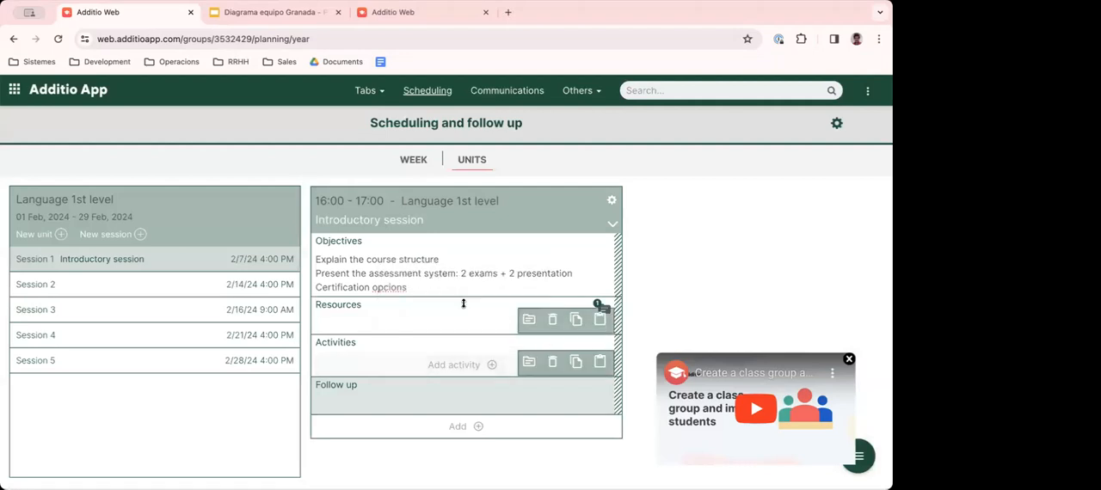
type("Cfreat")
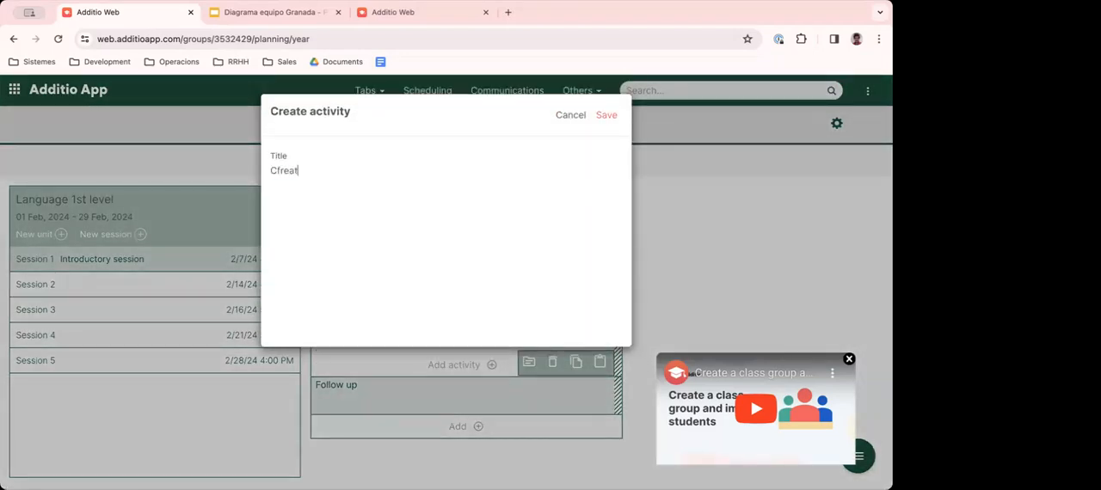
key("ctrl+a")
type("Create work groups")
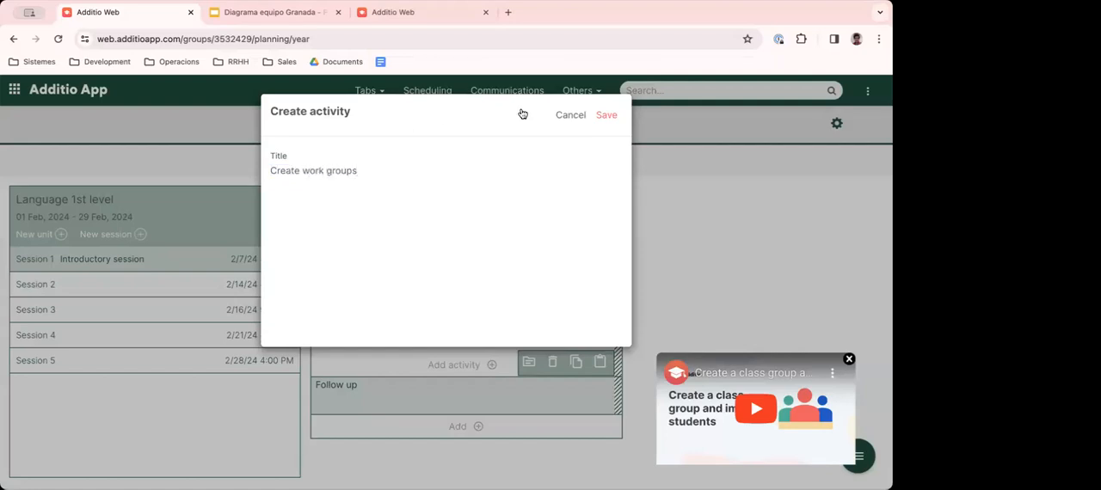
left_click(607, 114)
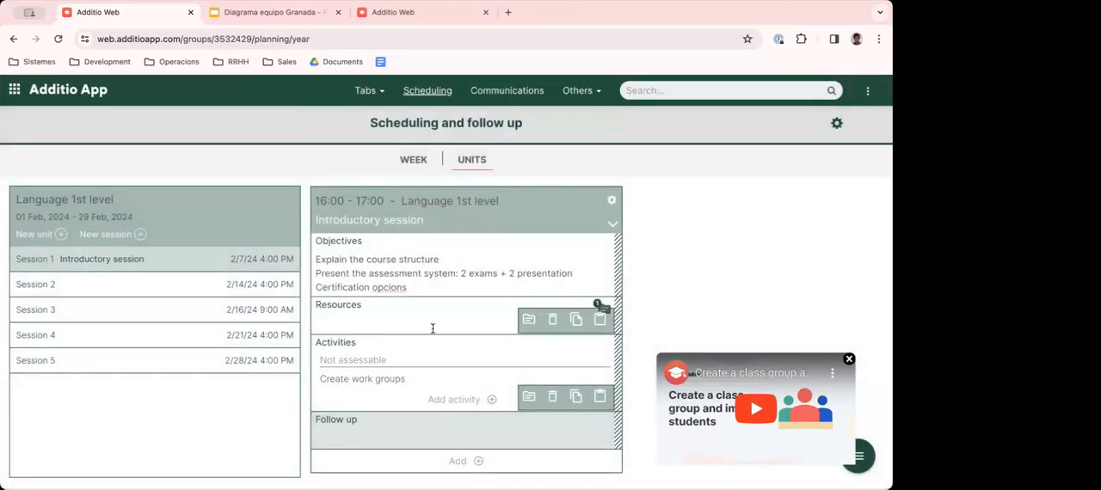
- Enter "It was well planned" in Session 1's Follow up section and dismiss the help video
left_click(326, 439)
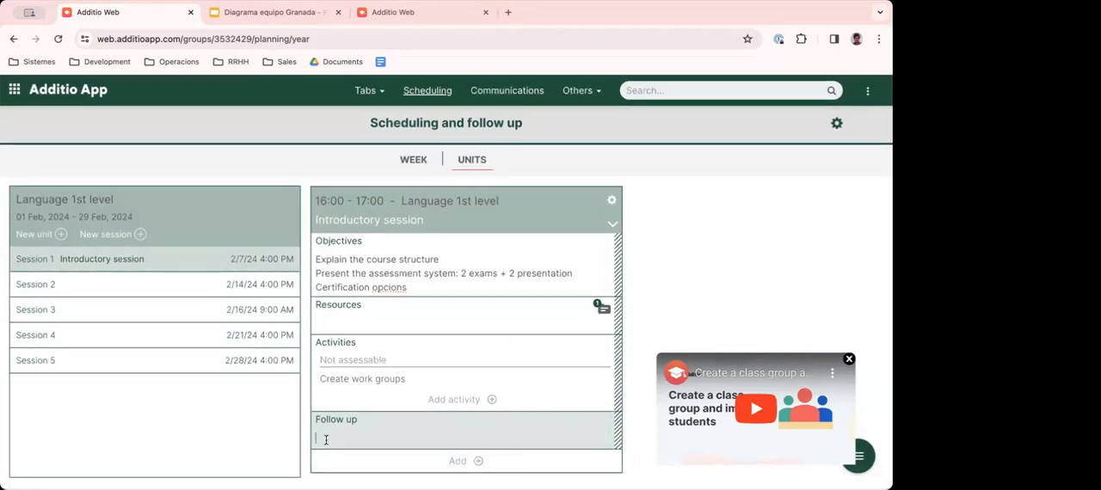
type("It was well planned")
left_click(849, 359)
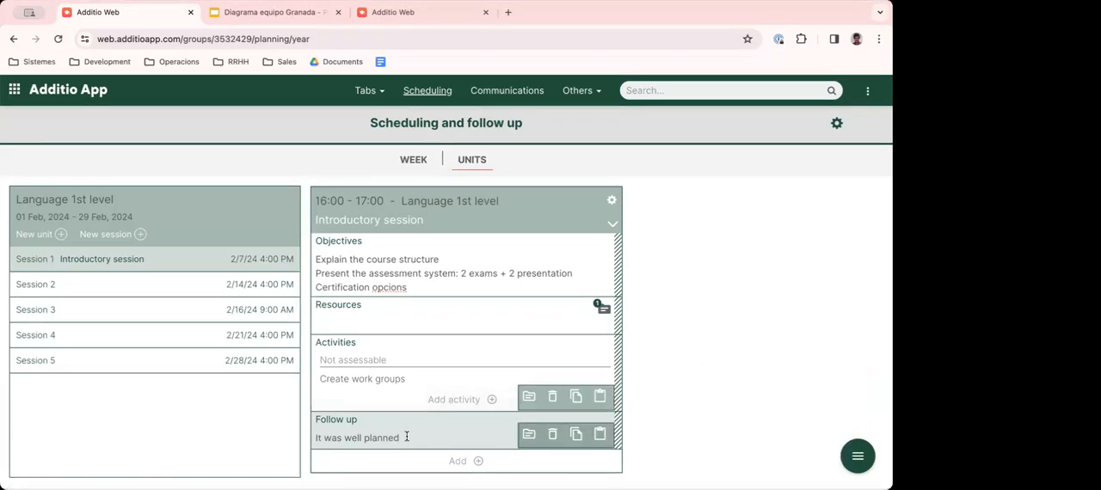
- Title Session 2 "Phrasal verbs"
left_click(96, 285)
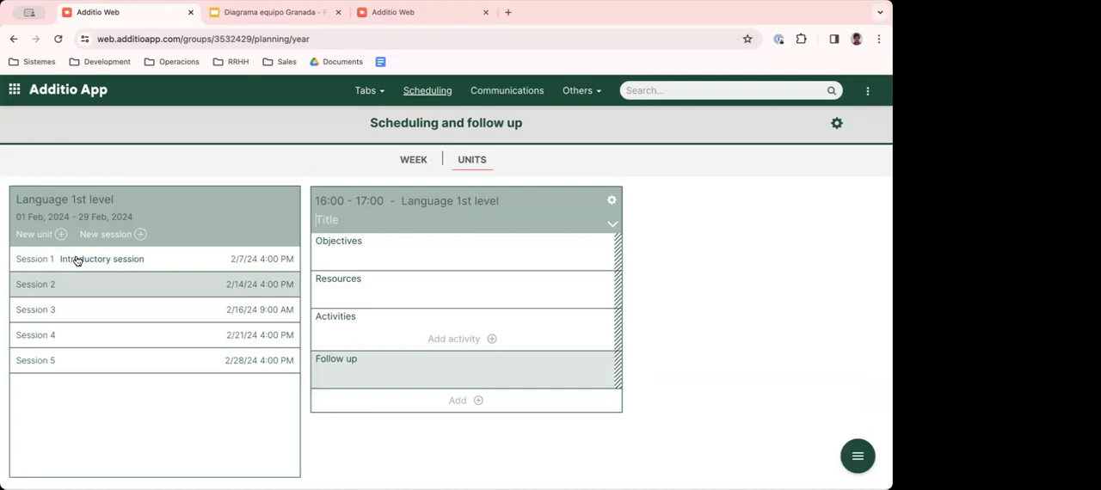
left_click(326, 228)
type("Phrasal verbs")
- Enter "Understand the importance of PV" and "Some examples" as two lines in Session 2's Objectives
left_click(330, 242)
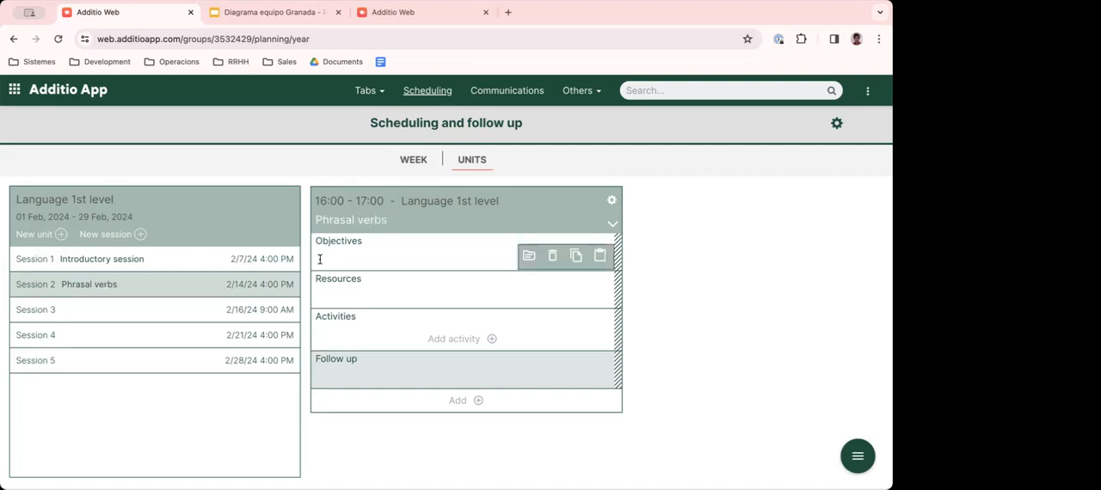
type("Understand the im")
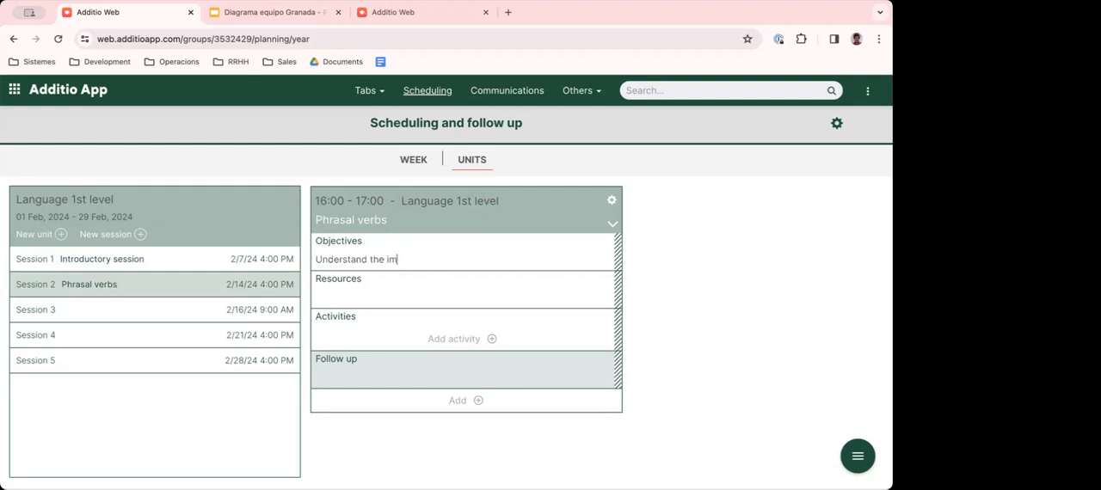
type("portanseof")
key("BackSpace")
key("BackSpace")
key("BackSpace")
type("of PV")
key("Return")
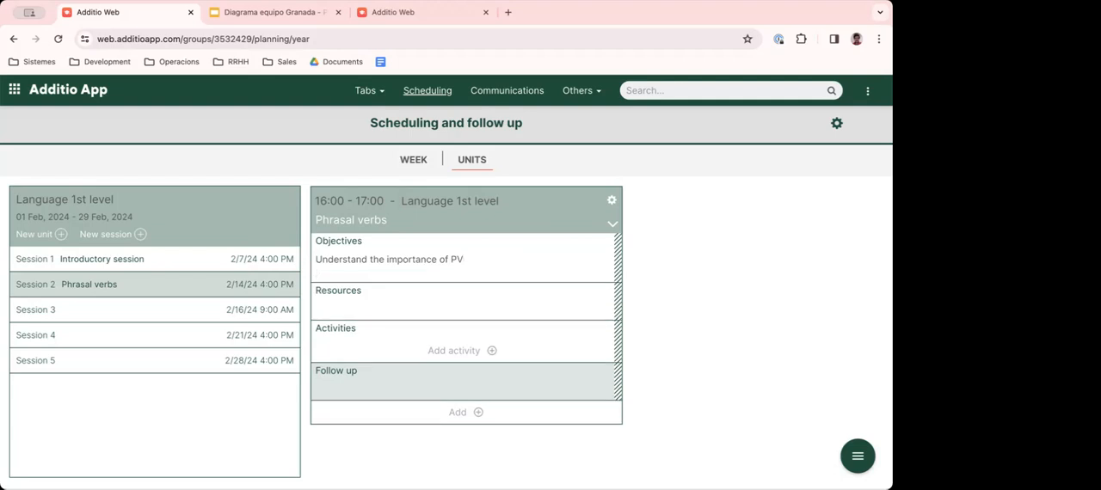
type("Explai")
key("shift+Home")
type("Some example")
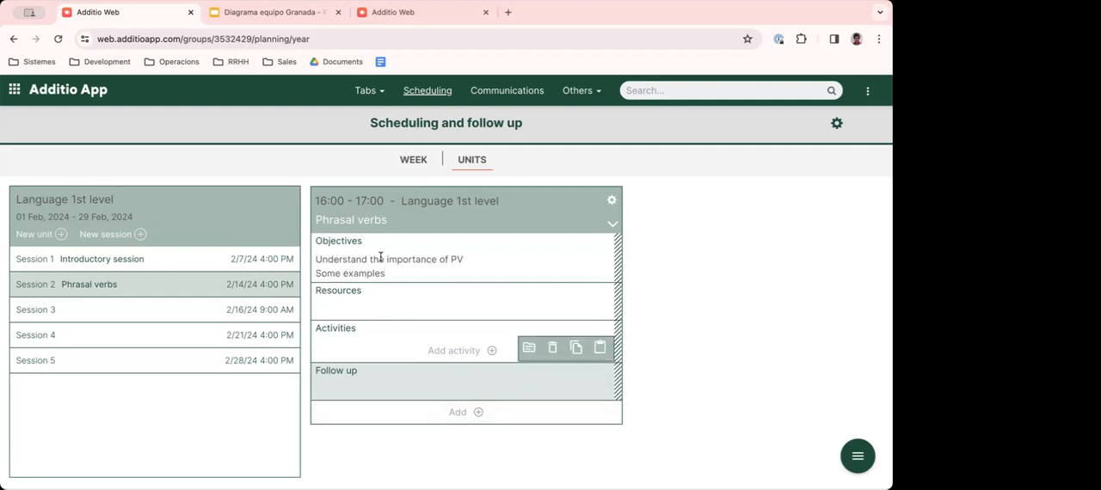
- Add a new scheduling-type section to Session 2 and name it "Homework"
left_click(475, 412)
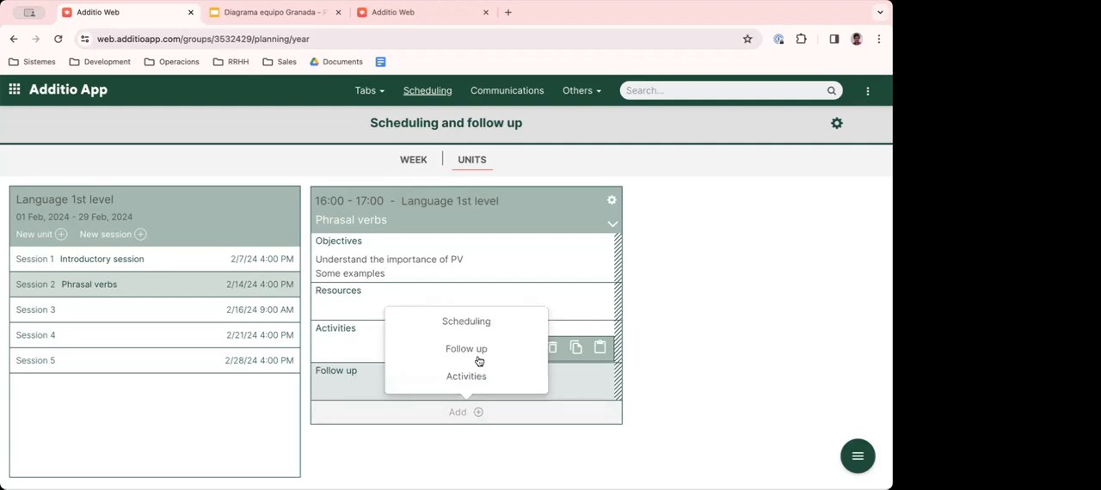
left_click(471, 322)
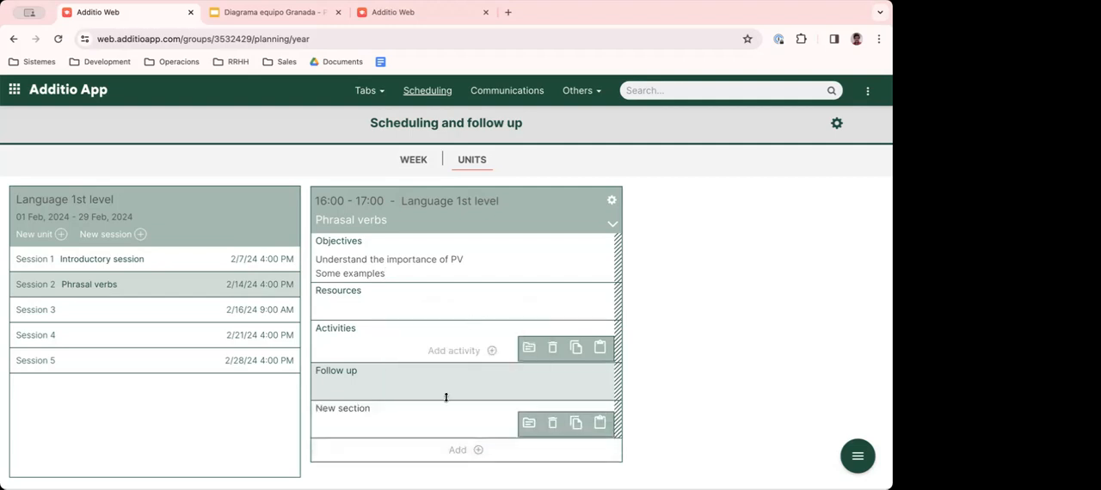
double_click(350, 412)
key("BackSpace")
key("BackSpace")
key("BackSpace")
key("BackSpace")
key("BackSpace")
type("Homework")
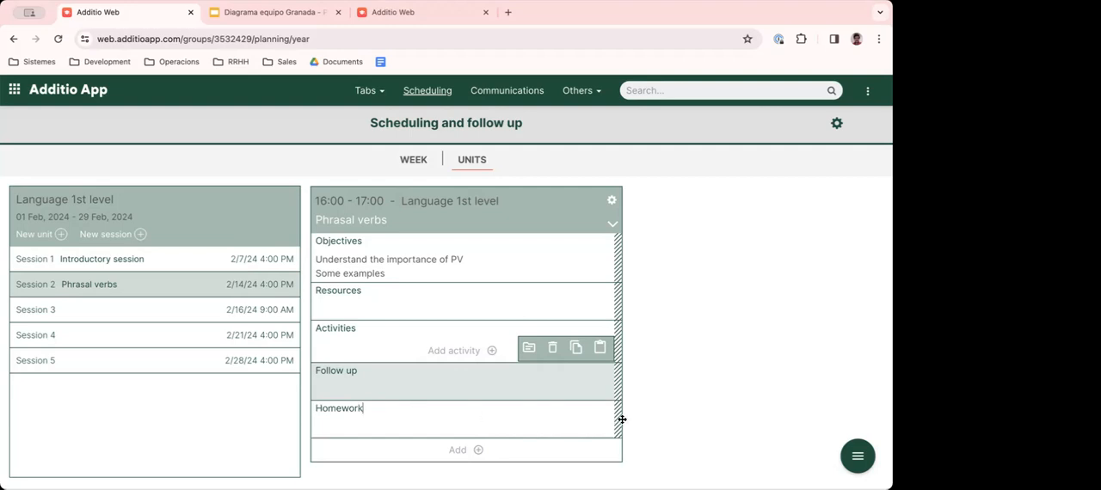
- Move Session 2's Homework section directly above Activities and enter "Pg 19, ex 1, 2 & 5" in it
left_click_drag(616, 418, 609, 337)
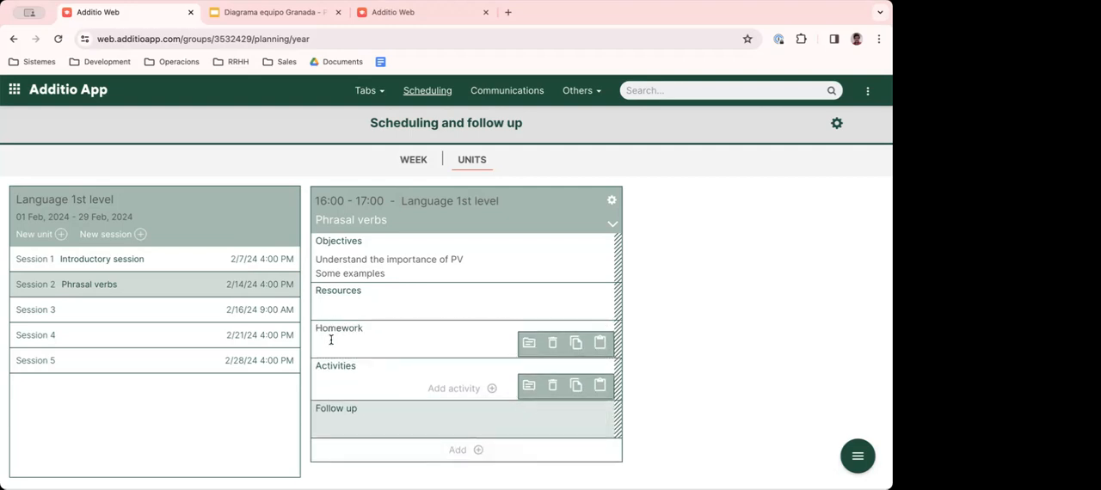
left_click(324, 345)
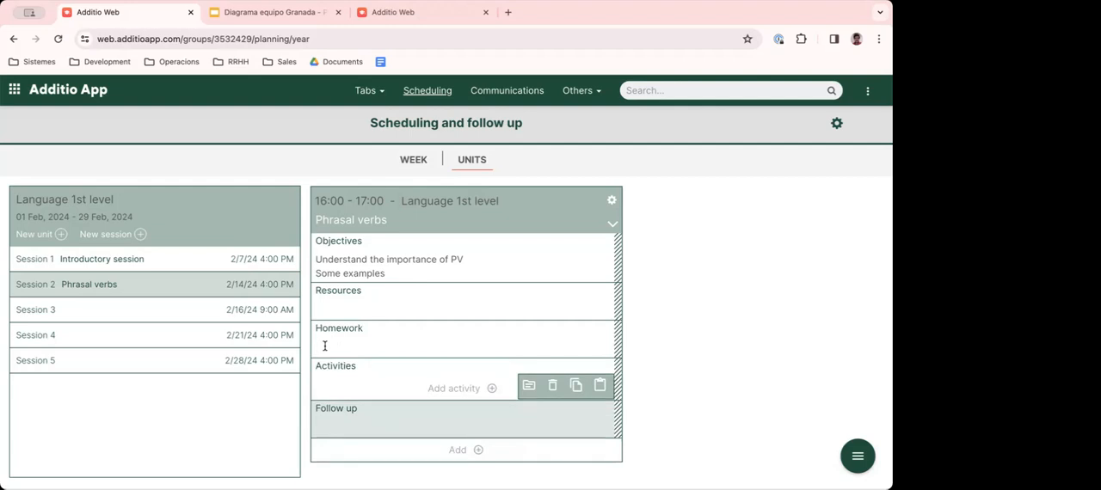
type("Pg 19, ex 1,2 & 5")
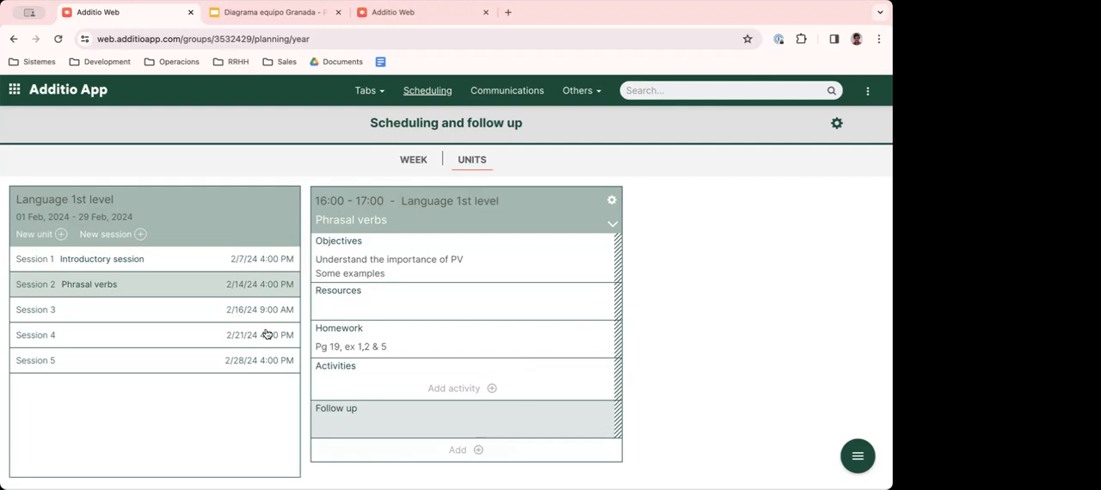
left_click(364, 346)
type(",")
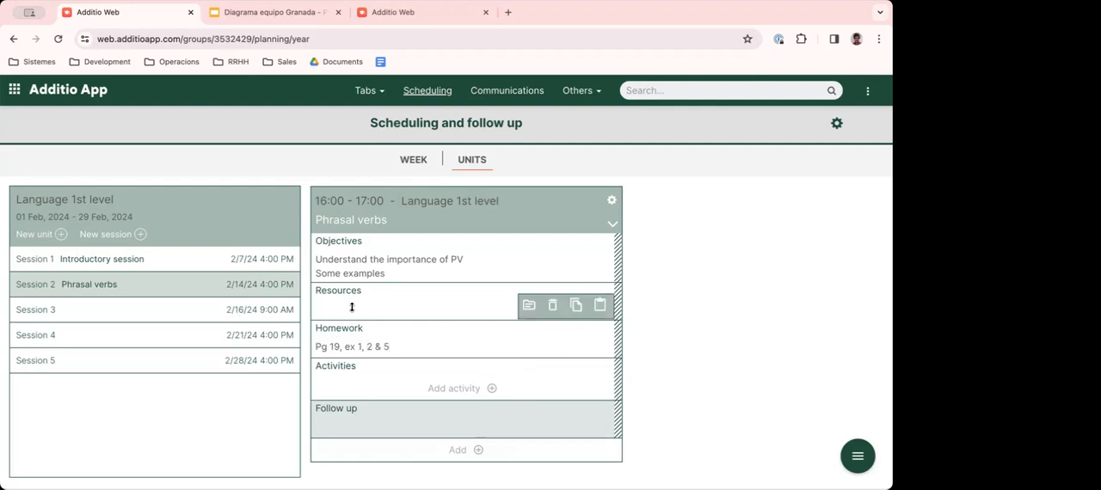
- Compare the plans of Sessions 1, 2 and 3, ending on the Introductory session
left_click(346, 259)
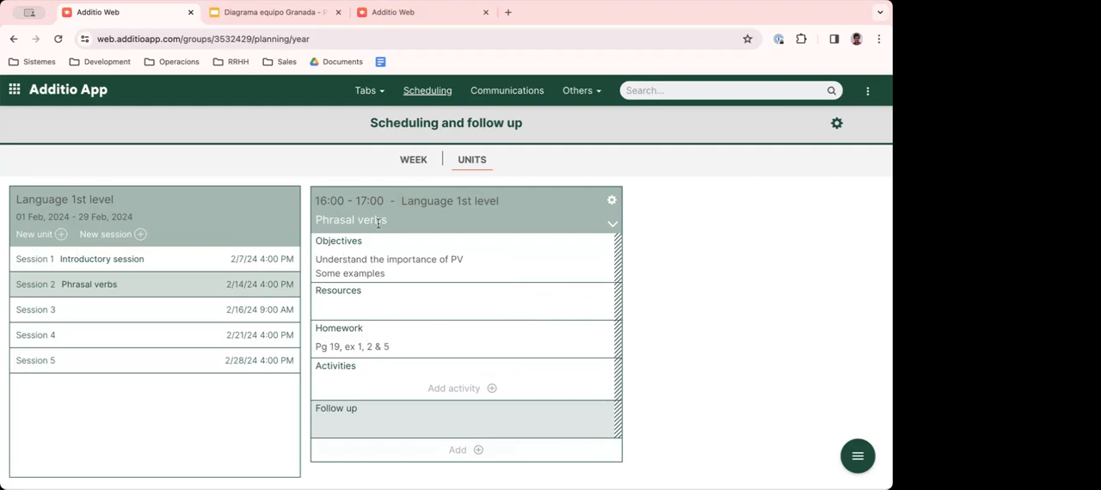
left_click(107, 266)
left_click(104, 287)
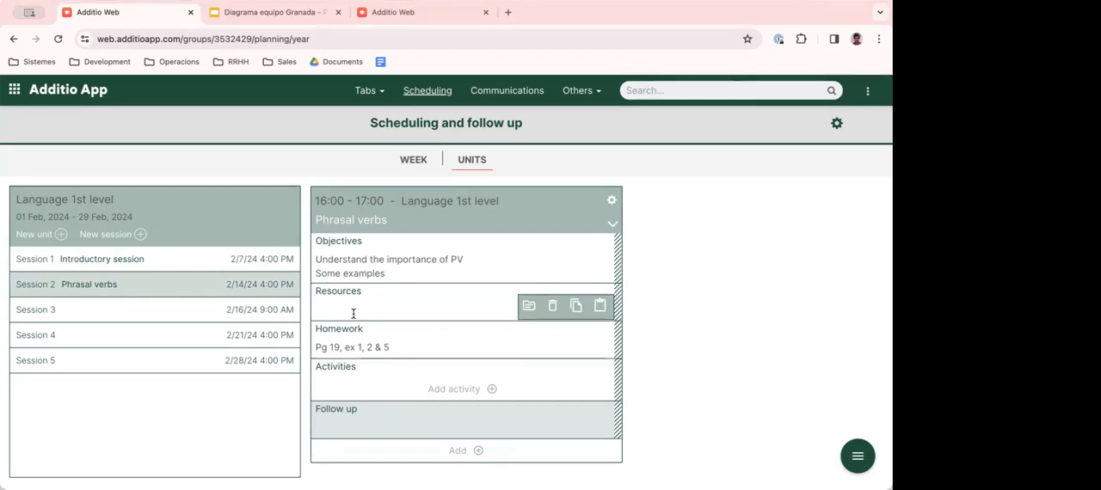
left_click(66, 308)
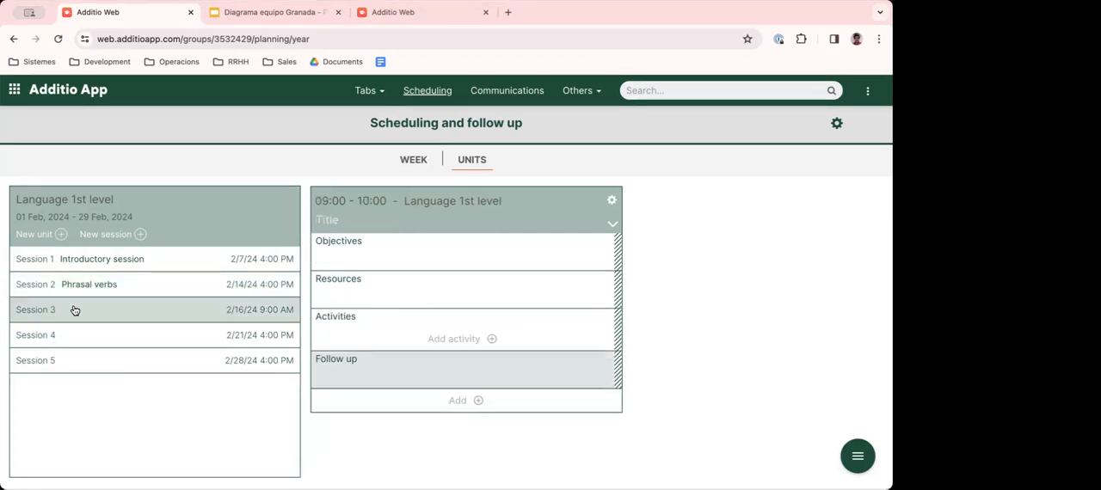
left_click(135, 286)
left_click(126, 262)
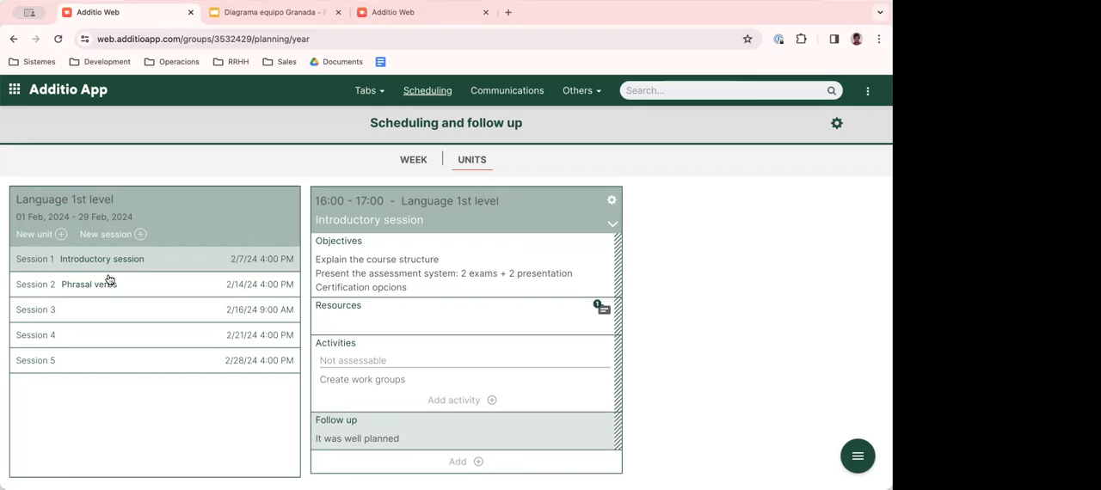
- Show today's agenda and open the Language 1st level gradebook from its 16:00 class
left_click(55, 90)
left_click(53, 136)
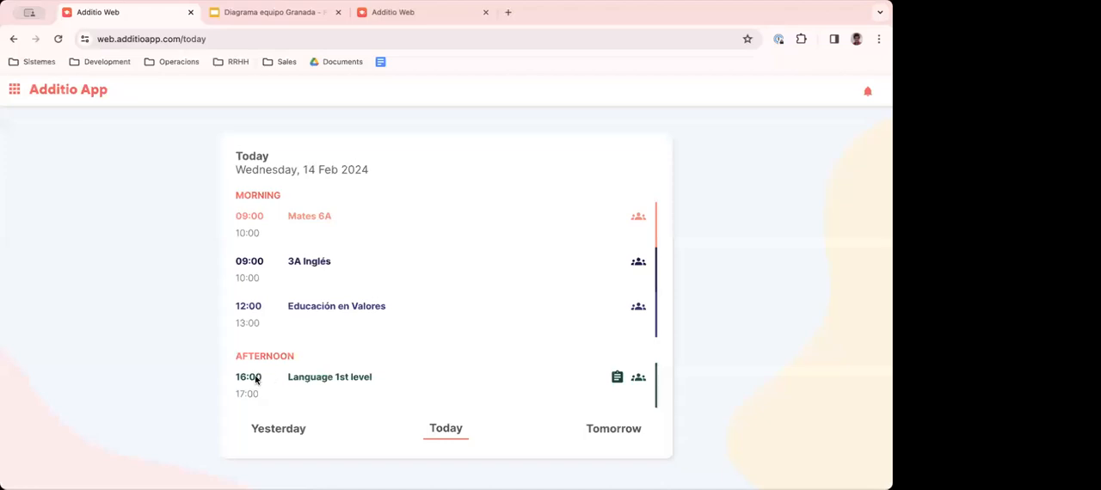
left_click_drag(289, 376, 371, 379)
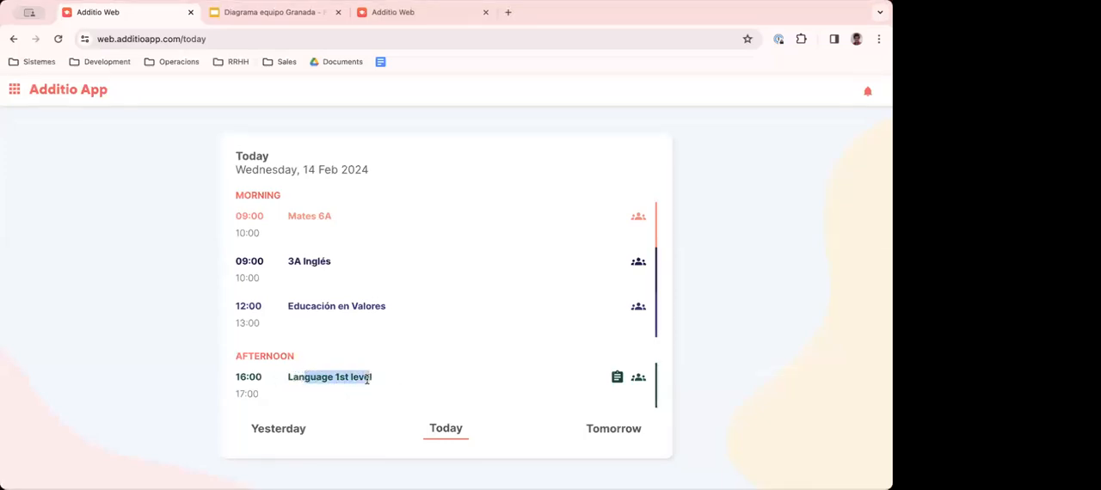
left_click(637, 379)
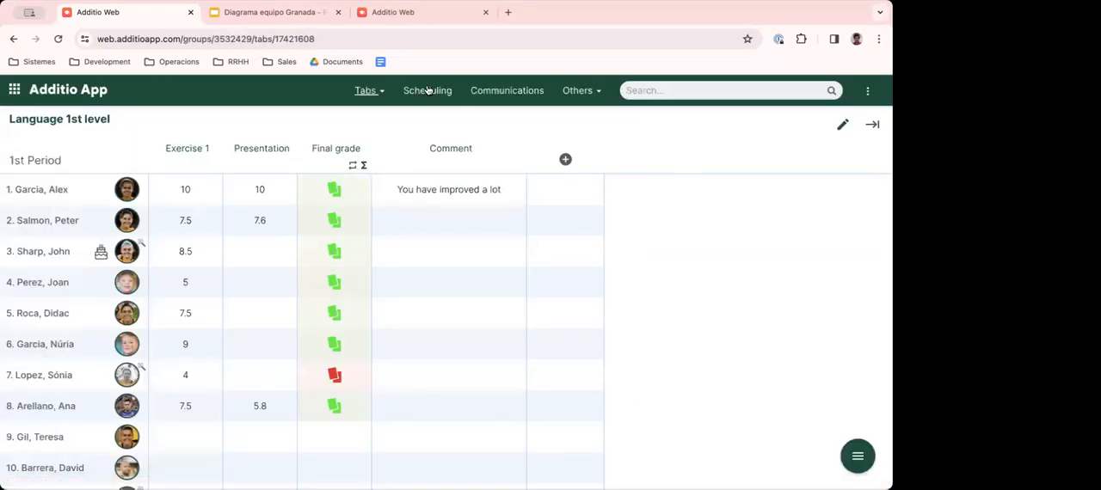
- Open the group's weekly scheduling and review the objectives of the 14 February Phrasal verbs session
left_click(427, 91)
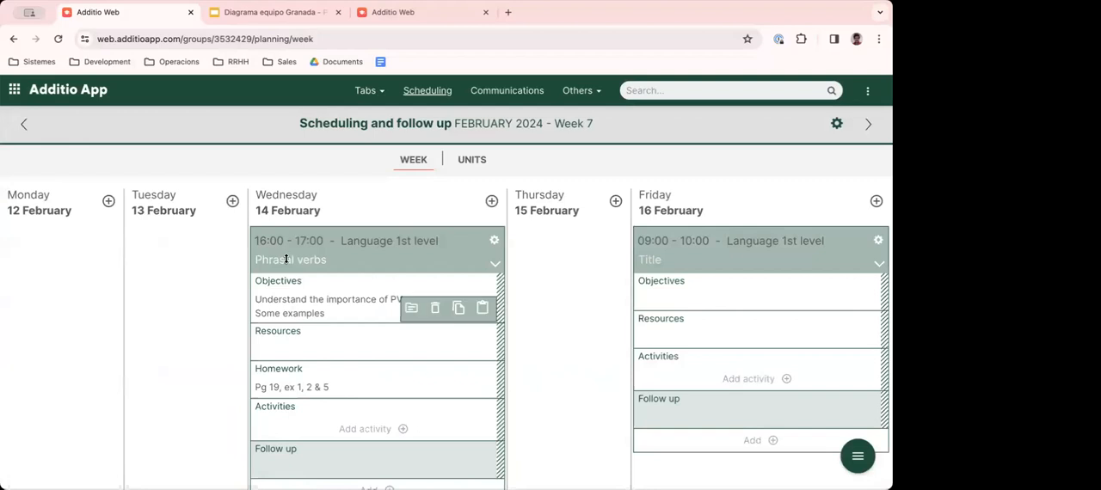
left_click_drag(267, 298, 387, 300)
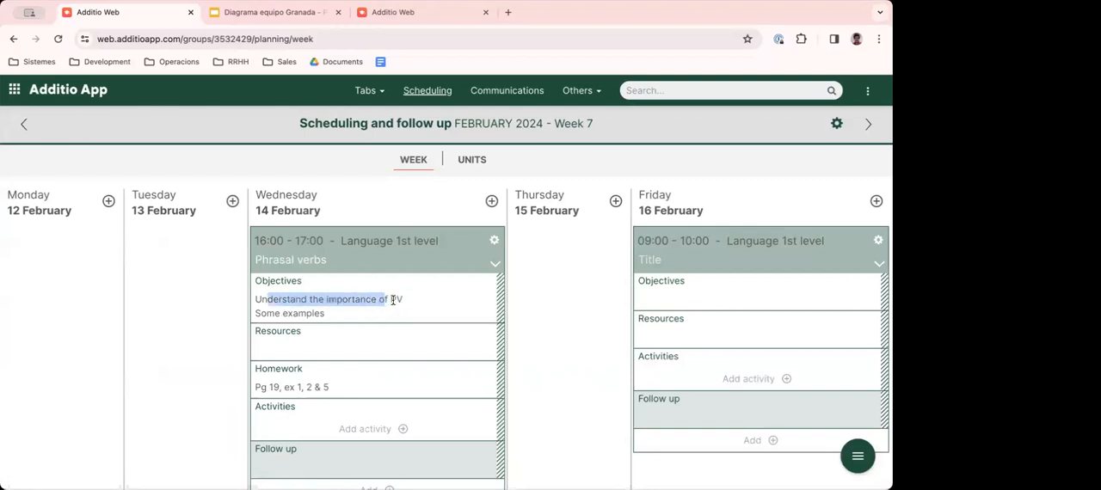
left_click_drag(261, 313, 339, 315)
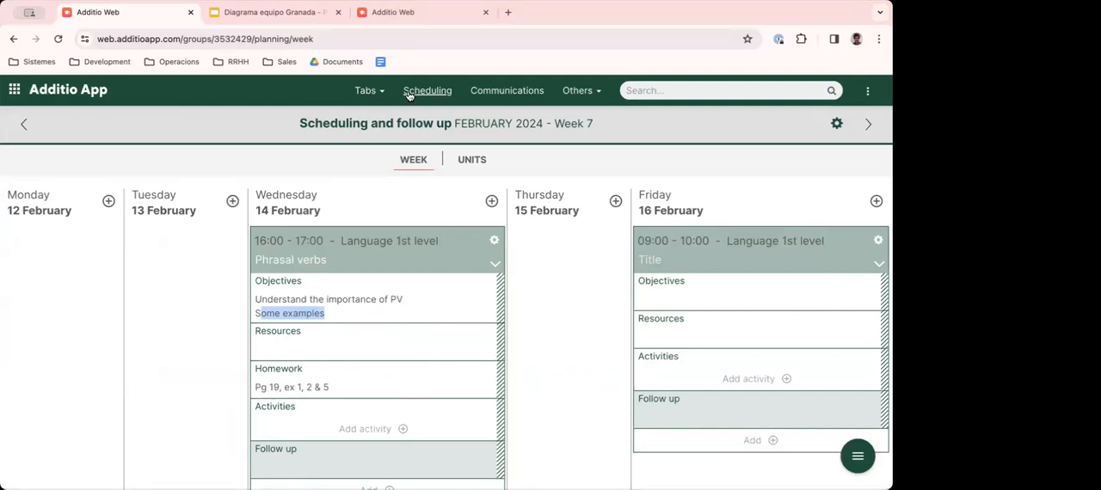
- Open the 1st Period gradebook of Language 1st level
left_click(365, 90)
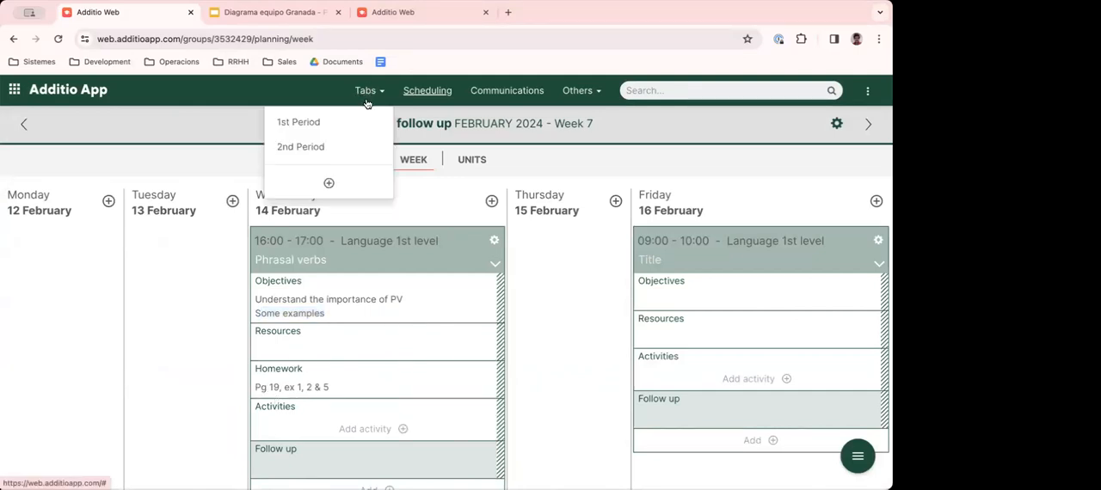
left_click(308, 120)
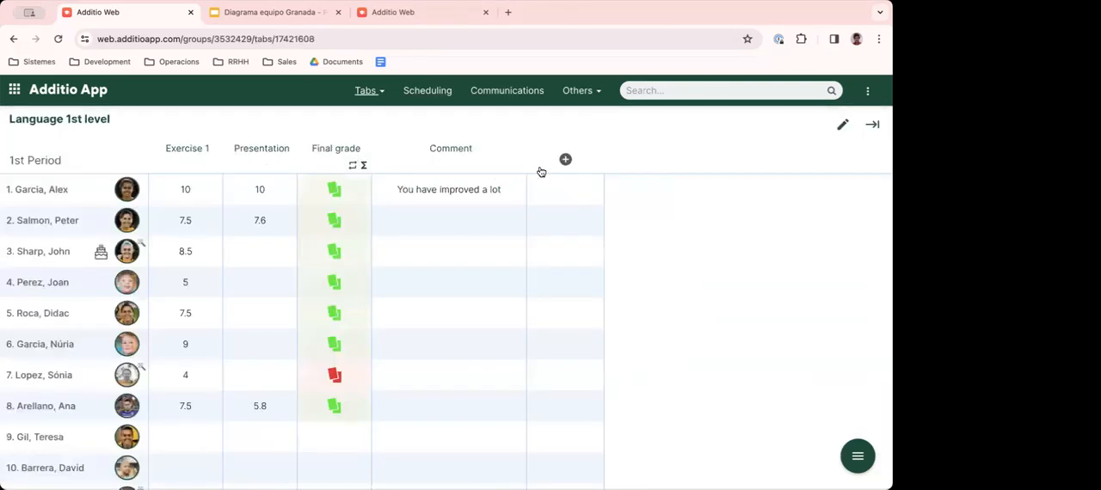
left_click(565, 160)
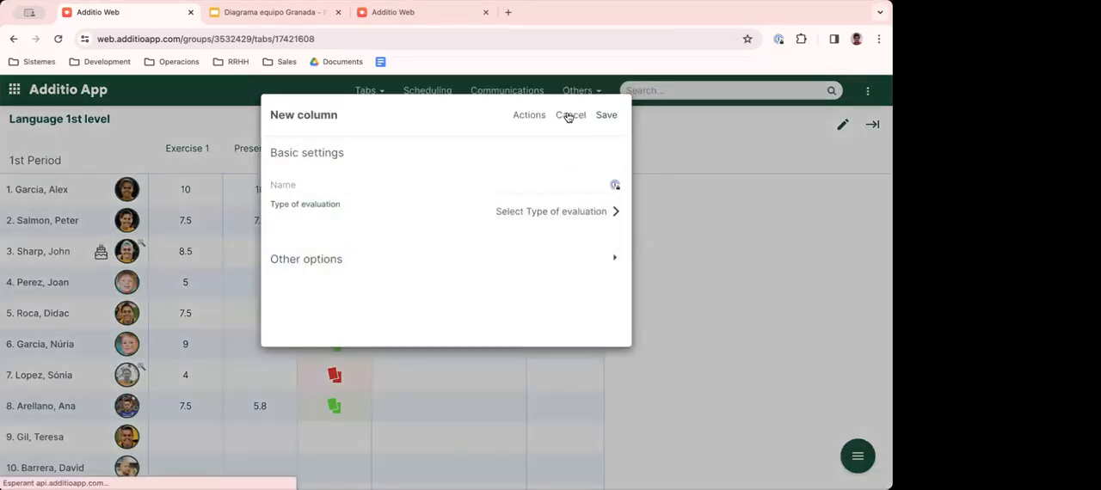
left_click(570, 116)
left_click(514, 276)
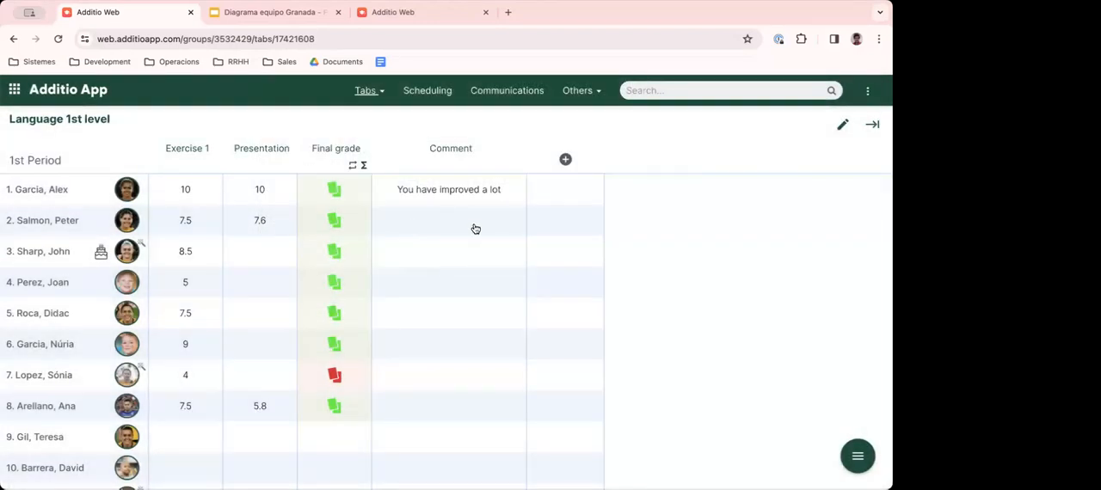
- Switch to the 2nd Period gradebook and show the shortcuts for attendance, notes, calendar and resources
left_click(367, 91)
left_click(327, 151)
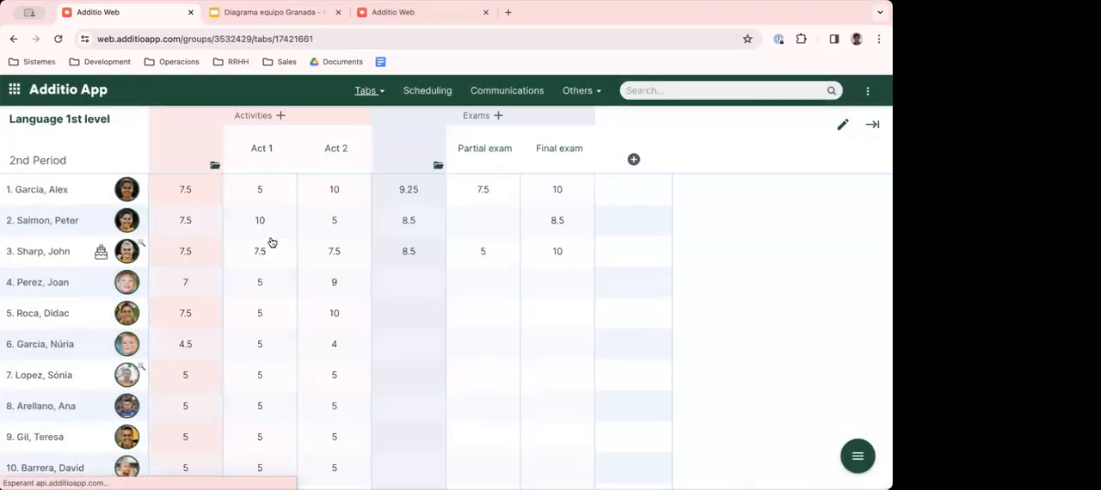
left_click(365, 91)
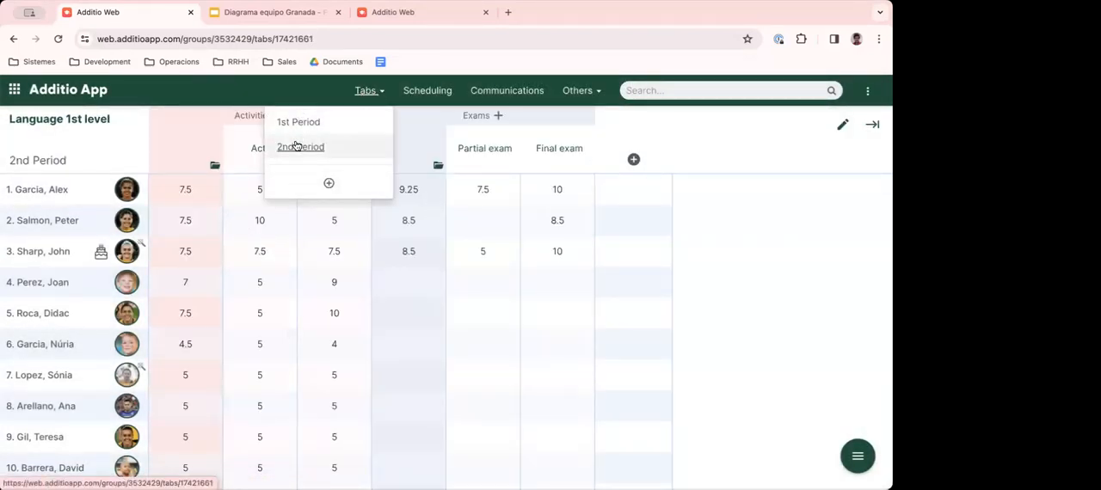
left_click(857, 456)
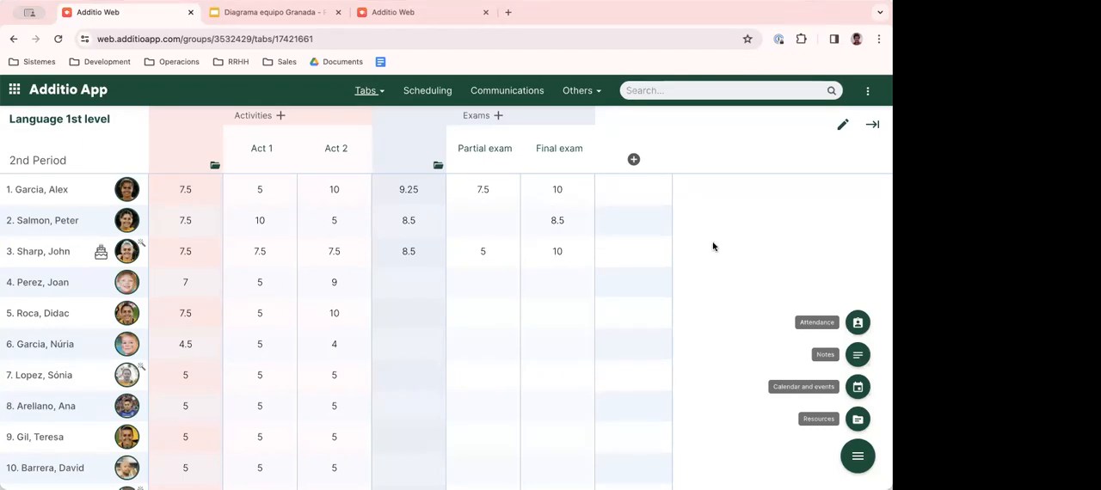
- Open the Unit and lesson plans section, dismiss its help video and browse the available plans
left_click(52, 92)
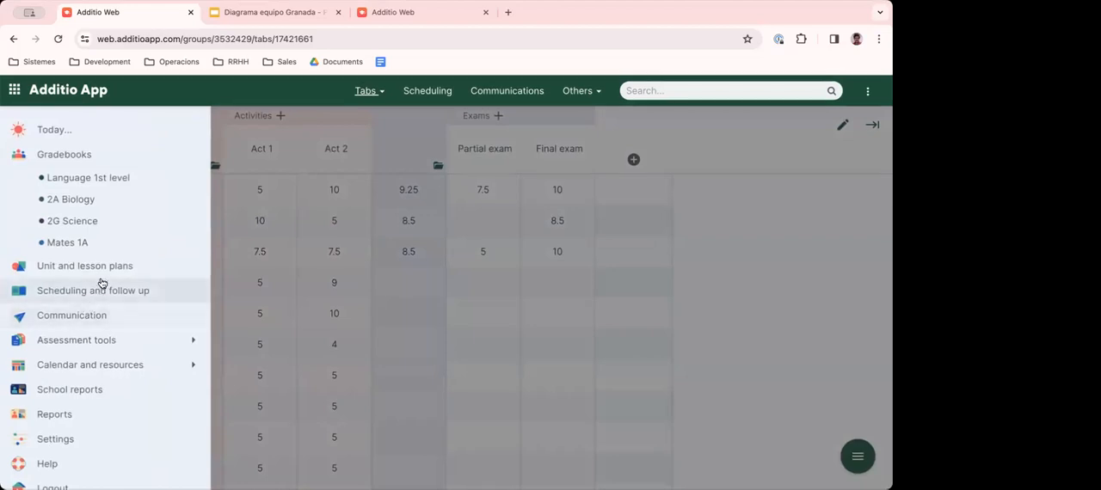
scroll(94, 279, "down", 1)
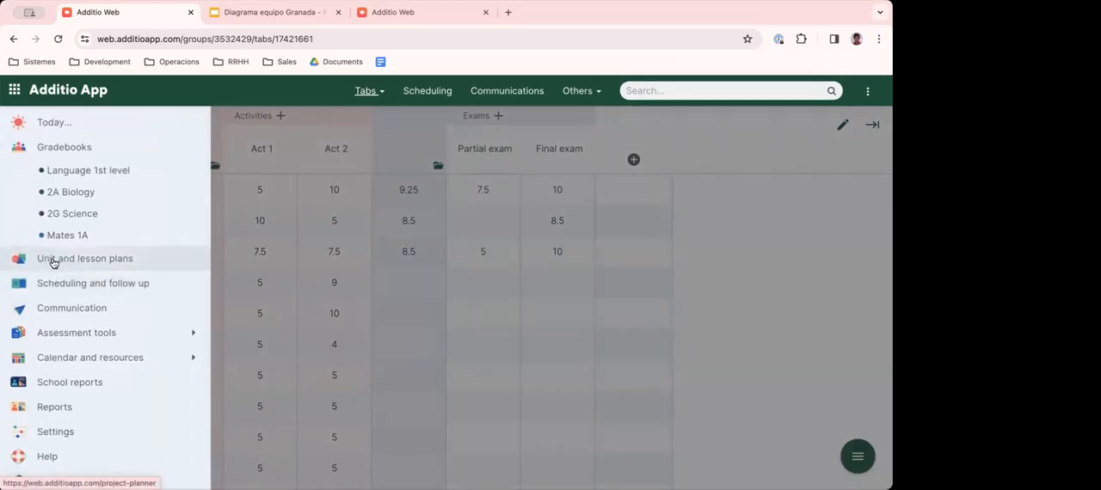
left_click(86, 263)
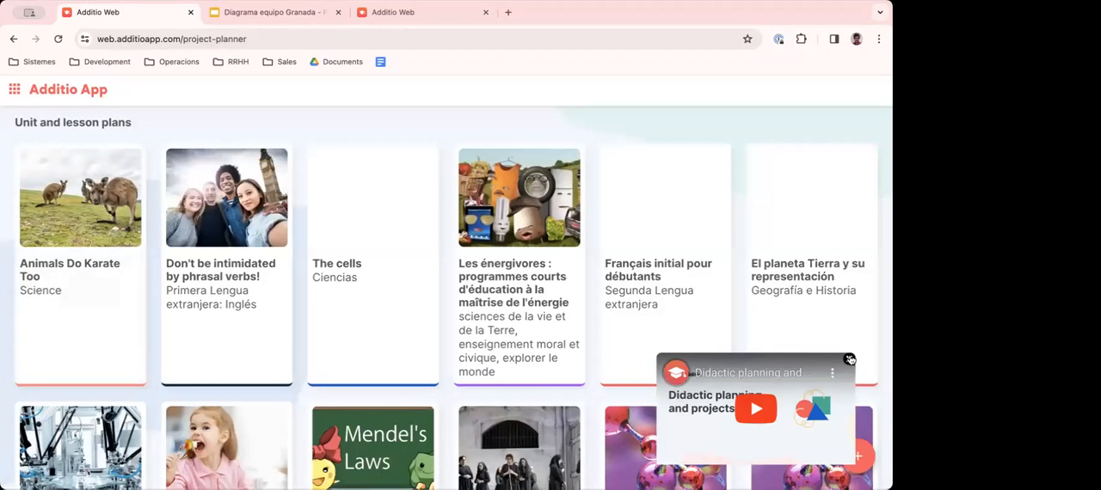
left_click(847, 358)
scroll(444, 320, "down", 5)
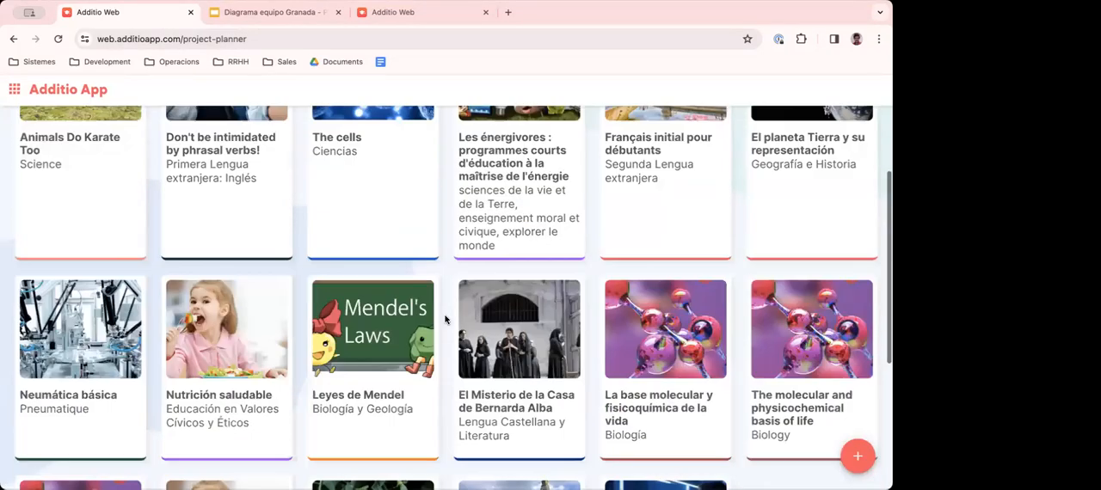
scroll(445, 320, "up", 5)
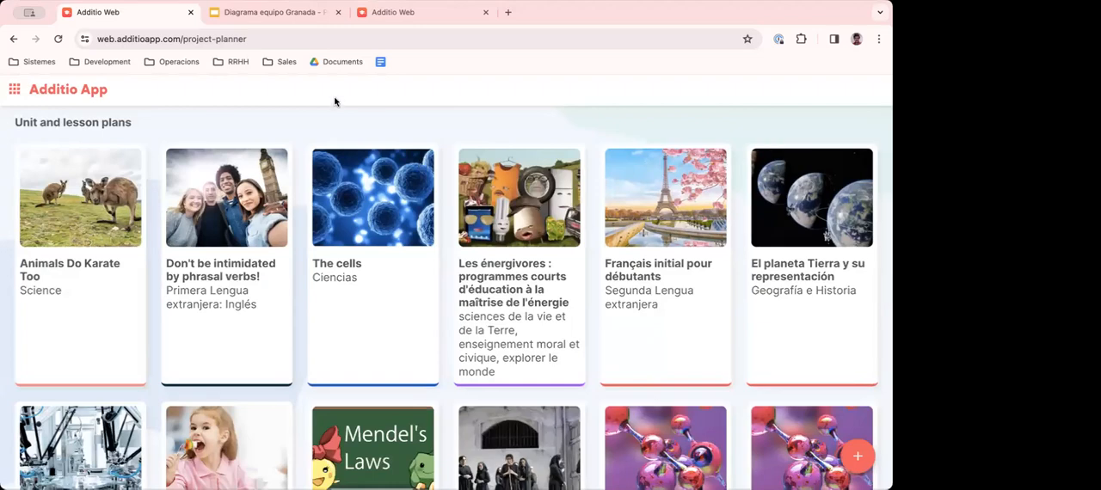
- Return to the weekly scheduling of Language 1st level and show its scheduling options
left_click(82, 93)
left_click(67, 173)
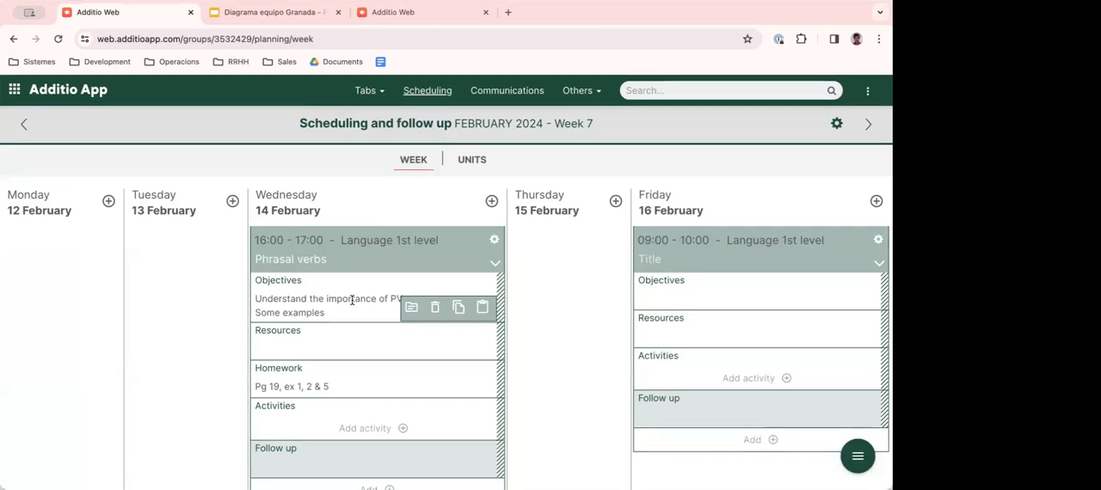
left_click(836, 126)
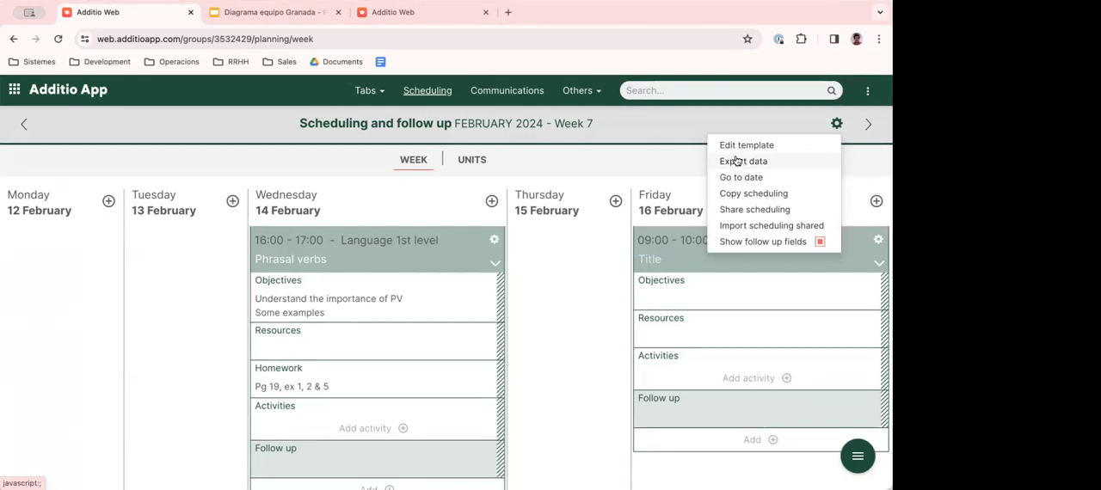
- Go back to Unit and lesson plans and look through the whole collection of plans
left_click(79, 93)
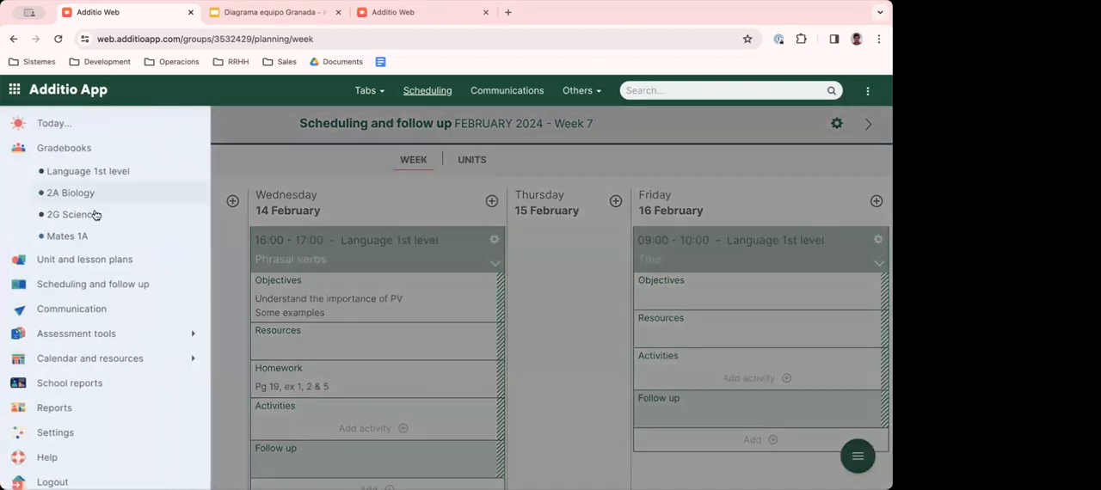
left_click(67, 258)
scroll(276, 193, "down", 3)
scroll(276, 193, "down", 4)
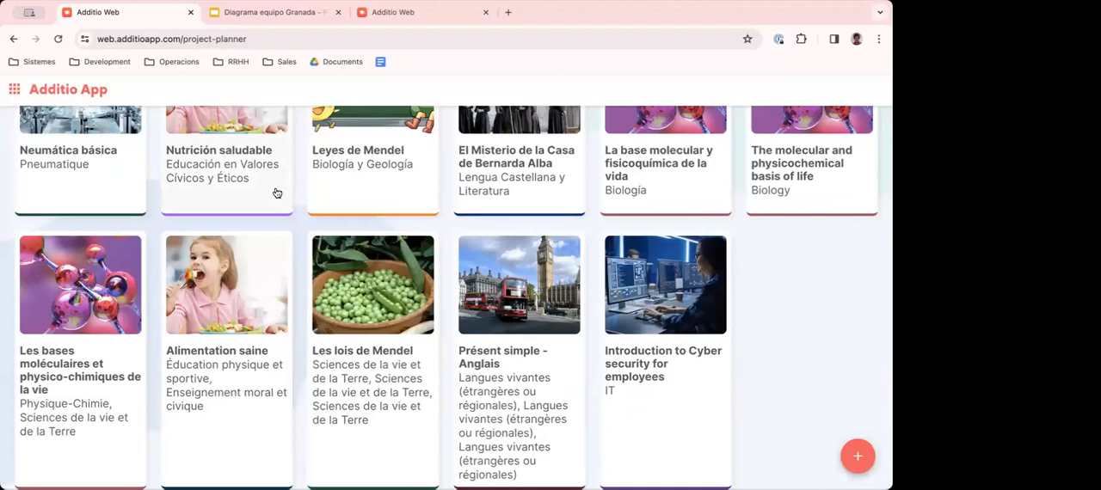
scroll(274, 192, "up", 5)
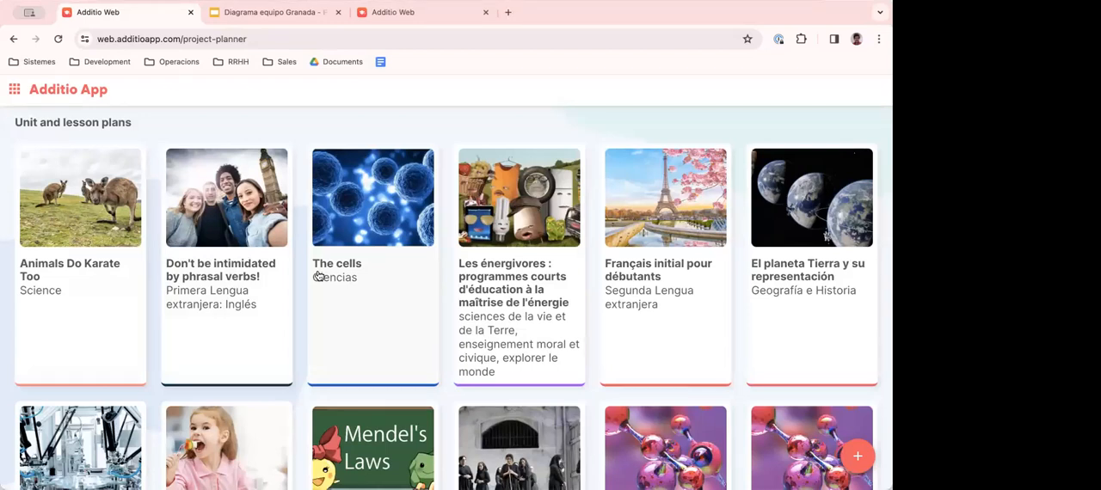
- Open the "Animals Do Karate Too" plan and review its scope and sequence and unit details
left_click(76, 266)
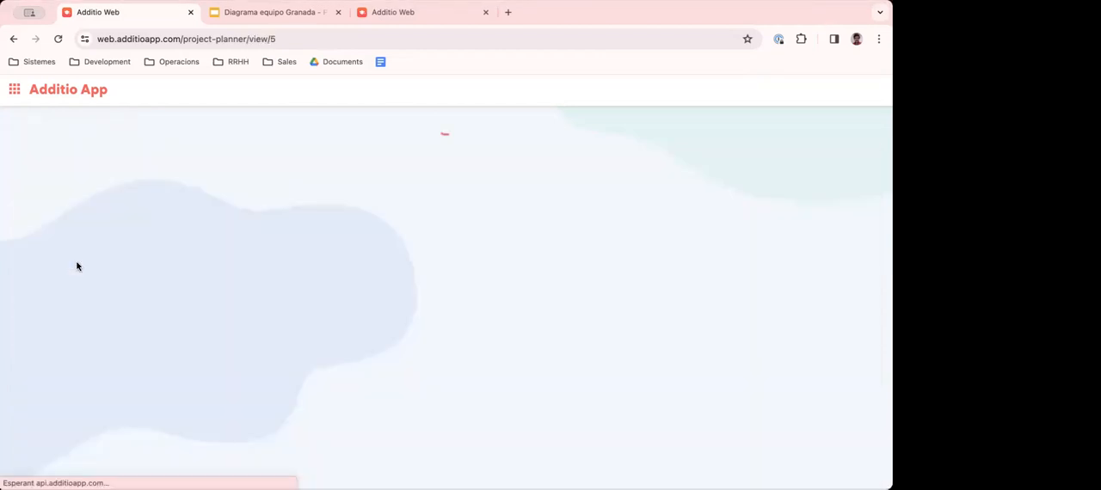
scroll(243, 253, "down", 3)
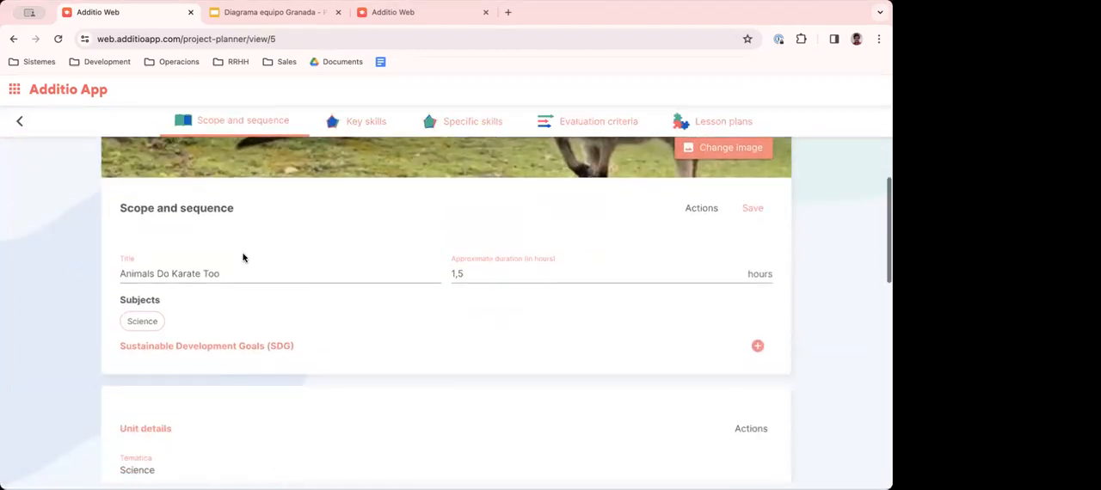
scroll(243, 257, "up", 2)
scroll(242, 257, "down", 5)
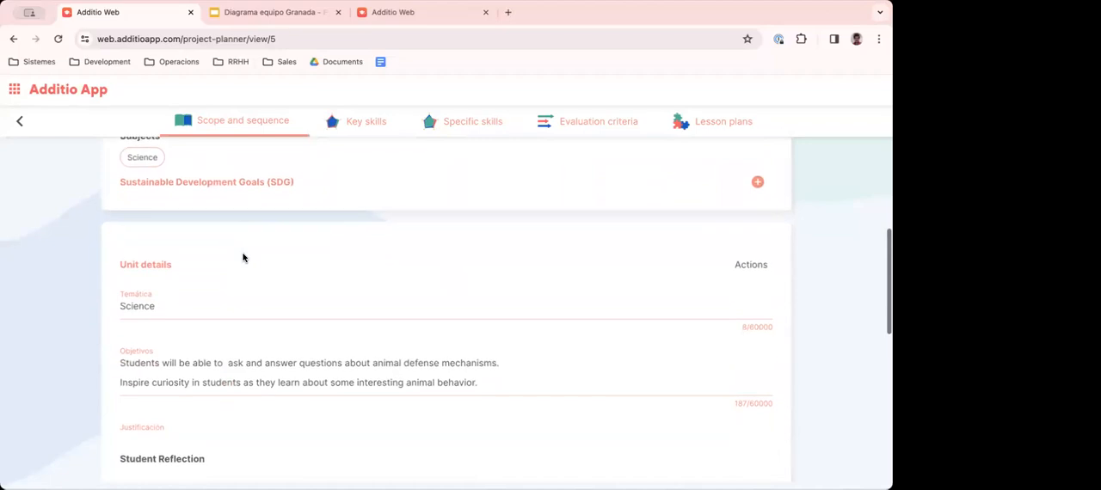
scroll(242, 257, "down", 2)
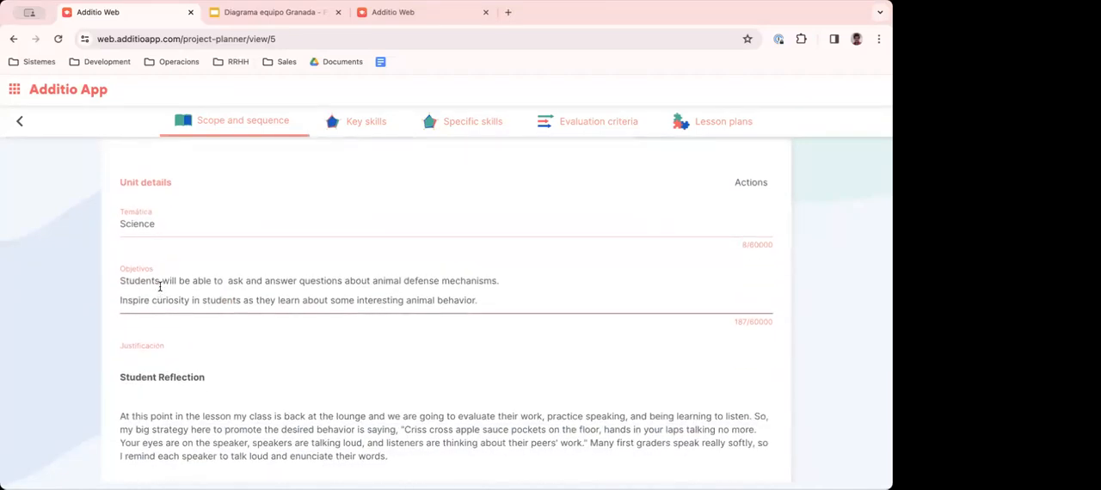
- Link Sustainable Development Goals 3, 4 and 9 to the scope and sequence of the "Animals Do Karate Too" plan
scroll(206, 223, "up", 10)
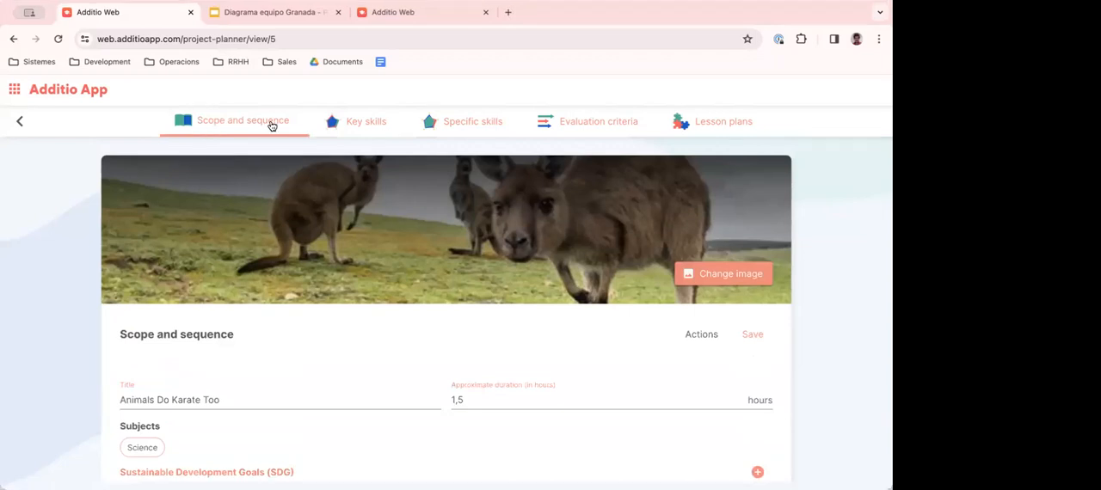
scroll(211, 314, "down", 4)
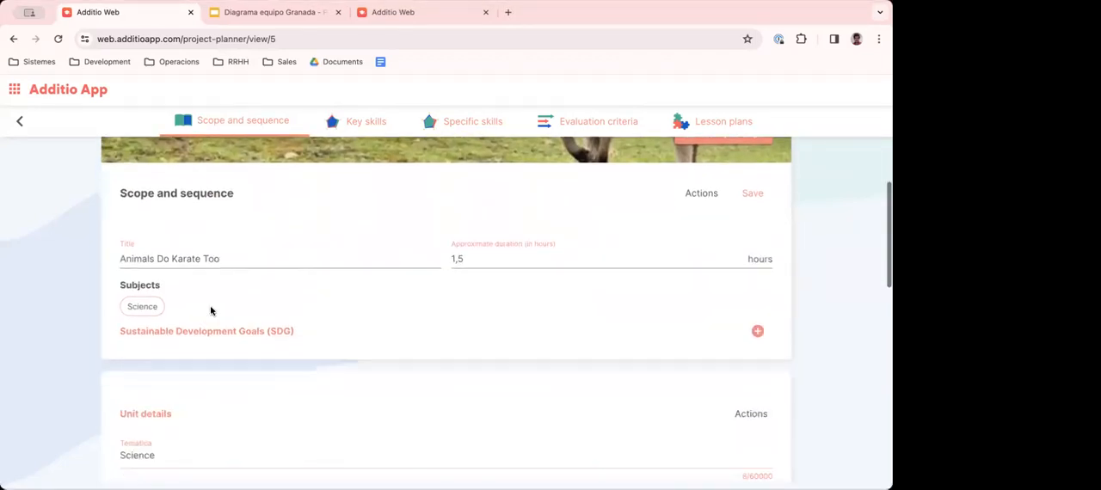
left_click_drag(133, 237, 217, 240)
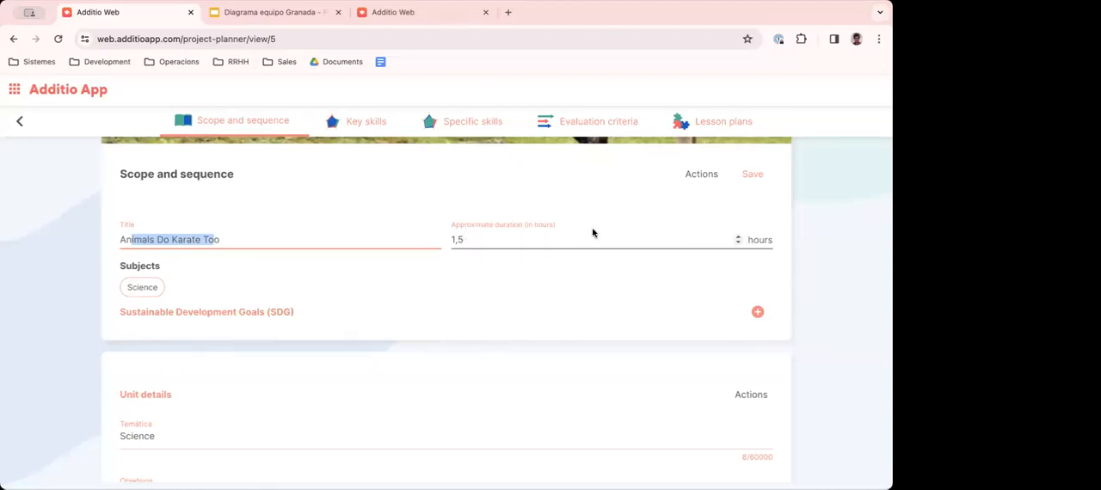
scroll(211, 264, "down", 3)
scroll(211, 263, "up", 3)
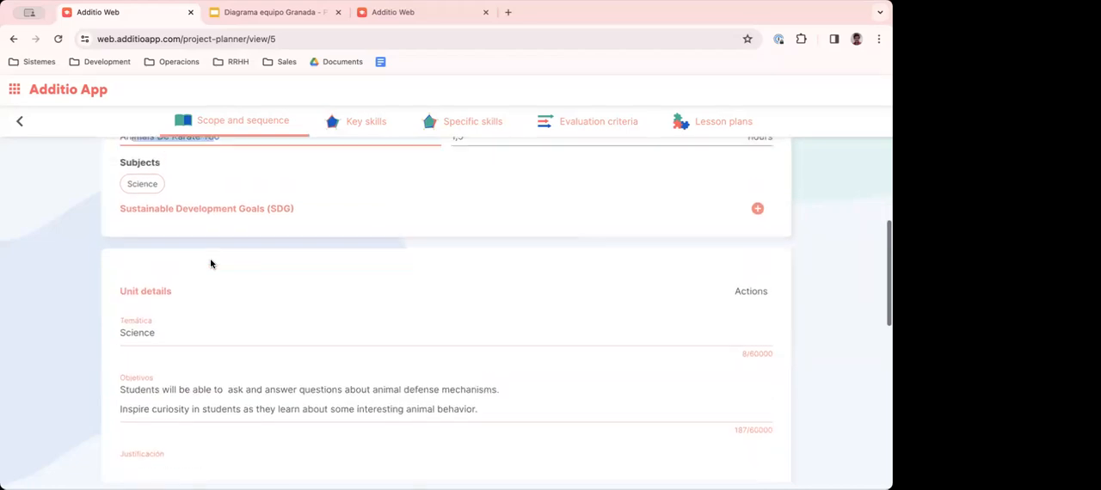
left_click(758, 314)
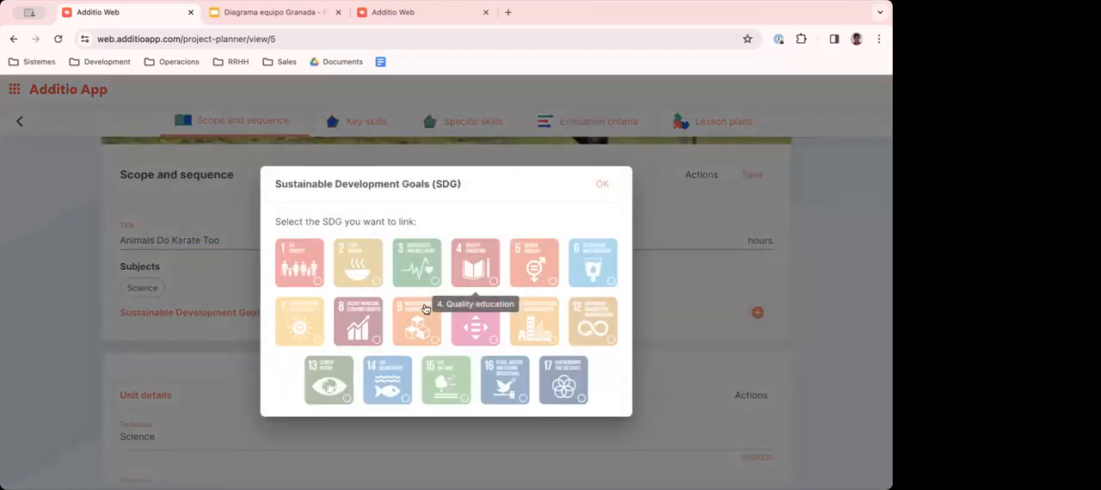
left_click(418, 318)
left_click(420, 268)
left_click(475, 265)
left_click(606, 186)
- Review the unit details and replace the break after the first Student Reflection paragraph in Justificación with a new line
scroll(194, 351, "down", 3)
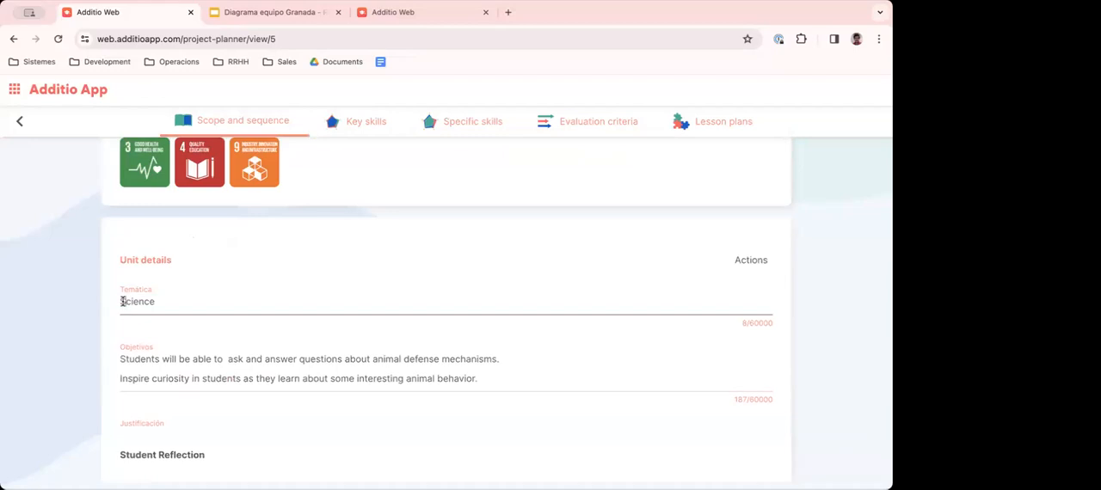
left_click(129, 297)
left_click(300, 375)
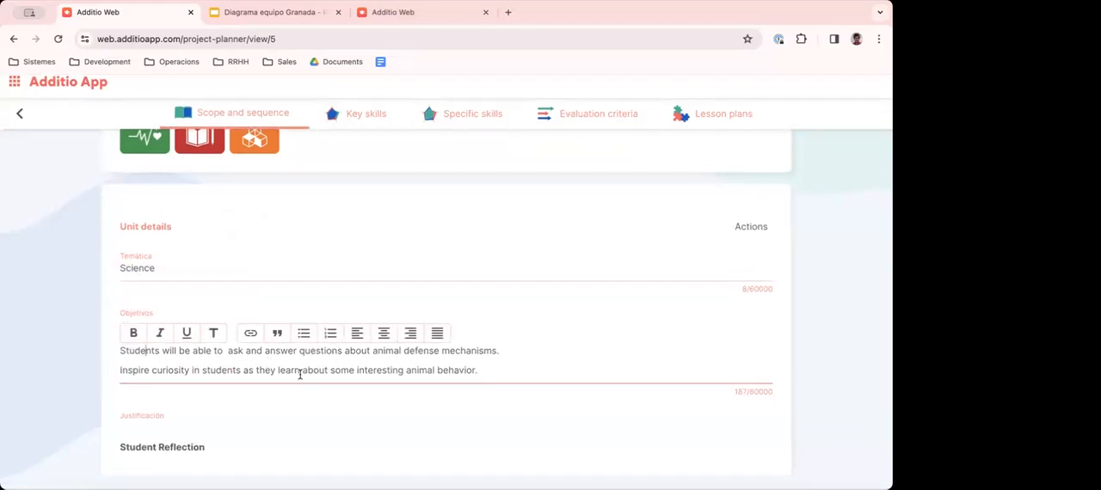
scroll(258, 395, "down", 5)
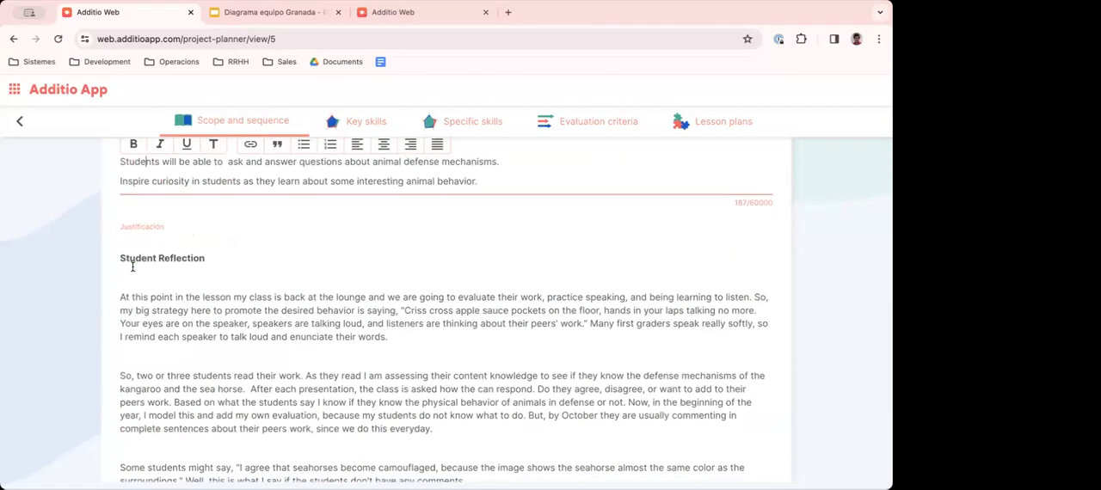
scroll(133, 248, "down", 2)
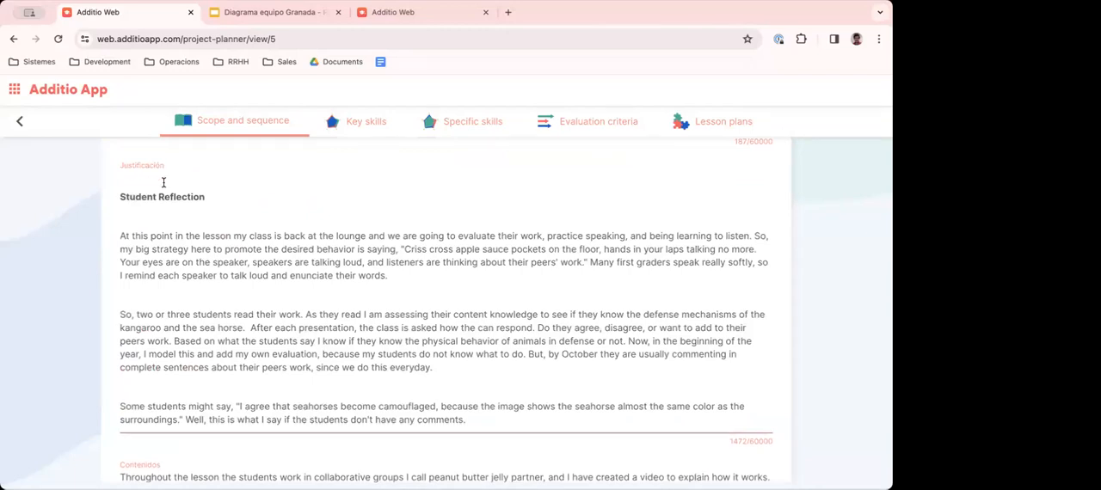
scroll(155, 213, "down", 1)
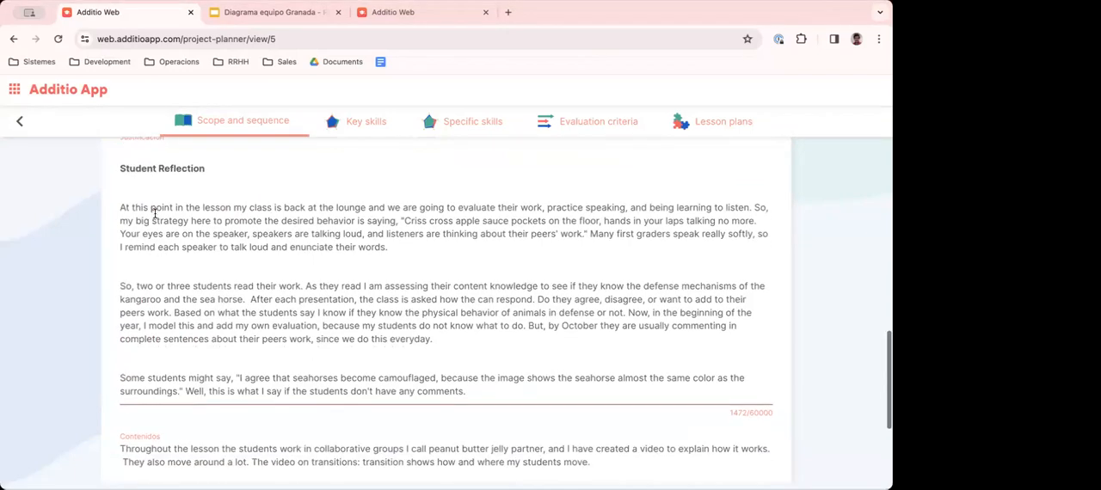
left_click_drag(152, 211, 268, 249)
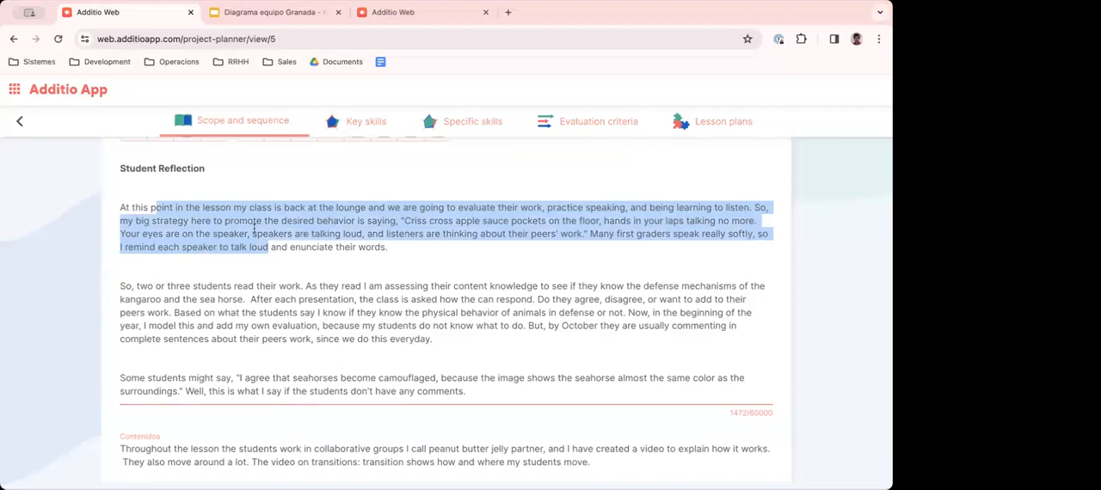
left_click(397, 249)
key("Delete")
key("Return")
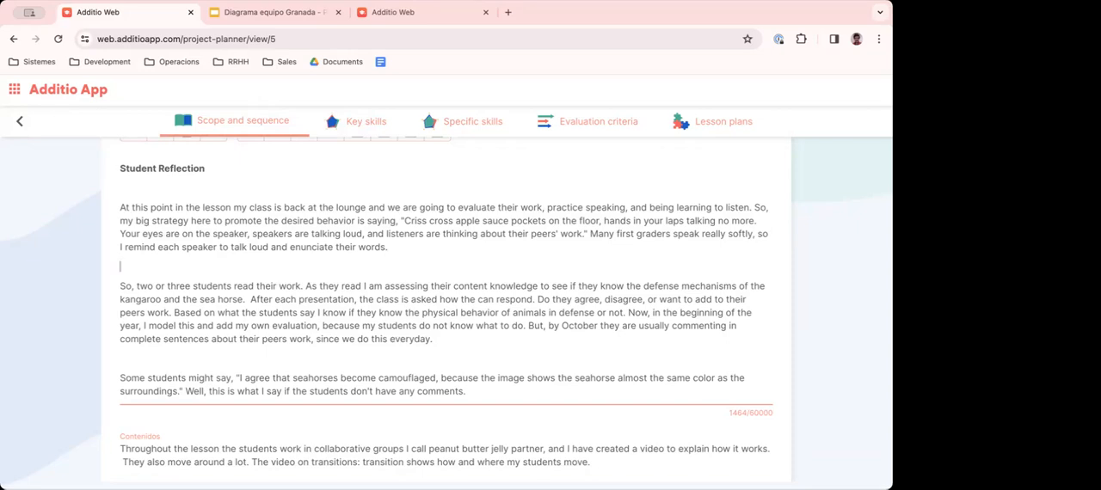
- Go to the plan's lesson plans, discarding the unsaved changes, and start an empty third task
scroll(405, 287, "down", 2)
scroll(427, 333, "up", 10)
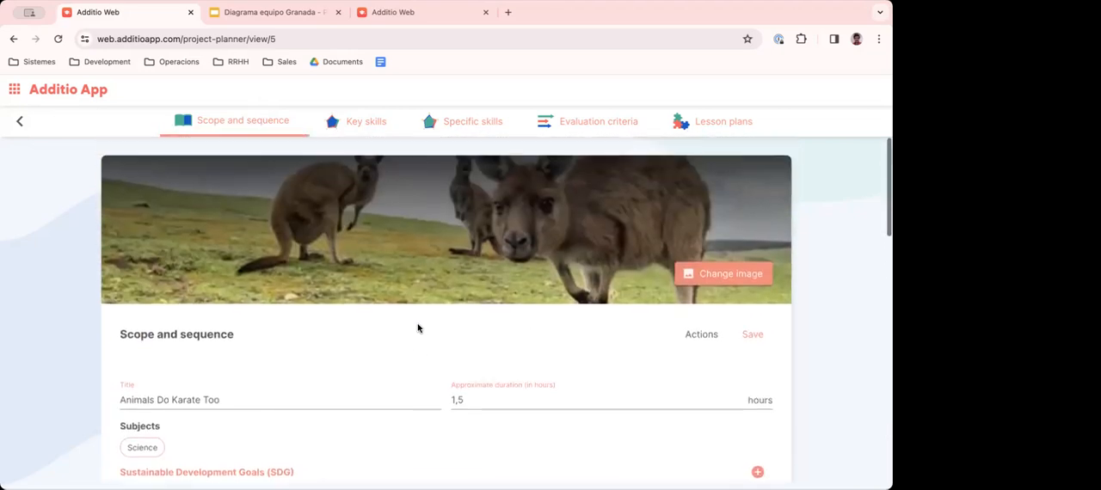
left_click(732, 127)
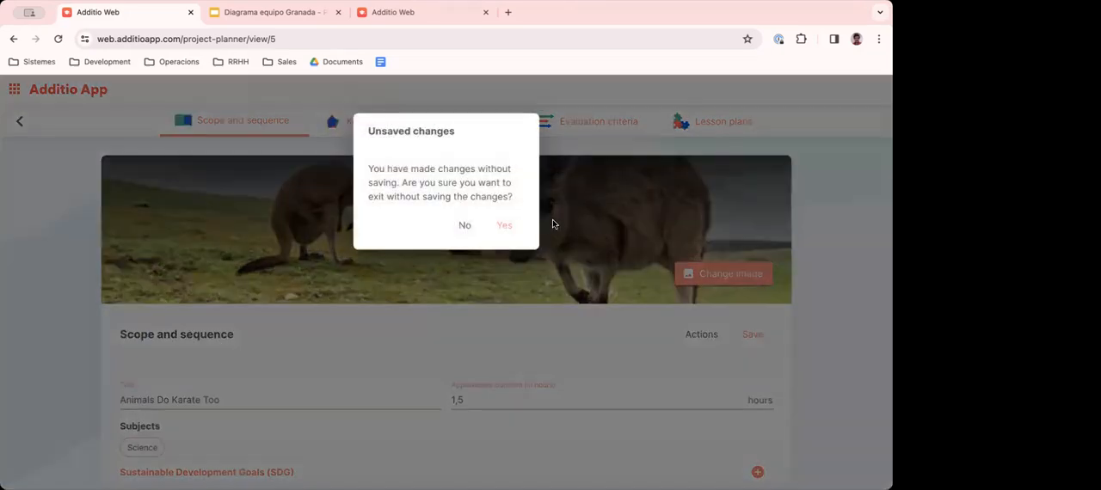
left_click(513, 228)
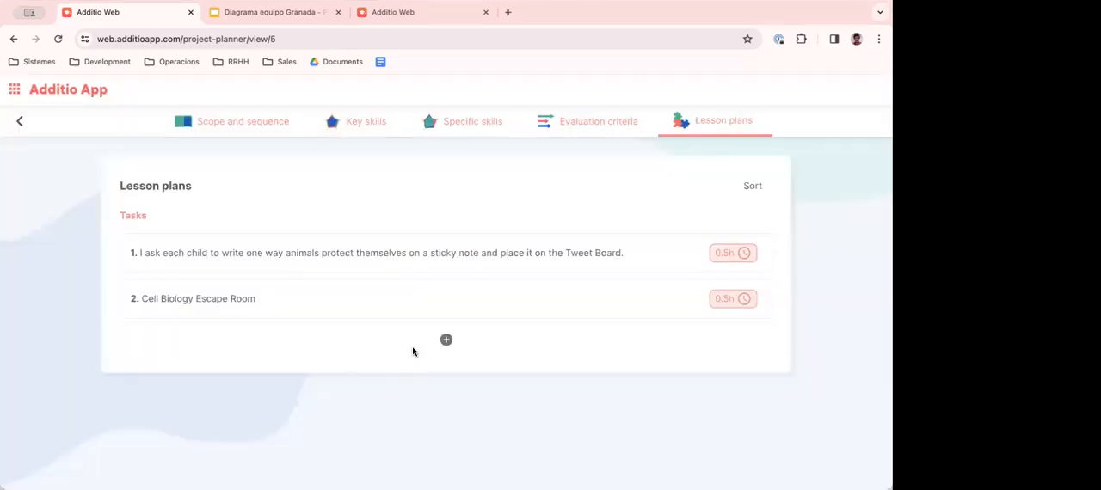
left_click(446, 340)
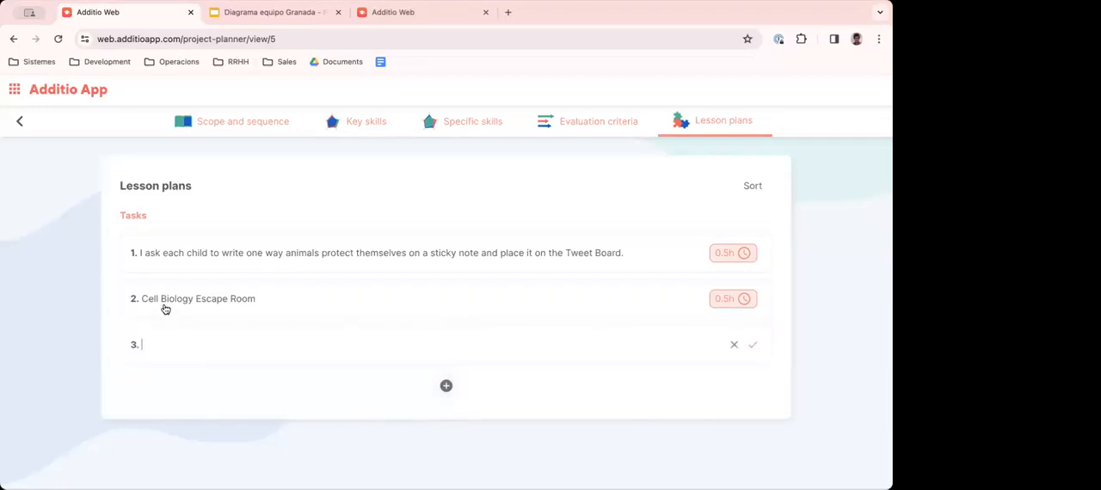
- Set the Cell Biology Escape Room task's description to "We will make groups and i will introduce the items we'll use to do the Escape room"
left_click(196, 301)
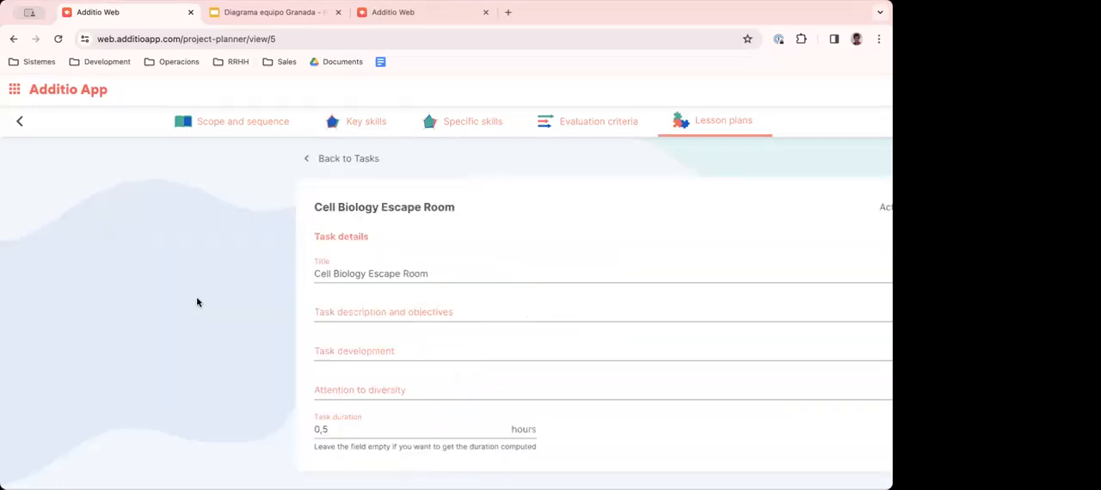
scroll(177, 297, "down", 1)
left_click(220, 280)
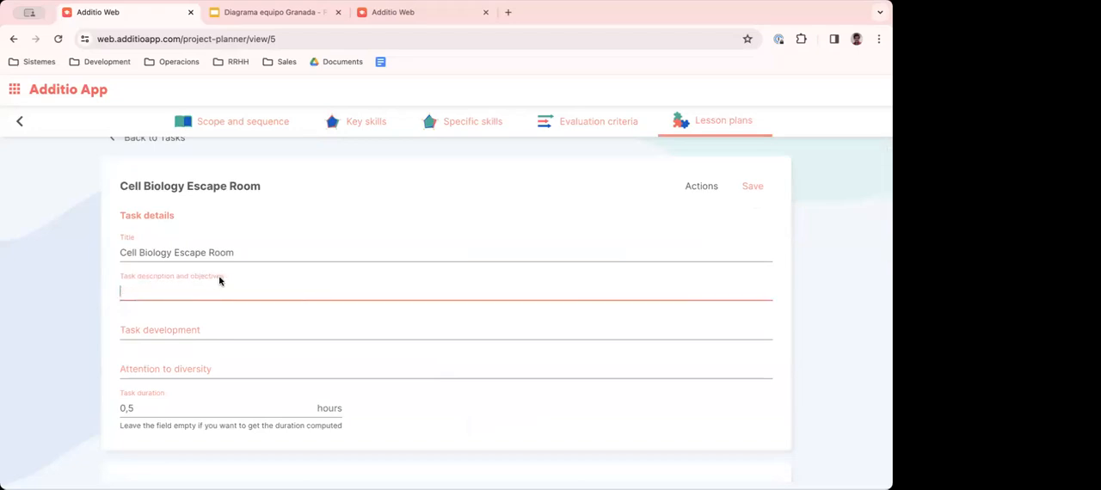
type("We will make groups and i will introduce the items we'll use to")
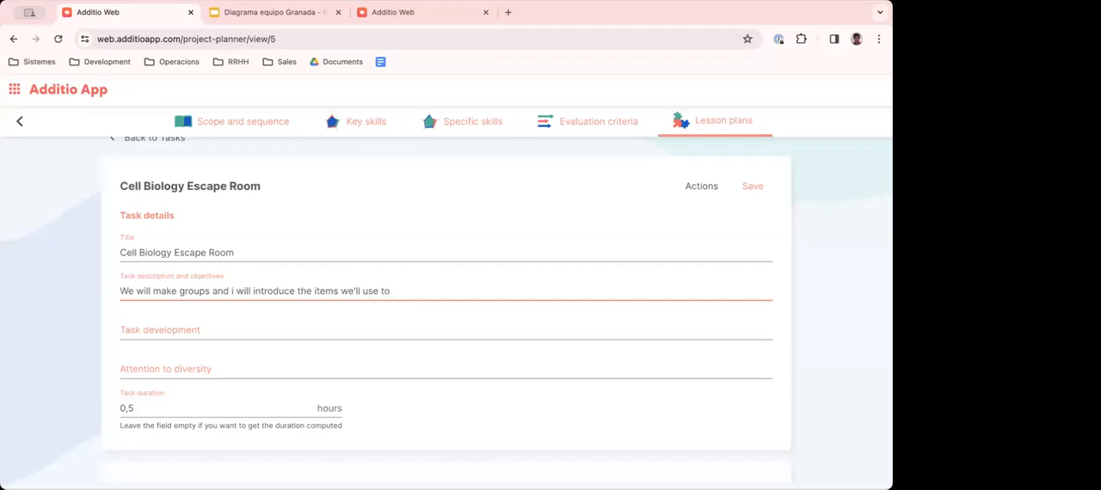
type(" do the Escape f")
key("BackSpace")
type("rom")
key("Return")
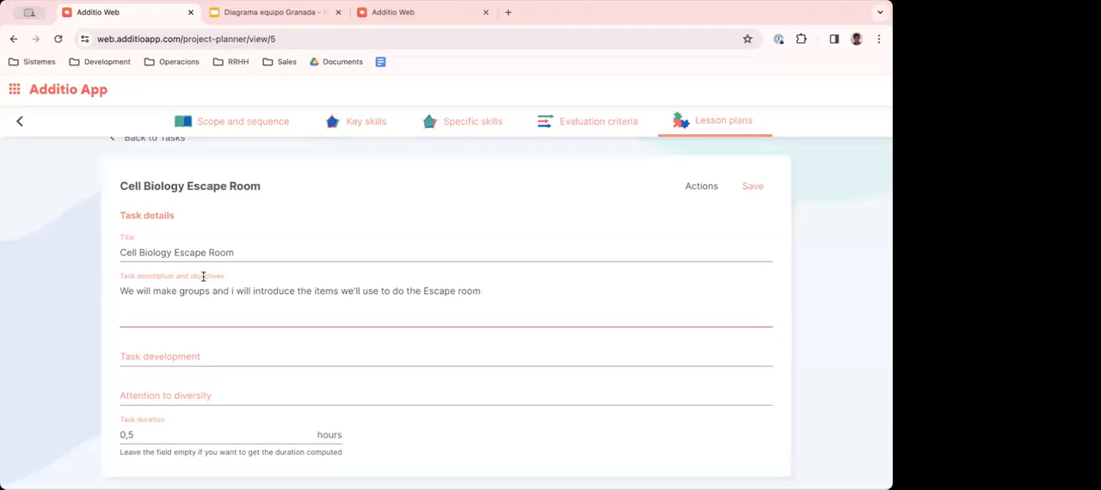
- Return to the plan collection, open "Don't be intimidated by phrasal verbs!" and check its lesson plans and evaluation criteria
scroll(198, 280, "down", 5)
scroll(196, 282, "up", 6)
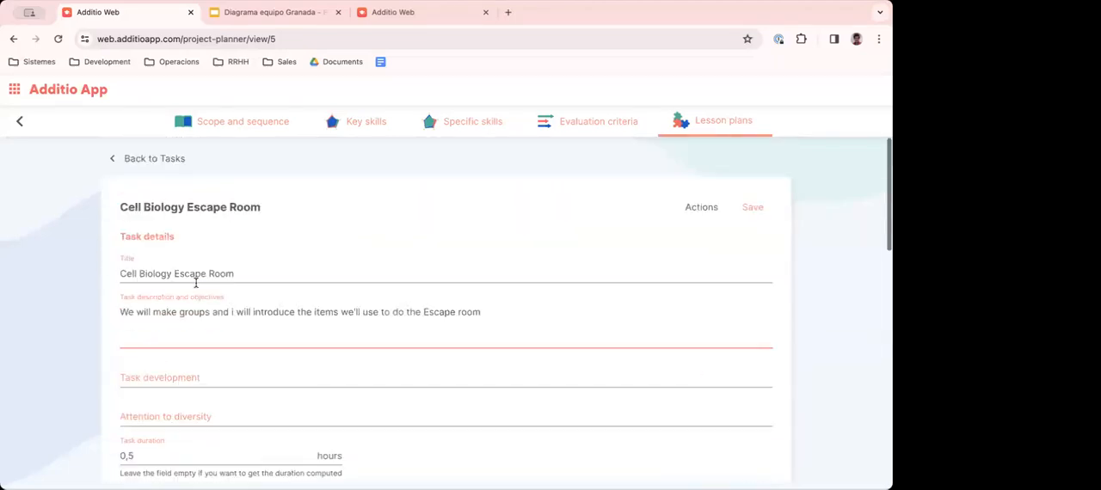
left_click(20, 121)
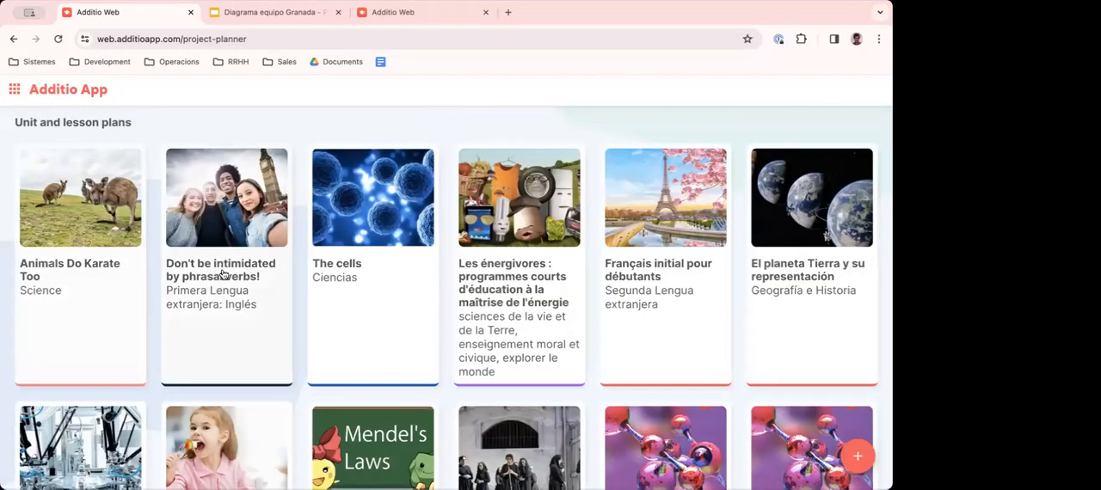
left_click(222, 273)
scroll(238, 269, "down", 5)
scroll(238, 268, "up", 5)
left_click(702, 123)
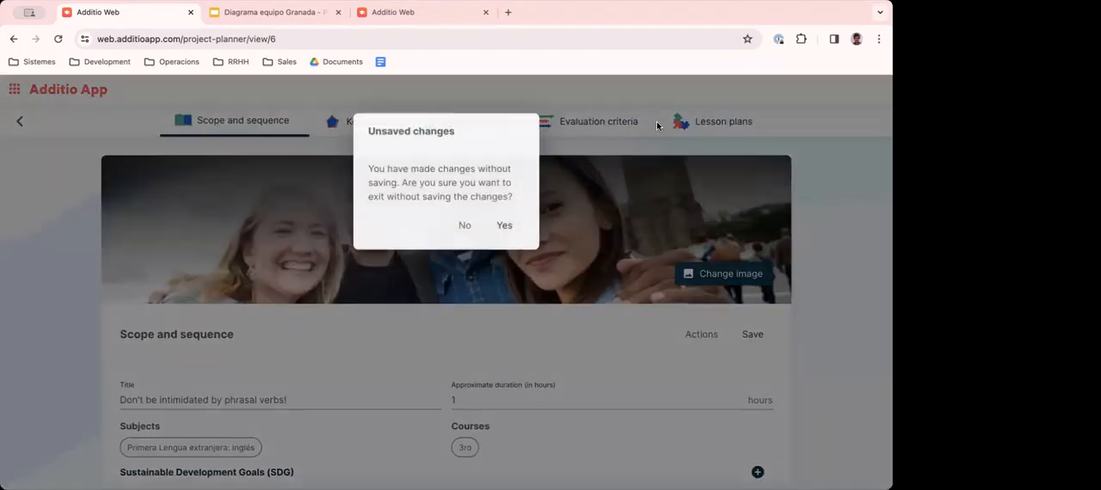
left_click(502, 225)
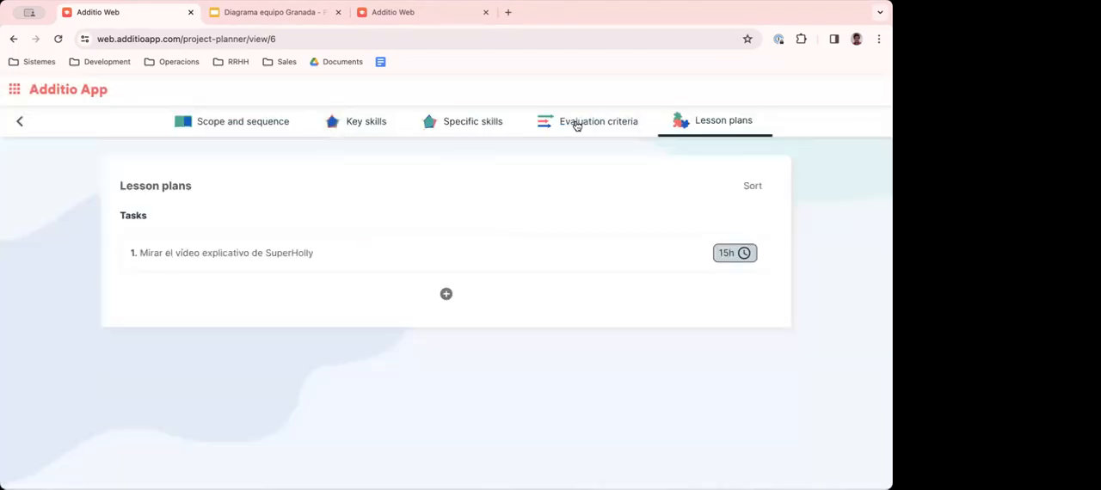
left_click(573, 125)
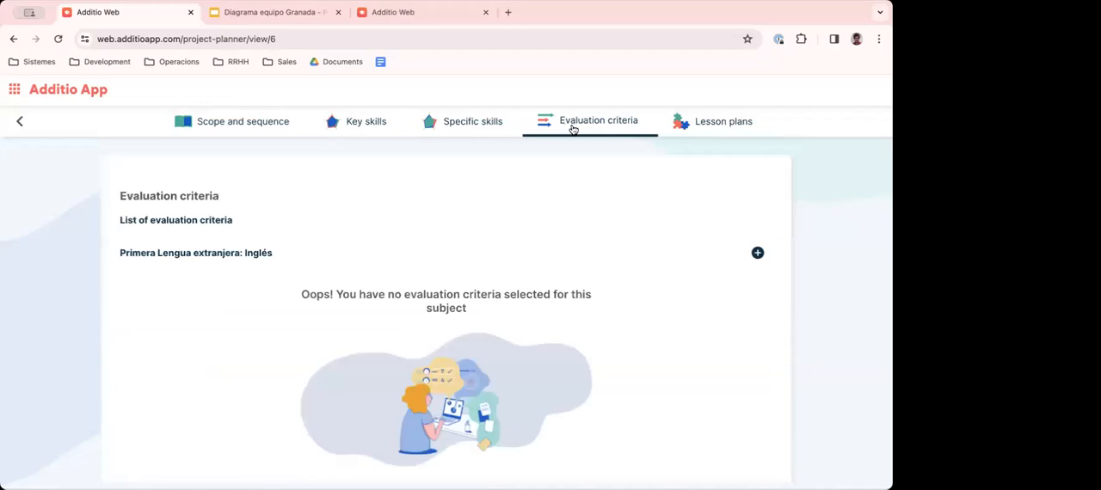
- View the complete project summary of the phrasal verbs plan, including the details of its SuperHolly video task, then close it
left_click(209, 125)
left_click(706, 335)
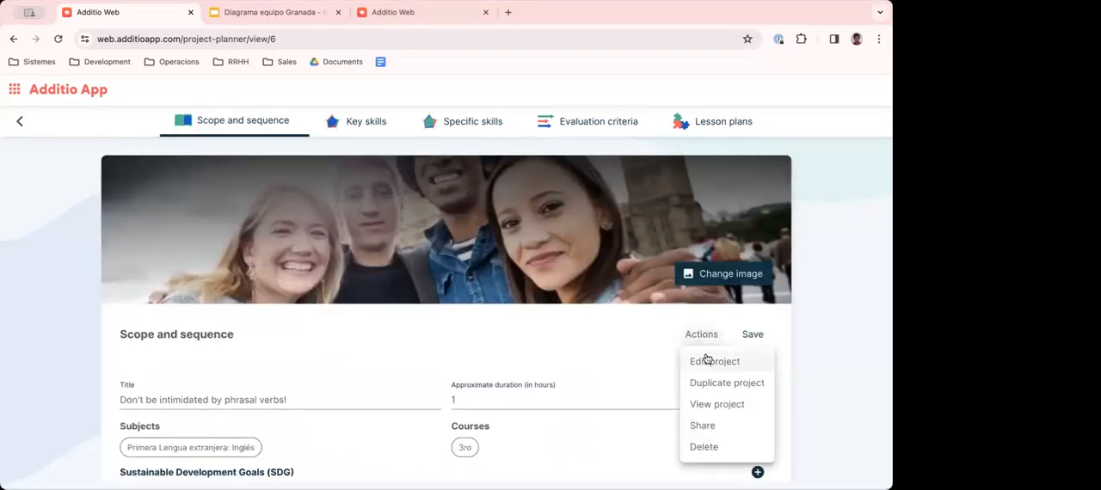
left_click(720, 409)
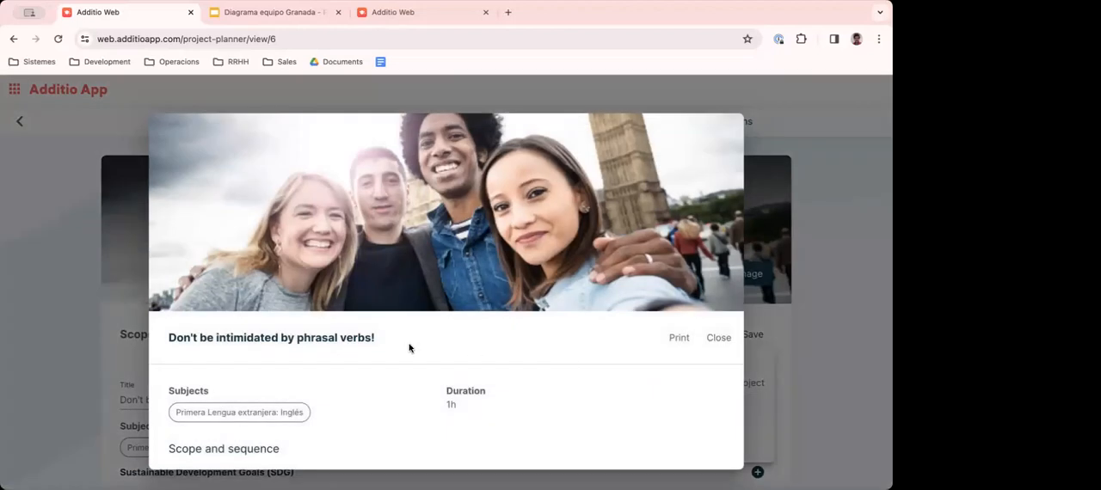
scroll(387, 369, "down", 10)
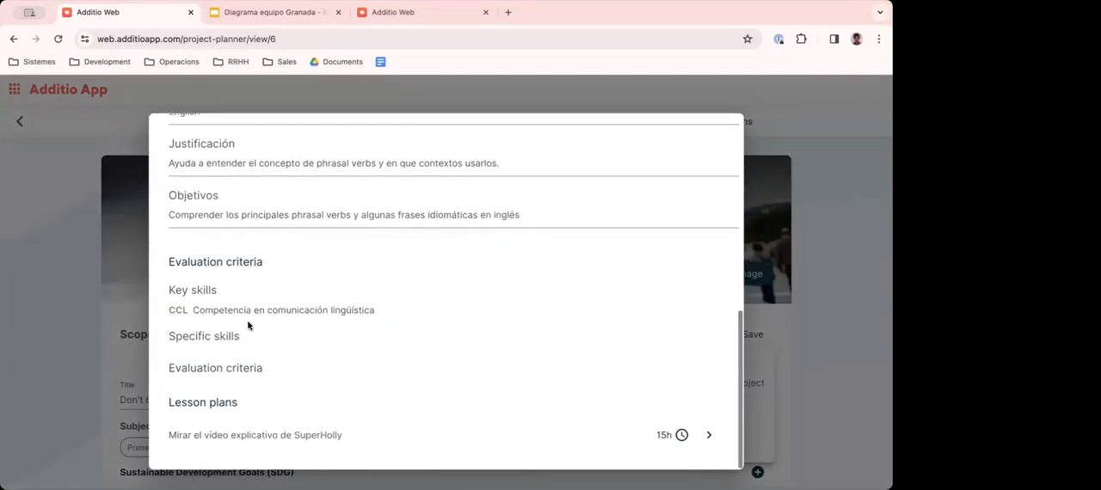
left_click(708, 435)
scroll(450, 376, "down", 5)
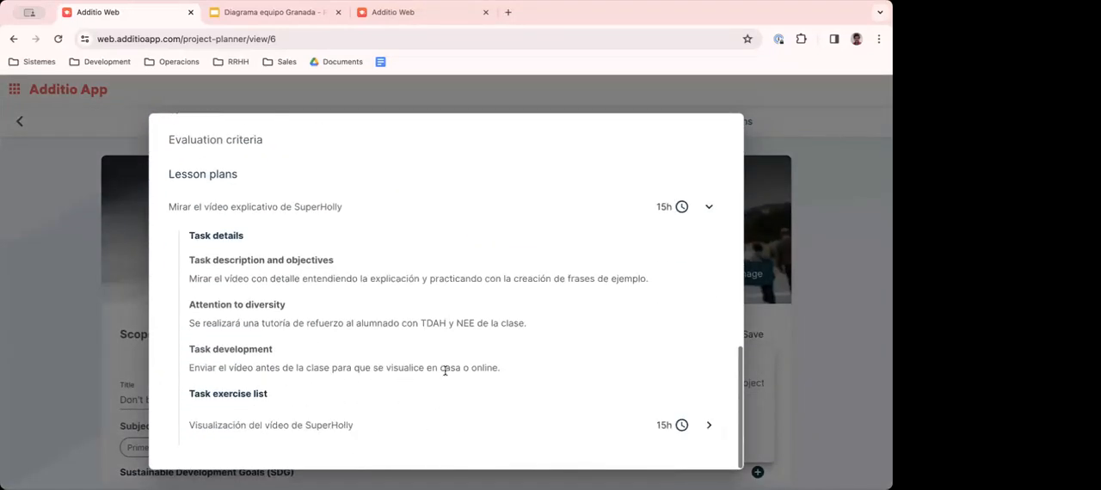
scroll(440, 291, "up", 15)
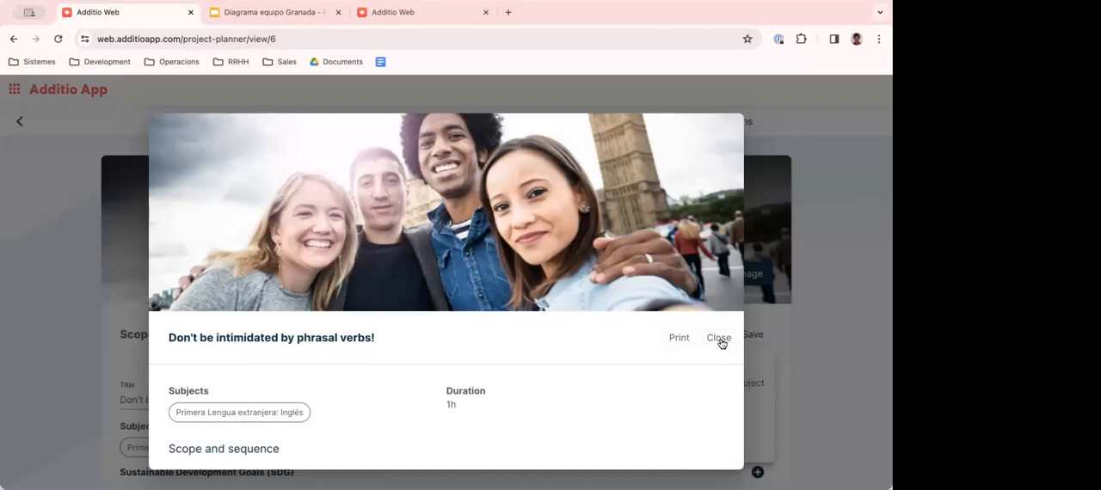
left_click(719, 338)
left_click(784, 277)
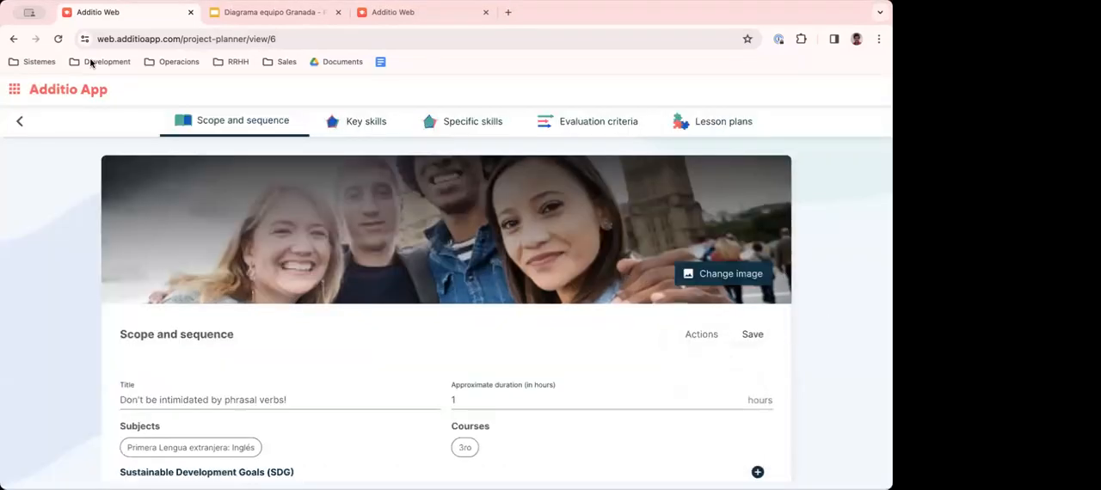
- Show the Language 1st level gradebook and return to Unit and lesson plans
left_click(50, 91)
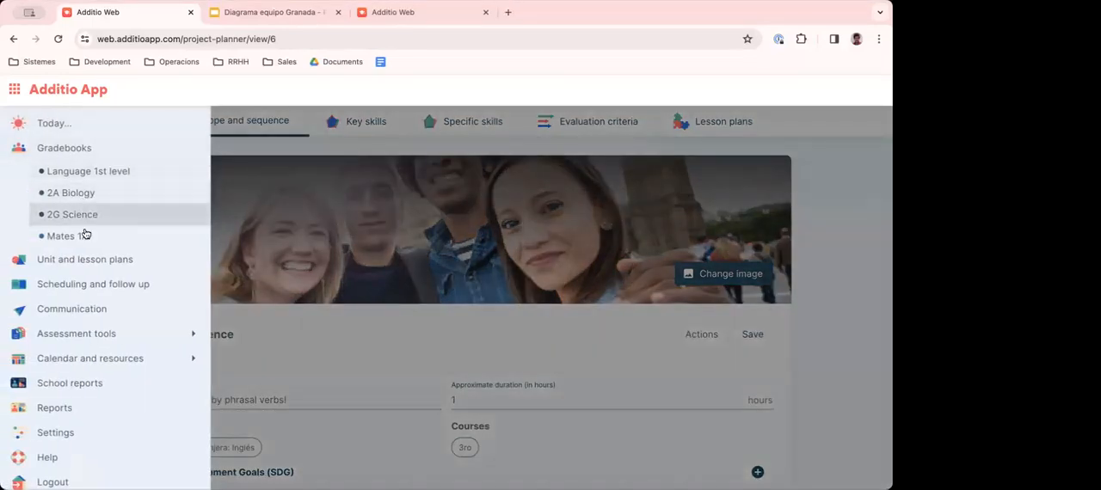
left_click(71, 171)
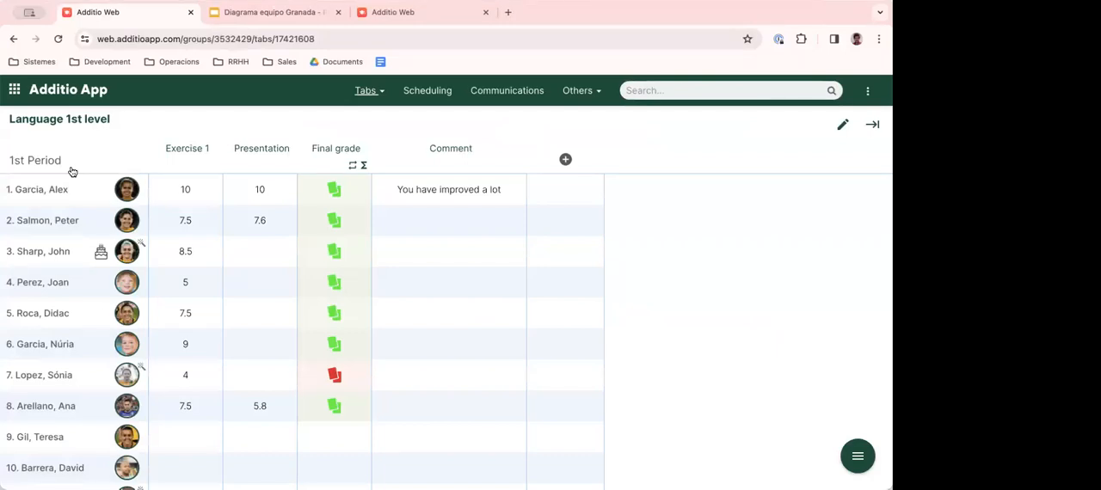
left_click(15, 89)
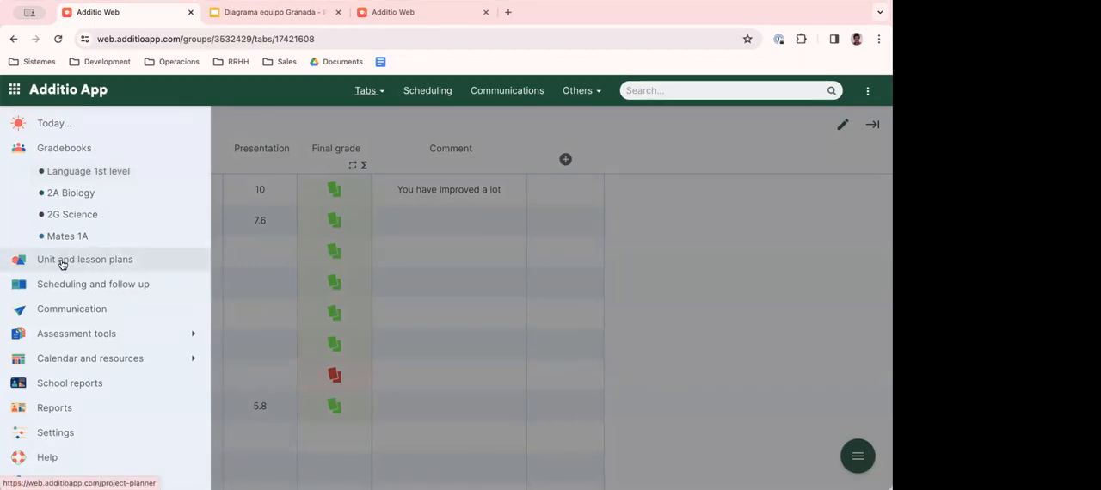
left_click(98, 264)
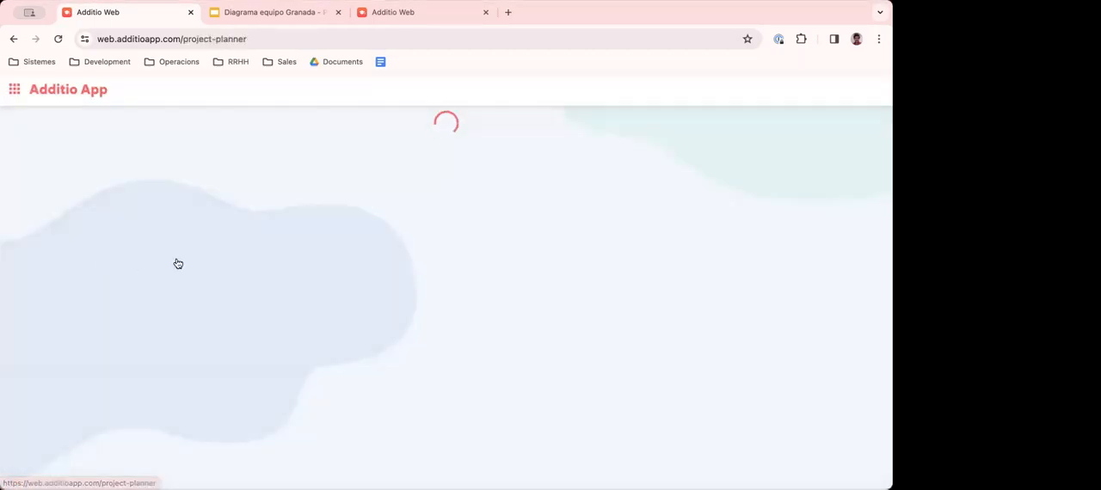
- Browse the whole collection of unit and lesson plans
scroll(212, 258, "down", 5)
scroll(212, 258, "up", 5)
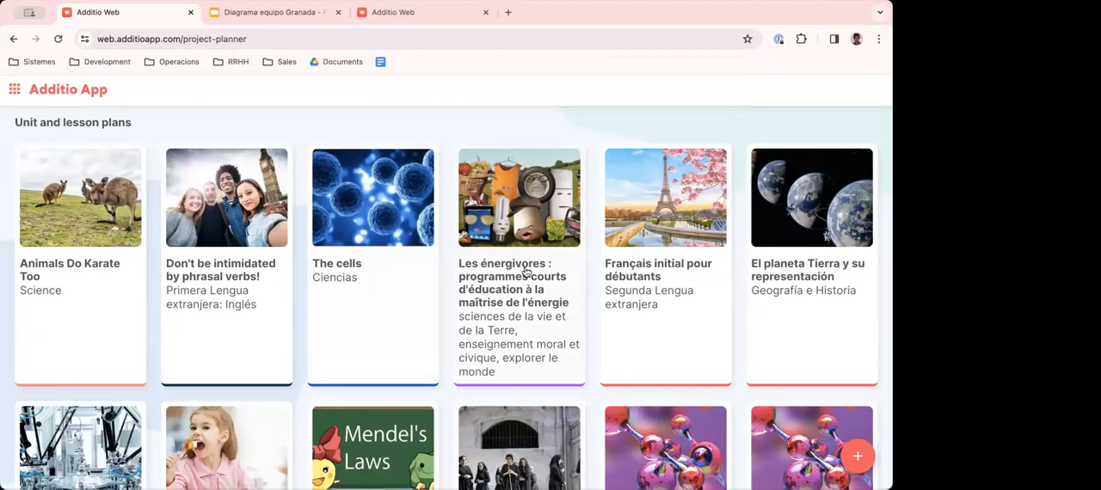
scroll(551, 284, "down", 5)
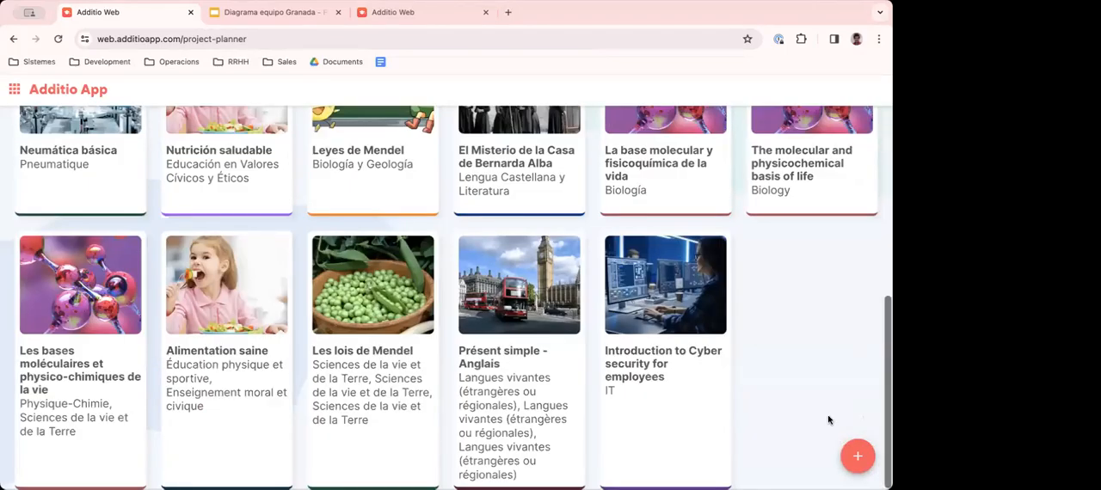
scroll(297, 261, "up", 5)
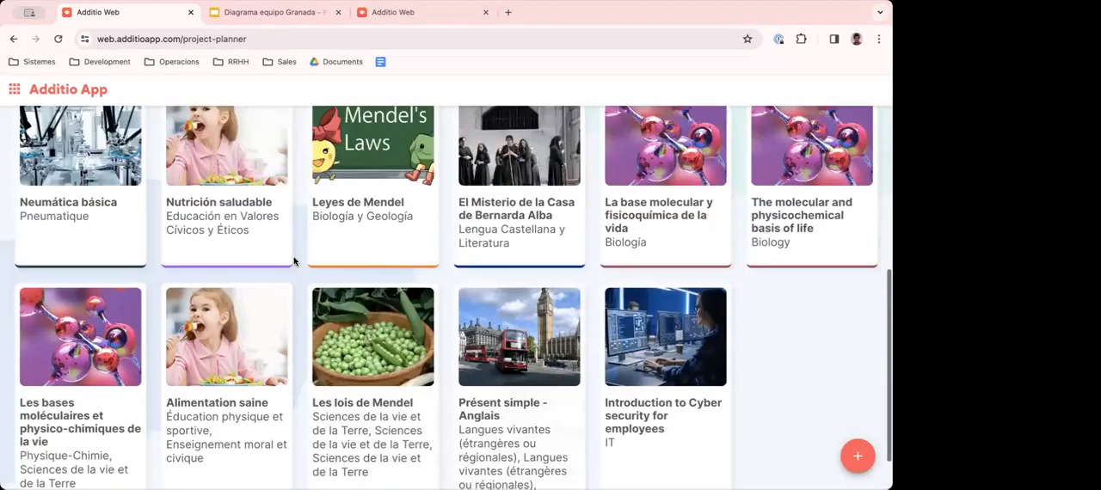
left_click(55, 93)
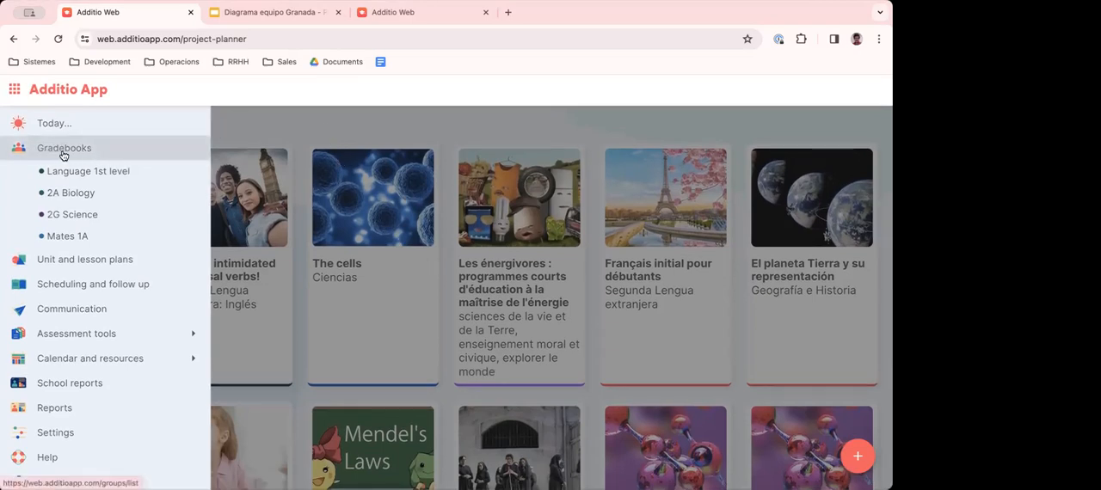
left_click(386, 127)
- Go to Reports, open the Customized student report and dismiss the floating tutorial video
left_click(67, 91)
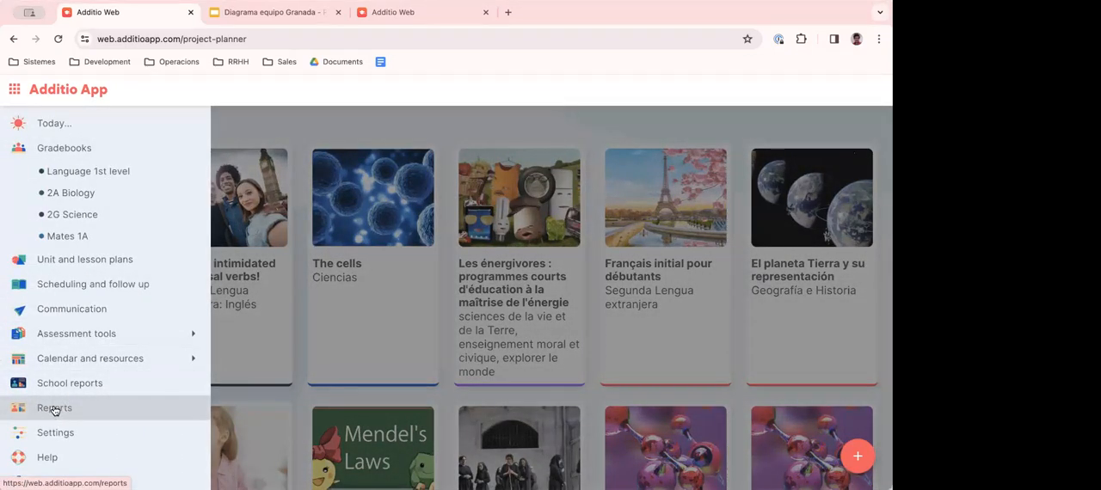
left_click(54, 409)
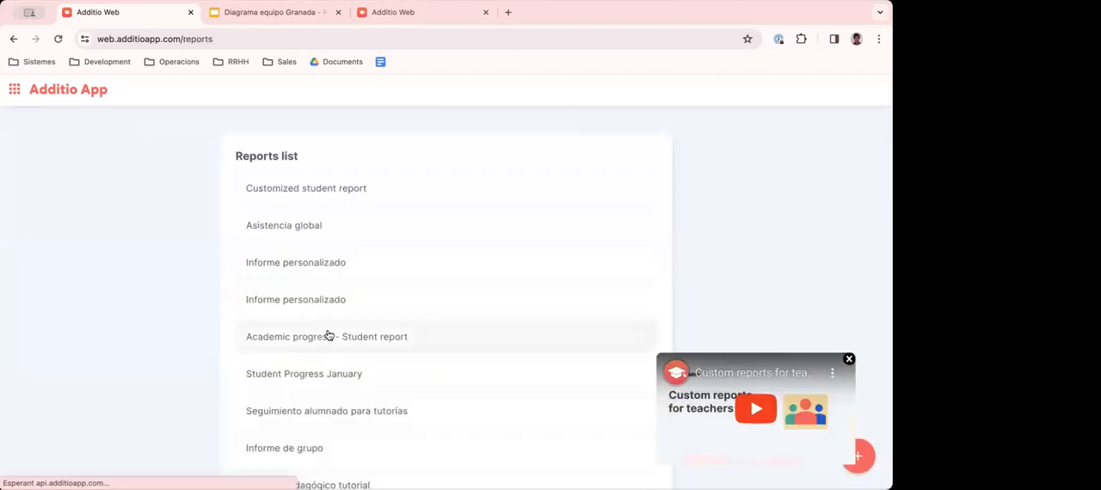
scroll(327, 335, "down", 2)
scroll(327, 313, "up", 2)
left_click(312, 197)
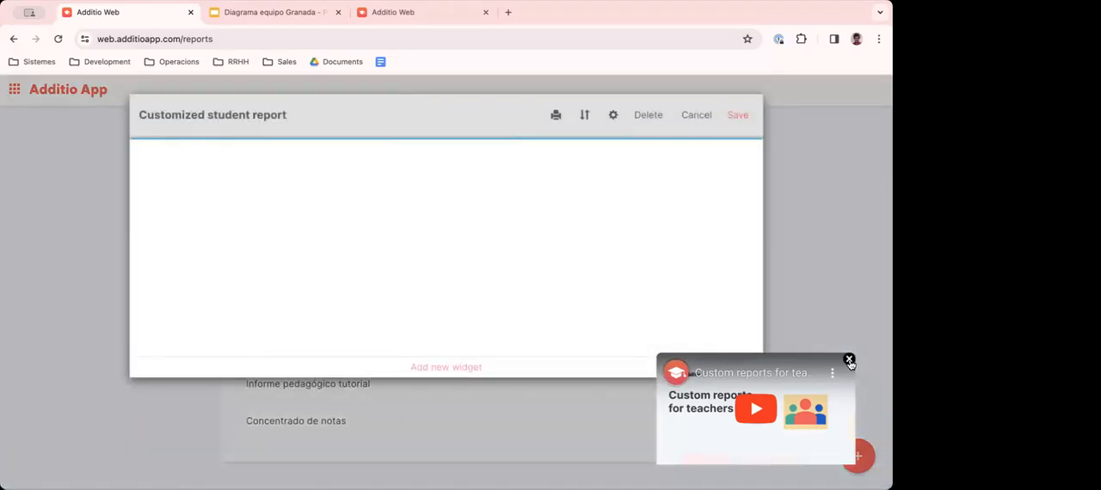
left_click(849, 360)
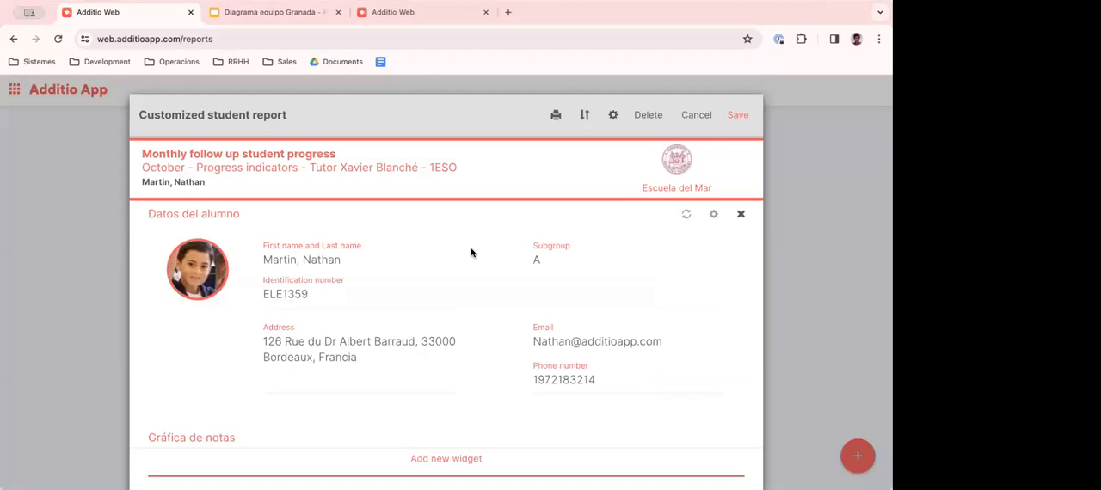
- Page forward through several students' versions of the Customized student report and return to the first student
scroll(468, 253, "down", 2)
scroll(659, 386, "down", 5)
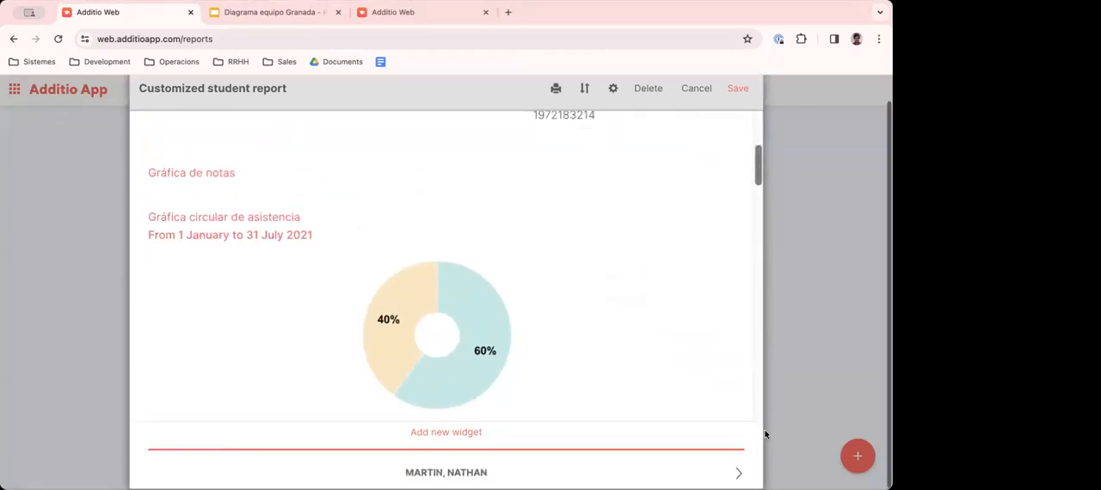
left_click(739, 473)
left_click(738, 473)
left_click(738, 473)
left_click(153, 474)
left_click(154, 474)
left_click(154, 473)
scroll(249, 318, "up", 7)
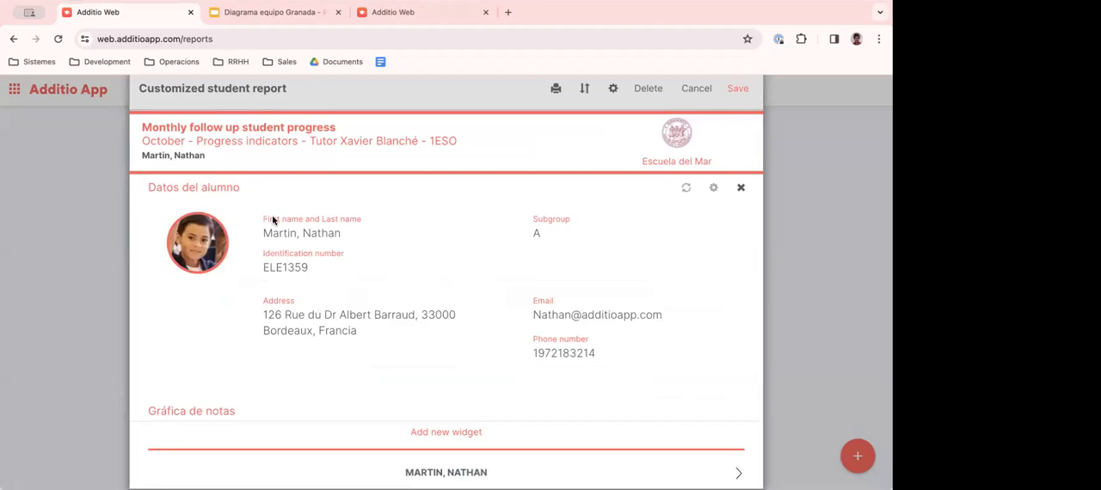
- Examine the student data, the attendance pie chart segments and the attendance summary table in the first student's report
scroll(511, 264, "down", 4)
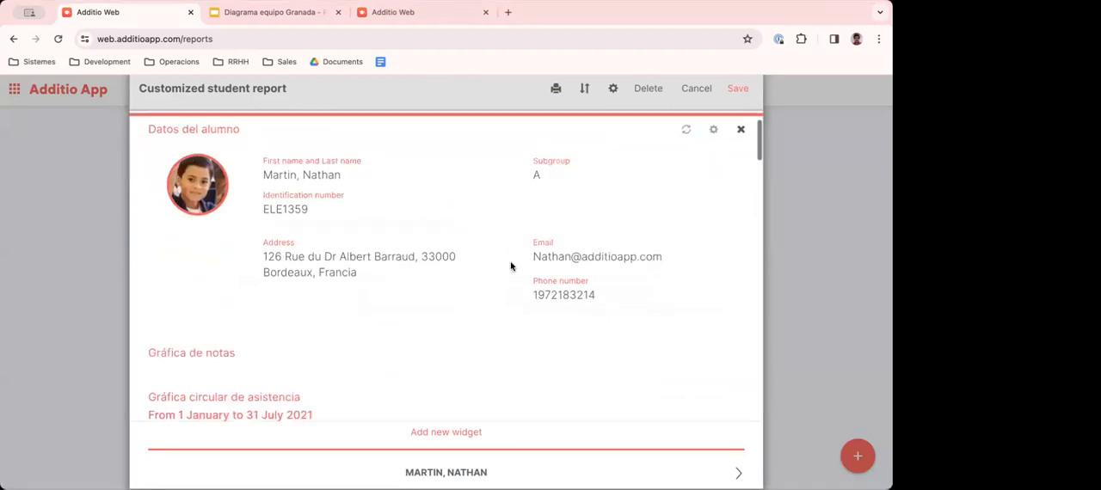
scroll(511, 267, "down", 2)
mouse_move(395, 318)
mouse_move(474, 351)
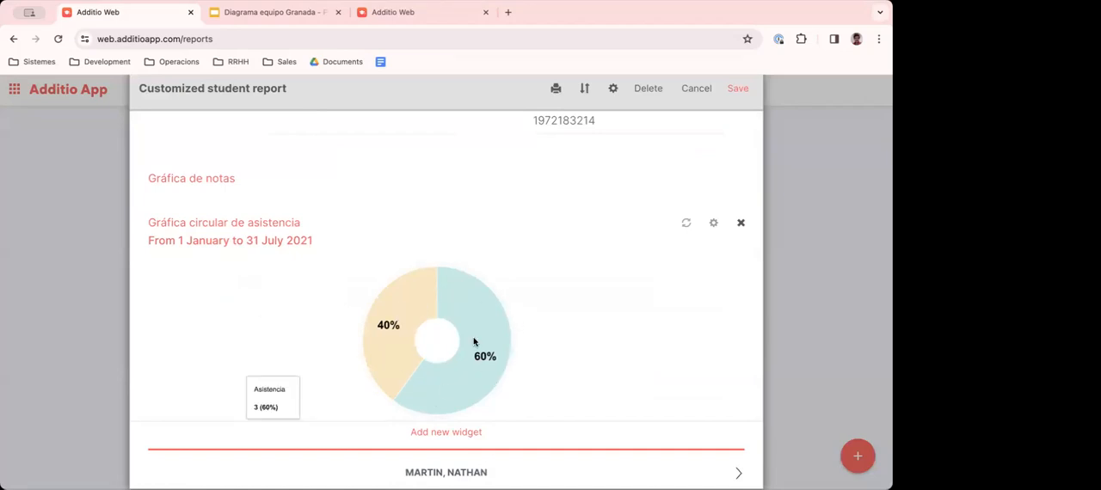
scroll(479, 341, "down", 1)
scroll(479, 342, "down", 2)
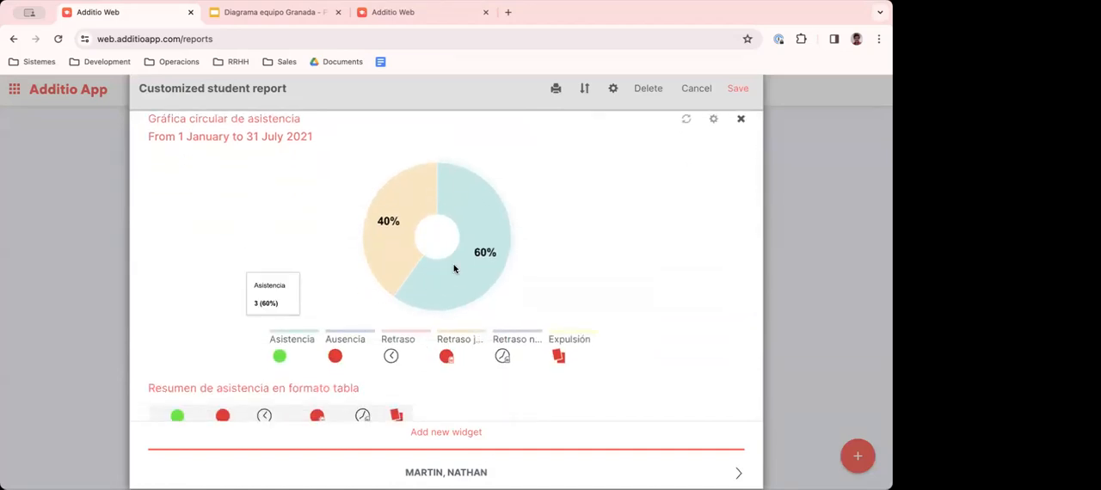
mouse_move(387, 235)
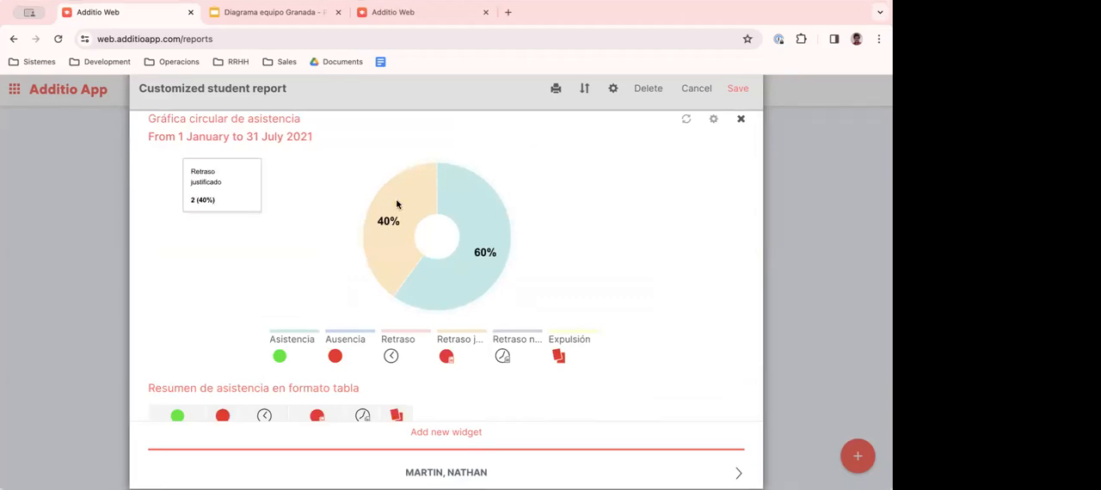
scroll(391, 245, "down", 3)
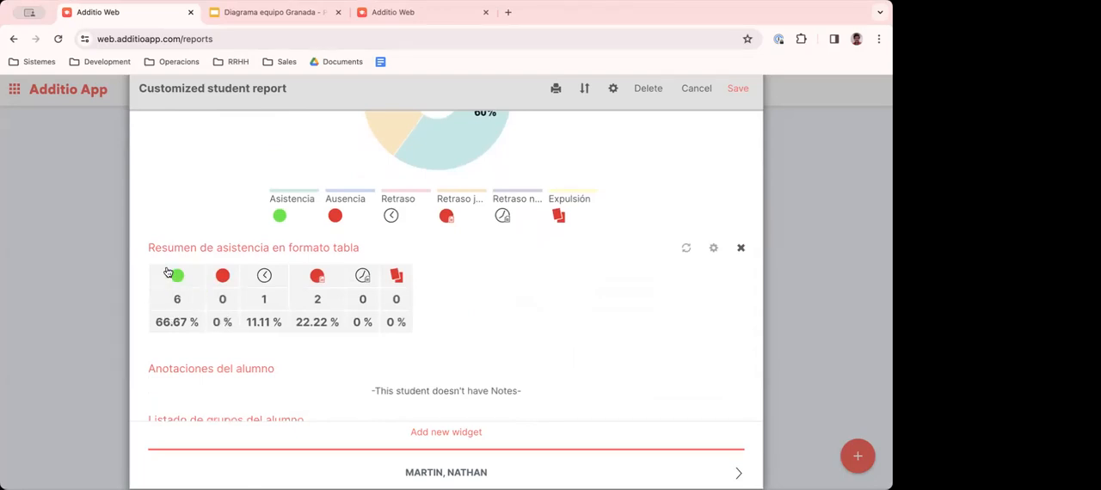
left_click_drag(173, 247, 344, 248)
left_click_drag(153, 321, 199, 323)
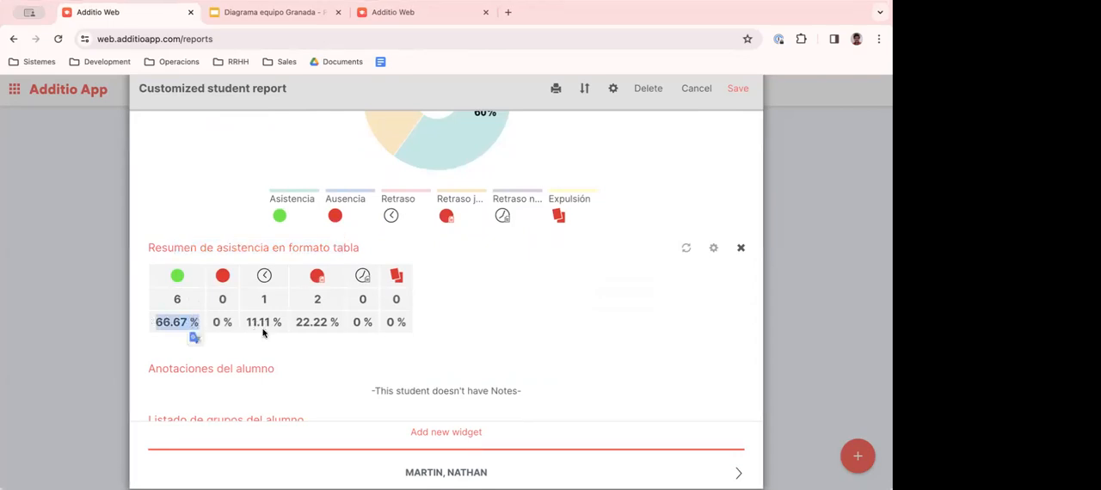
- Check the student's group list, Français 4A marks tables and their comments, then close the report without saving
scroll(262, 331, "down", 5)
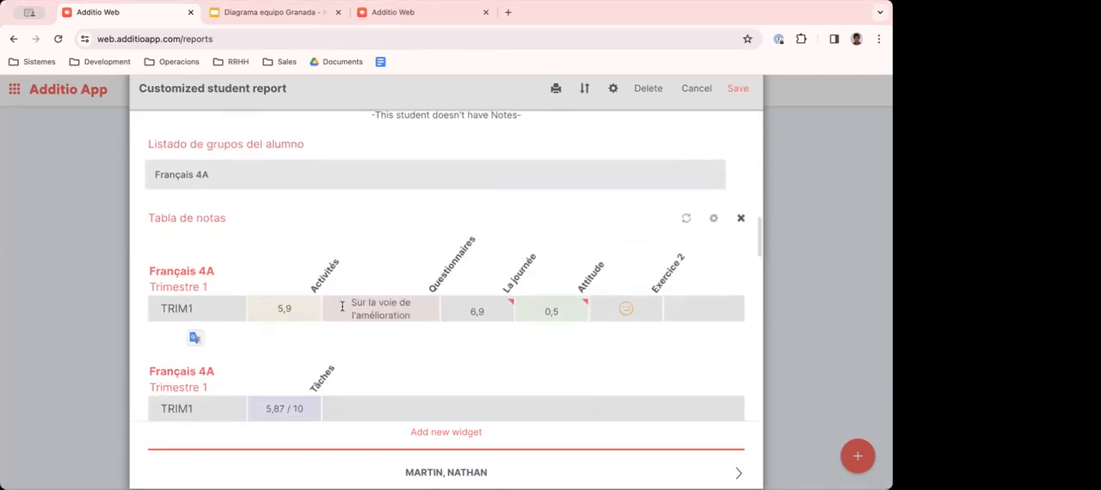
scroll(353, 307, "down", 2)
scroll(355, 301, "down", 3)
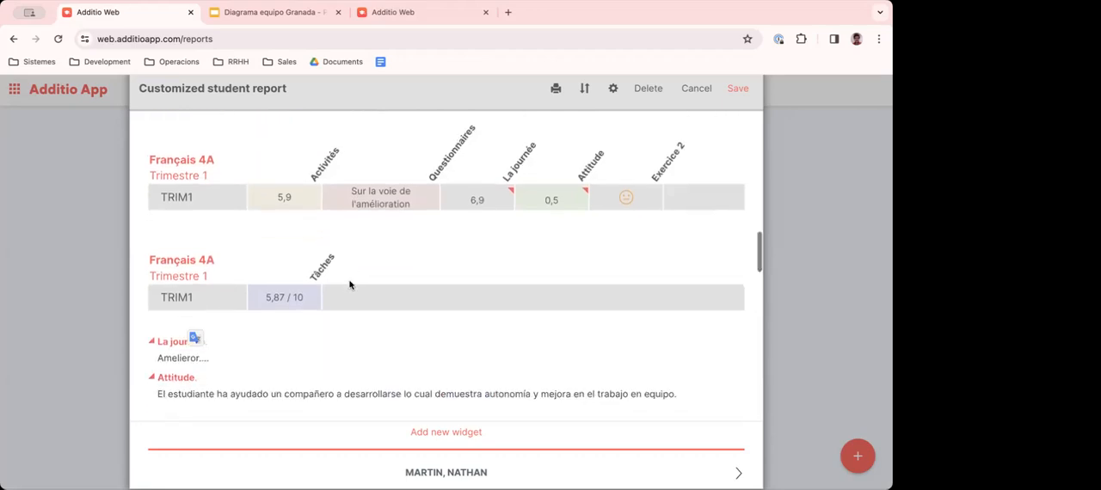
scroll(338, 278, "up", 1)
scroll(338, 277, "up", 2)
scroll(339, 280, "down", 8)
scroll(651, 147, "up", 6)
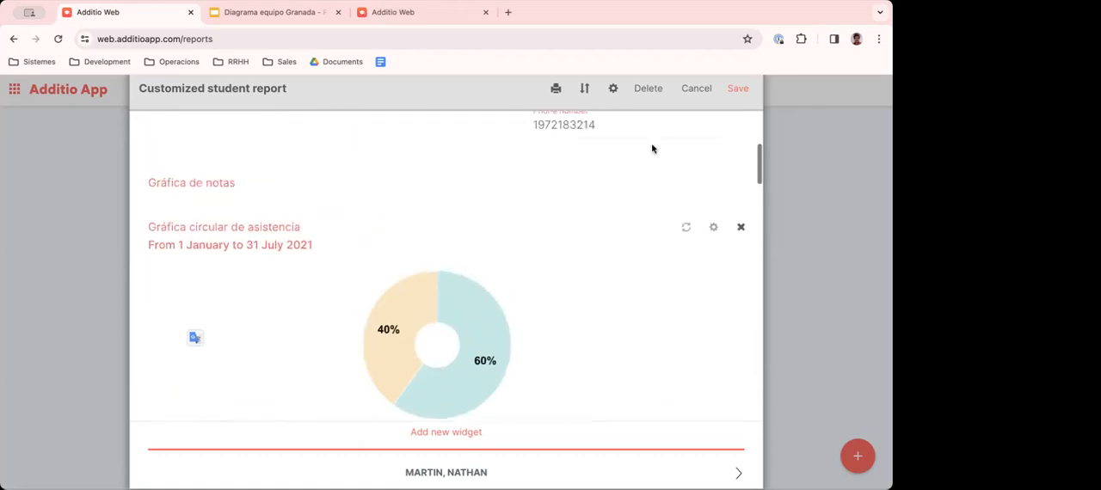
left_click(696, 88)
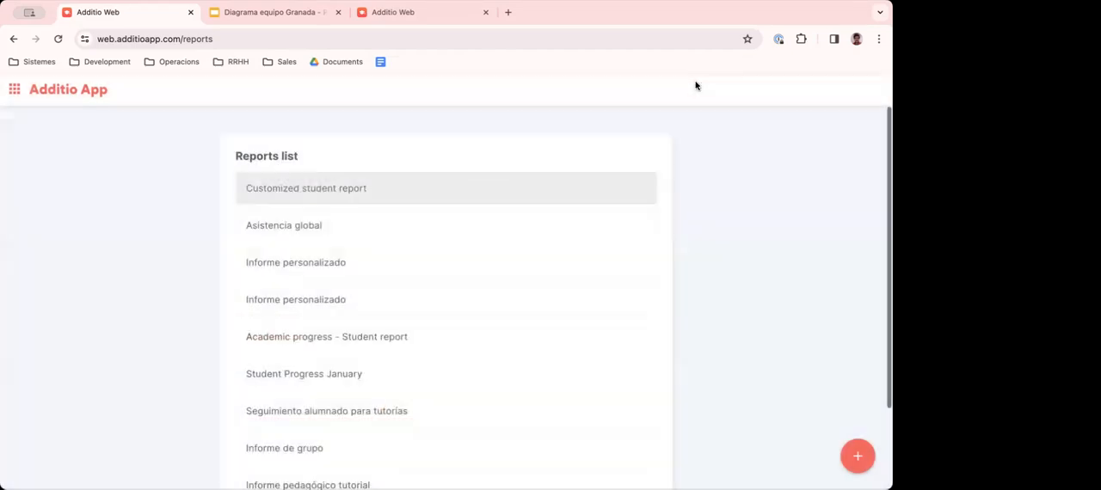
- Start a new Students report named "1st level - Students progress" with the title "Students progress"
left_click(858, 457)
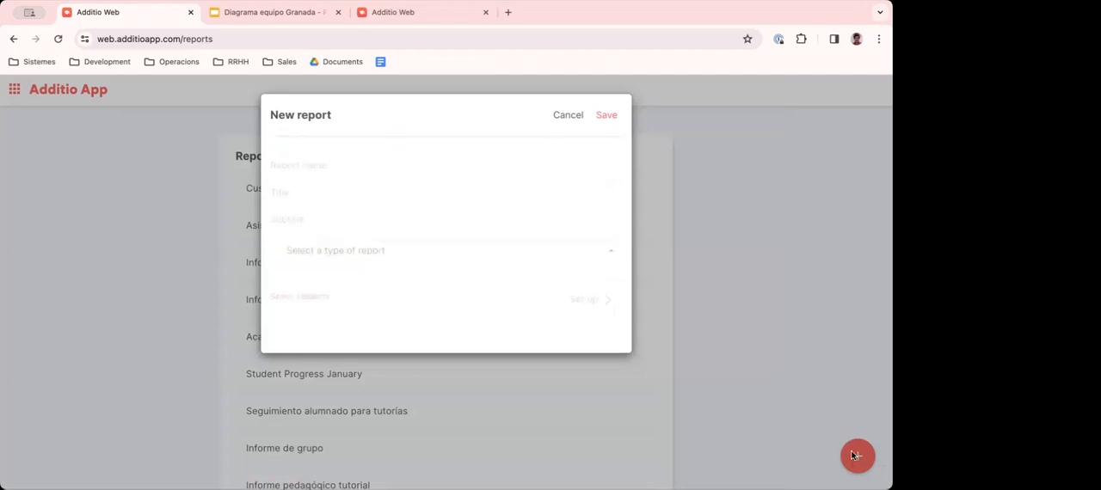
left_click(305, 165)
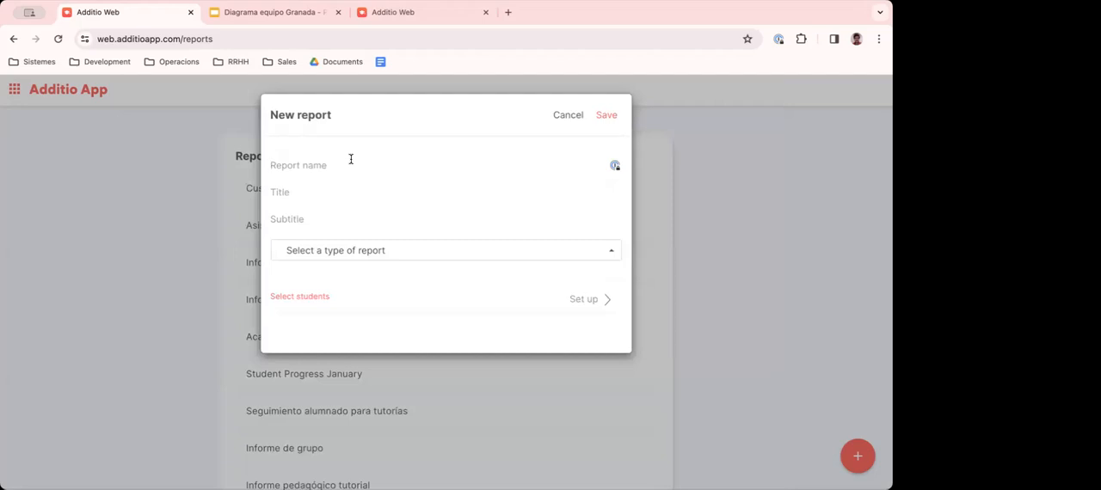
type("Students progress")
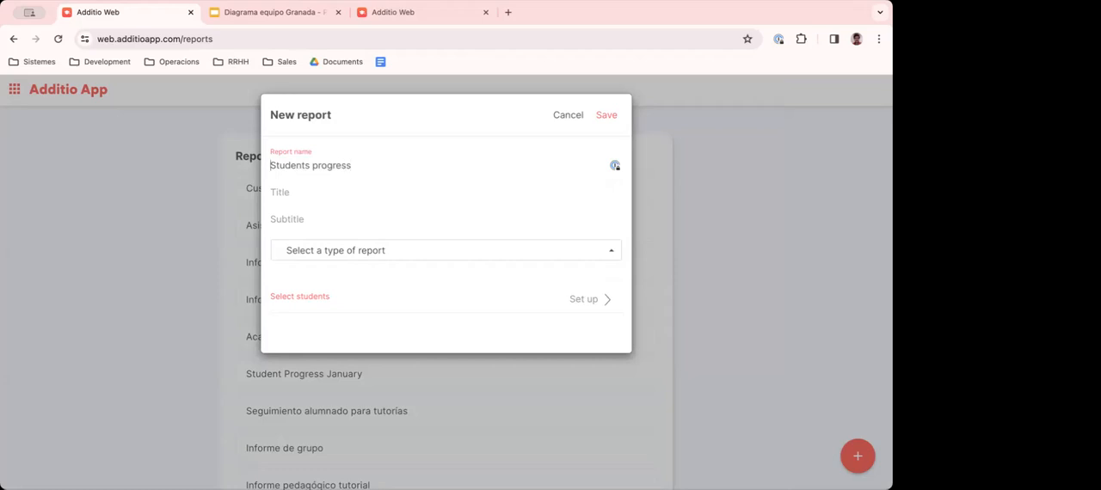
type("1st level - ")
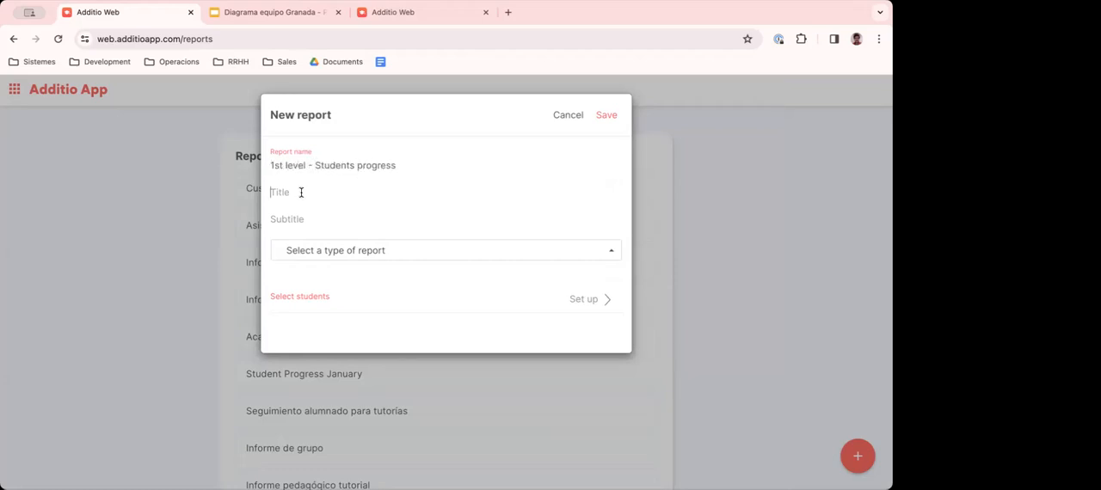
type("Students progress")
left_click(324, 254)
left_click(321, 296)
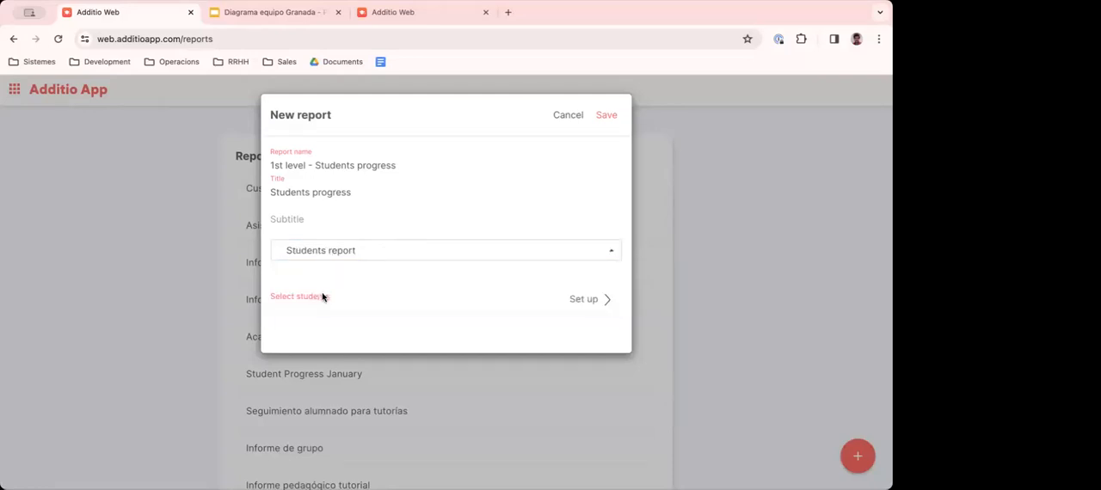
- Include all students of the Language 1st level group in the new report and save its setup
left_click(588, 301)
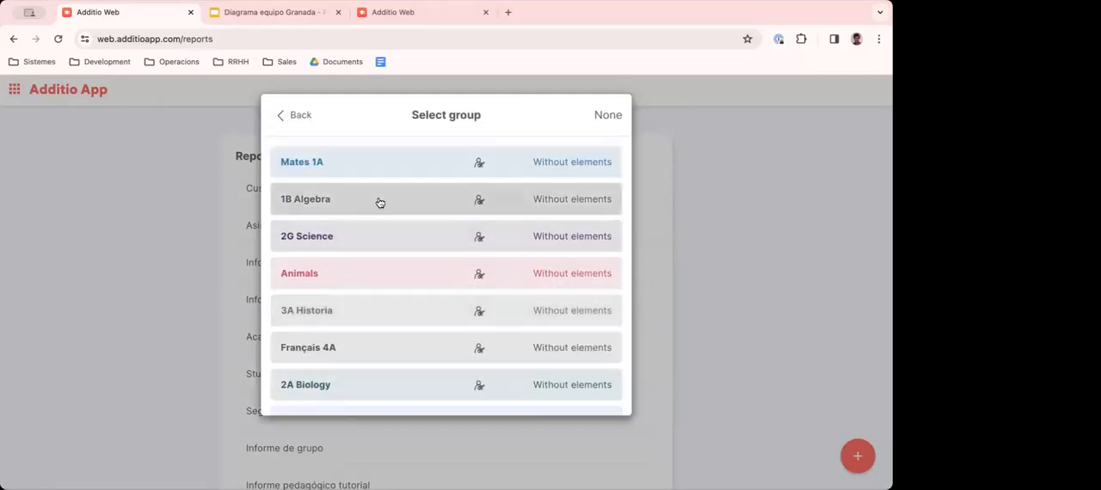
scroll(369, 263, "down", 10)
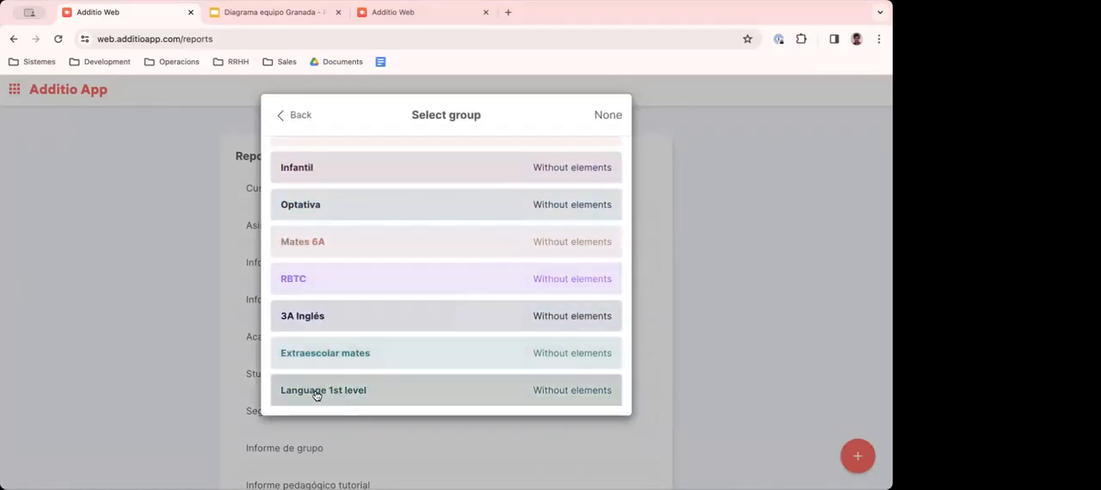
left_click(318, 392)
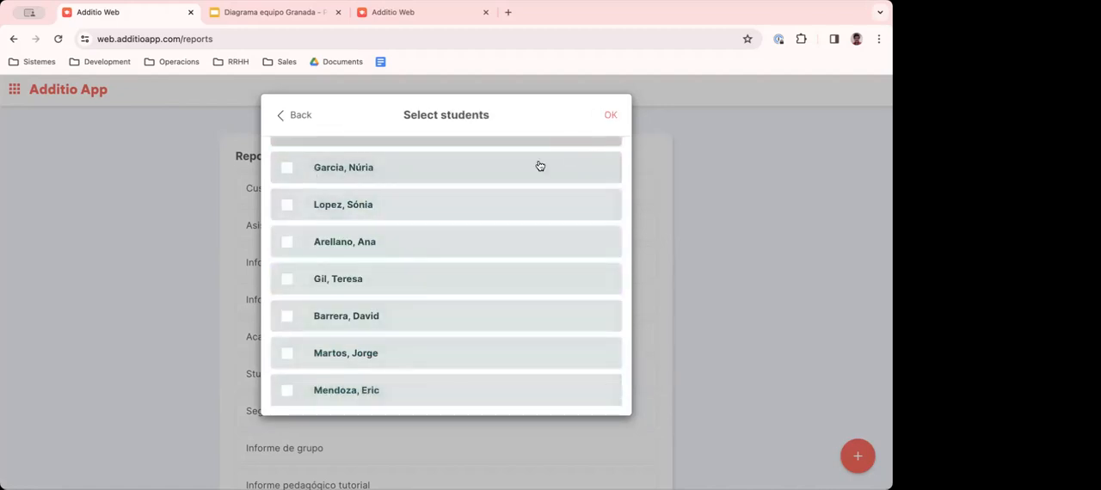
scroll(539, 166, "up", 3)
left_click(585, 160)
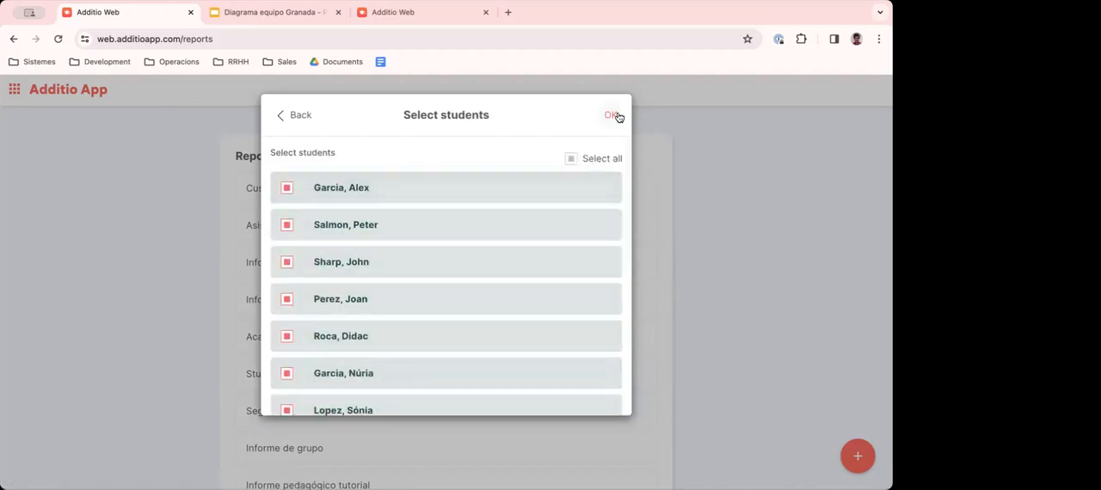
left_click(614, 116)
left_click(606, 113)
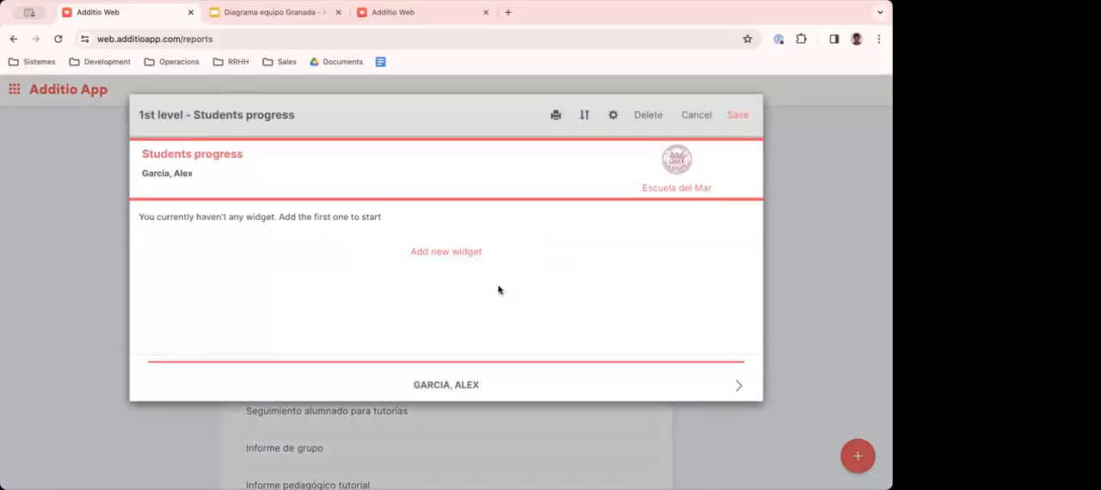
- Add a Student's information widget to the report with its default width and sections
left_click(447, 254)
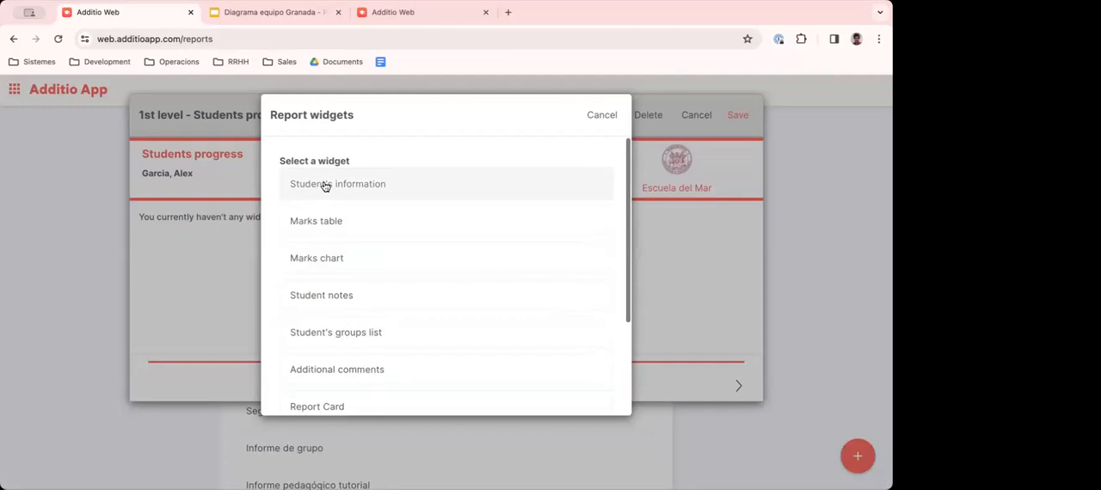
left_click(359, 184)
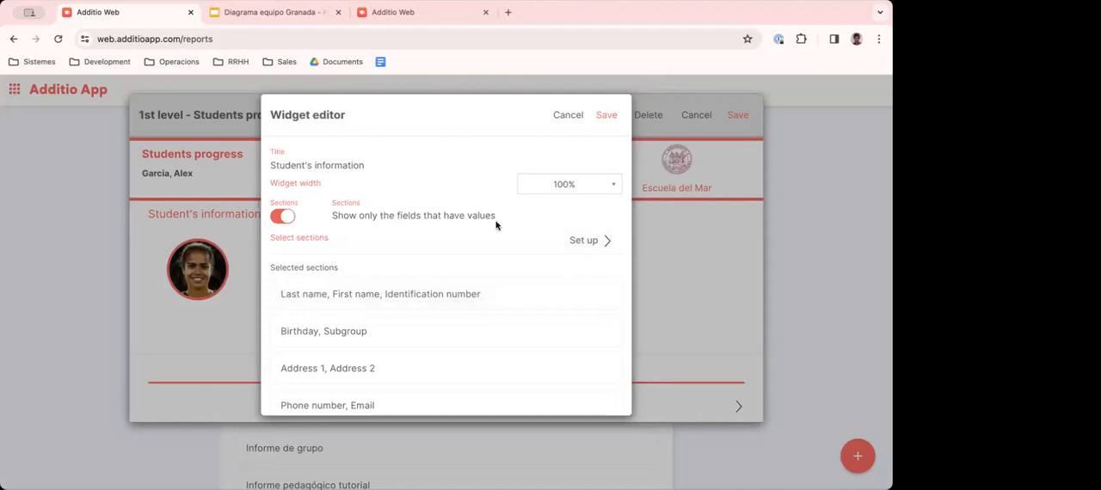
left_click(605, 119)
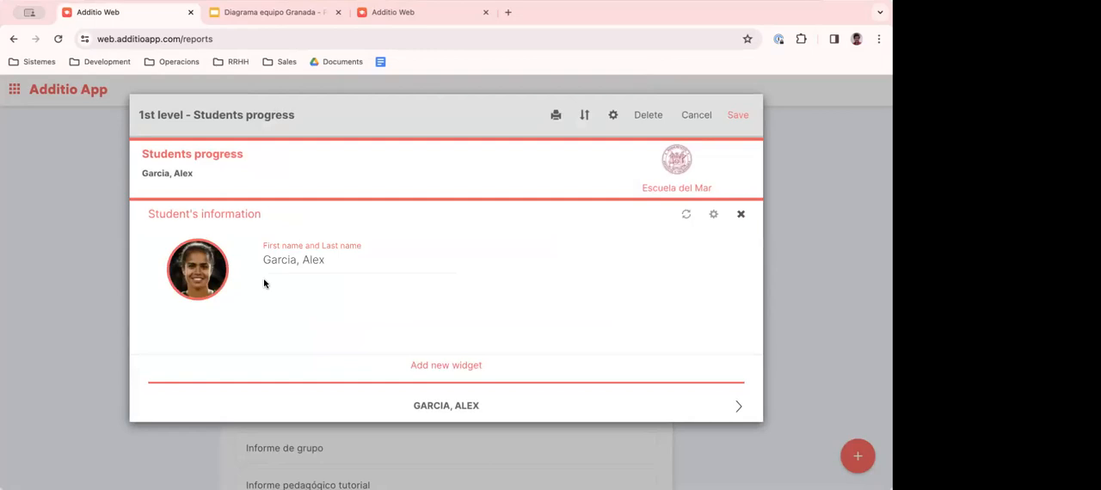
- Add an Attendance summary in table format widget to the report, keeping its default date range and width
left_click(442, 366)
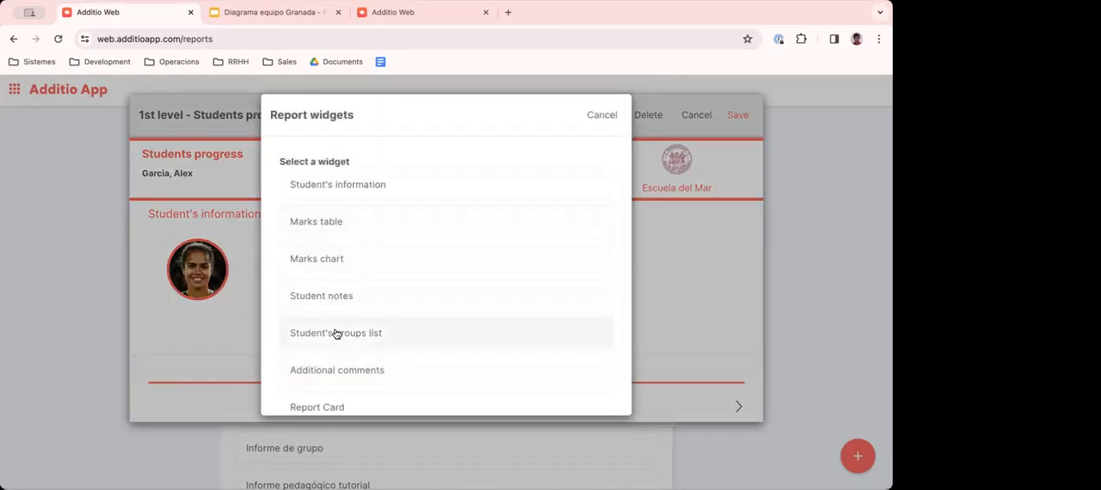
scroll(336, 334, "down", 2)
scroll(337, 334, "down", 3)
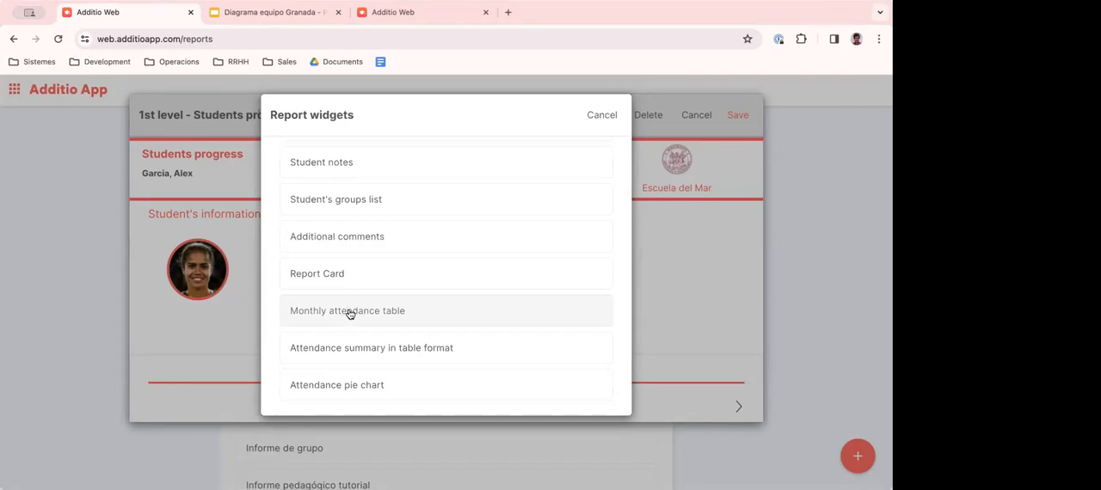
left_click(364, 351)
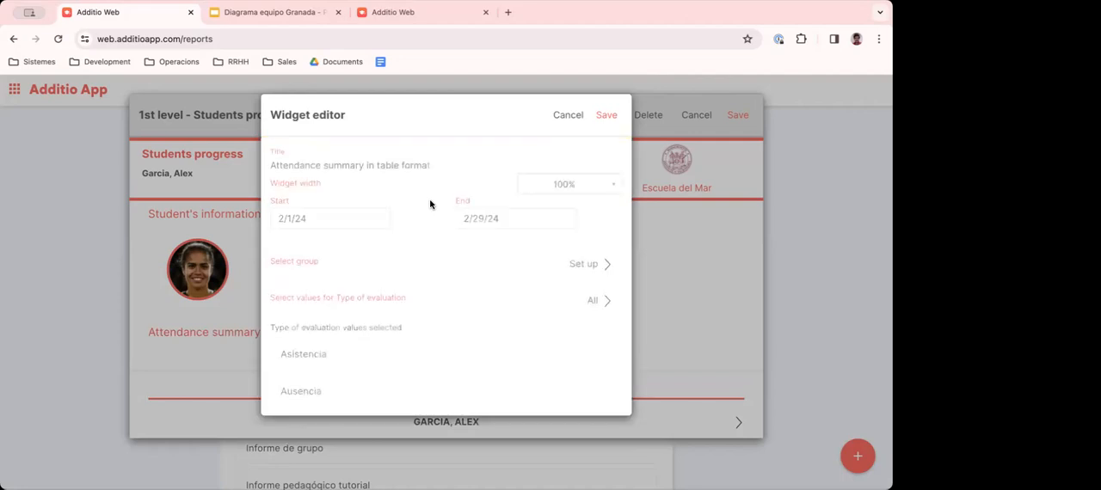
left_click(340, 218)
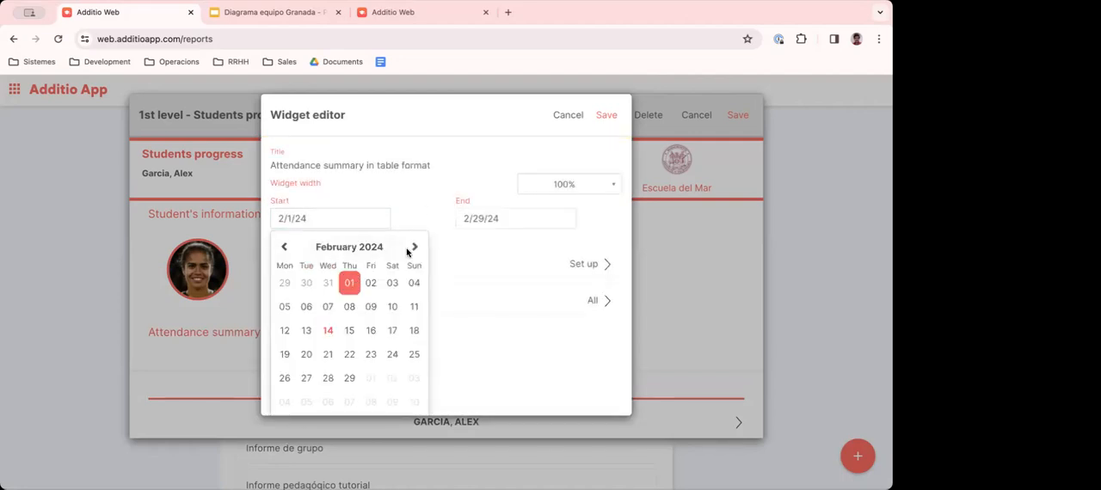
left_click(606, 114)
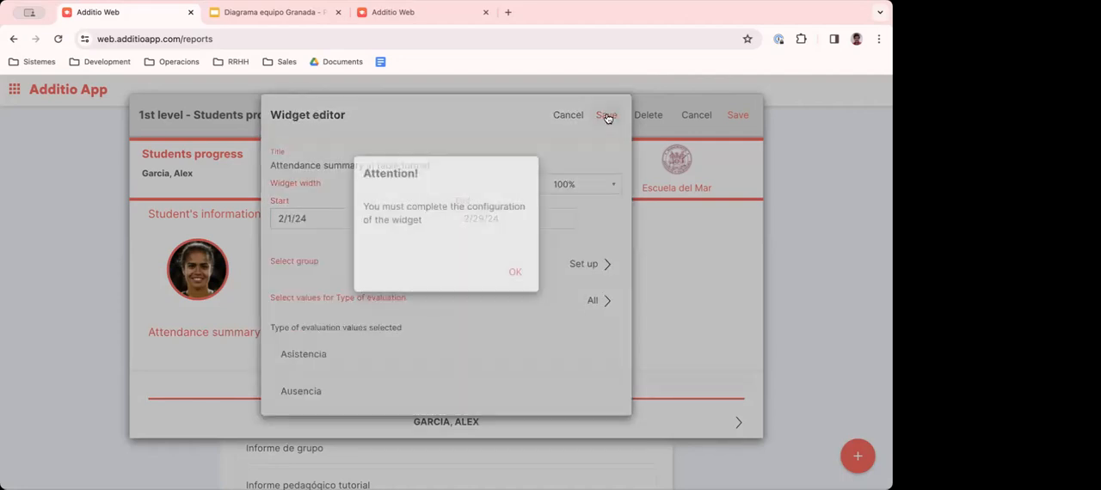
left_click(511, 273)
- Set the attendance summary widget's group to Language 1st level and save the widget
scroll(538, 236, "down", 1)
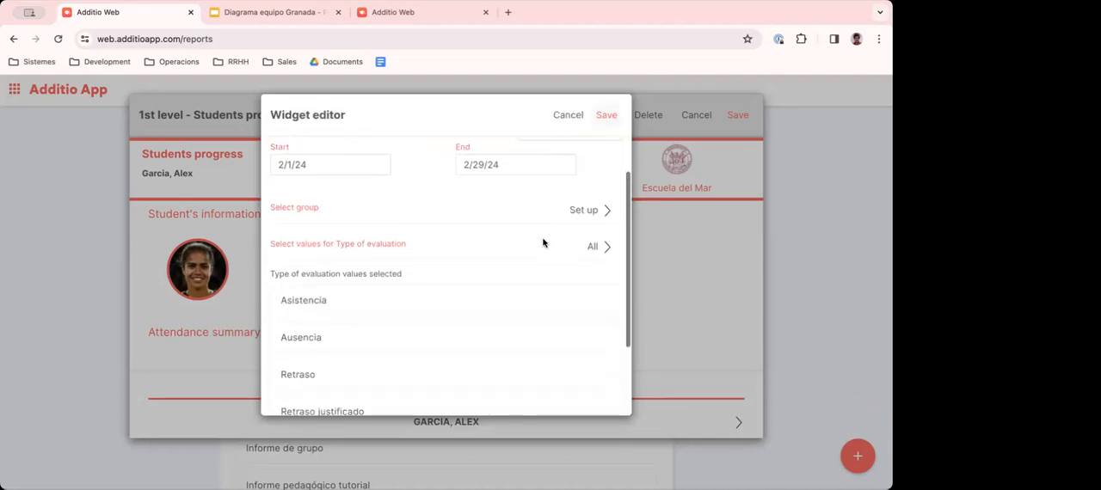
left_click(589, 205)
scroll(409, 284, "down", 5)
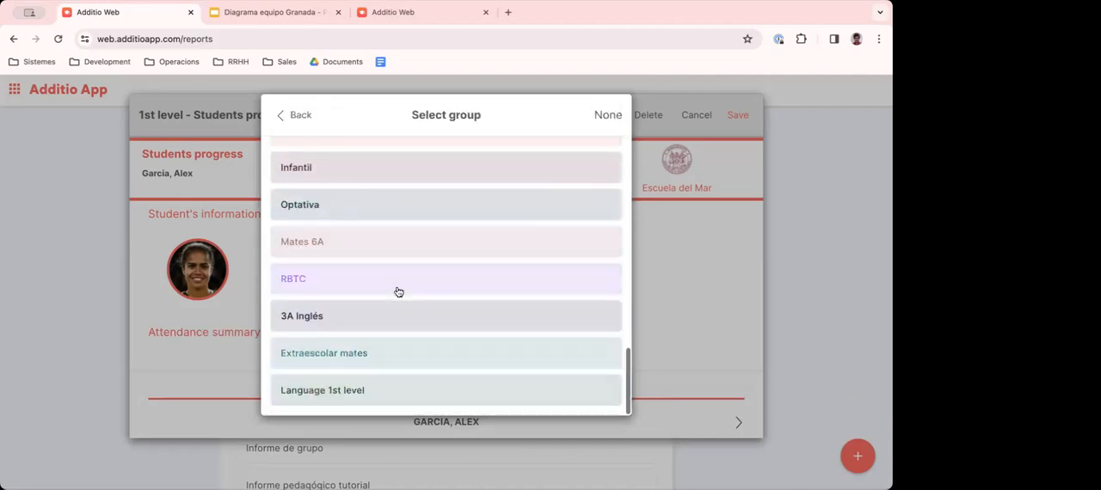
left_click(352, 389)
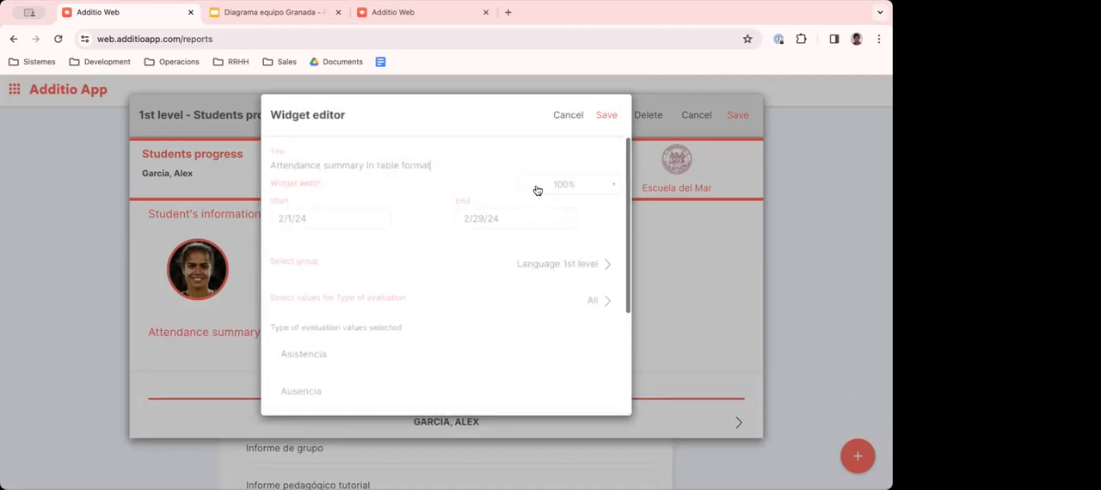
left_click(605, 113)
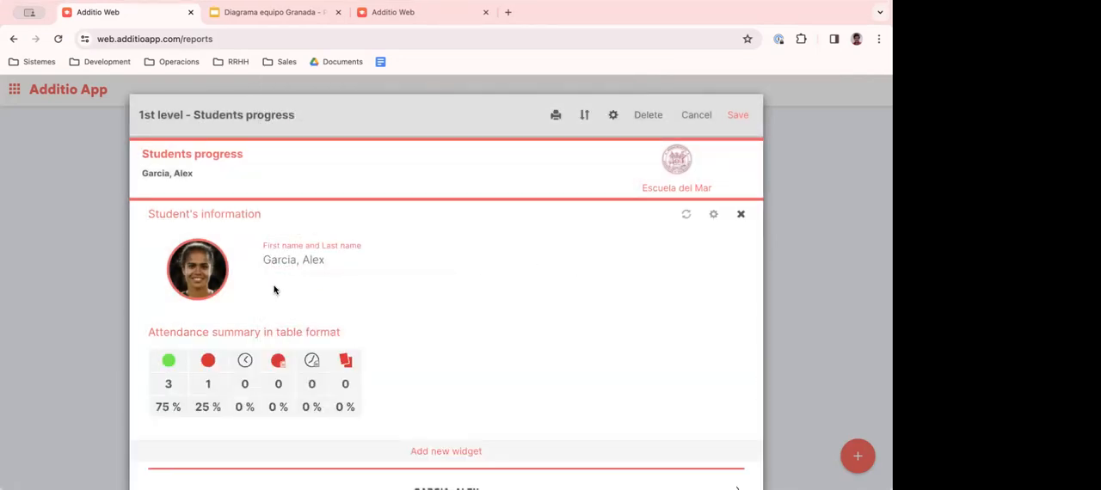
- Examine the attendance summary table for each student in the report and return to the first student
left_click_drag(163, 333, 325, 333)
scroll(325, 334, "down", 1)
left_click_drag(164, 371, 375, 399)
left_click(398, 389)
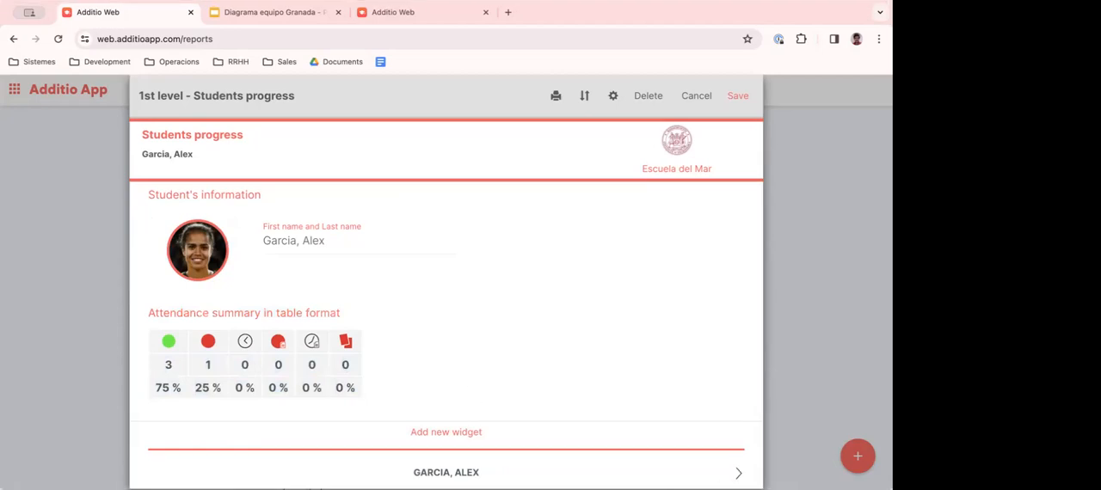
left_click(738, 473)
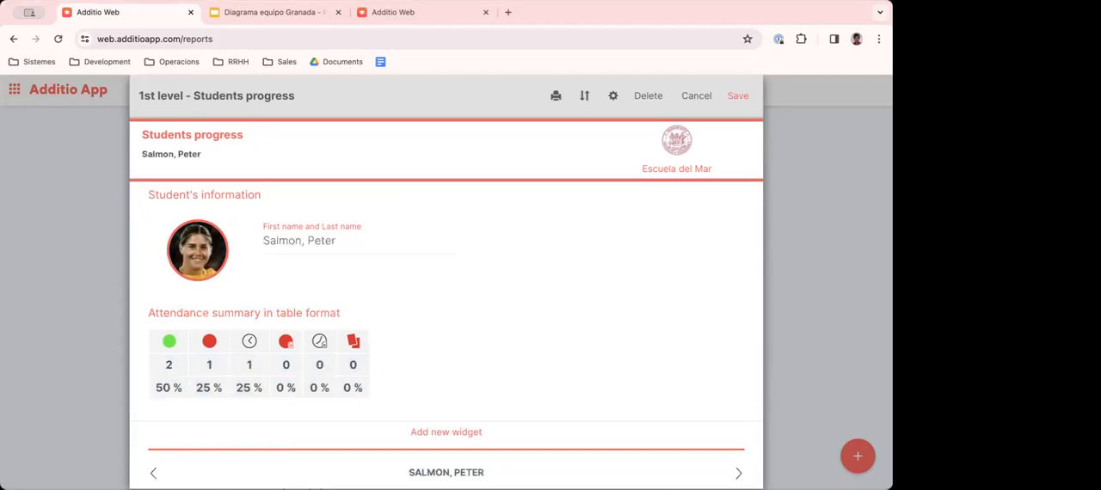
left_click(153, 473)
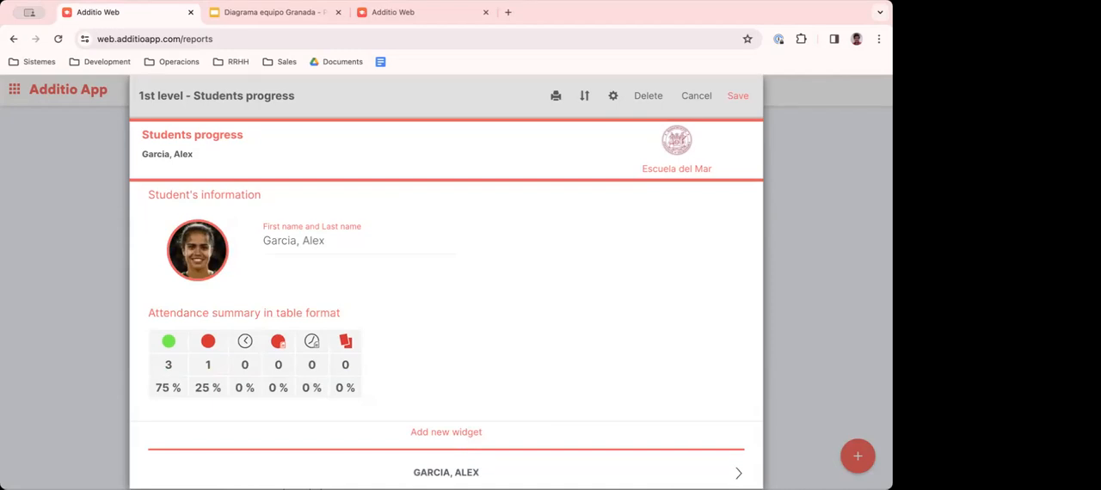
left_click(738, 473)
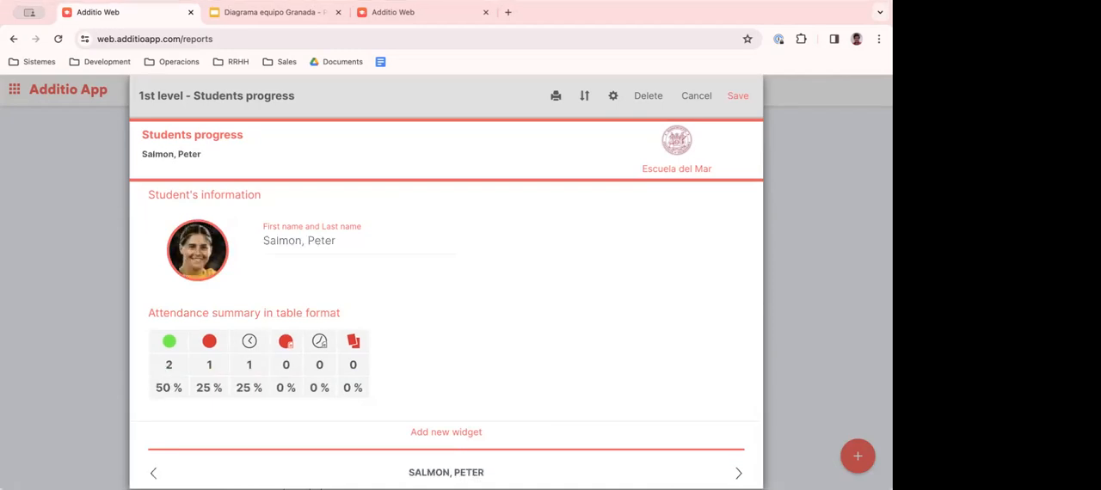
left_click(738, 472)
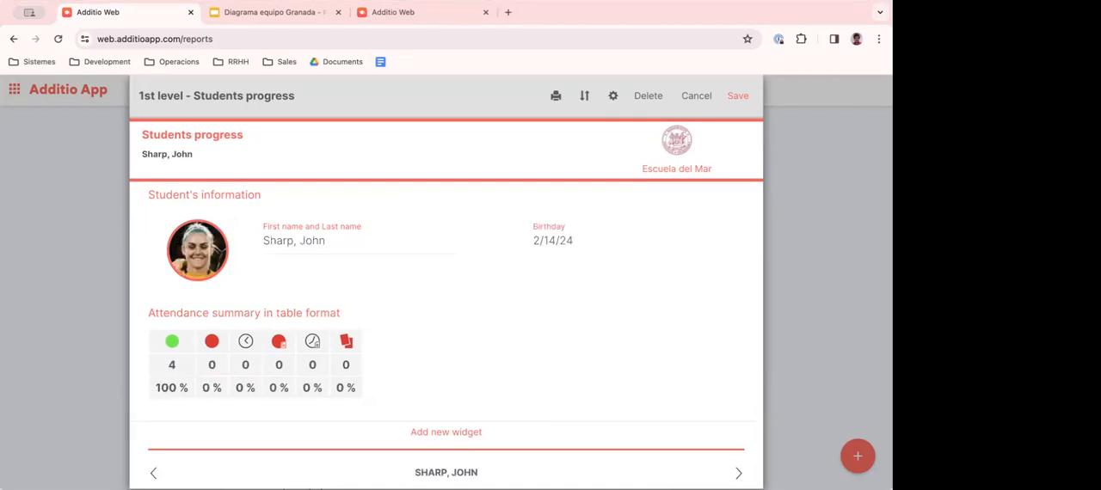
left_click(738, 473)
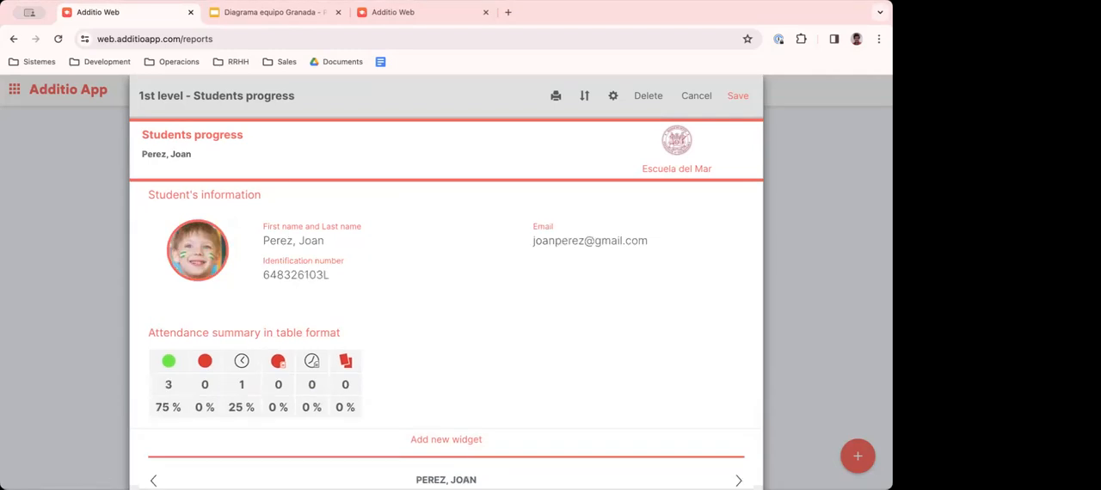
left_click(153, 480)
left_click(153, 472)
left_click(153, 472)
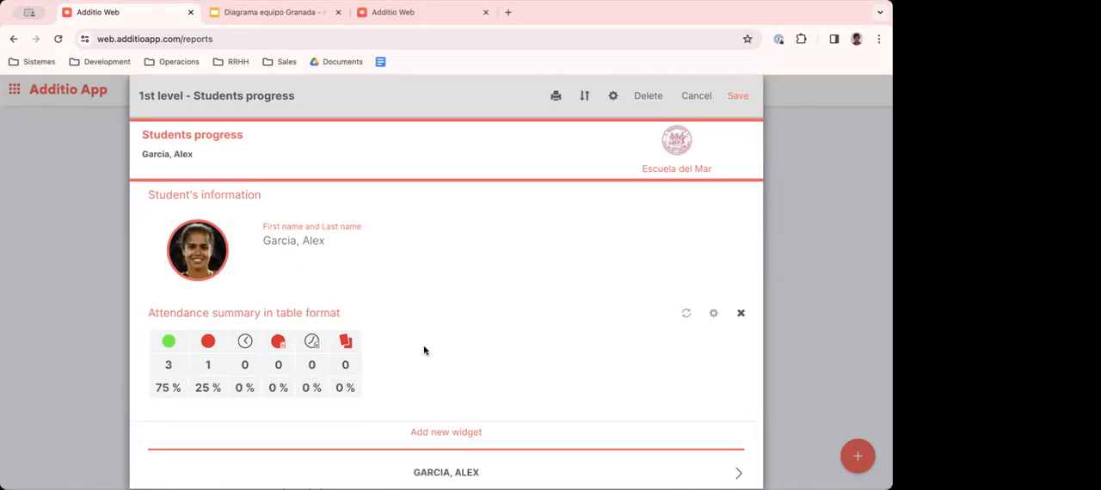
- Add a Marks table widget to the report and set its group to Language 1st level
left_click(442, 432)
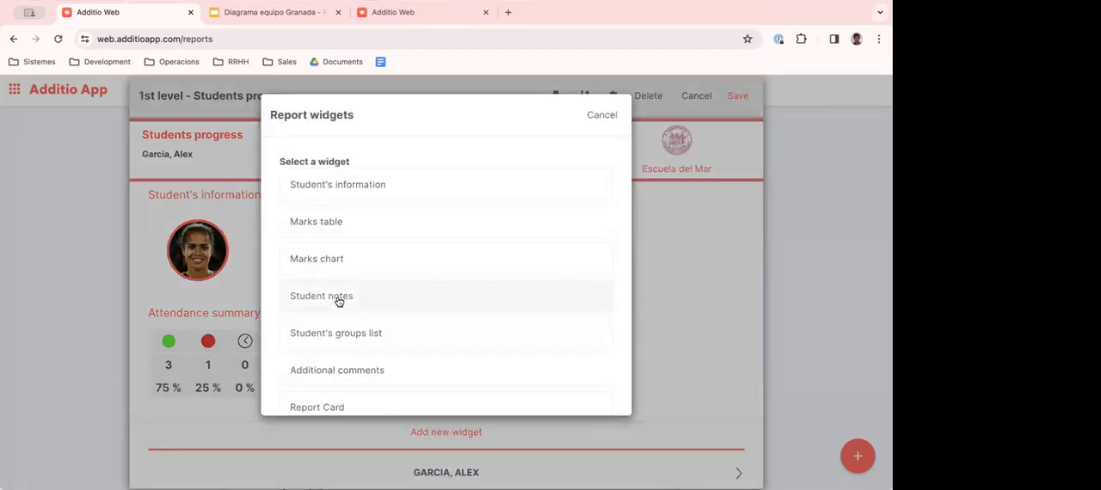
scroll(335, 344, "down", 3)
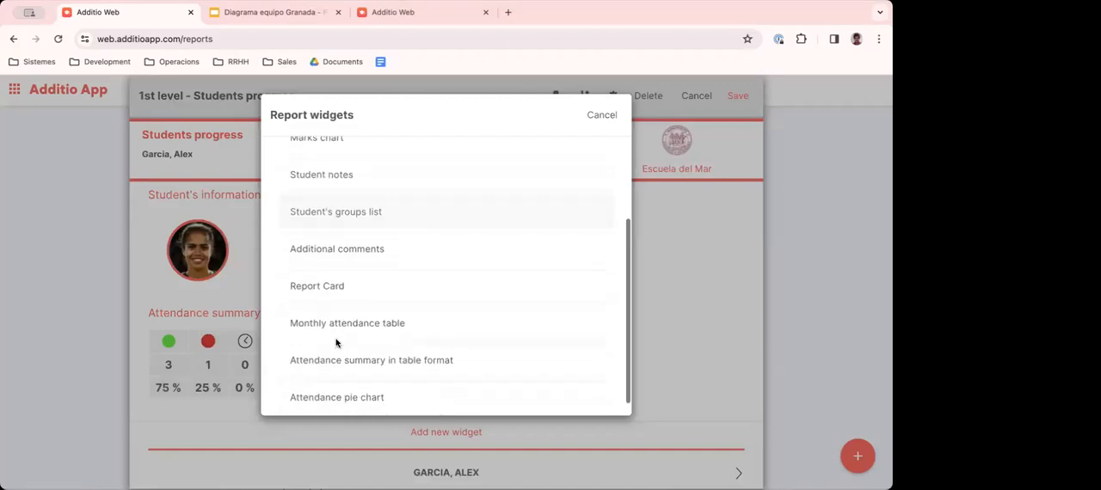
scroll(324, 290, "up", 3)
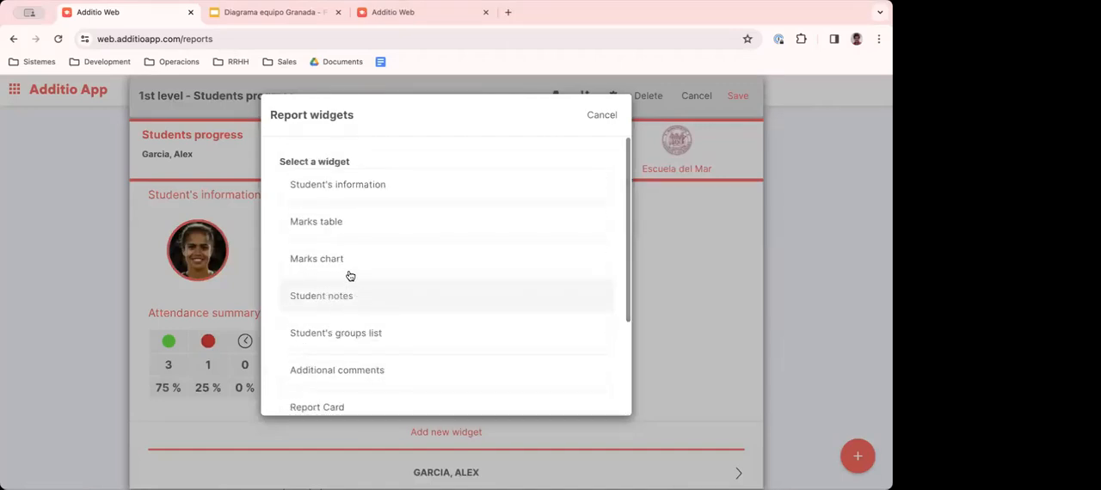
left_click(318, 229)
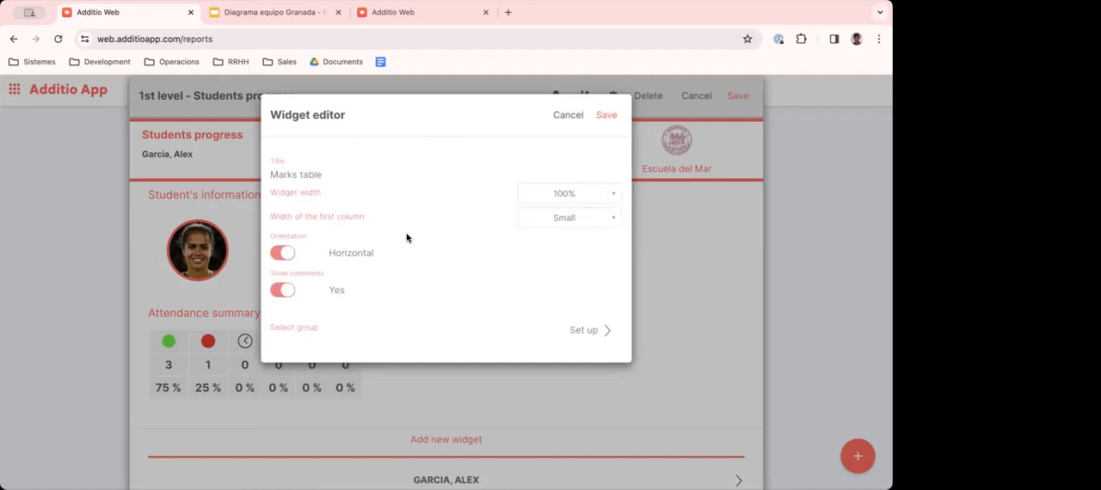
left_click(584, 329)
scroll(479, 280, "down", 2)
scroll(479, 279, "down", 5)
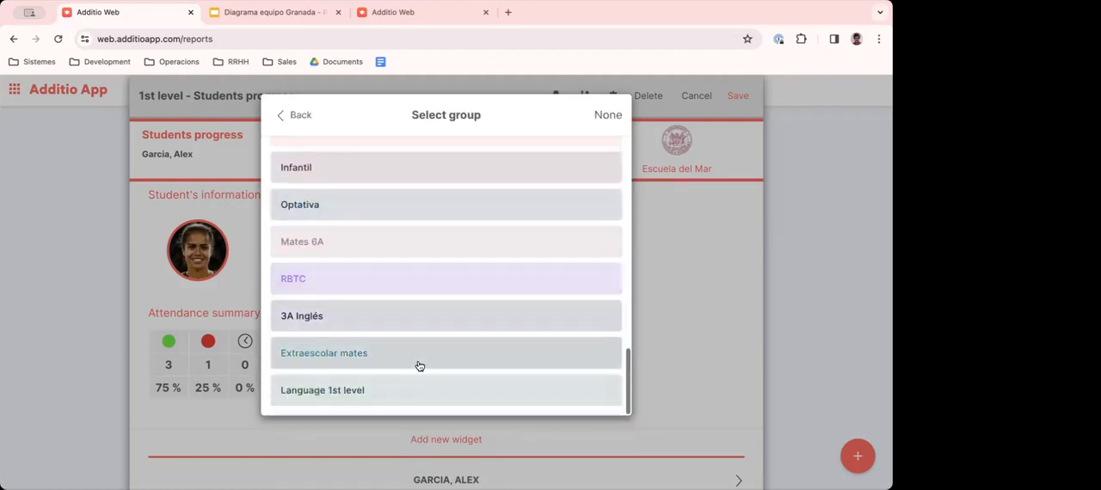
left_click(459, 387)
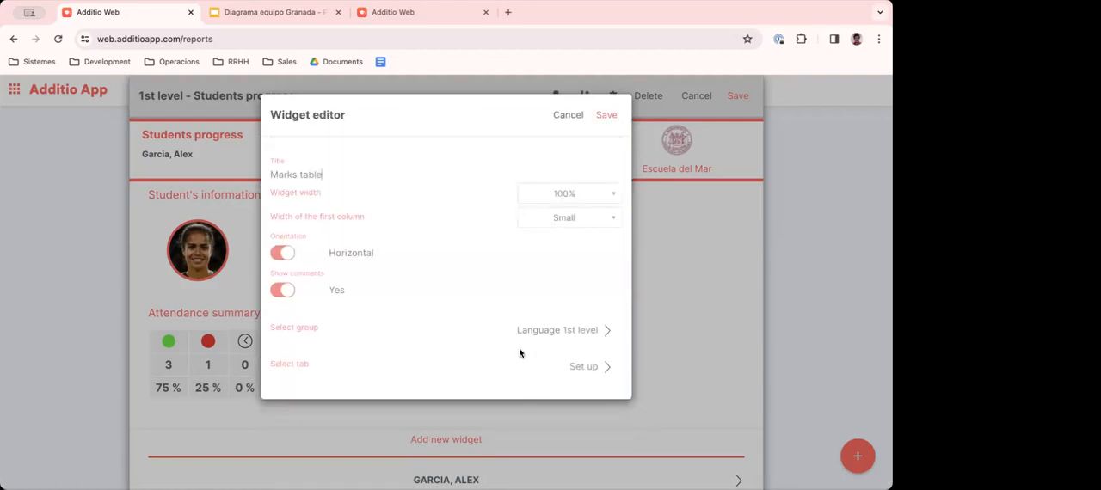
- Include the 1st Period tab with the Exercise 1, Presentation and Final grade columns, leaving out Comment, and save the marks table
left_click(584, 367)
left_click(287, 184)
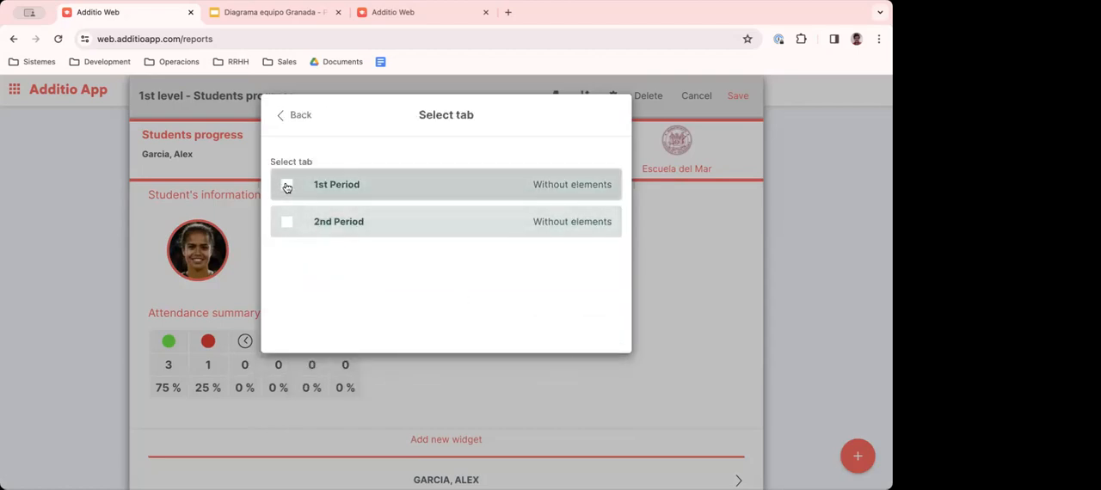
left_click(287, 184)
left_click(585, 188)
left_click(585, 187)
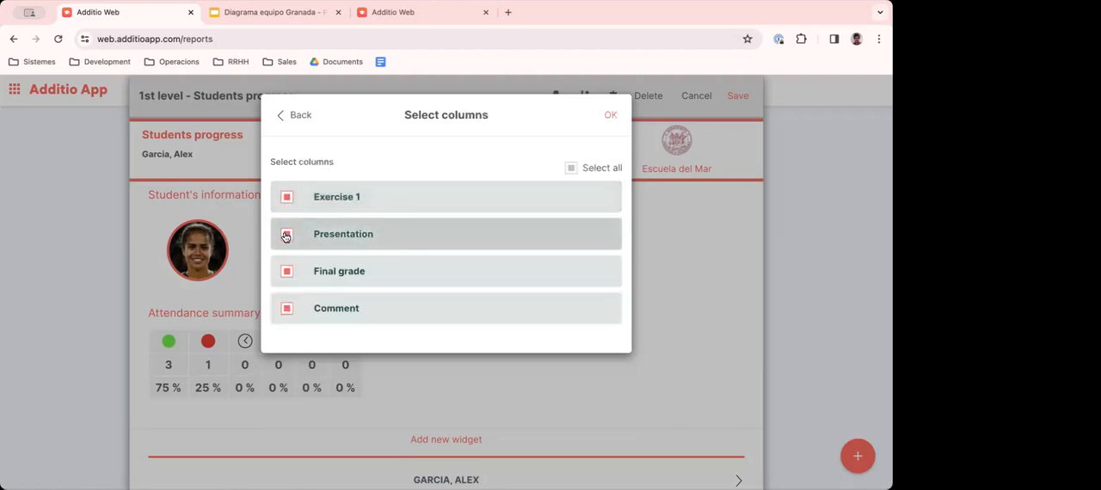
left_click(286, 308)
left_click(611, 118)
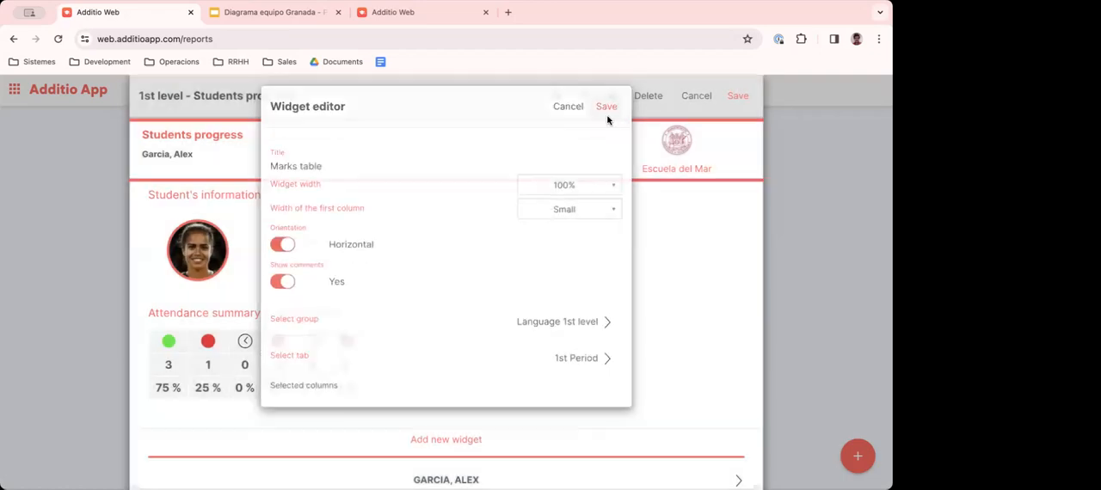
left_click(608, 112)
- Examine the Language 1st level marks table and compare its 1st Period grades across the report's students
scroll(516, 296, "down", 2)
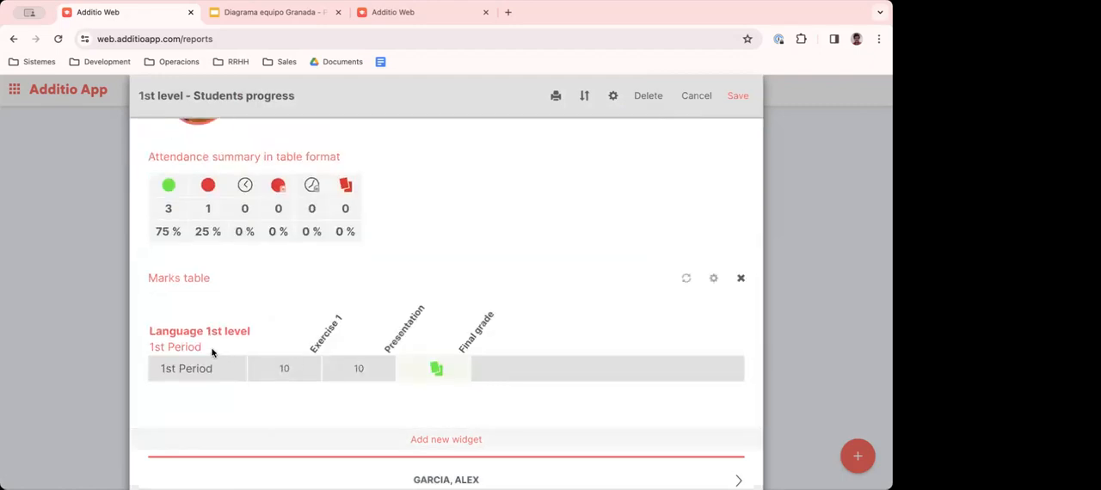
double_click(184, 368)
left_click_drag(263, 369, 469, 370)
left_click(543, 366)
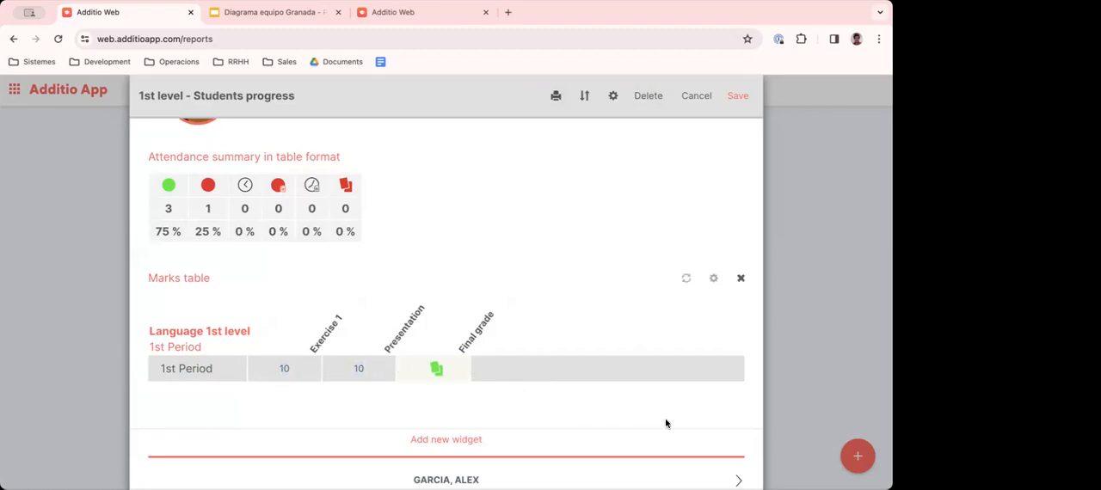
left_click(736, 479)
left_click(736, 478)
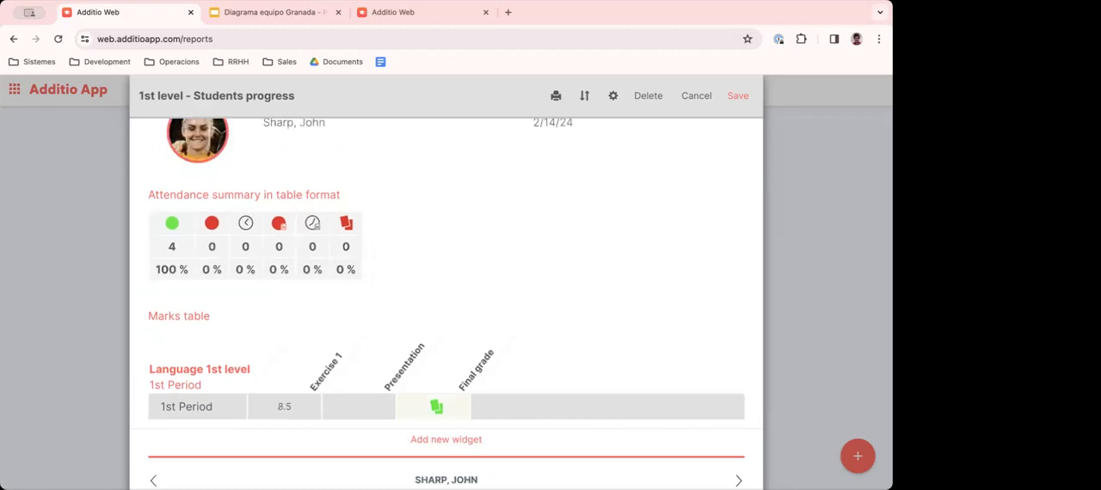
left_click(738, 480)
scroll(513, 349, "down", 1)
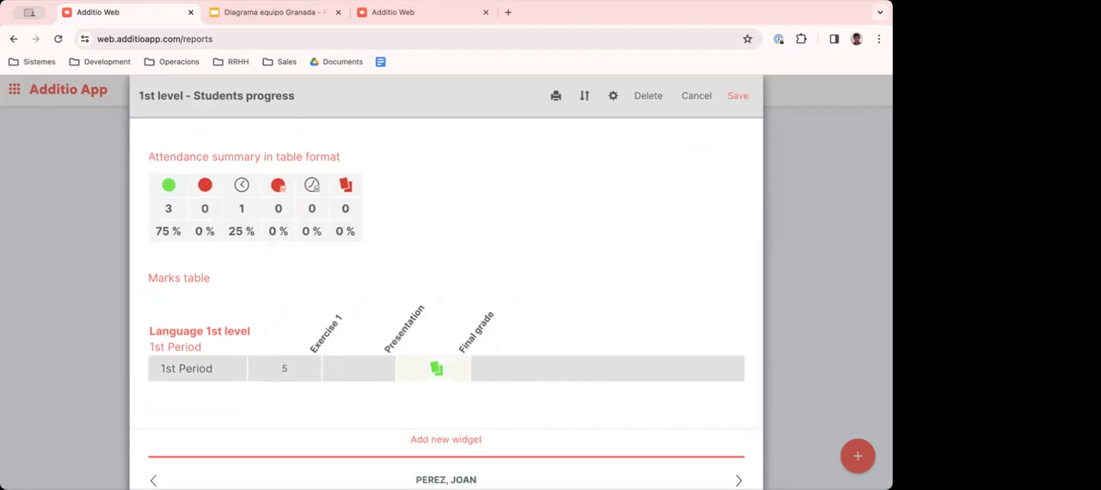
left_click(153, 480)
scroll(301, 343, "up", 2)
scroll(301, 343, "down", 2)
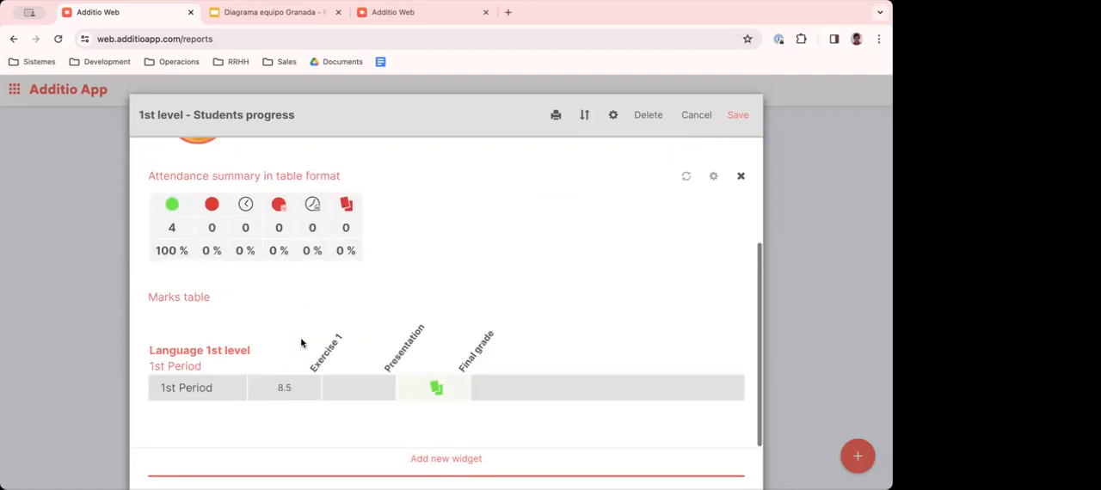
scroll(301, 343, "down", 1)
left_click(738, 473)
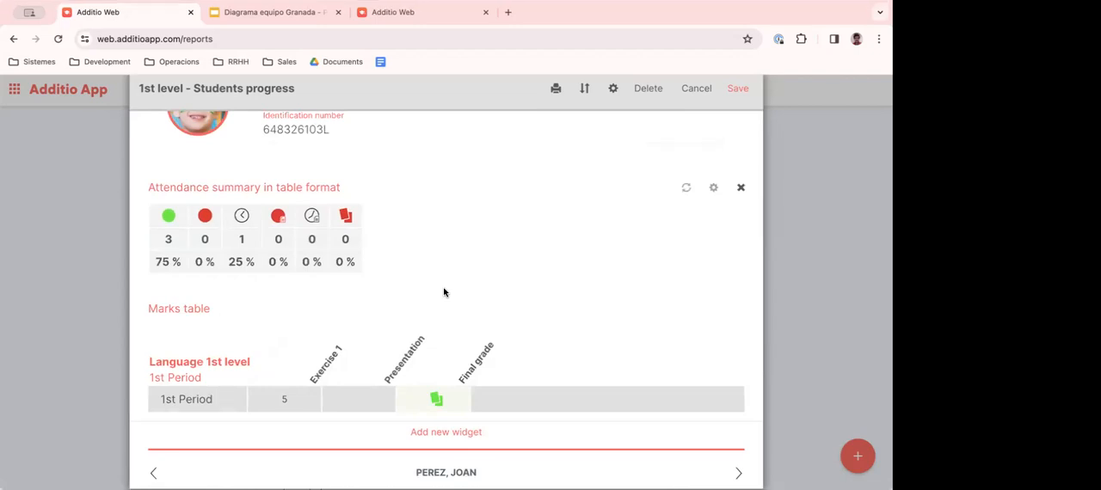
- Add a Student notes widget to the report with its default width and dates
scroll(449, 429, "down", 1)
left_click(446, 433)
scroll(316, 342, "down", 2)
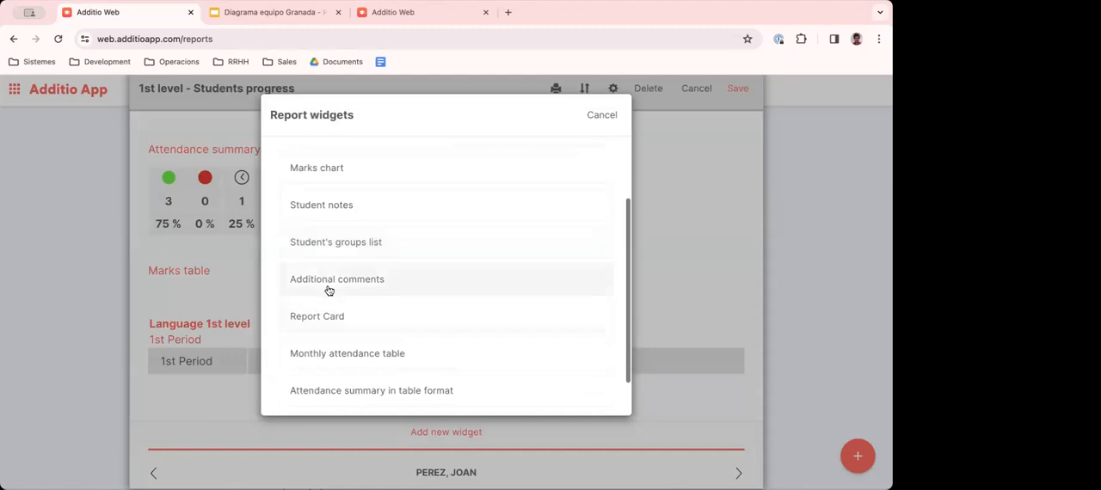
left_click(329, 212)
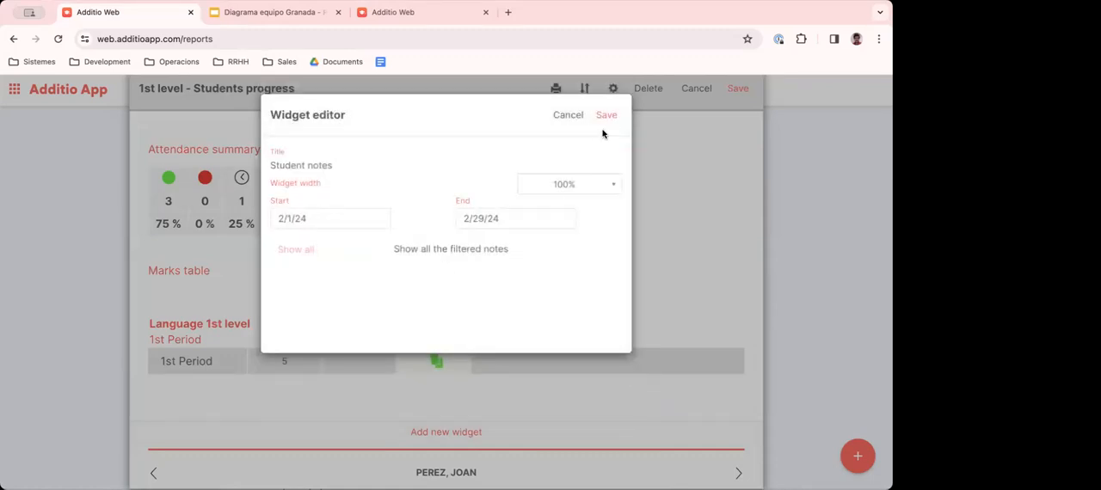
left_click(606, 114)
- Review the Student notes widget in the report for each student, including the first student's 1st period progress note
scroll(513, 341, "down", 1)
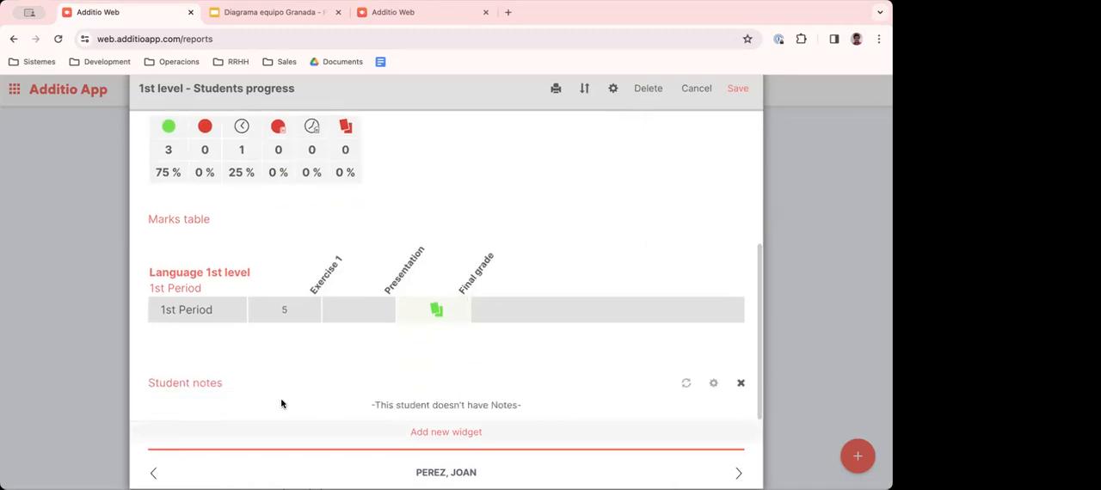
left_click(154, 473)
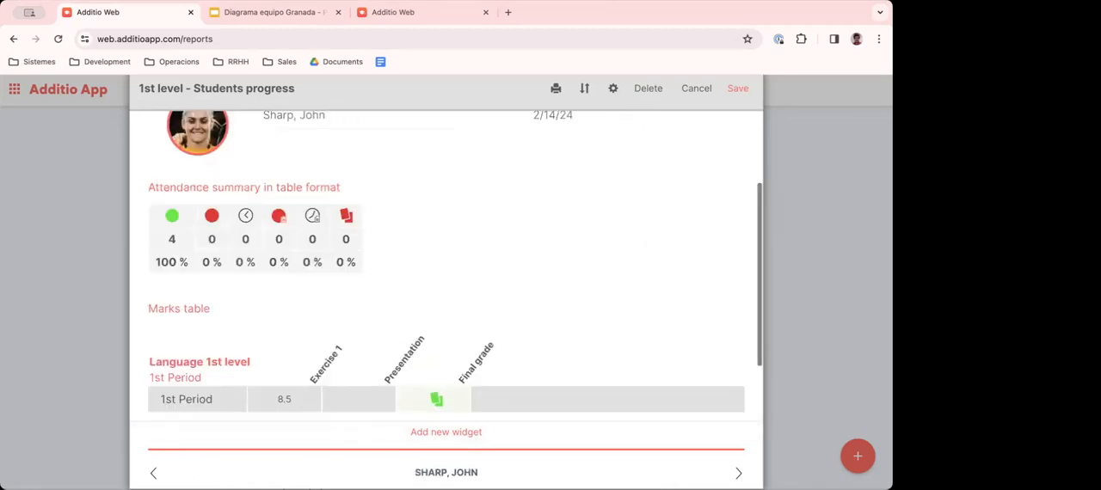
scroll(158, 455, "down", 2)
left_click(154, 473)
scroll(281, 297, "down", 2)
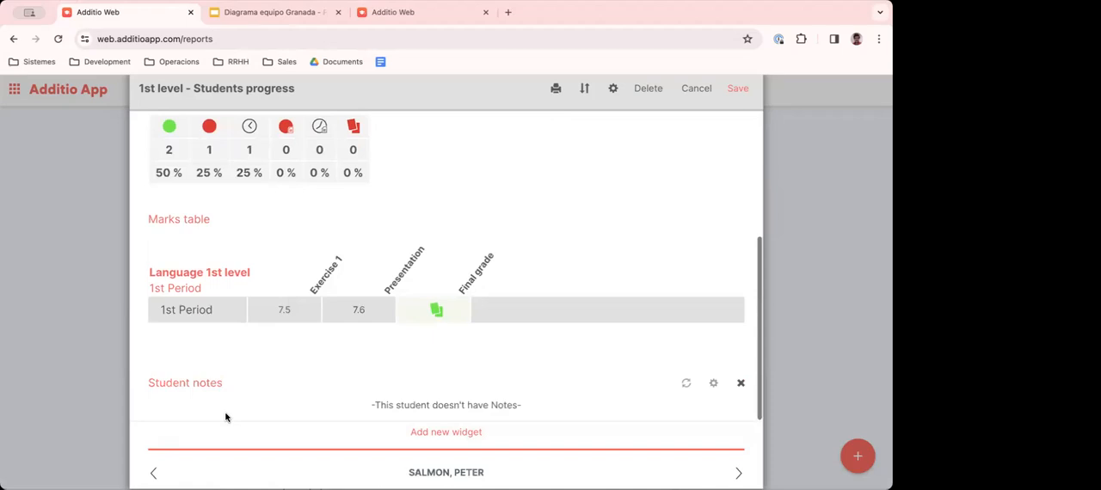
left_click(154, 472)
scroll(223, 387, "down", 2)
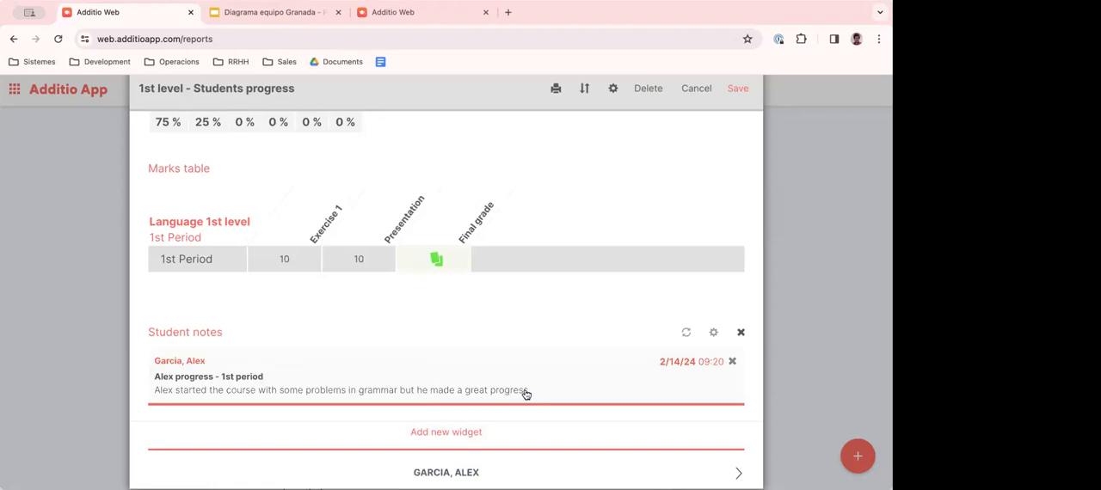
scroll(514, 262, "up", 3)
scroll(509, 269, "down", 3)
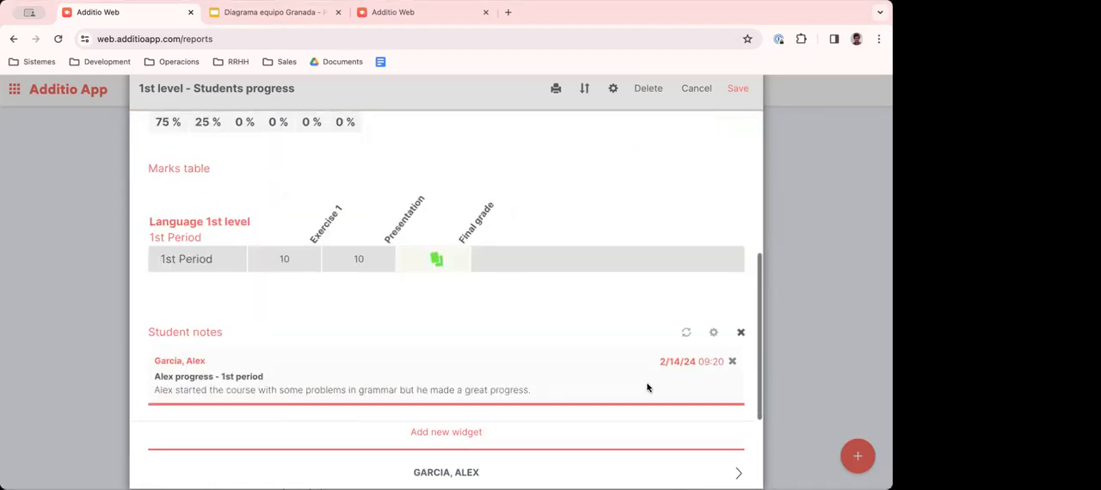
left_click(738, 472)
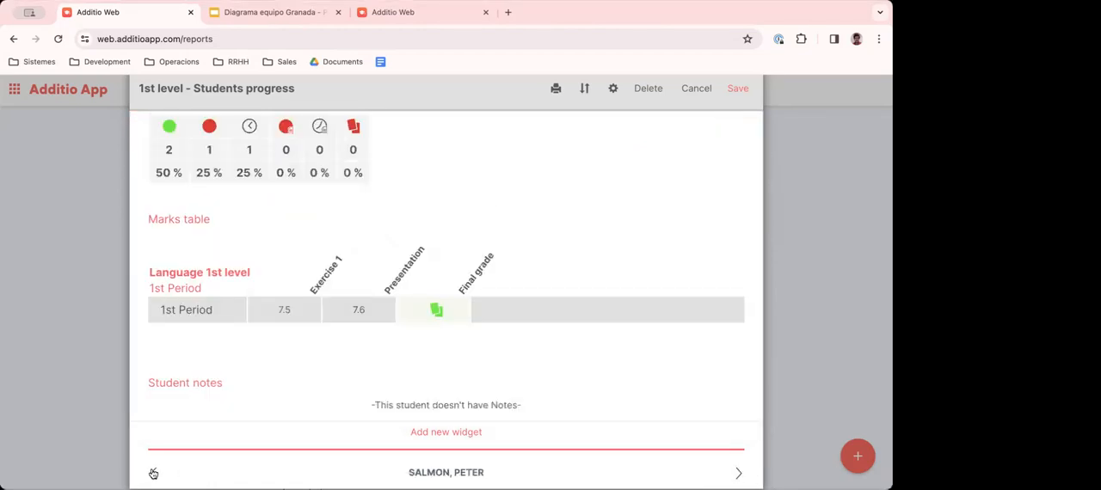
left_click(153, 473)
scroll(559, 352, "down", 2)
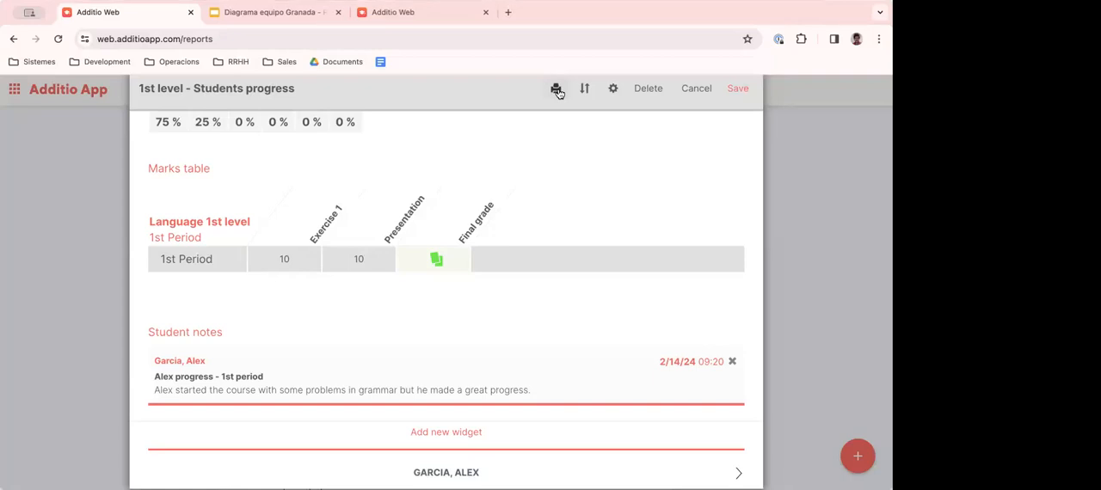
- Save the report, reopen 1st level - Students progress to check its attendance, marks and notes widgets, and save it again
left_click(735, 90)
scroll(326, 356, "down", 3)
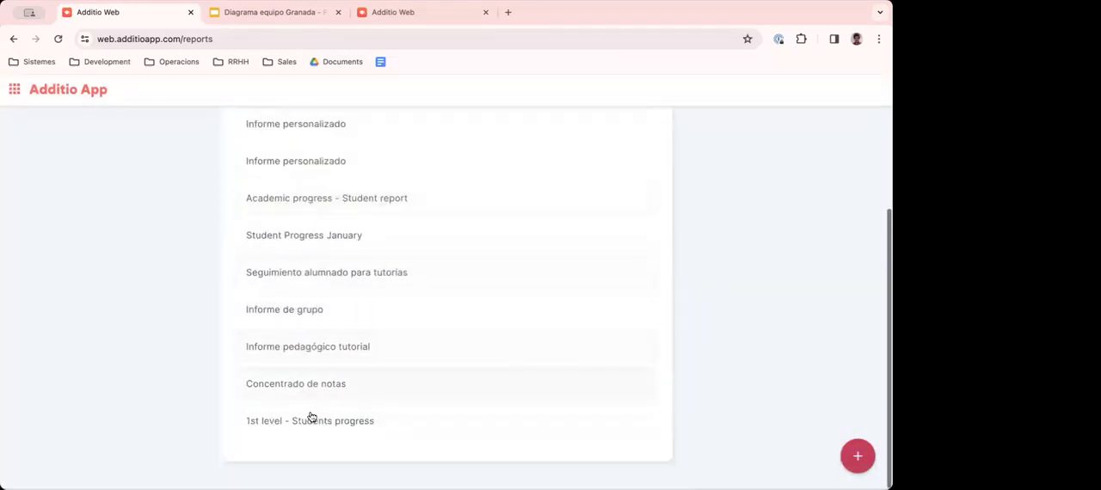
left_click(320, 419)
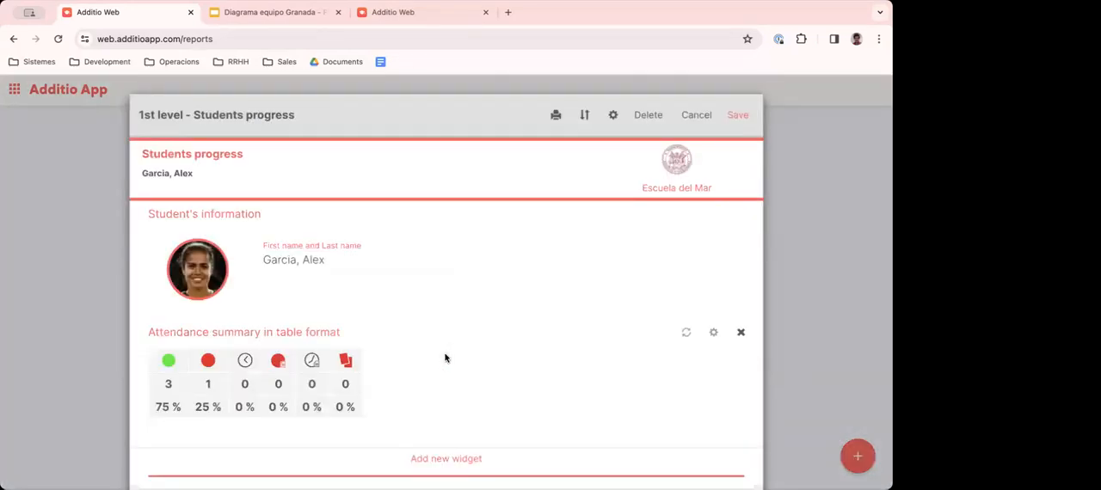
scroll(441, 358, "down", 3)
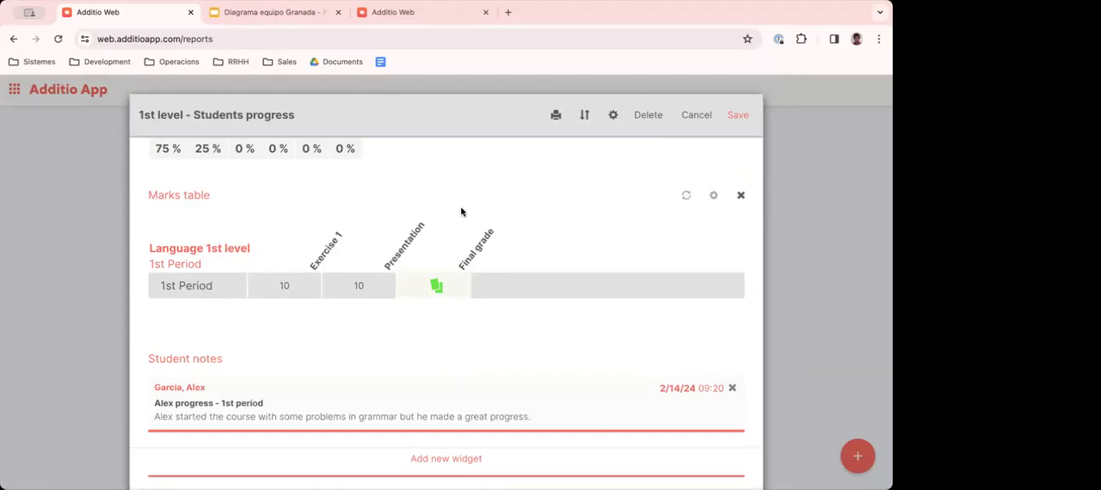
scroll(396, 288, "up", 3)
scroll(396, 288, "down", 3)
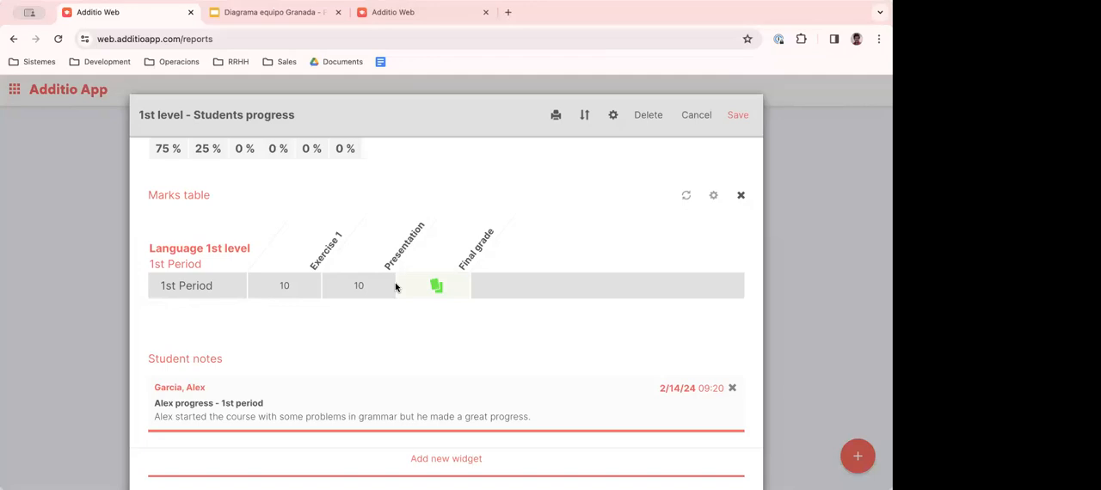
left_click(737, 115)
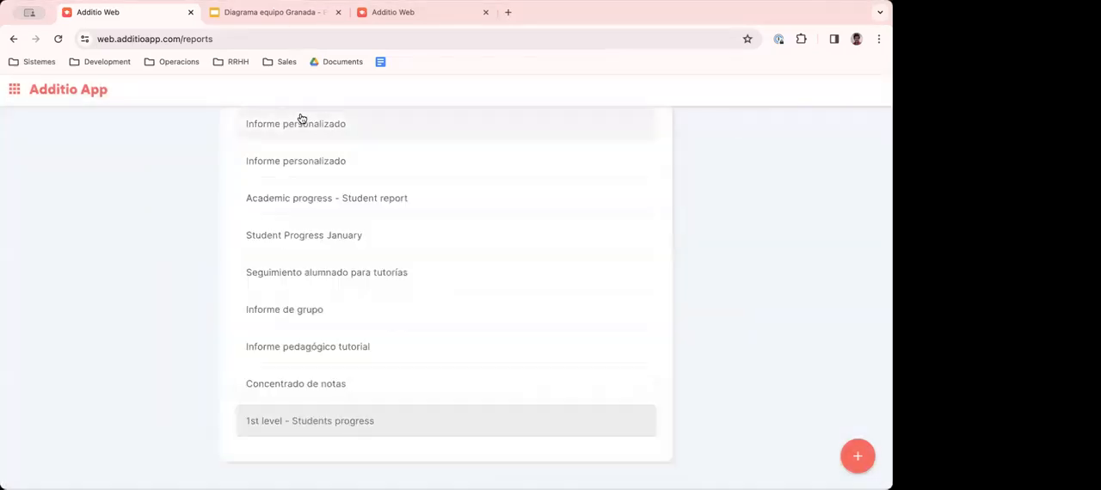
- Leave the reports list and open the Today page with the day's schedule
left_click(75, 92)
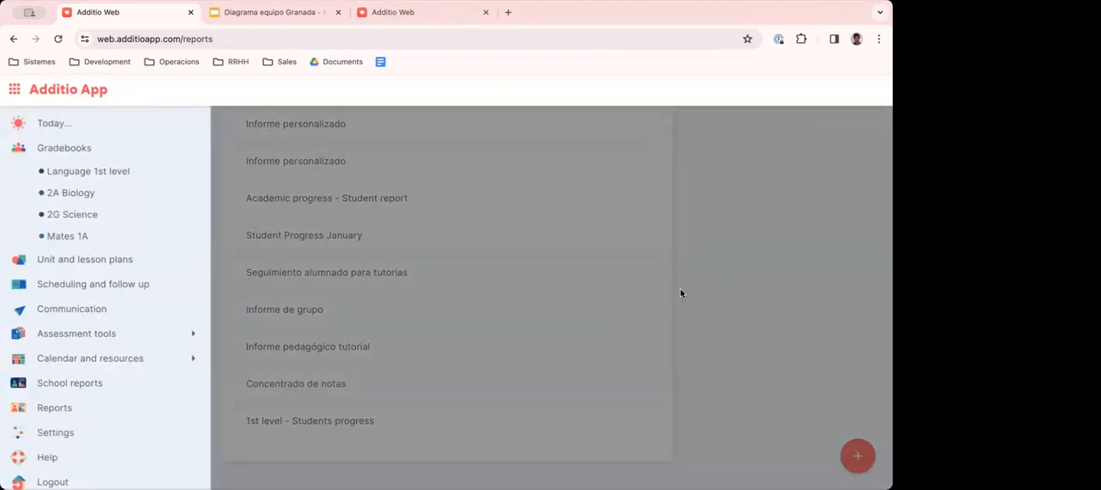
scroll(139, 319, "up", 1)
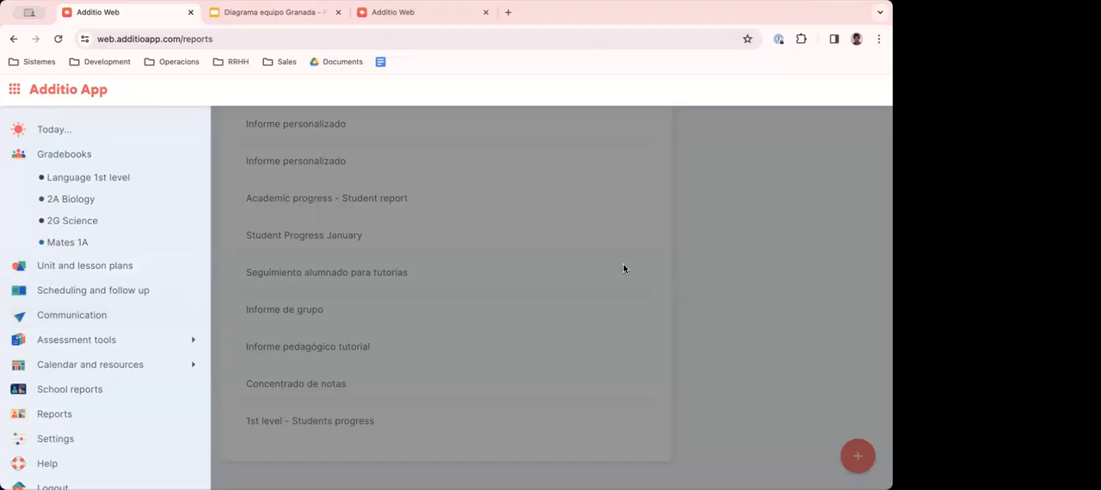
left_click(53, 130)
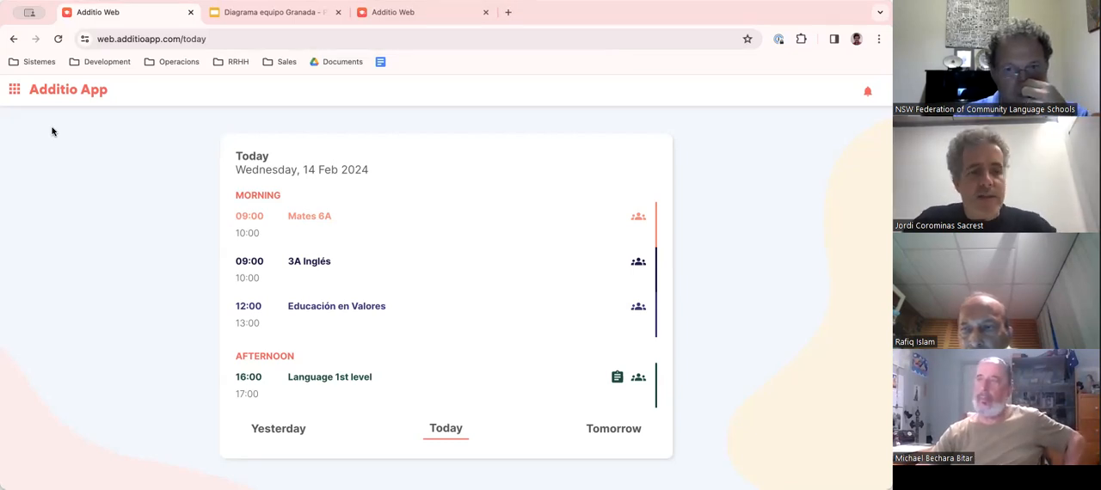
- Open the Language 1st level gradebook and inspect the first student's Exercise 1 grade, that column's settings and the Presentation rubric without changing them
left_click(68, 96)
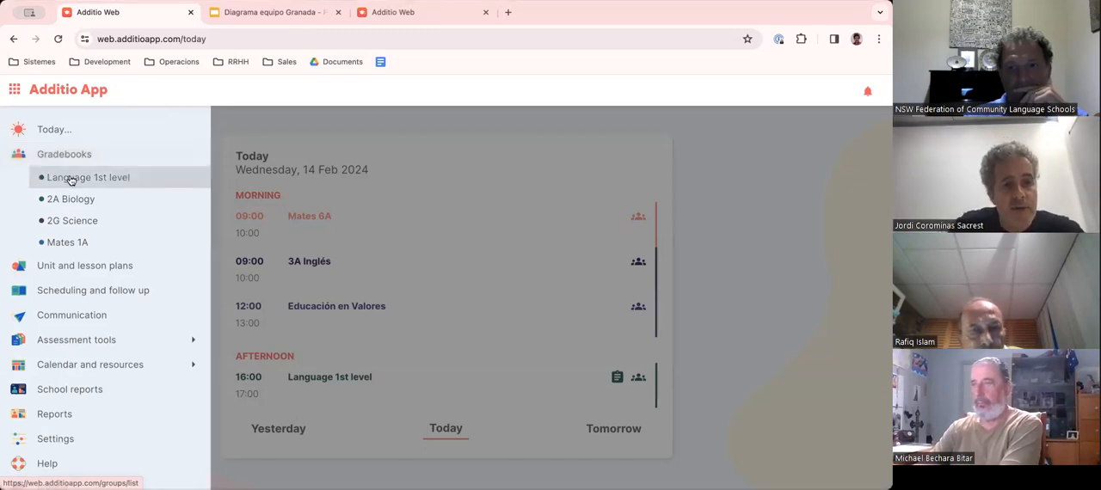
left_click(72, 178)
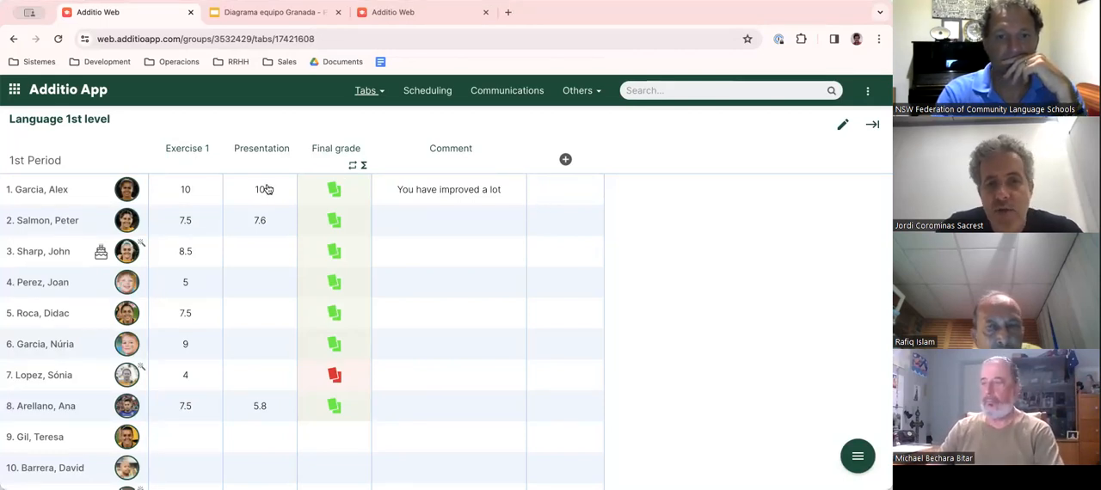
left_click(197, 190)
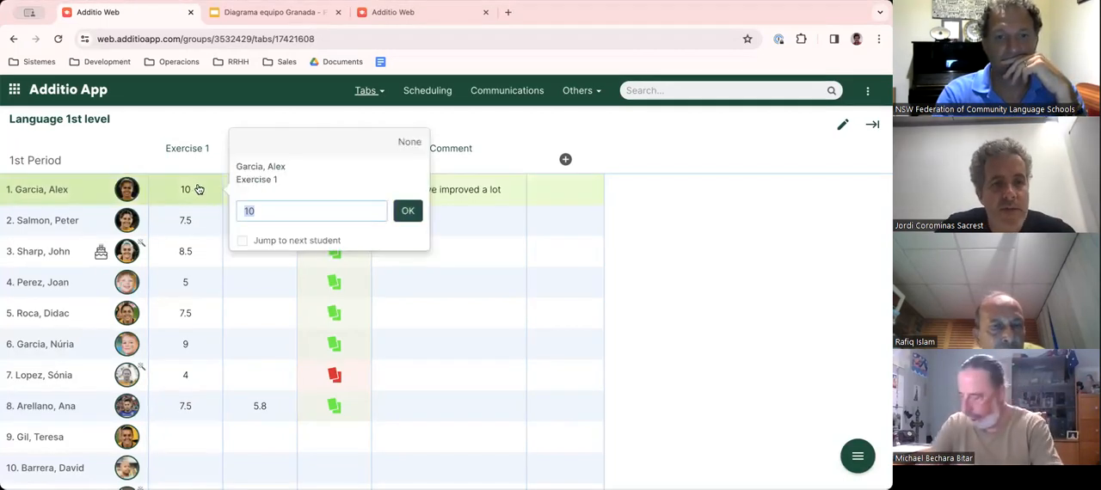
left_click(186, 113)
left_click(210, 143)
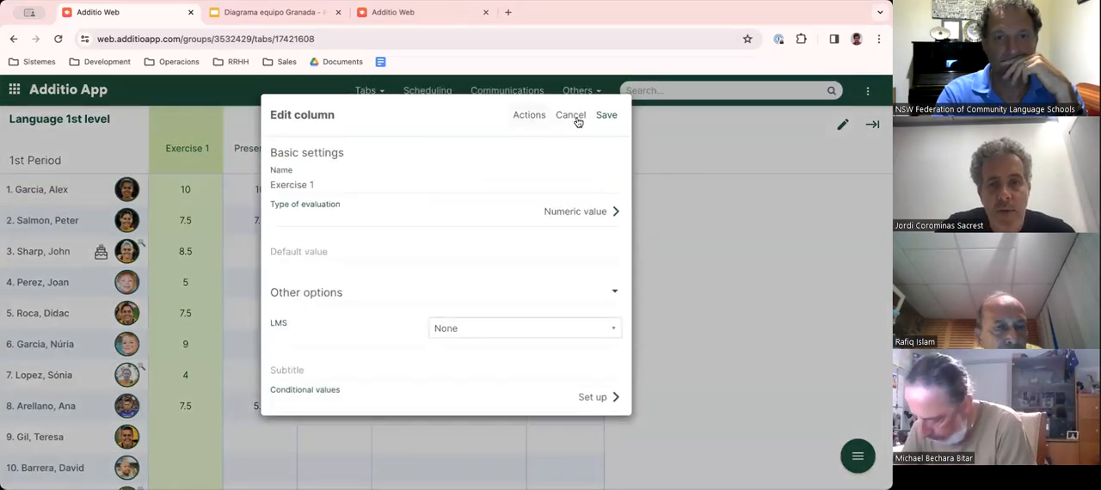
left_click(574, 119)
left_click(272, 184)
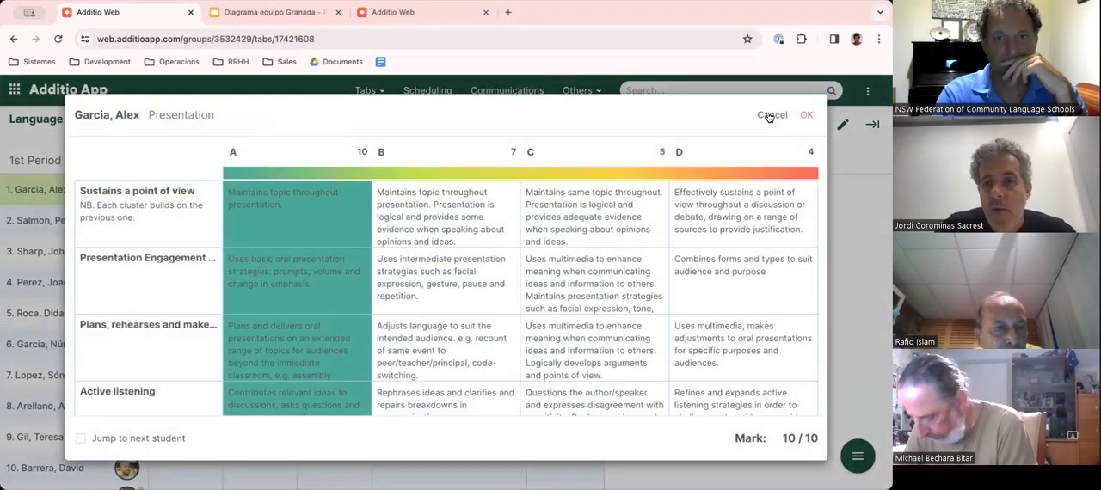
left_click(770, 114)
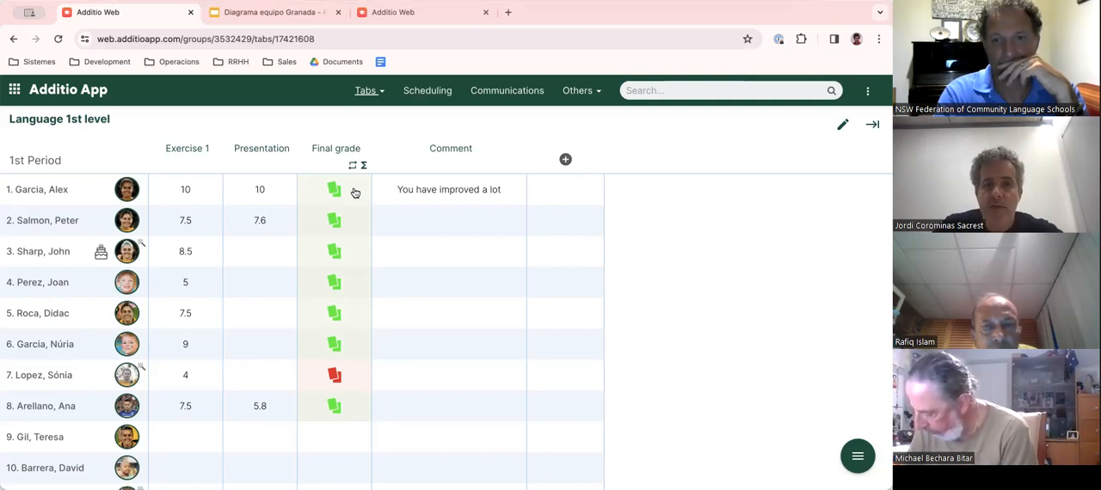
- Open help.additioapp.com in a new browser tab and set the help center's language to English
left_click(508, 12)
type("help.additio")
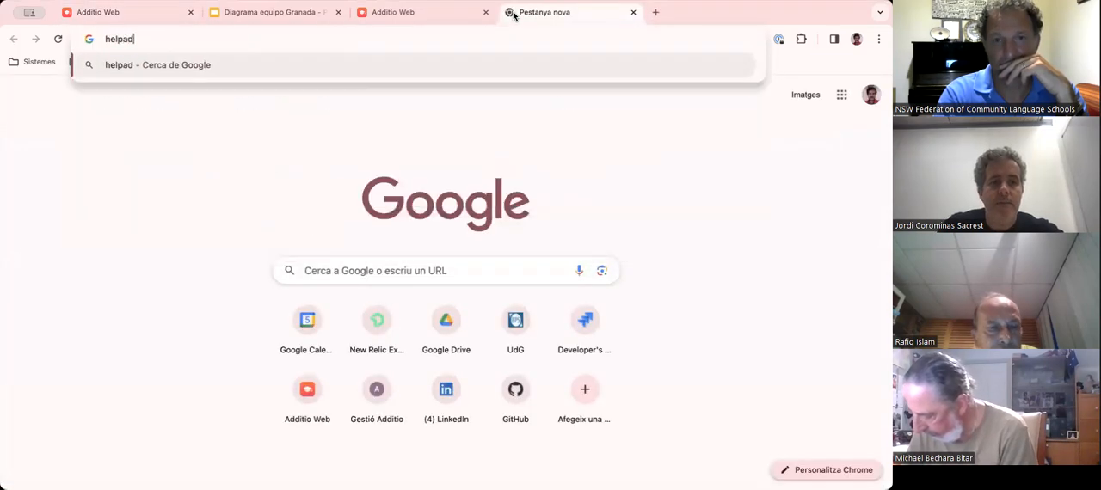
type("app")
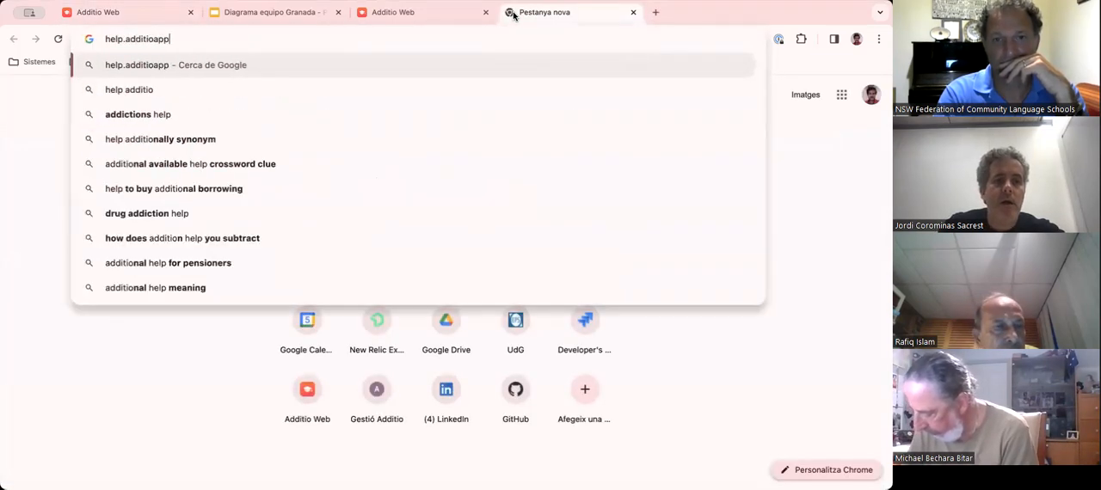
type(".com")
key("Return")
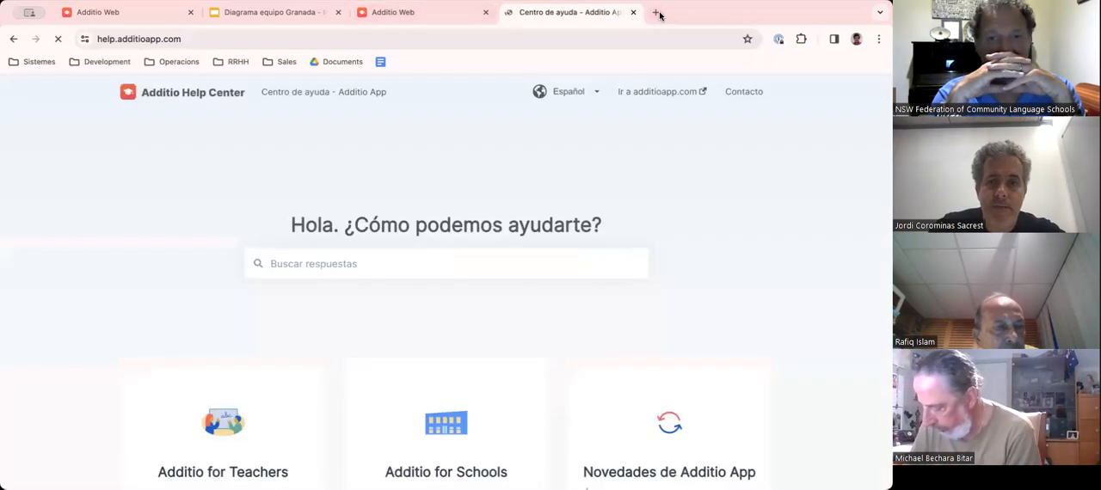
left_click(574, 95)
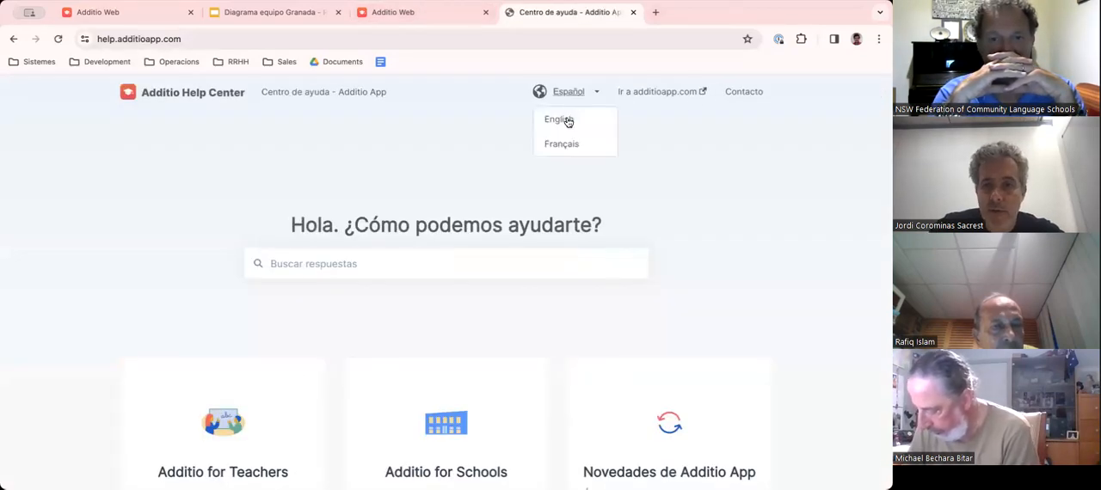
left_click(566, 116)
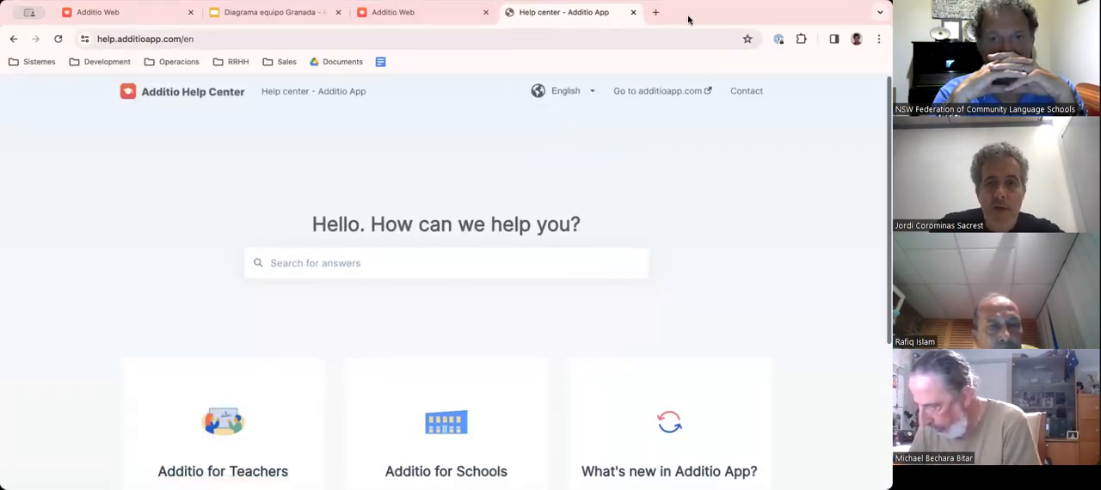
- Search the help center for "how to create a rubric" and skim the article "Create rubrics and explore all the possibilities"
left_click(348, 263)
type("how to create a")
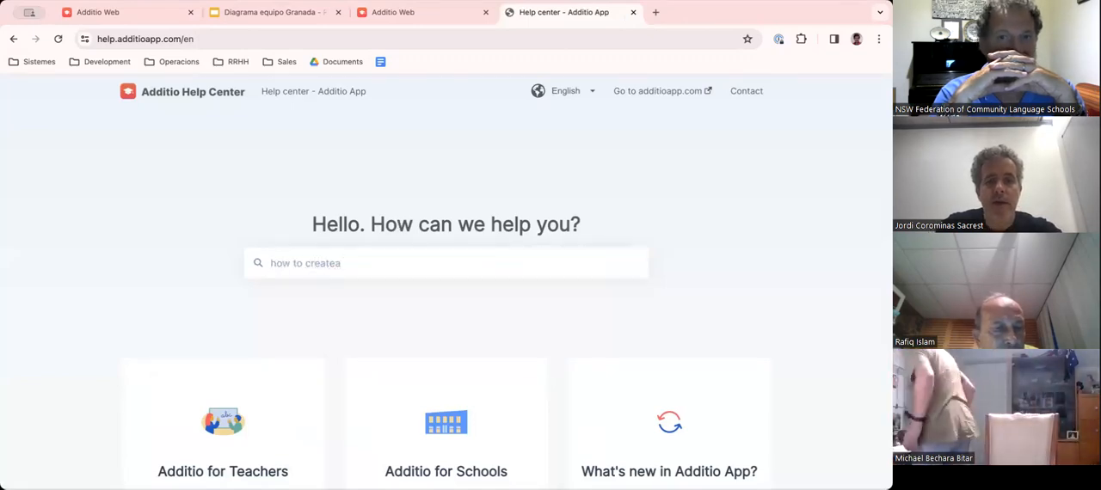
type(" rubric")
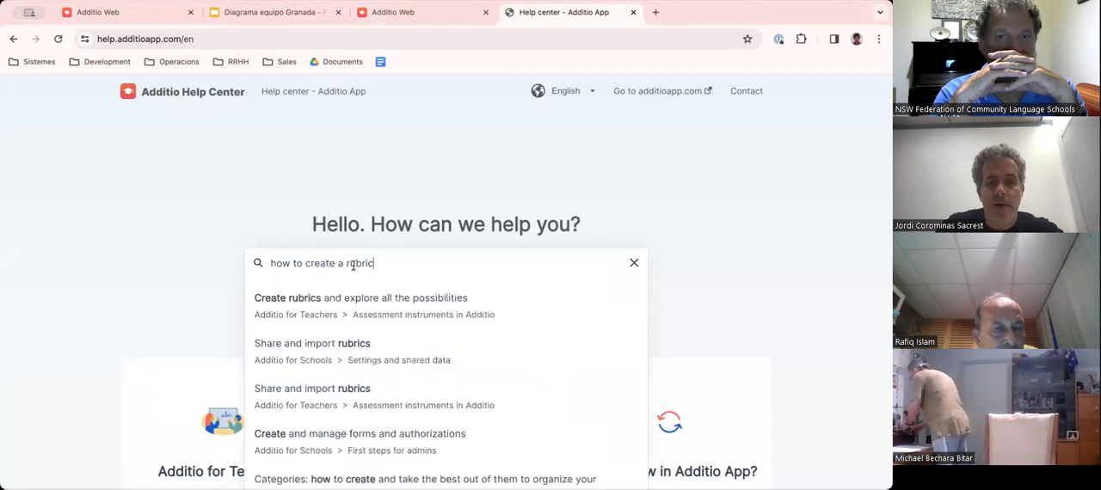
left_click(392, 301)
scroll(391, 300, "down", 5)
scroll(391, 300, "down", 15)
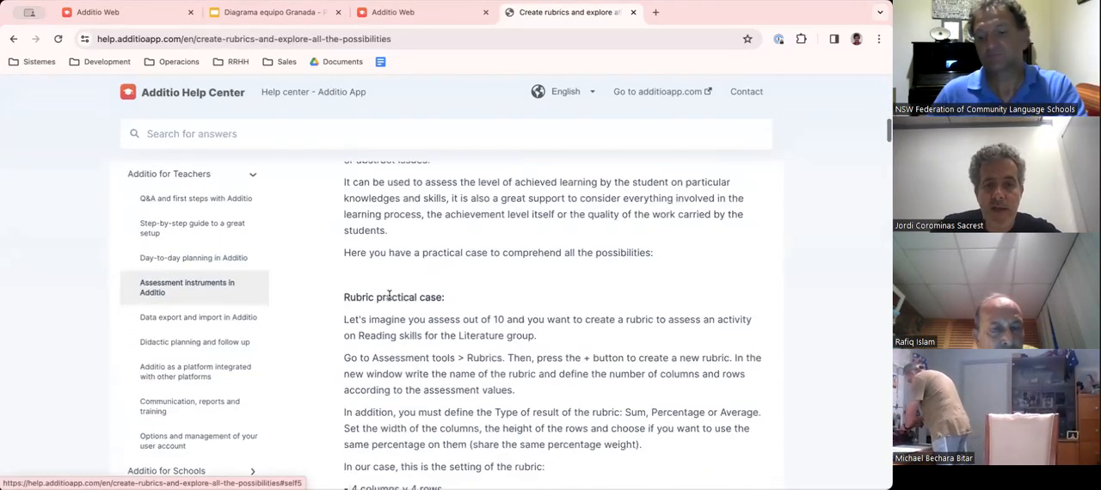
scroll(389, 299, "down", 15)
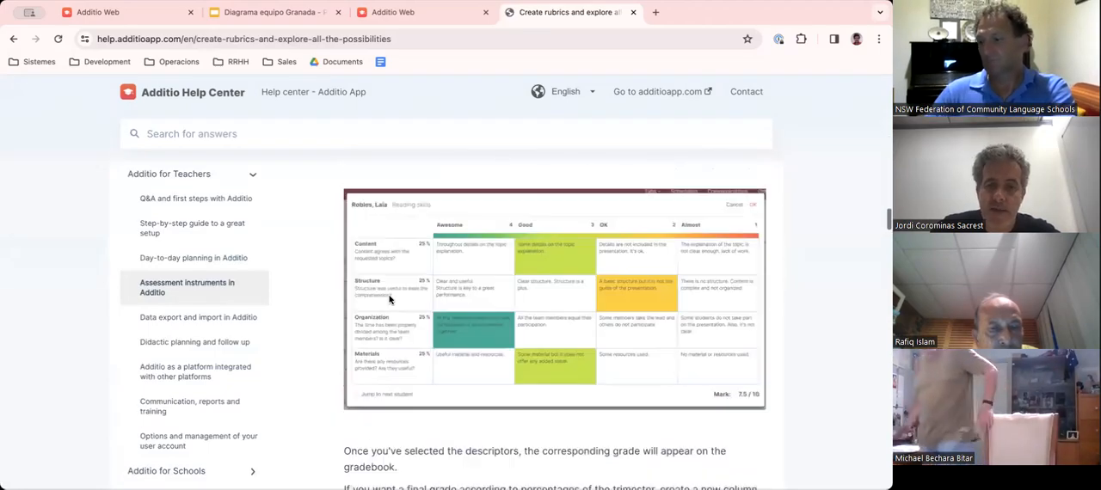
scroll(279, 183, "up", 10)
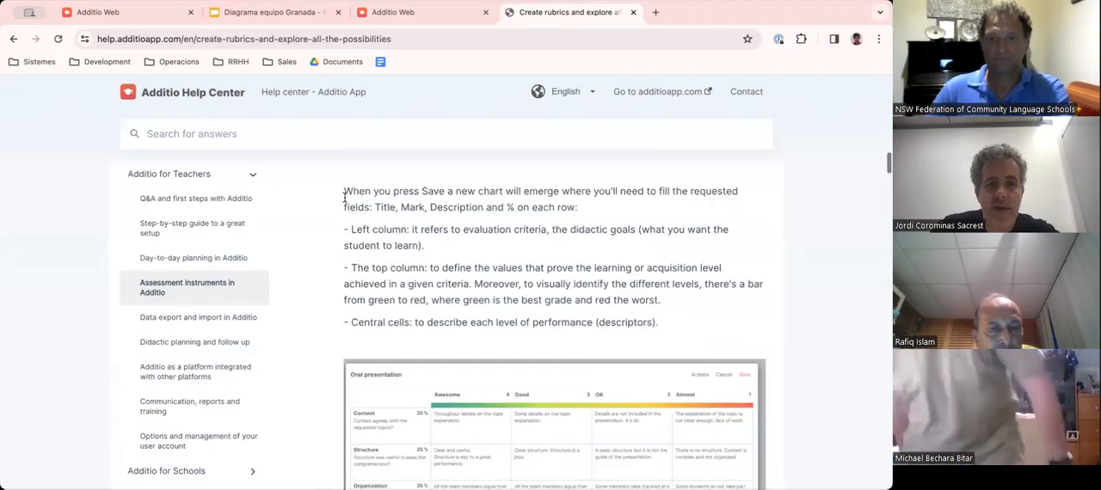
scroll(395, 223, "up", 10)
left_click(198, 38)
key("super+c")
left_click(183, 41)
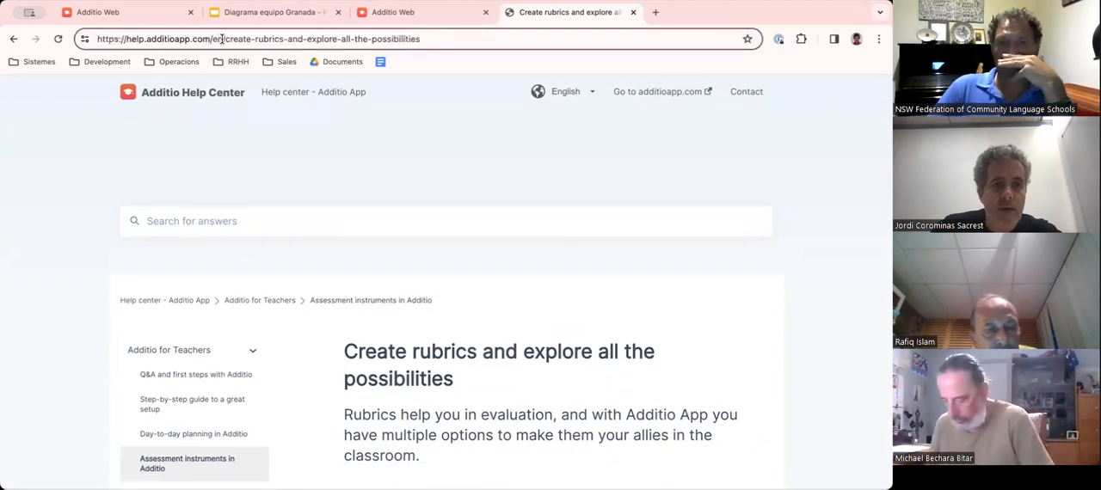
left_click_drag(222, 39, 6, 24)
key("super+a")
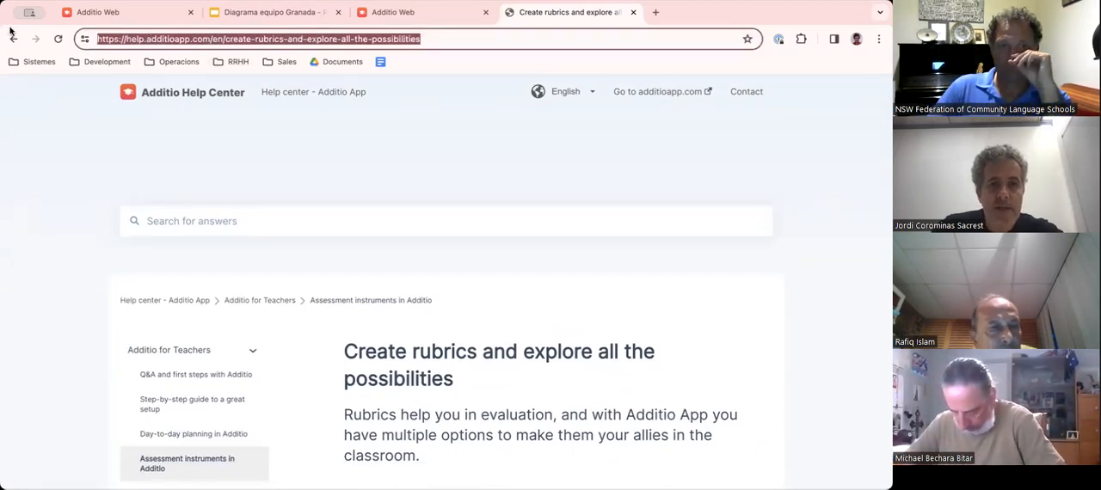
key("super+v")
key("Return")
left_click(191, 40)
left_click(192, 39)
left_click_drag(222, 39, 59, 38)
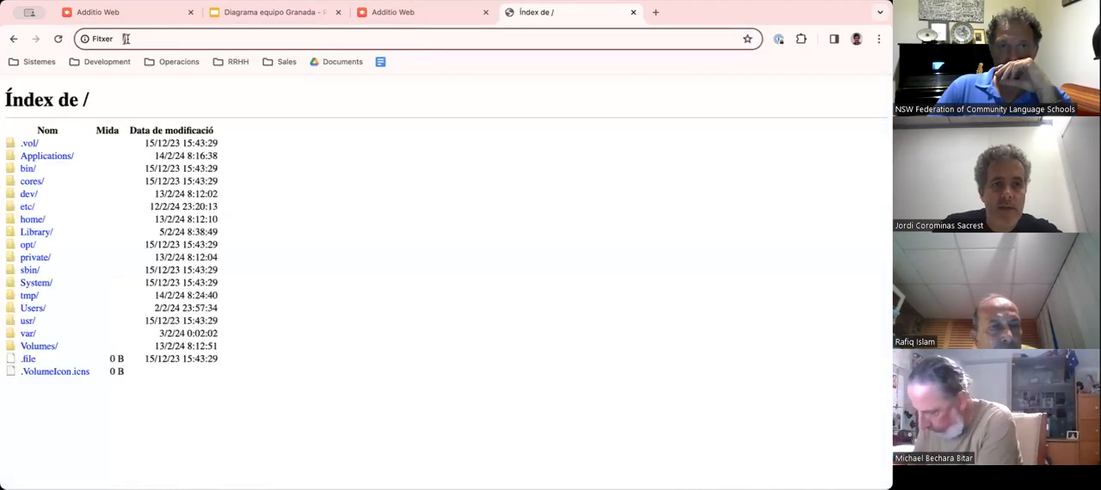
left_click(15, 41)
- Shorten the rubrics article's address to help.additioapp.com/en and load the help center's English home page
left_click(194, 39)
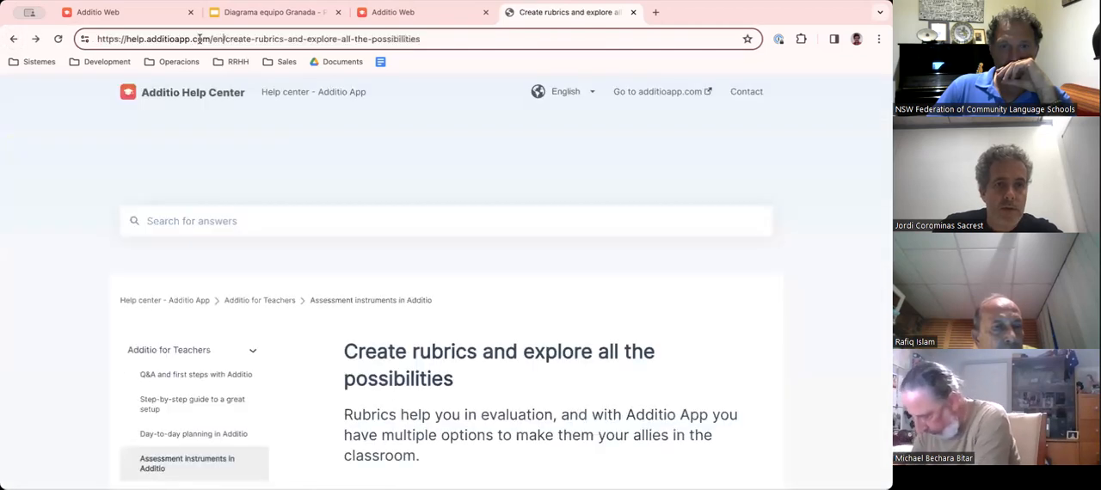
left_click_drag(221, 39, 79, 31)
key("super+c")
key("super+a")
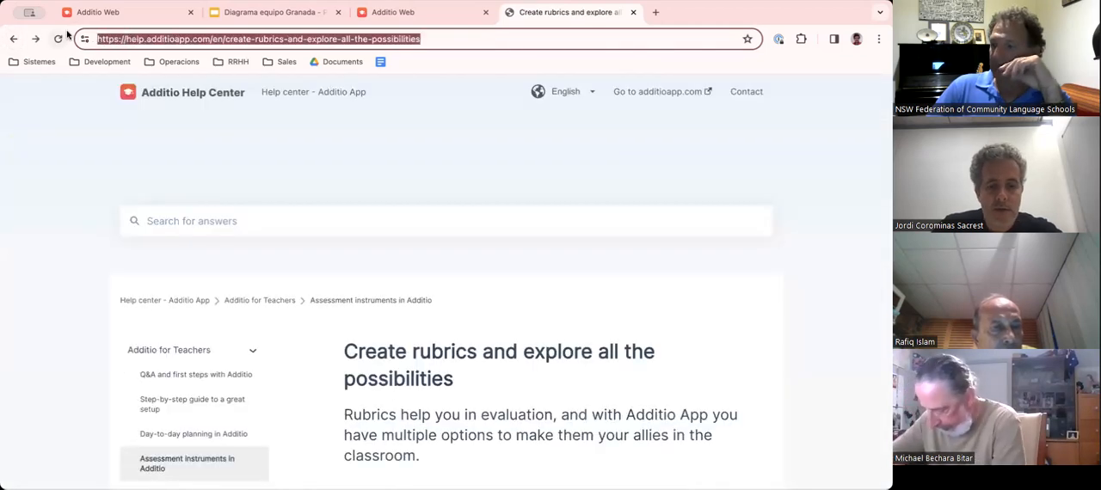
key("super+v")
key("Return")
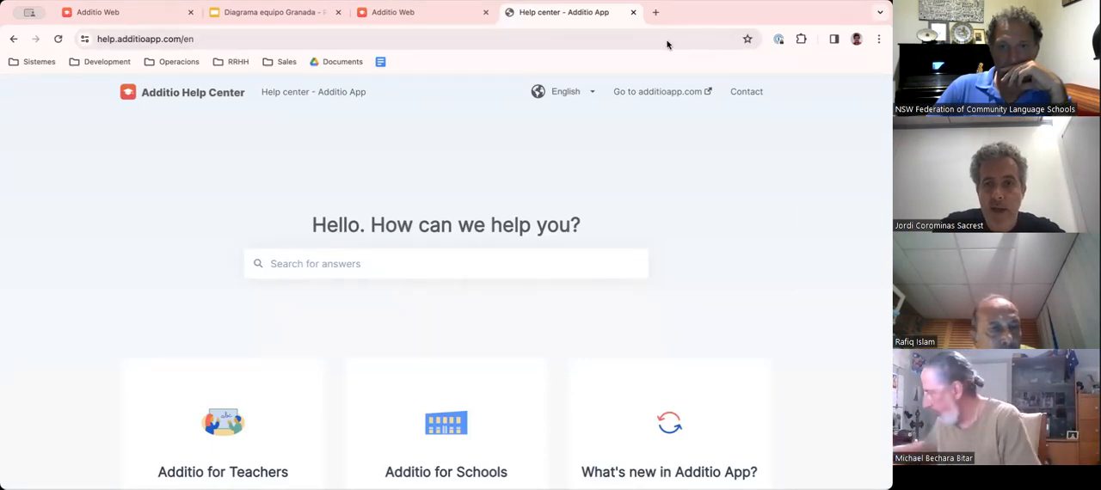
- Open youtube.com/additioapp in a new browser tab and select the channel page's address
left_click(655, 12)
type("youtube.com/additioapp")
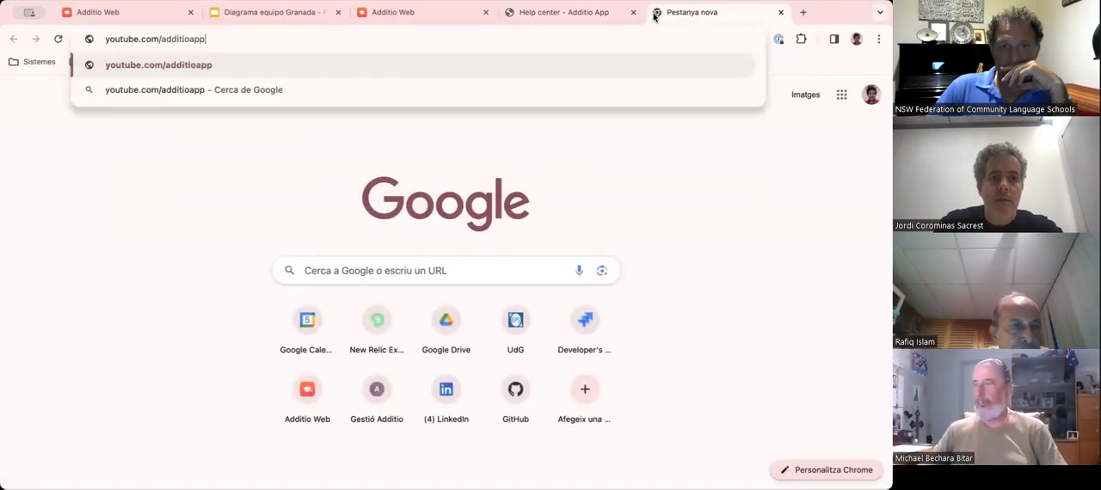
key("Return")
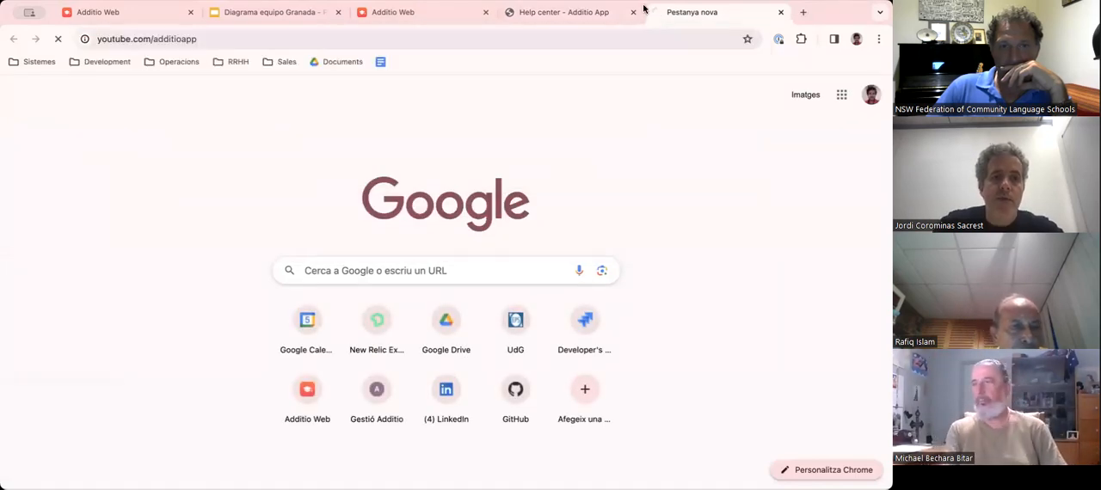
left_click(233, 39)
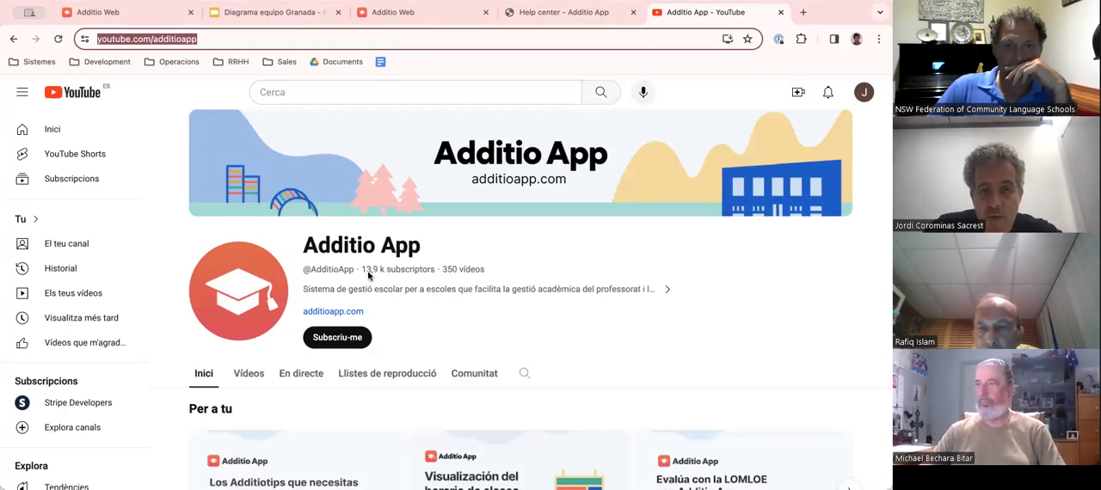
- Look through the Additio App channel's home page, live streams and videos
scroll(368, 274, "down", 3)
scroll(370, 274, "up", 3)
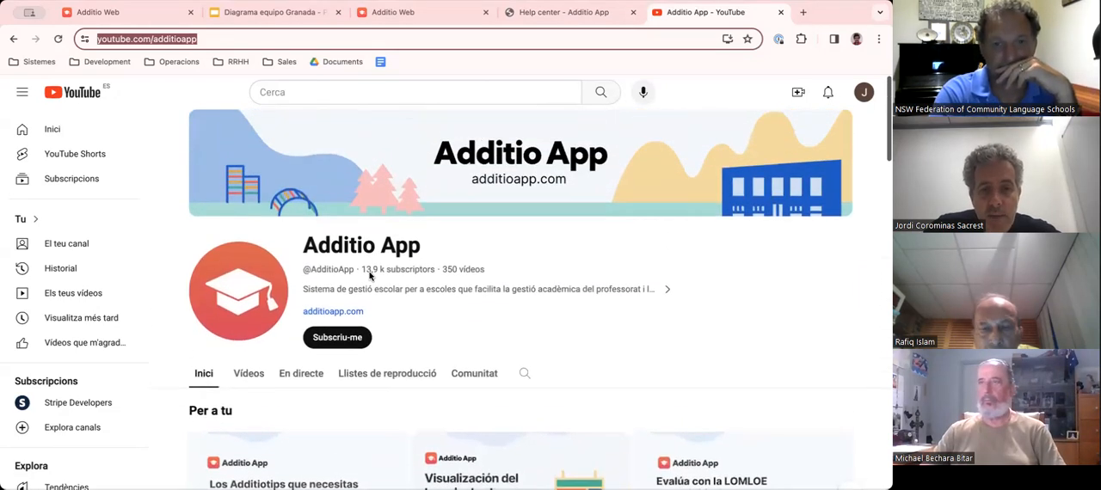
left_click(303, 375)
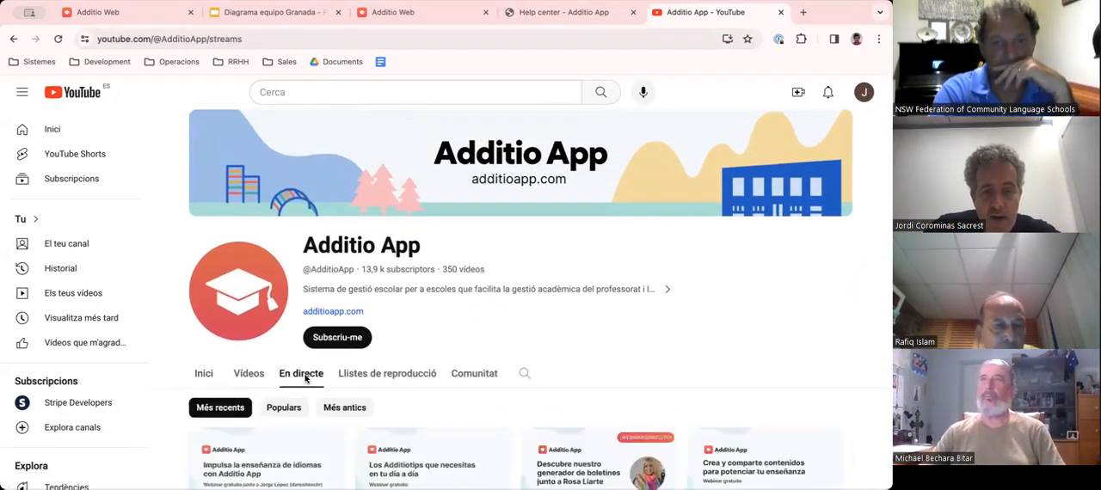
left_click(254, 375)
scroll(351, 373, "down", 1)
scroll(352, 372, "down", 1)
scroll(366, 371, "up", 2)
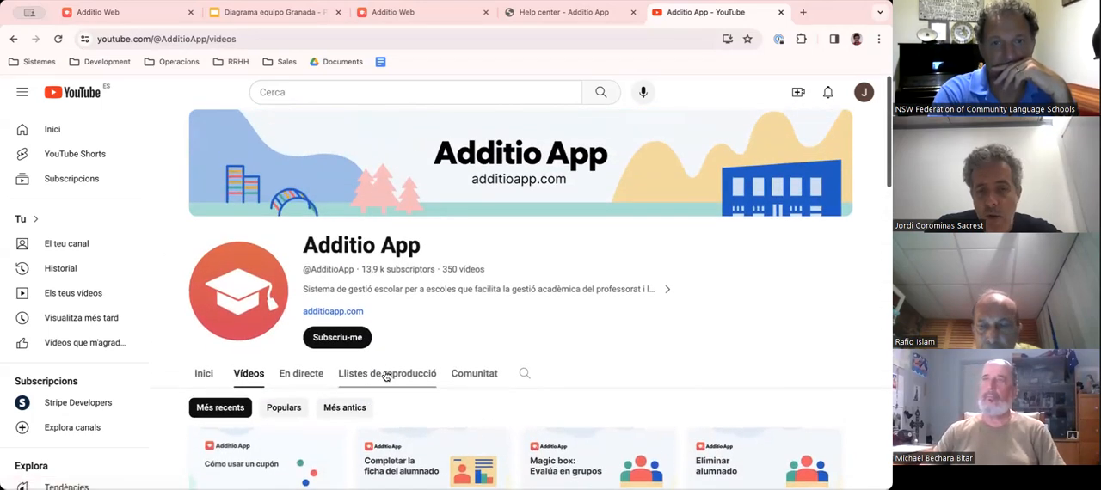
- Find the channel's playlist "EN - For teachers and schools", open it with playback paused and skim its videos
left_click(386, 376)
scroll(404, 378, "down", 1)
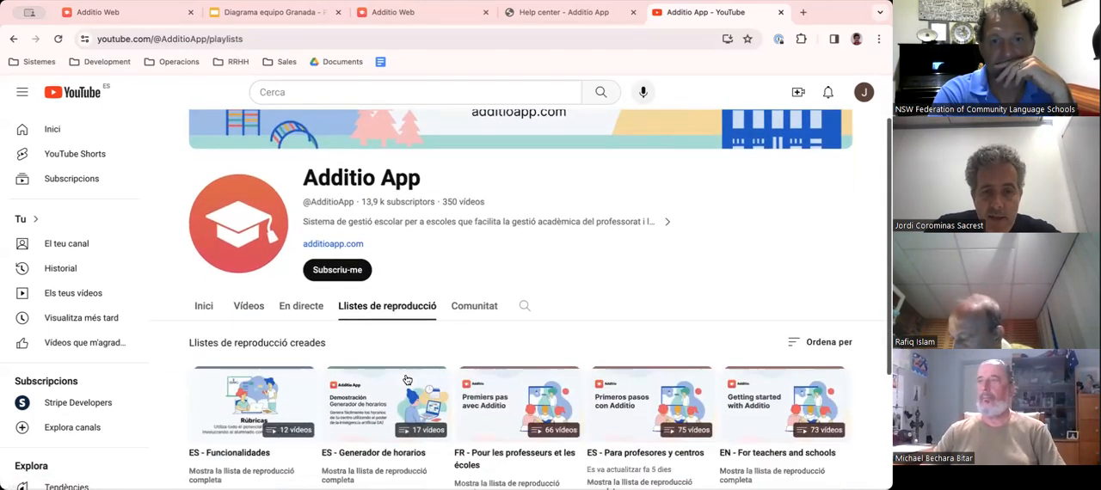
scroll(406, 379, "down", 1)
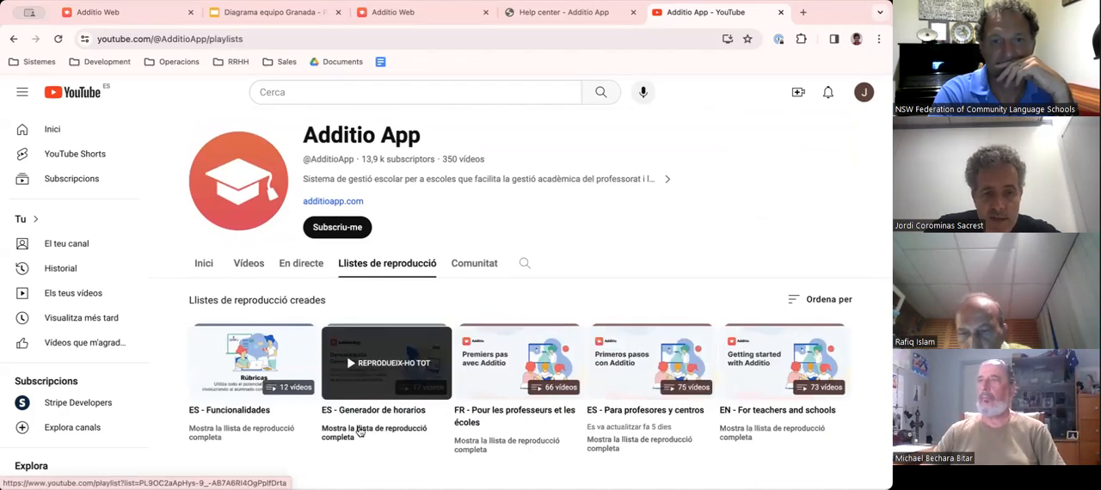
scroll(361, 430, "down", 1)
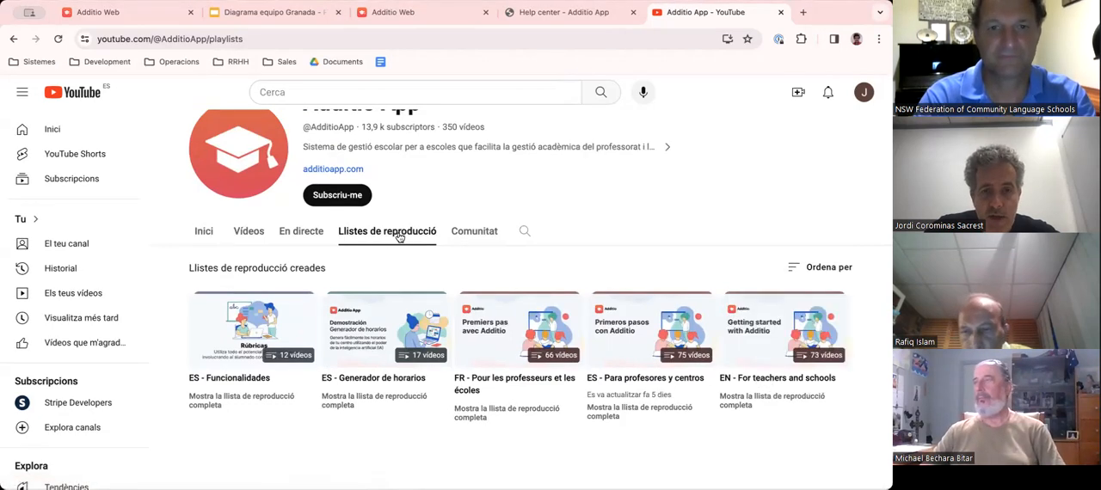
left_click(776, 378)
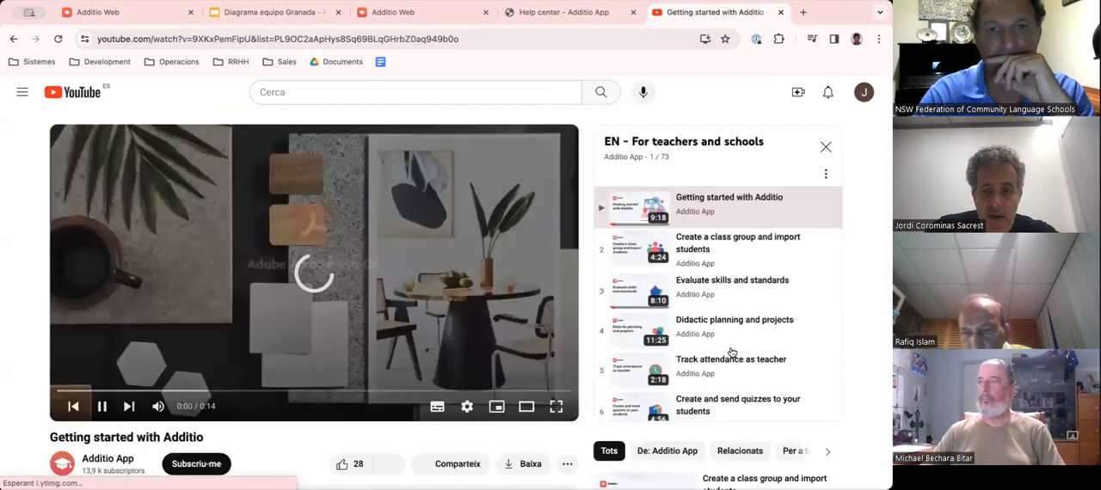
left_click(102, 406)
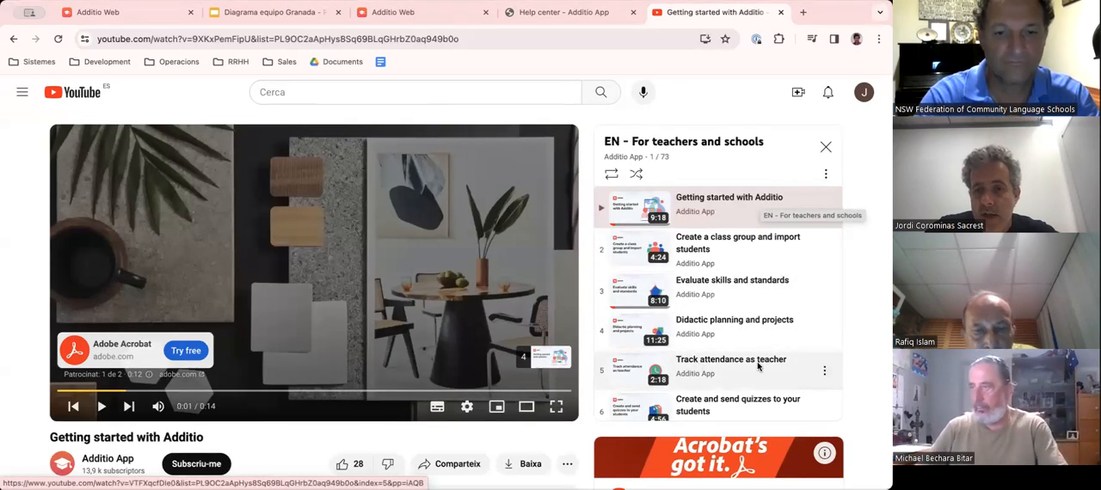
scroll(764, 366, "down", 1)
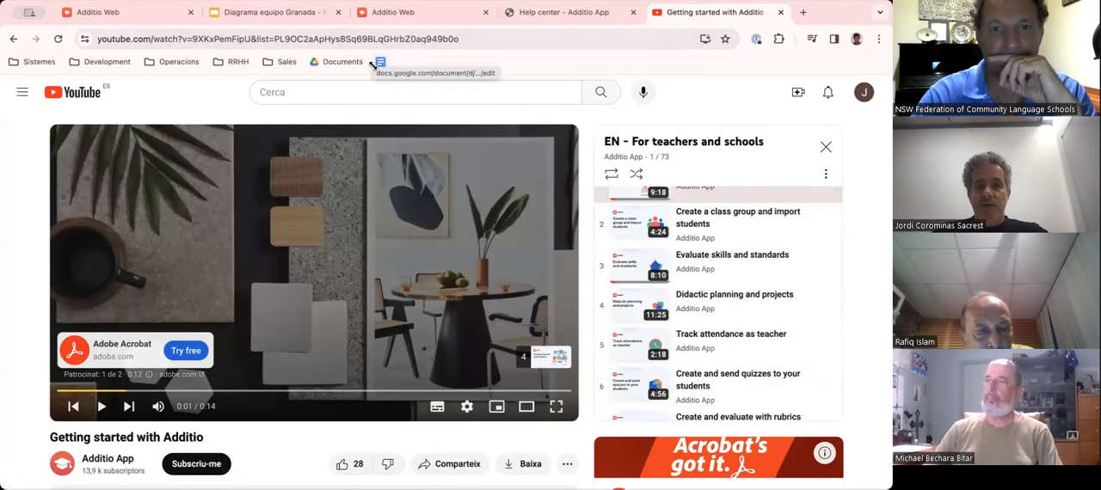
- Return to the Additio App channel's home page, select its address and close the mini player
left_click(222, 39)
left_click(63, 464)
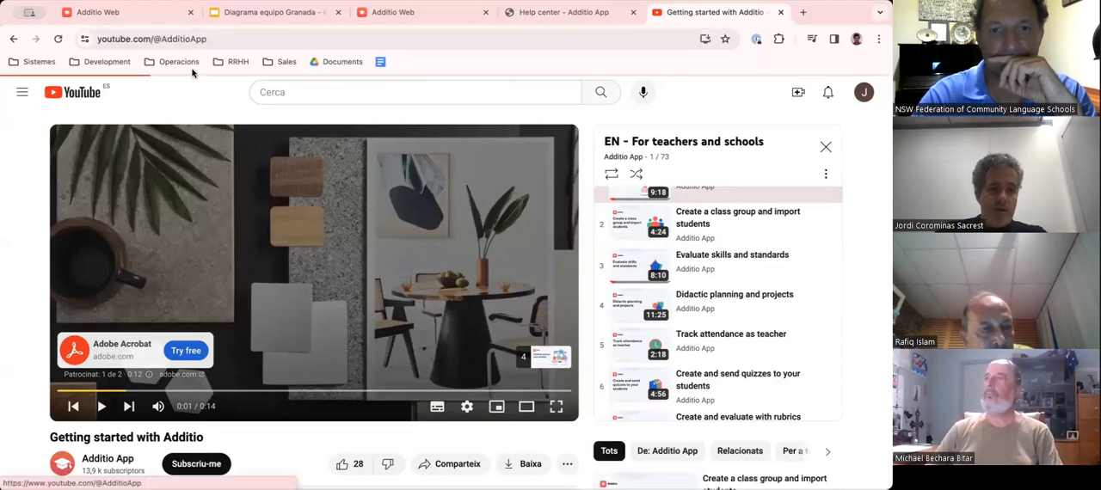
left_click(217, 39)
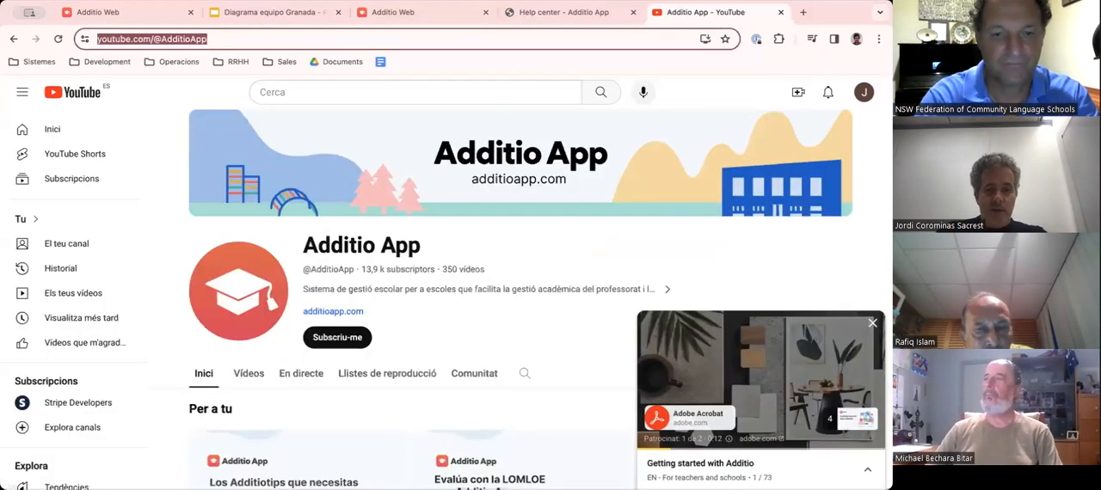
left_click(721, 467)
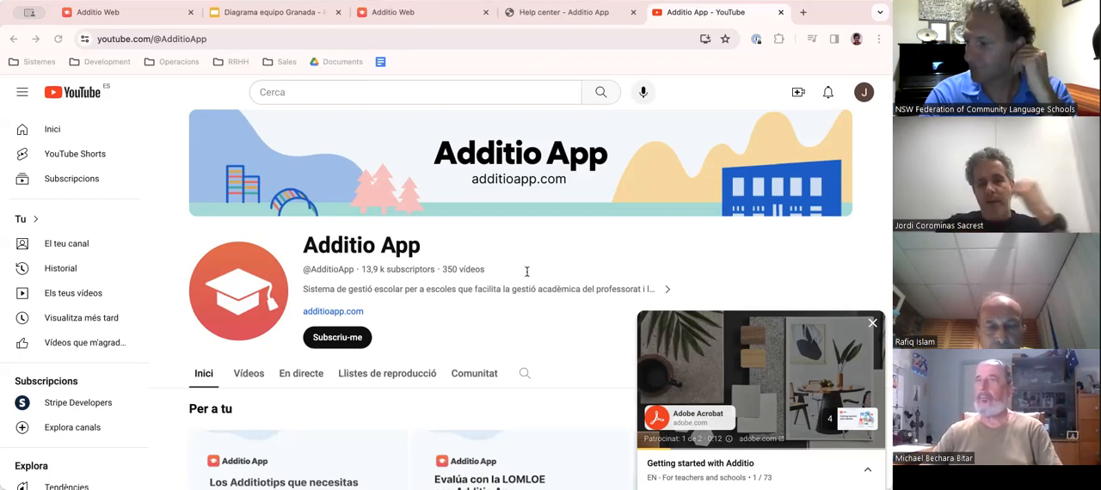
key("ctrl+l")
left_click(873, 325)
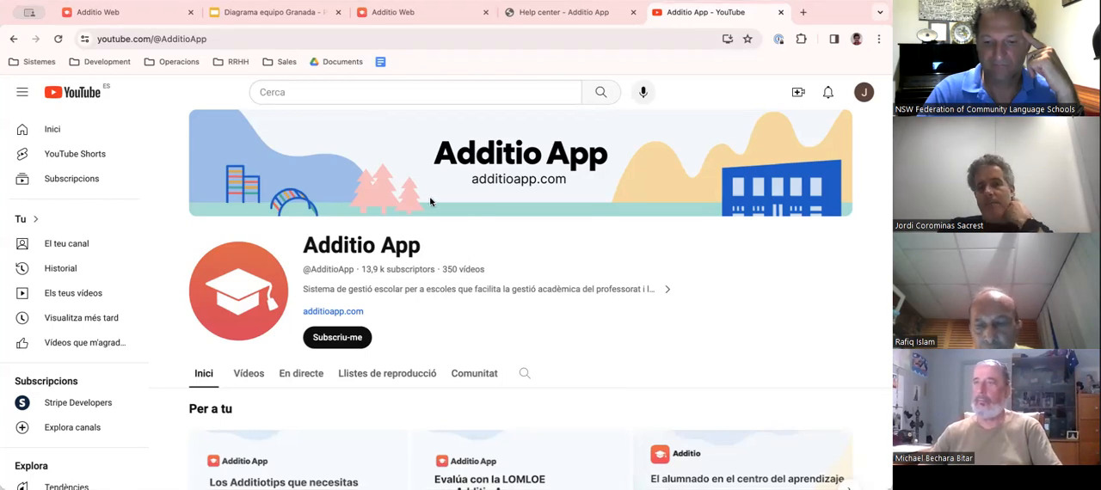
- Skim the channel's home page and switch back to the Additio Web tab with the Language 1st level gradebook
scroll(705, 238, "down", 1)
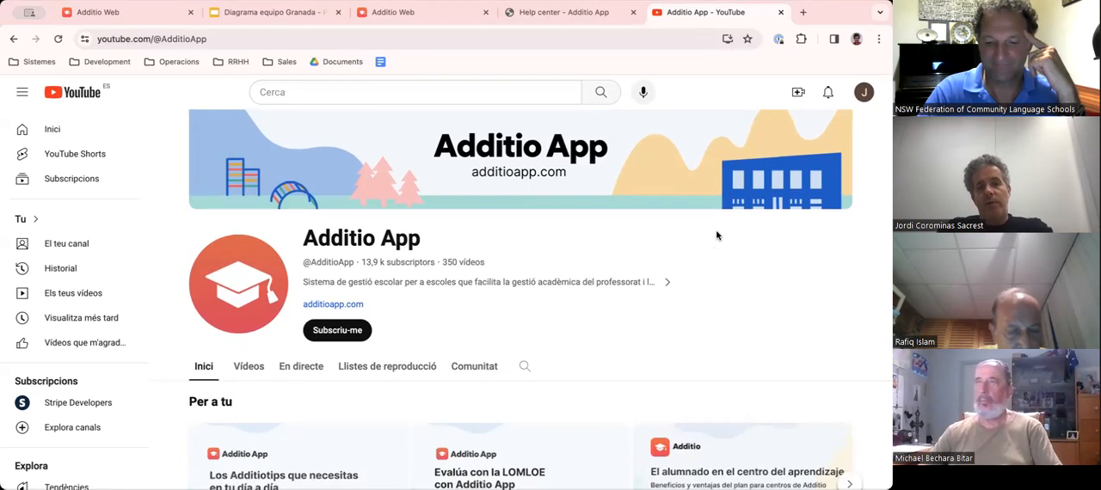
scroll(714, 235, "down", 1)
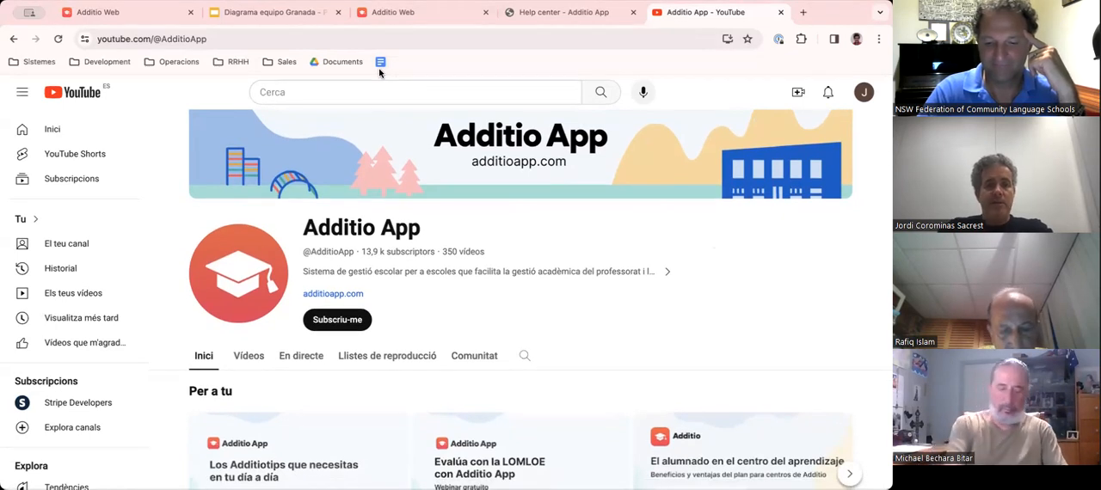
left_click(104, 15)
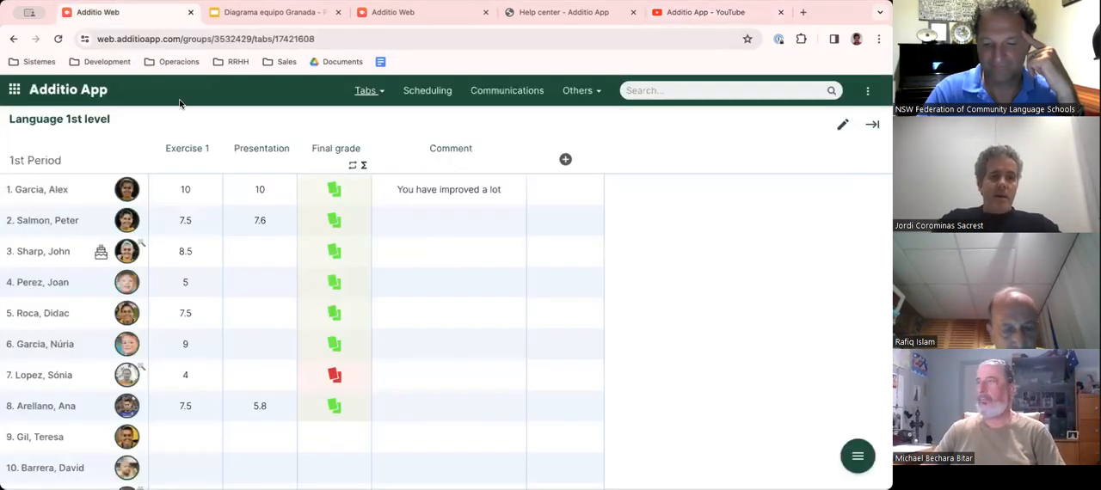